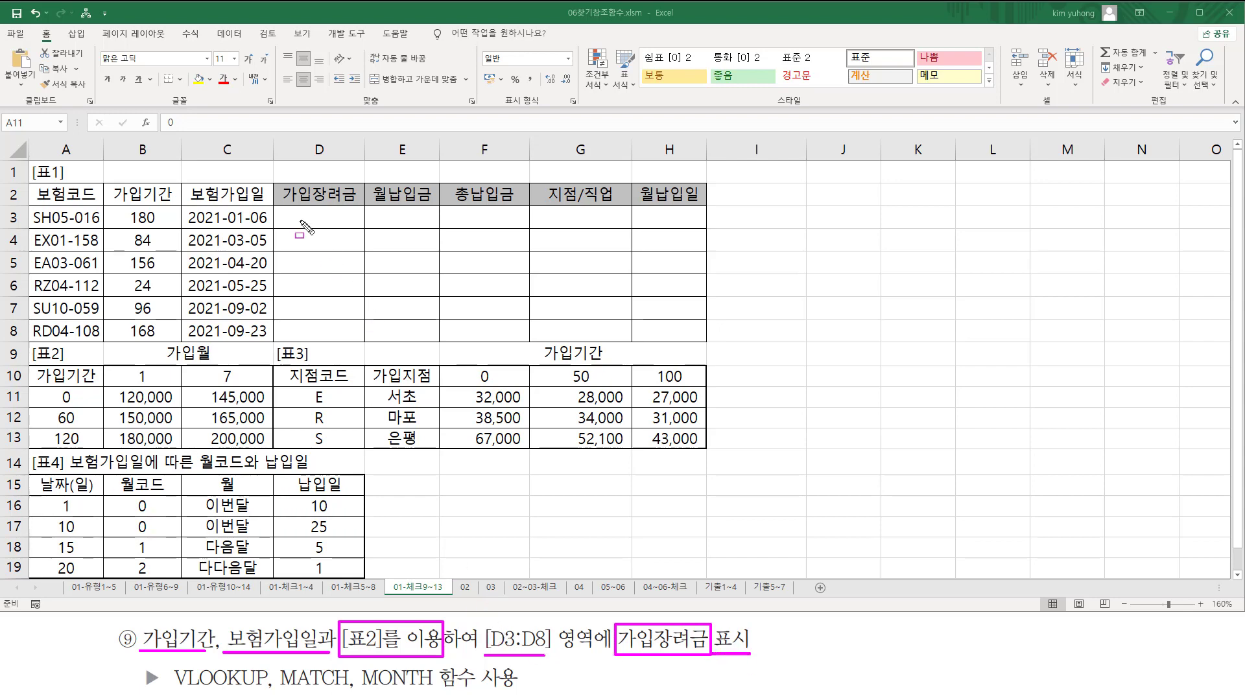
{"action": "mouse_move", "coordinate": [283, 211]}
{"action": "left_mouse_down"}
{"action": "mouse_move", "coordinate": [356, 295]}
{"action": "mouse_move", "coordinate": [355, 338]}
{"action": "left_mouse_up"}
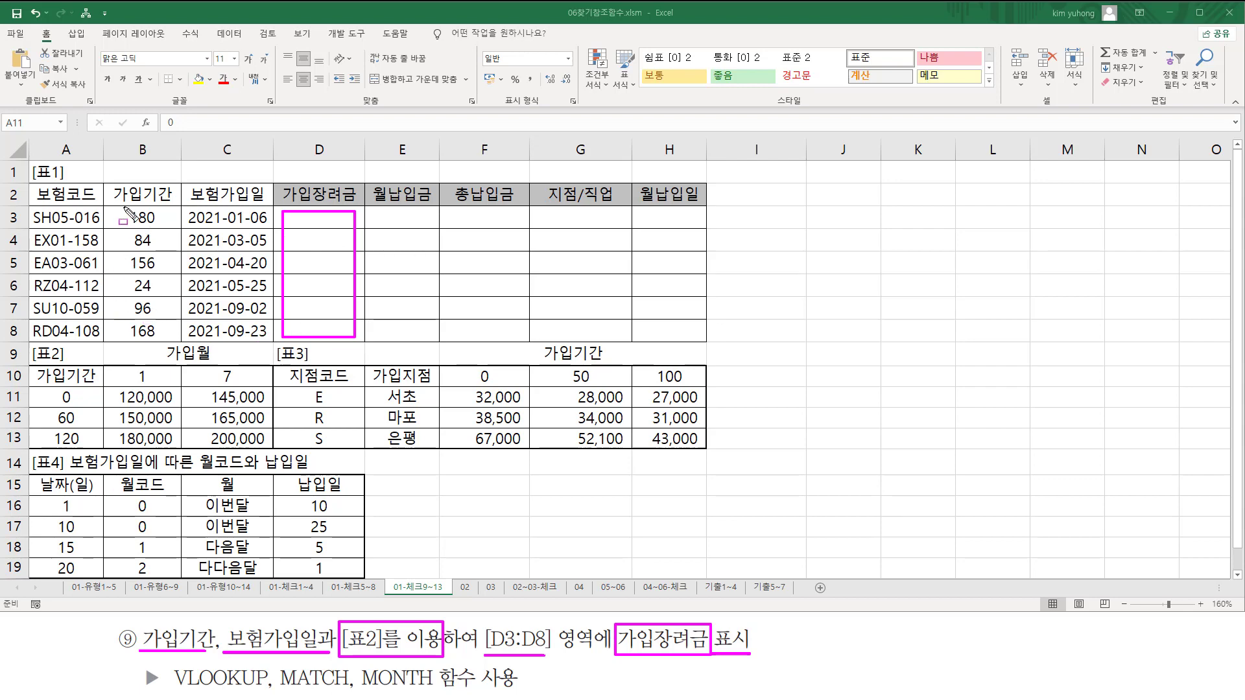
{"action": "left_click_drag", "start_coordinate": [125, 208], "coordinate": [162, 344]}
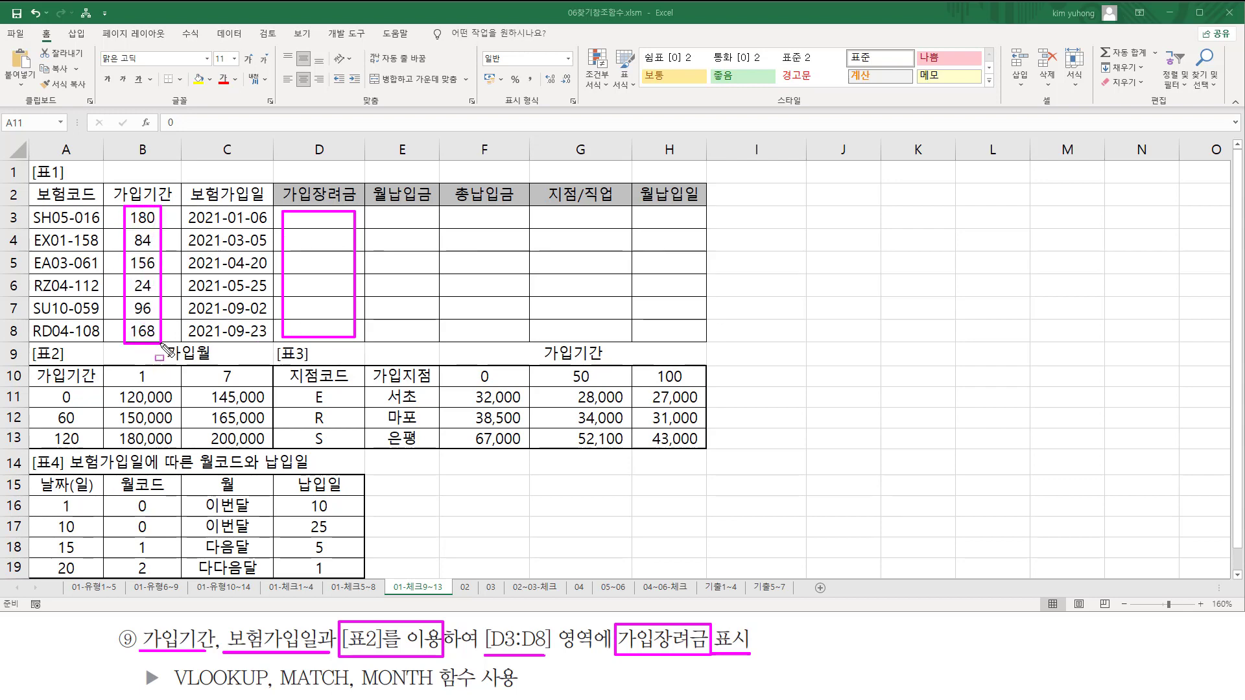
{"action": "left_click_drag", "start_coordinate": [186, 208], "coordinate": [261, 335]}
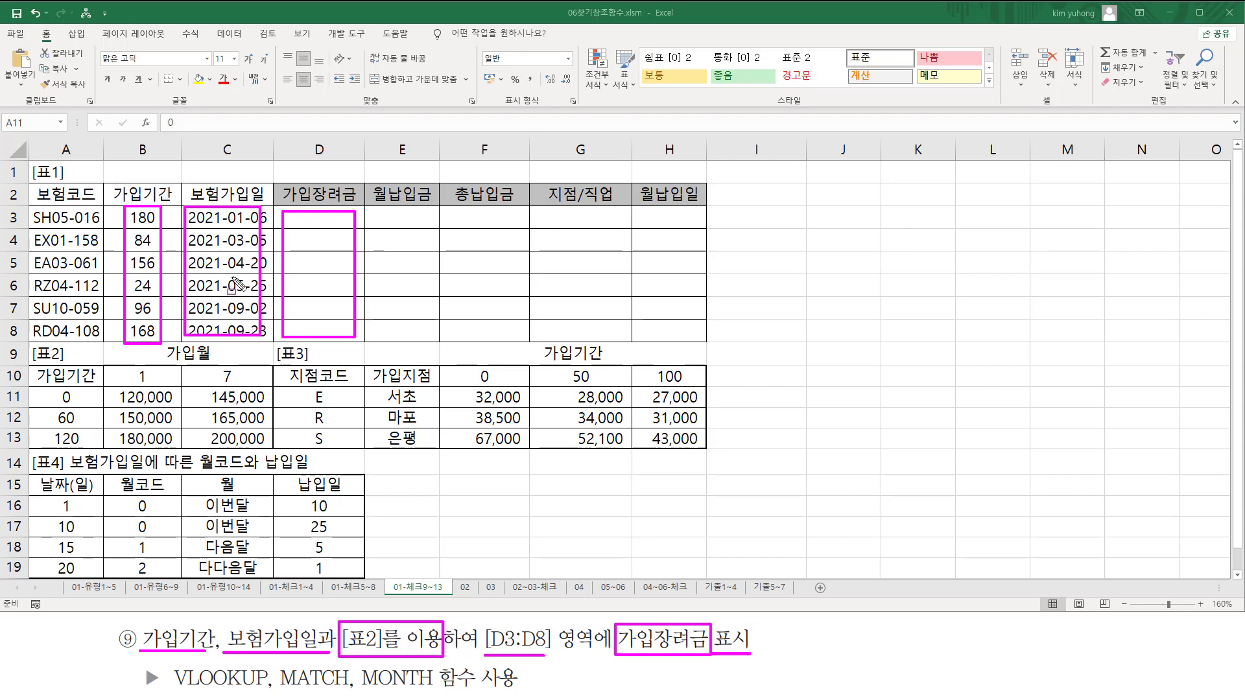
{"action": "left_click_drag", "start_coordinate": [32, 364], "coordinate": [269, 454]}
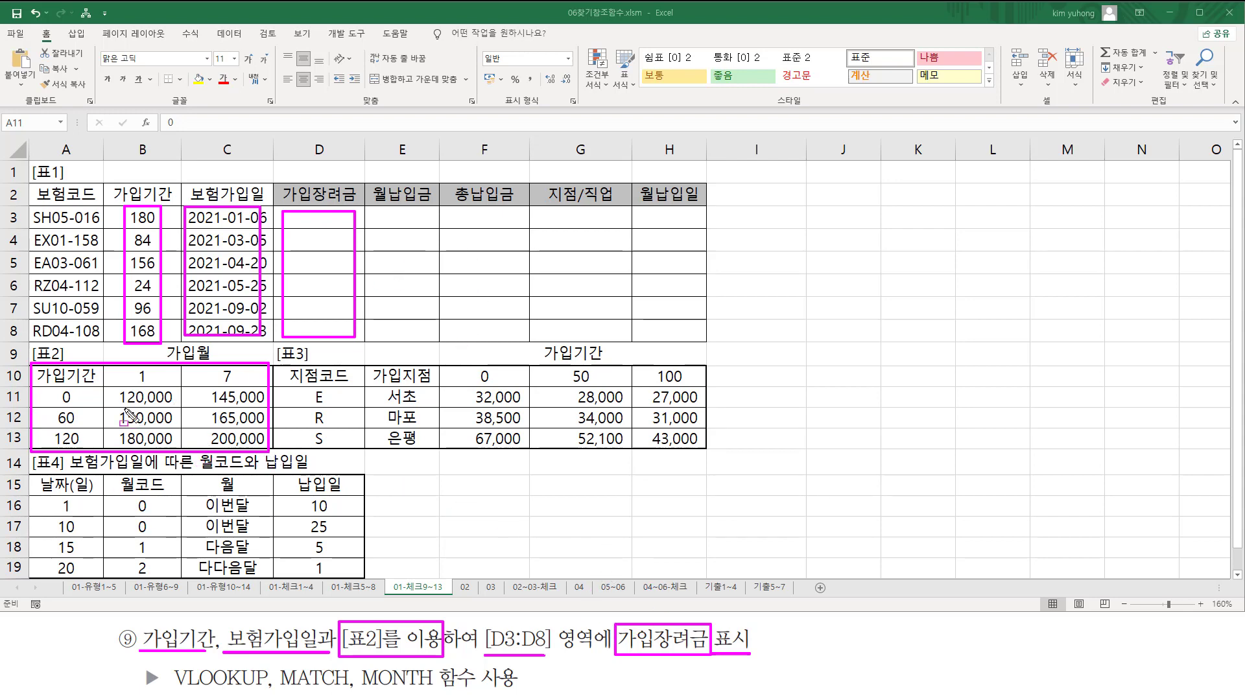
{"action": "left_click_drag", "start_coordinate": [117, 388], "coordinate": [258, 446]}
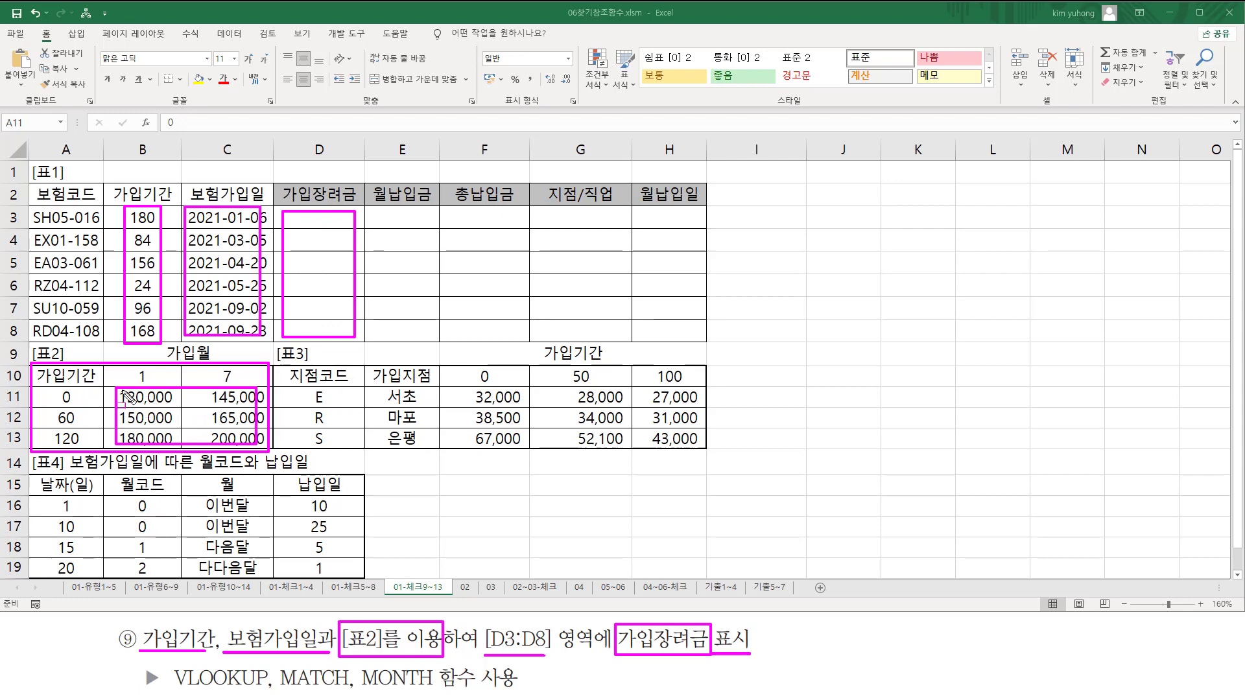
{"action": "mouse_move", "coordinate": [122, 392]}
{"action": "left_mouse_down"}
{"action": "mouse_move", "coordinate": [195, 445]}
{"action": "mouse_move", "coordinate": [253, 397]}
{"action": "mouse_move", "coordinate": [130, 391]}
{"action": "left_mouse_up"}
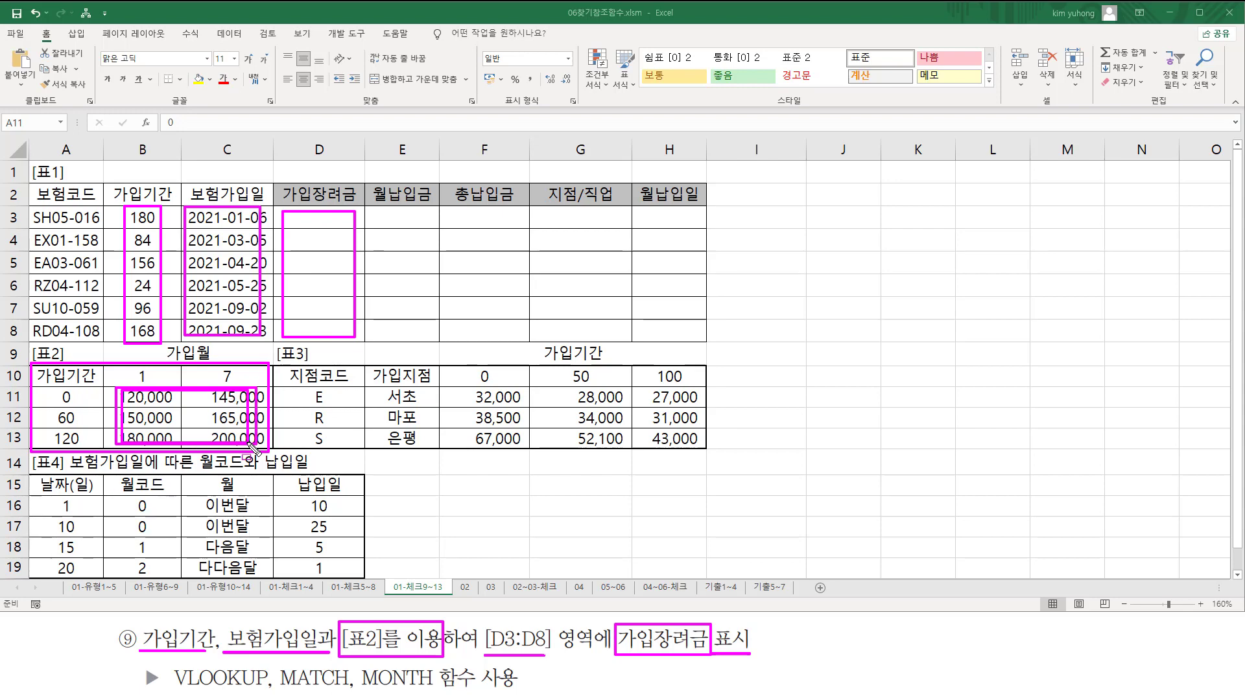
{"action": "mouse_move", "coordinate": [54, 387]}
{"action": "left_mouse_down"}
{"action": "mouse_move", "coordinate": [72, 450]}
{"action": "mouse_move", "coordinate": [84, 452]}
{"action": "left_mouse_up"}
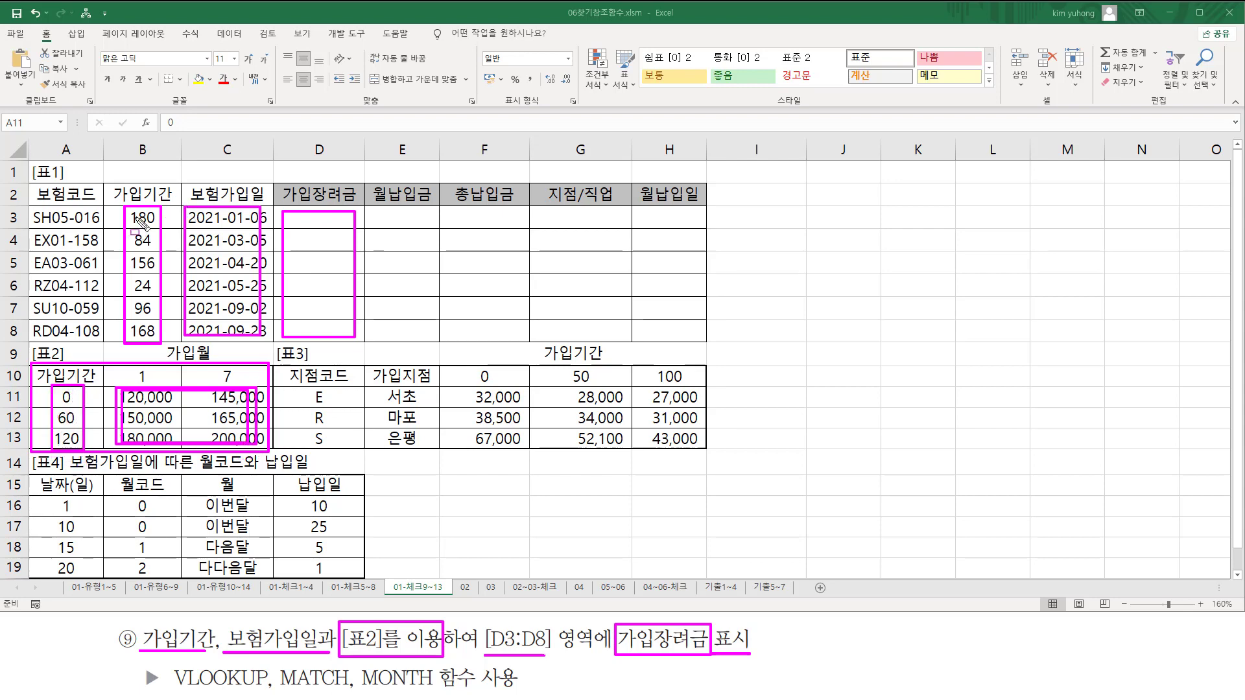
{"action": "left_click_drag", "start_coordinate": [151, 209], "coordinate": [157, 338]}
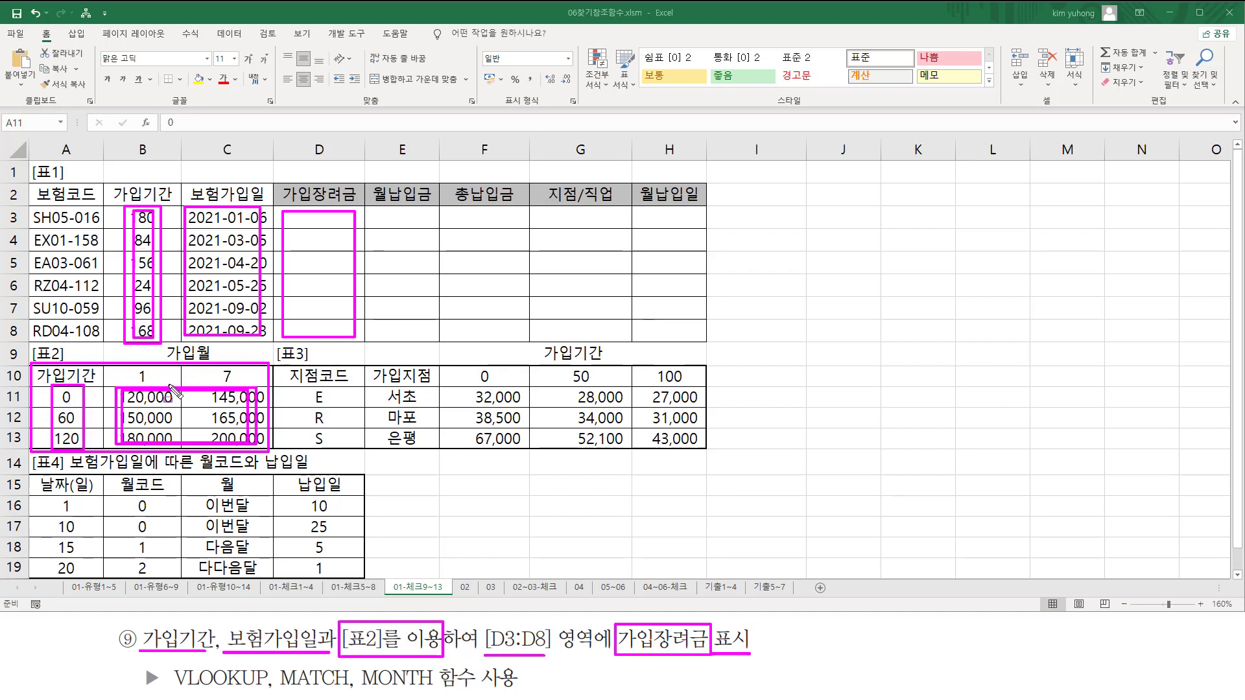
{"action": "mouse_move", "coordinate": [137, 368]}
{"action": "left_mouse_down"}
{"action": "mouse_move", "coordinate": [152, 383]}
{"action": "mouse_move", "coordinate": [235, 383]}
{"action": "mouse_move", "coordinate": [177, 375]}
{"action": "mouse_move", "coordinate": [211, 358]}
{"action": "left_mouse_up"}
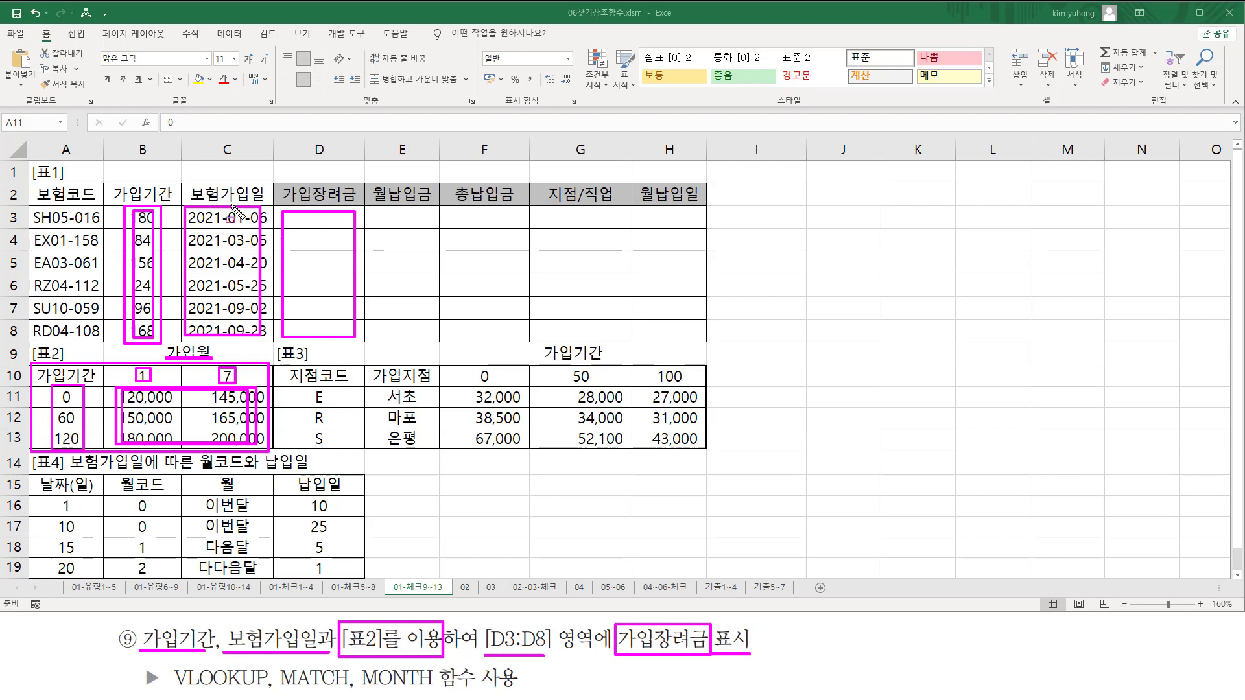
{"action": "left_click_drag", "start_coordinate": [225, 199], "coordinate": [250, 344]}
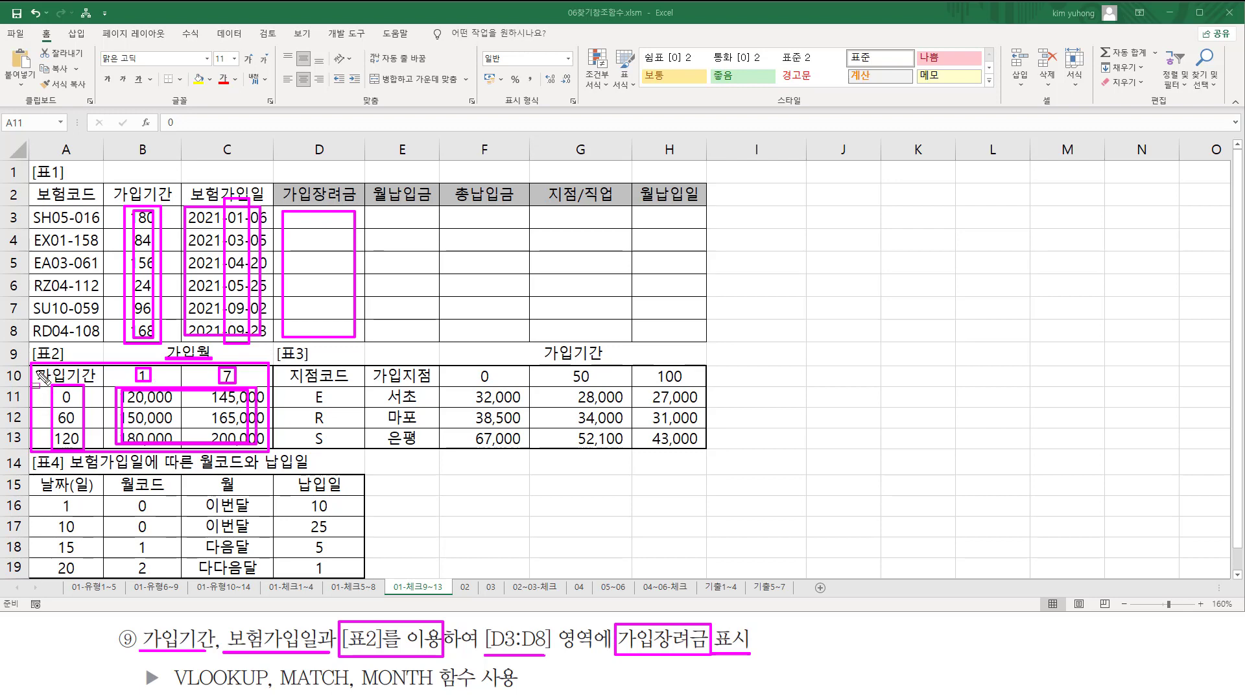
{"action": "mouse_move", "coordinate": [52, 386]}
{"action": "left_mouse_down"}
{"action": "mouse_move", "coordinate": [245, 456]}
{"action": "mouse_move", "coordinate": [262, 449]}
{"action": "left_mouse_up"}
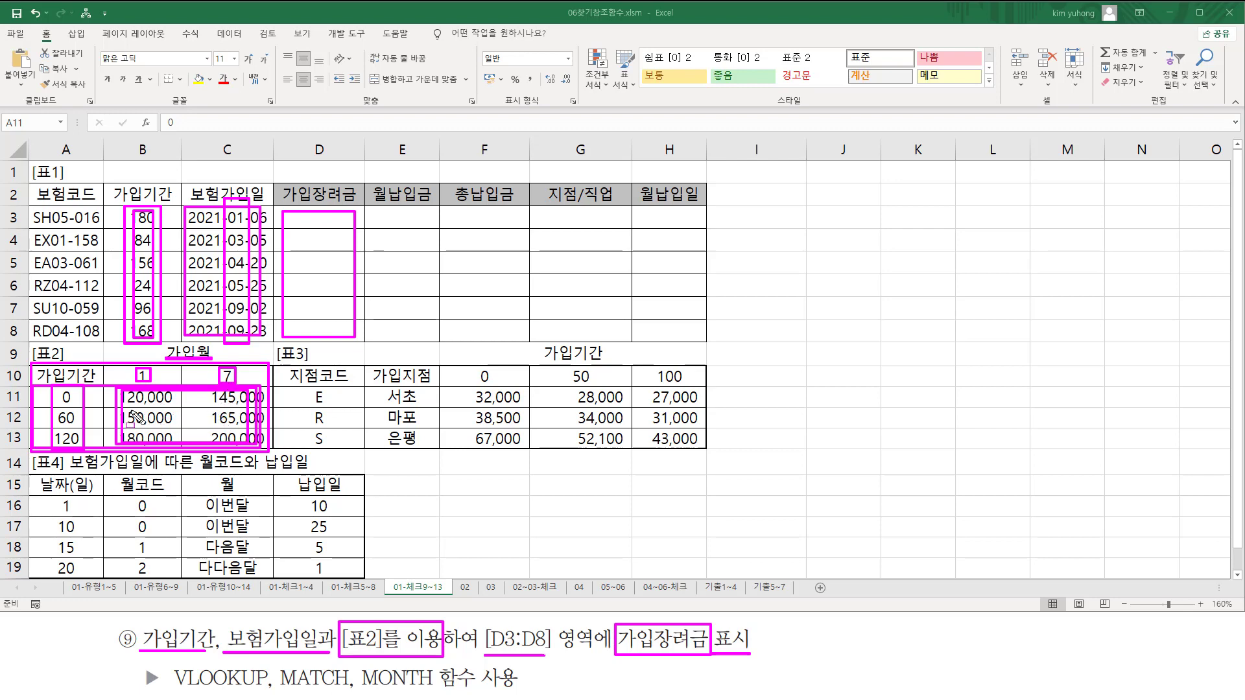
{"action": "key", "text": "e"}
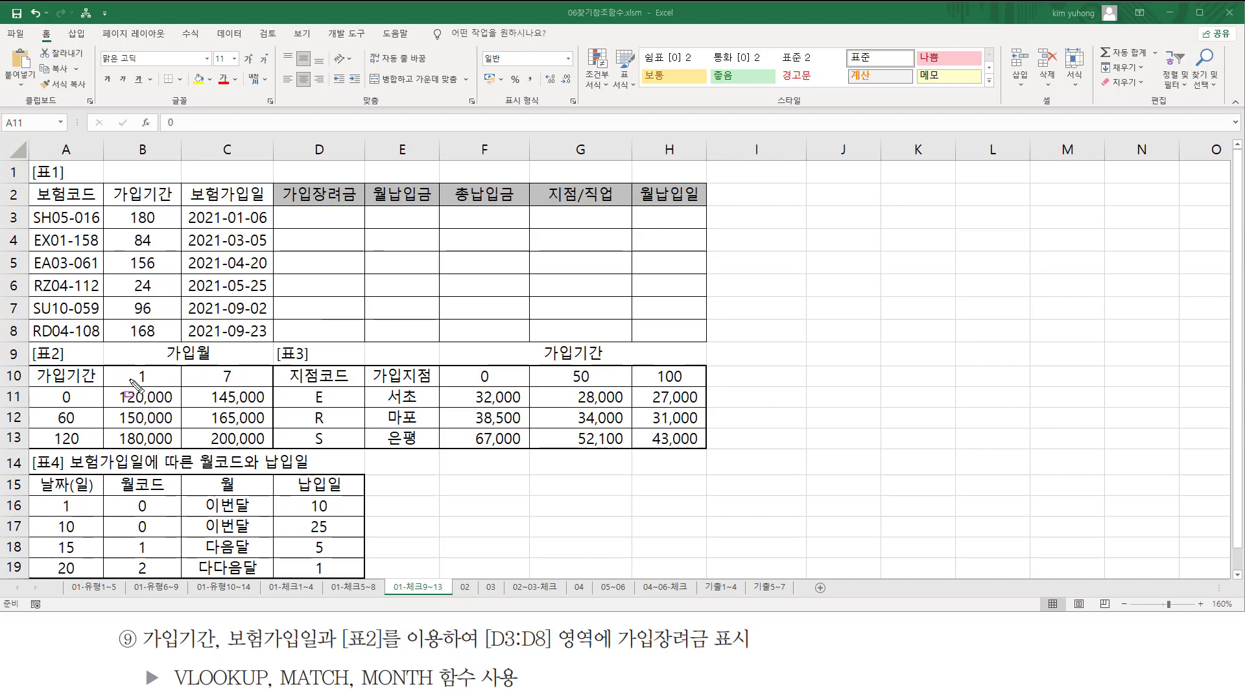
{"action": "mouse_move", "coordinate": [131, 369]}
{"action": "left_mouse_down"}
{"action": "mouse_move", "coordinate": [157, 386]}
{"action": "mouse_move", "coordinate": [130, 408]}
{"action": "mouse_move", "coordinate": [172, 446]}
{"action": "left_mouse_up"}
{"action": "left_click_drag", "start_coordinate": [36, 387], "coordinate": [268, 450]}
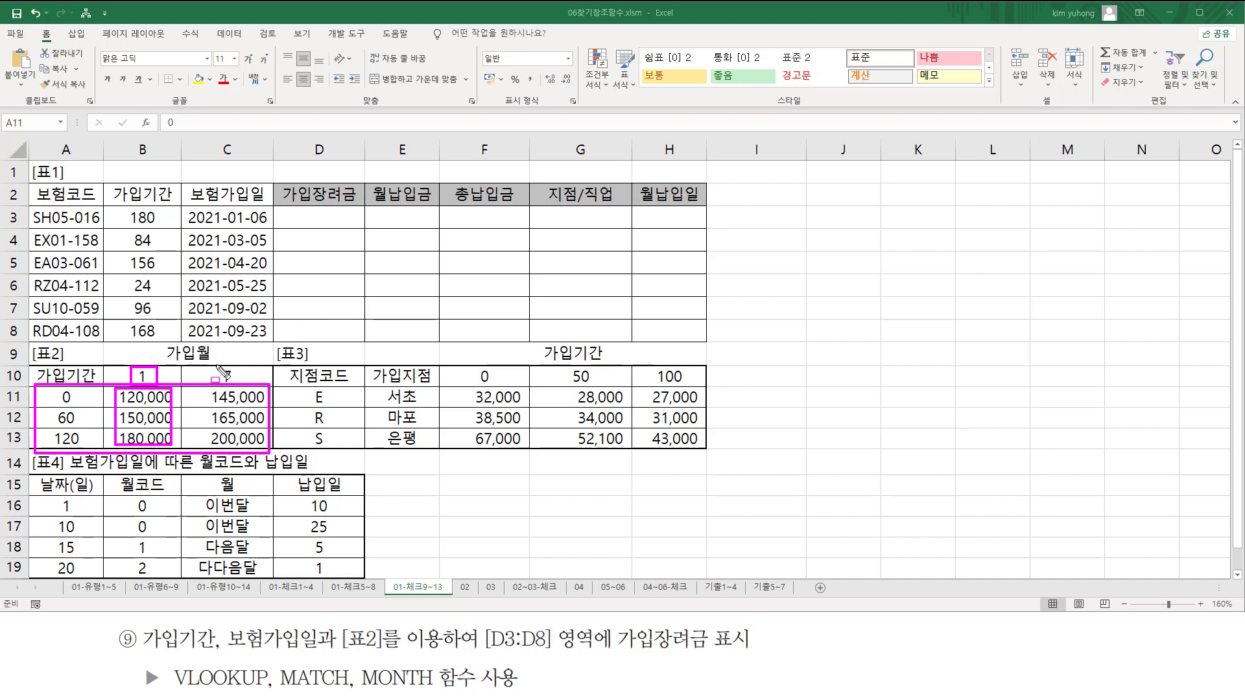
{"action": "left_click_drag", "start_coordinate": [220, 368], "coordinate": [241, 384]}
{"action": "mouse_move", "coordinate": [40, 388]}
{"action": "left_mouse_down"}
{"action": "mouse_move", "coordinate": [263, 449]}
{"action": "mouse_move", "coordinate": [253, 447]}
{"action": "left_mouse_up"}
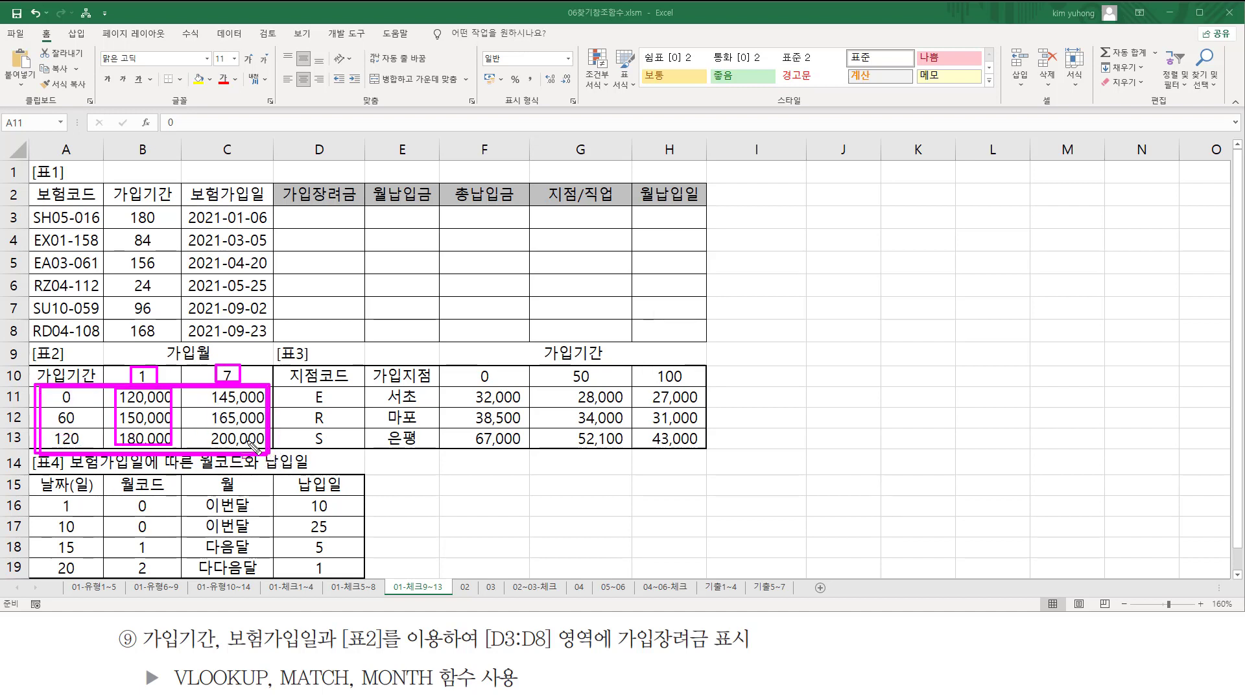
{"action": "left_click_drag", "start_coordinate": [217, 393], "coordinate": [255, 452]}
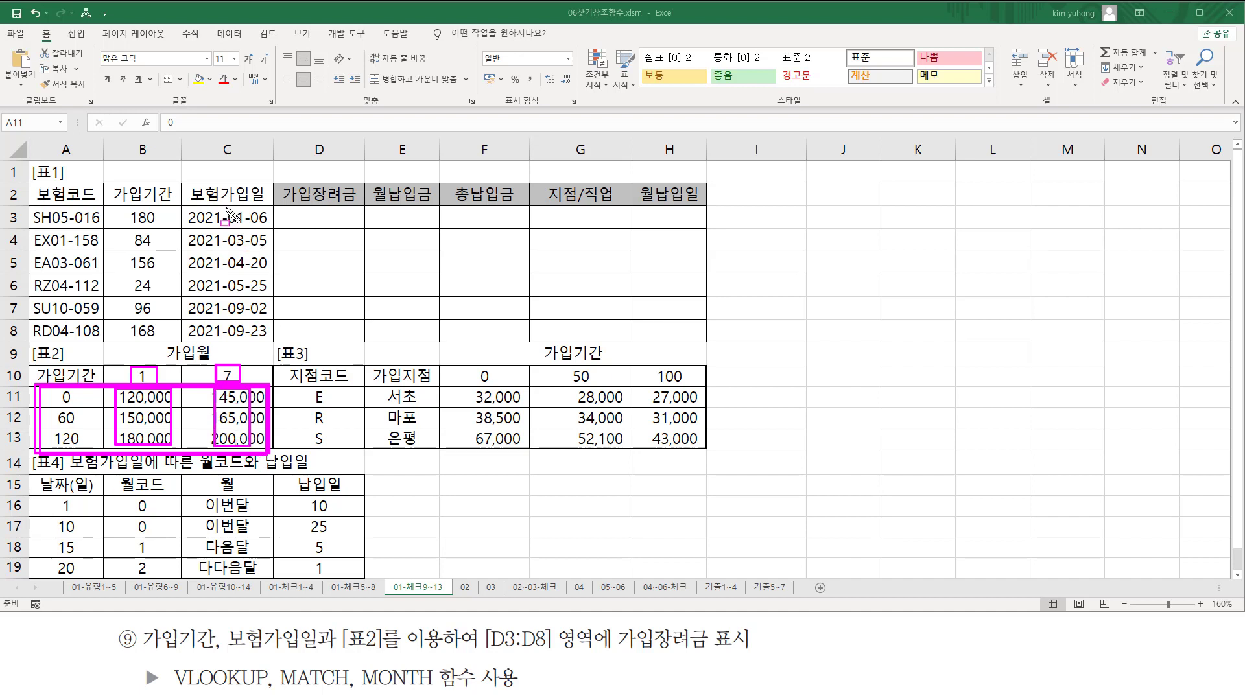
{"action": "left_click_drag", "start_coordinate": [225, 202], "coordinate": [248, 339]}
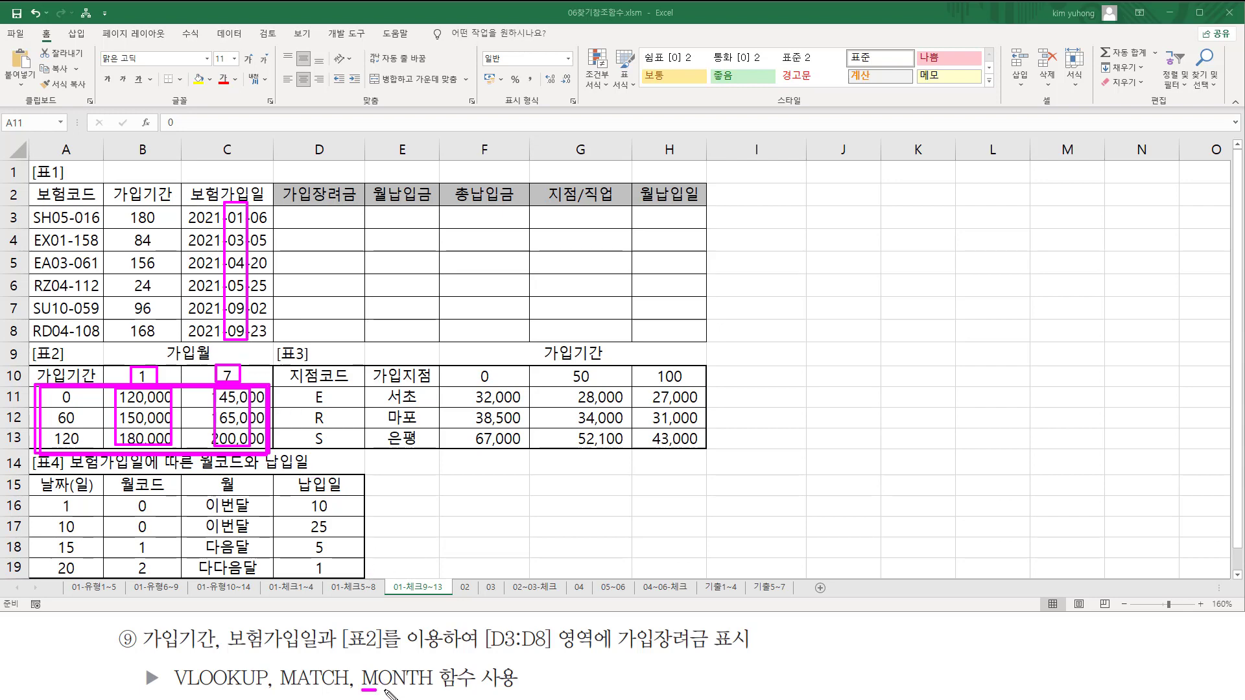
{"action": "left_click_drag", "start_coordinate": [361, 692], "coordinate": [438, 692]}
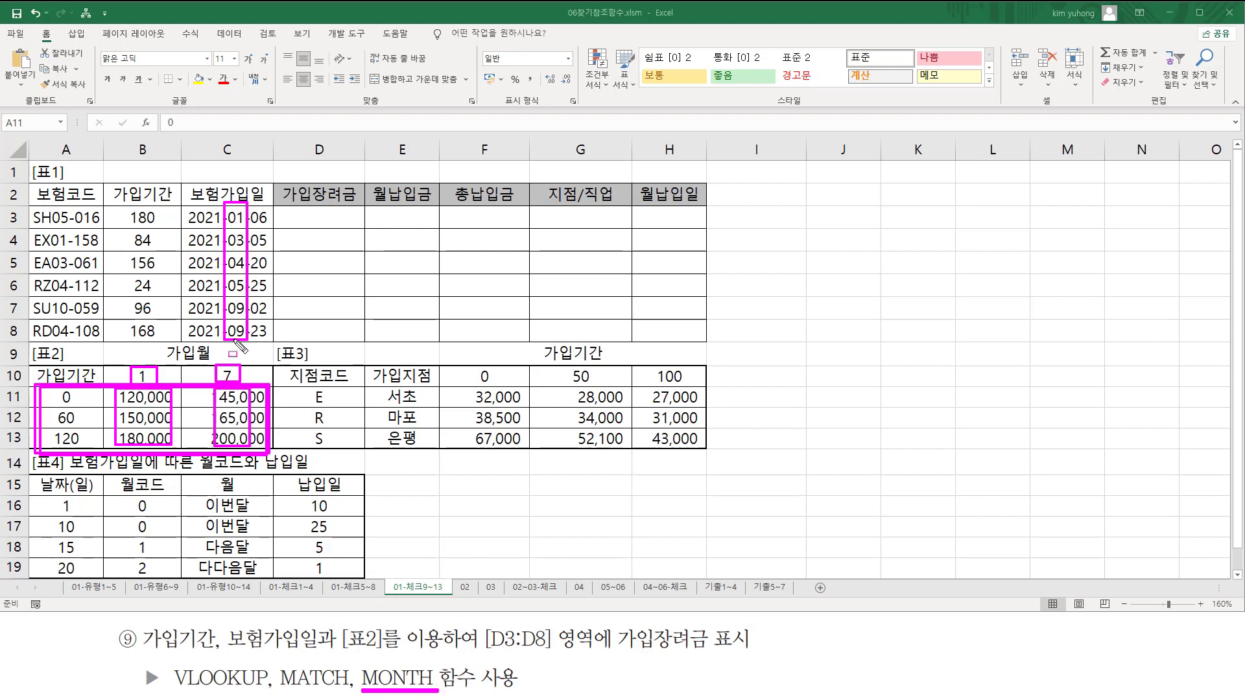
{"action": "left_click_drag", "start_coordinate": [116, 363], "coordinate": [260, 385]}
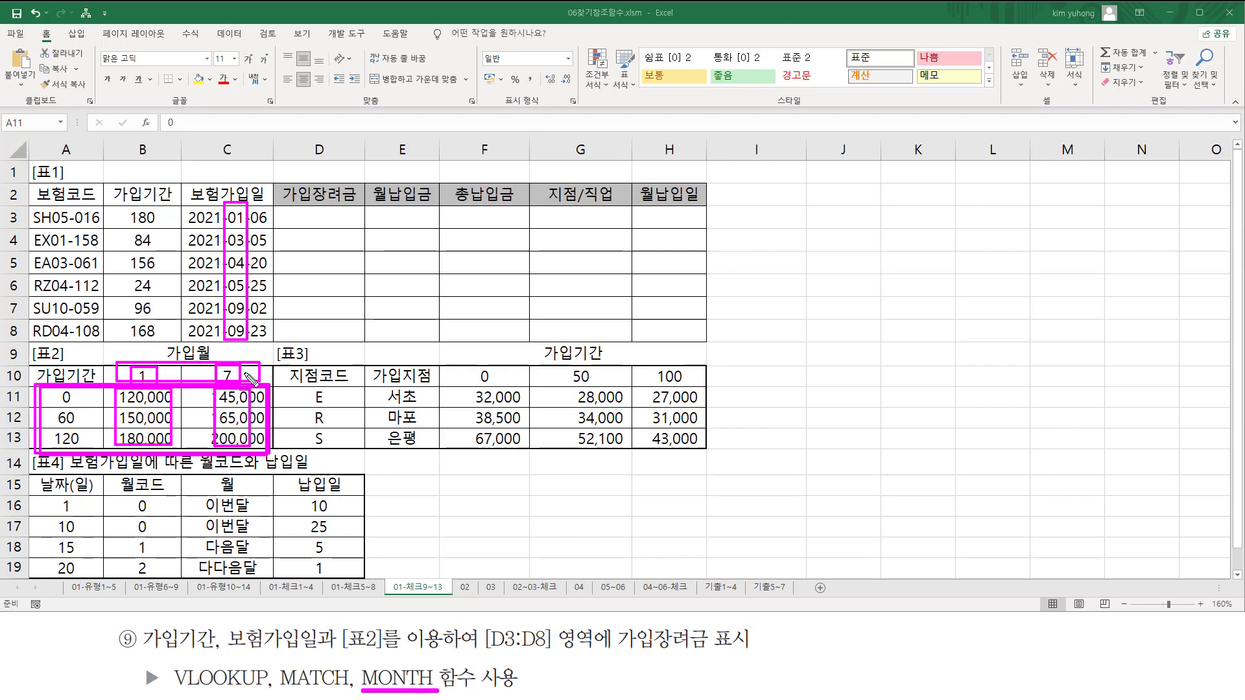
{"action": "key", "text": "Escape"}
- Enter =MONTH(C3) in D3 to extract the month of the 보험가입일 date, and fill the formula down to D8
{"action": "left_click", "coordinate": [327, 225]}
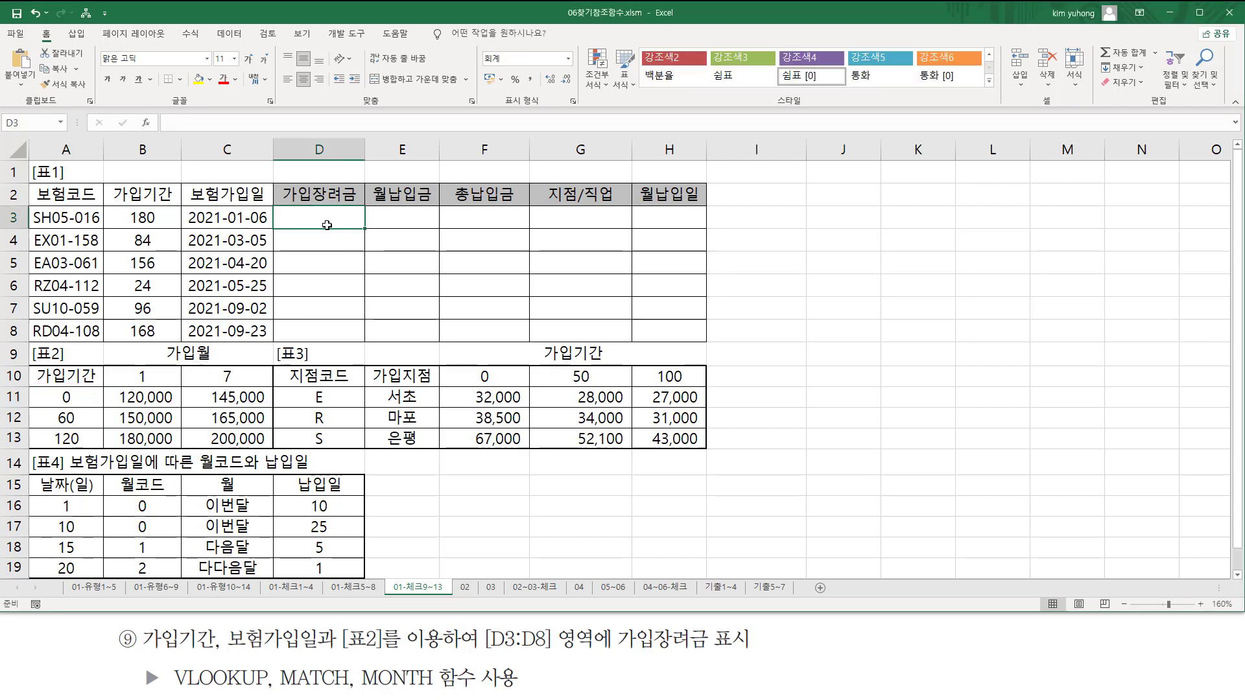
{"action": "type", "text": "=MONTH("}
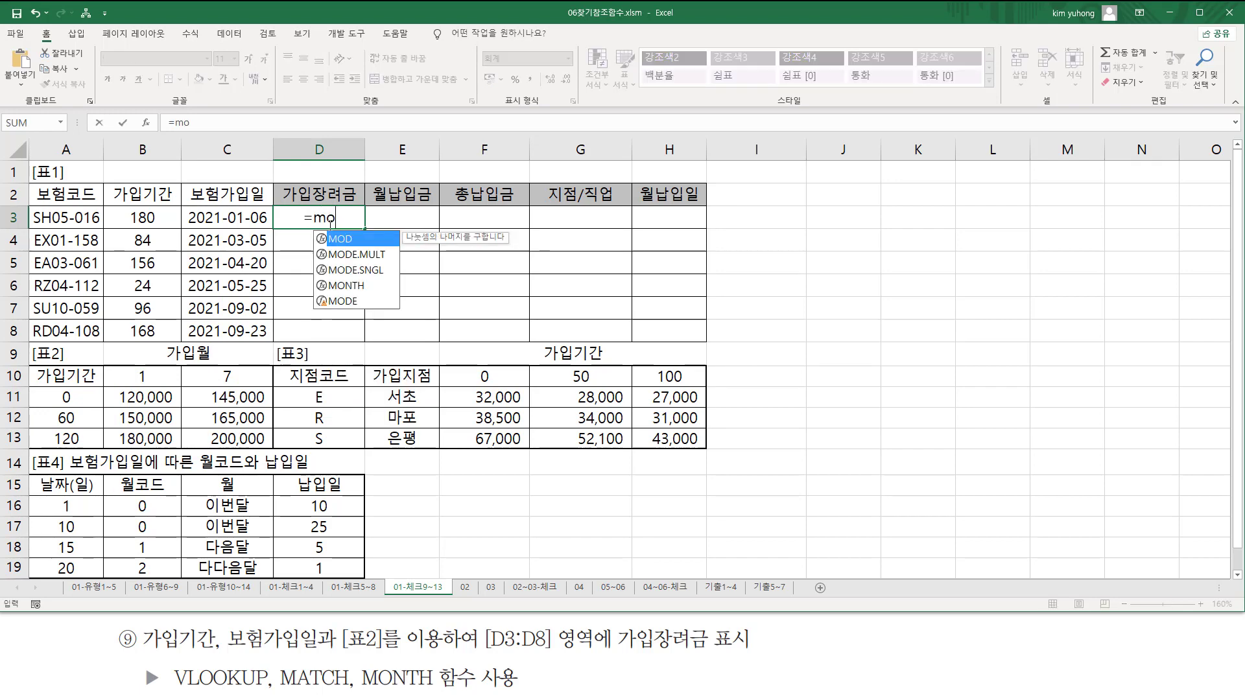
{"action": "left_click", "coordinate": [235, 218]}
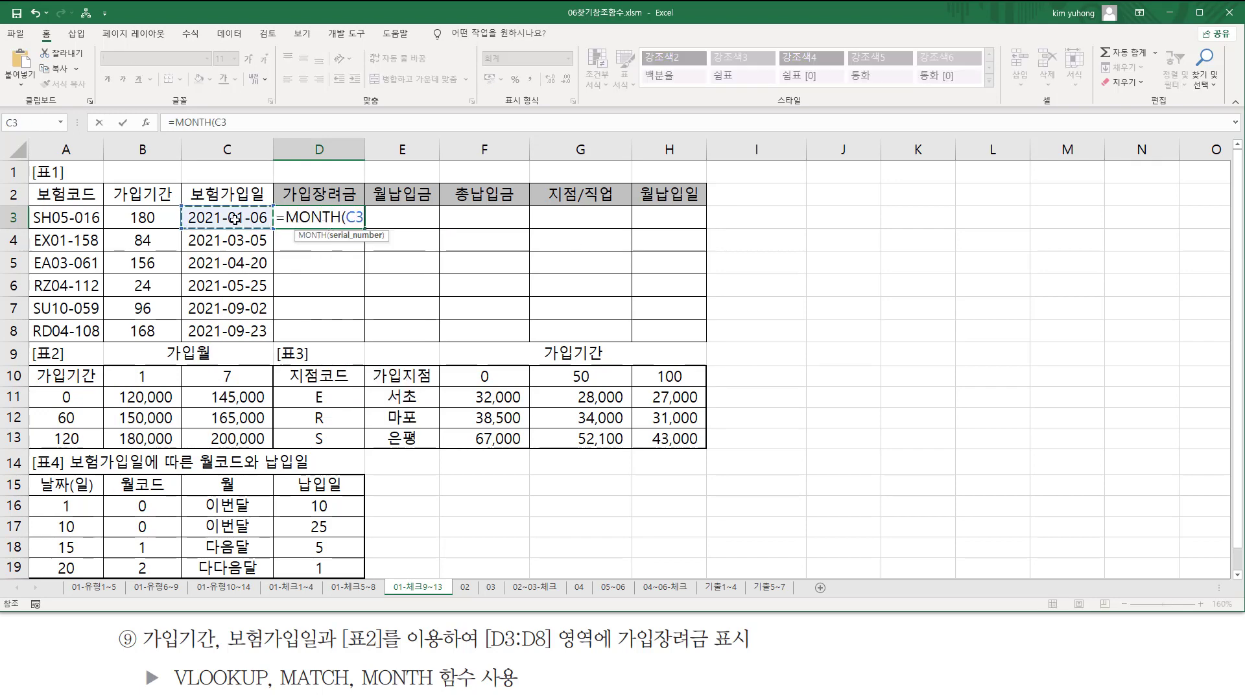
{"action": "type", "text": ")"}
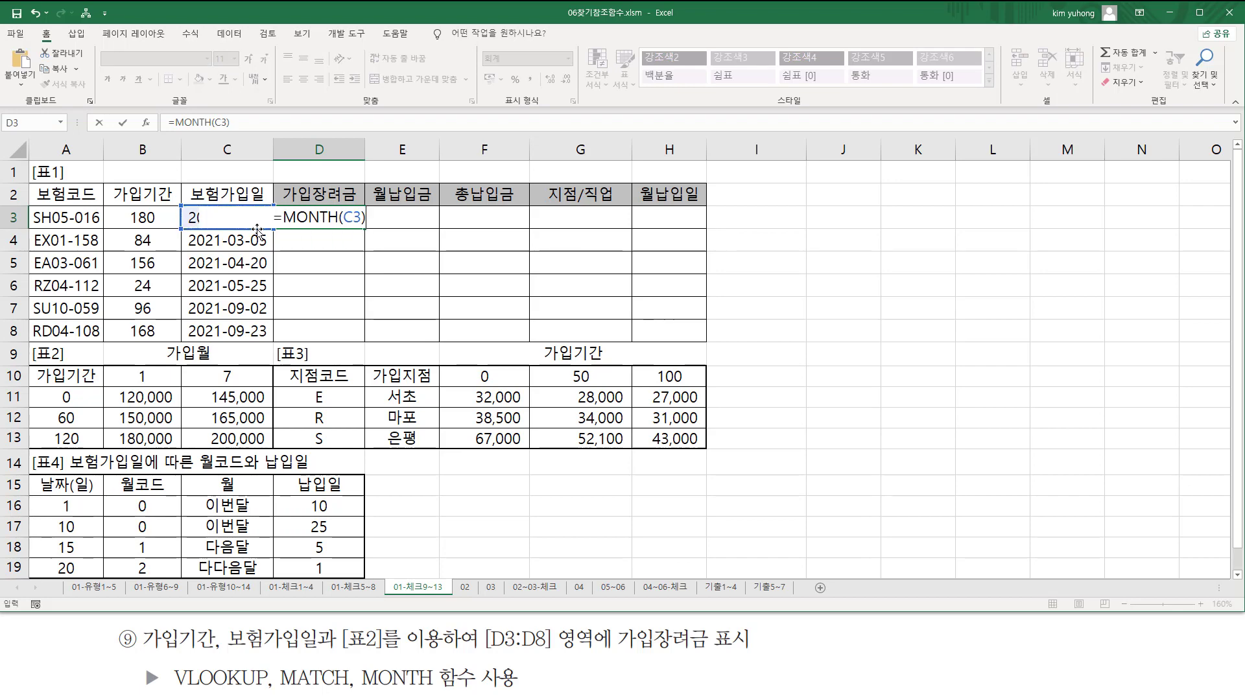
{"action": "key", "text": "Return"}
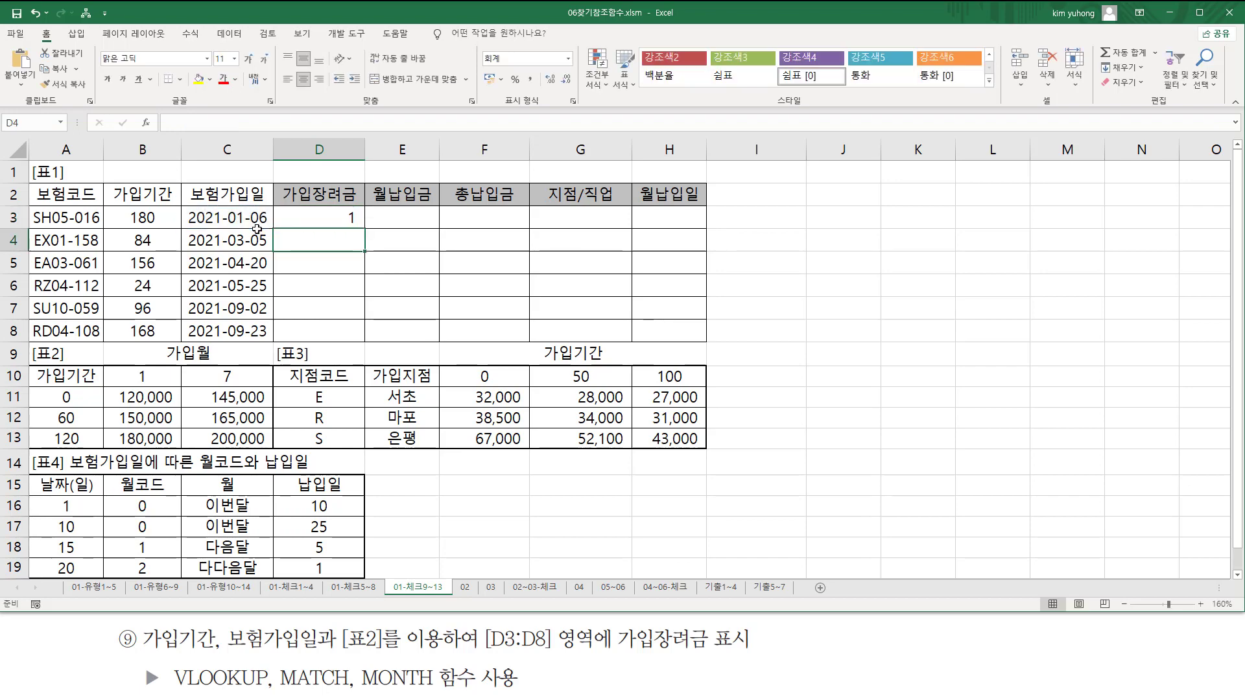
{"action": "left_click", "coordinate": [342, 215]}
{"action": "left_click_drag", "start_coordinate": [364, 228], "coordinate": [391, 323]}
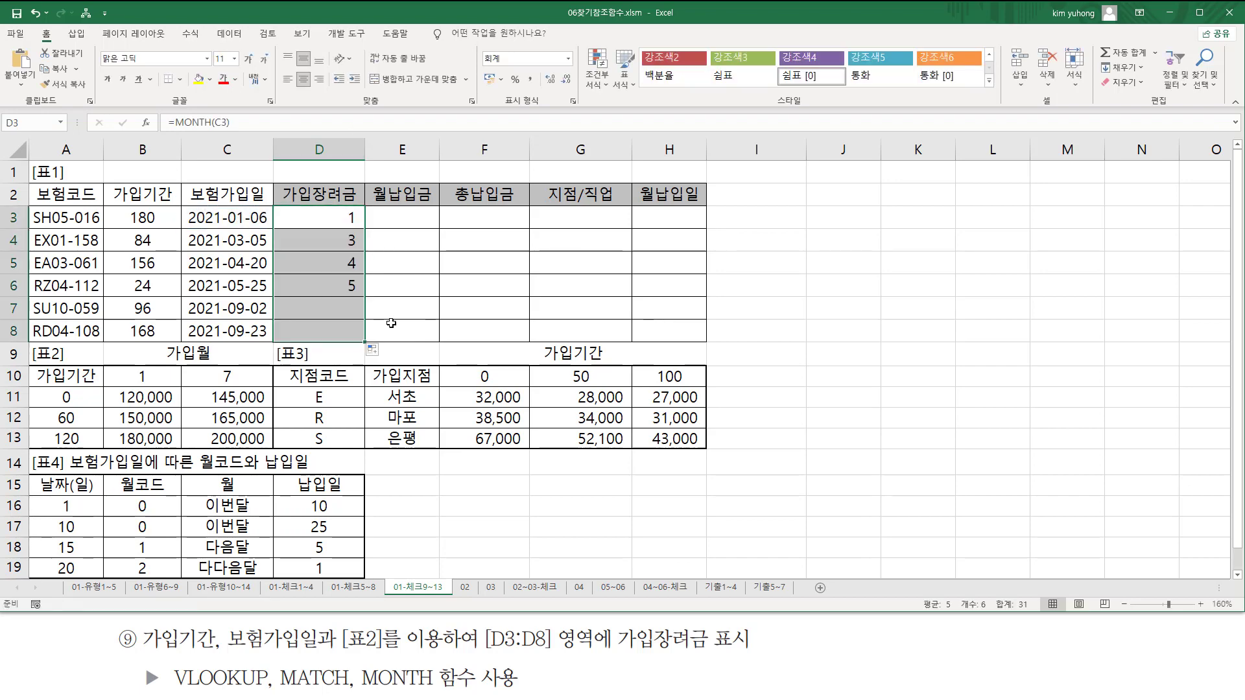
{"action": "left_click", "coordinate": [338, 214]}
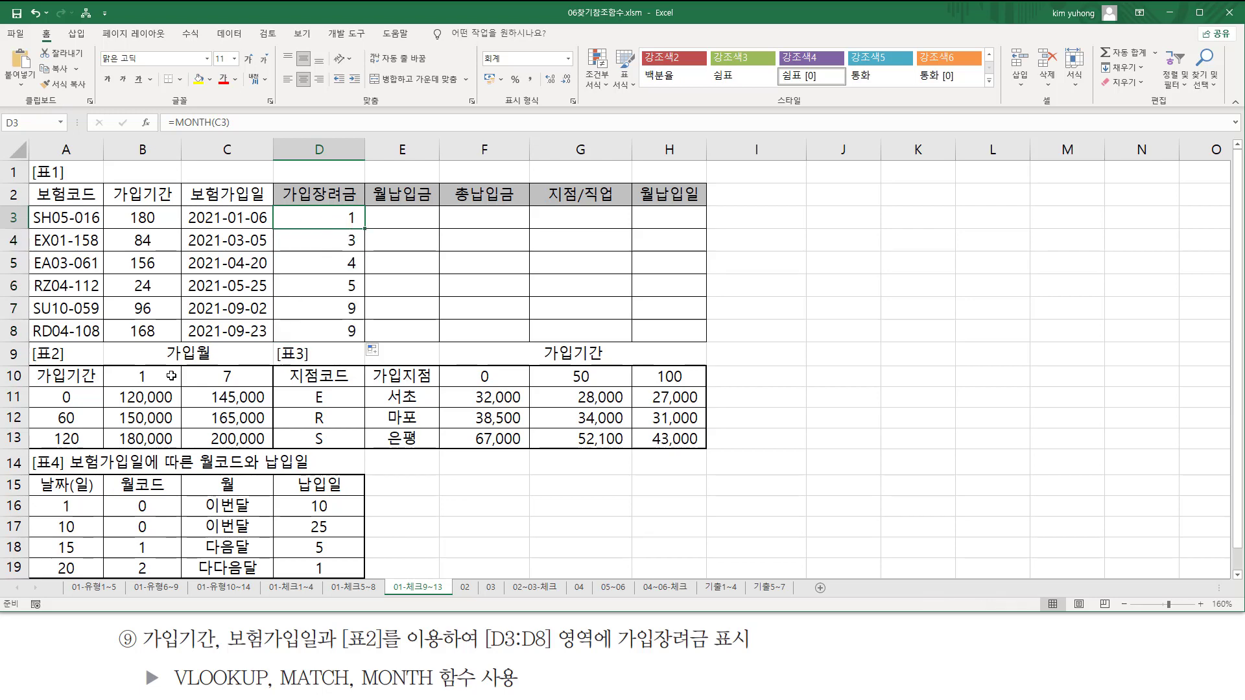
{"action": "left_click_drag", "start_coordinate": [105, 364], "coordinate": [268, 387]}
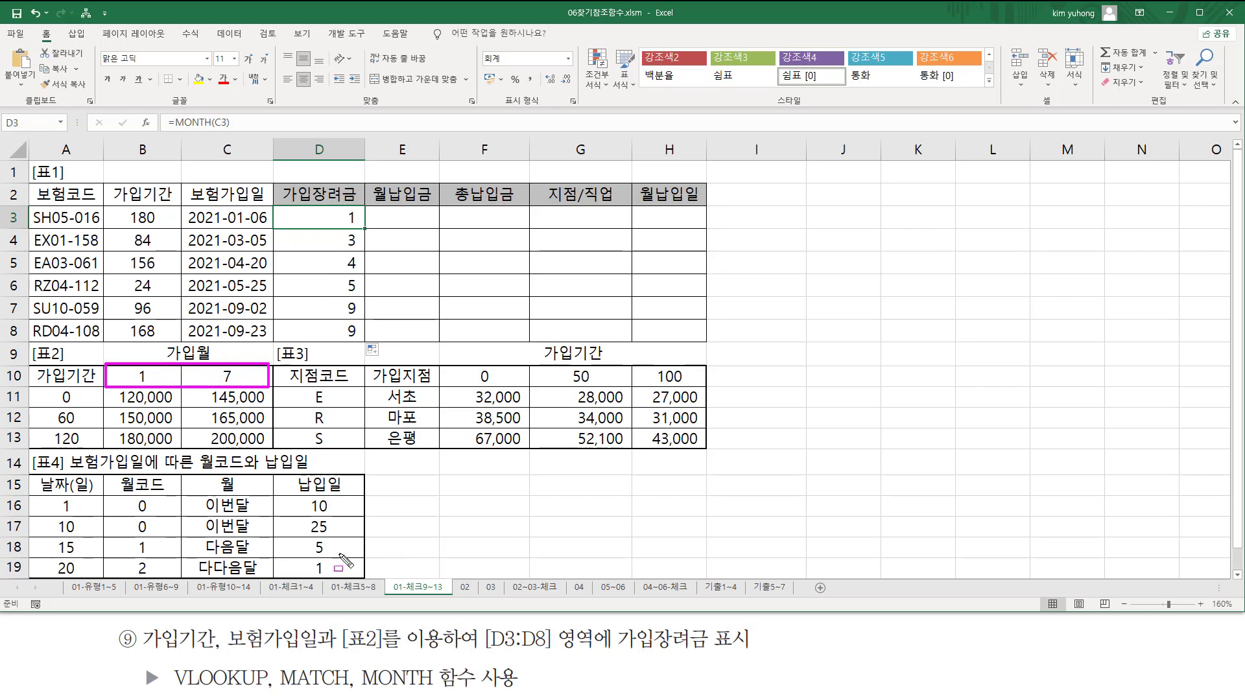
{"action": "left_click_drag", "start_coordinate": [281, 686], "coordinate": [324, 686]}
{"action": "key", "text": "Escape"}
- Nest MONTH(C3) in D3 as the lookup value of a MATCH function, with B10:C10 as the lookup array
{"action": "double_click", "coordinate": [305, 217]}
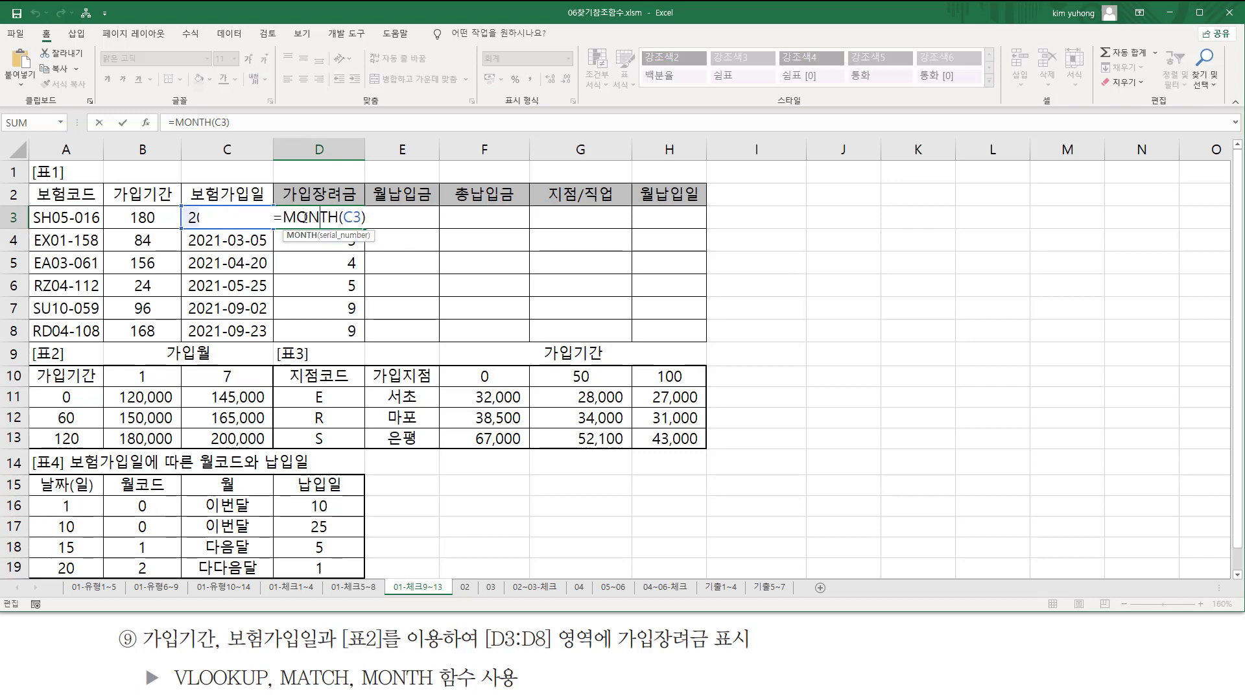
{"action": "left_click", "coordinate": [286, 217]}
{"action": "type", "text": "mat"}
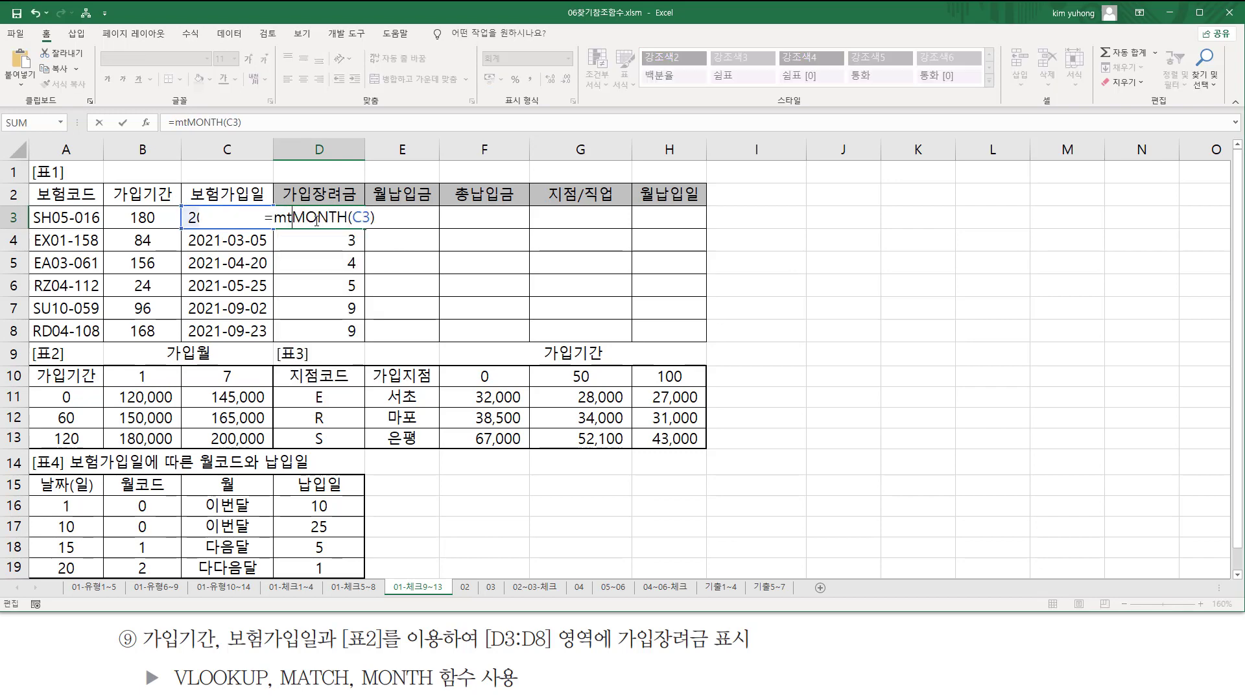
{"action": "key", "text": "Tab"}
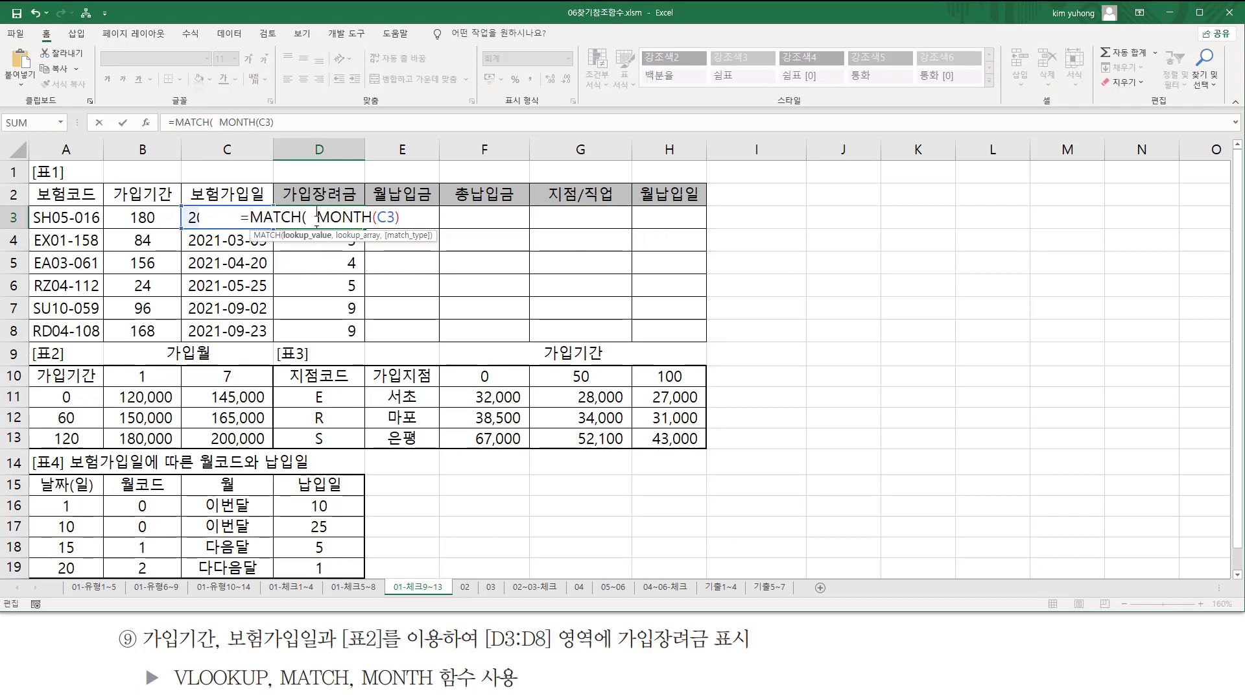
{"action": "key", "text": "shift+End"}
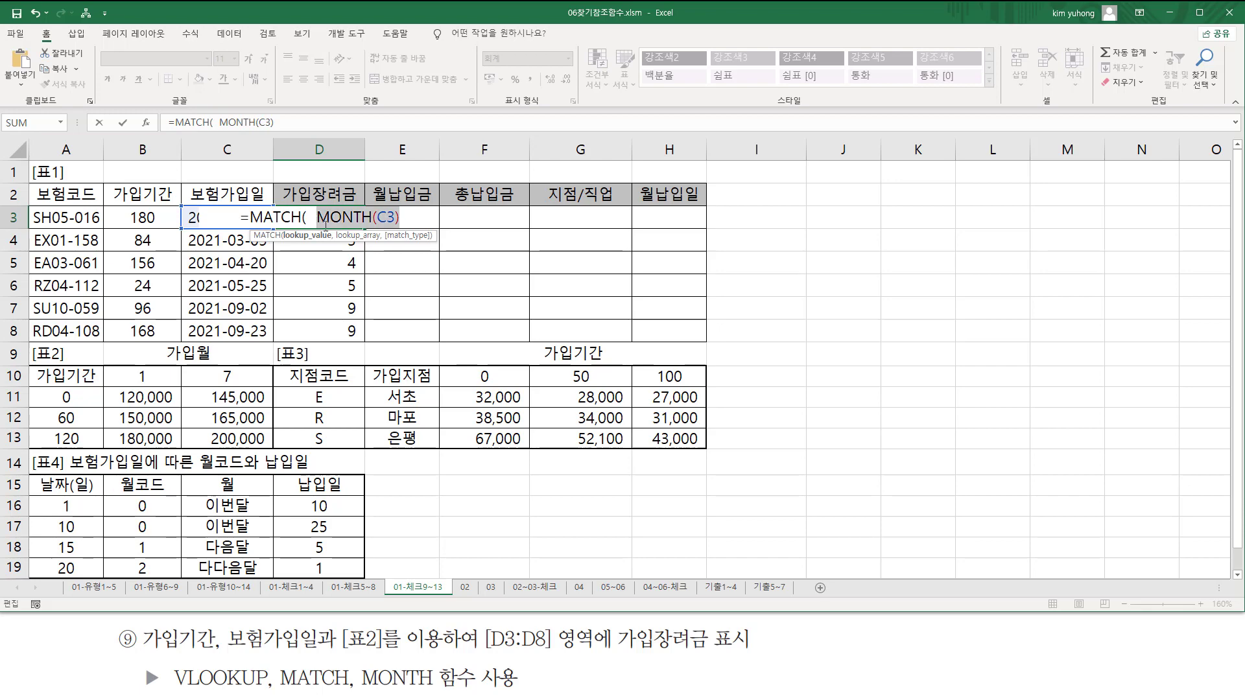
{"action": "key", "text": "End"}
{"action": "type", "text": ","}
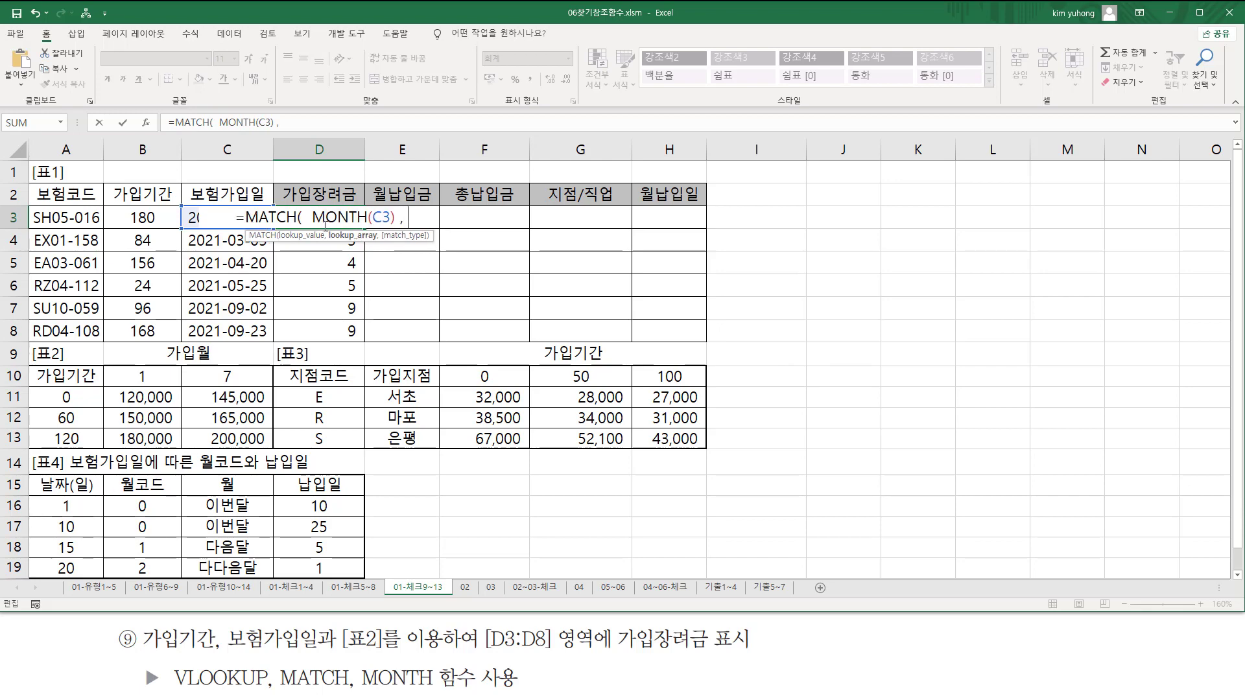
{"action": "left_click_drag", "start_coordinate": [146, 376], "coordinate": [216, 378]}
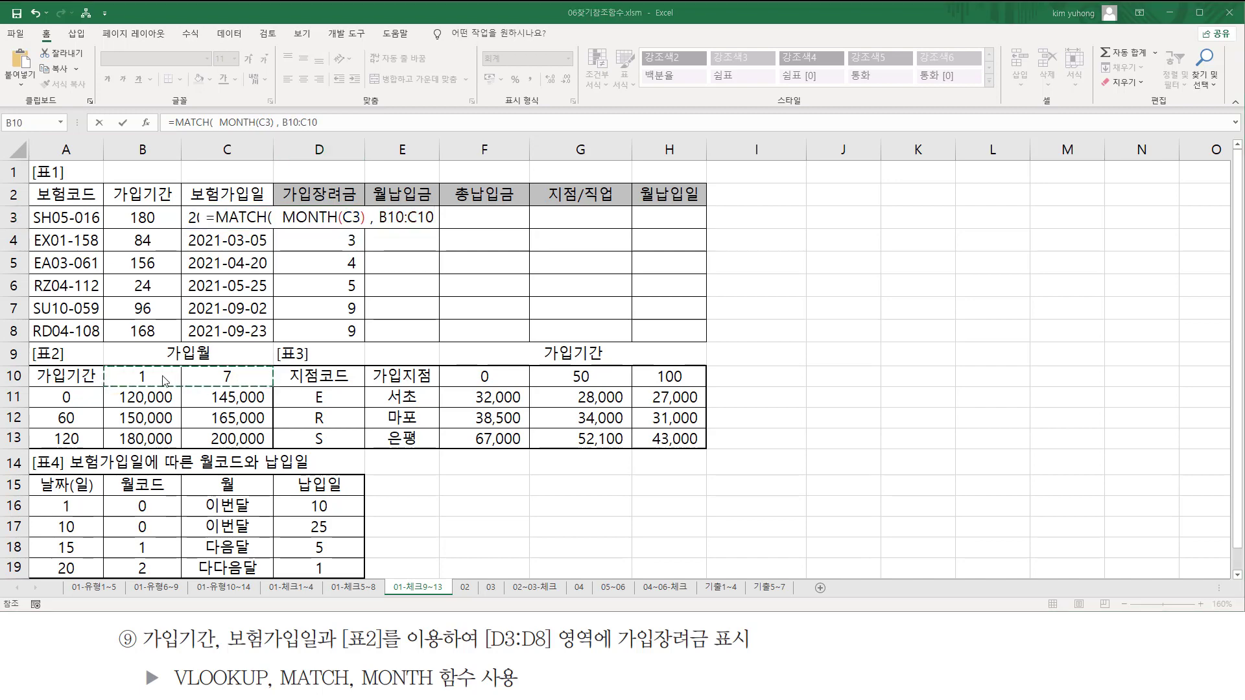
{"action": "left_click_drag", "start_coordinate": [119, 366], "coordinate": [258, 386]}
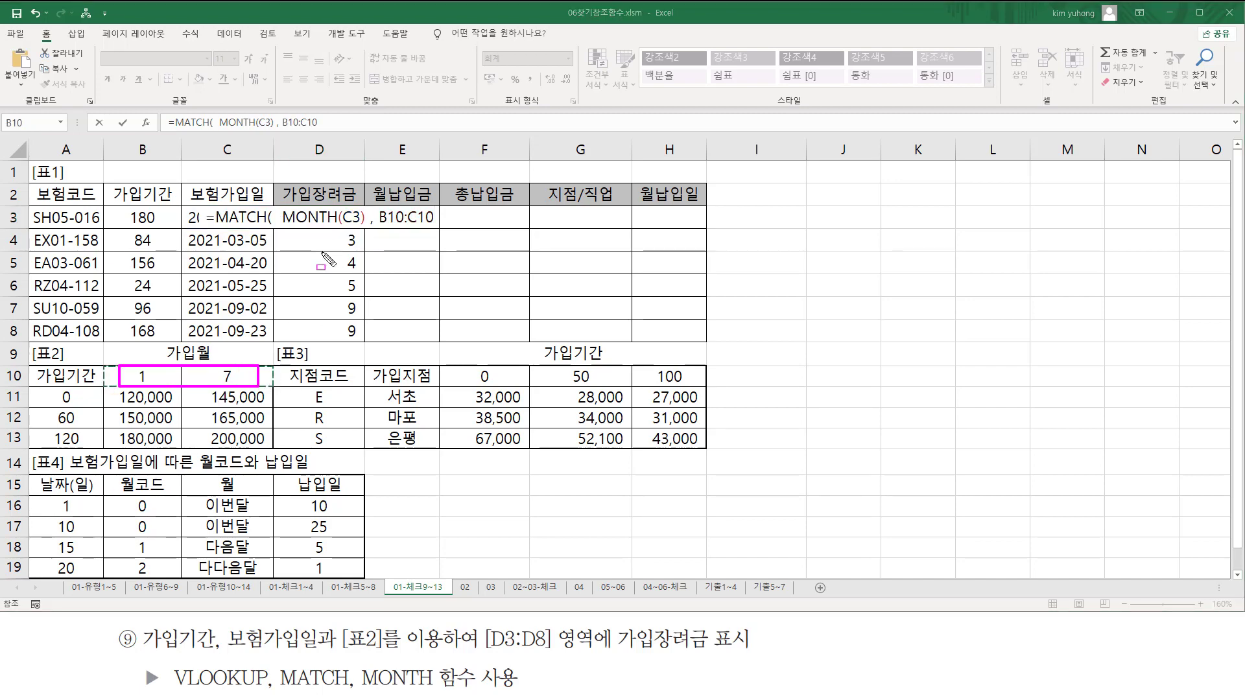
{"action": "mouse_move", "coordinate": [293, 209]}
{"action": "left_mouse_down"}
{"action": "mouse_move", "coordinate": [357, 242]}
{"action": "mouse_move", "coordinate": [332, 267]}
{"action": "mouse_move", "coordinate": [349, 288]}
{"action": "left_mouse_up"}
{"action": "left_click", "coordinate": [309, 233]}
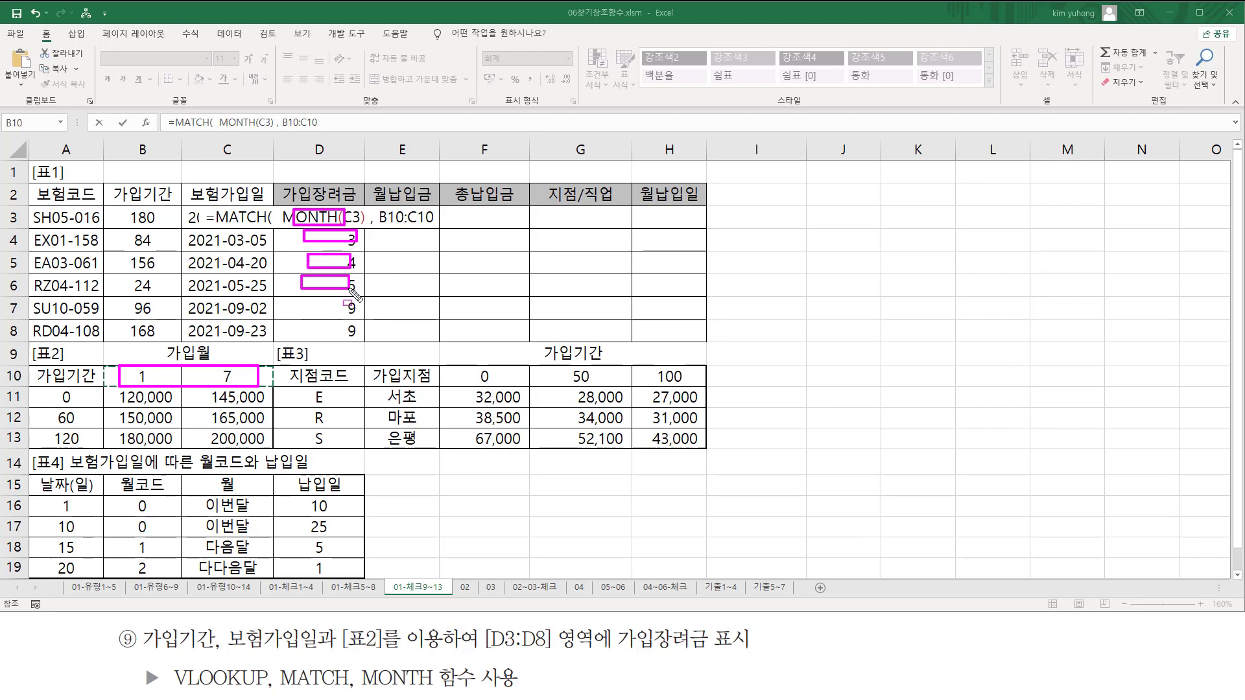
{"action": "left_click_drag", "start_coordinate": [289, 321], "coordinate": [352, 338]}
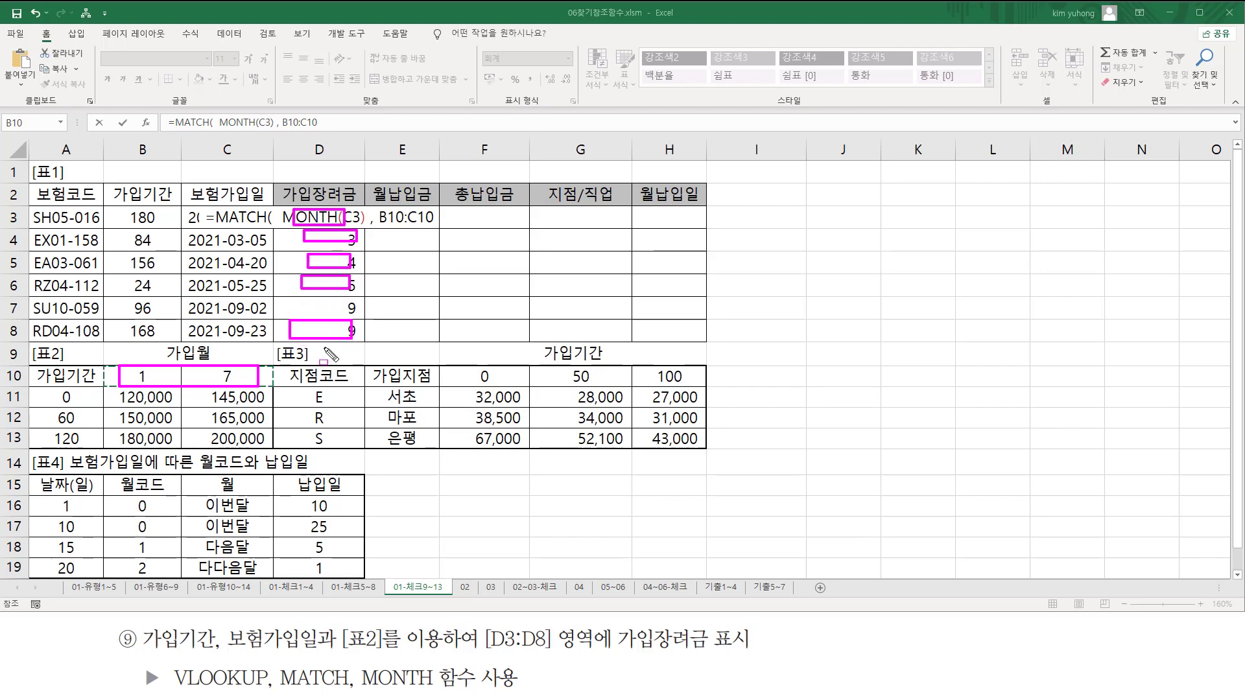
- Make the MATCH lookup array in D3 absolute as $B$10:$C$10, set the match type to 1 and enter the formula
{"action": "mouse_move", "coordinate": [121, 366]}
{"action": "left_mouse_down"}
{"action": "mouse_move", "coordinate": [153, 389]}
{"action": "mouse_move", "coordinate": [253, 388]}
{"action": "left_mouse_up"}
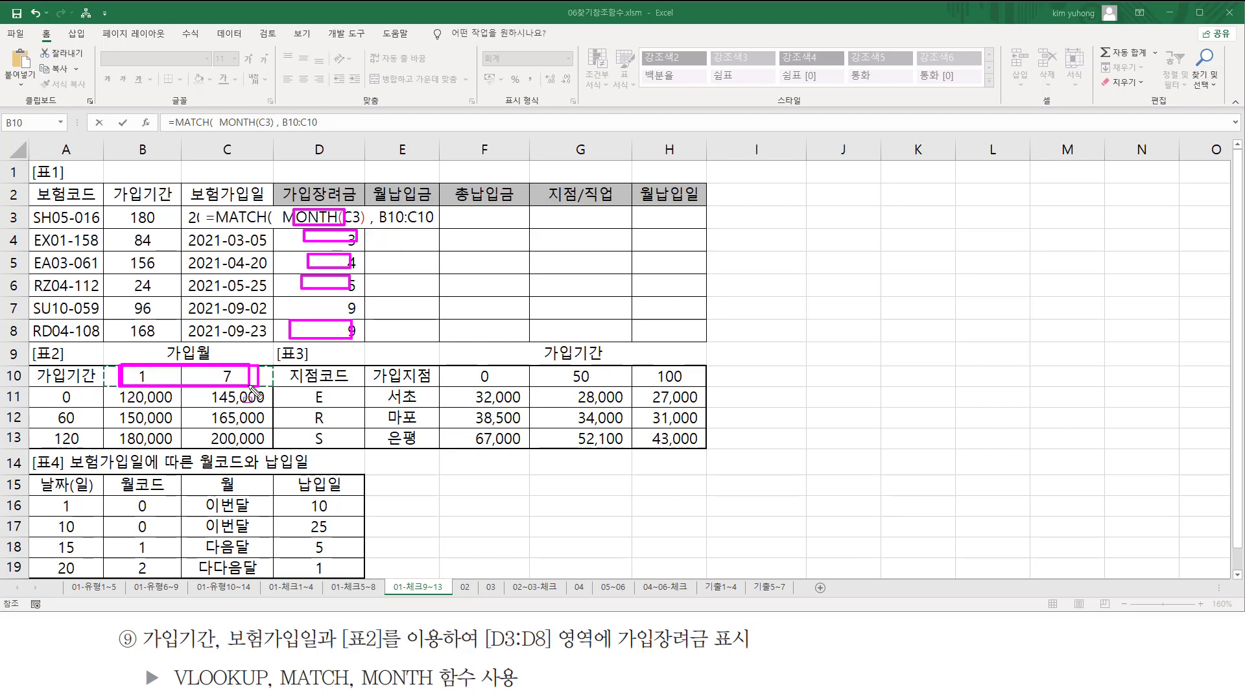
{"action": "key", "text": "Escape"}
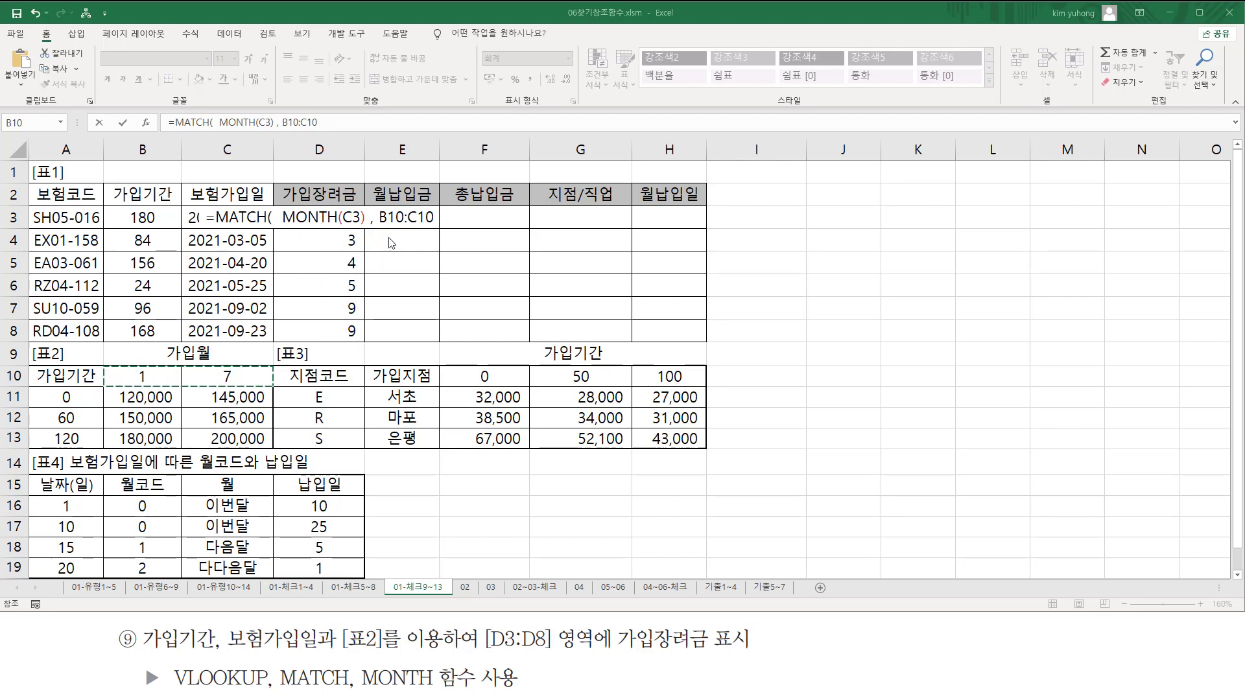
{"action": "key", "text": "F4"}
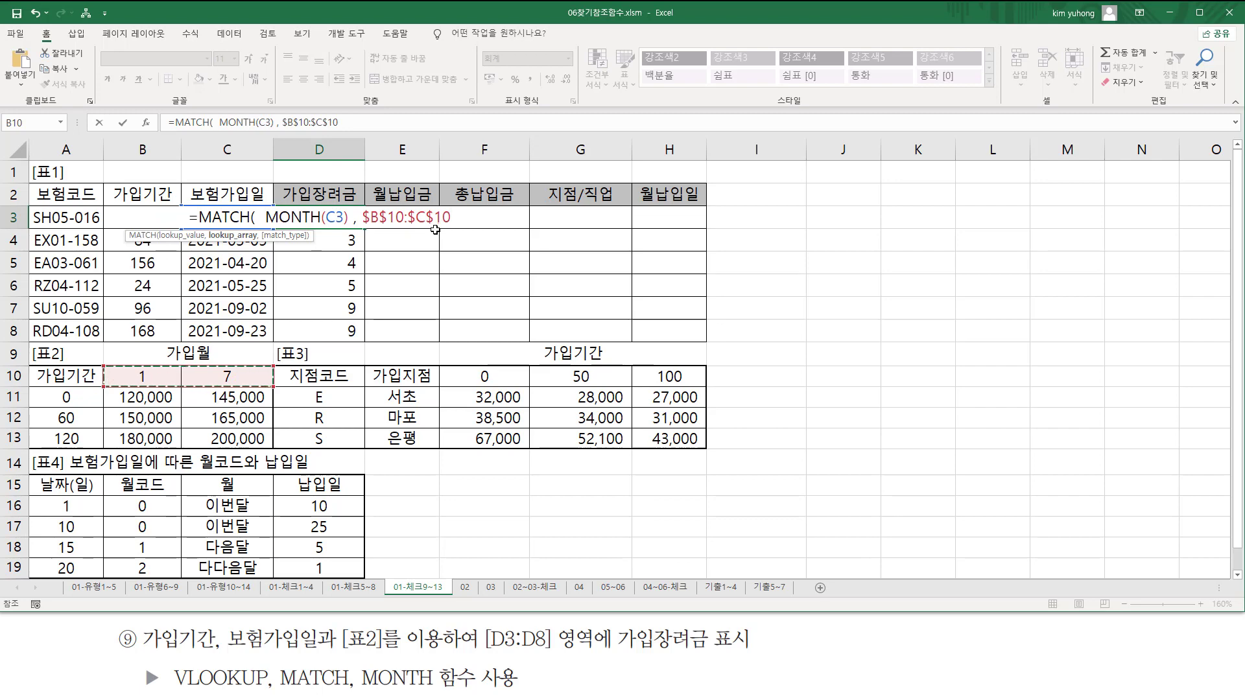
{"action": "type", "text": ","}
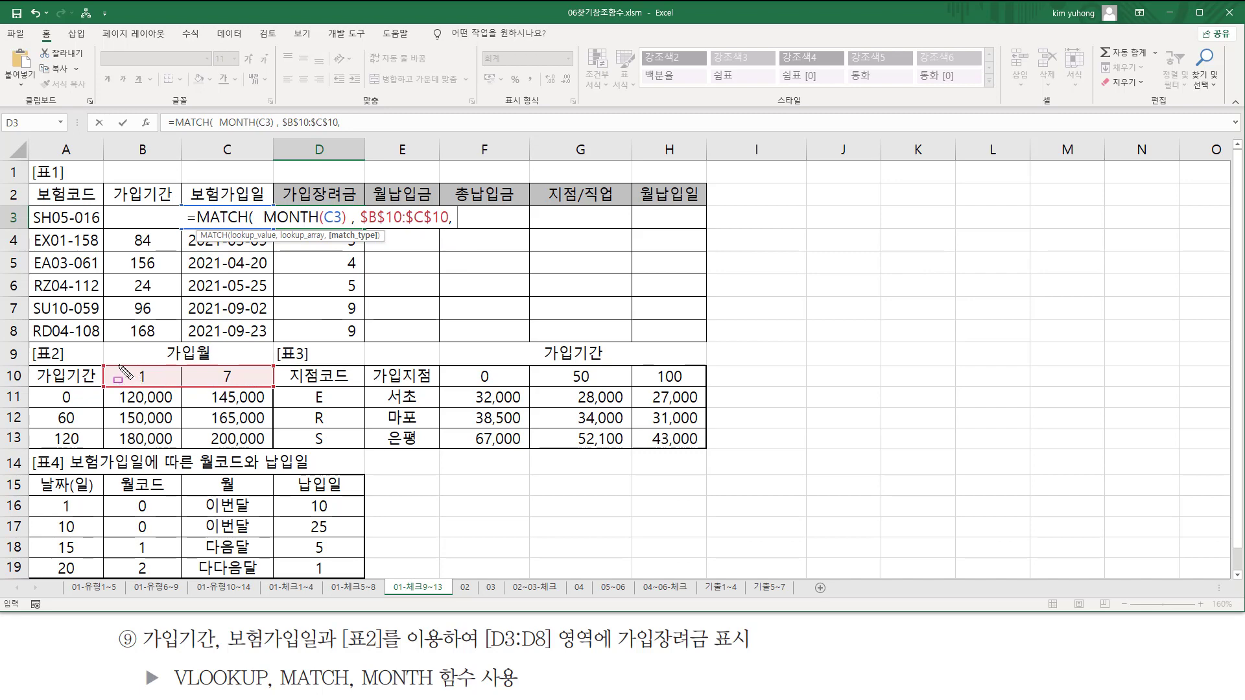
{"action": "mouse_move", "coordinate": [119, 368]}
{"action": "left_mouse_down"}
{"action": "mouse_move", "coordinate": [175, 387]}
{"action": "mouse_move", "coordinate": [262, 387]}
{"action": "left_mouse_up"}
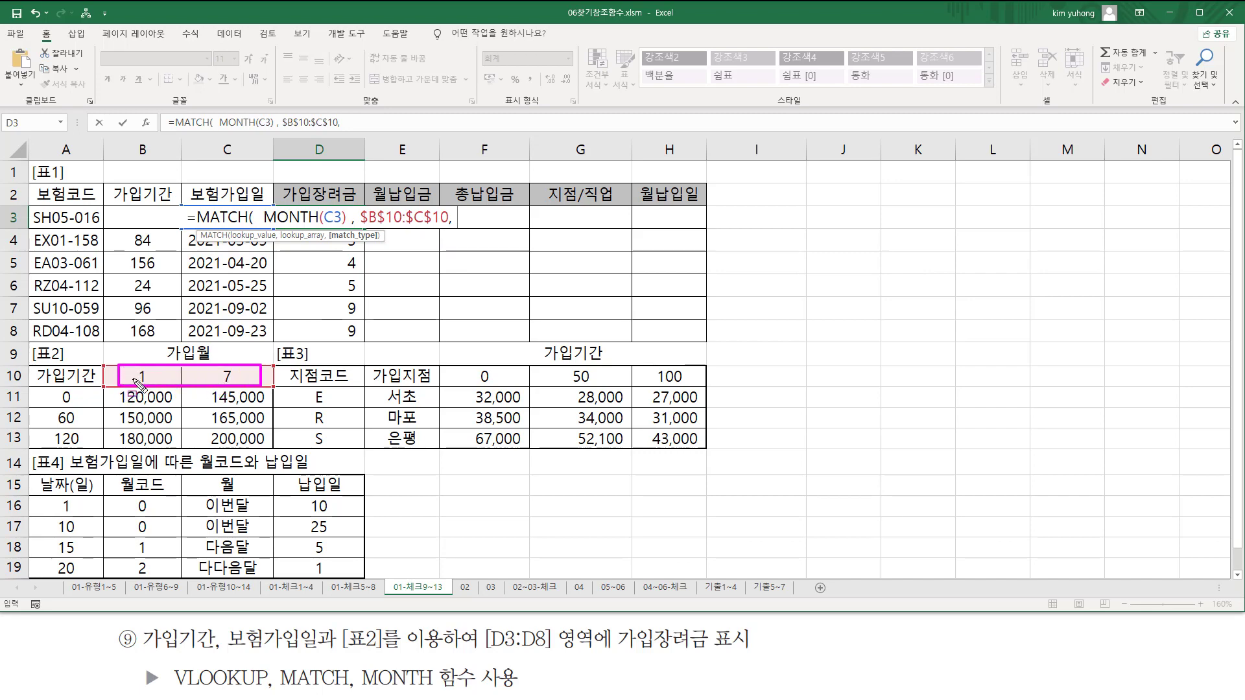
{"action": "key", "text": "Escape"}
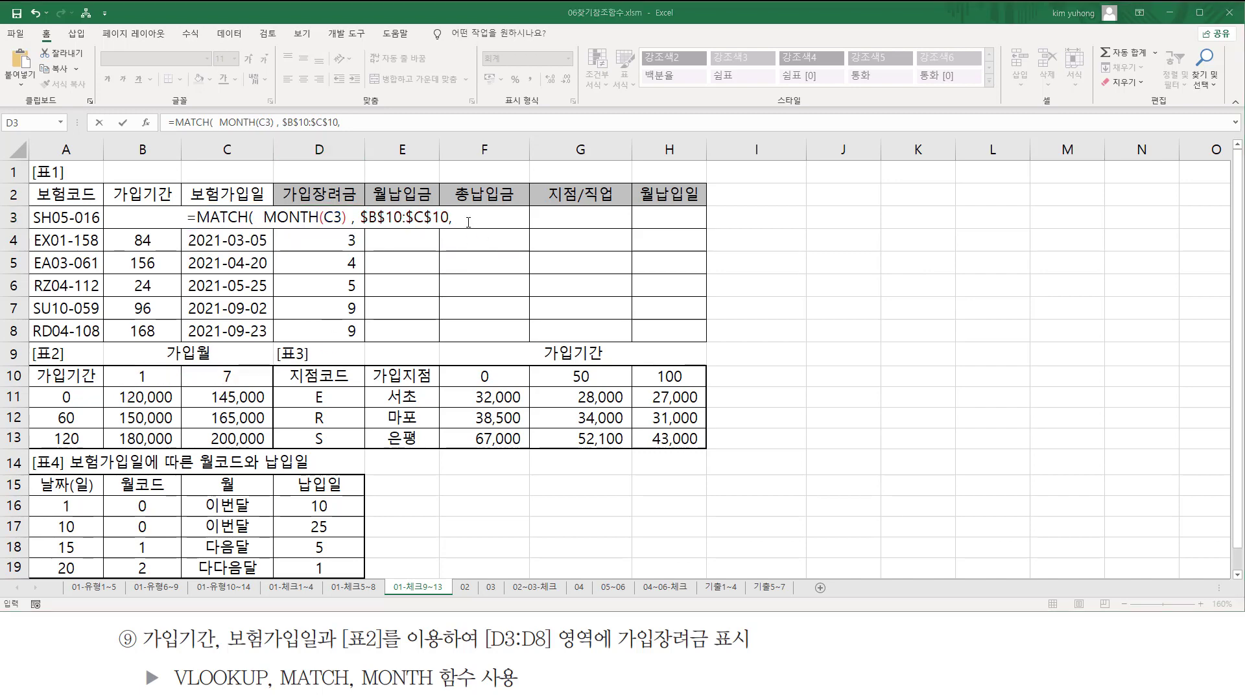
{"action": "left_click", "coordinate": [480, 221]}
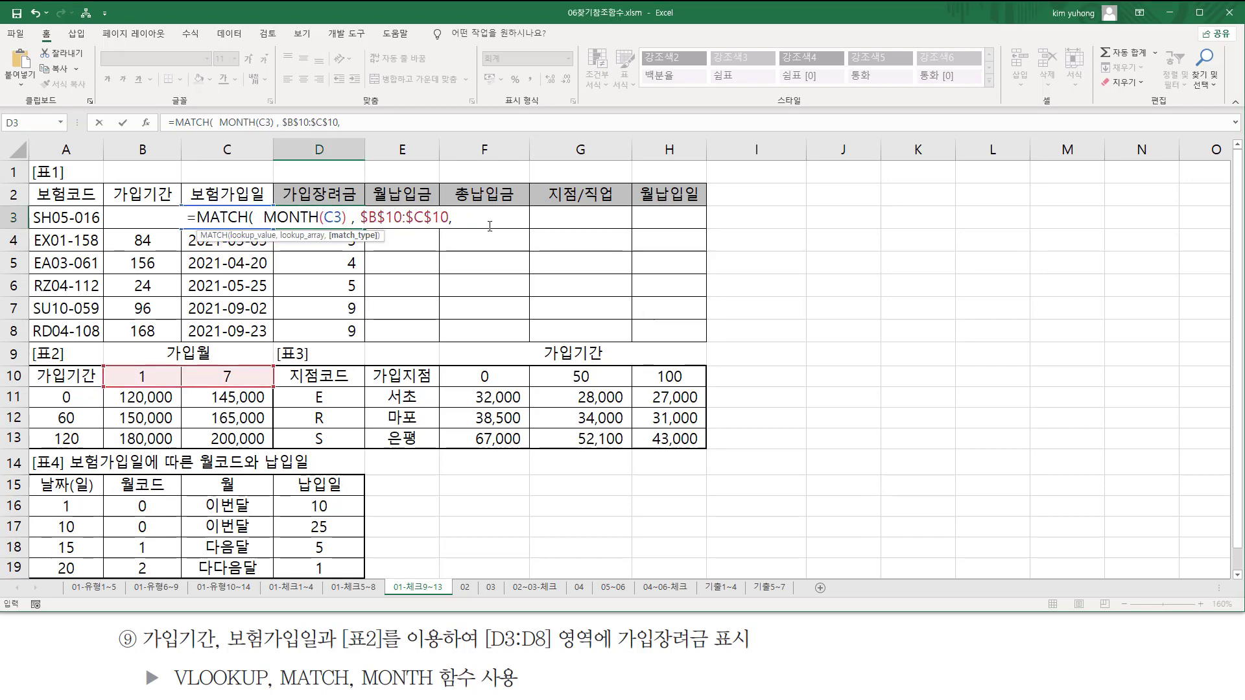
{"action": "type", "text": "1"}
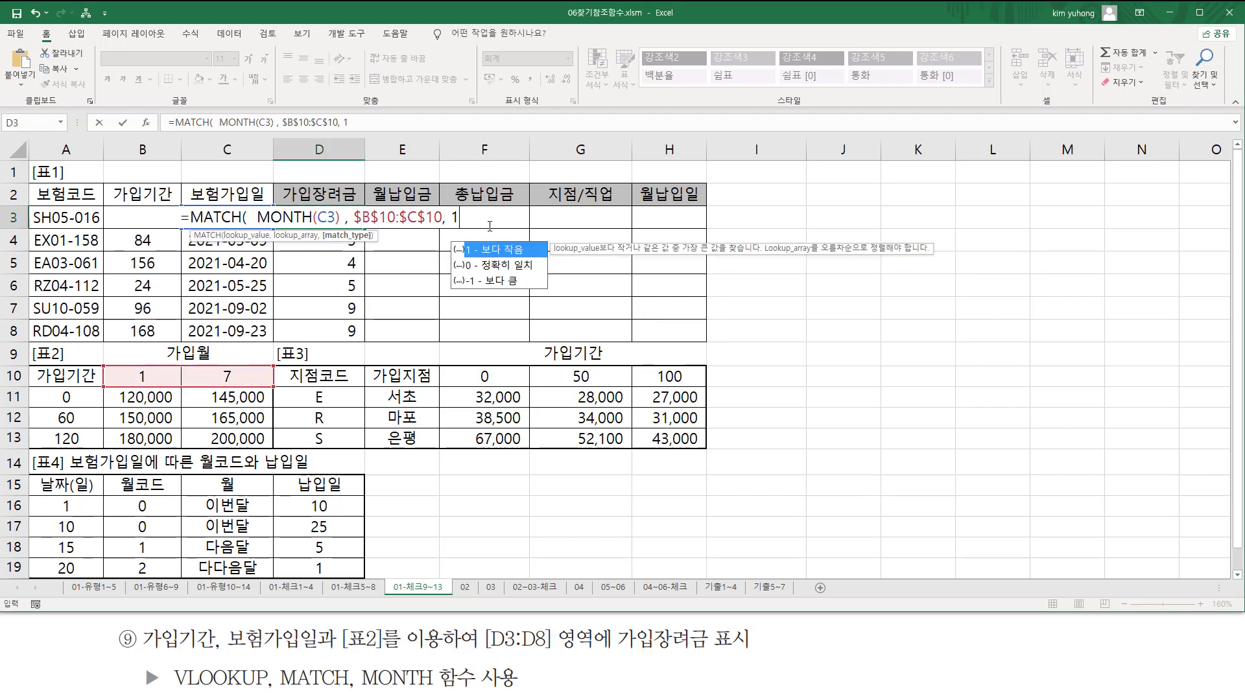
{"action": "type", "text": " )"}
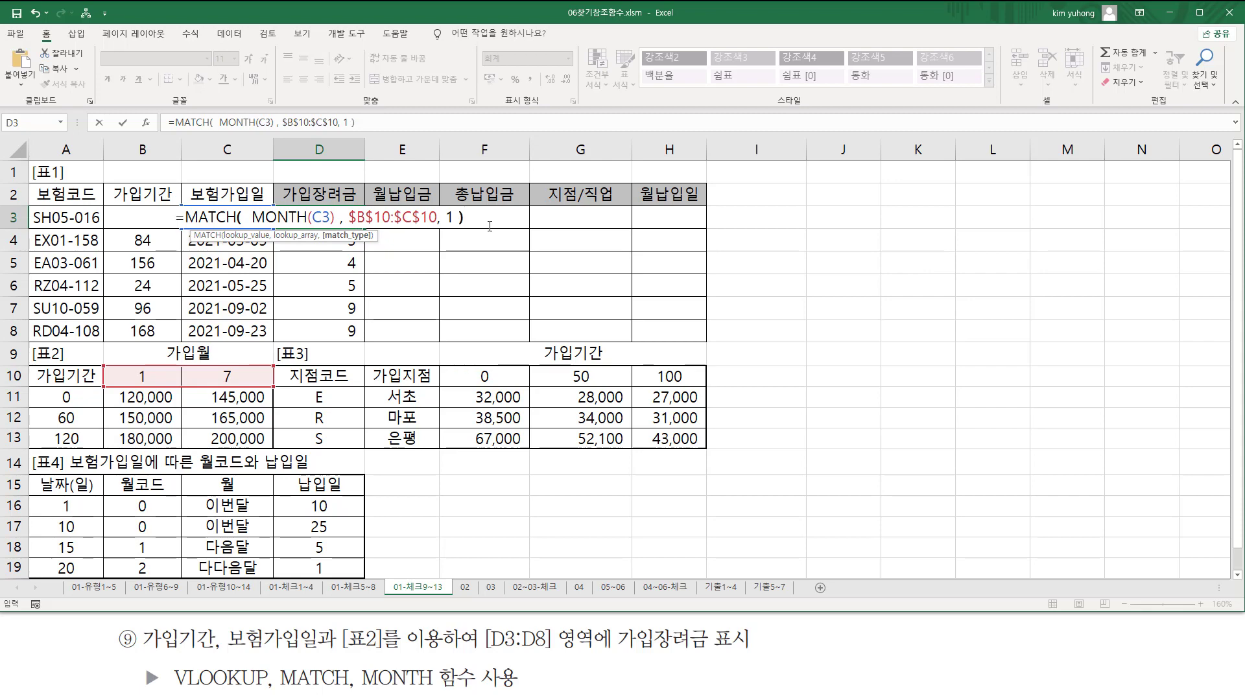
{"action": "key", "text": "Return"}
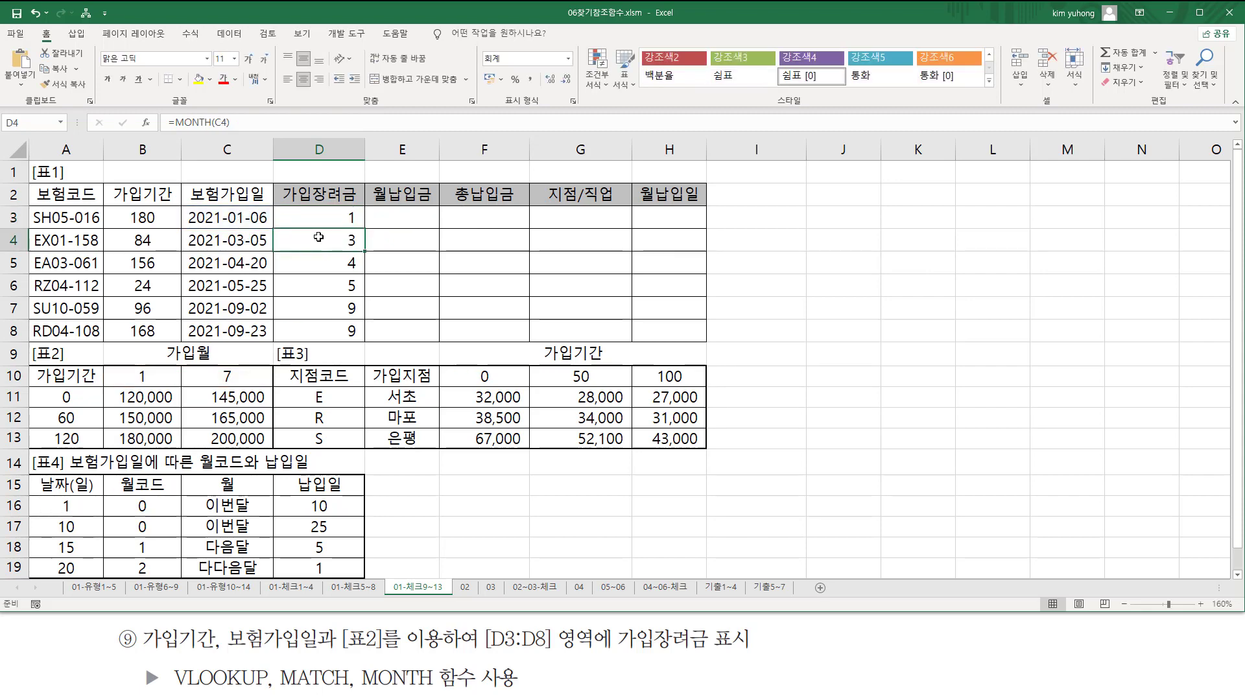
- Fill the MATCH formula from D3 down to D8
{"action": "key", "text": "Up"}
{"action": "left_click_drag", "start_coordinate": [223, 204], "coordinate": [242, 226]}
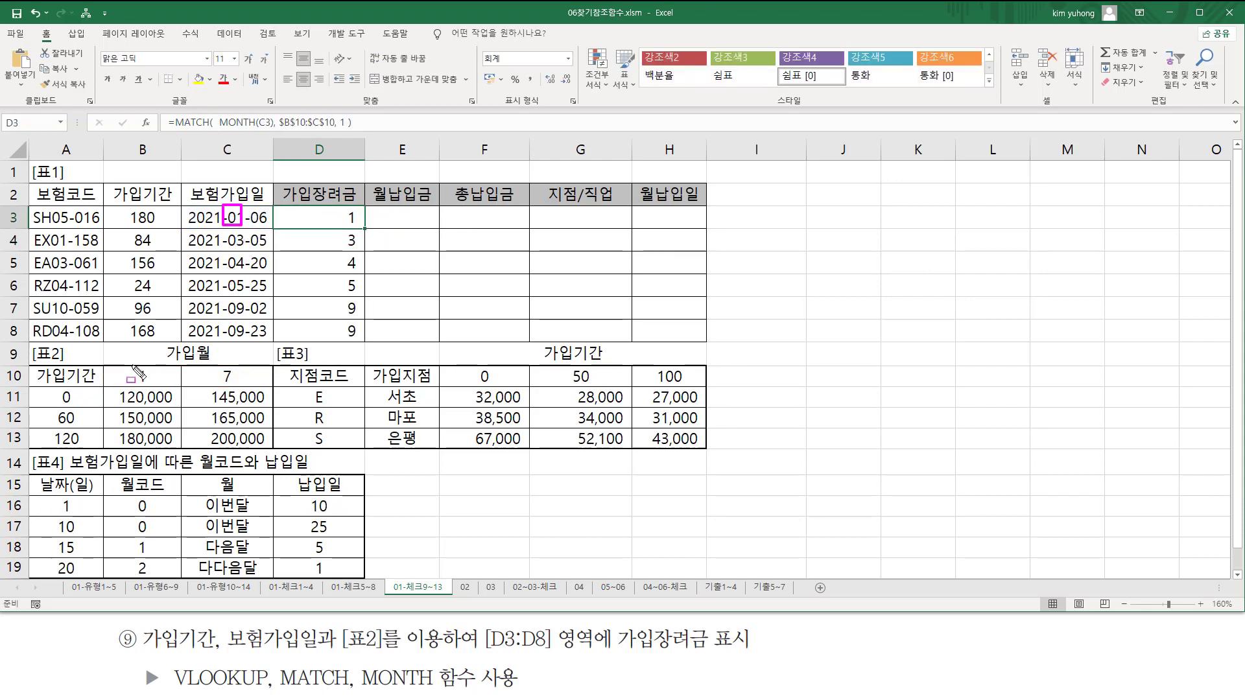
{"action": "left_click_drag", "start_coordinate": [134, 361], "coordinate": [149, 385]}
{"action": "key", "text": "Escape"}
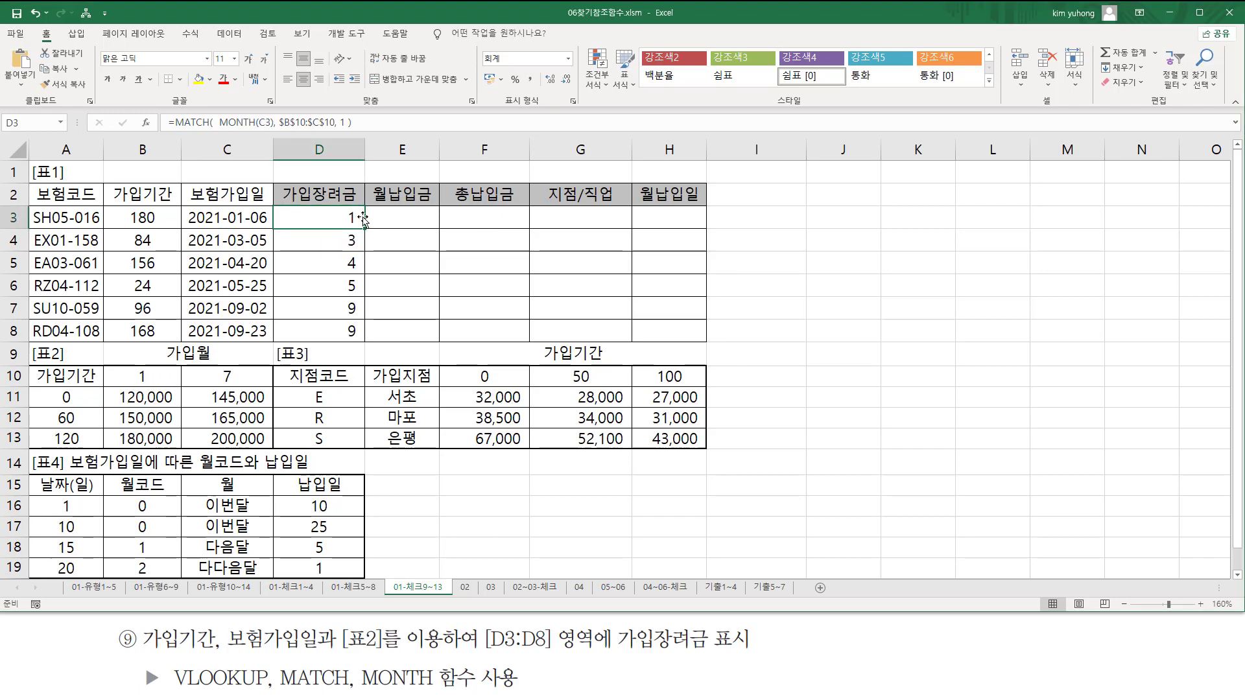
{"action": "left_click_drag", "start_coordinate": [365, 227], "coordinate": [365, 344]}
- Compare the MATCH positions in D3:D8 with the 보험가입일 months, the 가입월 headers B10:C10 and the [표2] range A11:C13
{"action": "key", "text": "ctrl+2"}
{"action": "left_click_drag", "start_coordinate": [222, 297], "coordinate": [247, 344]}
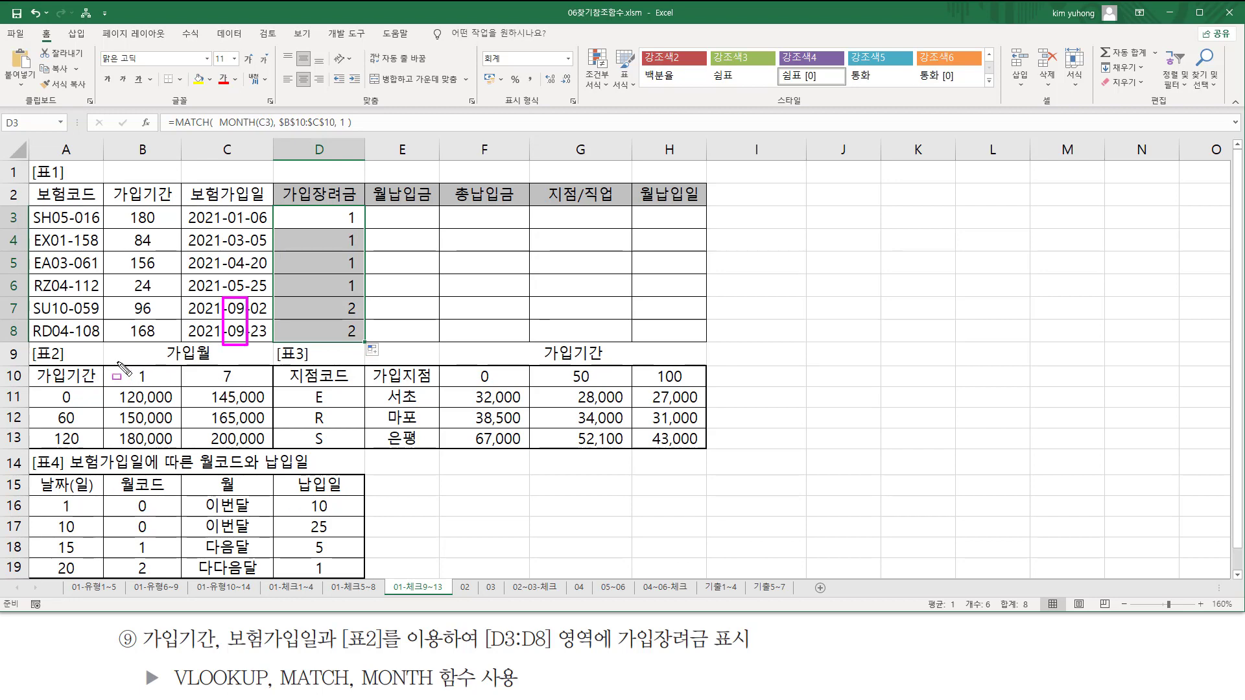
{"action": "left_click_drag", "start_coordinate": [117, 361], "coordinate": [254, 385]}
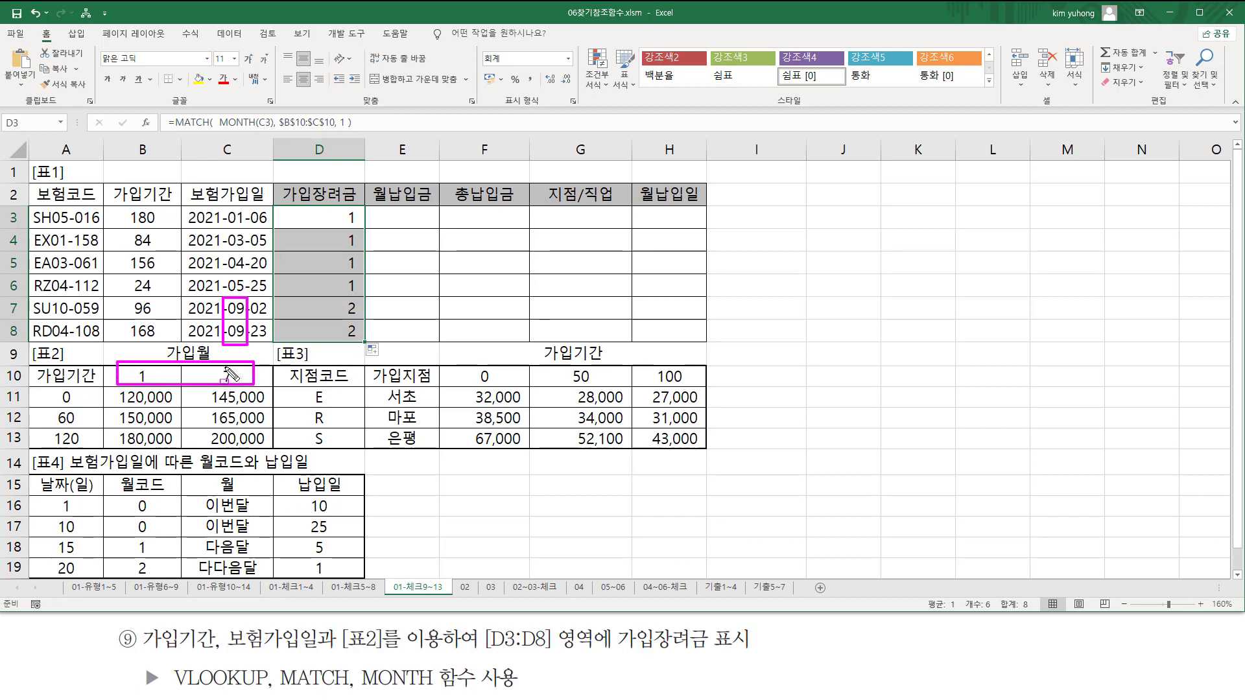
{"action": "left_click_drag", "start_coordinate": [343, 300], "coordinate": [361, 343]}
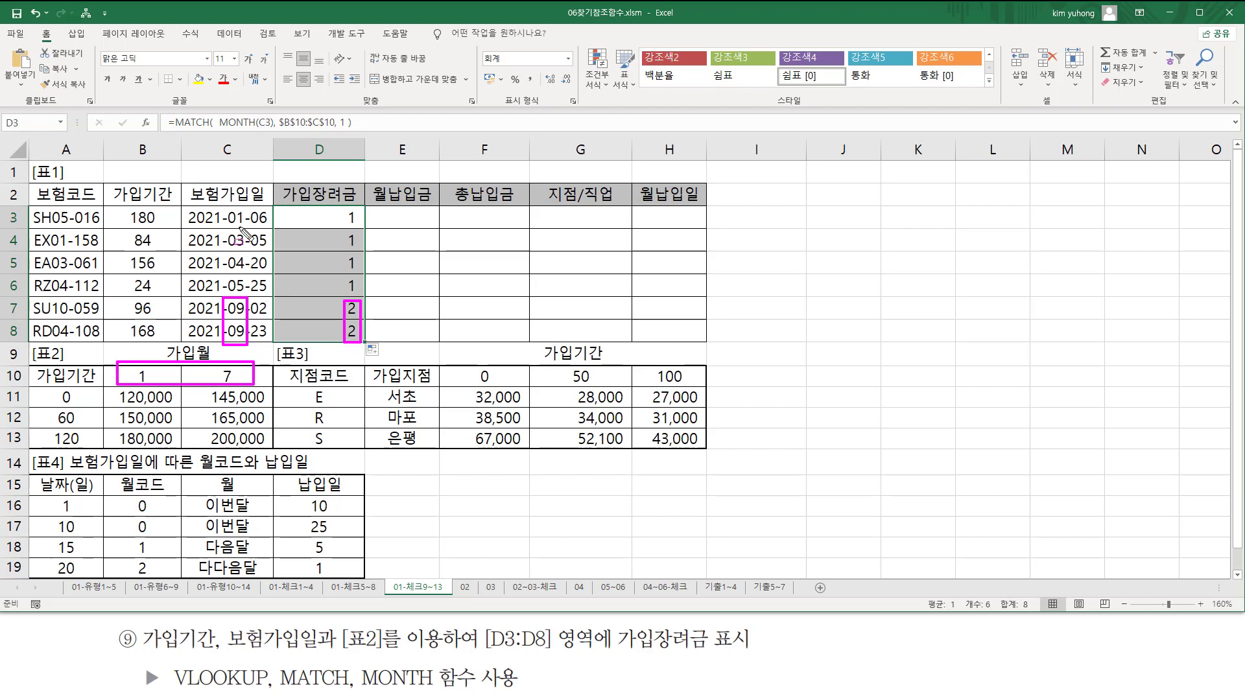
{"action": "left_click_drag", "start_coordinate": [228, 209], "coordinate": [247, 295]}
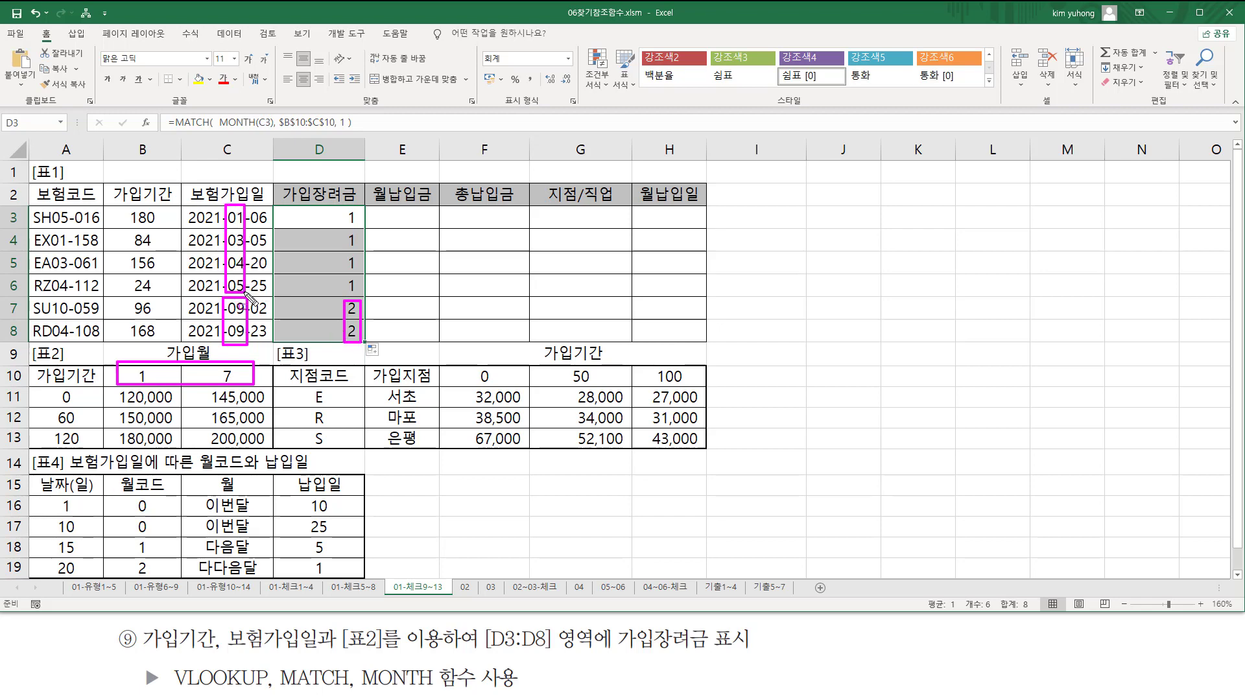
{"action": "left_click_drag", "start_coordinate": [343, 204], "coordinate": [362, 295]}
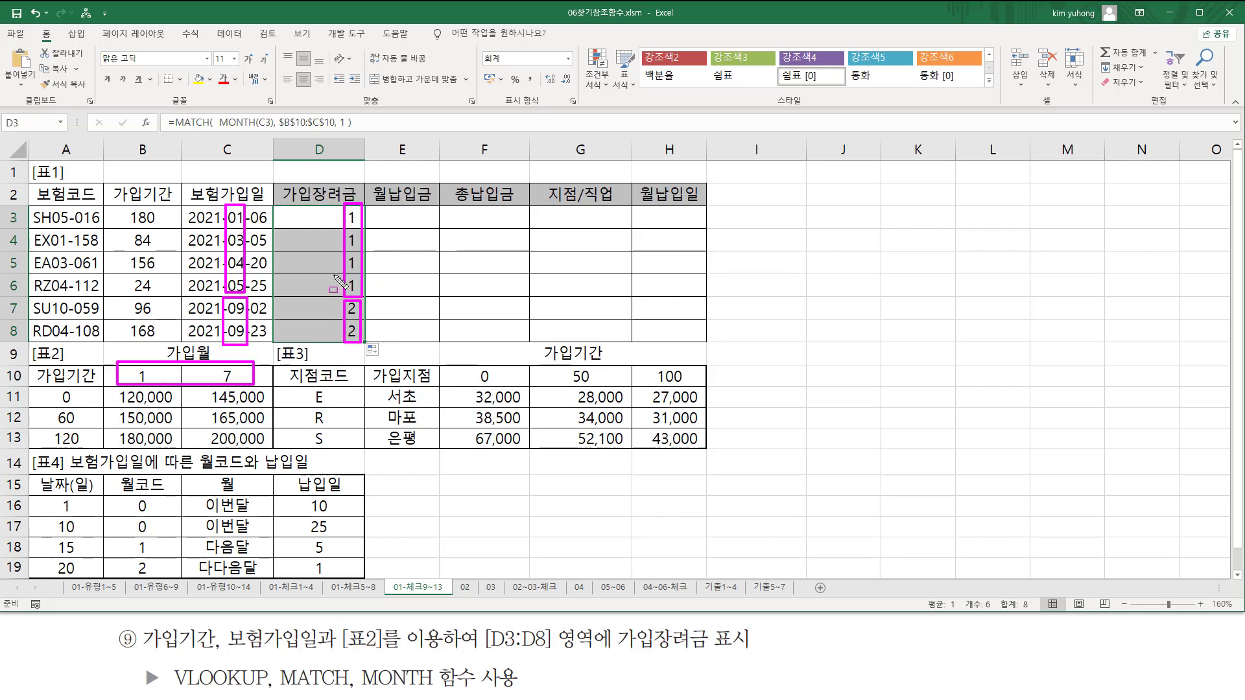
{"action": "key", "text": "e"}
{"action": "mouse_move", "coordinate": [49, 394]}
{"action": "left_mouse_down"}
{"action": "mouse_move", "coordinate": [66, 417]}
{"action": "mouse_move", "coordinate": [268, 446]}
{"action": "left_mouse_up"}
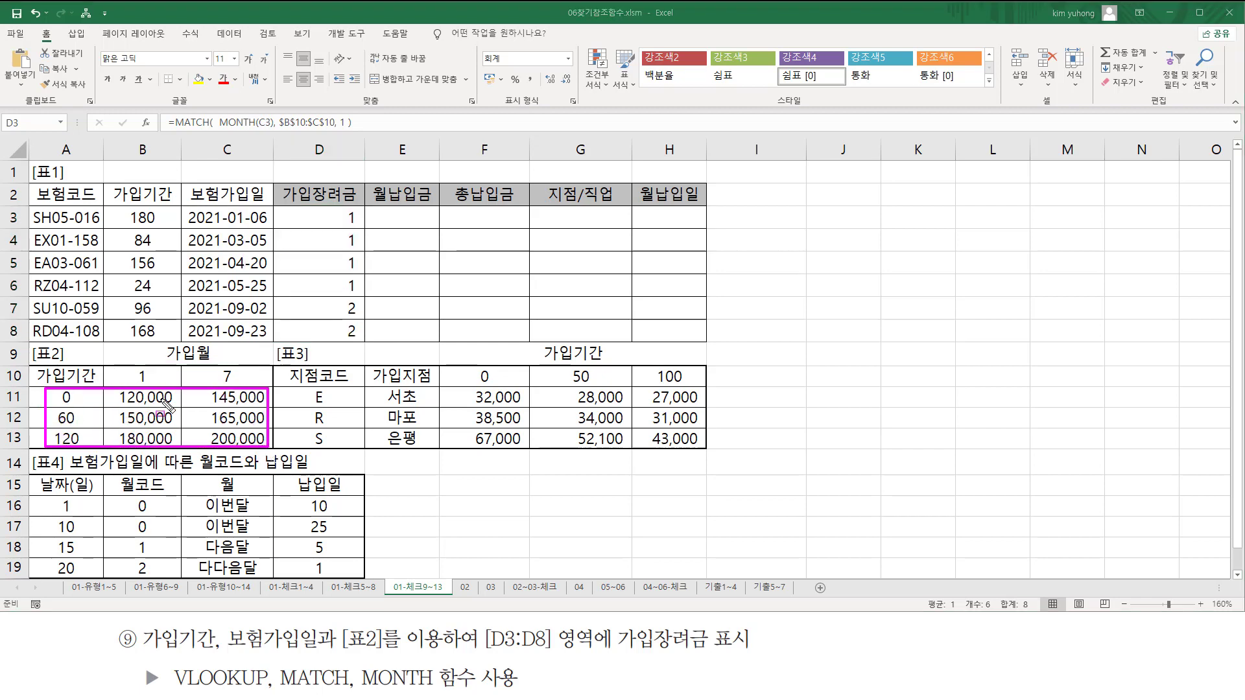
{"action": "left_click_drag", "start_coordinate": [346, 208], "coordinate": [365, 293]}
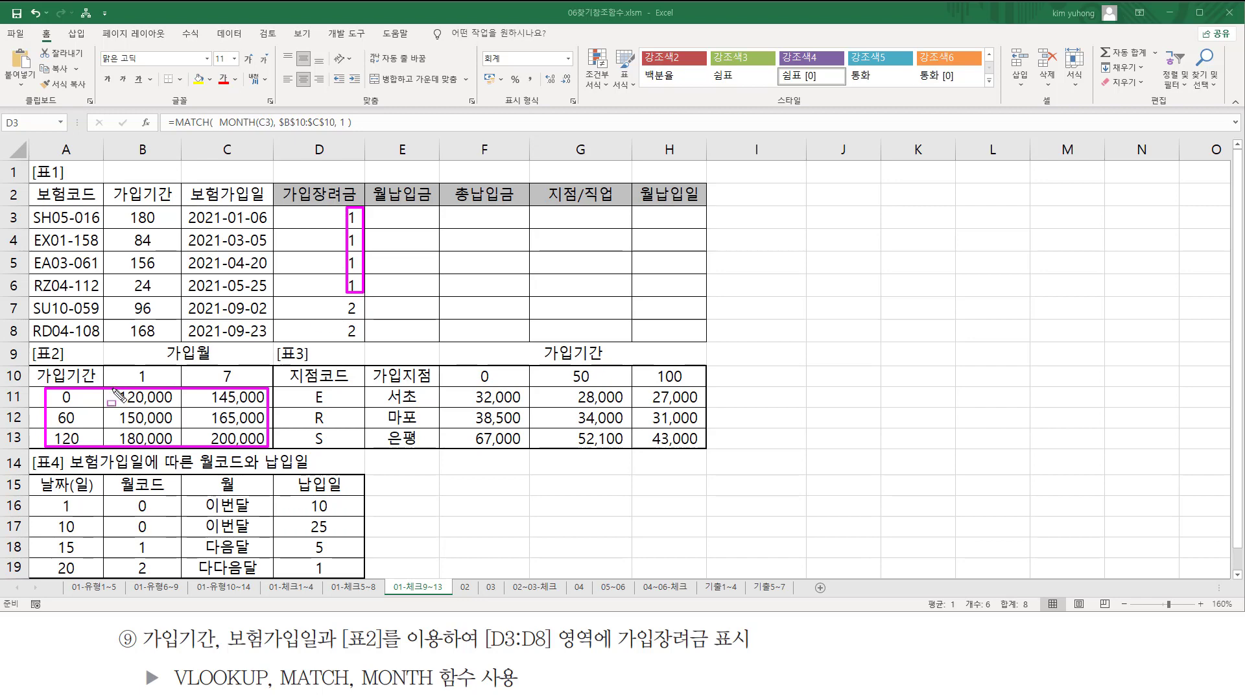
{"action": "left_click_drag", "start_coordinate": [127, 354], "coordinate": [158, 447]}
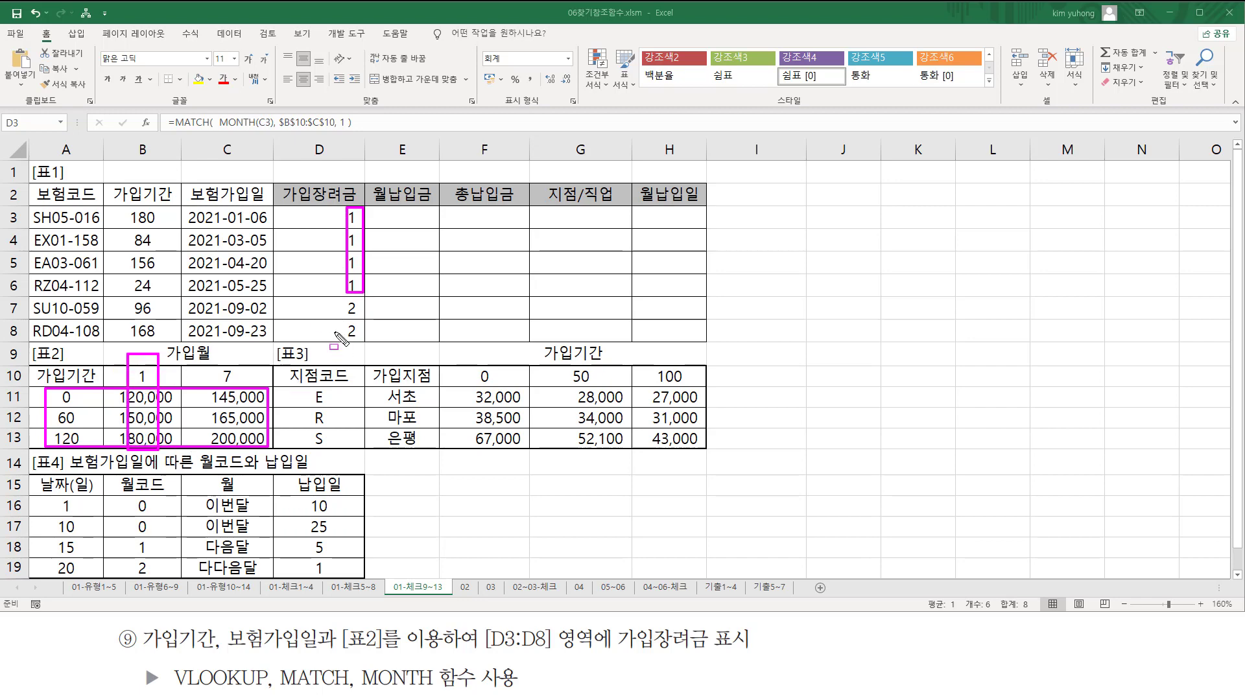
{"action": "left_click_drag", "start_coordinate": [340, 299], "coordinate": [363, 345]}
{"action": "mouse_move", "coordinate": [211, 347]}
{"action": "left_mouse_down"}
{"action": "mouse_move", "coordinate": [238, 447]}
{"action": "mouse_move", "coordinate": [212, 458]}
{"action": "left_mouse_up"}
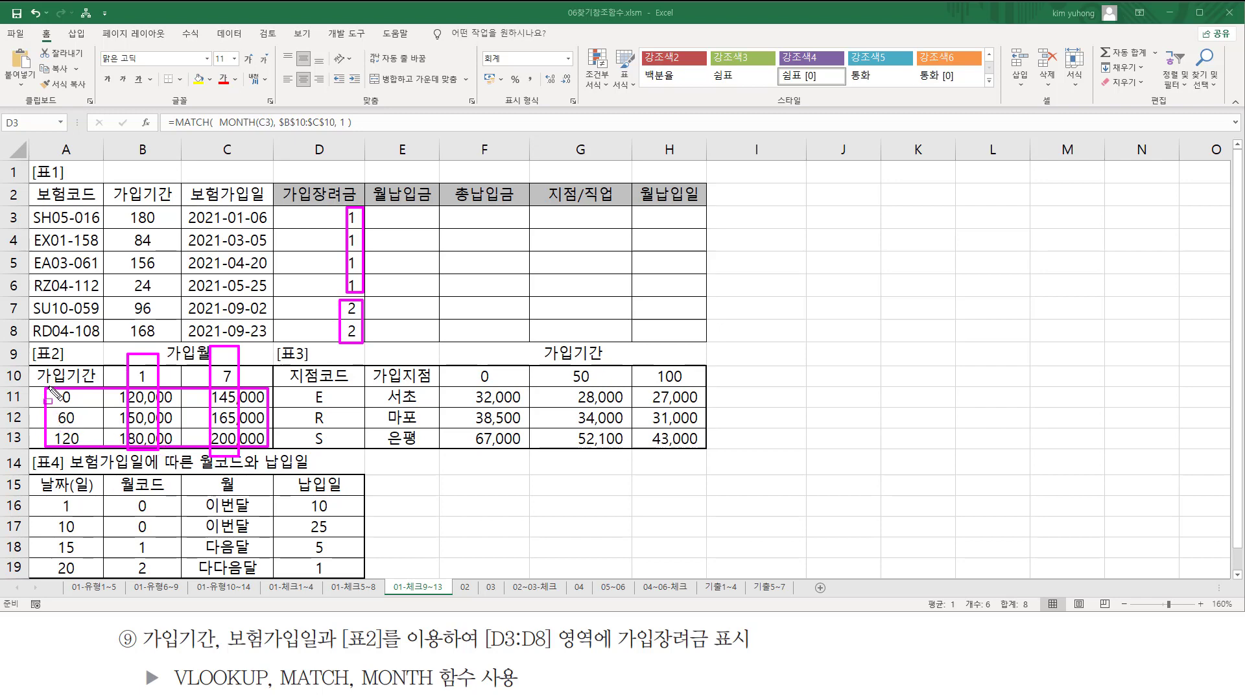
{"action": "key", "text": "Escape"}
{"action": "mouse_move", "coordinate": [50, 391]}
{"action": "left_mouse_down"}
{"action": "mouse_move", "coordinate": [137, 449]}
{"action": "mouse_move", "coordinate": [276, 415]}
{"action": "mouse_move", "coordinate": [255, 455]}
{"action": "left_mouse_up"}
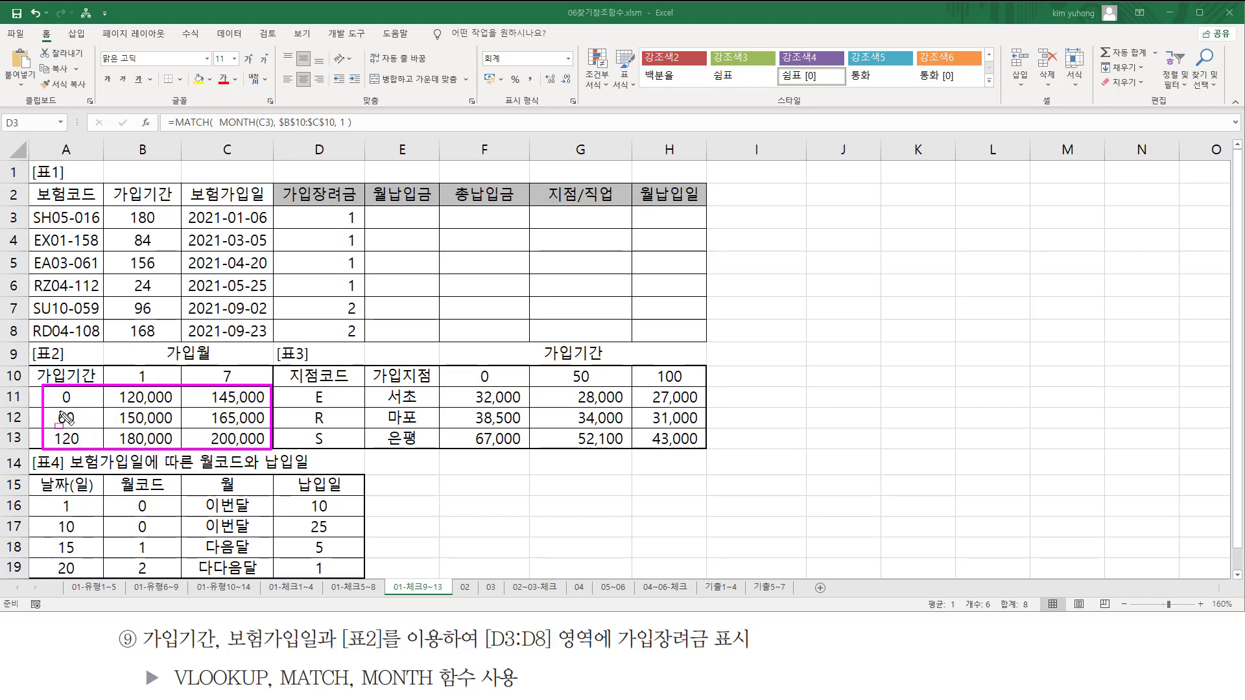
{"action": "left_click_drag", "start_coordinate": [342, 205], "coordinate": [365, 343]}
{"action": "left_click_drag", "start_coordinate": [137, 372], "coordinate": [233, 381]}
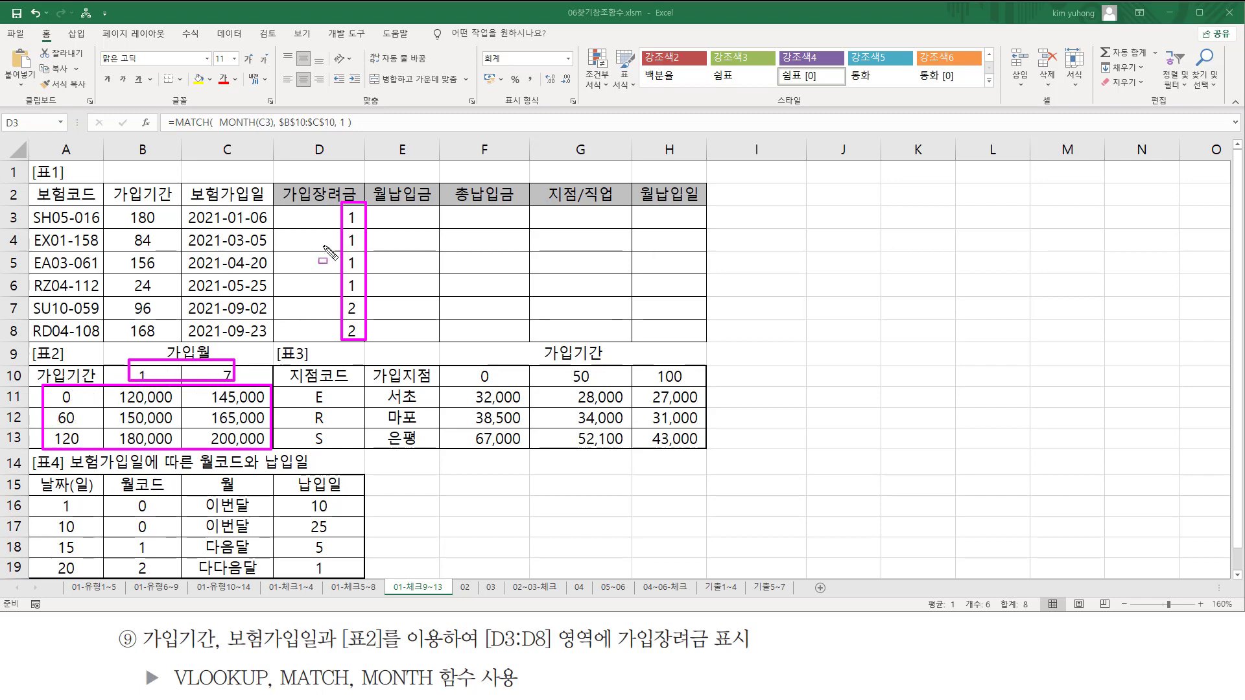
{"action": "key", "text": "Escape"}
- Add +1 to the end of the MATCH formula in D3 and fill it down to D8
{"action": "left_click", "coordinate": [344, 220]}
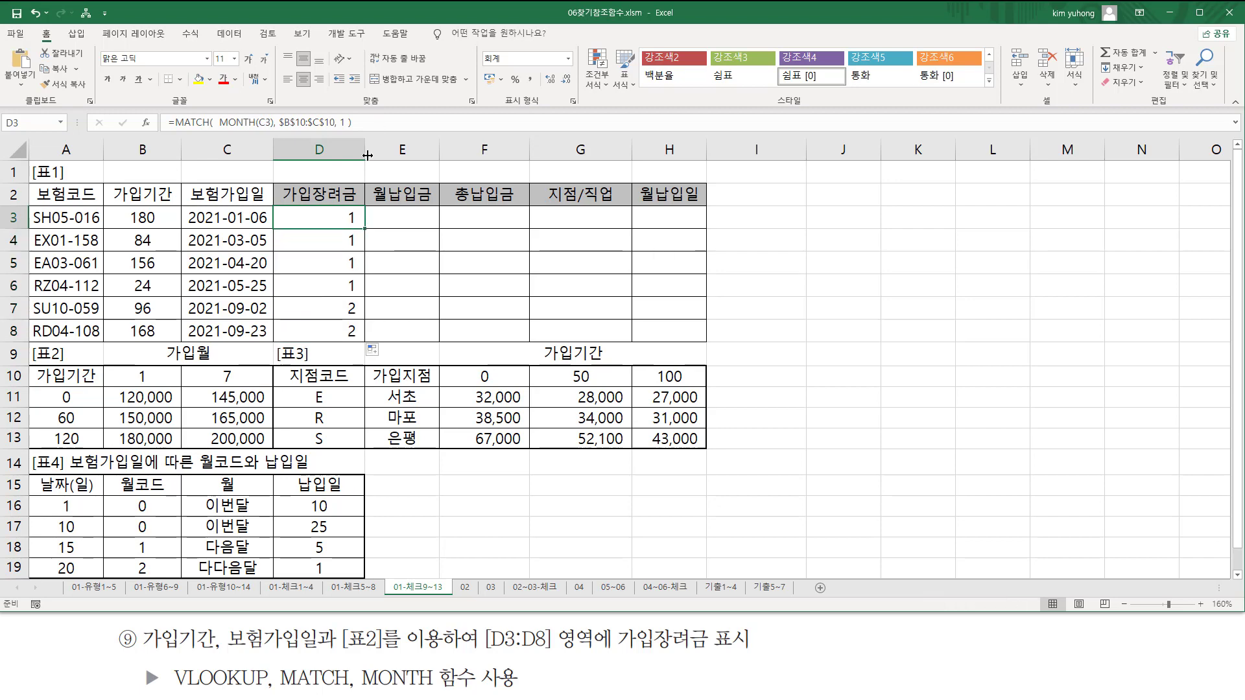
{"action": "double_click", "coordinate": [338, 212]}
{"action": "left_click", "coordinate": [492, 214]}
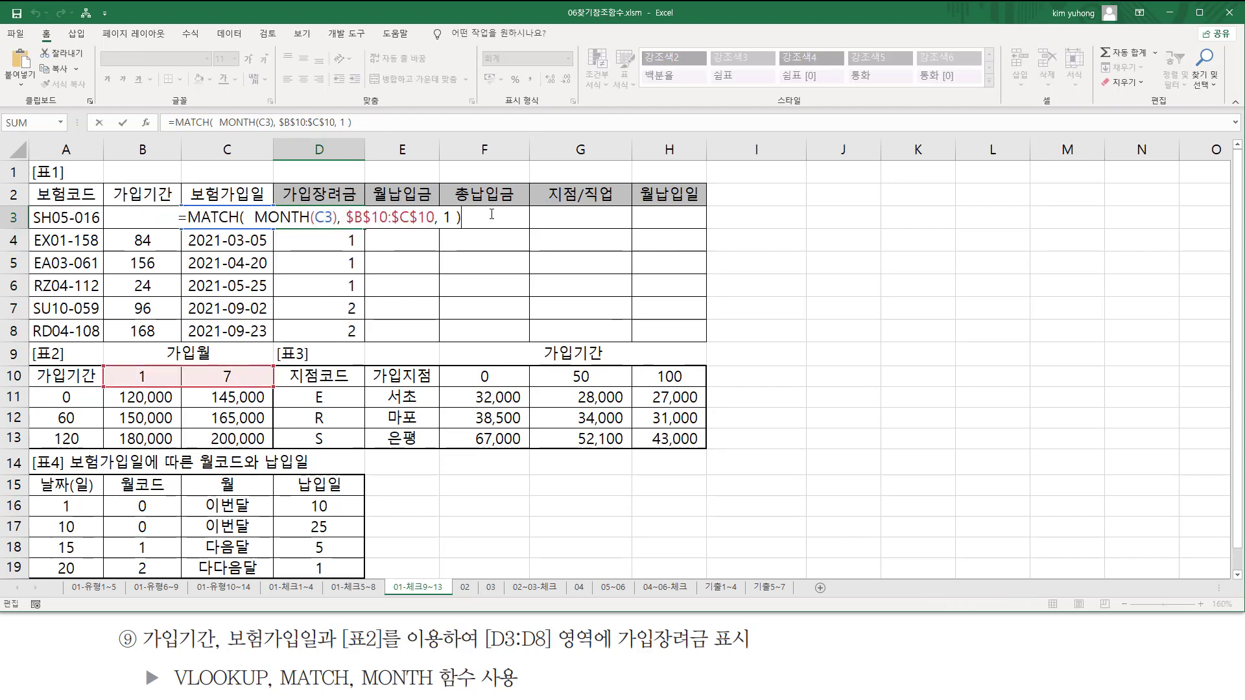
{"action": "type", "text": "+1"}
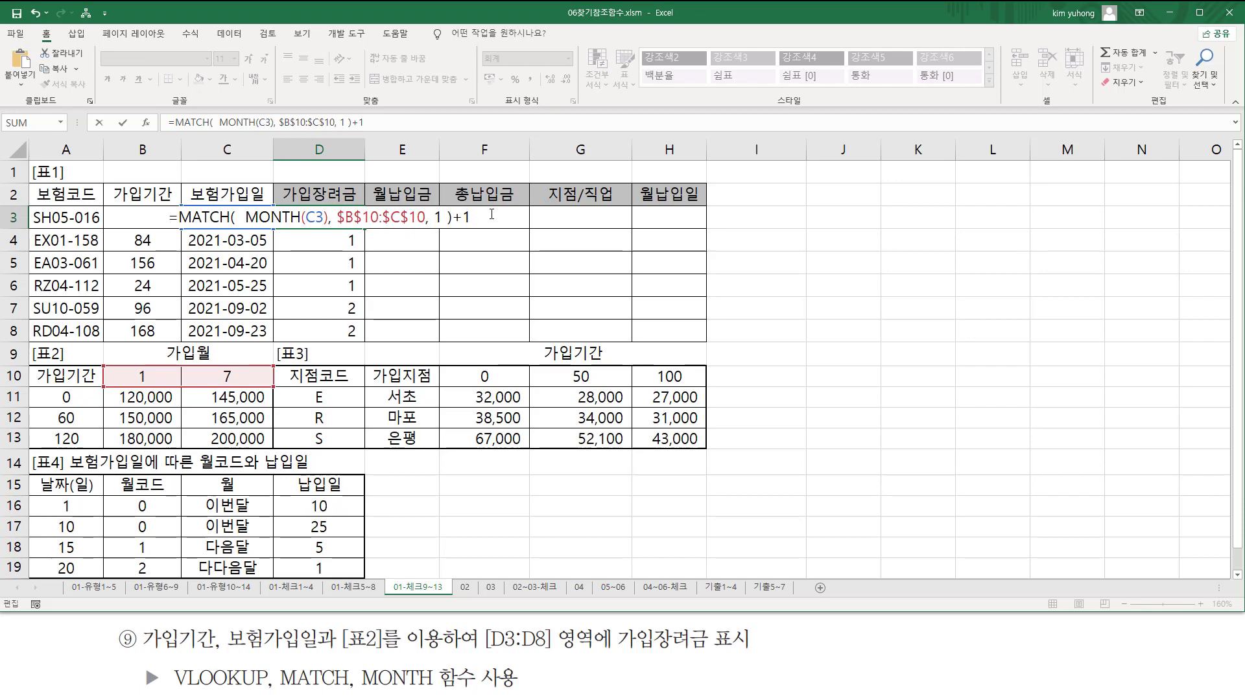
{"action": "key", "text": "Return"}
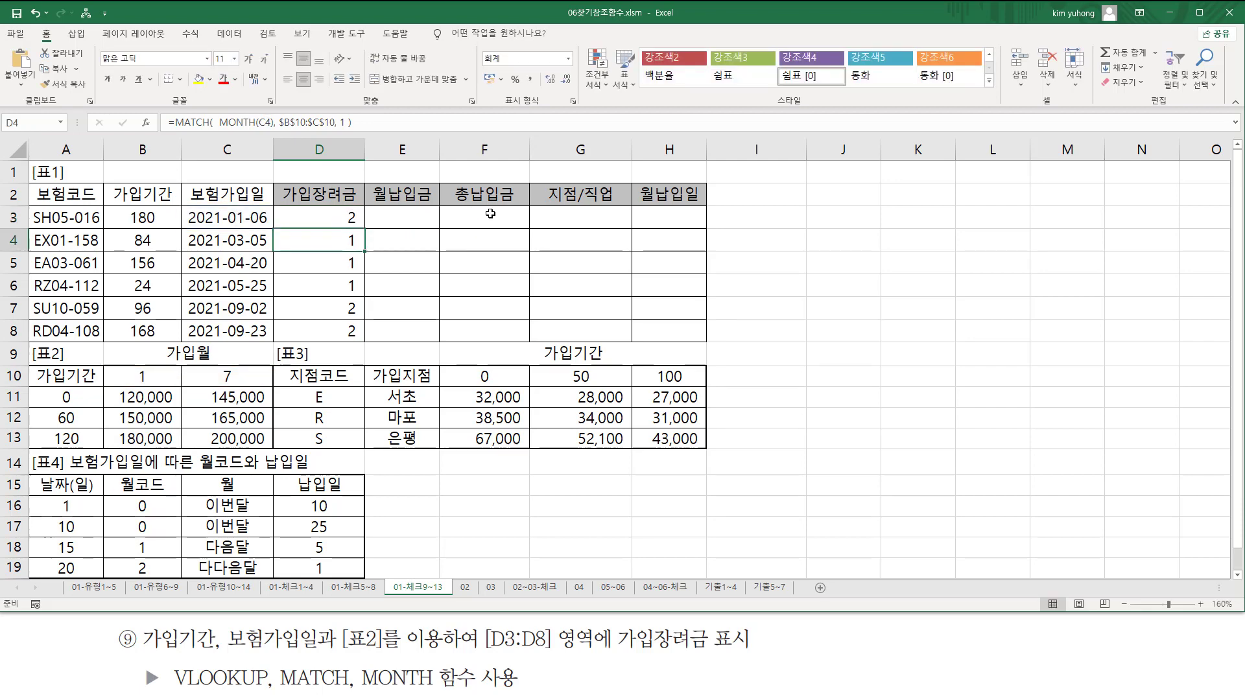
{"action": "left_click", "coordinate": [340, 220]}
{"action": "left_click_drag", "start_coordinate": [366, 229], "coordinate": [363, 340]}
- Check the column numbers in D3:D8 against the 가입기간 values, the 보험가입일 months and the columns of A11:C13
{"action": "mouse_move", "coordinate": [352, 230]}
{"action": "left_mouse_down"}
{"action": "mouse_move", "coordinate": [347, 207]}
{"action": "mouse_move", "coordinate": [345, 296]}
{"action": "mouse_move", "coordinate": [368, 351]}
{"action": "left_mouse_up"}
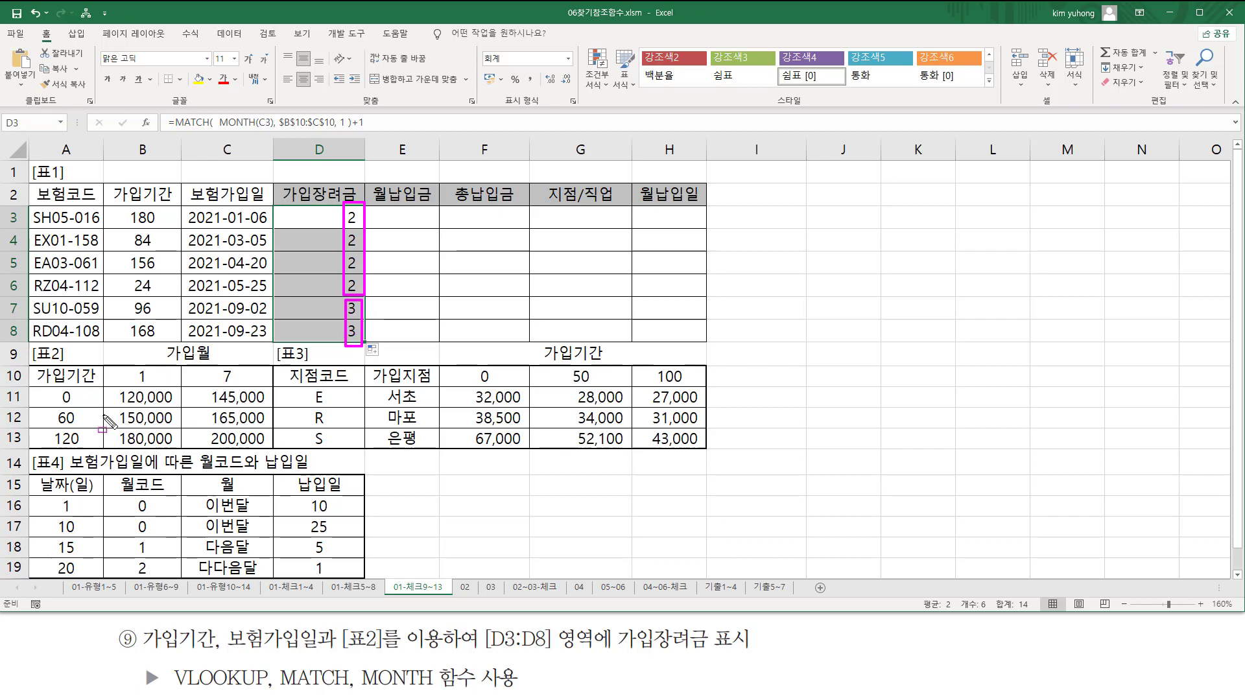
{"action": "mouse_move", "coordinate": [36, 389]}
{"action": "left_mouse_down"}
{"action": "mouse_move", "coordinate": [38, 421]}
{"action": "mouse_move", "coordinate": [266, 447]}
{"action": "left_mouse_up"}
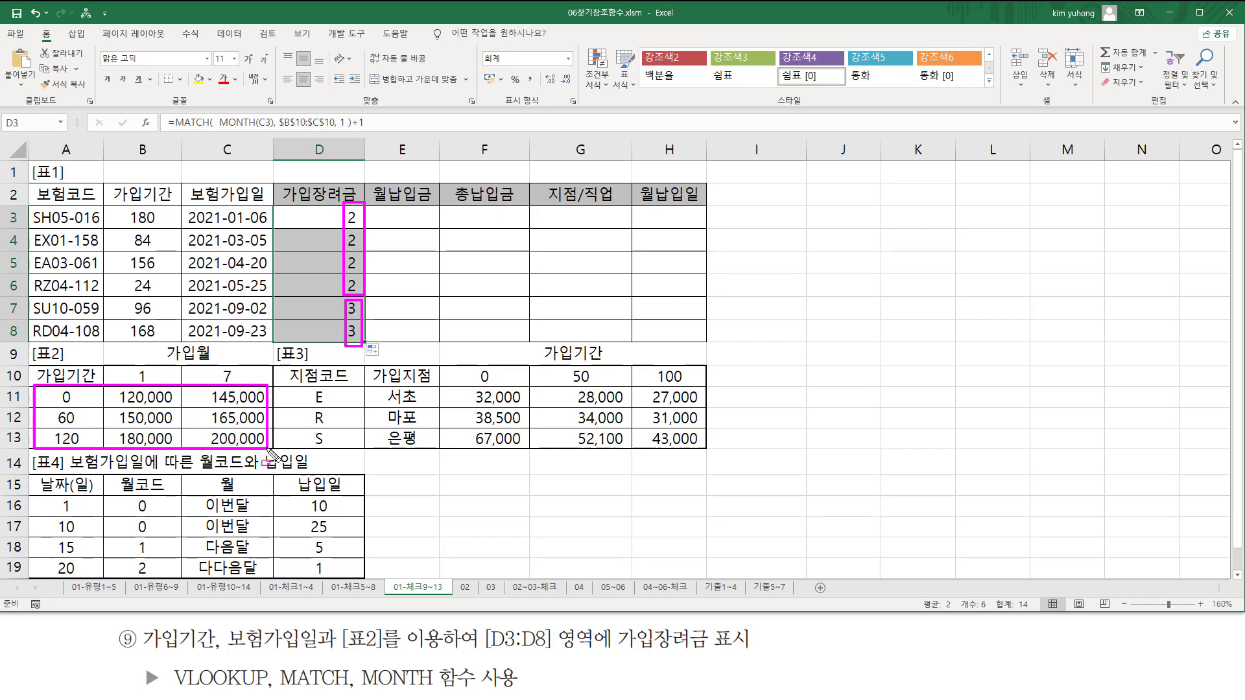
{"action": "mouse_move", "coordinate": [125, 205]}
{"action": "left_mouse_down"}
{"action": "mouse_move", "coordinate": [124, 299]}
{"action": "mouse_move", "coordinate": [159, 336]}
{"action": "mouse_move", "coordinate": [156, 205]}
{"action": "left_mouse_up"}
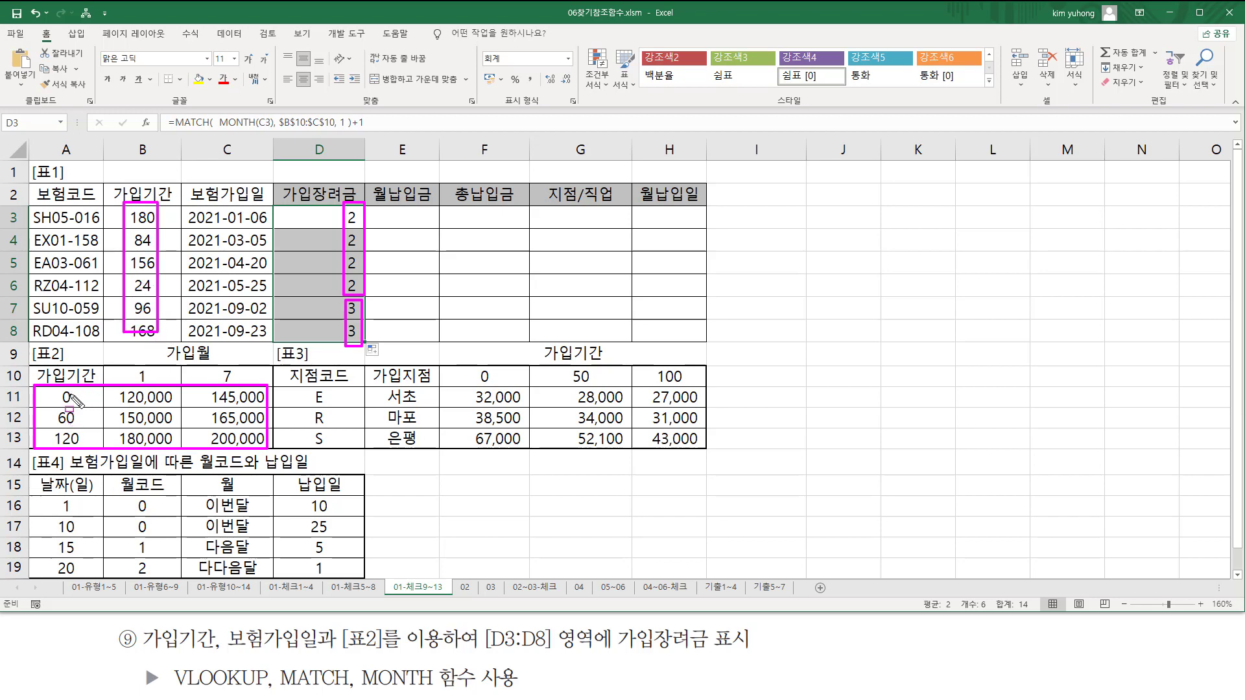
{"action": "left_click_drag", "start_coordinate": [231, 203], "coordinate": [248, 302]}
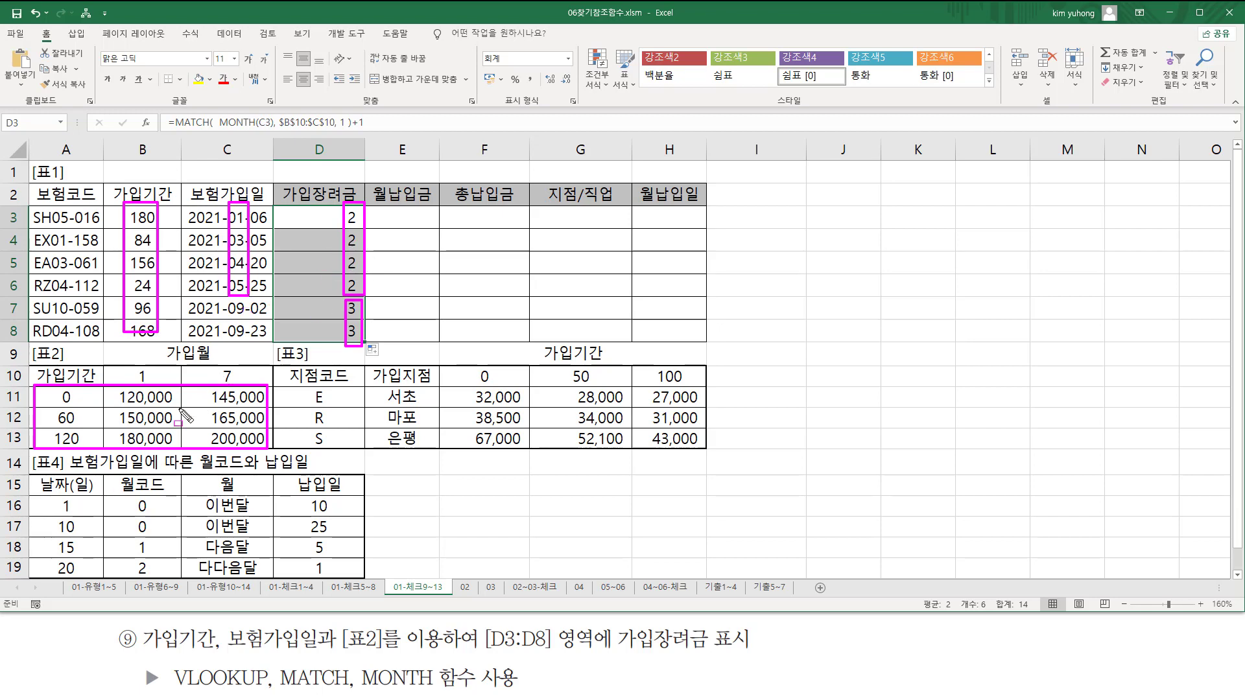
{"action": "left_click_drag", "start_coordinate": [128, 388], "coordinate": [152, 449]}
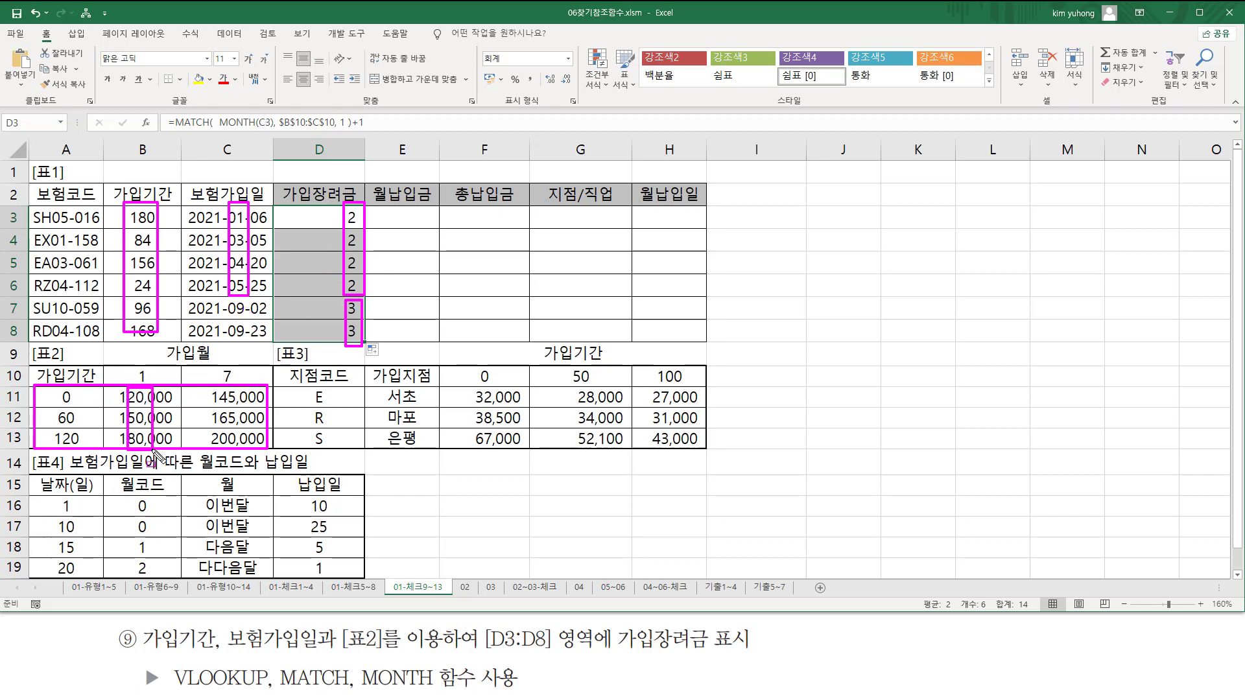
{"action": "left_click_drag", "start_coordinate": [229, 299], "coordinate": [246, 342]}
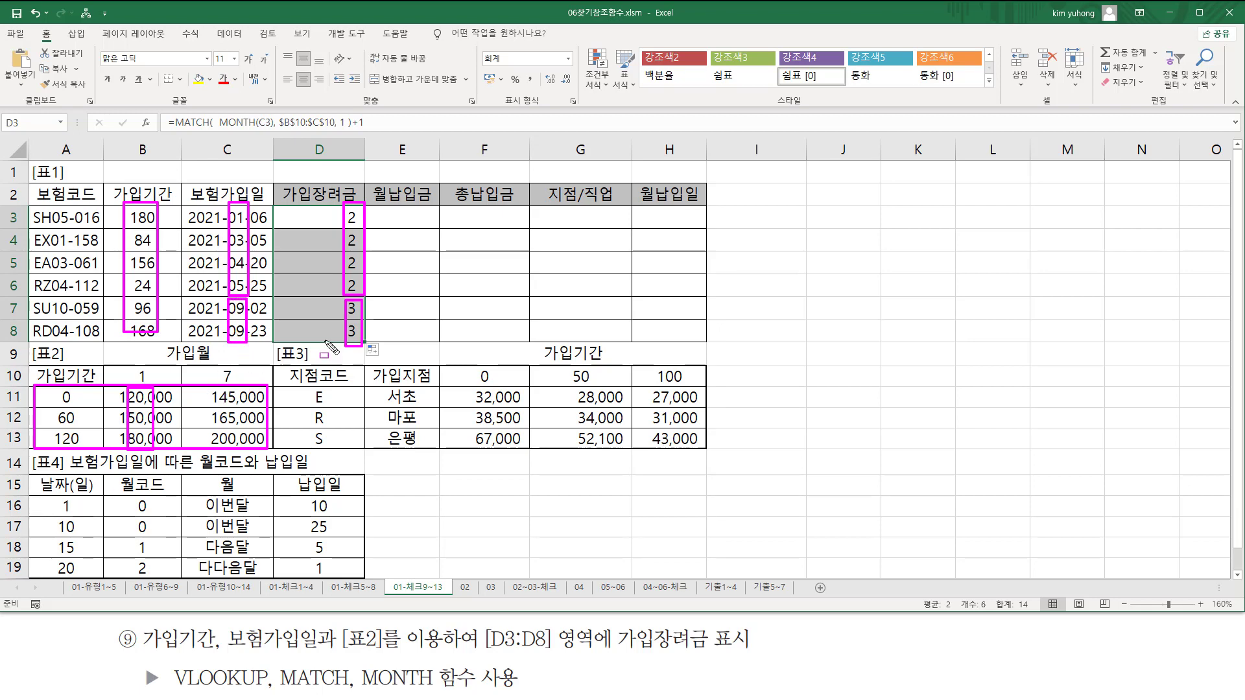
{"action": "left_click_drag", "start_coordinate": [345, 301], "coordinate": [341, 300]}
{"action": "left_click_drag", "start_coordinate": [223, 388], "coordinate": [229, 450]}
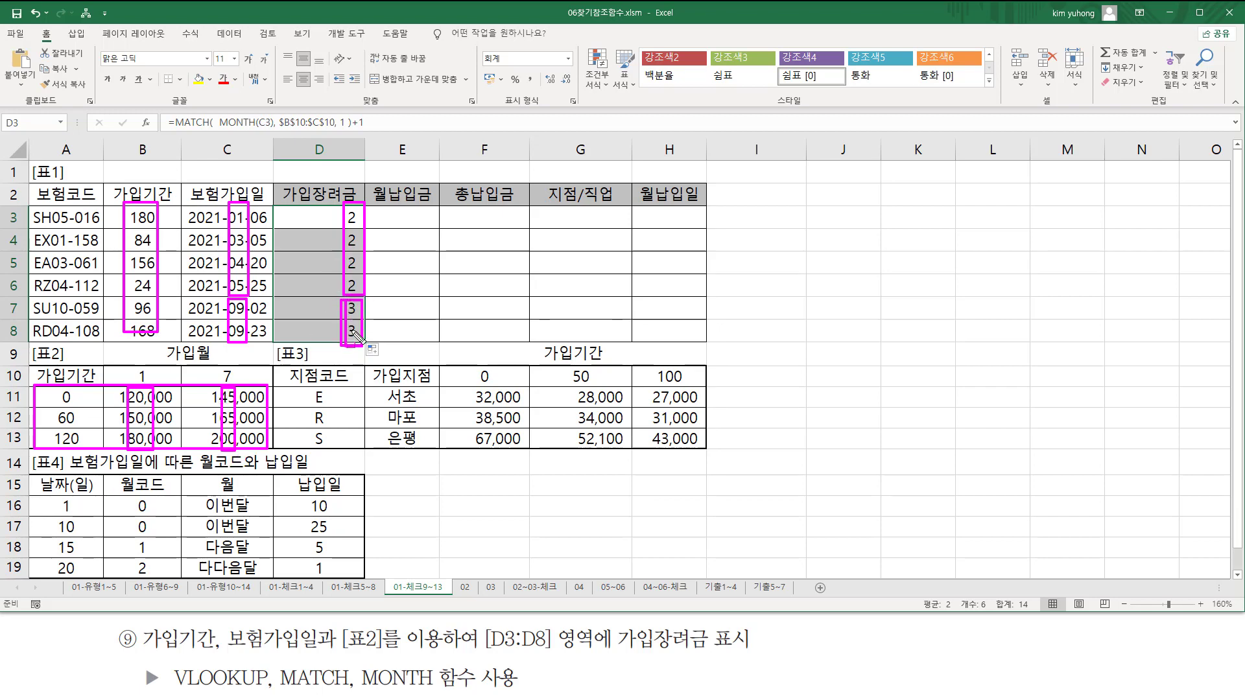
{"action": "key", "text": "Escape"}
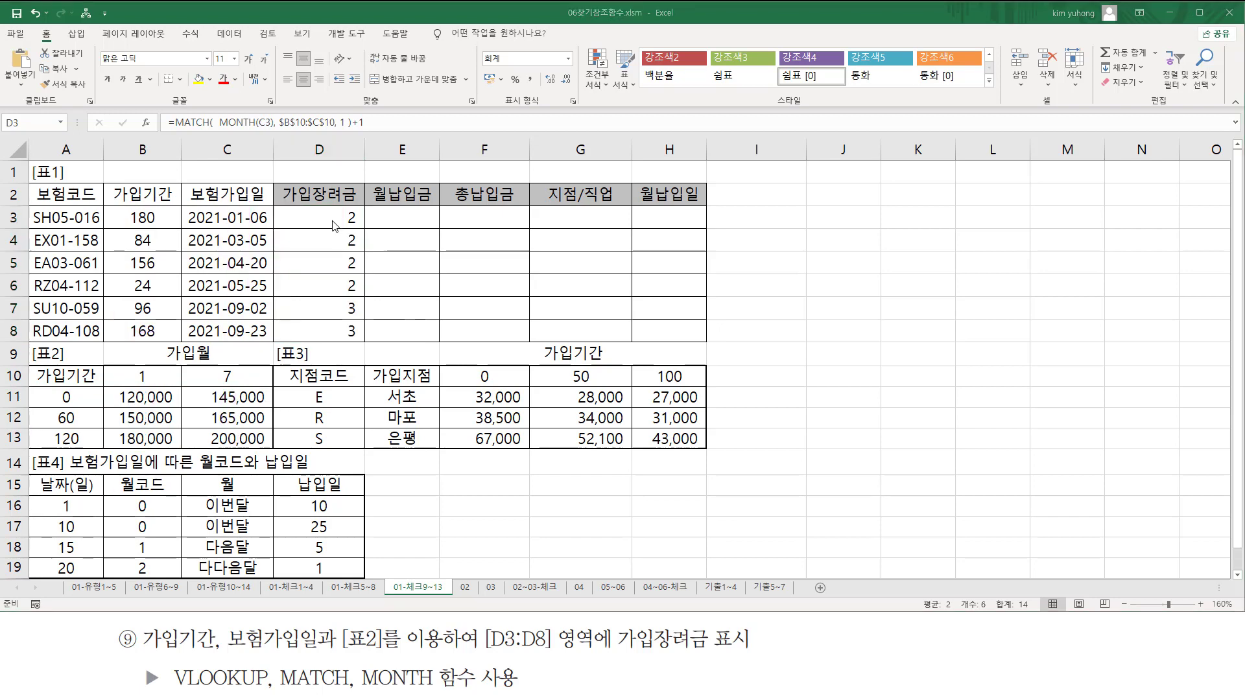
- Remove the MATCH expression after the equals sign in D3 and start a VLOOKUP there with B3 as the lookup value
{"action": "left_click", "coordinate": [275, 222]}
{"action": "double_click", "coordinate": [275, 222]}
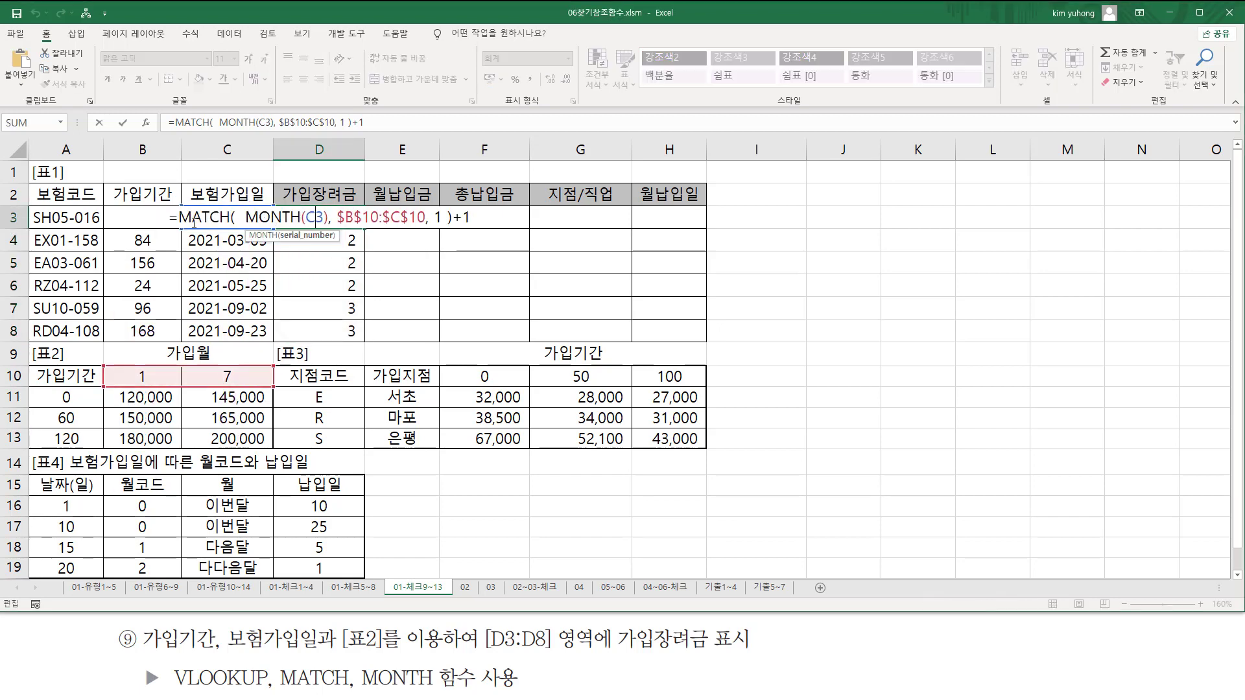
{"action": "left_click_drag", "start_coordinate": [180, 216], "coordinate": [576, 222]}
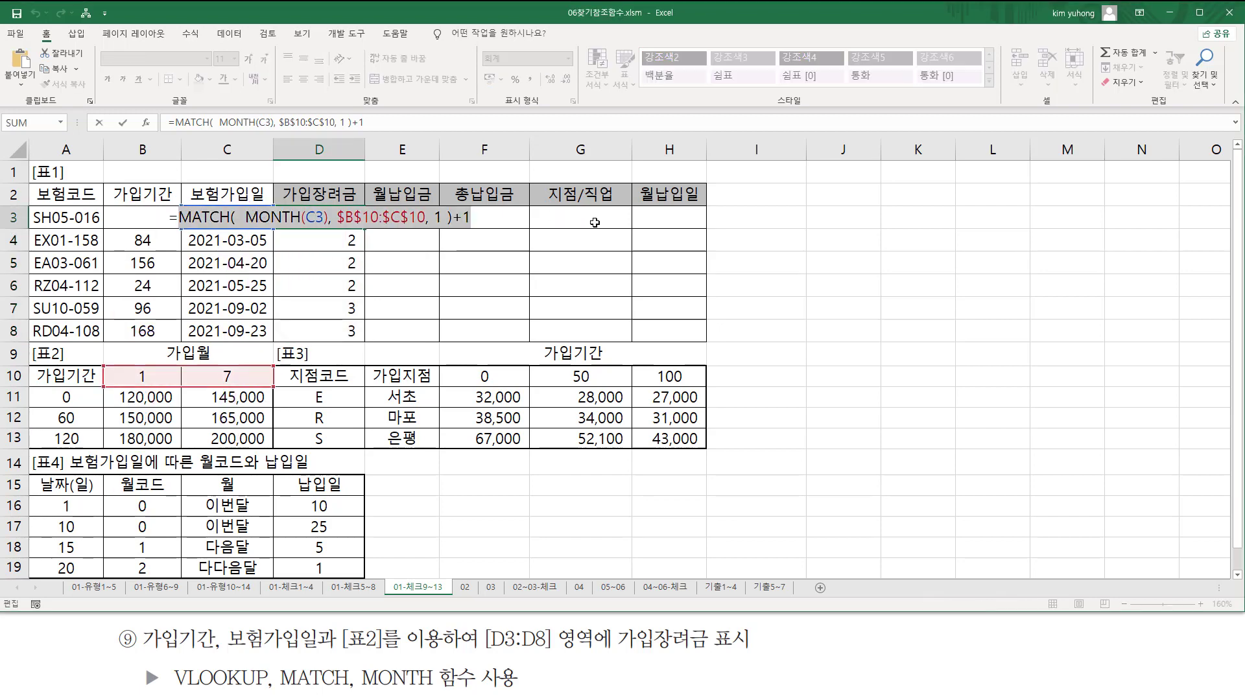
{"action": "key", "text": "Delete"}
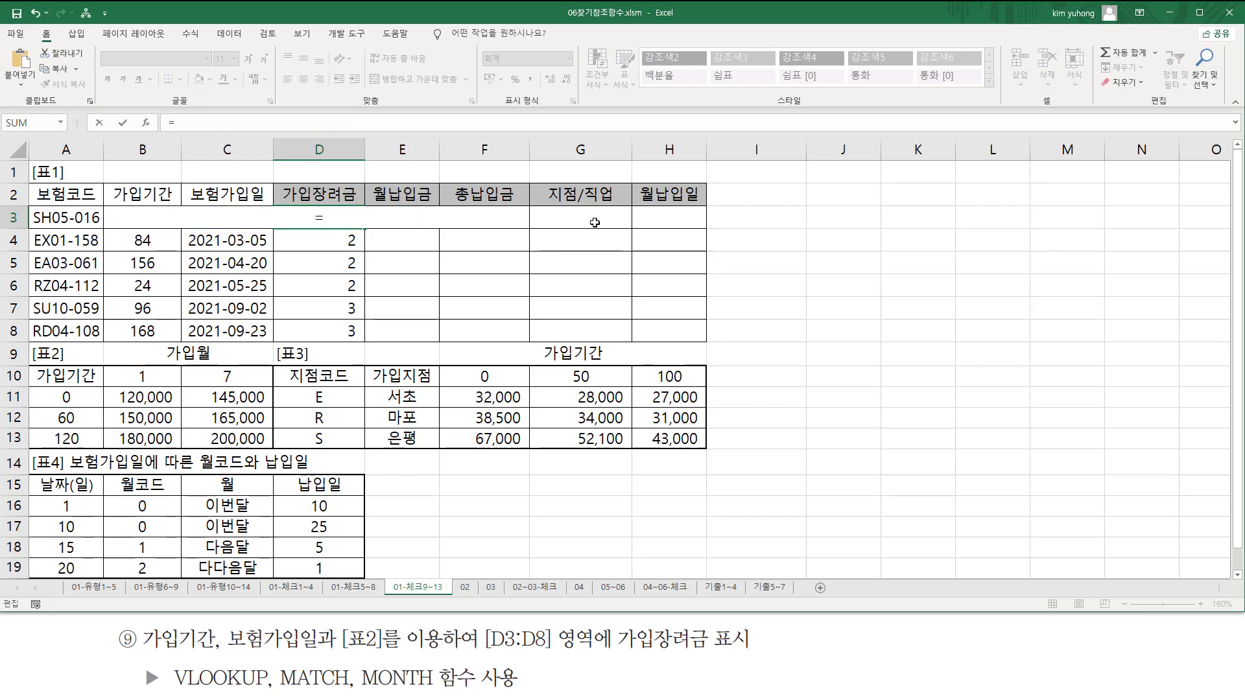
{"action": "type", "text": "vlo"}
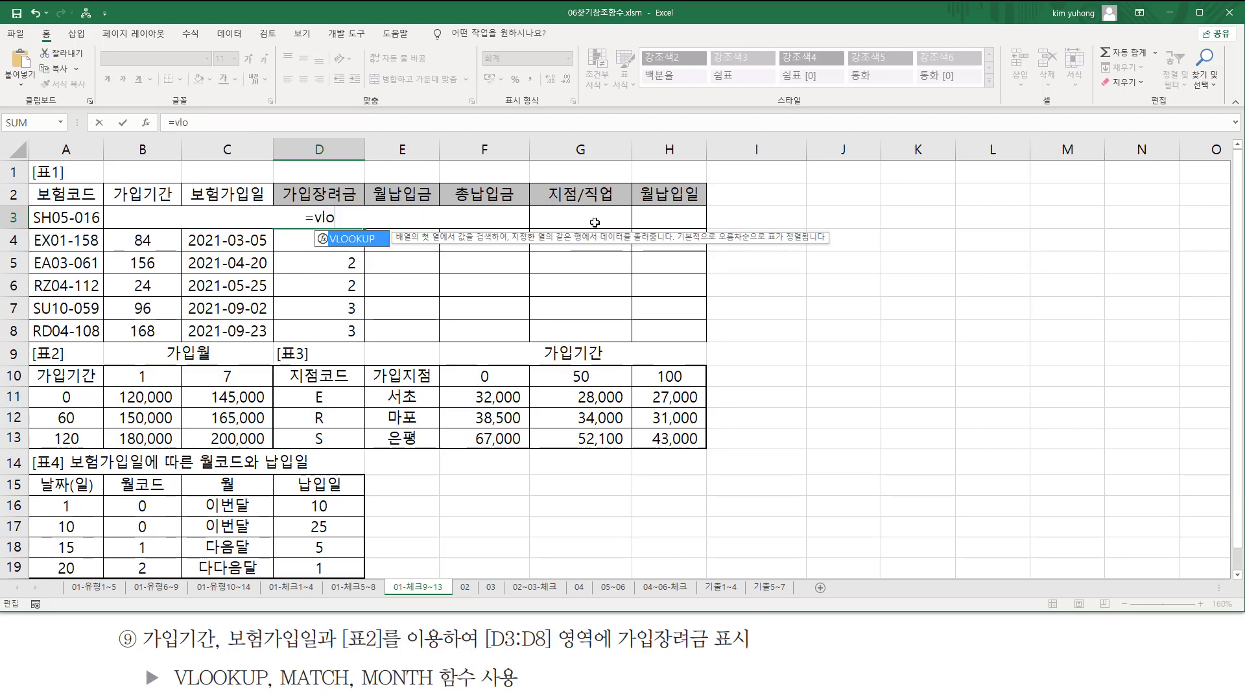
{"action": "key", "text": "Tab"}
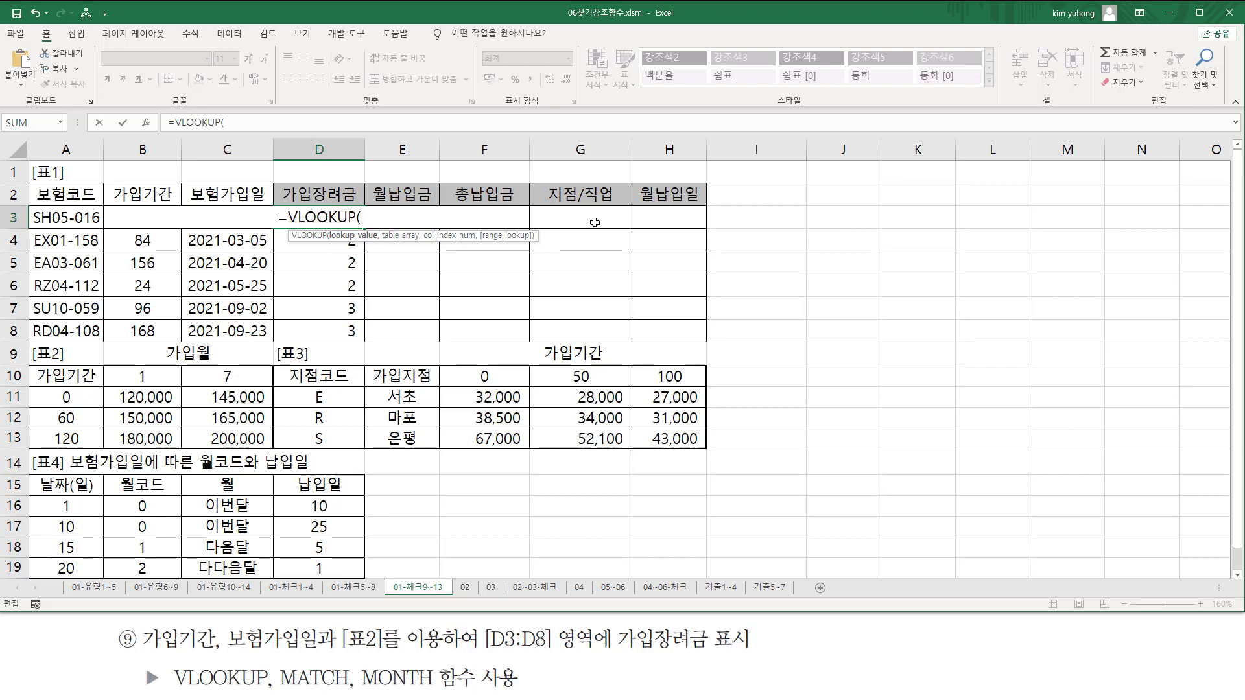
{"action": "left_click", "coordinate": [156, 237]}
{"action": "key", "text": "Up"}
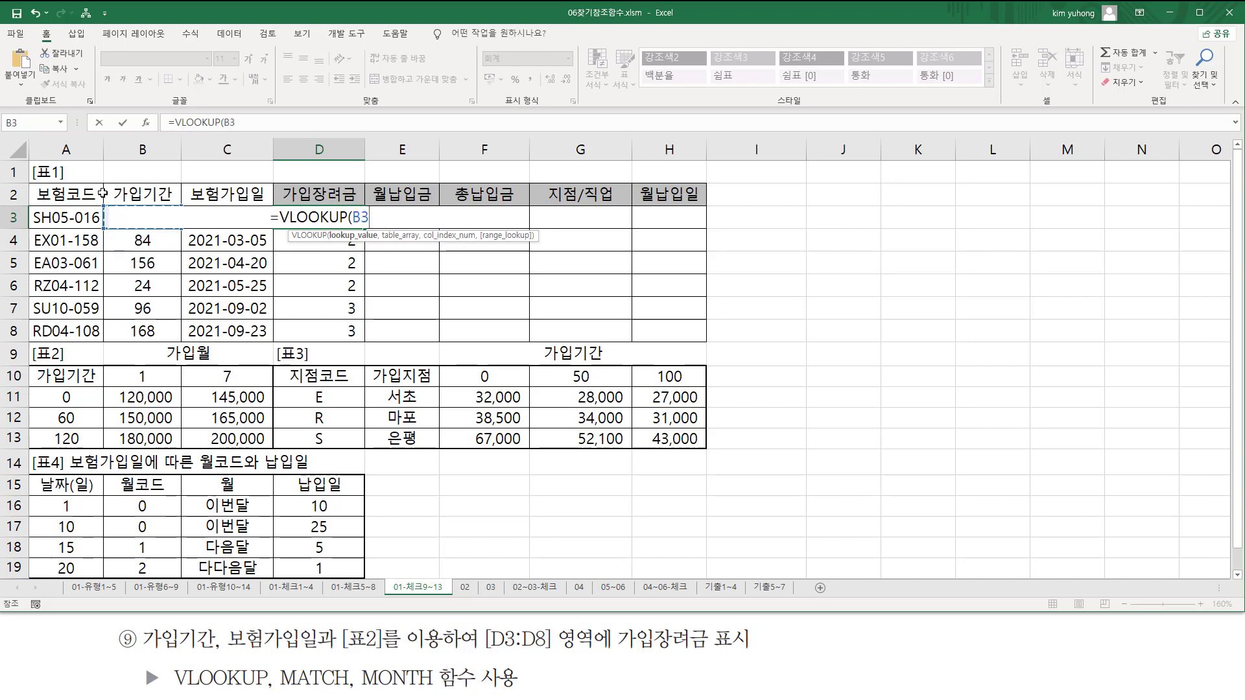
{"action": "type", "text": ","}
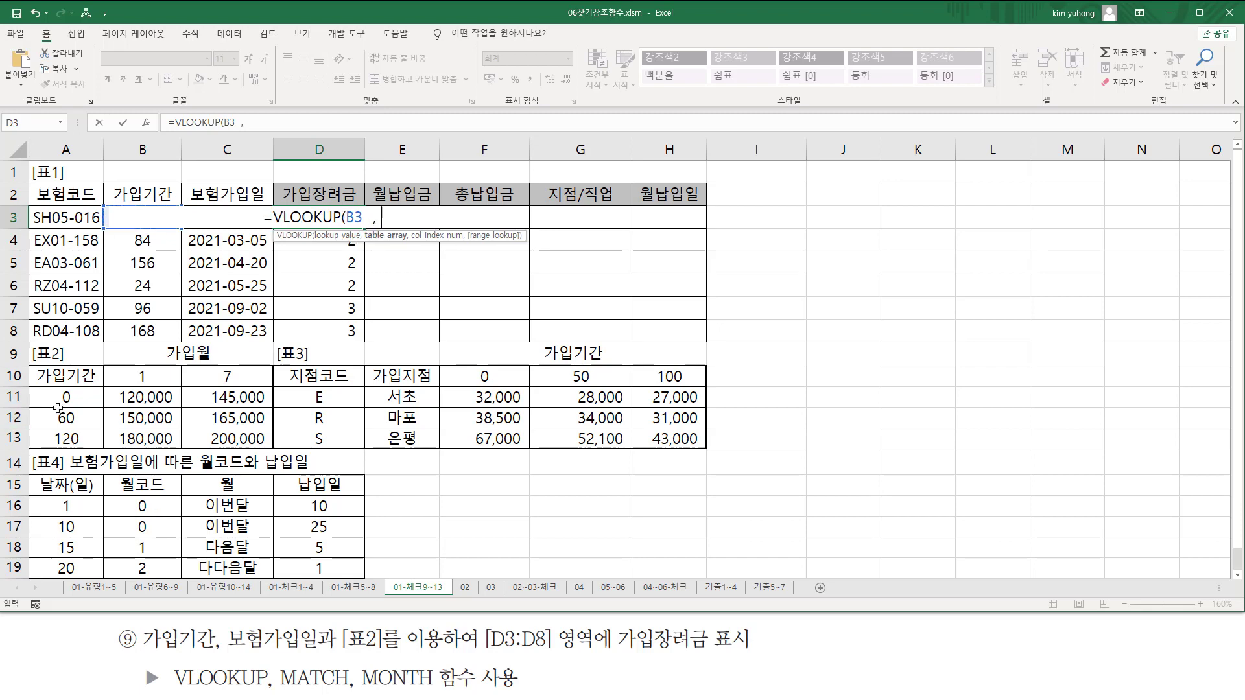
- Set the VLOOKUP table array in D3 to the [표2] range as the absolute reference $A$11:$C$13
{"action": "left_click_drag", "start_coordinate": [58, 407], "coordinate": [216, 438]}
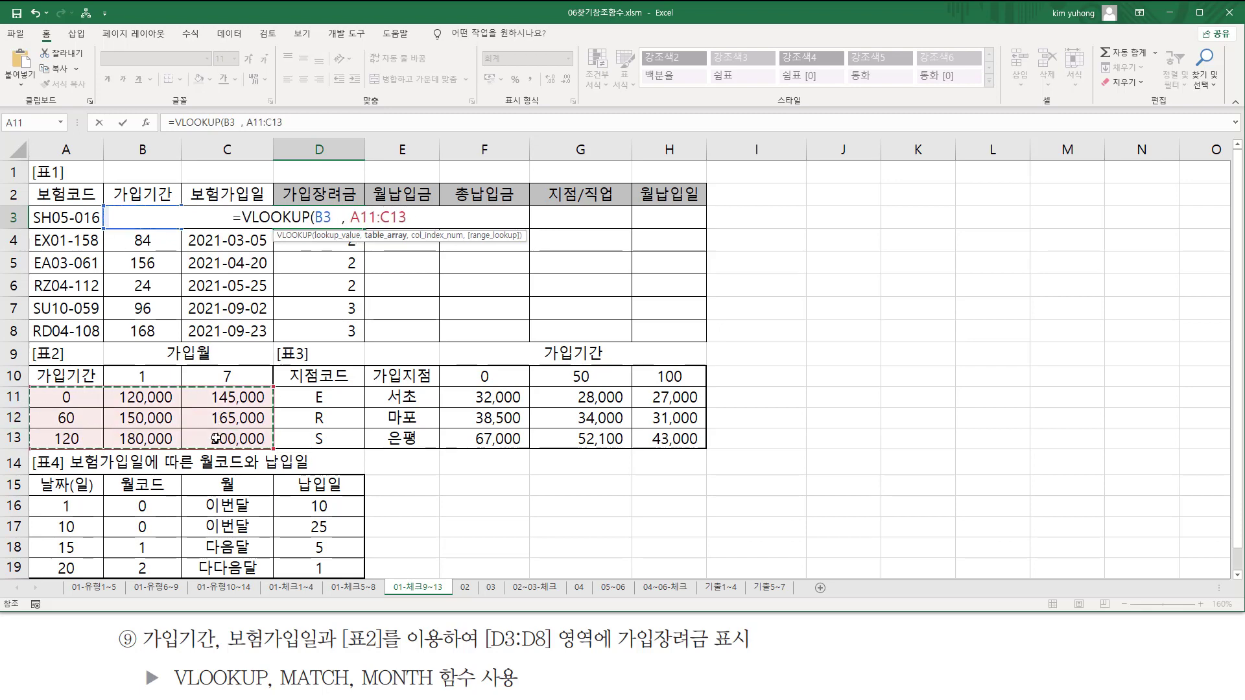
{"action": "mouse_move", "coordinate": [57, 388]}
{"action": "left_mouse_down"}
{"action": "mouse_move", "coordinate": [68, 446]}
{"action": "mouse_move", "coordinate": [83, 448]}
{"action": "left_mouse_up"}
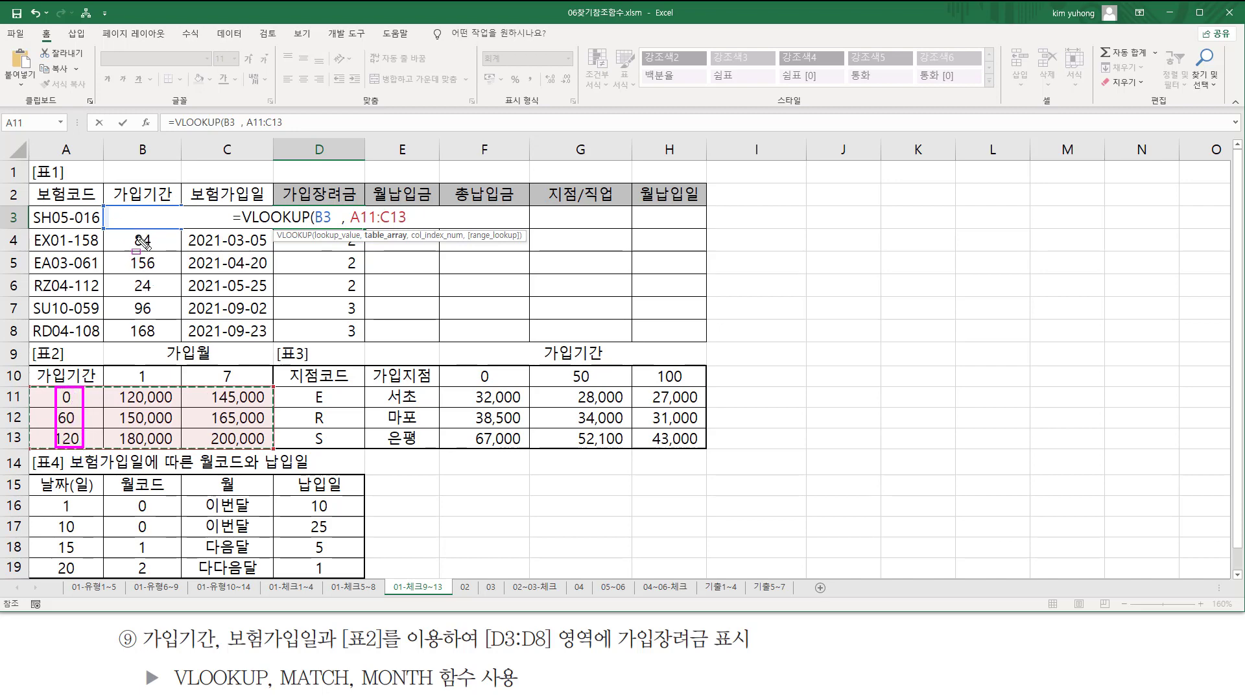
{"action": "left_click_drag", "start_coordinate": [128, 247], "coordinate": [151, 248]}
{"action": "left_click_drag", "start_coordinate": [128, 271], "coordinate": [159, 271]}
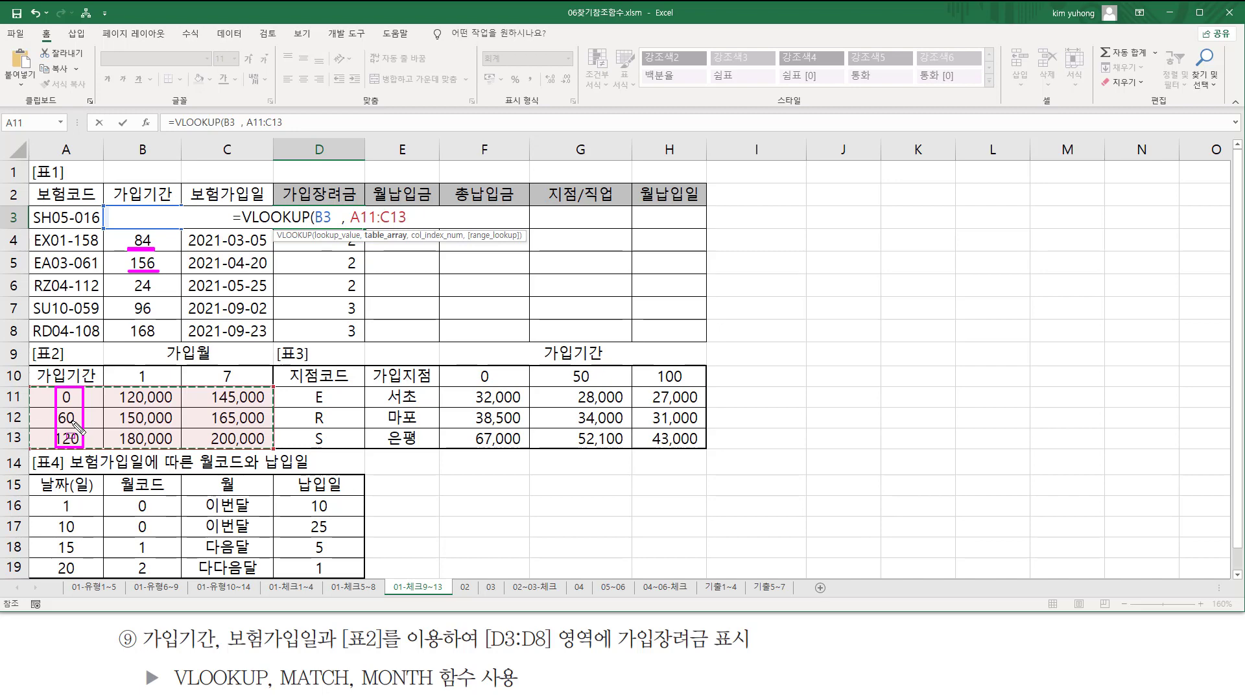
{"action": "key", "text": "Escape"}
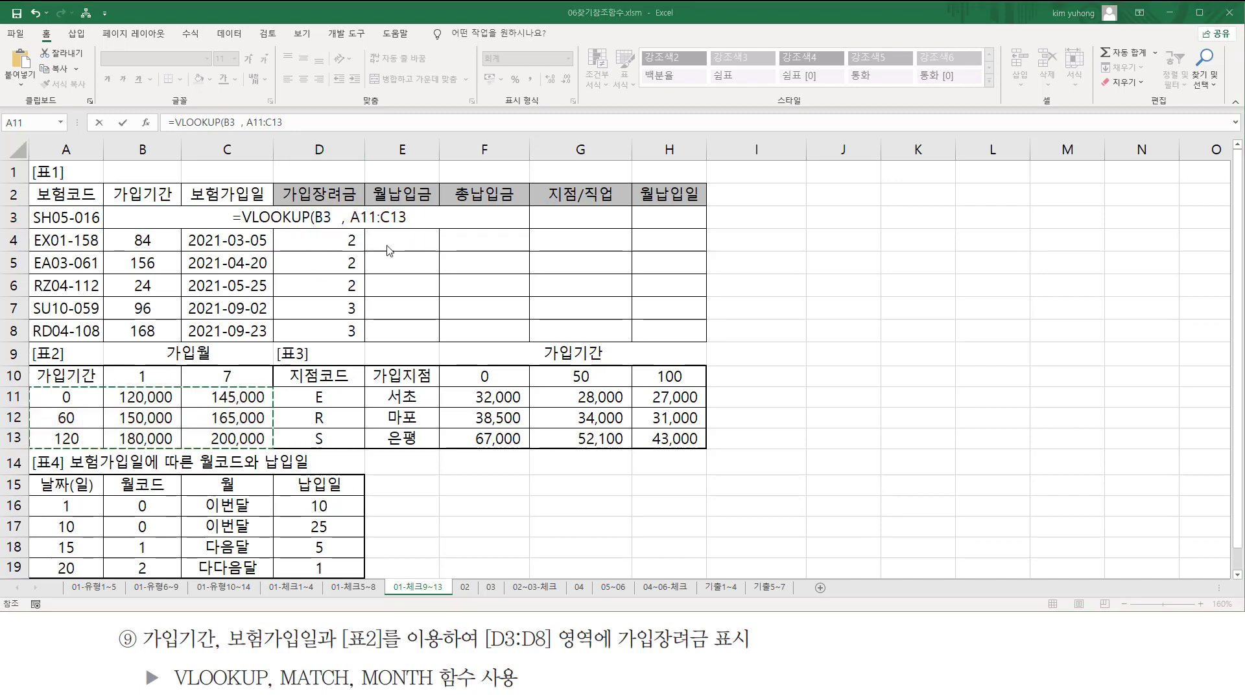
{"action": "left_click", "coordinate": [412, 219]}
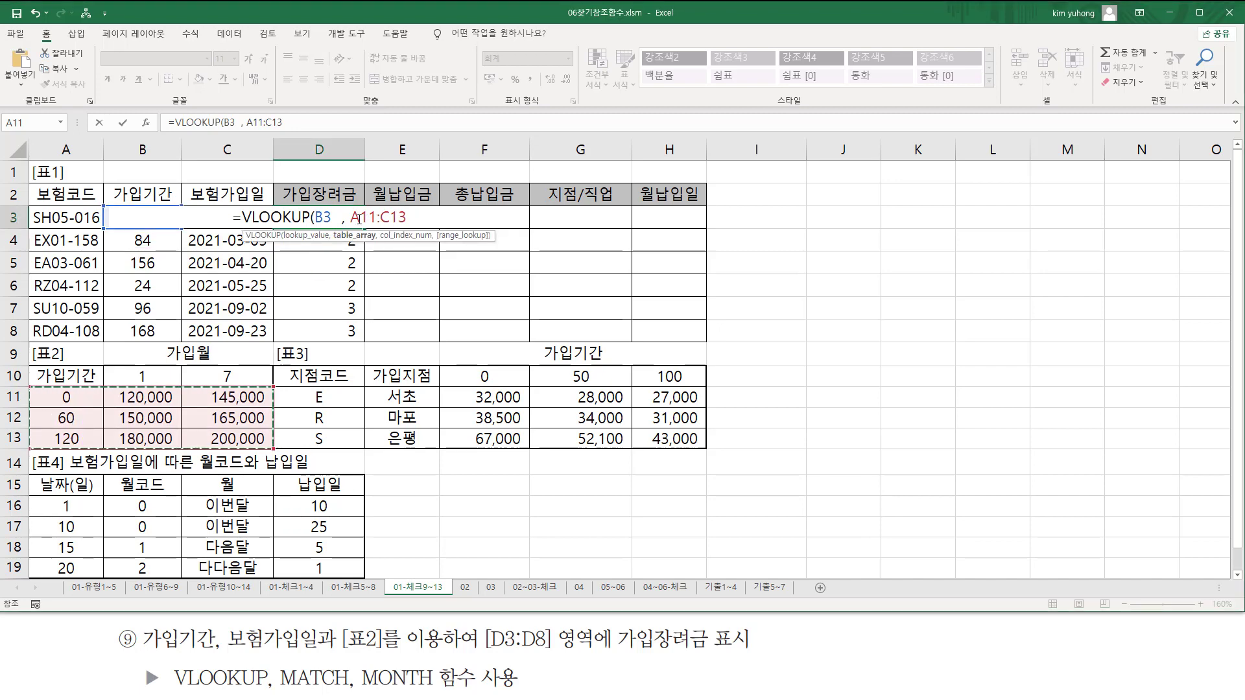
{"action": "left_click_drag", "start_coordinate": [351, 218], "coordinate": [407, 218]}
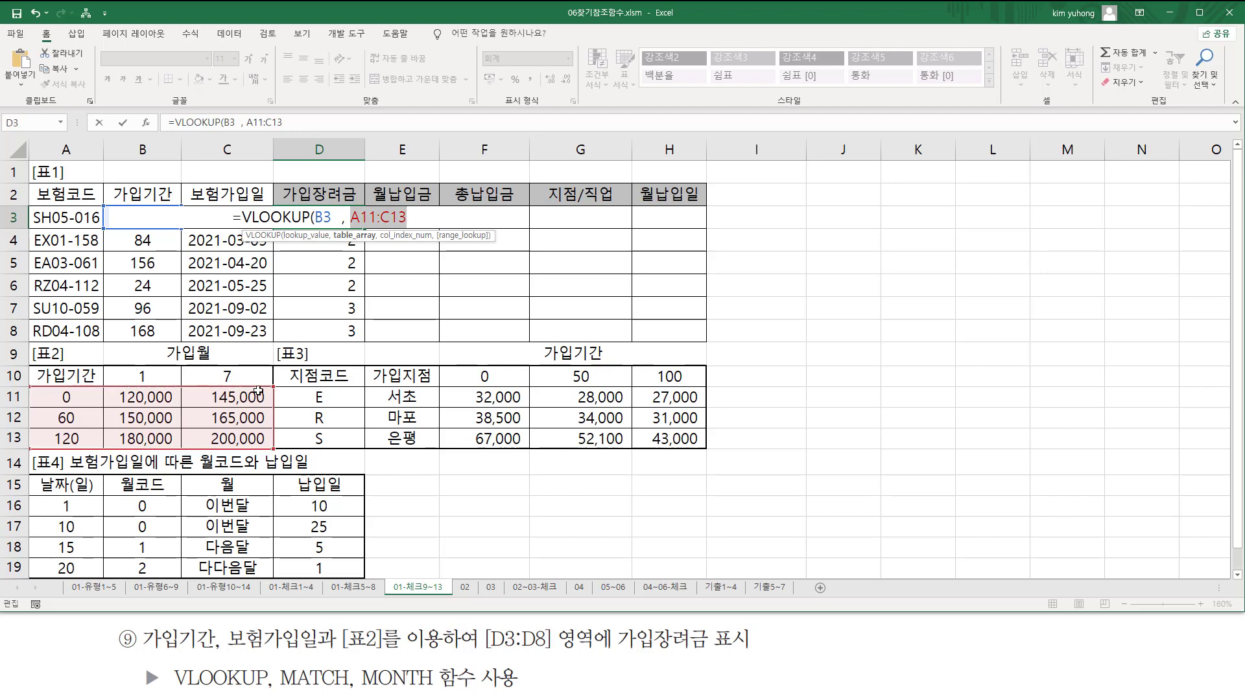
{"action": "key", "text": "F4"}
{"action": "left_click", "coordinate": [431, 219]}
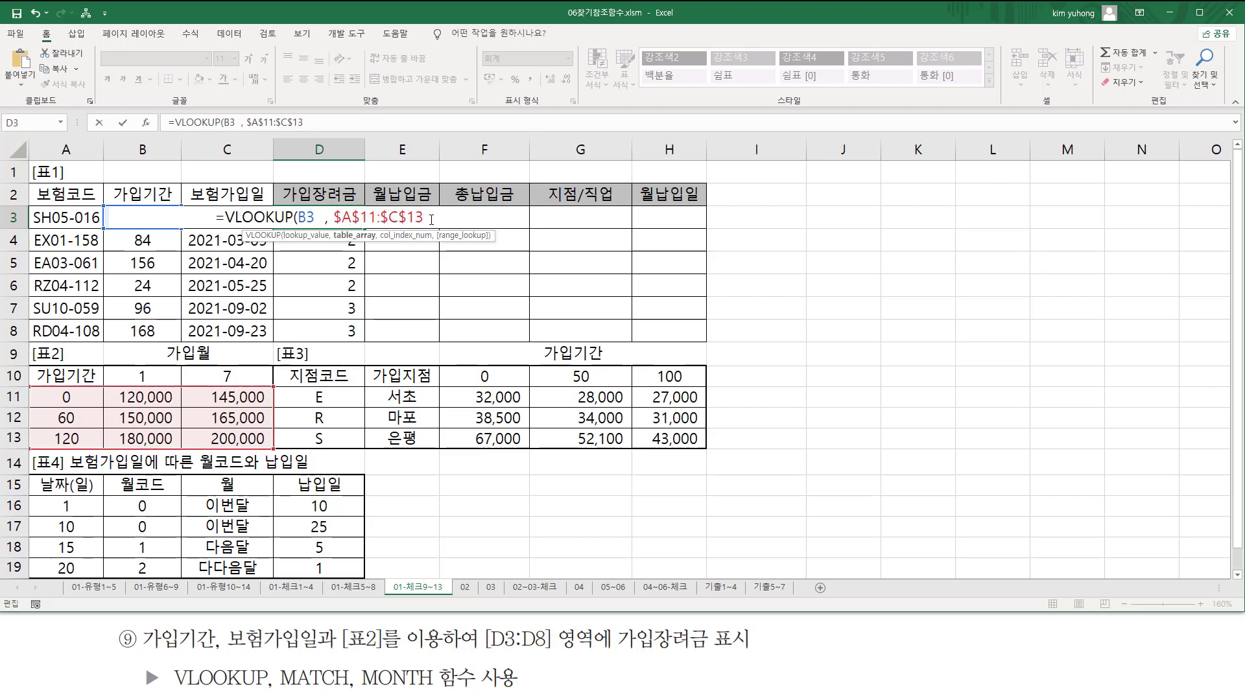
- Complete the D3 VLOOKUP with MATCH( MONTH(C3), $B$10:$C$10, 1 )+1 as the column number, leaving out the range_lookup argument
{"action": "type", "text": ","}
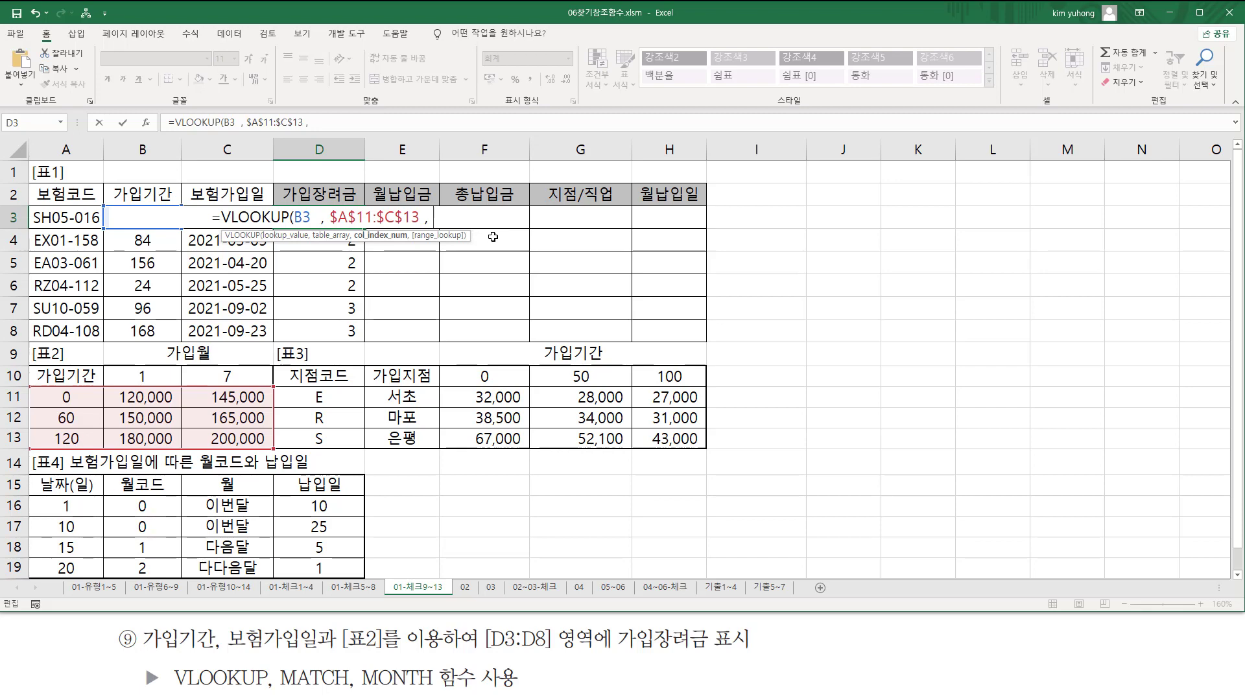
{"action": "type", "text": "MATCH(  MONTH(C3), $B$10:$C$10, 1 )+1"}
{"action": "left_click_drag", "start_coordinate": [284, 218], "coordinate": [605, 220]}
{"action": "left_click", "coordinate": [575, 218]}
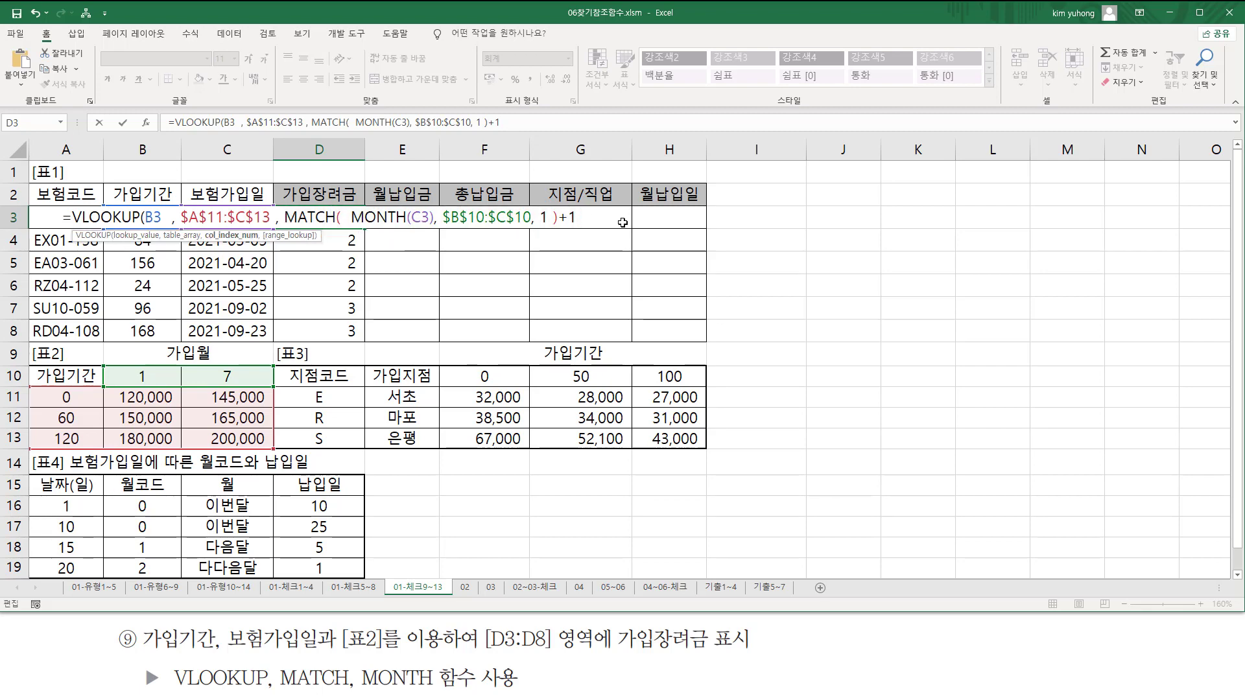
{"action": "type", "text": ","}
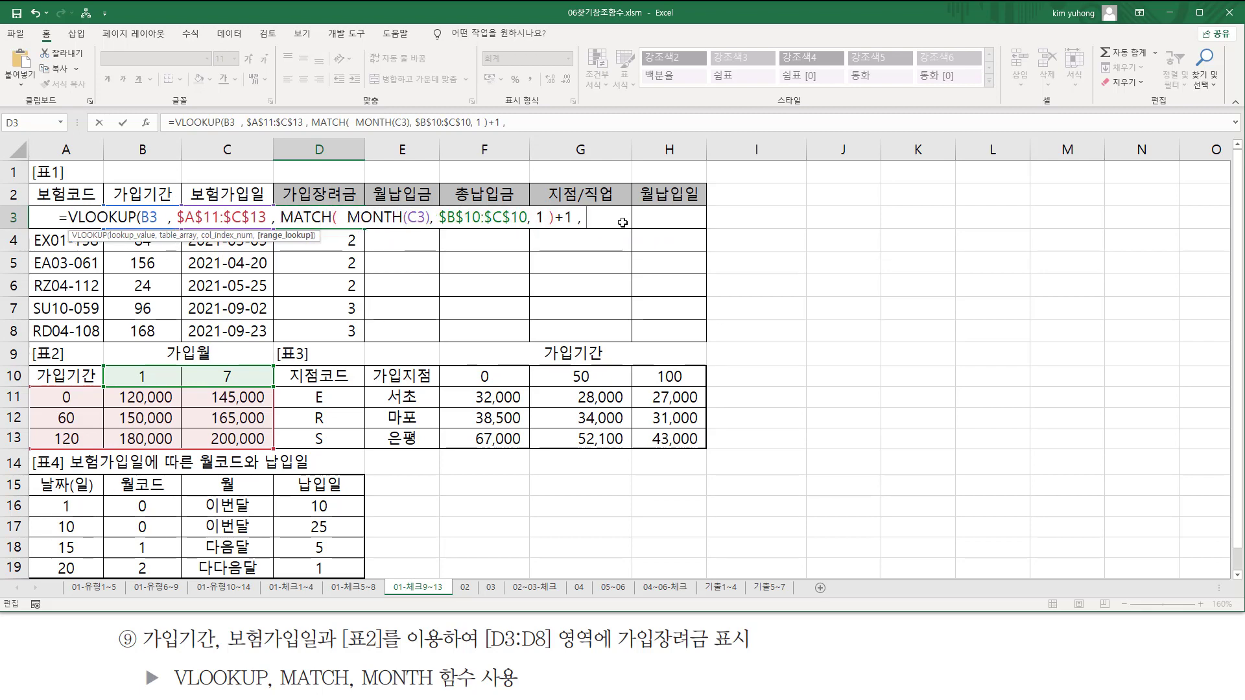
{"action": "key", "text": "BackSpace"}
{"action": "key", "text": "BackSpace"}
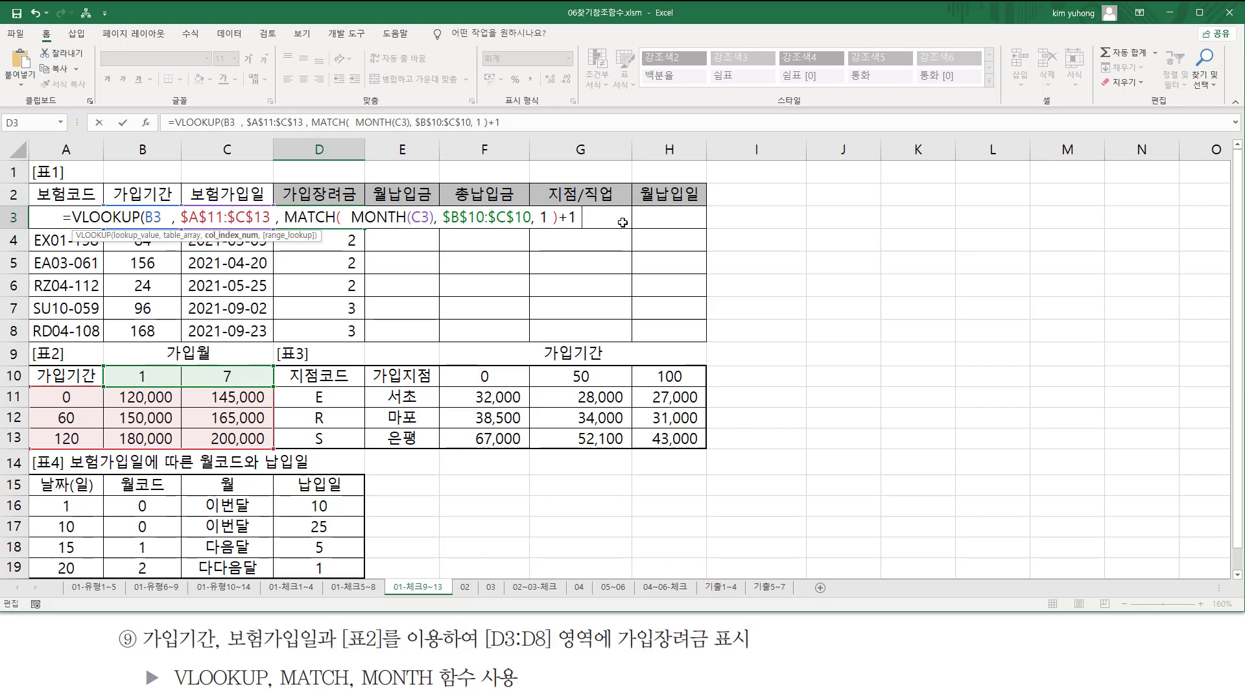
{"action": "type", "text": ")"}
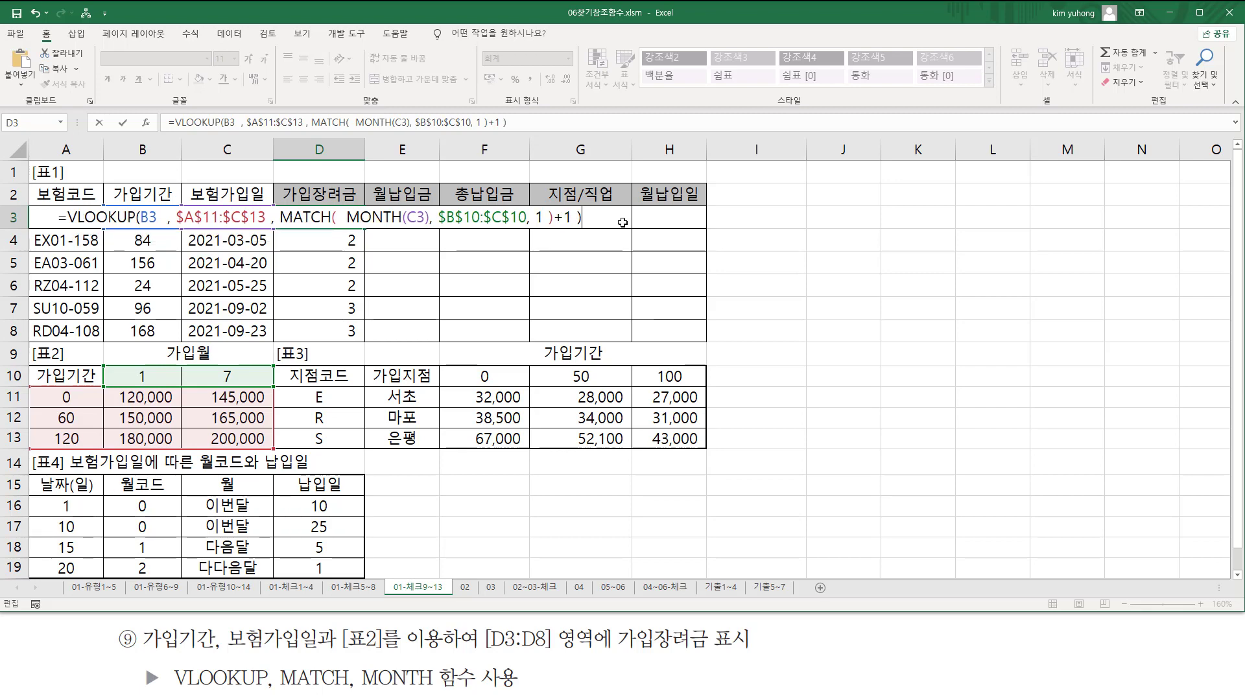
{"action": "key", "text": "Return"}
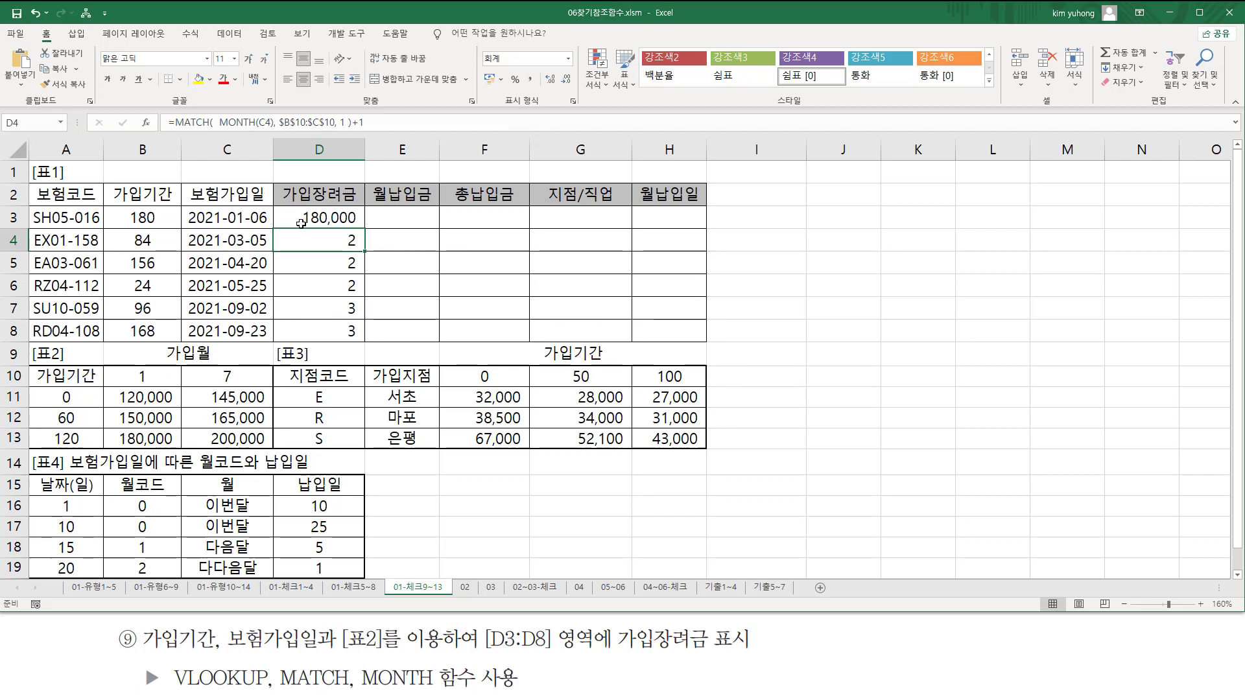
- Fill the VLOOKUP formula from D3 down to D8
{"action": "left_click", "coordinate": [324, 219]}
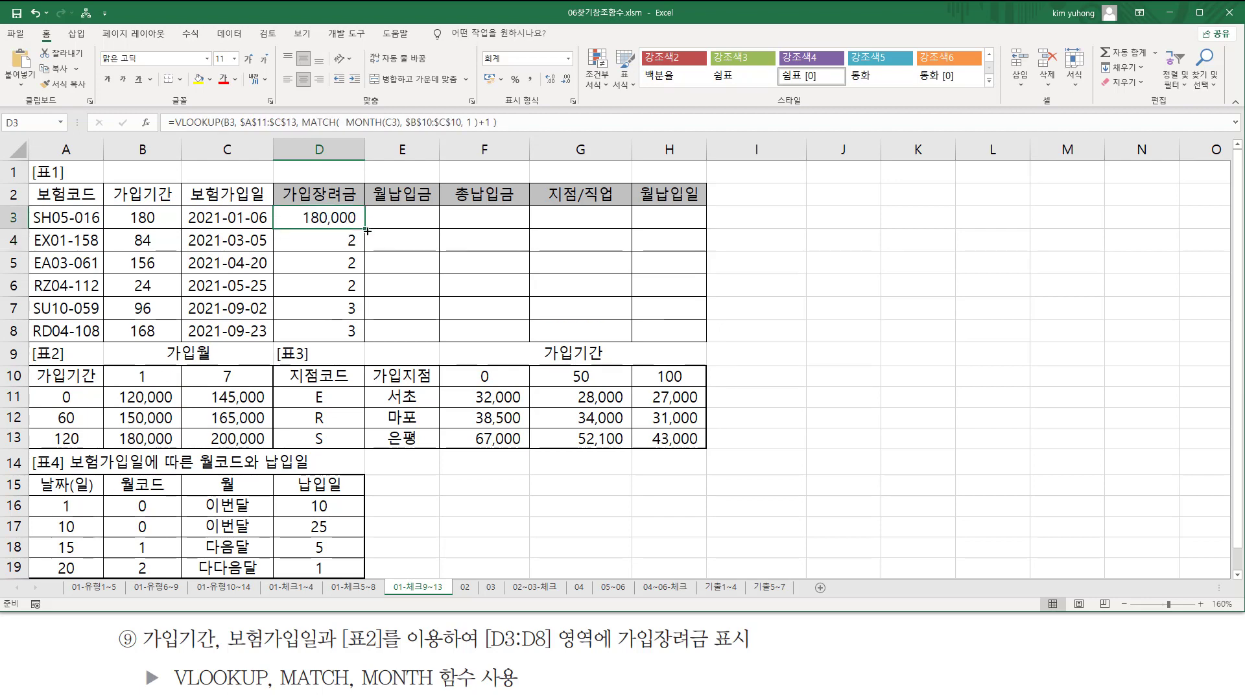
{"action": "left_click_drag", "start_coordinate": [367, 230], "coordinate": [369, 334]}
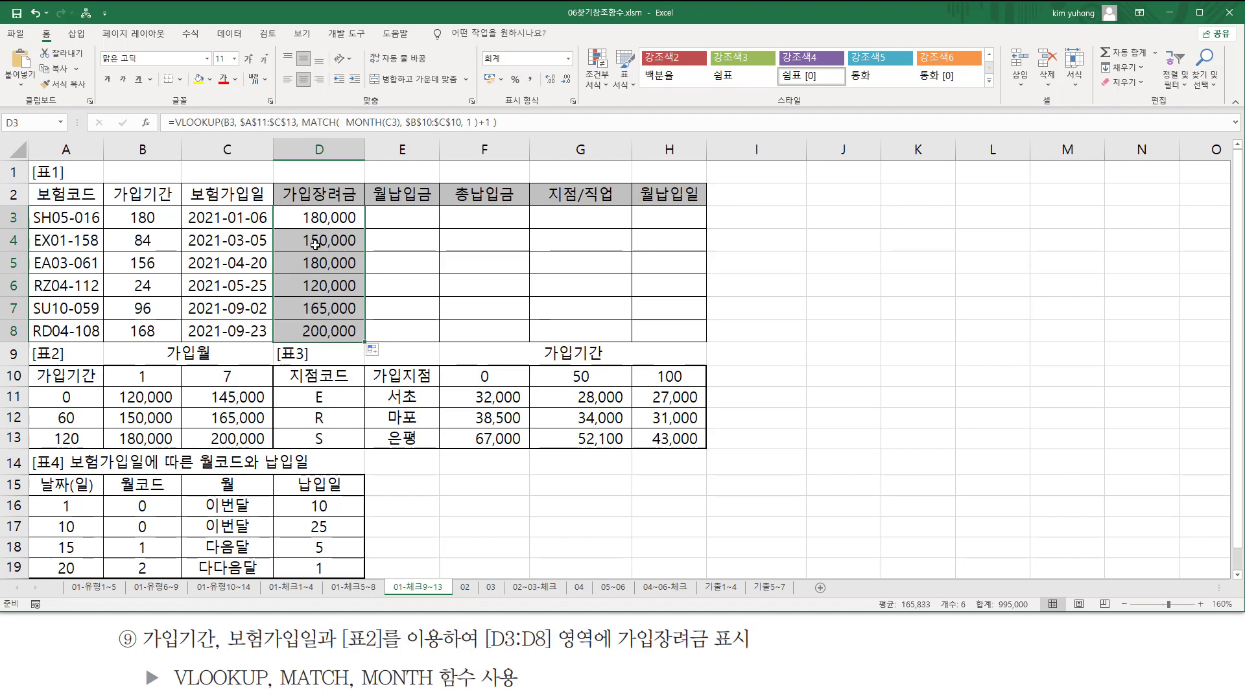
{"action": "left_click", "coordinate": [341, 288]}
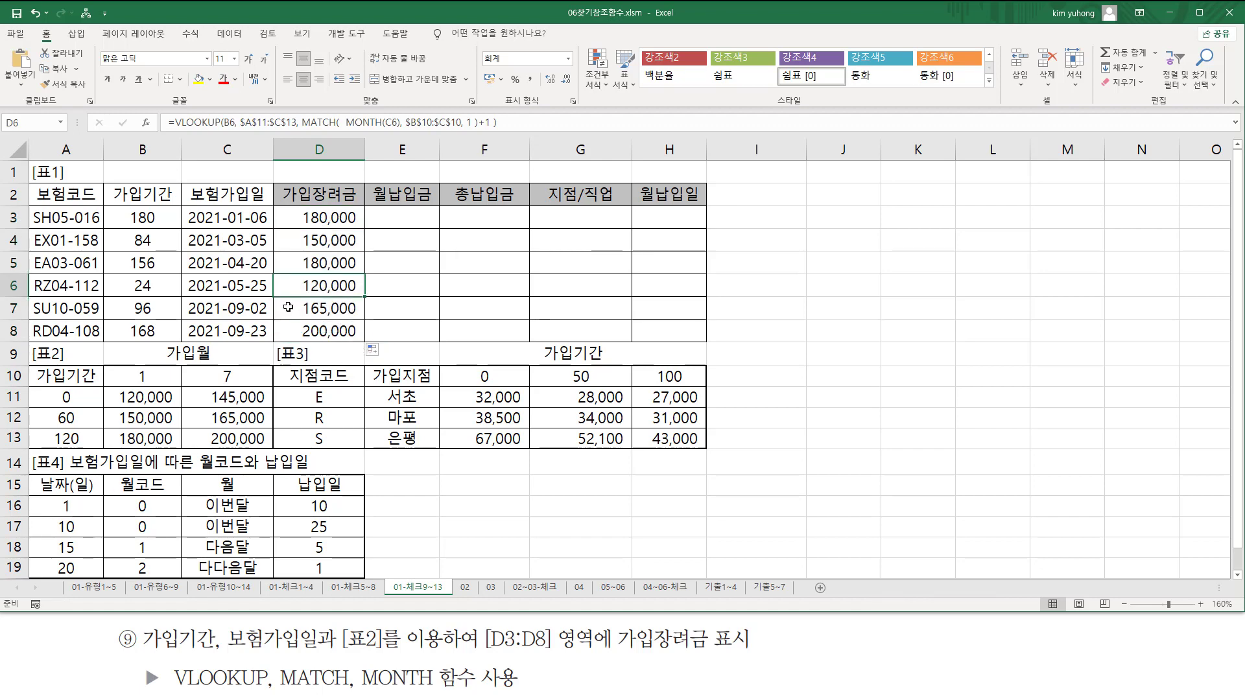
- Check the 가입장려금 in D3 against [표2], using the 가입기간 in B3 and the month in C3
{"action": "key", "text": "ctrl+2"}
{"action": "left_click_drag", "start_coordinate": [127, 207], "coordinate": [162, 227]}
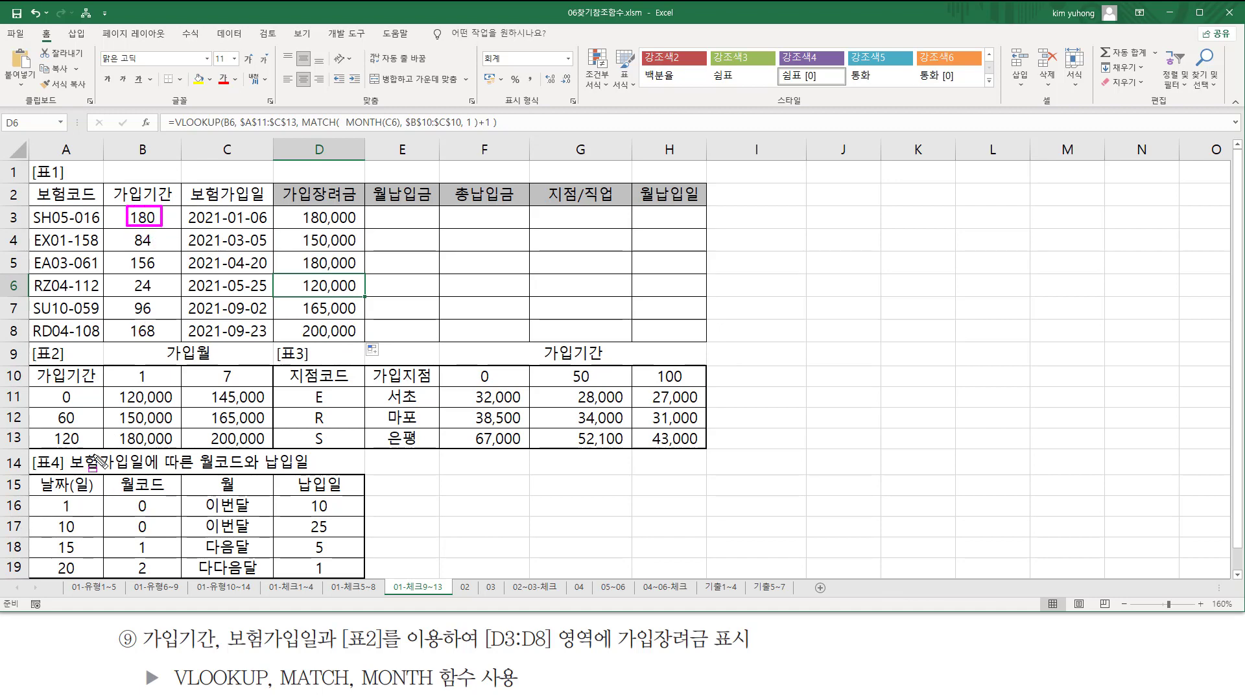
{"action": "mouse_move", "coordinate": [36, 430]}
{"action": "left_mouse_down"}
{"action": "mouse_move", "coordinate": [208, 456]}
{"action": "mouse_move", "coordinate": [278, 452]}
{"action": "left_mouse_up"}
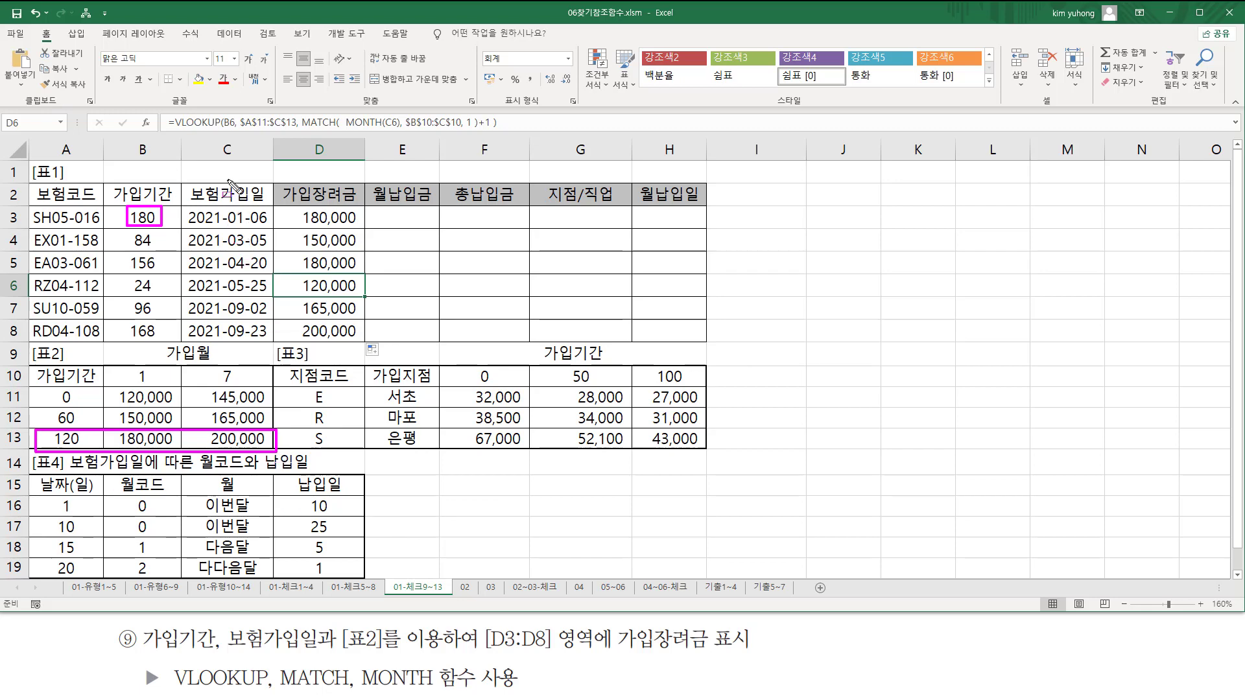
{"action": "left_click_drag", "start_coordinate": [227, 209], "coordinate": [245, 228]}
{"action": "mouse_move", "coordinate": [121, 356]}
{"action": "left_mouse_down"}
{"action": "mouse_move", "coordinate": [160, 467]}
{"action": "mouse_move", "coordinate": [177, 469]}
{"action": "left_mouse_up"}
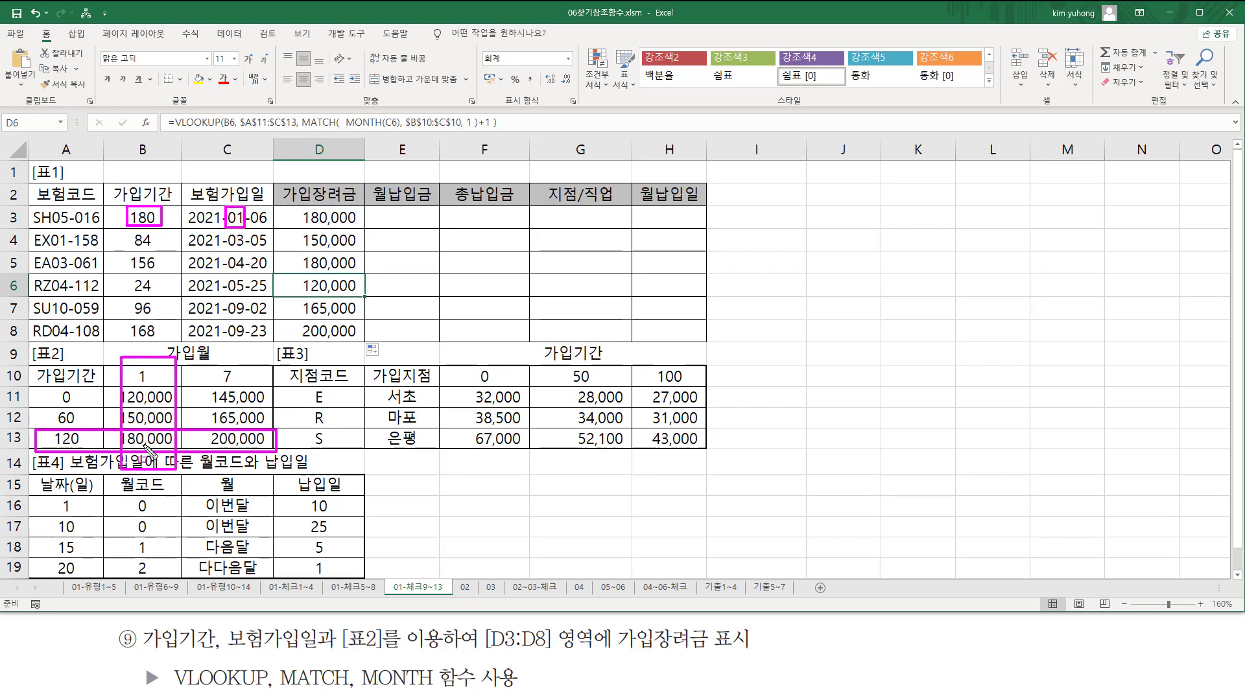
{"action": "left_click_drag", "start_coordinate": [300, 225], "coordinate": [354, 228]}
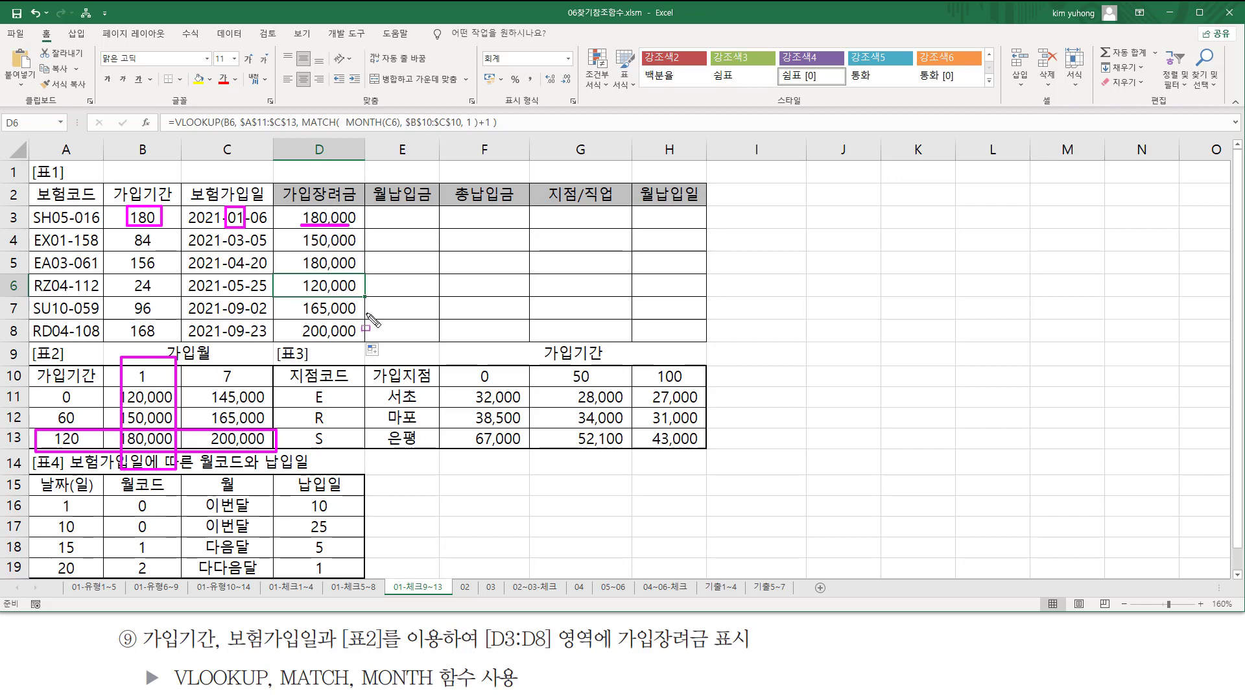
{"action": "key", "text": "Escape"}
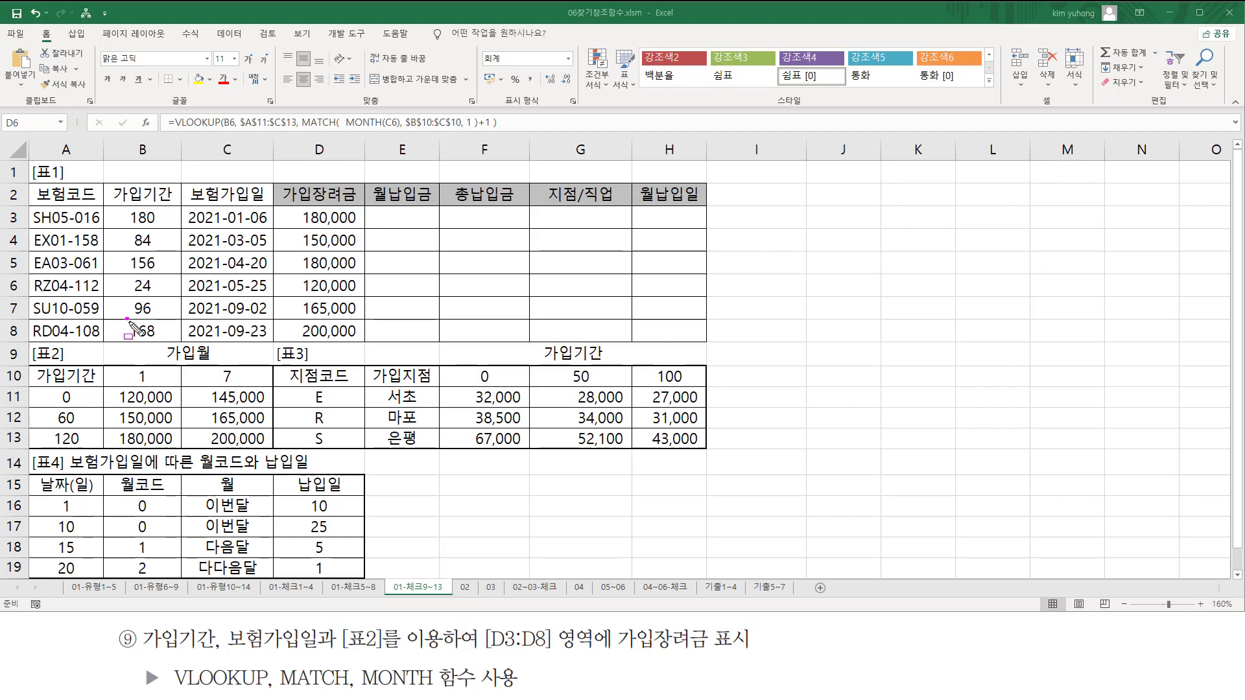
- Check the 가입장려금 in D8 against [표2], using the 가입기간 in B8 and the month in C8
{"action": "left_click_drag", "start_coordinate": [126, 318], "coordinate": [161, 342]}
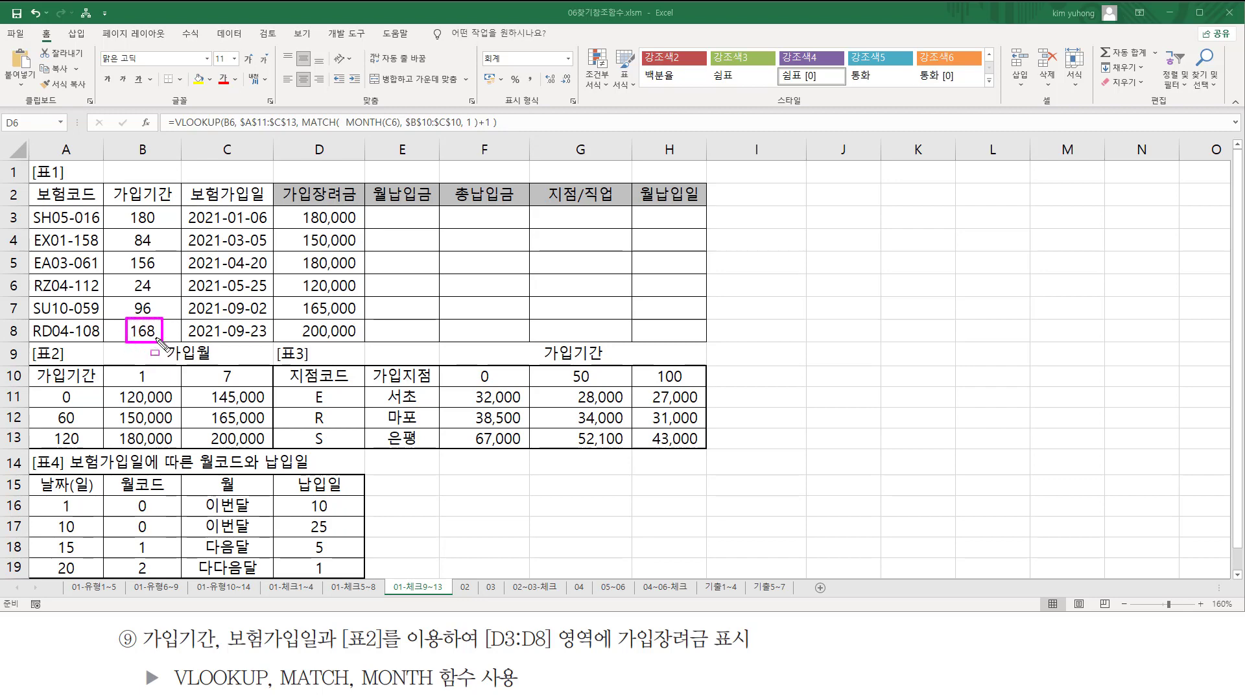
{"action": "left_click_drag", "start_coordinate": [46, 431], "coordinate": [275, 448]}
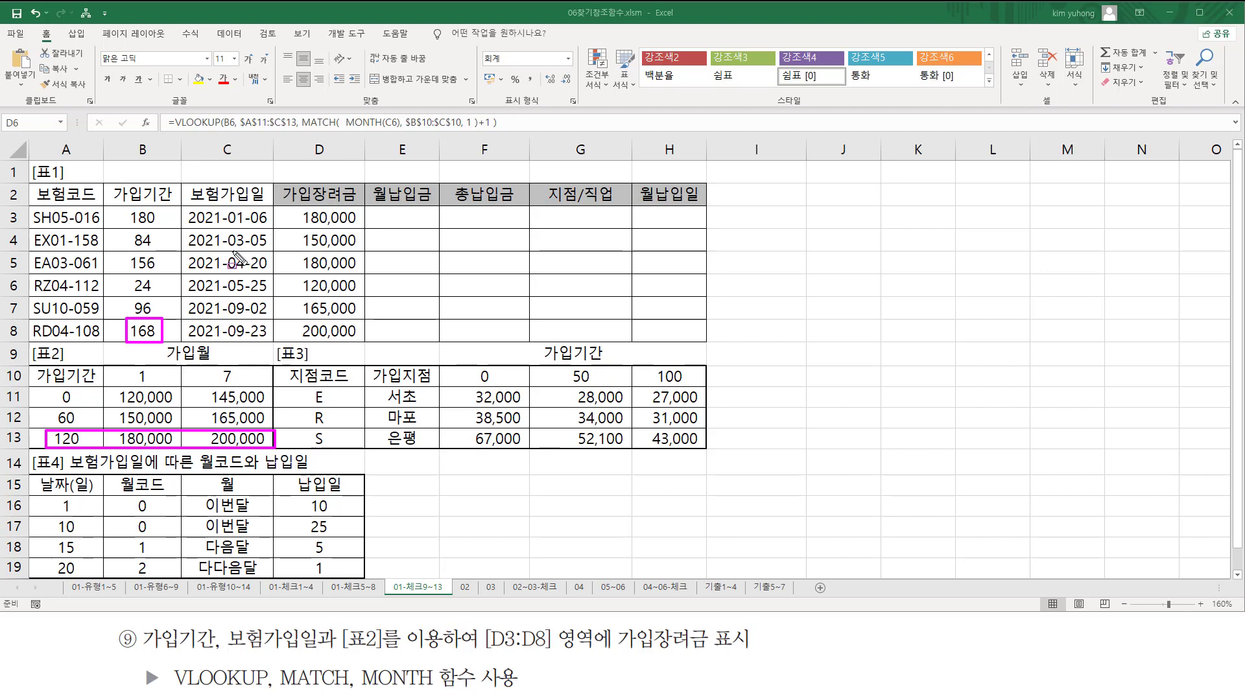
{"action": "mouse_move", "coordinate": [225, 318]}
{"action": "left_mouse_down"}
{"action": "mouse_move", "coordinate": [247, 344]}
{"action": "mouse_move", "coordinate": [234, 383]}
{"action": "mouse_move", "coordinate": [216, 365]}
{"action": "mouse_move", "coordinate": [259, 476]}
{"action": "mouse_move", "coordinate": [285, 472]}
{"action": "mouse_move", "coordinate": [272, 469]}
{"action": "left_mouse_up"}
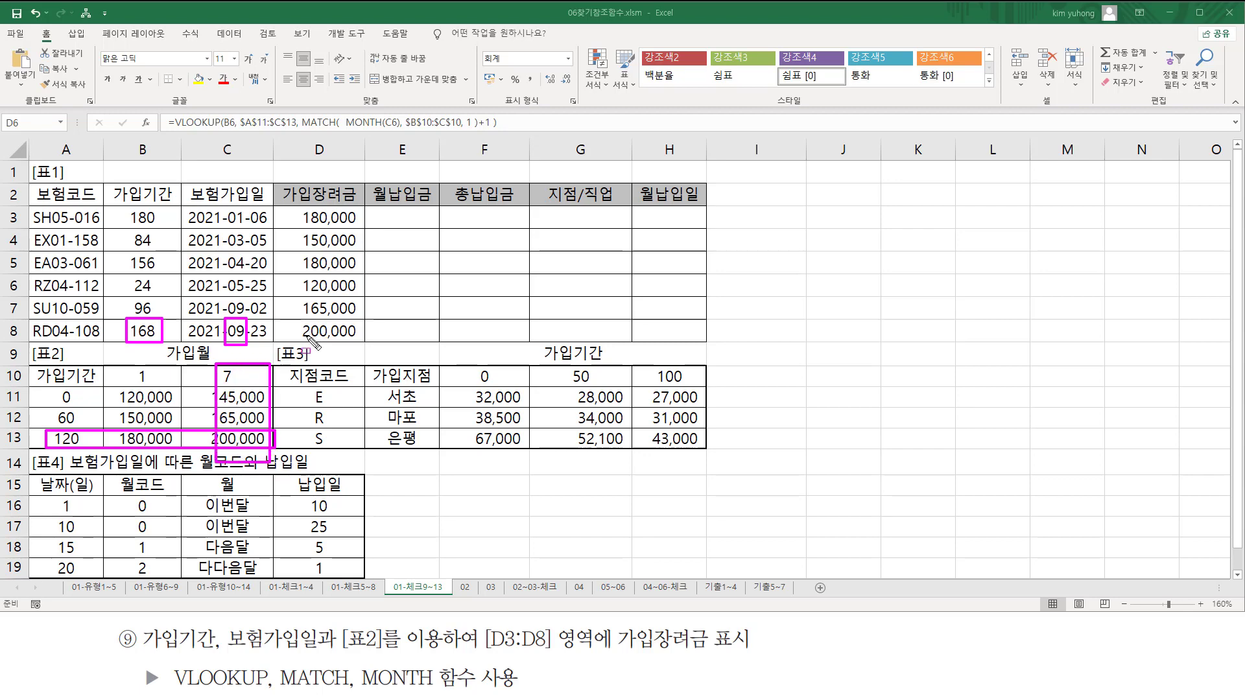
{"action": "left_click_drag", "start_coordinate": [297, 337], "coordinate": [300, 340]}
{"action": "mouse_move", "coordinate": [224, 428]}
{"action": "left_mouse_down"}
{"action": "mouse_move", "coordinate": [211, 447]}
{"action": "mouse_move", "coordinate": [272, 449]}
{"action": "left_mouse_up"}
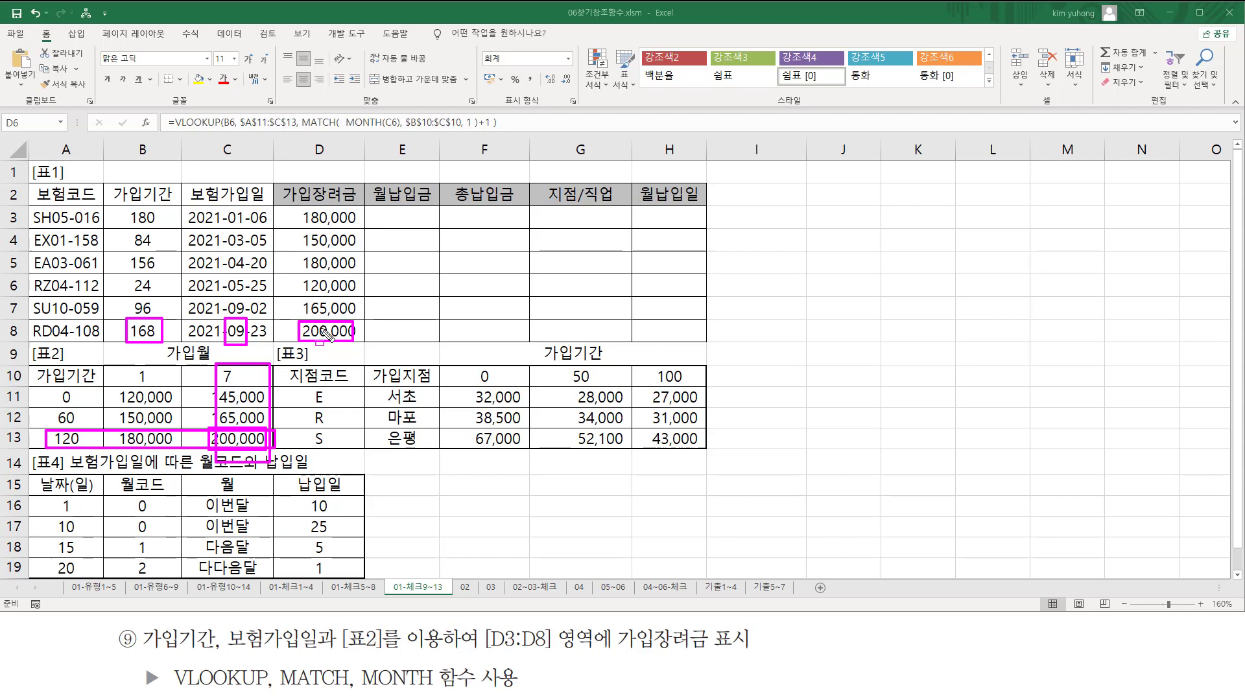
{"action": "key", "text": "Escape"}
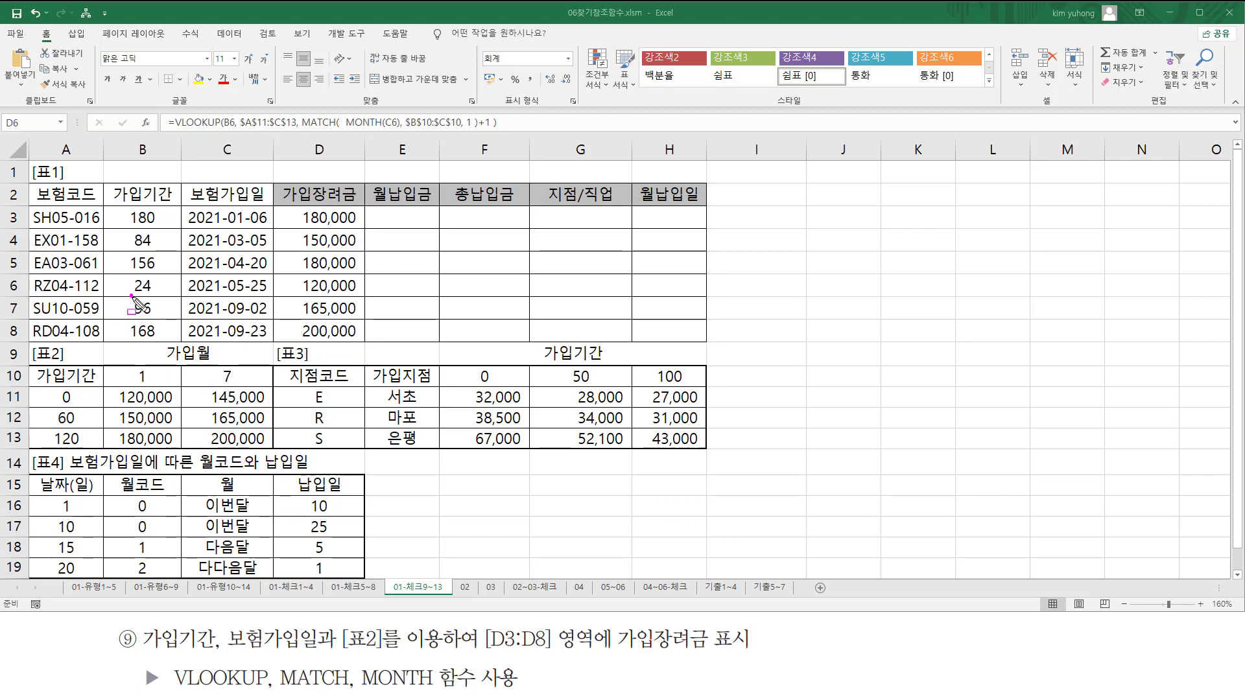
- Check the 가입장려금 in D7 against [표2], using the 가입기간 in B7 and the month in C7
{"action": "left_click_drag", "start_coordinate": [131, 296], "coordinate": [163, 318]}
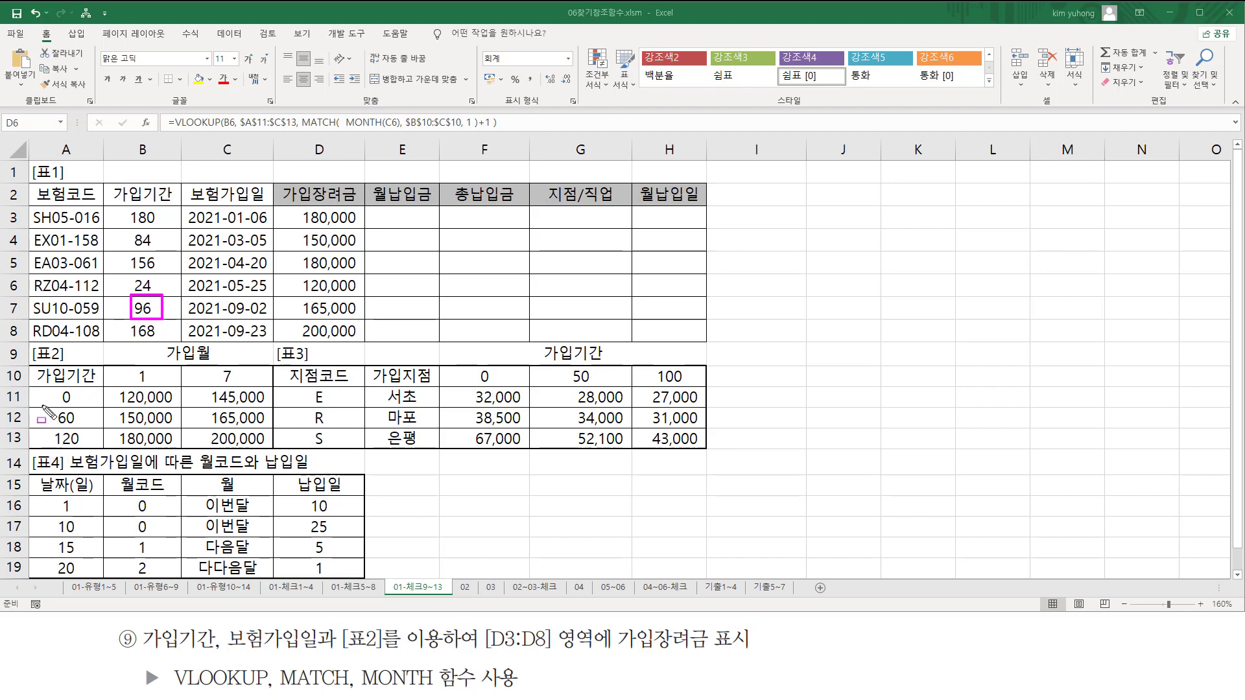
{"action": "left_click_drag", "start_coordinate": [42, 406], "coordinate": [280, 426]}
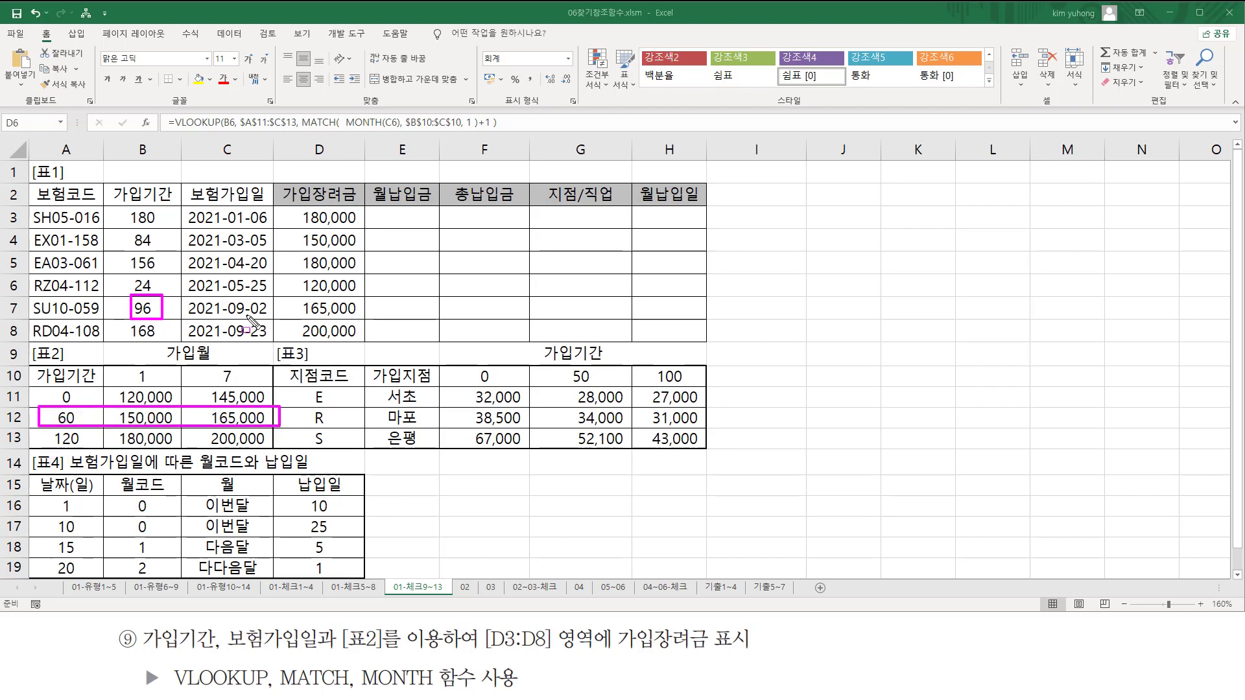
{"action": "mouse_move", "coordinate": [228, 299]}
{"action": "left_mouse_down"}
{"action": "mouse_move", "coordinate": [245, 310]}
{"action": "mouse_move", "coordinate": [227, 318]}
{"action": "mouse_move", "coordinate": [229, 297]}
{"action": "left_mouse_up"}
{"action": "mouse_move", "coordinate": [212, 369]}
{"action": "left_mouse_down"}
{"action": "mouse_move", "coordinate": [234, 453]}
{"action": "mouse_move", "coordinate": [214, 361]}
{"action": "left_mouse_up"}
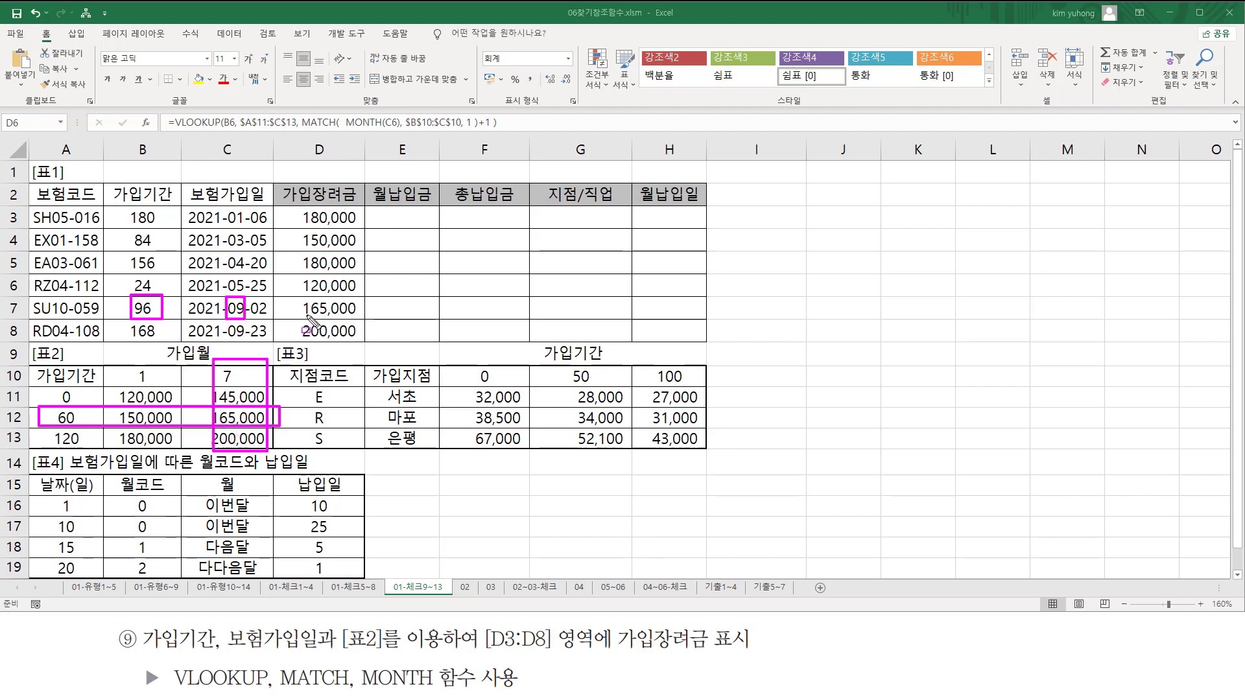
{"action": "left_click_drag", "start_coordinate": [306, 316], "coordinate": [353, 315]}
- Enter the D3 formula as text in E15: =VLOOKUP( B3 , $A$11:$C$13 , MATCH( MONTH(C3) , $B$10:$C$10 , 1 ) +1 )
{"action": "left_click", "coordinate": [334, 217]}
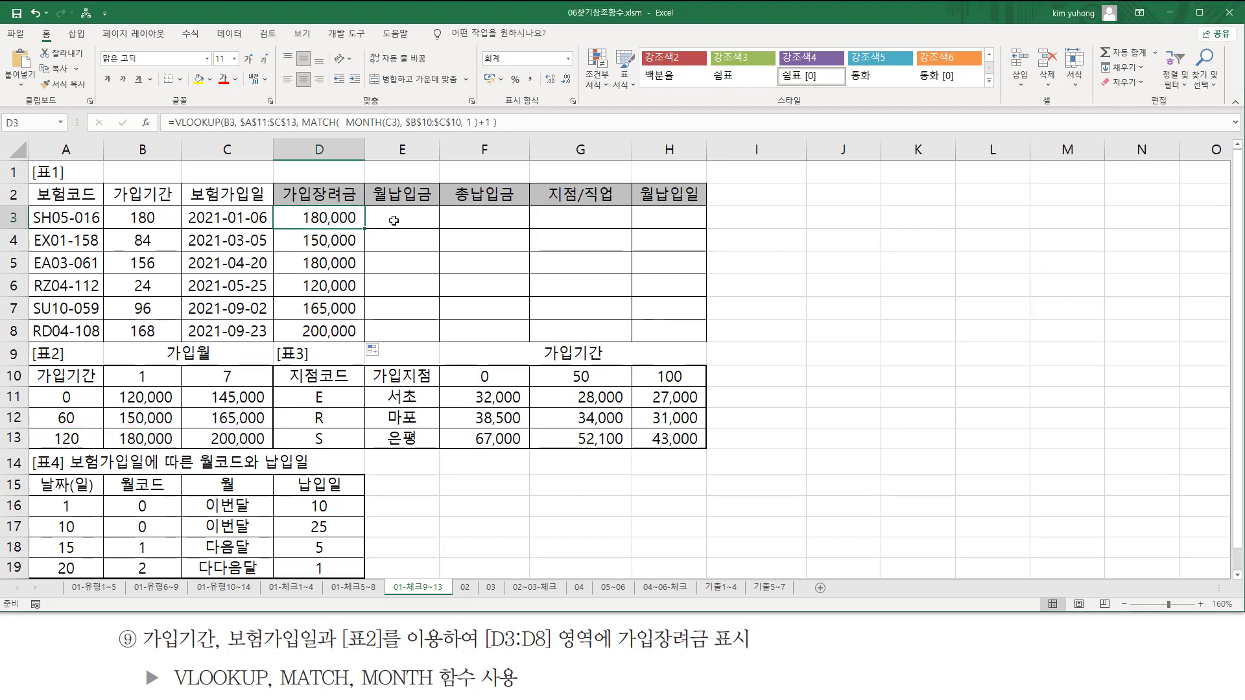
{"action": "left_click", "coordinate": [518, 123]}
{"action": "key", "text": "Escape"}
{"action": "left_click", "coordinate": [436, 486]}
{"action": "type", "text": "'"}
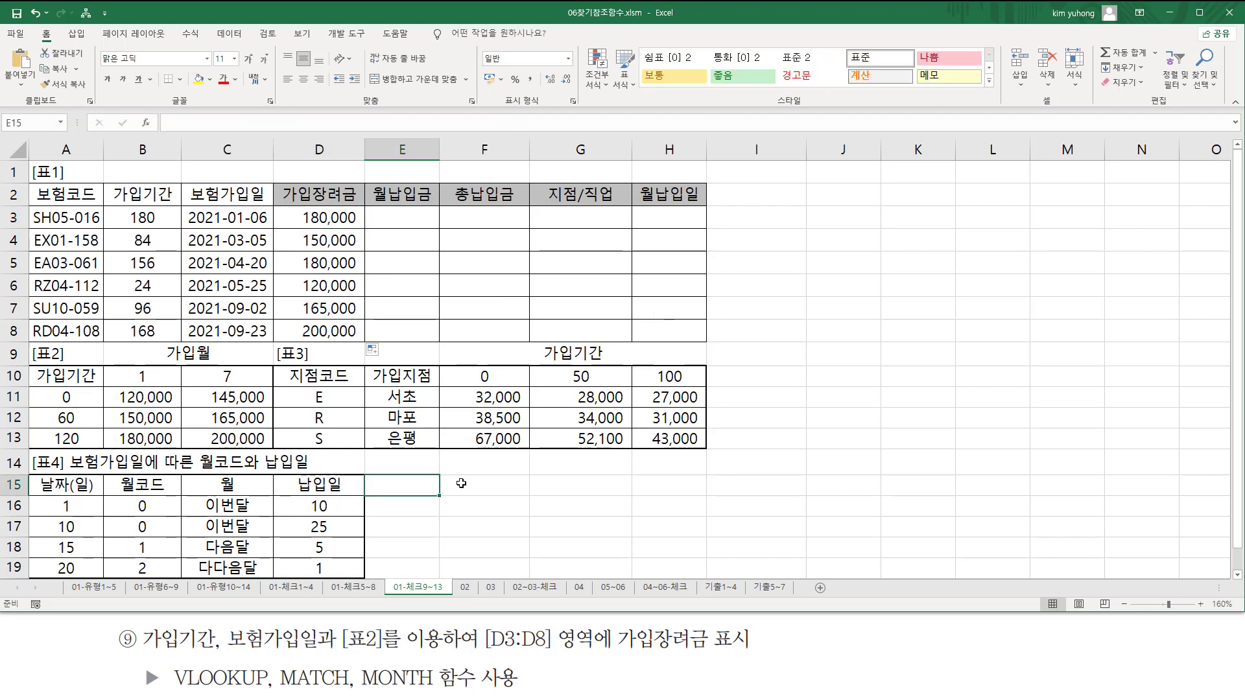
{"action": "type", "text": "=VLOOKUP( B3 , $A$11:$C$13 , MATCH( MONTH(C3) , $B$10:$C$10 , 1 ) +1 )"}
{"action": "left_click", "coordinate": [714, 526]}
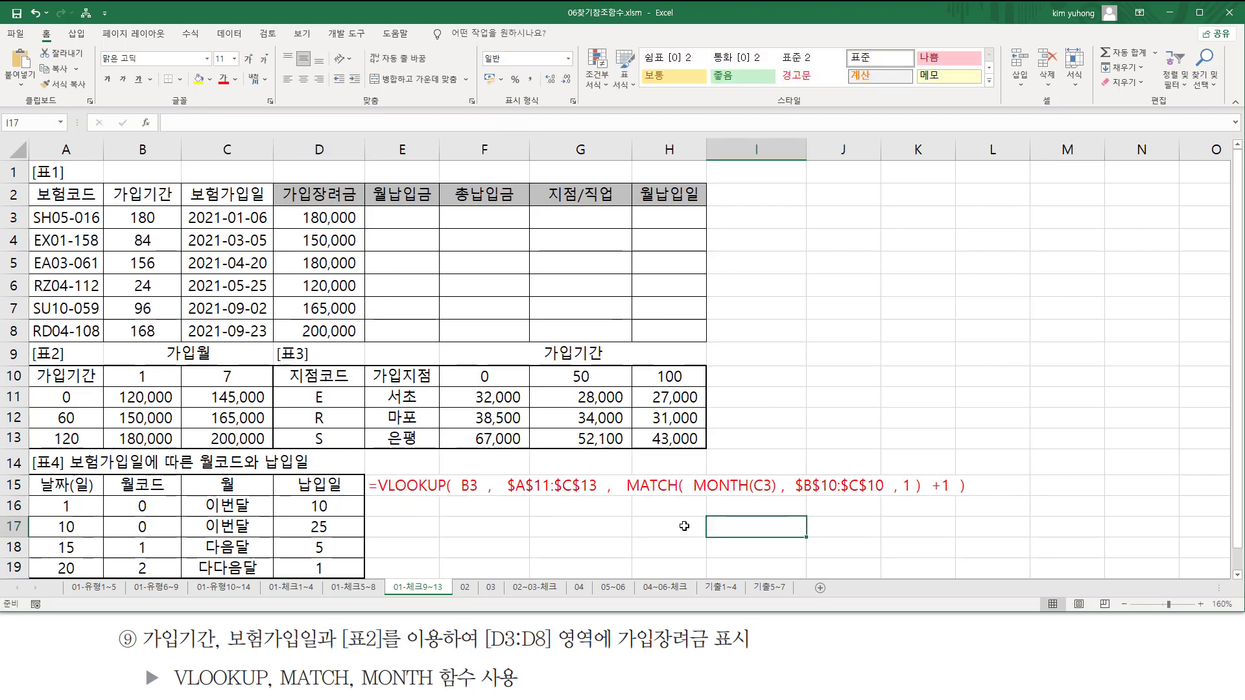
{"action": "left_click", "coordinate": [622, 548]}
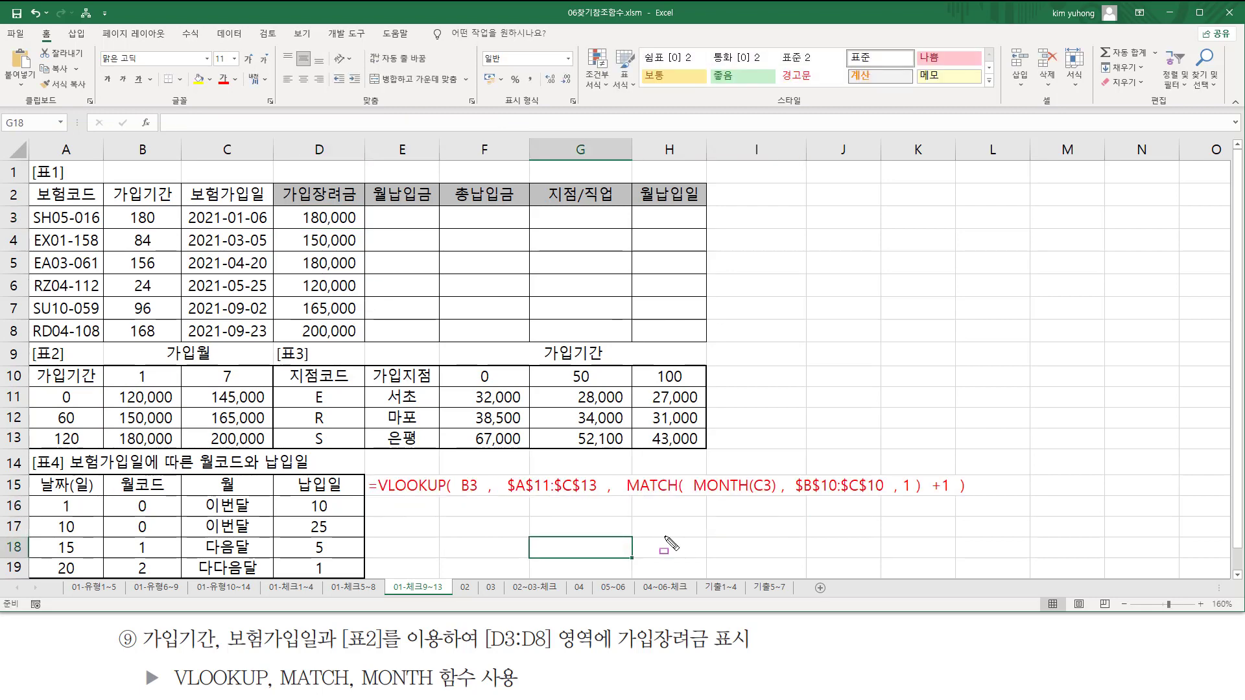
- Review each argument of the formula text in E15 against the months in C3:C8, the headers B10:C10 and the [표2] range
{"action": "mouse_move", "coordinate": [619, 465]}
{"action": "left_mouse_down"}
{"action": "mouse_move", "coordinate": [621, 484]}
{"action": "mouse_move", "coordinate": [908, 519]}
{"action": "mouse_move", "coordinate": [958, 513]}
{"action": "left_mouse_up"}
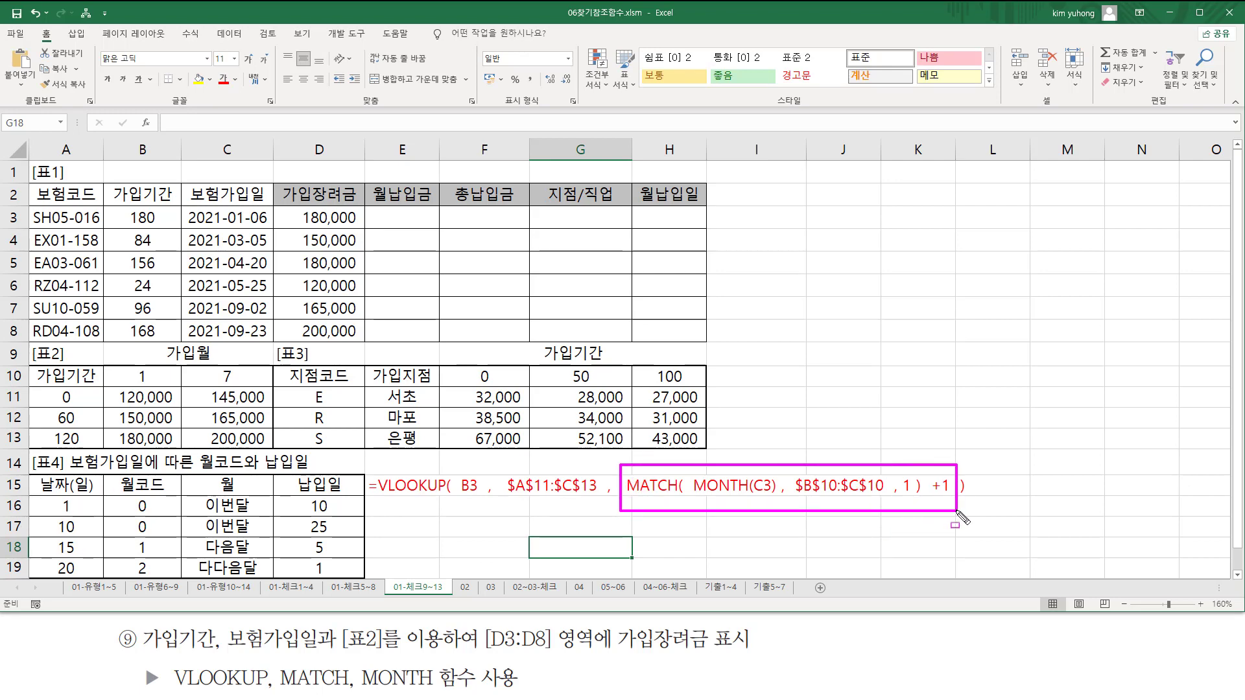
{"action": "mouse_move", "coordinate": [374, 502]}
{"action": "left_mouse_down"}
{"action": "mouse_move", "coordinate": [468, 488]}
{"action": "mouse_move", "coordinate": [481, 504]}
{"action": "mouse_move", "coordinate": [602, 503]}
{"action": "left_mouse_up"}
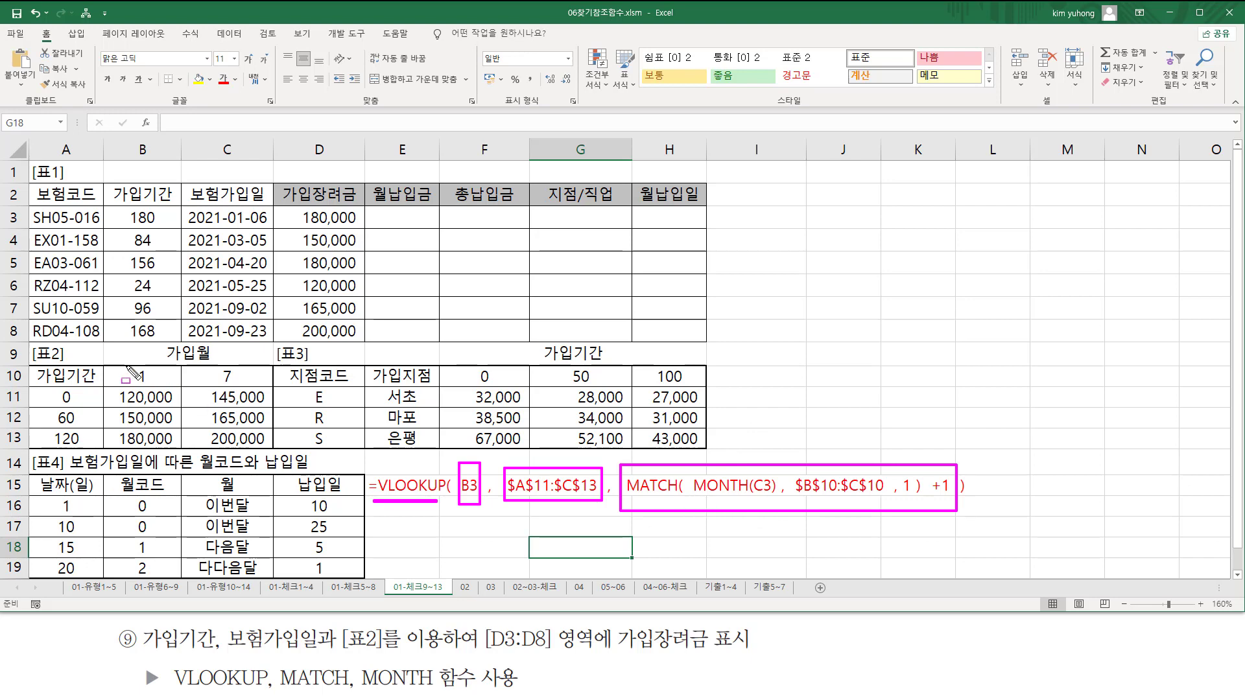
{"action": "mouse_move", "coordinate": [127, 367]}
{"action": "left_mouse_down"}
{"action": "mouse_move", "coordinate": [167, 385]}
{"action": "mouse_move", "coordinate": [266, 393]}
{"action": "left_mouse_up"}
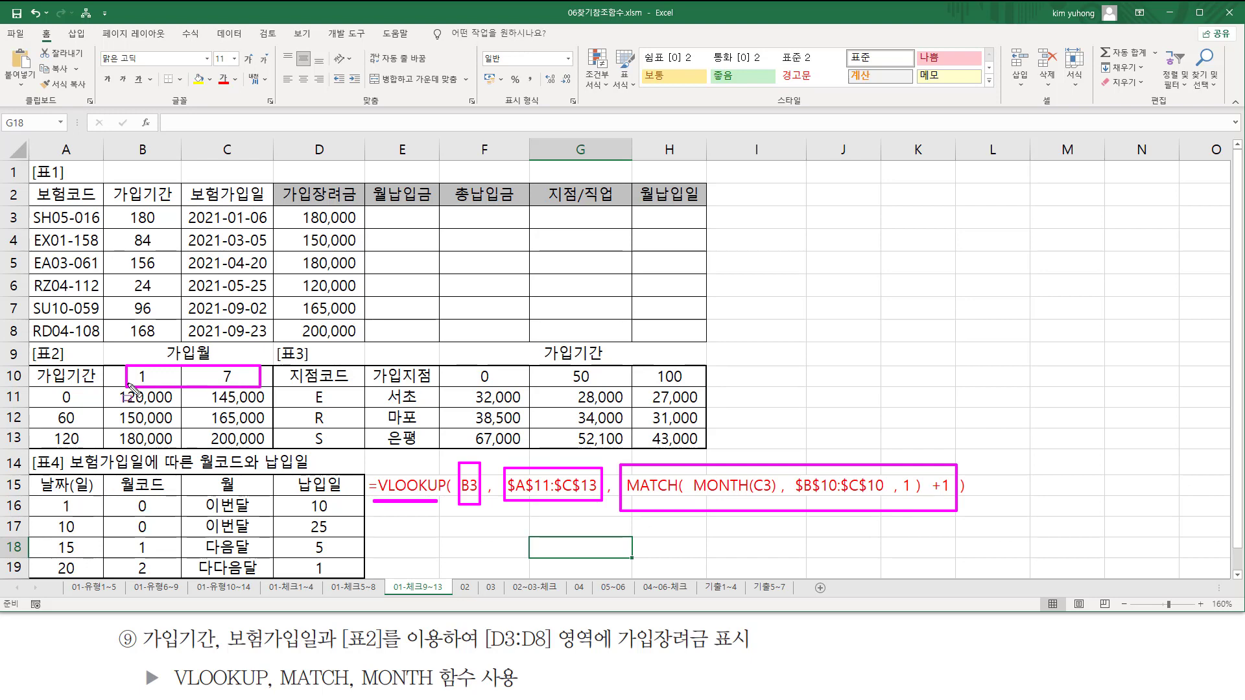
{"action": "left_click_drag", "start_coordinate": [136, 368], "coordinate": [151, 387]}
{"action": "left_click_drag", "start_coordinate": [225, 371], "coordinate": [235, 388]}
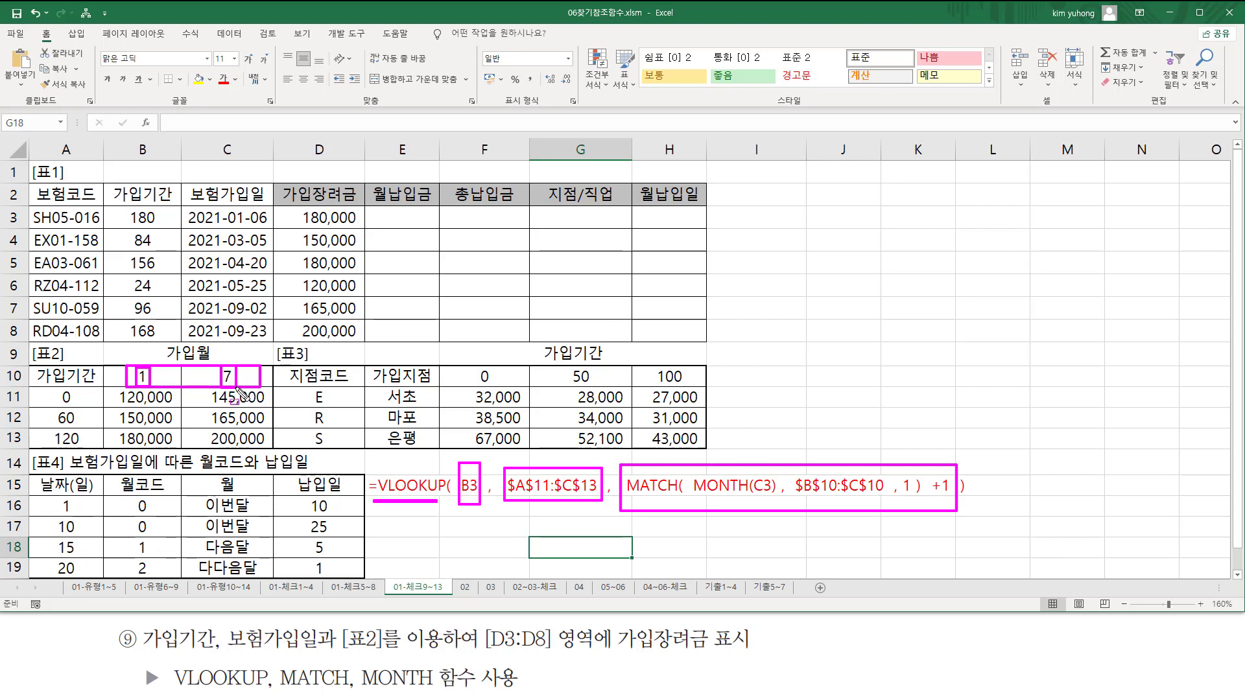
{"action": "left_click_drag", "start_coordinate": [225, 204], "coordinate": [248, 345]}
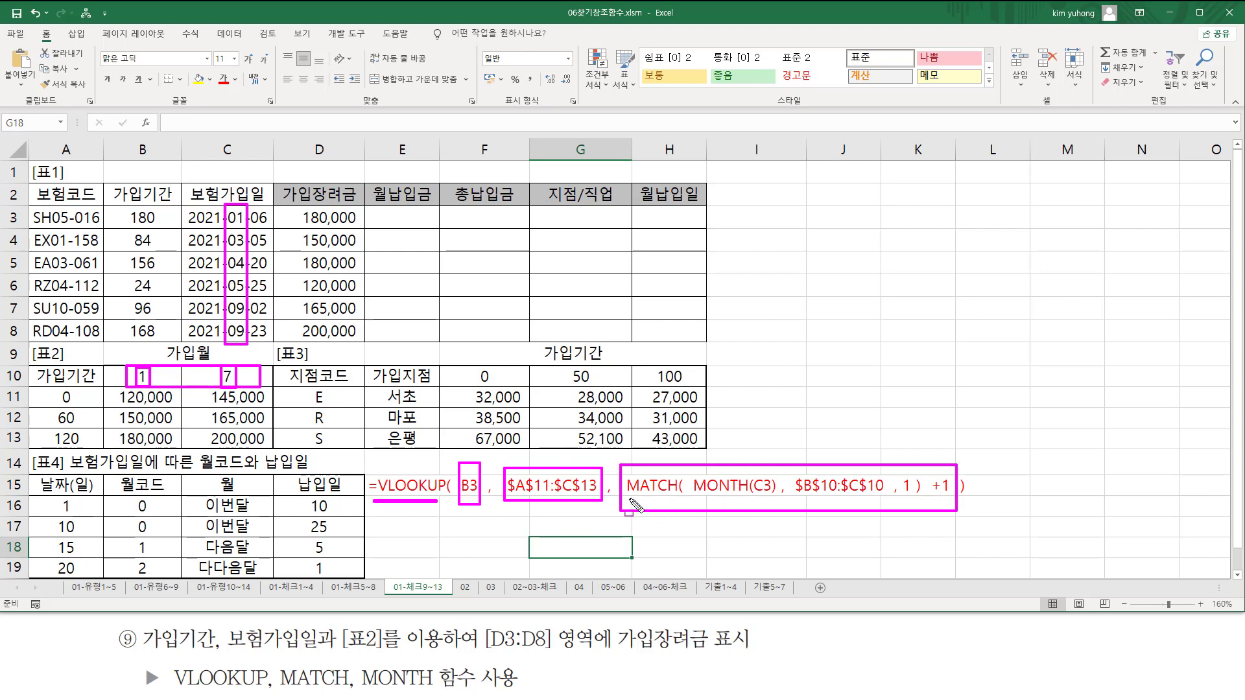
{"action": "mouse_move", "coordinate": [628, 498]}
{"action": "left_mouse_down"}
{"action": "mouse_move", "coordinate": [786, 512]}
{"action": "mouse_move", "coordinate": [774, 502]}
{"action": "mouse_move", "coordinate": [877, 498]}
{"action": "left_mouse_up"}
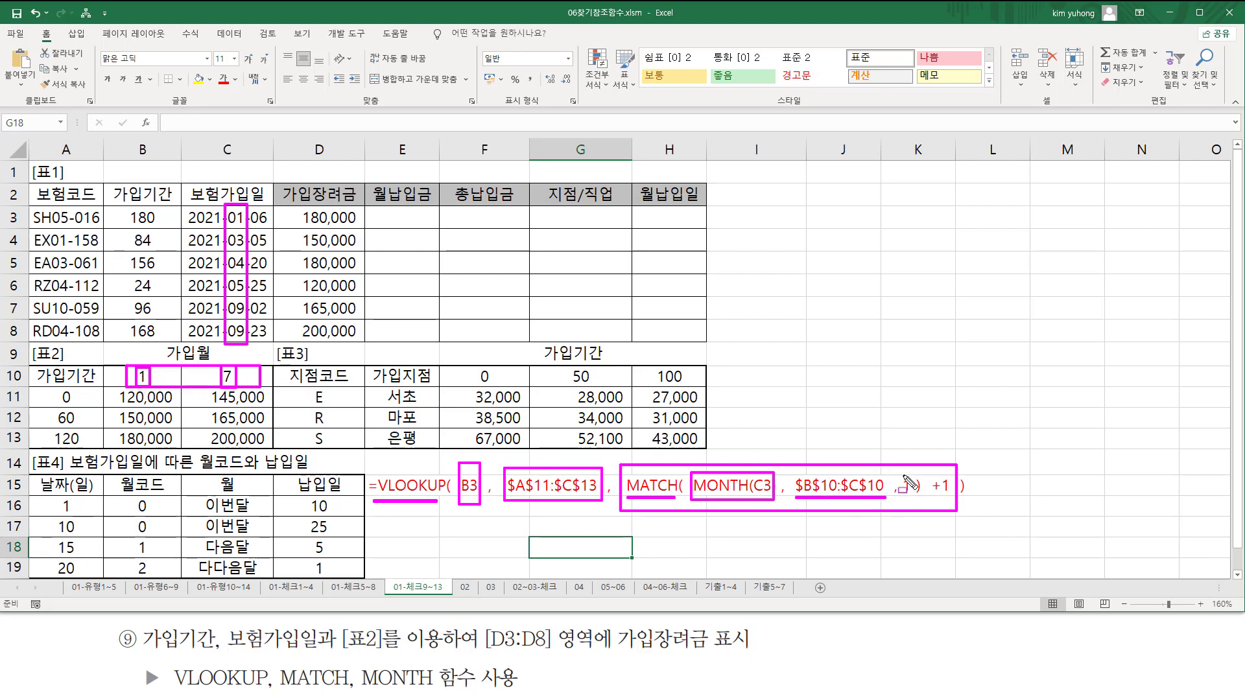
{"action": "left_click_drag", "start_coordinate": [900, 473], "coordinate": [914, 499]}
{"action": "mouse_move", "coordinate": [37, 391]}
{"action": "left_mouse_down"}
{"action": "mouse_move", "coordinate": [118, 439]}
{"action": "mouse_move", "coordinate": [268, 450]}
{"action": "left_mouse_up"}
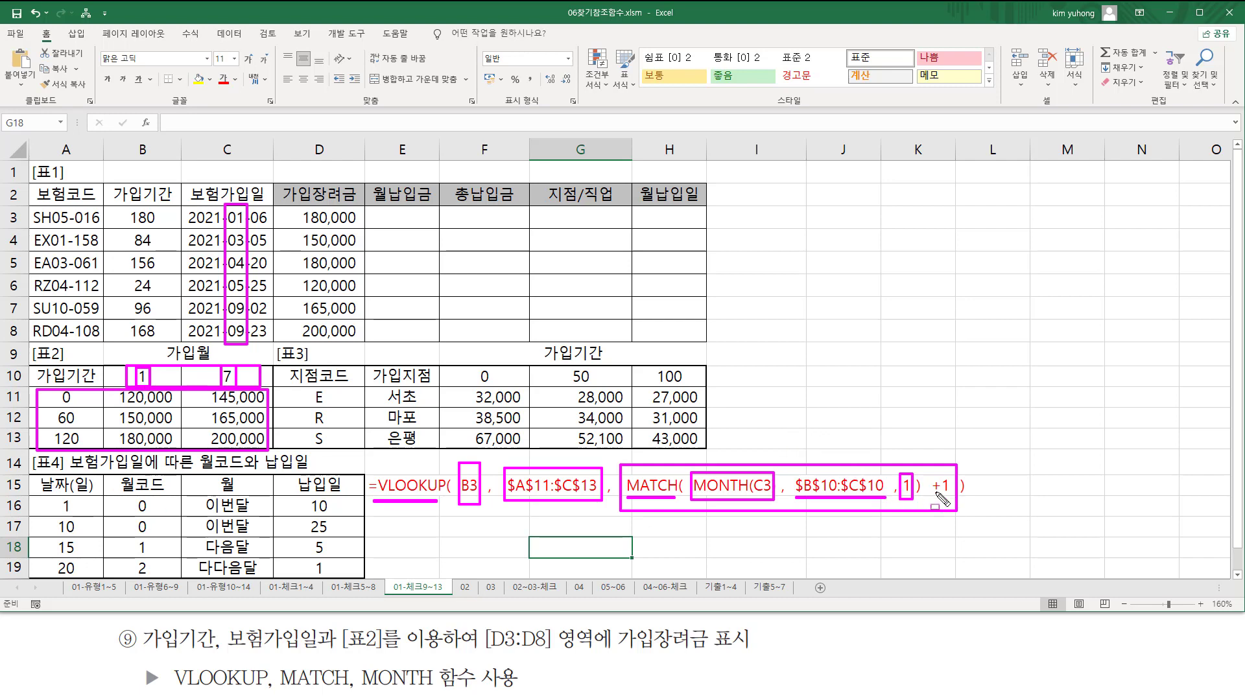
{"action": "mouse_move", "coordinate": [929, 497]}
{"action": "left_mouse_down"}
{"action": "mouse_move", "coordinate": [952, 493]}
{"action": "mouse_move", "coordinate": [929, 478]}
{"action": "mouse_move", "coordinate": [952, 480]}
{"action": "left_mouse_up"}
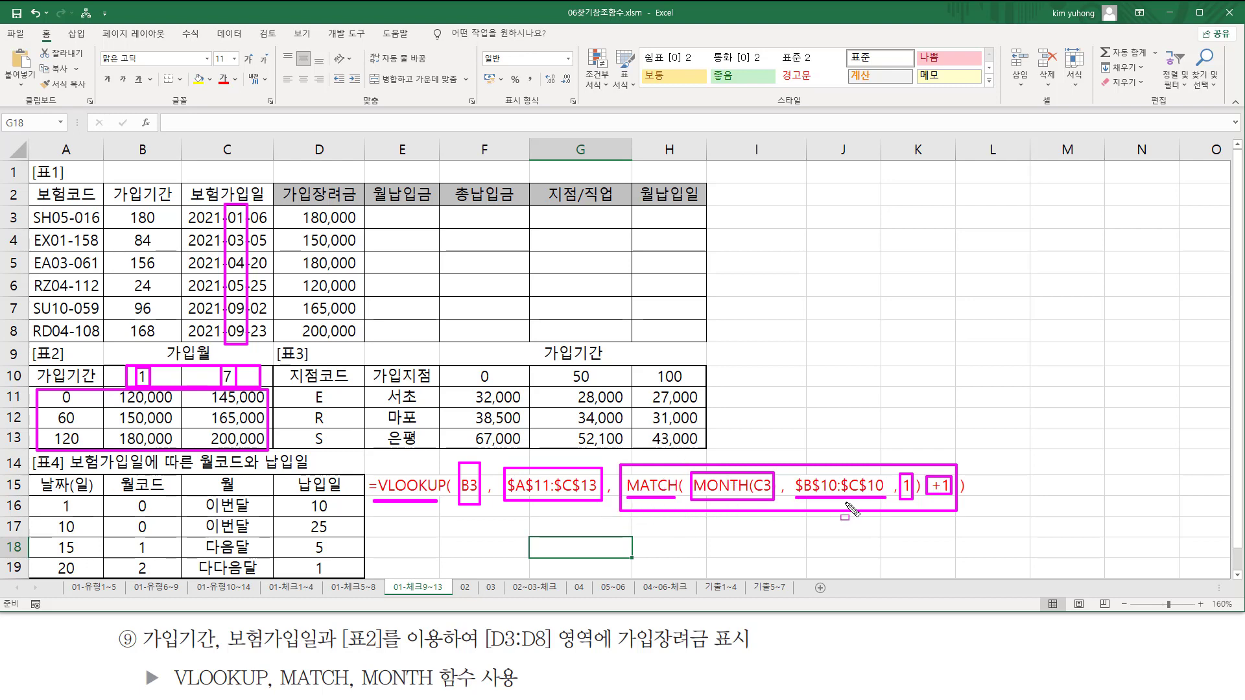
{"action": "key", "text": "Escape"}
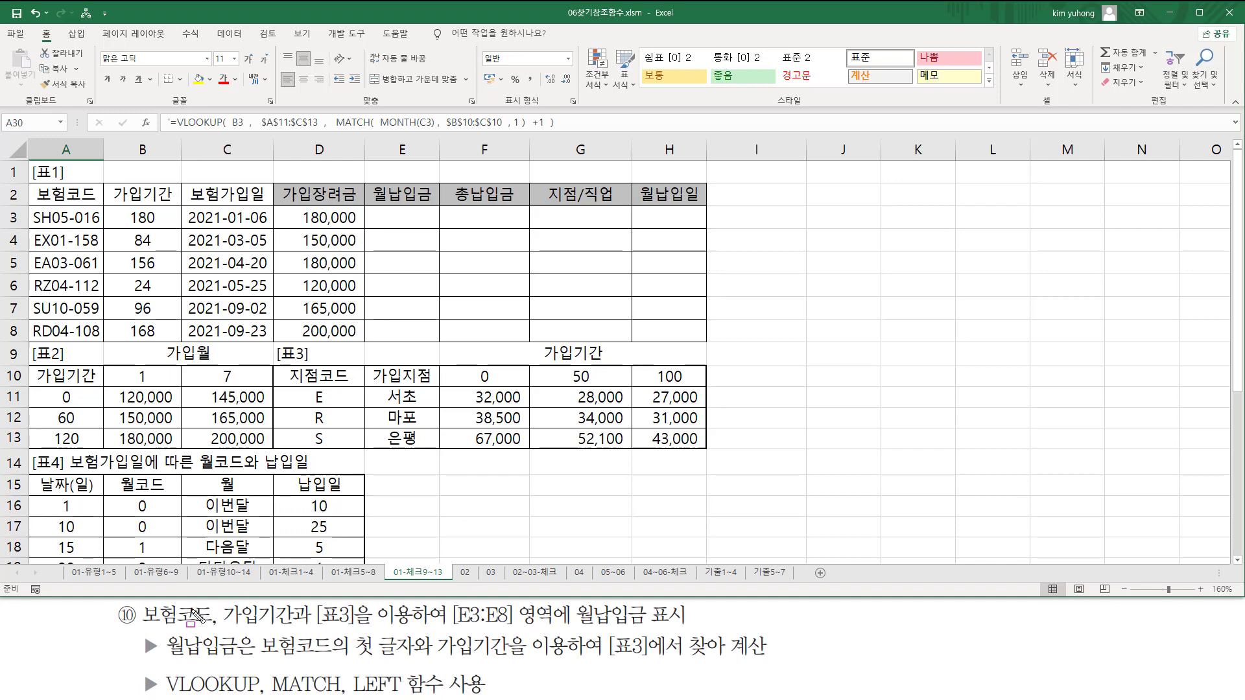
- Read task ⑩ on the 월납입금 for E3:E8 and examine 보험코드, 가입기간 and the codes, period headers and amounts of [표3]
{"action": "mouse_move", "coordinate": [142, 628]}
{"action": "left_mouse_down"}
{"action": "mouse_move", "coordinate": [420, 628]}
{"action": "mouse_move", "coordinate": [513, 603]}
{"action": "mouse_move", "coordinate": [545, 627]}
{"action": "mouse_move", "coordinate": [644, 628]}
{"action": "mouse_move", "coordinate": [648, 604]}
{"action": "left_mouse_up"}
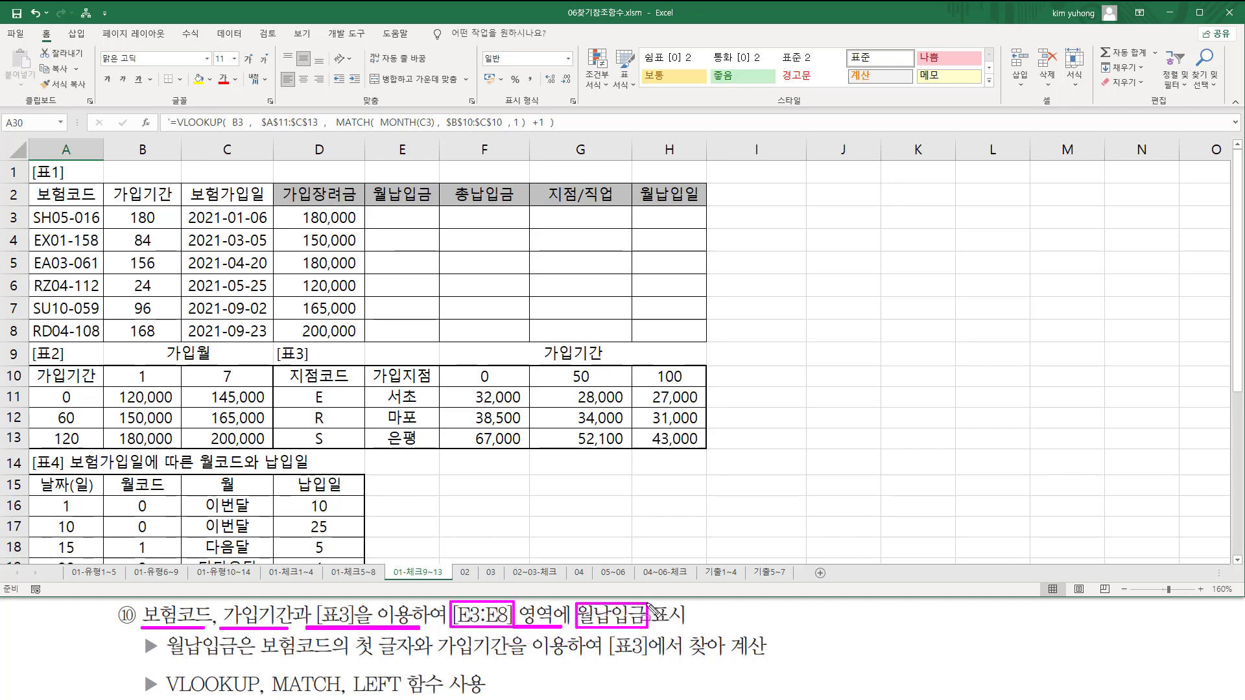
{"action": "mouse_move", "coordinate": [380, 214]}
{"action": "left_mouse_down"}
{"action": "mouse_move", "coordinate": [417, 332]}
{"action": "mouse_move", "coordinate": [430, 335]}
{"action": "left_mouse_up"}
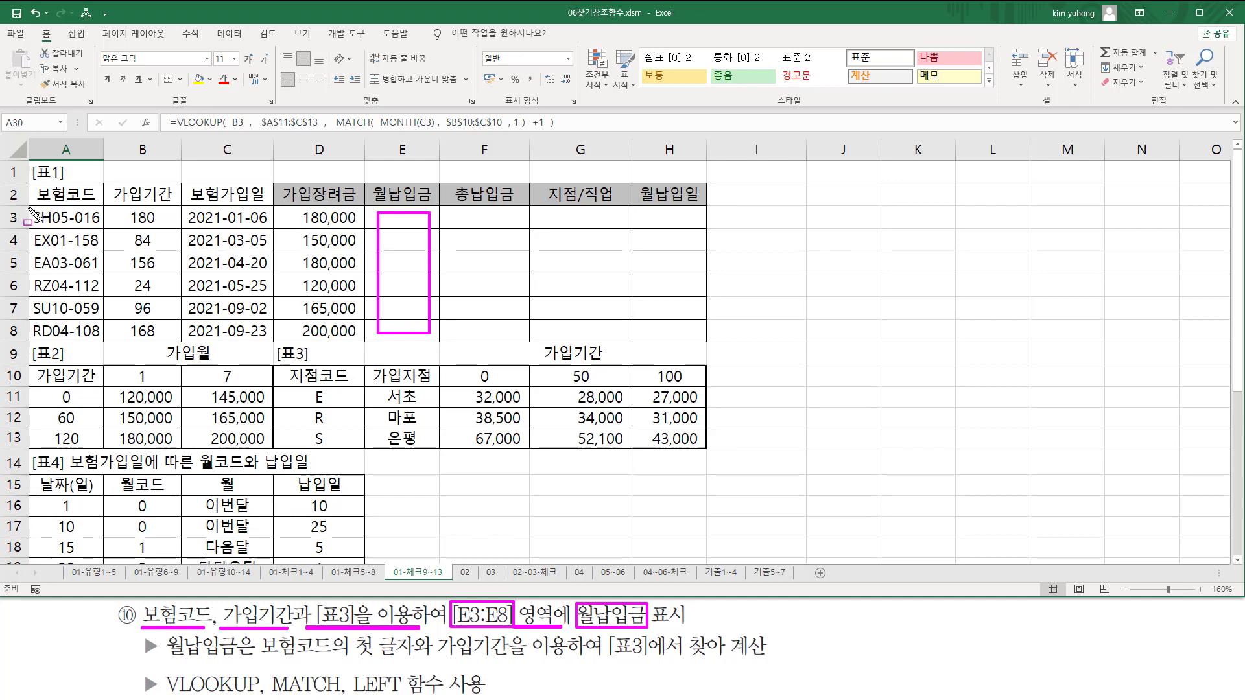
{"action": "left_click_drag", "start_coordinate": [29, 209], "coordinate": [102, 344]}
{"action": "left_click_drag", "start_coordinate": [120, 200], "coordinate": [175, 341]}
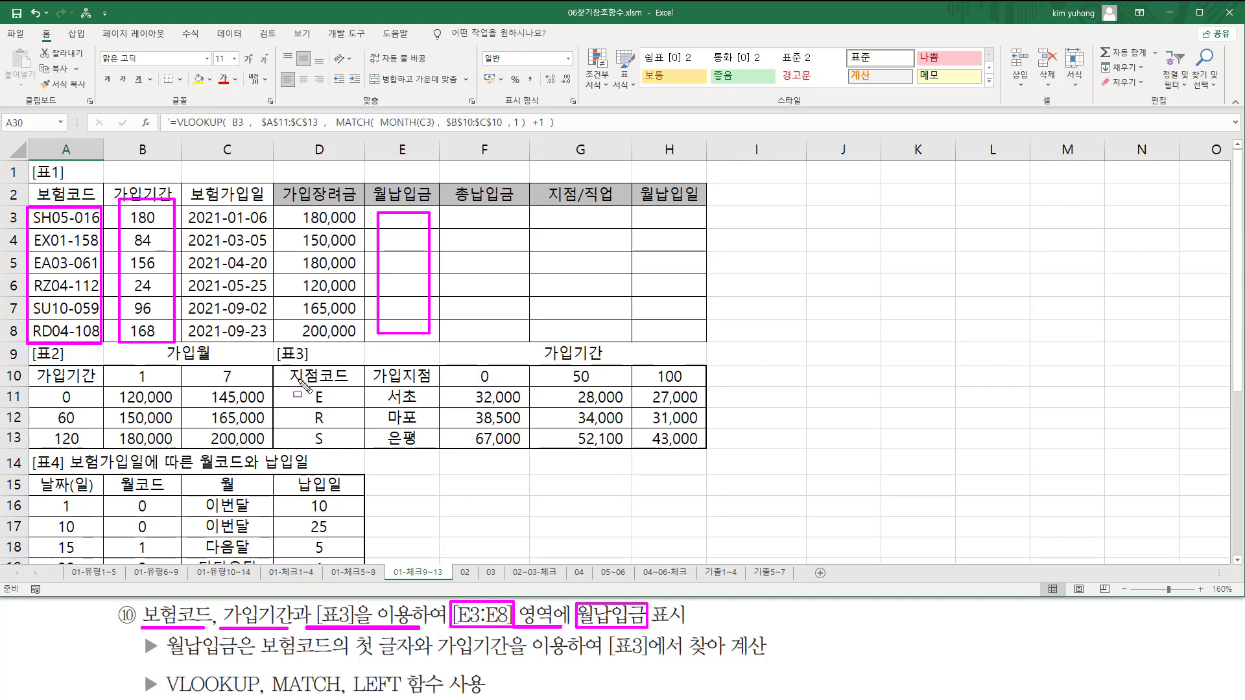
{"action": "left_click_drag", "start_coordinate": [275, 363], "coordinate": [707, 449]}
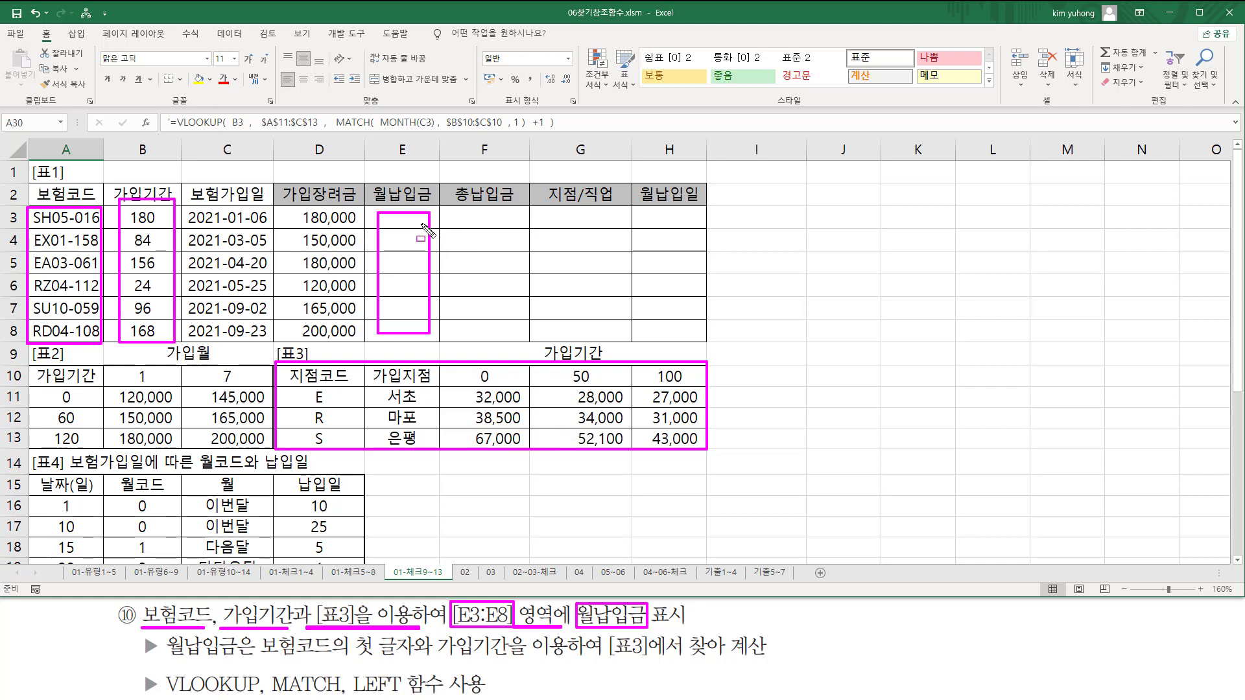
{"action": "left_click_drag", "start_coordinate": [465, 387], "coordinate": [700, 446]}
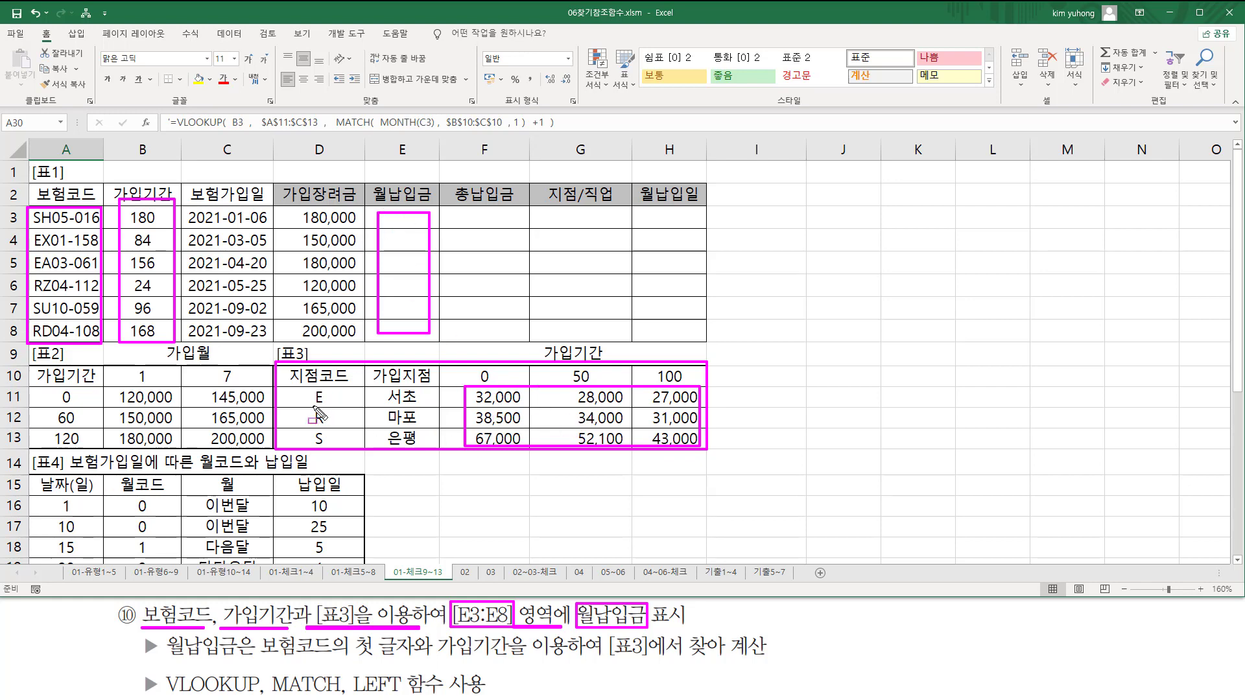
{"action": "mouse_move", "coordinate": [312, 404]}
{"action": "left_mouse_down"}
{"action": "mouse_move", "coordinate": [323, 404]}
{"action": "mouse_move", "coordinate": [328, 442]}
{"action": "left_mouse_up"}
{"action": "left_click_drag", "start_coordinate": [479, 369], "coordinate": [498, 384]}
{"action": "left_click_drag", "start_coordinate": [562, 362], "coordinate": [683, 382]}
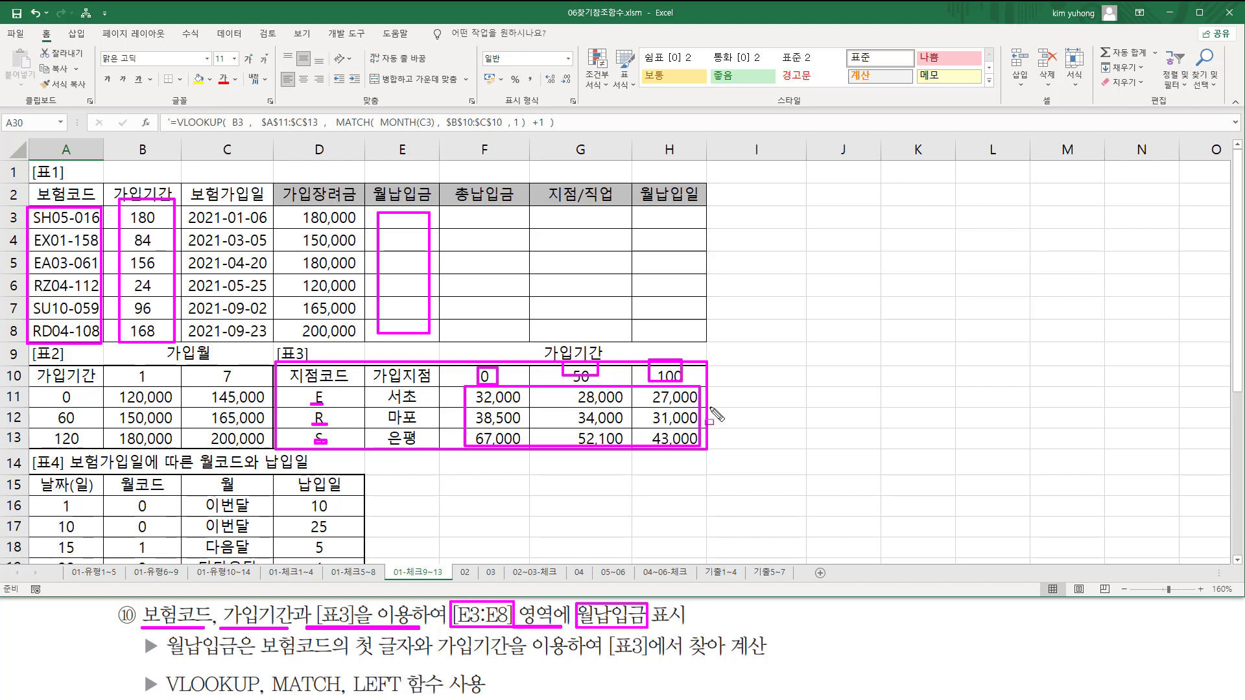
{"action": "key", "text": "e"}
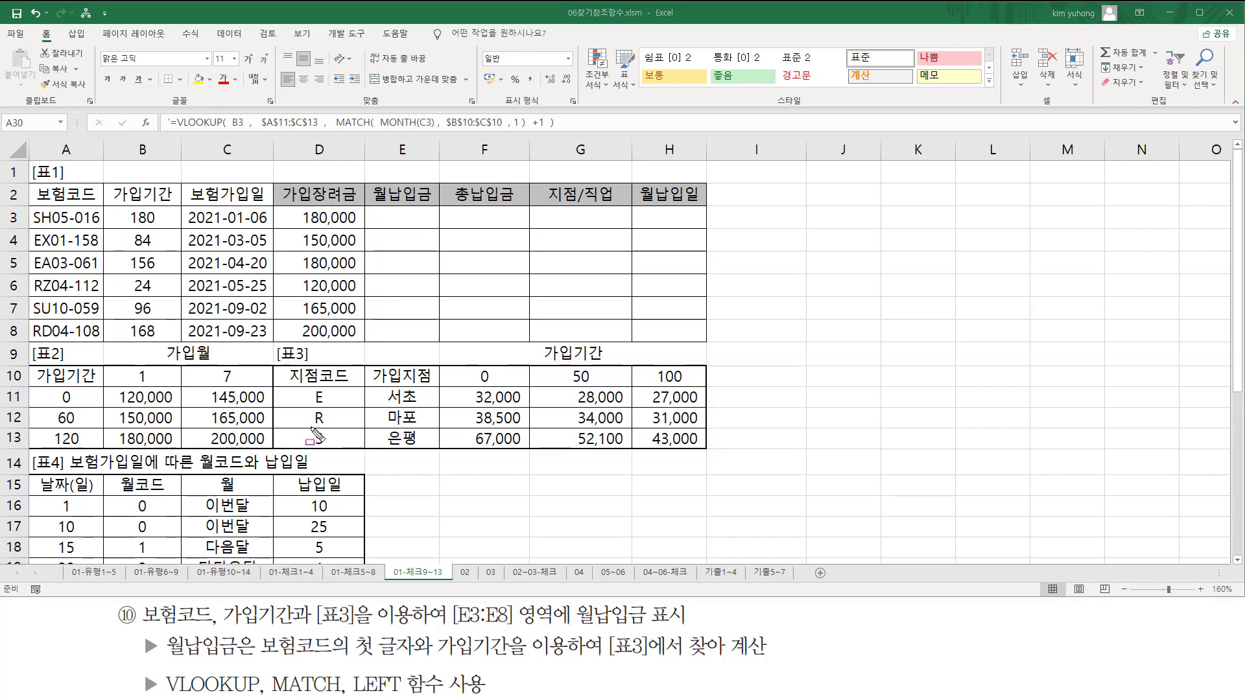
- Examine how branch code S and the 가입기간 header 100 locate an amount in [표3]
{"action": "left_click_drag", "start_coordinate": [310, 427], "coordinate": [332, 447]}
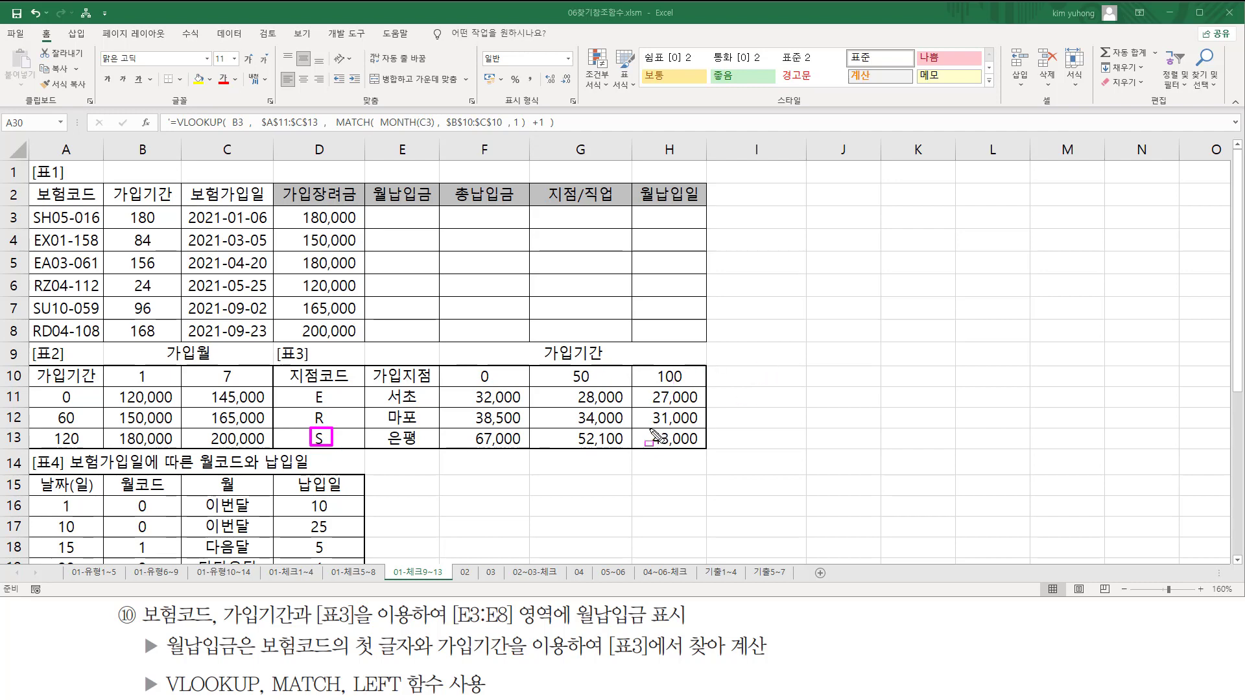
{"action": "left_click_drag", "start_coordinate": [650, 428], "coordinate": [703, 448]}
{"action": "left_click_drag", "start_coordinate": [655, 367], "coordinate": [693, 385]}
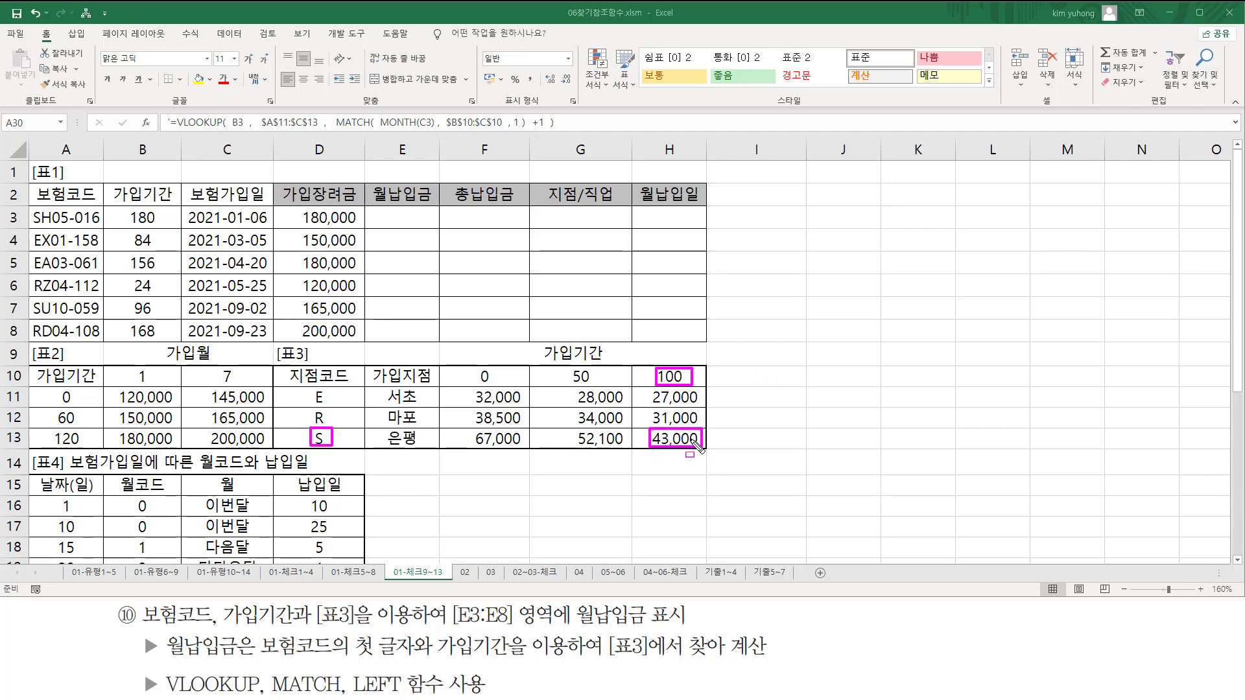
- Examine how VLOOKUP and LEFT apply to the first letters of A3:A8 and the [표3] range D11:H13 with its amount columns
{"action": "left_click_drag", "start_coordinate": [310, 388], "coordinate": [328, 408]}
{"action": "left_click_drag", "start_coordinate": [477, 368], "coordinate": [523, 408]}
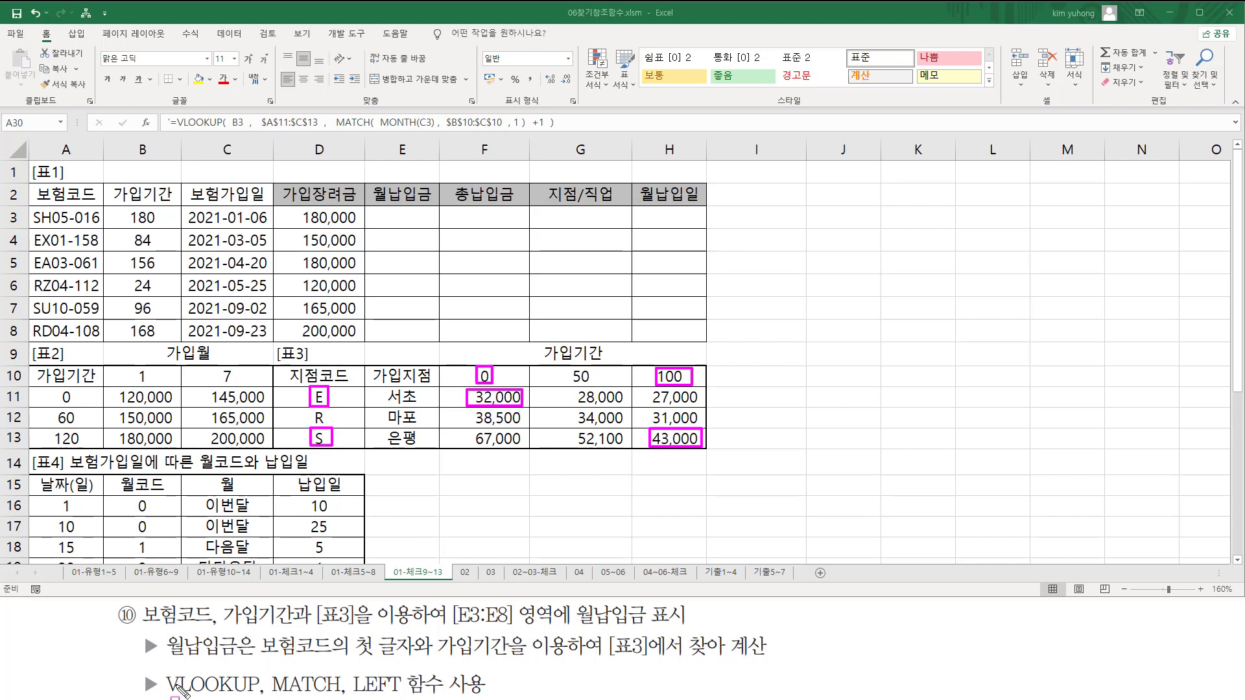
{"action": "left_click_drag", "start_coordinate": [167, 694], "coordinate": [248, 696]}
{"action": "left_click_drag", "start_coordinate": [351, 669], "coordinate": [405, 695]}
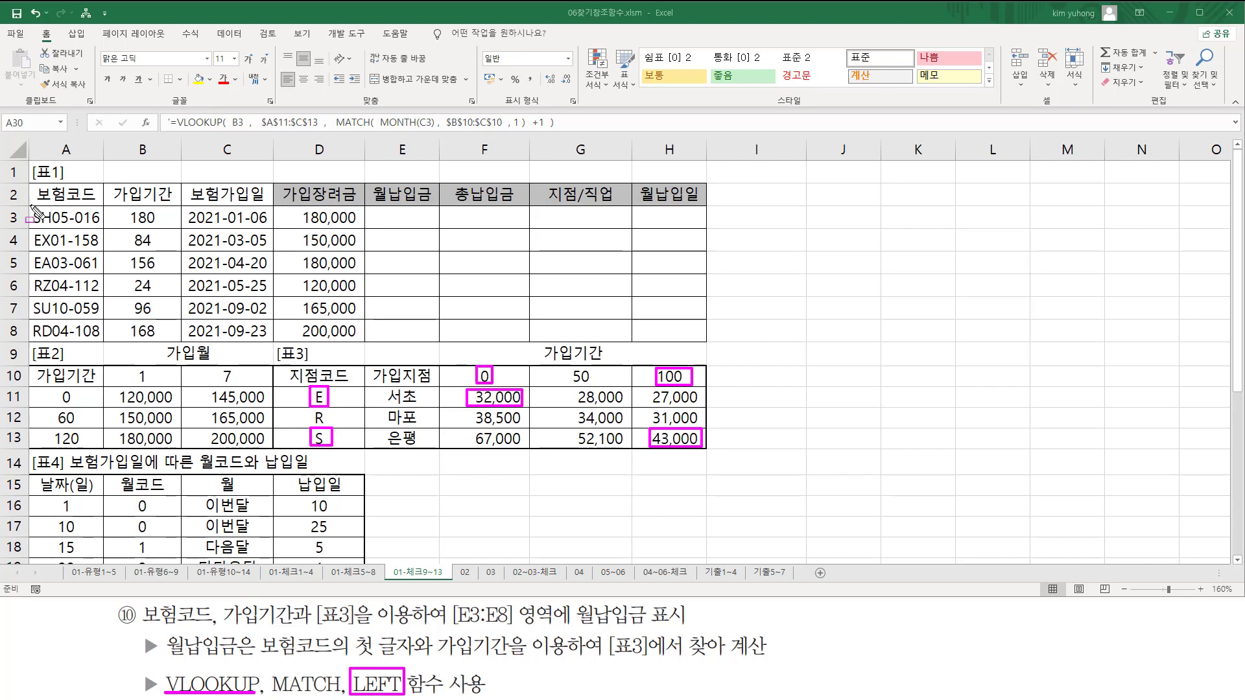
{"action": "left_click_drag", "start_coordinate": [31, 207], "coordinate": [43, 347]}
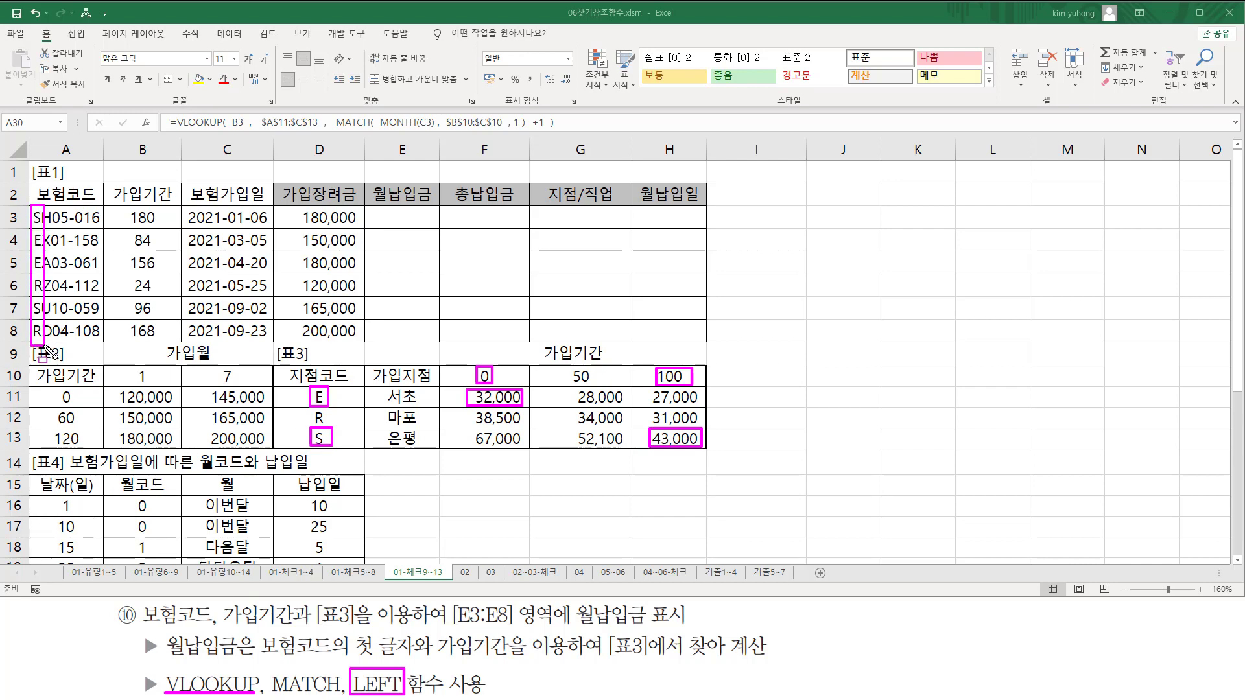
{"action": "left_click_drag", "start_coordinate": [280, 383], "coordinate": [707, 448]}
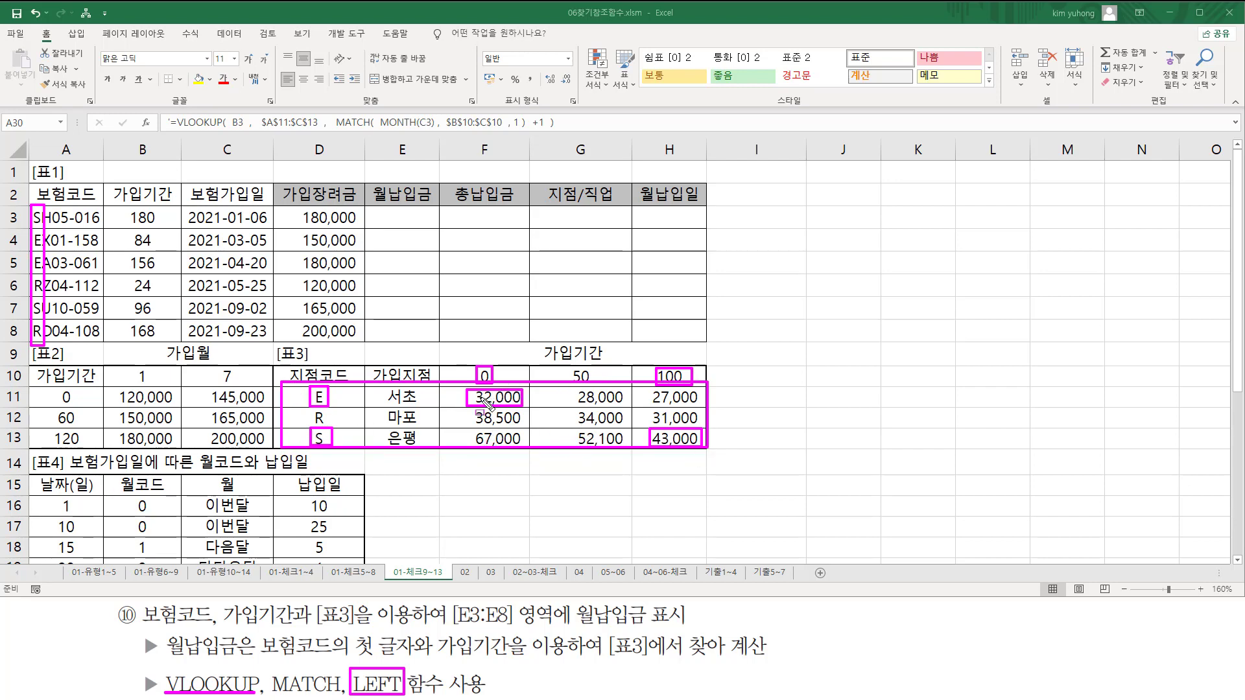
{"action": "mouse_move", "coordinate": [474, 383]}
{"action": "left_mouse_down"}
{"action": "mouse_move", "coordinate": [509, 489]}
{"action": "mouse_move", "coordinate": [510, 475]}
{"action": "left_mouse_up"}
{"action": "left_click_drag", "start_coordinate": [574, 383], "coordinate": [613, 485]}
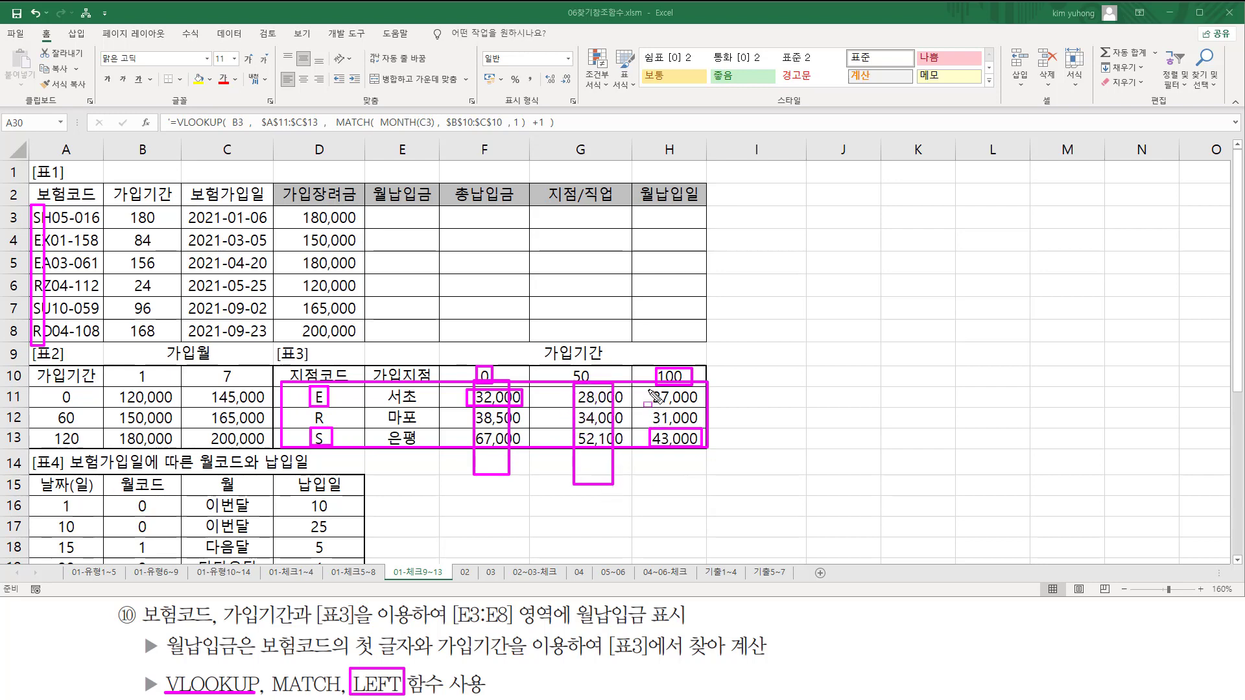
{"action": "mouse_move", "coordinate": [651, 384]}
{"action": "left_mouse_down"}
{"action": "mouse_move", "coordinate": [661, 455]}
{"action": "mouse_move", "coordinate": [689, 481]}
{"action": "left_mouse_up"}
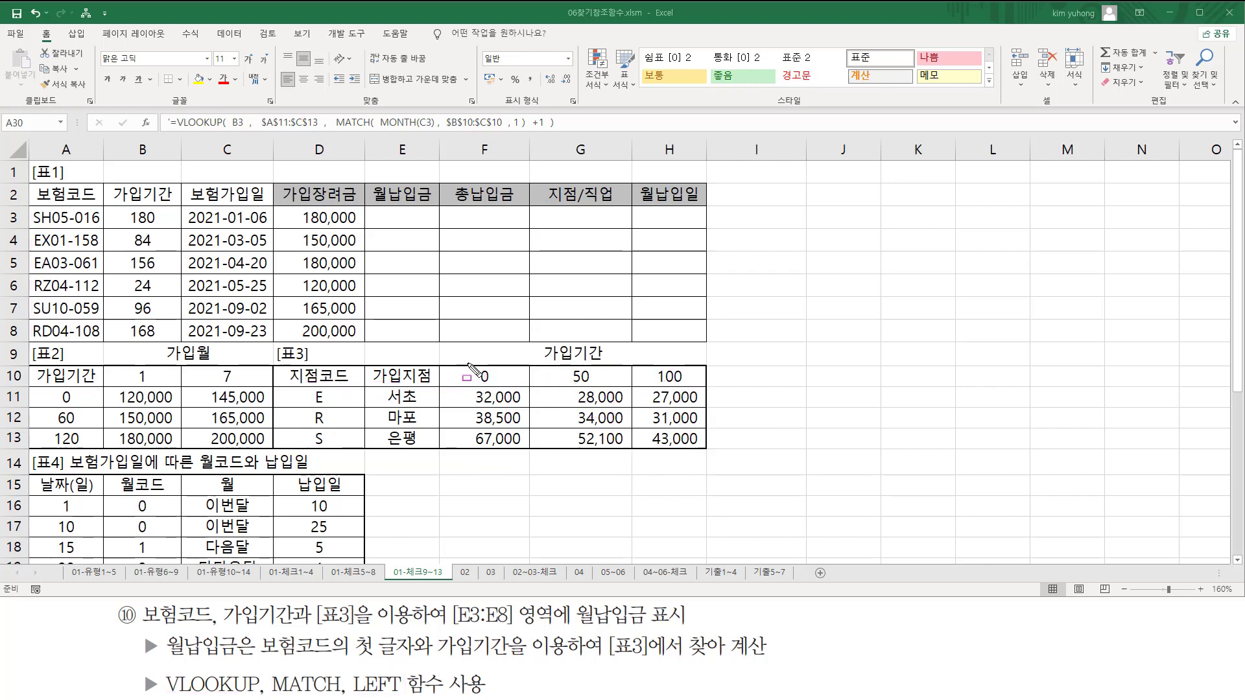
- Compare the 가입기간 values in B3:B8 with the [표3] period headers F10:H10 for use with MATCH
{"action": "mouse_move", "coordinate": [454, 366]}
{"action": "left_mouse_down"}
{"action": "mouse_move", "coordinate": [453, 388]}
{"action": "mouse_move", "coordinate": [689, 390]}
{"action": "left_mouse_up"}
{"action": "mouse_move", "coordinate": [123, 204]}
{"action": "left_mouse_down"}
{"action": "mouse_move", "coordinate": [165, 343]}
{"action": "mouse_move", "coordinate": [177, 207]}
{"action": "left_mouse_up"}
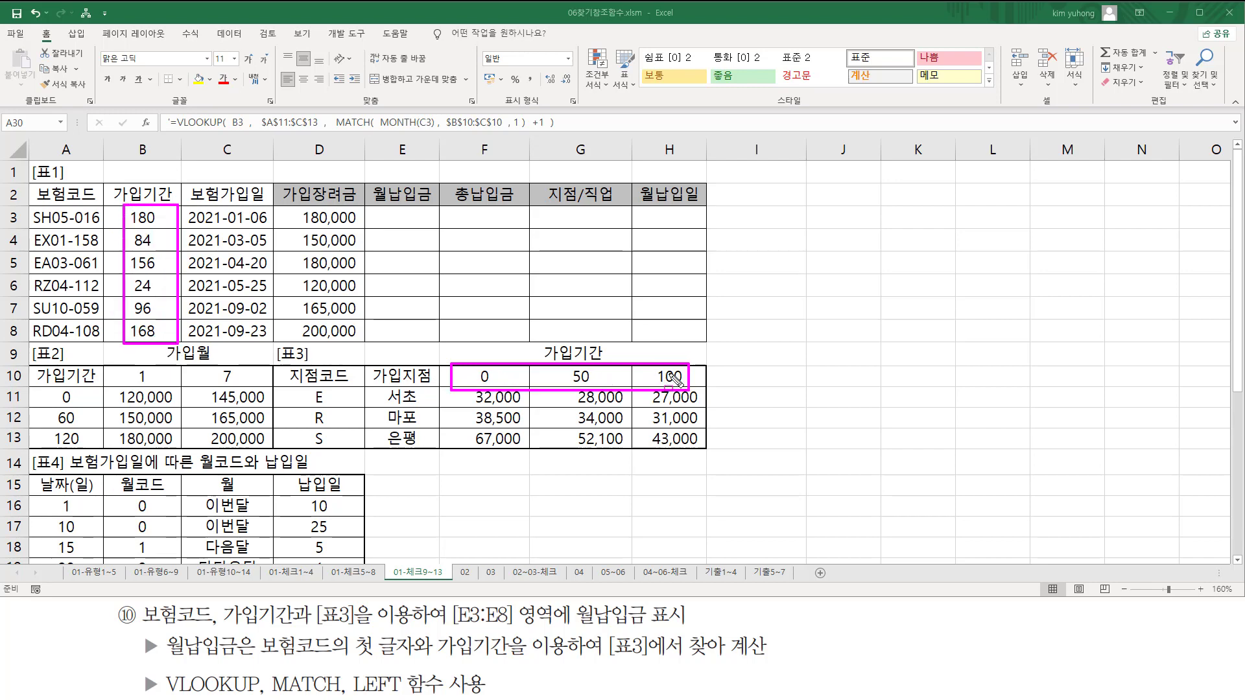
{"action": "left_click_drag", "start_coordinate": [132, 225], "coordinate": [159, 225]}
{"action": "mouse_move", "coordinate": [134, 247]}
{"action": "left_mouse_down"}
{"action": "mouse_move", "coordinate": [154, 248]}
{"action": "mouse_move", "coordinate": [171, 271]}
{"action": "left_mouse_up"}
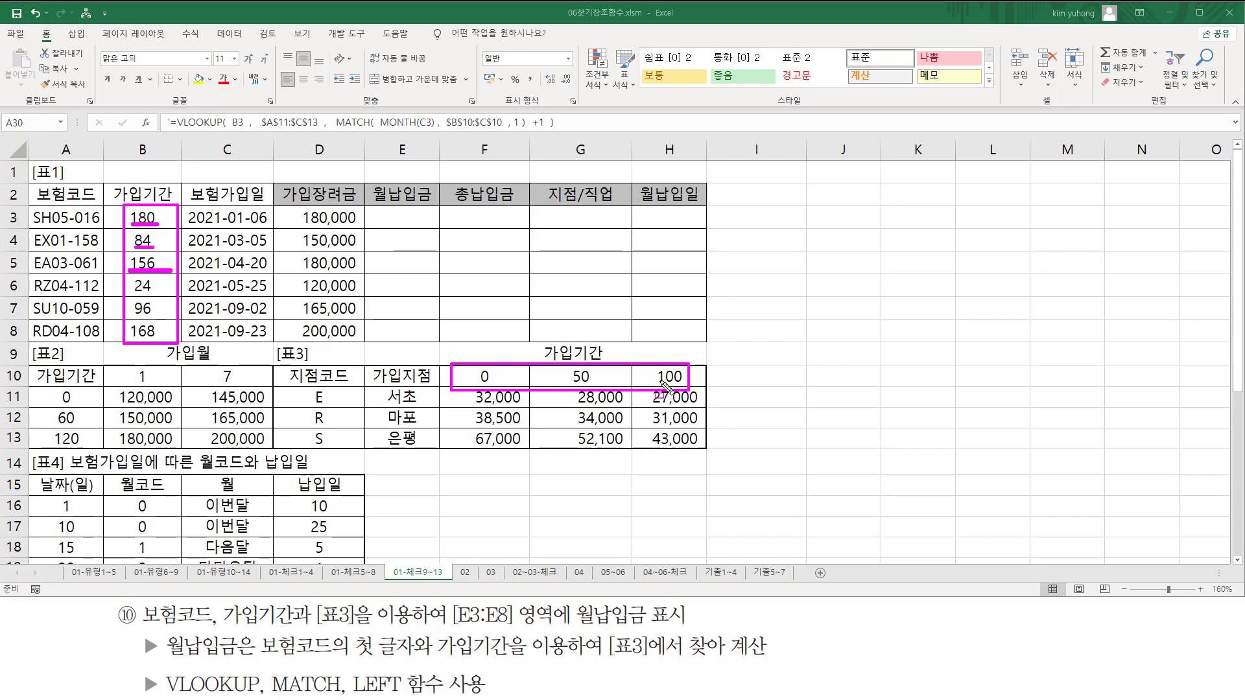
{"action": "mouse_move", "coordinate": [270, 669]}
{"action": "left_mouse_down"}
{"action": "mouse_move", "coordinate": [285, 692]}
{"action": "mouse_move", "coordinate": [338, 694]}
{"action": "left_mouse_up"}
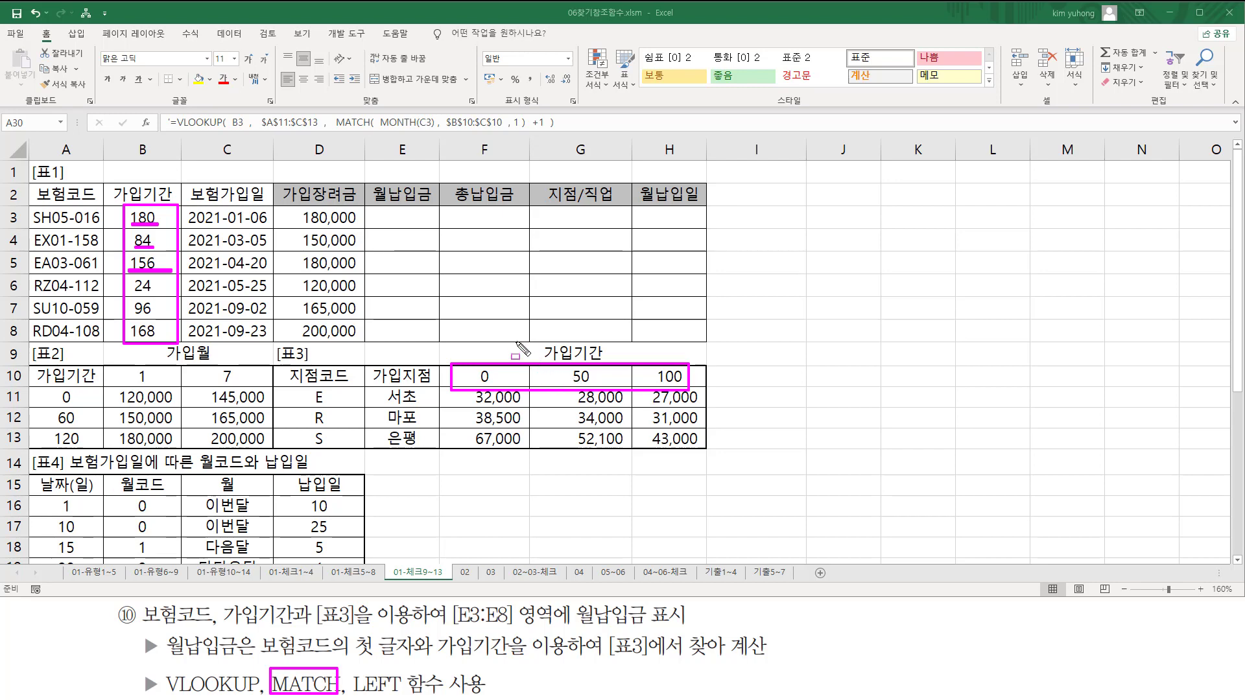
{"action": "key", "text": "Escape"}
- Enter =MATCH( B3 , $F$10:$H$10 , 1 ) in E3 and fill it down through E8
{"action": "left_click", "coordinate": [414, 216]}
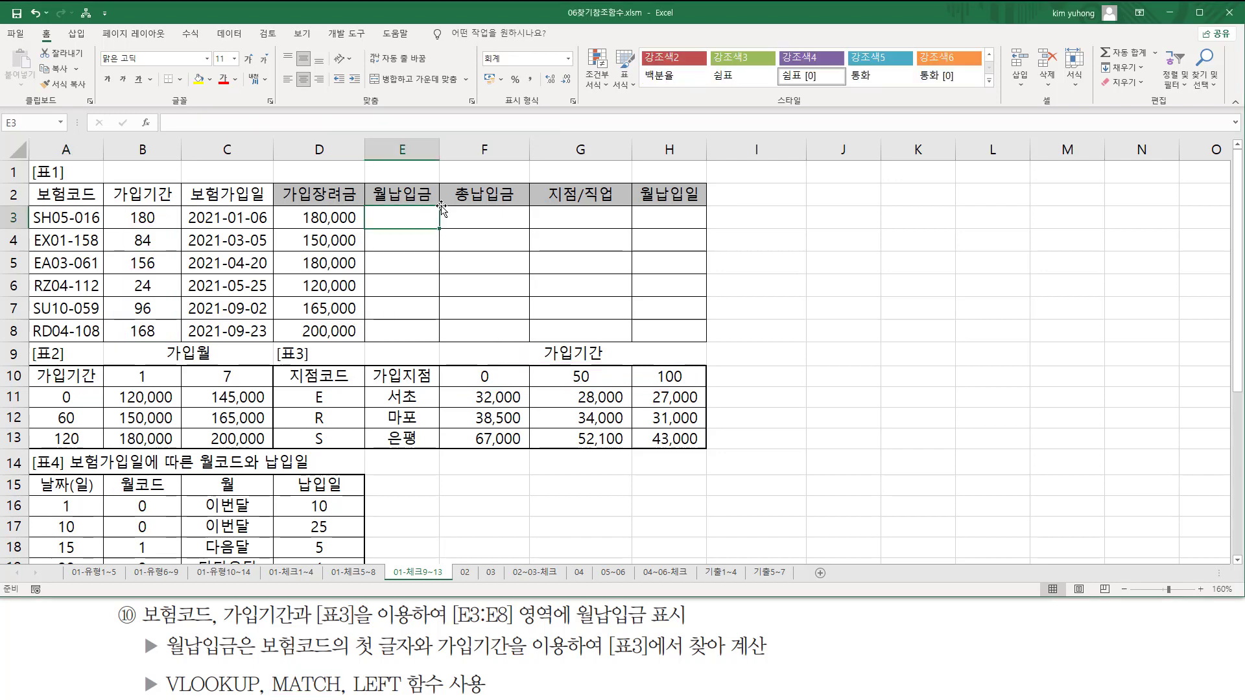
{"action": "type", "text": "=mat"}
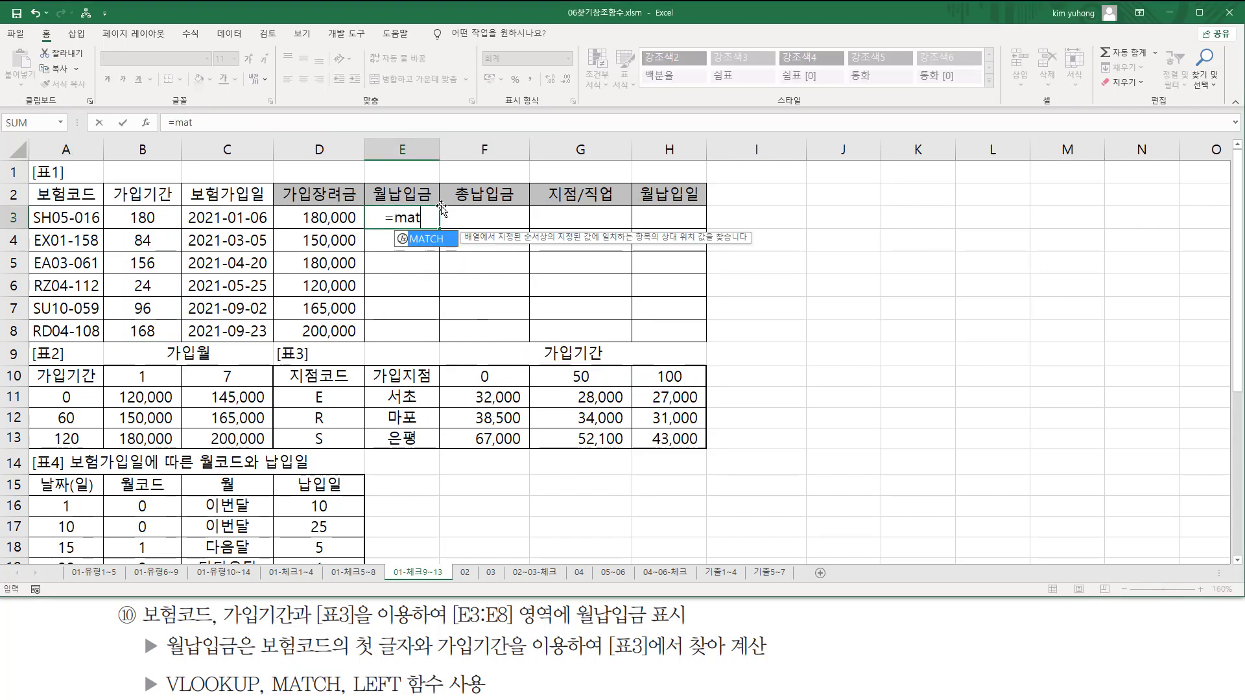
{"action": "key", "text": "Tab"}
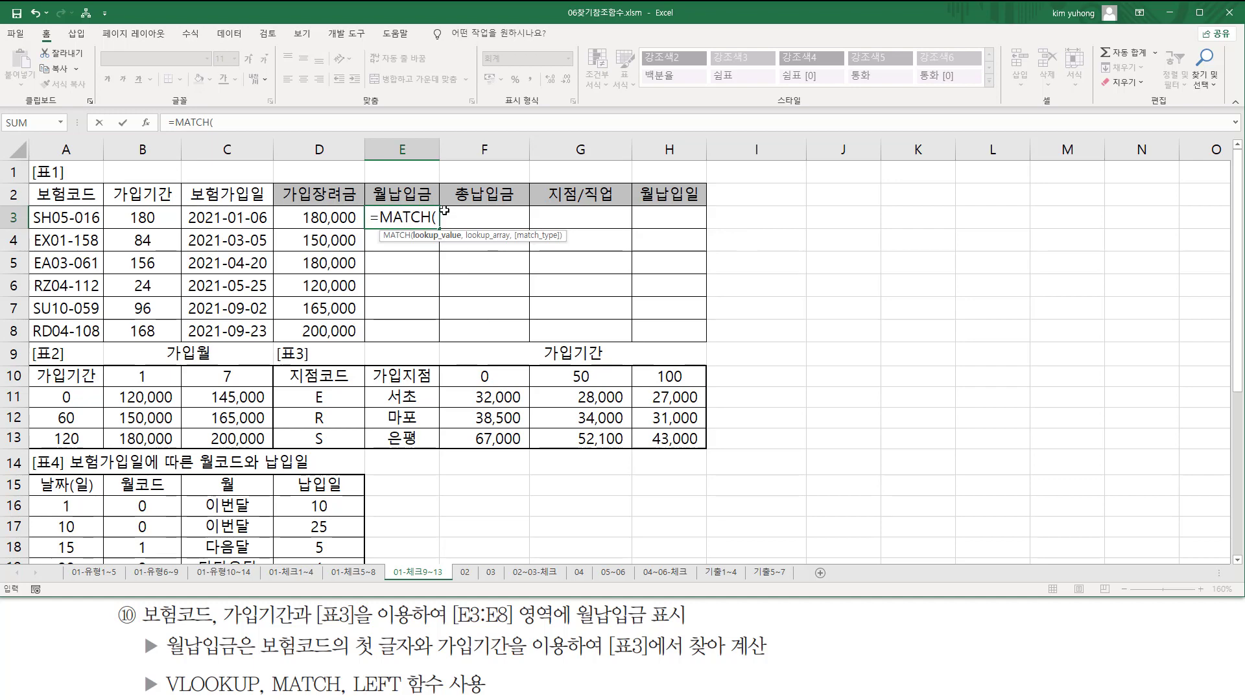
{"action": "left_click", "coordinate": [151, 215]}
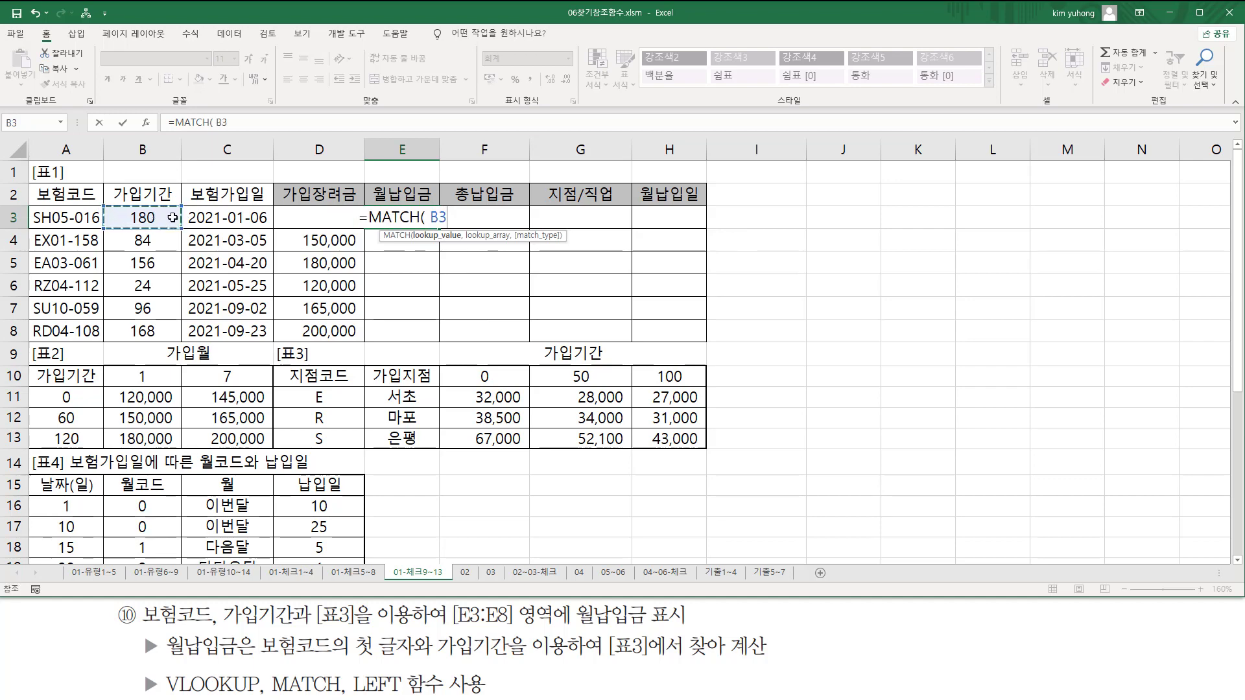
{"action": "type", "text": ","}
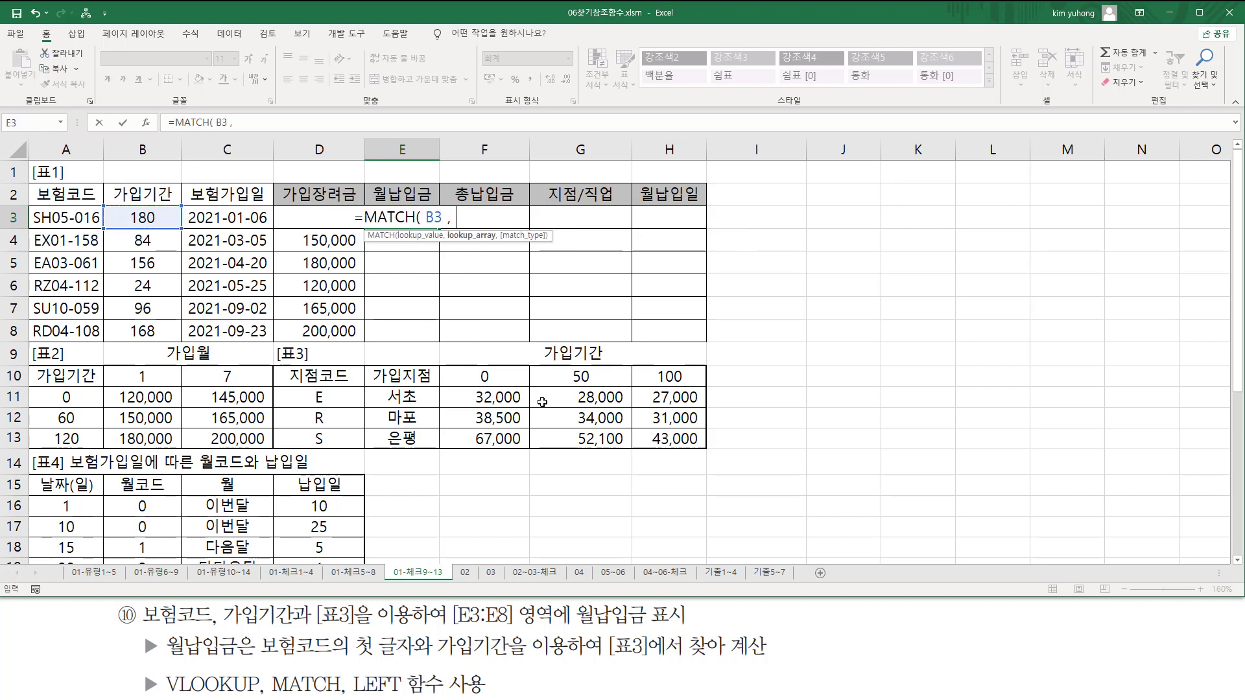
{"action": "left_click_drag", "start_coordinate": [483, 377], "coordinate": [656, 389]}
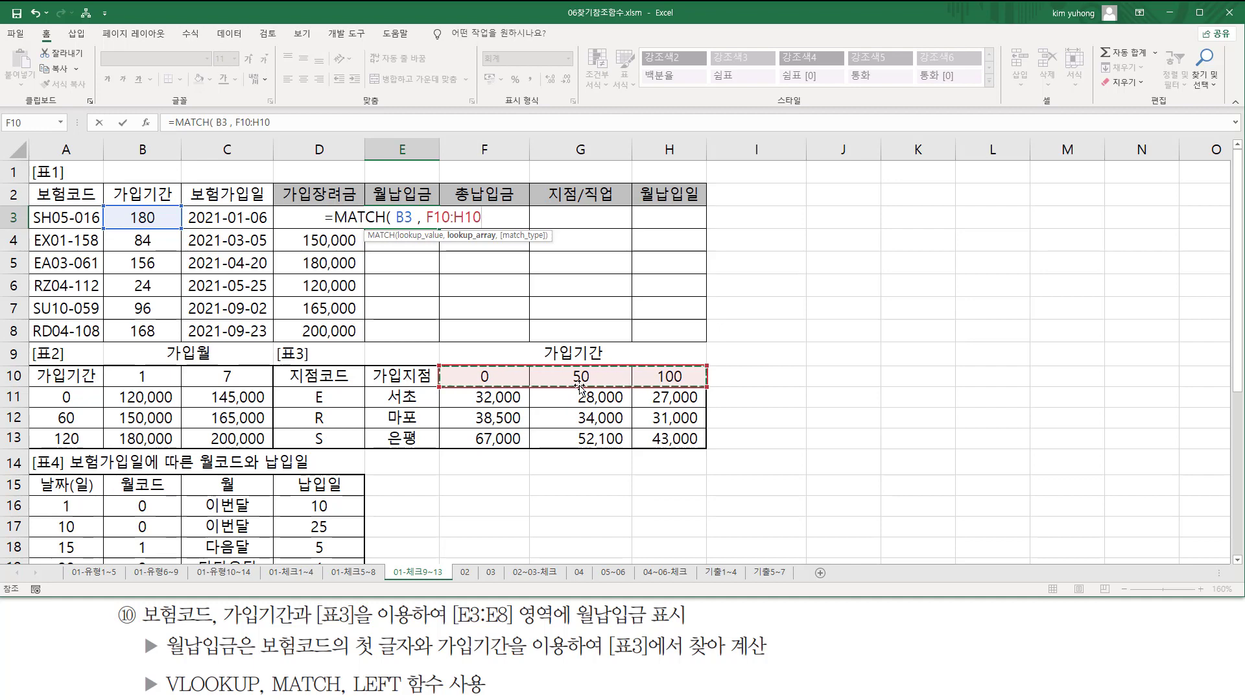
{"action": "key", "text": "F4"}
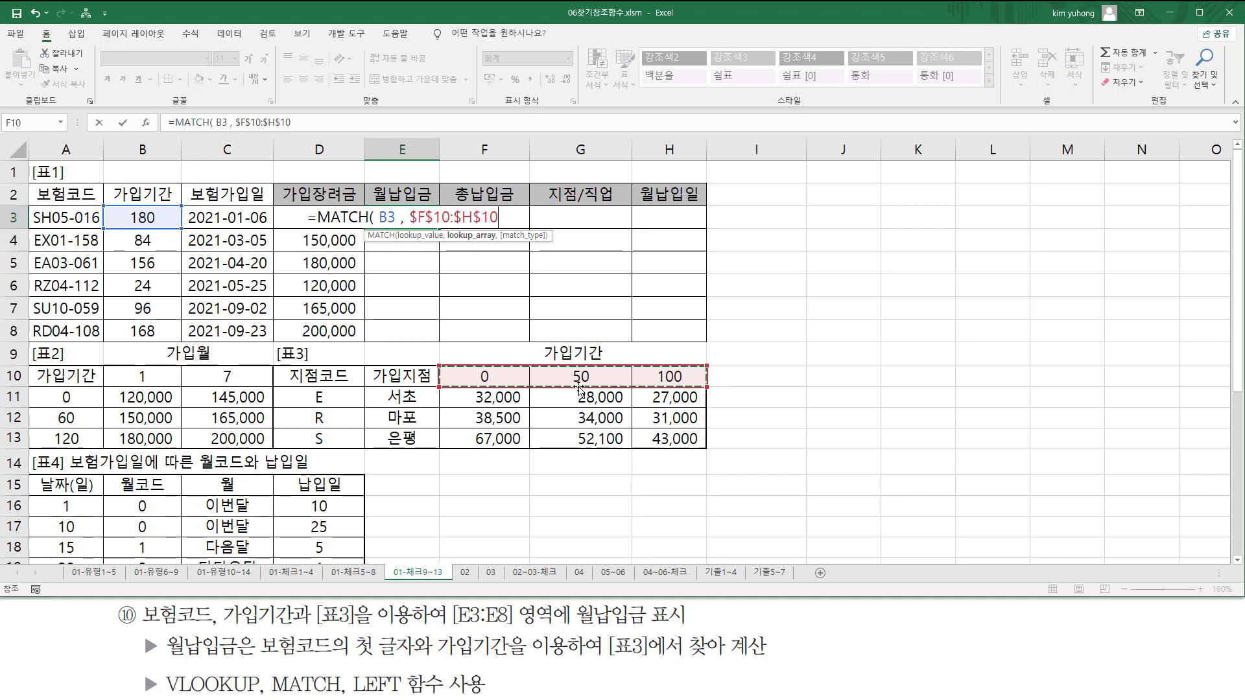
{"action": "type", "text": ","}
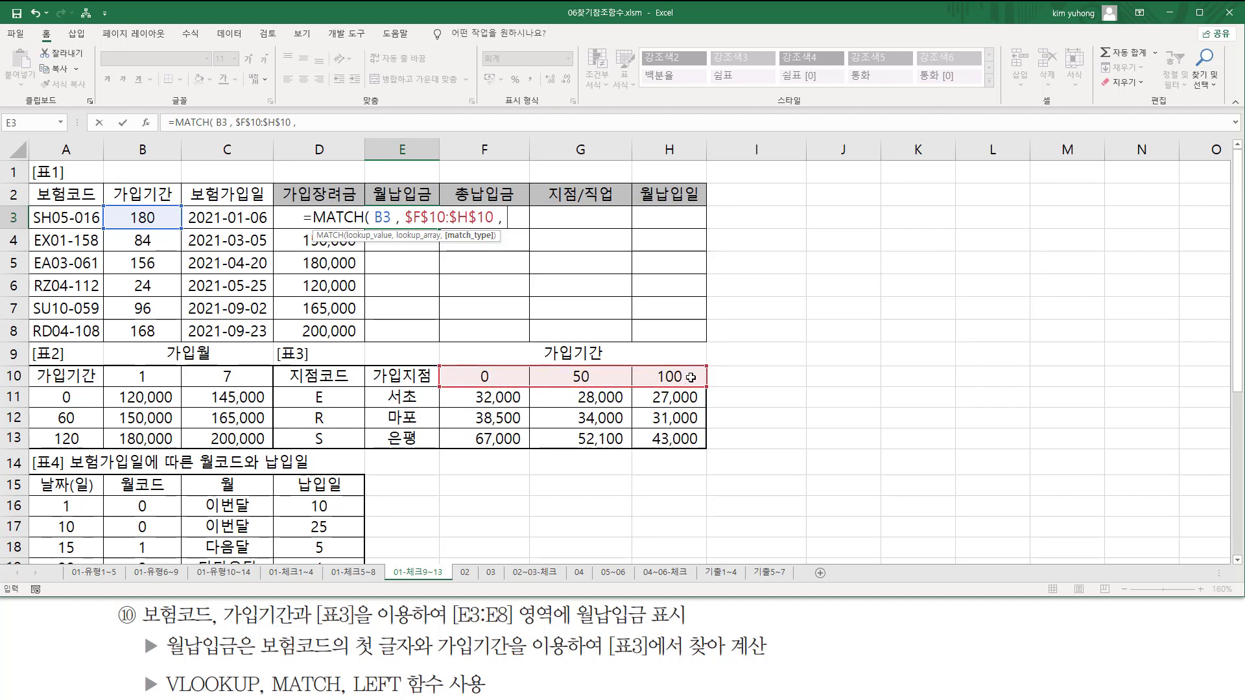
{"action": "type", "text": "1"}
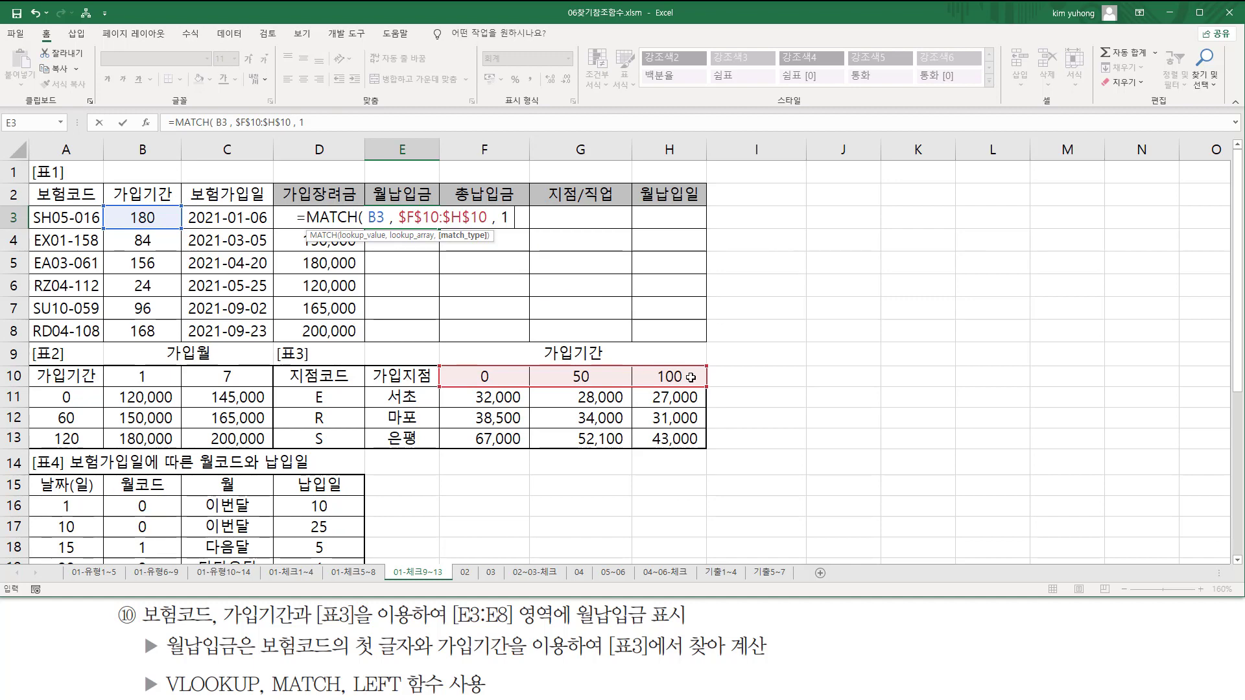
{"action": "type", "text": " )"}
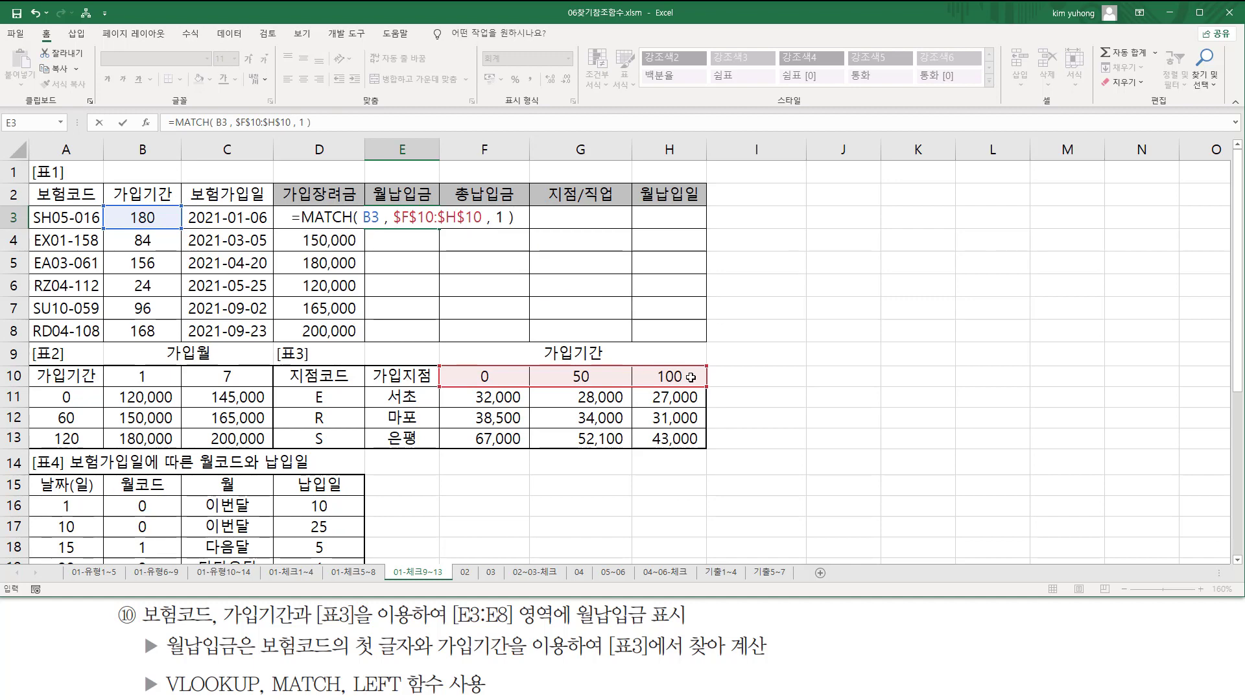
{"action": "key", "text": "Return"}
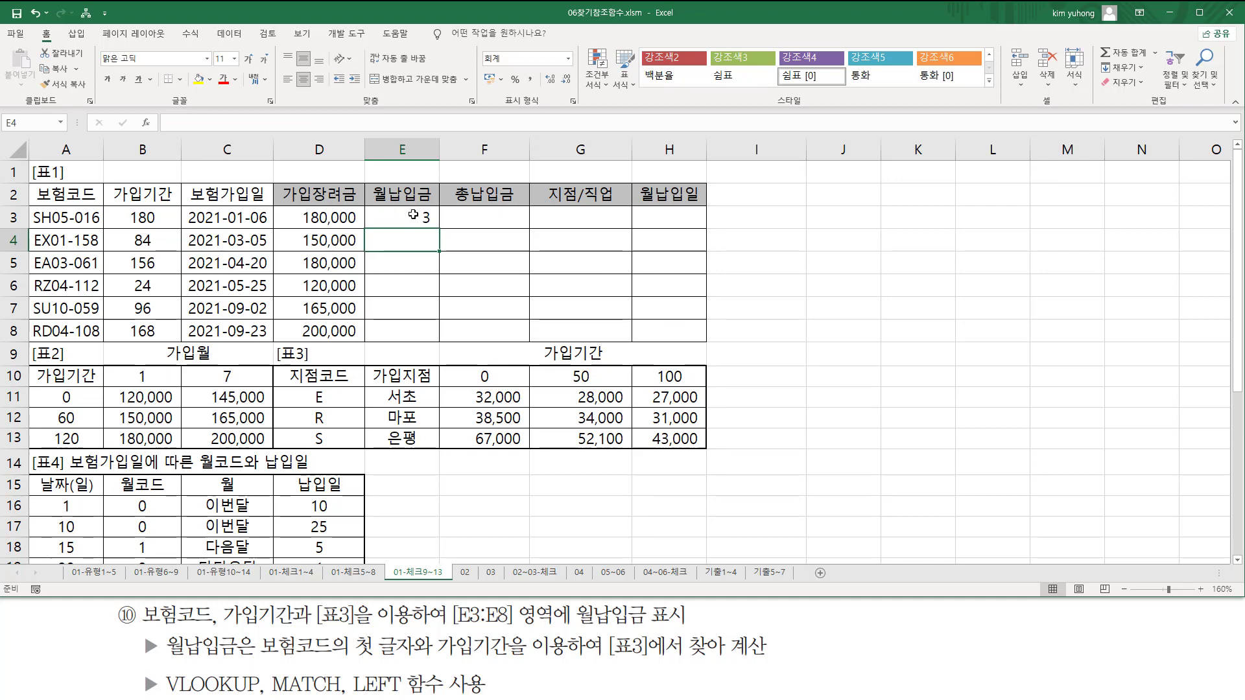
{"action": "left_click", "coordinate": [434, 222]}
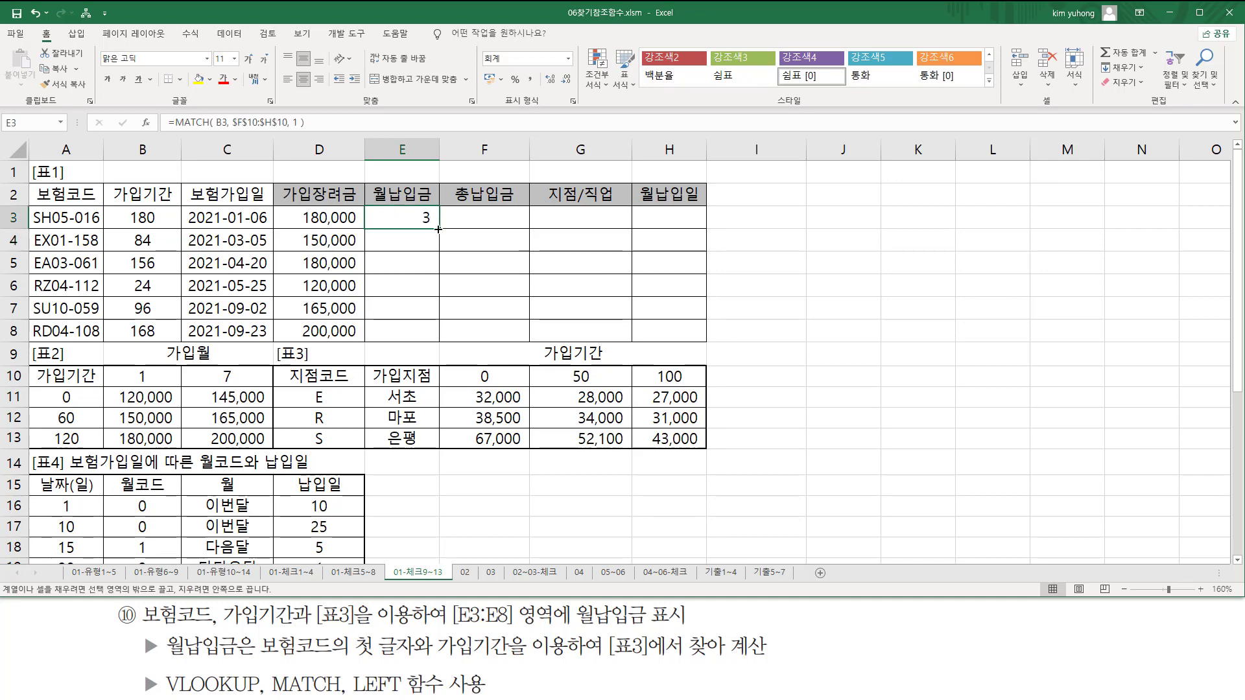
{"action": "left_click_drag", "start_coordinate": [439, 228], "coordinate": [434, 338]}
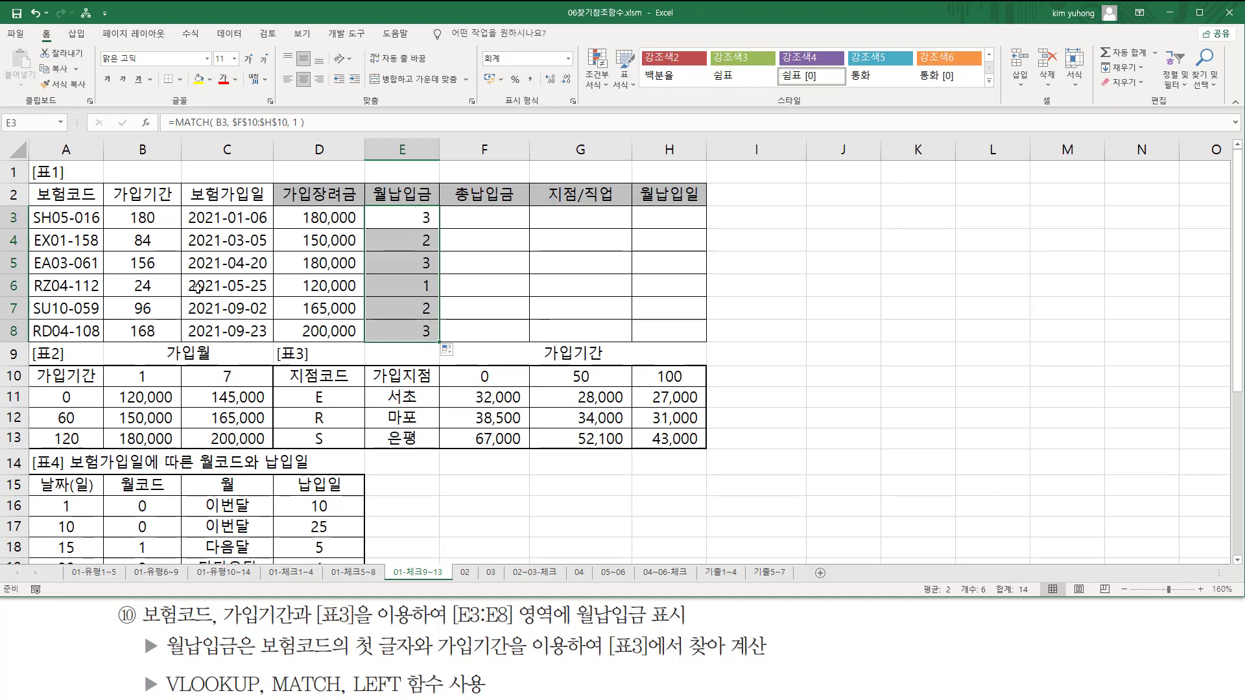
- Check the MATCH results in E3:E6 row by row against the 가입기간 values in column B and the headers F10:H10
{"action": "left_click_drag", "start_coordinate": [128, 209], "coordinate": [159, 225]}
{"action": "left_click_drag", "start_coordinate": [652, 366], "coordinate": [691, 386]}
{"action": "mouse_move", "coordinate": [444, 359]}
{"action": "left_mouse_down"}
{"action": "mouse_move", "coordinate": [477, 389]}
{"action": "mouse_move", "coordinate": [708, 391]}
{"action": "left_mouse_up"}
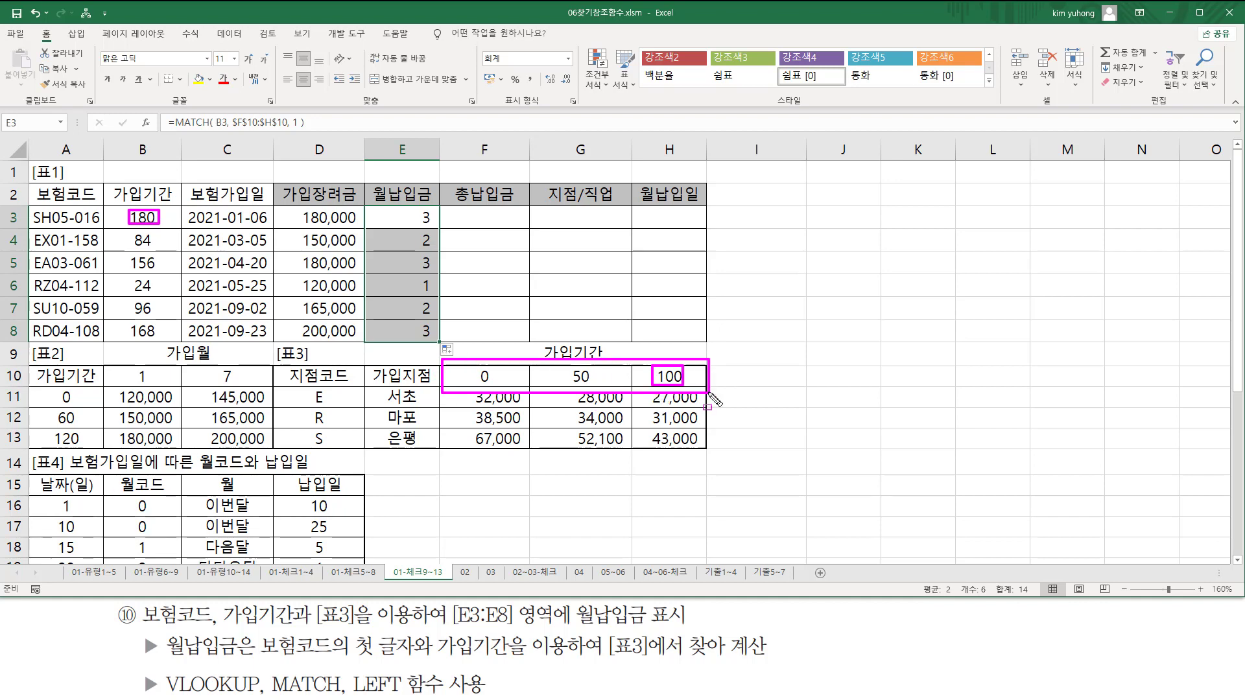
{"action": "left_click_drag", "start_coordinate": [418, 225], "coordinate": [439, 224]}
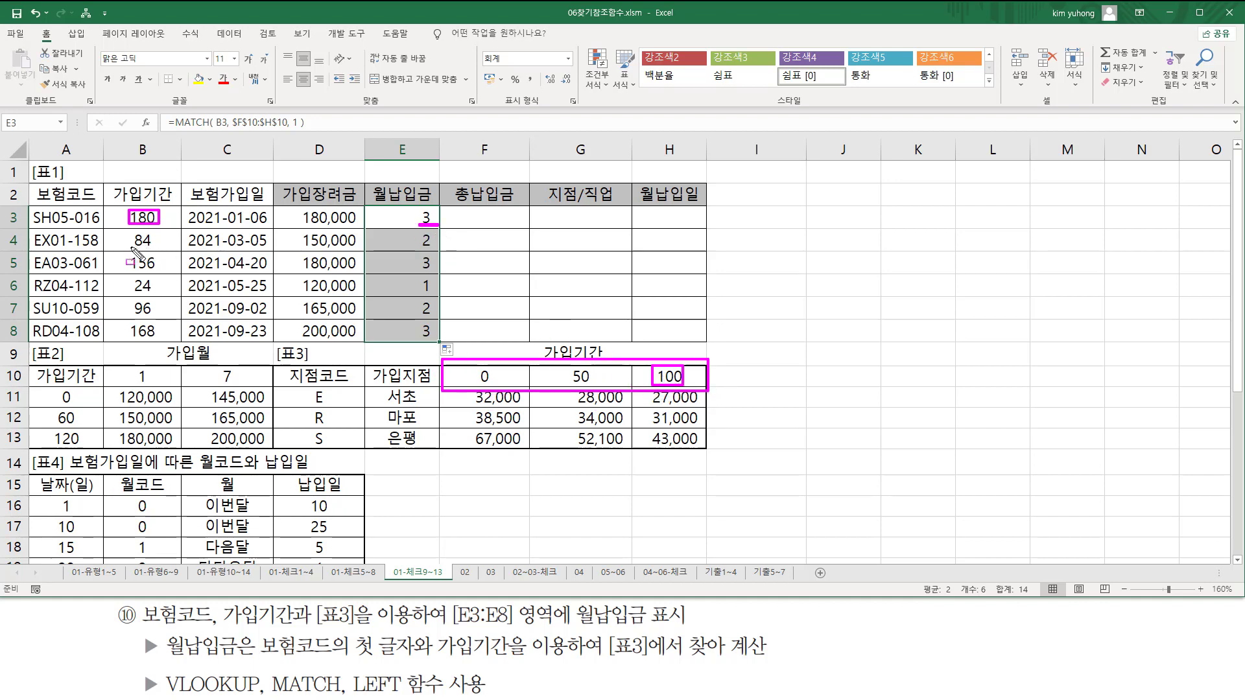
{"action": "left_click_drag", "start_coordinate": [131, 247], "coordinate": [155, 247]}
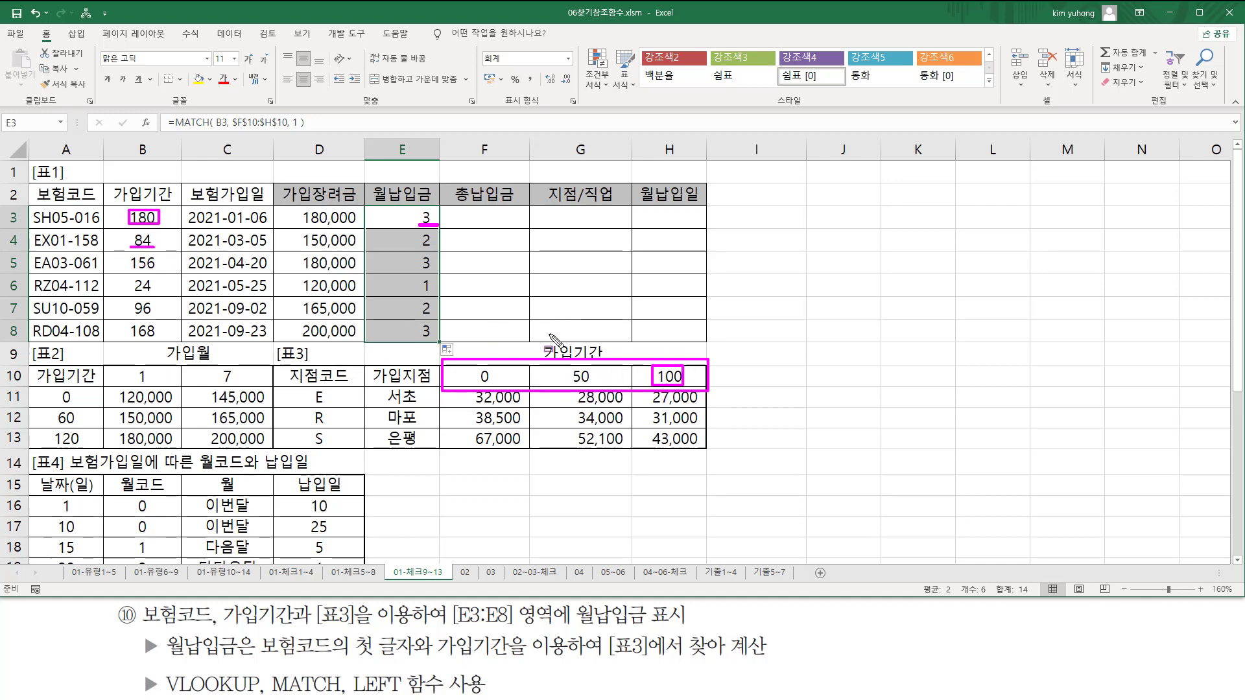
{"action": "left_click", "coordinate": [571, 366]}
{"action": "left_click_drag", "start_coordinate": [574, 372], "coordinate": [593, 387]}
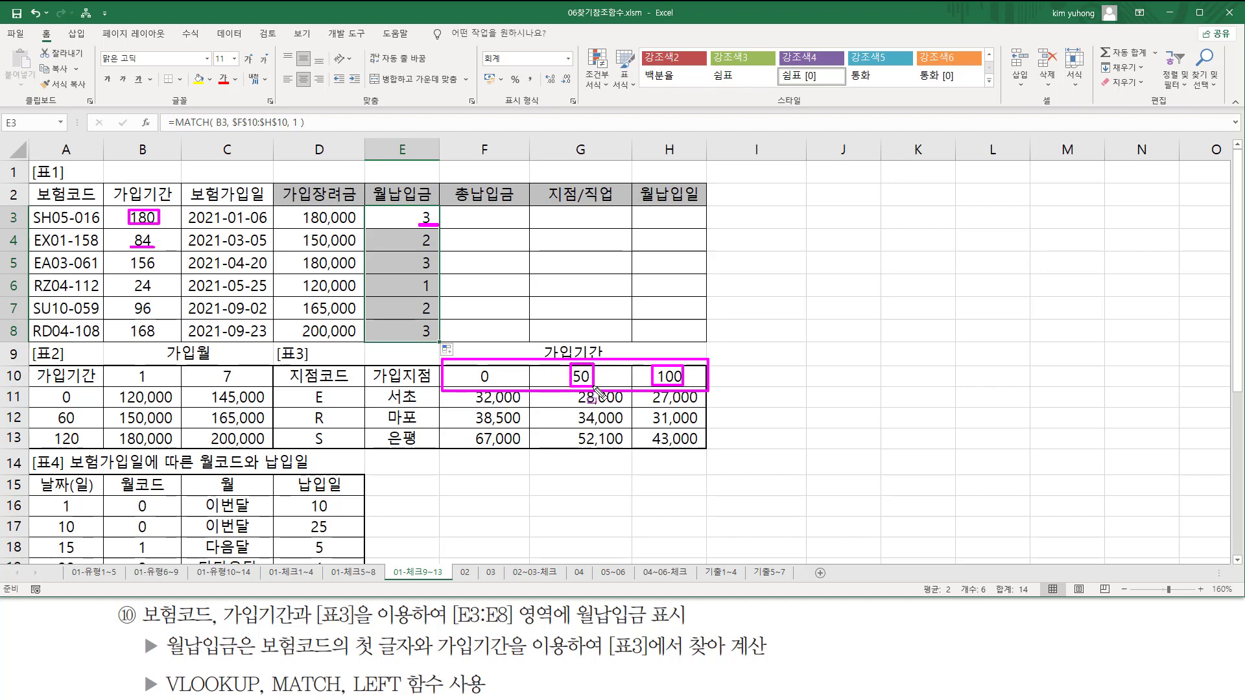
{"action": "left_click_drag", "start_coordinate": [414, 261], "coordinate": [434, 248]}
{"action": "mouse_move", "coordinate": [145, 272]}
{"action": "left_mouse_down"}
{"action": "mouse_move", "coordinate": [135, 271]}
{"action": "mouse_move", "coordinate": [163, 269]}
{"action": "left_mouse_up"}
{"action": "left_click_drag", "start_coordinate": [420, 284], "coordinate": [436, 266]}
{"action": "left_click_drag", "start_coordinate": [129, 293], "coordinate": [159, 293]}
{"action": "mouse_move", "coordinate": [479, 381]}
{"action": "left_mouse_down"}
{"action": "mouse_move", "coordinate": [479, 364]}
{"action": "mouse_move", "coordinate": [479, 388]}
{"action": "left_mouse_up"}
{"action": "left_click_drag", "start_coordinate": [418, 312], "coordinate": [442, 292]}
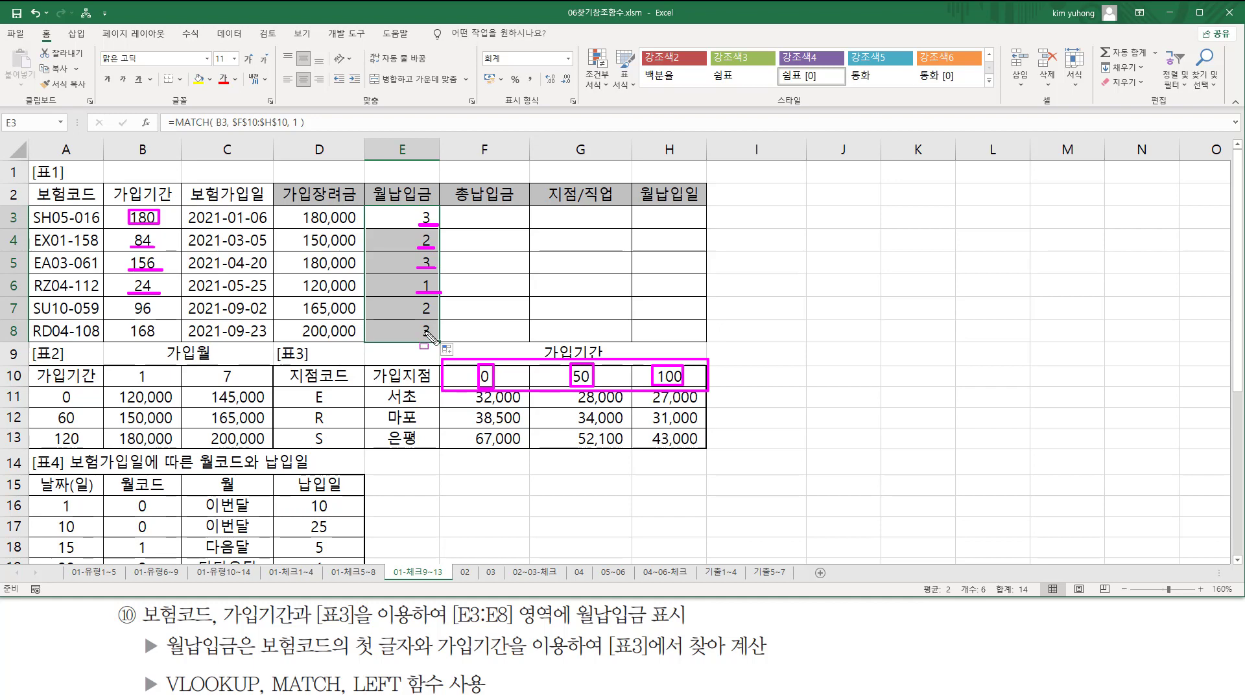
{"action": "key", "text": "Escape"}
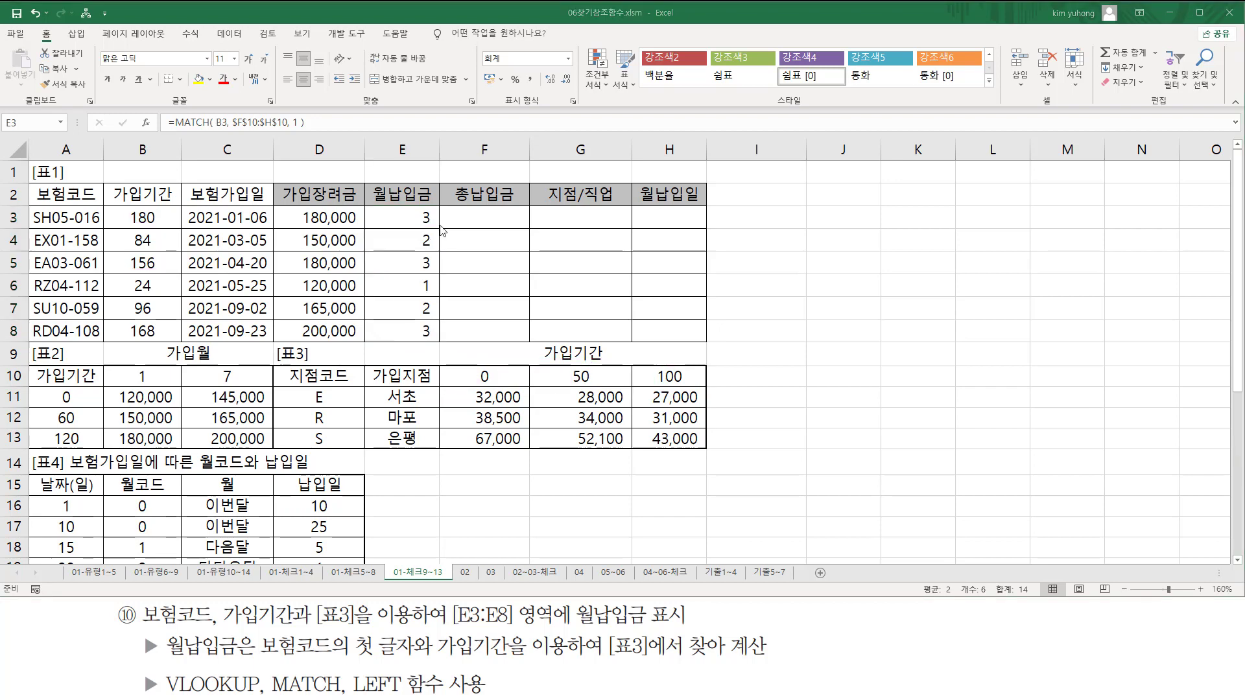
- Compare the MATCH results in E3:E8 with the column positions of the [표3] range D11:H13 and headers F10:H10
{"action": "left_click_drag", "start_coordinate": [419, 207], "coordinate": [439, 342]}
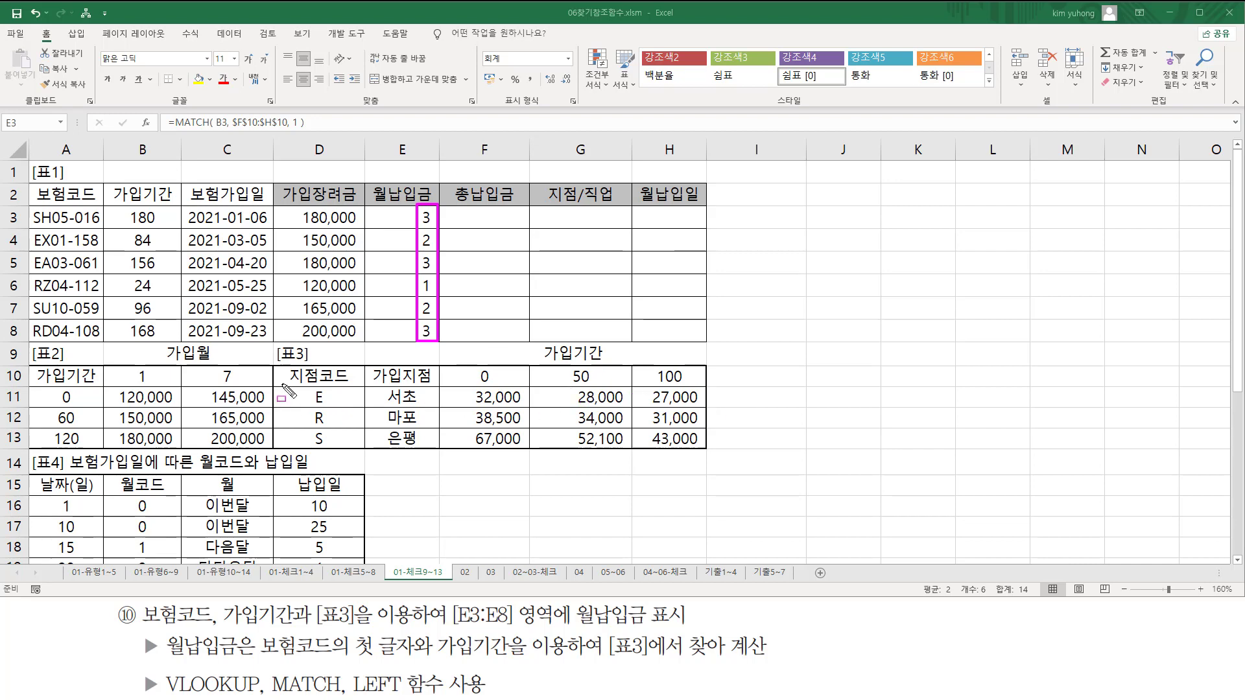
{"action": "mouse_move", "coordinate": [282, 385]}
{"action": "left_mouse_down"}
{"action": "mouse_move", "coordinate": [321, 432]}
{"action": "mouse_move", "coordinate": [719, 462]}
{"action": "left_mouse_up"}
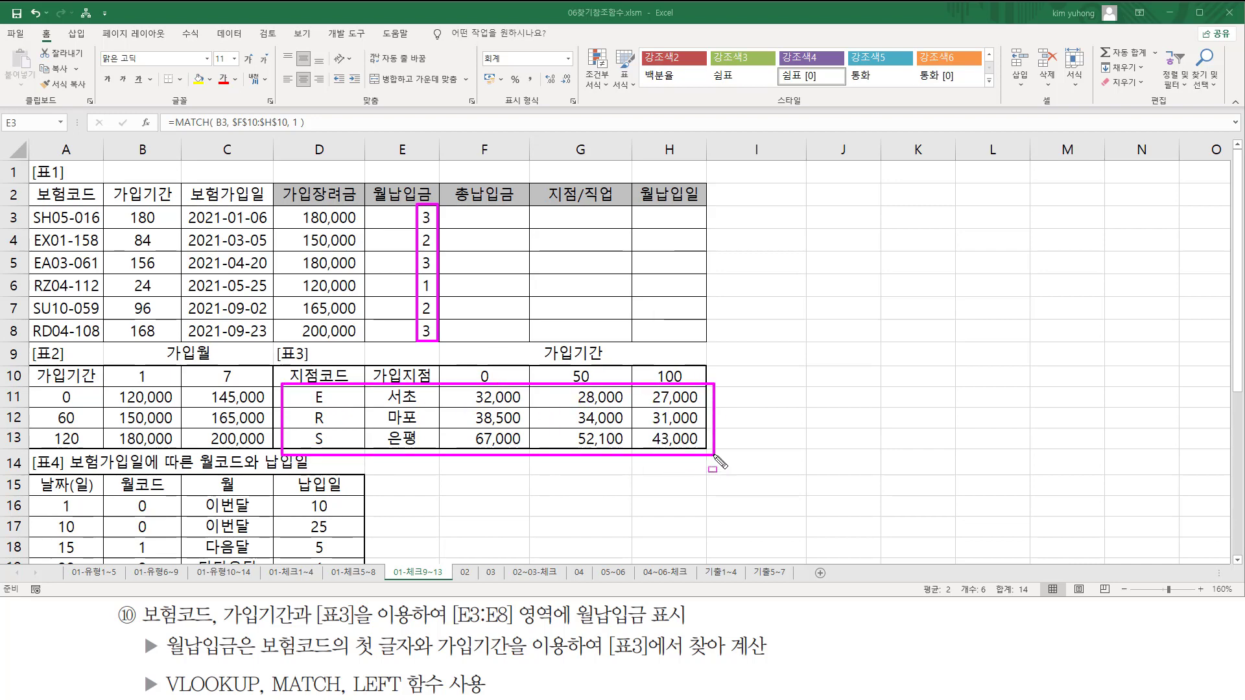
{"action": "mouse_move", "coordinate": [403, 225]}
{"action": "left_mouse_down"}
{"action": "mouse_move", "coordinate": [448, 225]}
{"action": "mouse_move", "coordinate": [447, 209]}
{"action": "left_mouse_up"}
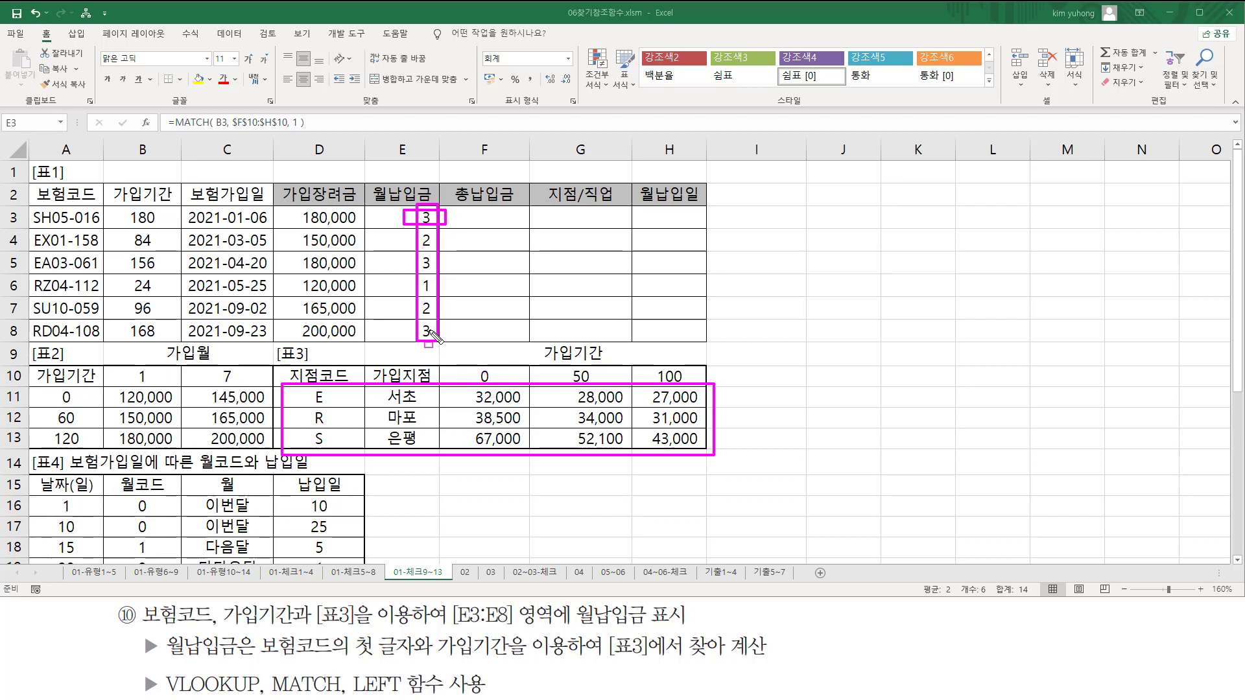
{"action": "key", "text": "Escape"}
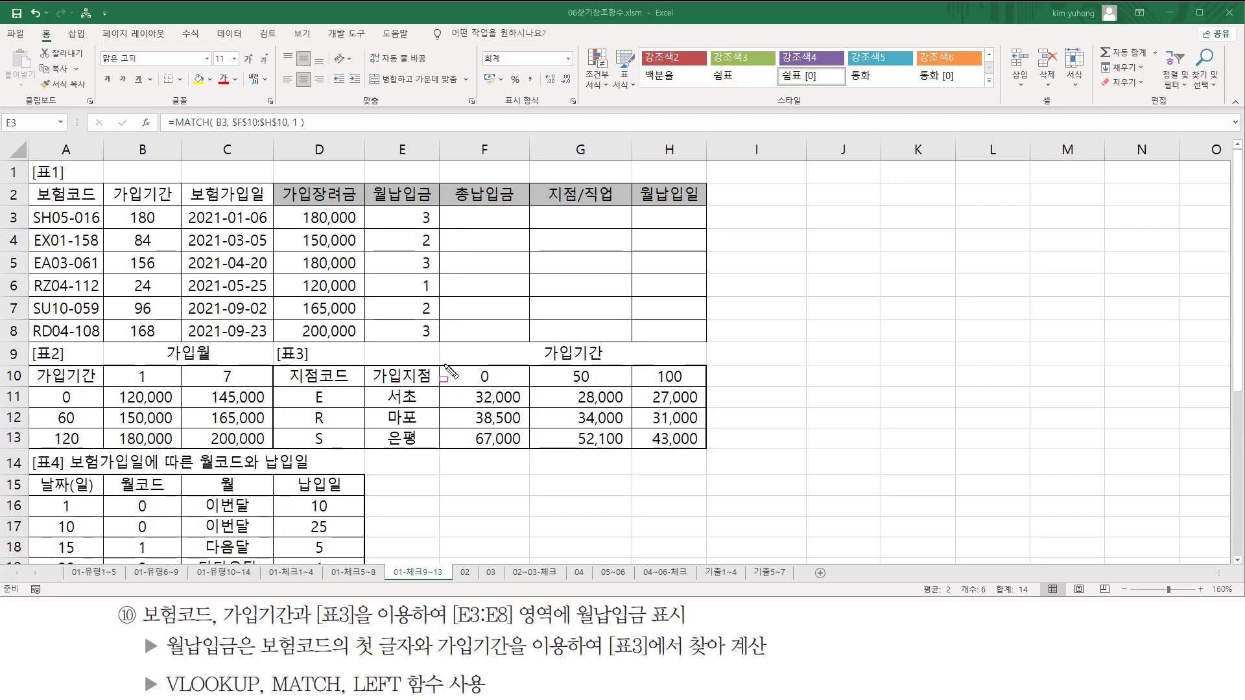
{"action": "left_click_drag", "start_coordinate": [455, 365], "coordinate": [692, 387]}
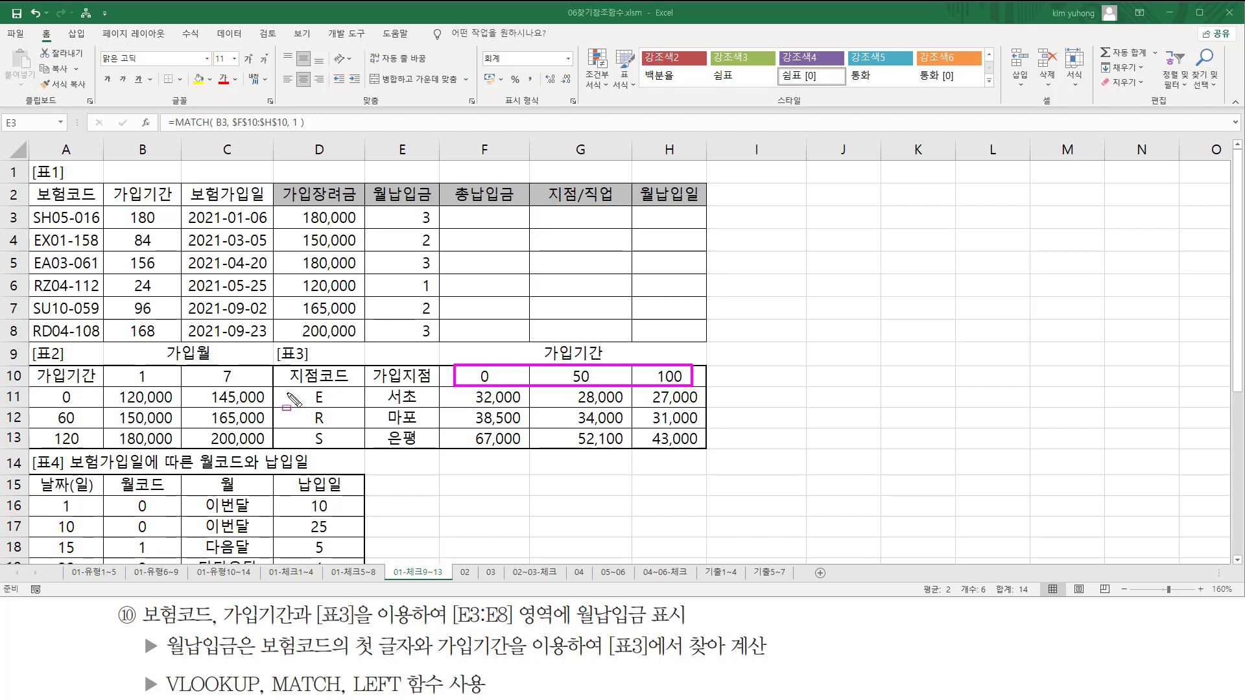
{"action": "mouse_move", "coordinate": [287, 393]}
{"action": "left_mouse_down"}
{"action": "mouse_move", "coordinate": [314, 417]}
{"action": "mouse_move", "coordinate": [696, 444]}
{"action": "left_mouse_up"}
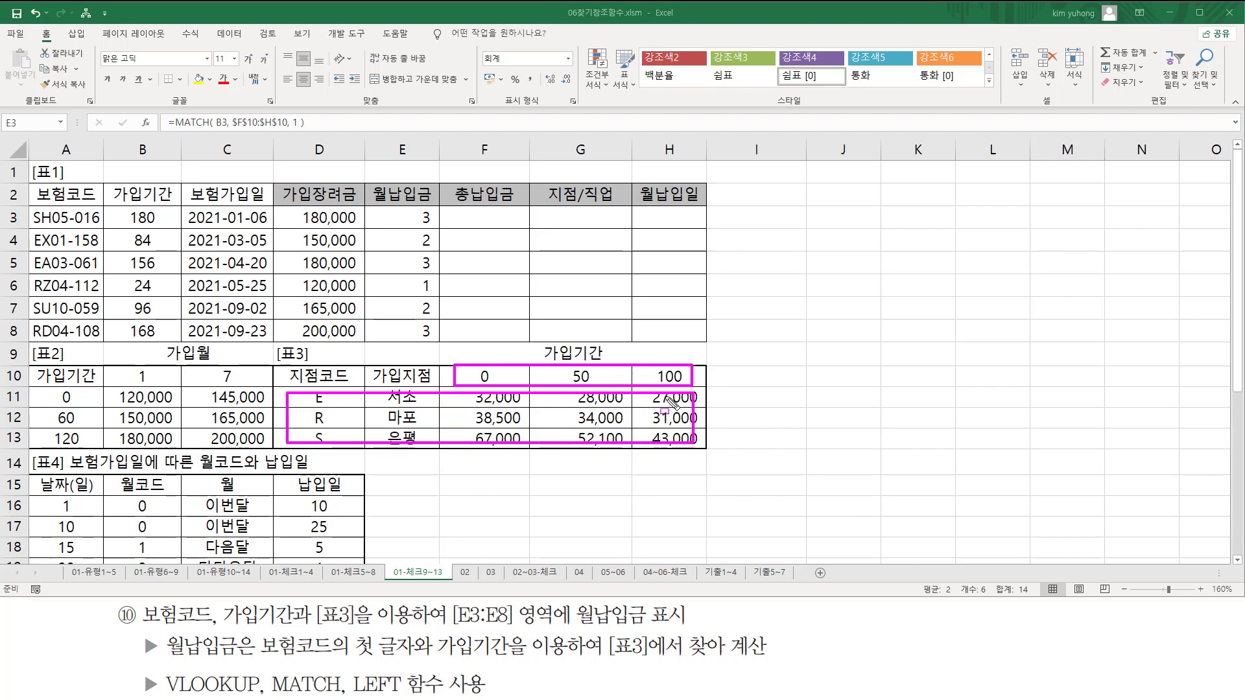
{"action": "left_click_drag", "start_coordinate": [464, 361], "coordinate": [699, 390]}
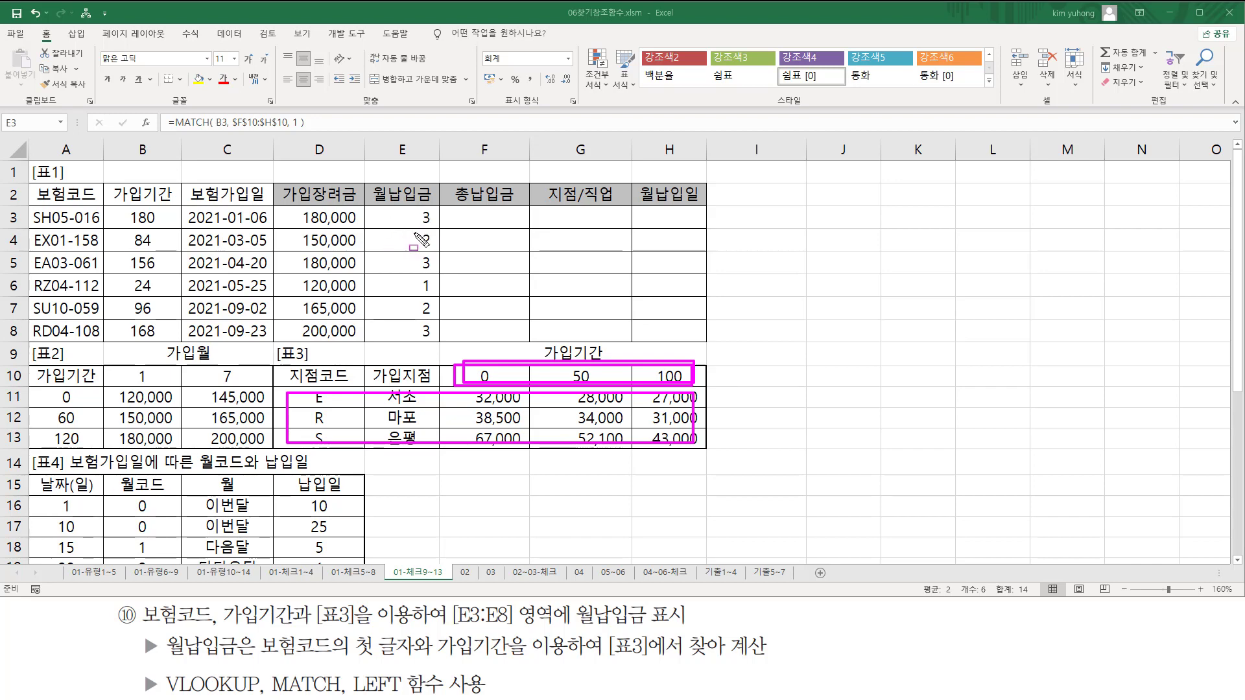
{"action": "key", "text": "Escape"}
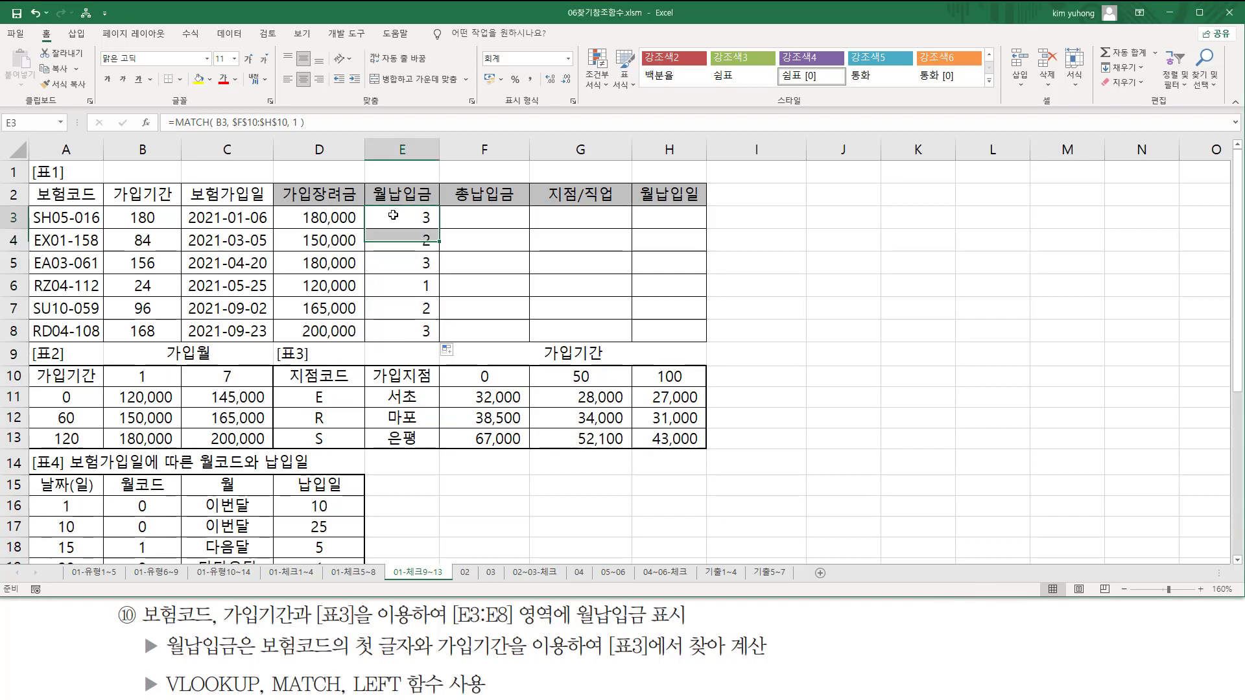
- Add +2 to the MATCH formula in E3 and fill it down through E8
{"action": "double_click", "coordinate": [409, 217]}
{"action": "left_click", "coordinate": [516, 217]}
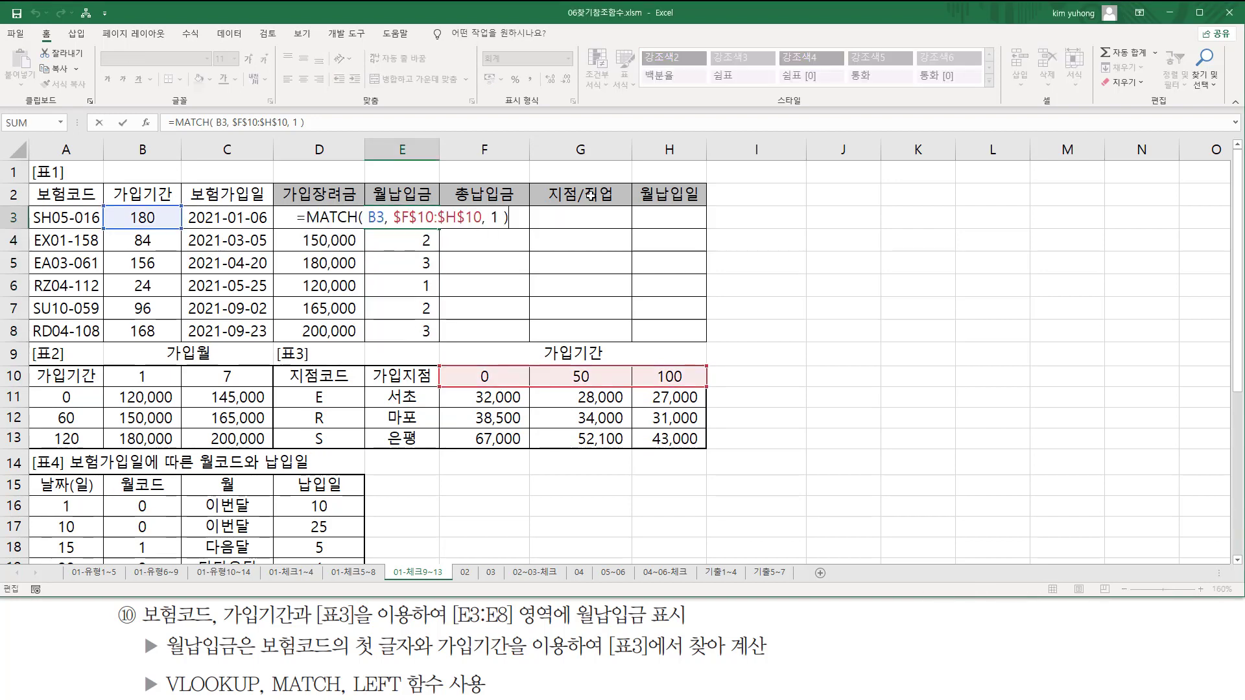
{"action": "type", "text": "+2"}
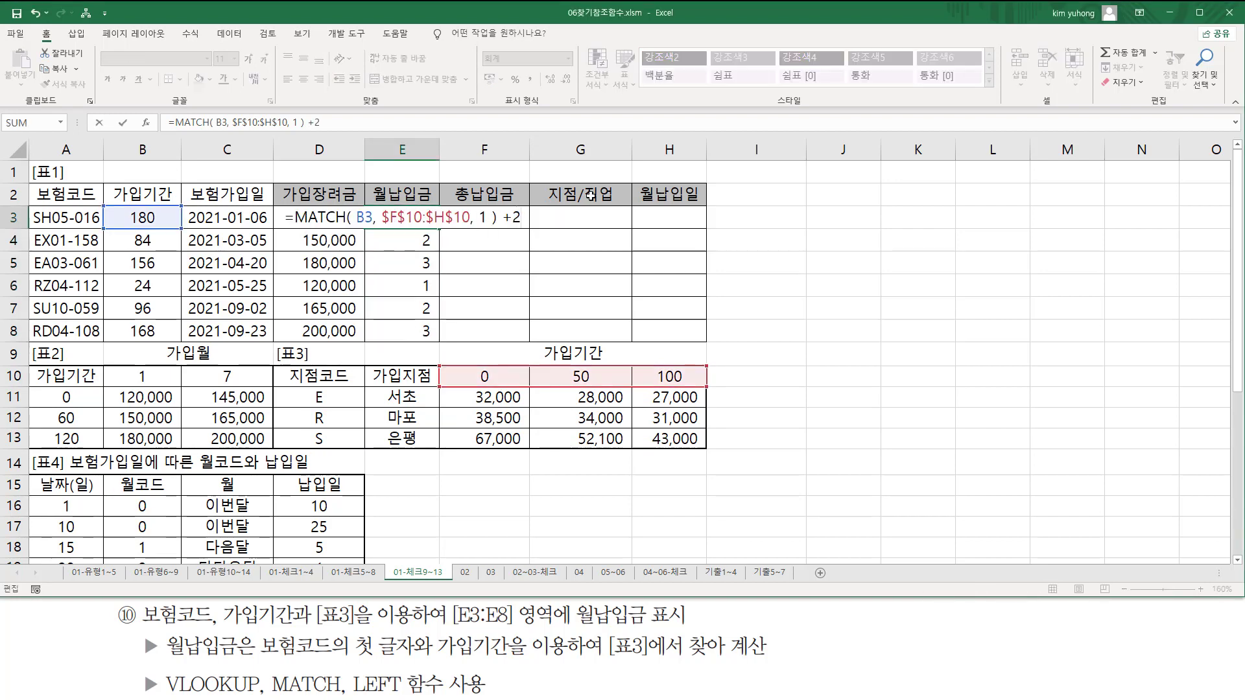
{"action": "key", "text": "Return"}
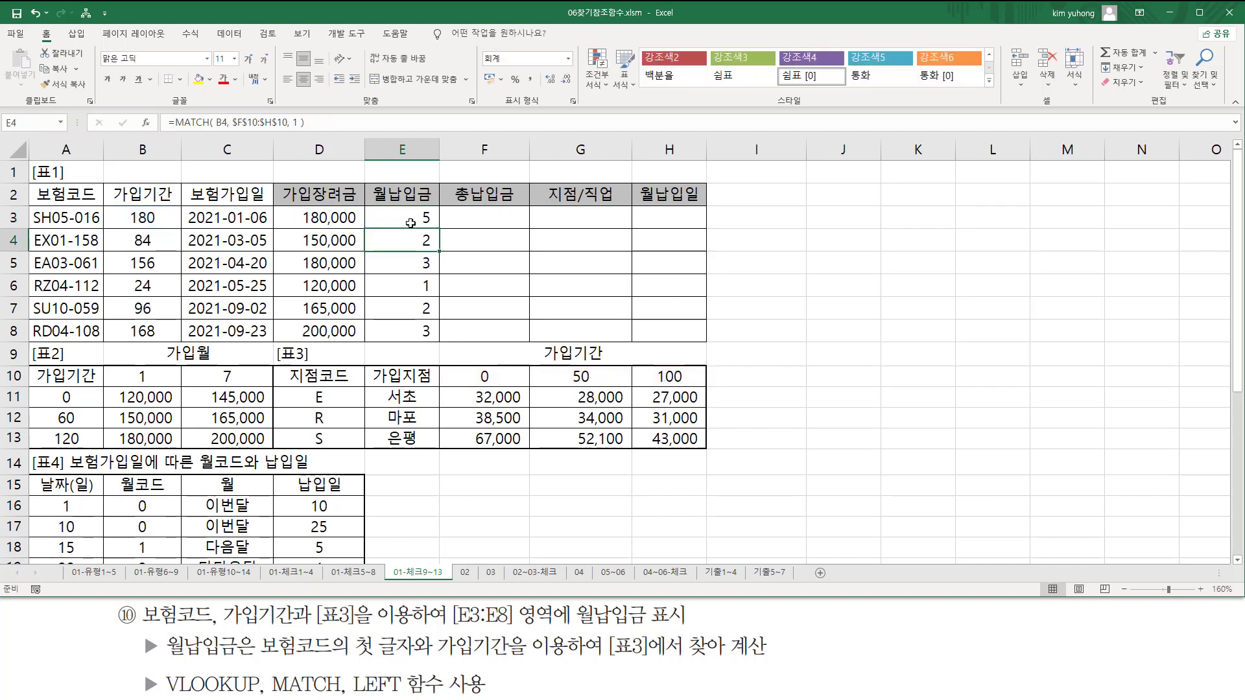
{"action": "left_click", "coordinate": [430, 219]}
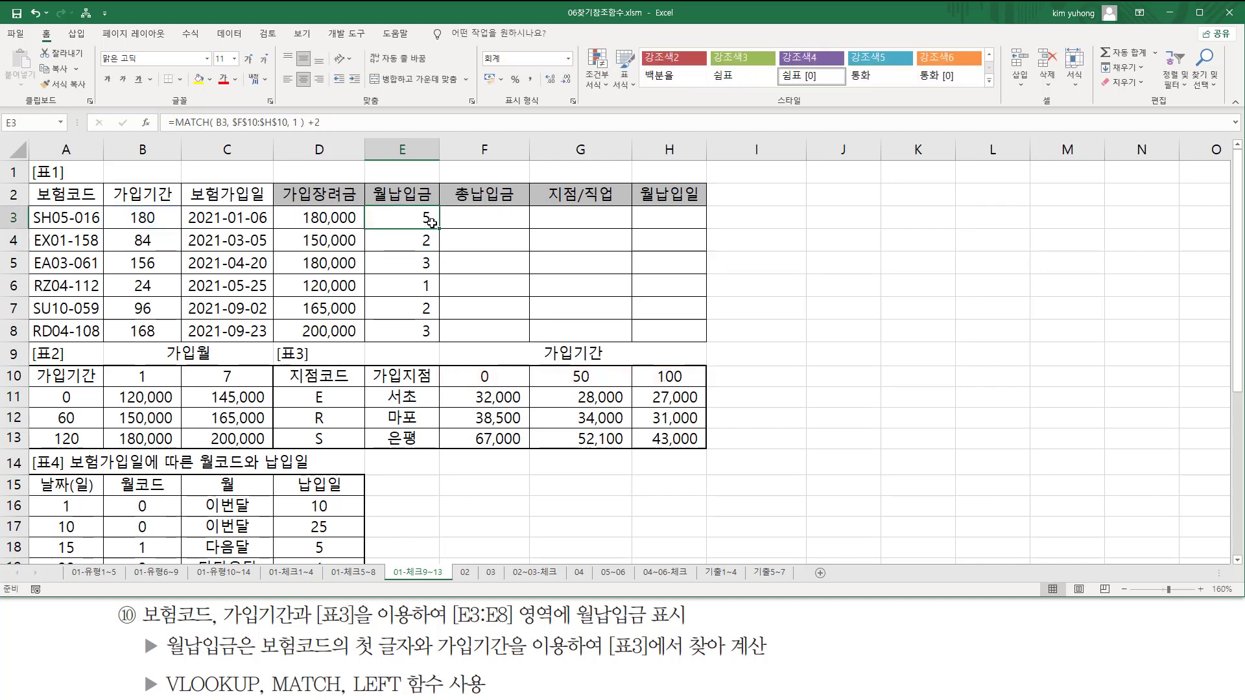
{"action": "left_click_drag", "start_coordinate": [441, 227], "coordinate": [442, 342]}
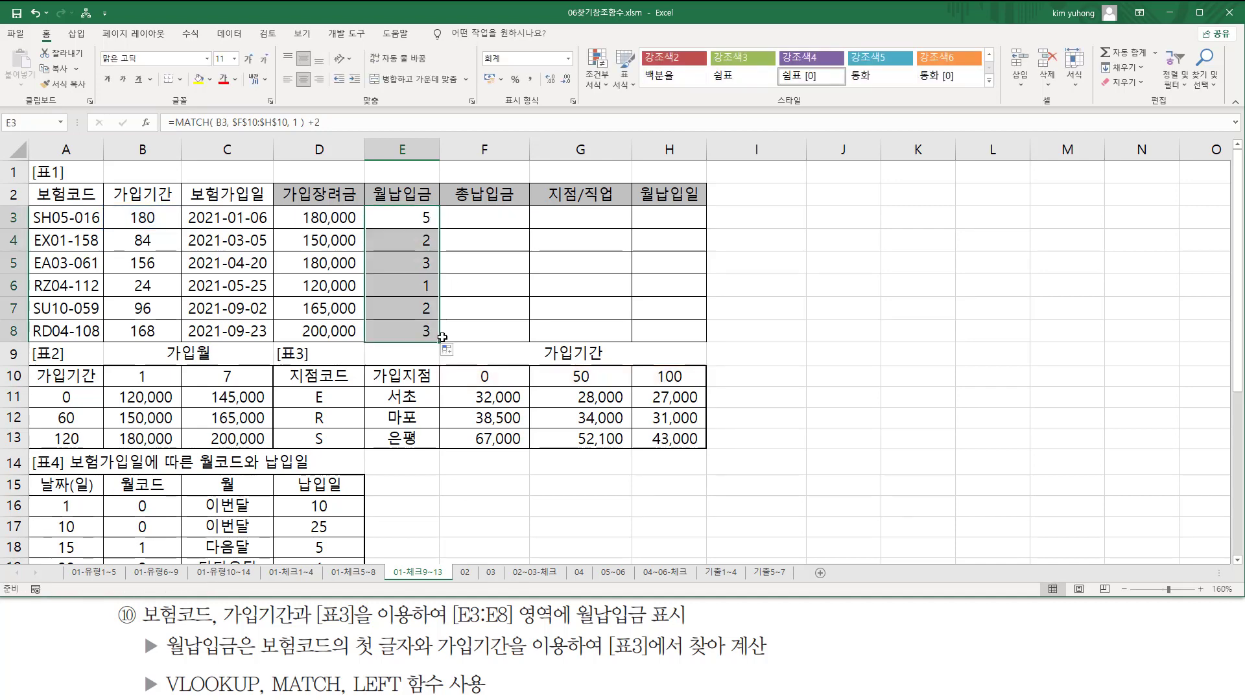
{"action": "left_click", "coordinate": [413, 220]}
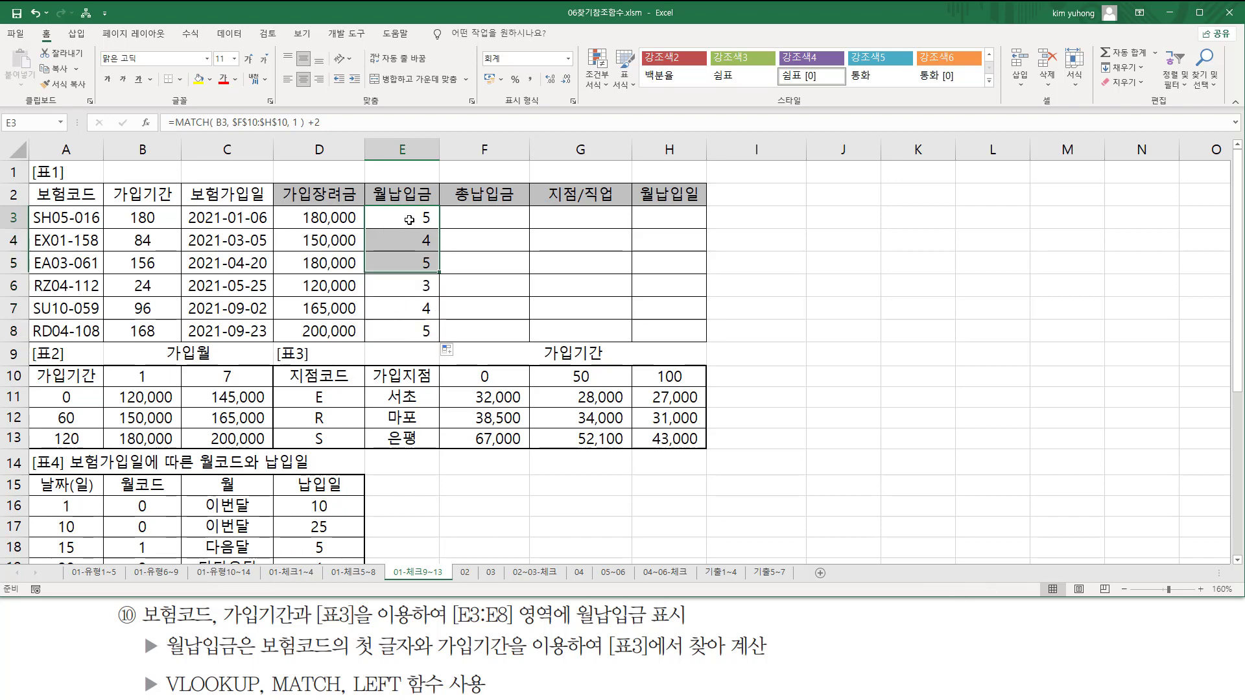
- Check the adjusted column numbers in E3:E8 against the 가입기간 values in column B and the columns of D11:H13
{"action": "left_click_drag", "start_coordinate": [124, 225], "coordinate": [171, 226]}
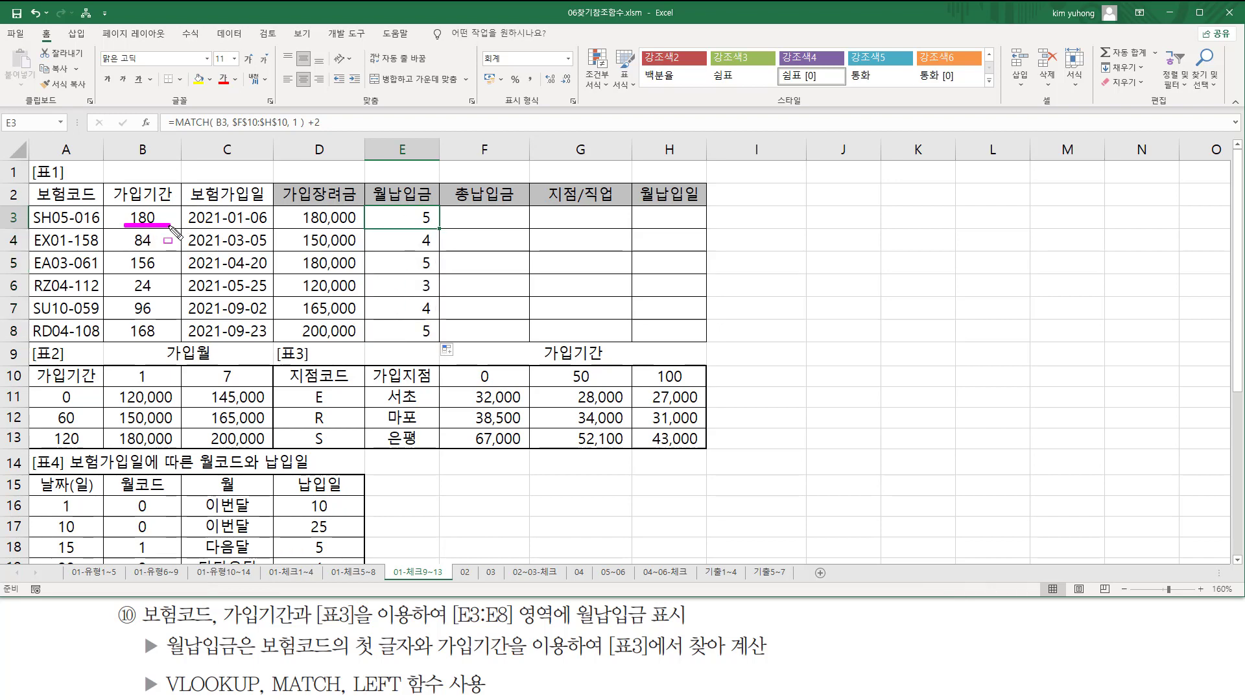
{"action": "left_click_drag", "start_coordinate": [652, 367], "coordinate": [706, 385]}
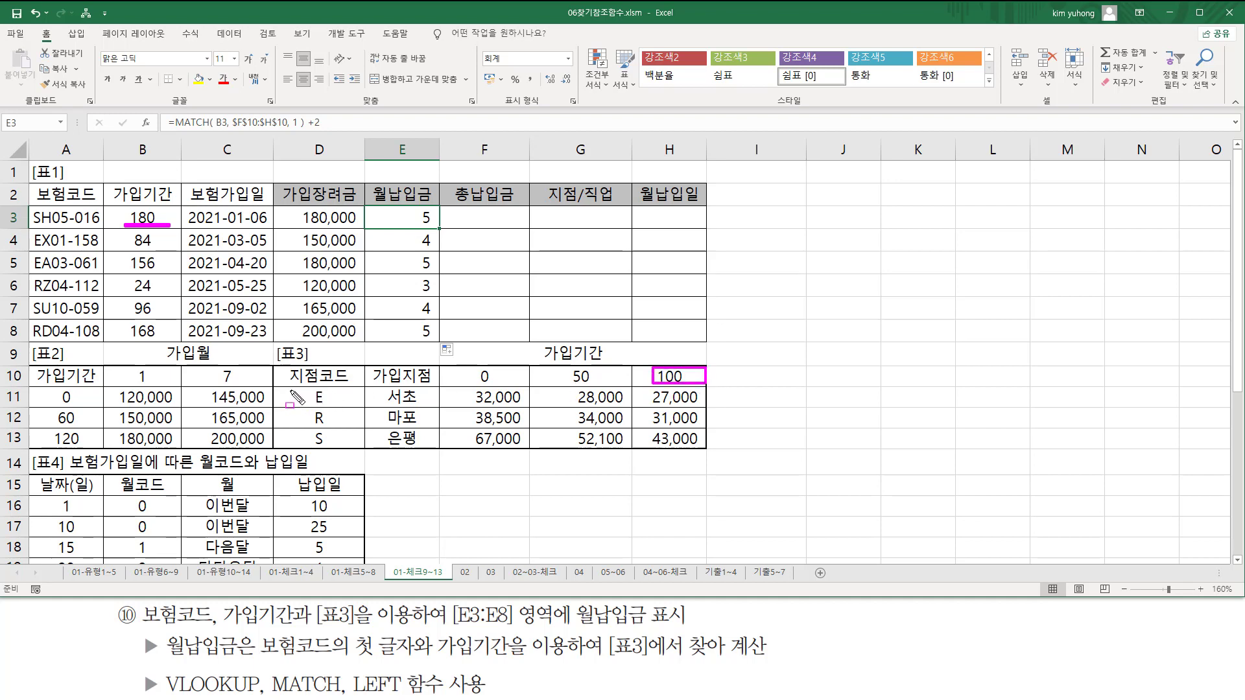
{"action": "mouse_move", "coordinate": [291, 392]}
{"action": "left_mouse_down"}
{"action": "mouse_move", "coordinate": [315, 444]}
{"action": "mouse_move", "coordinate": [712, 446]}
{"action": "left_mouse_up"}
{"action": "left_click_drag", "start_coordinate": [418, 206], "coordinate": [433, 225]}
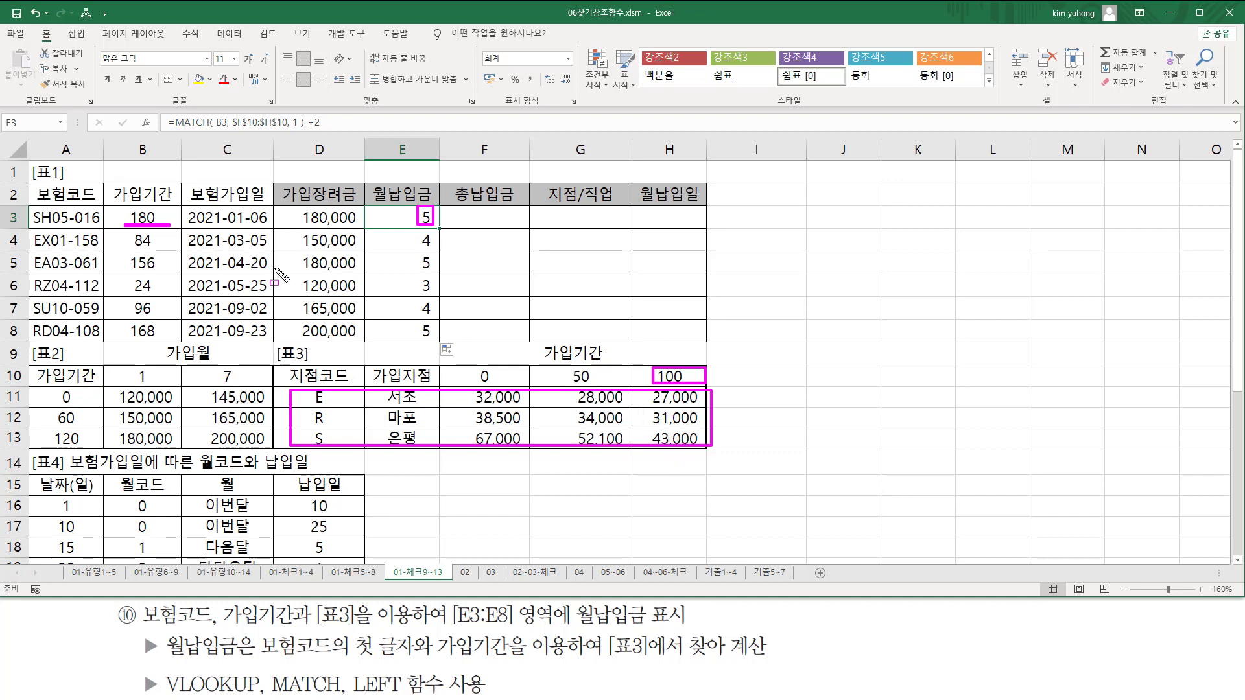
{"action": "left_click_drag", "start_coordinate": [127, 247], "coordinate": [164, 247]}
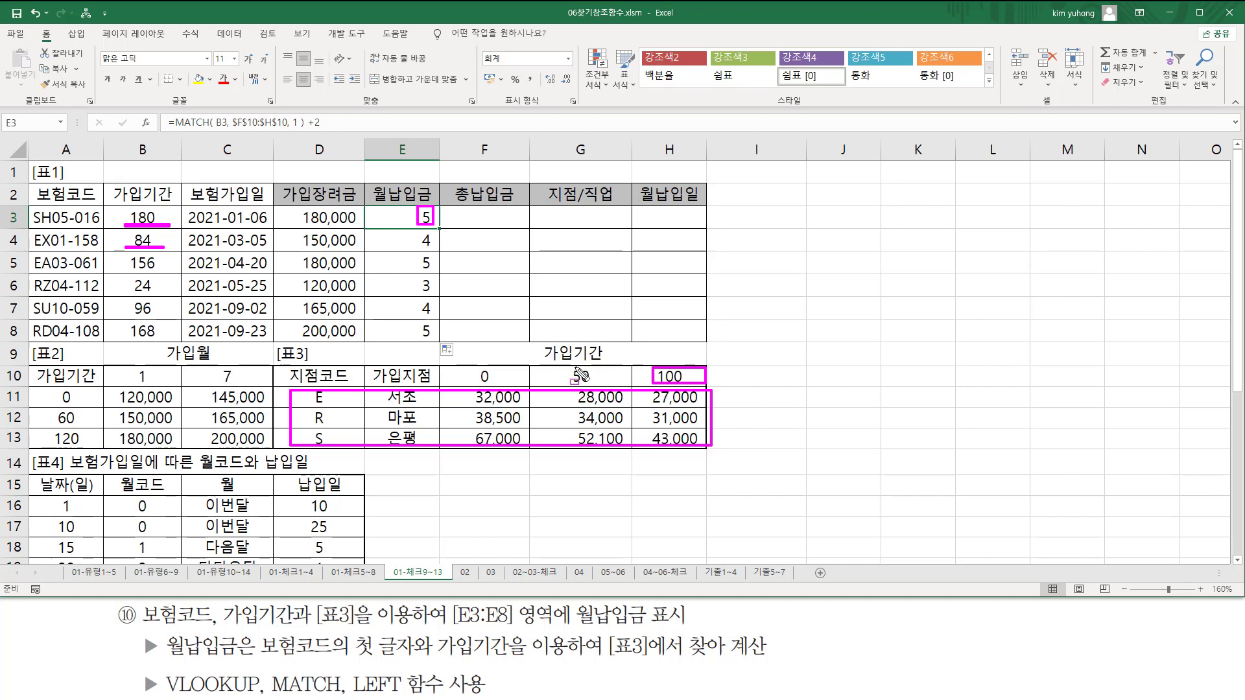
{"action": "mouse_move", "coordinate": [307, 393]}
{"action": "left_mouse_down"}
{"action": "mouse_move", "coordinate": [330, 435]}
{"action": "mouse_move", "coordinate": [707, 446]}
{"action": "left_mouse_up"}
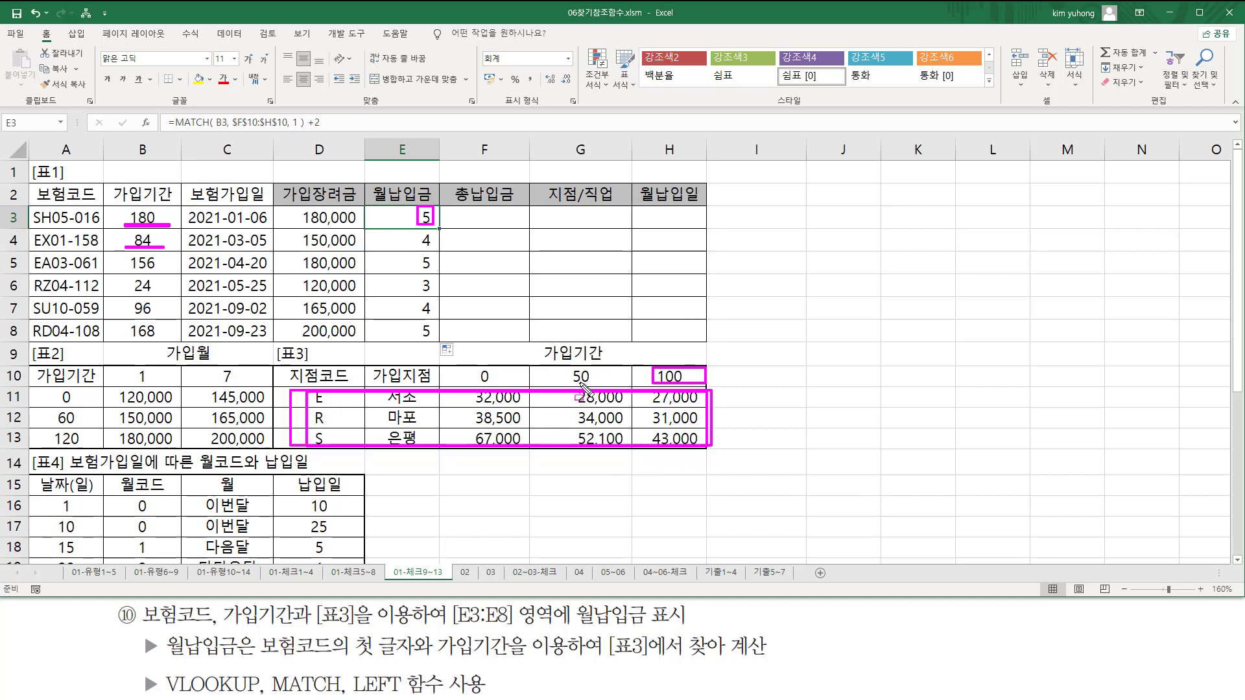
{"action": "left_click_drag", "start_coordinate": [581, 383], "coordinate": [622, 457]}
{"action": "left_click_drag", "start_coordinate": [415, 231], "coordinate": [436, 253]}
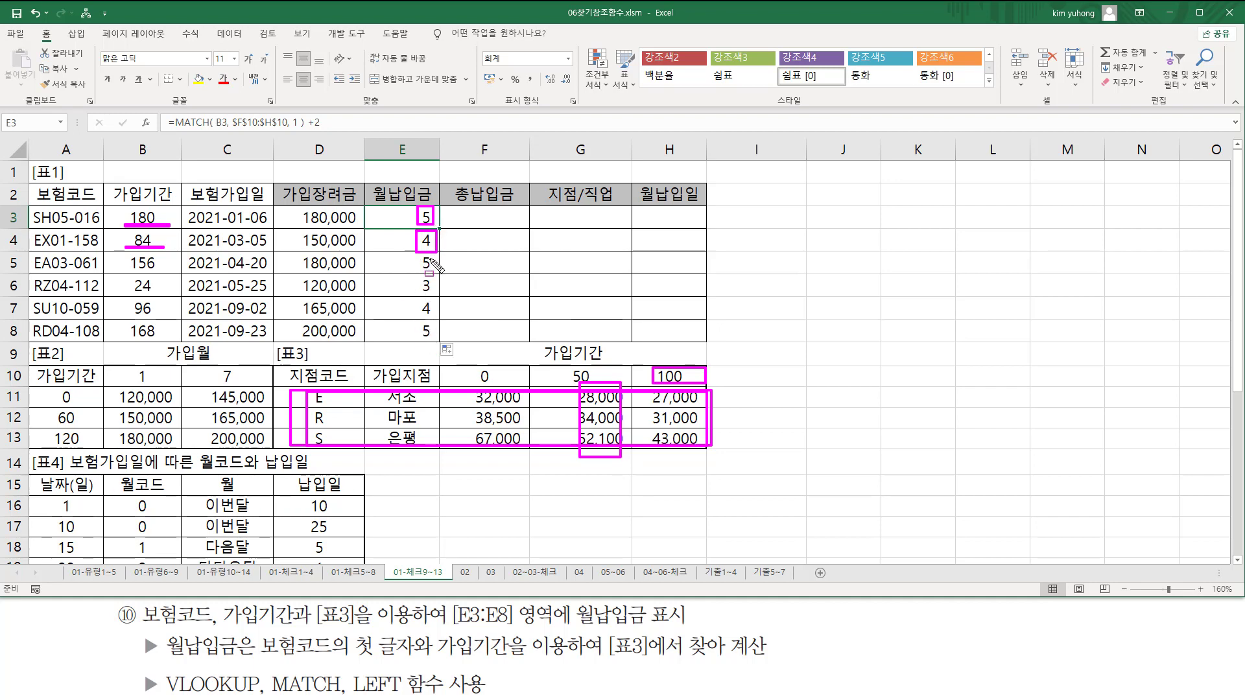
{"action": "left_click_drag", "start_coordinate": [125, 277], "coordinate": [161, 296]}
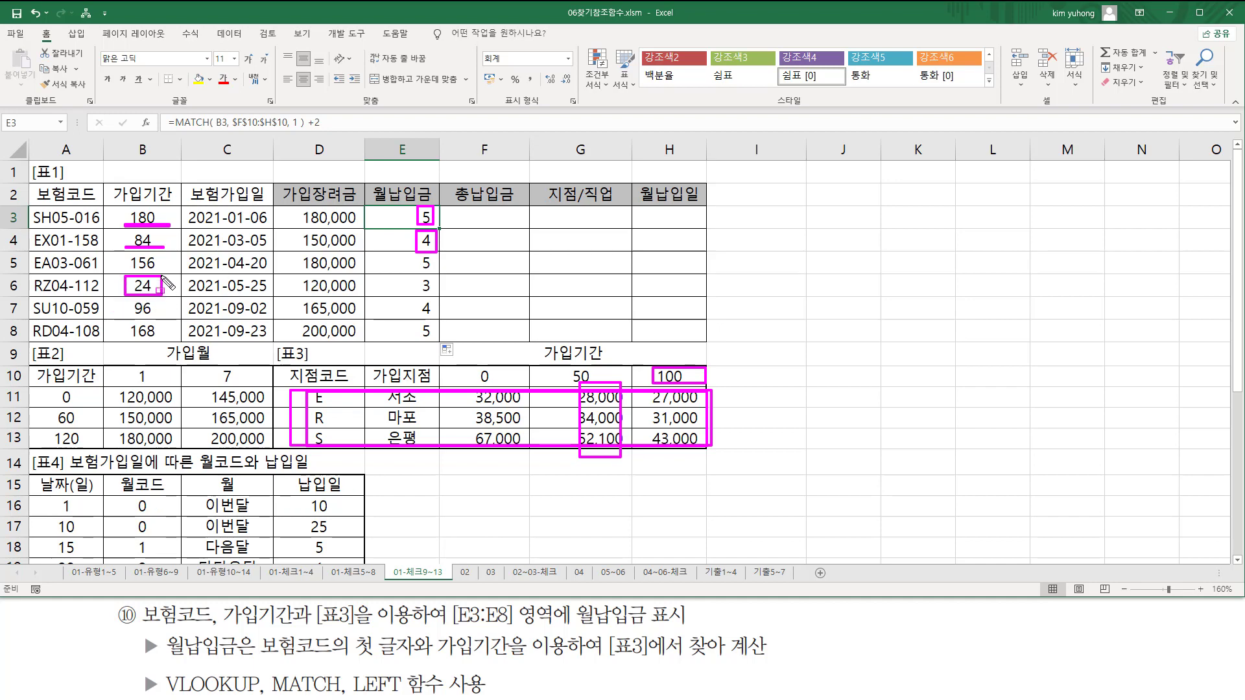
{"action": "left_click_drag", "start_coordinate": [478, 363], "coordinate": [493, 388]}
{"action": "left_click_drag", "start_coordinate": [294, 389], "coordinate": [712, 447]}
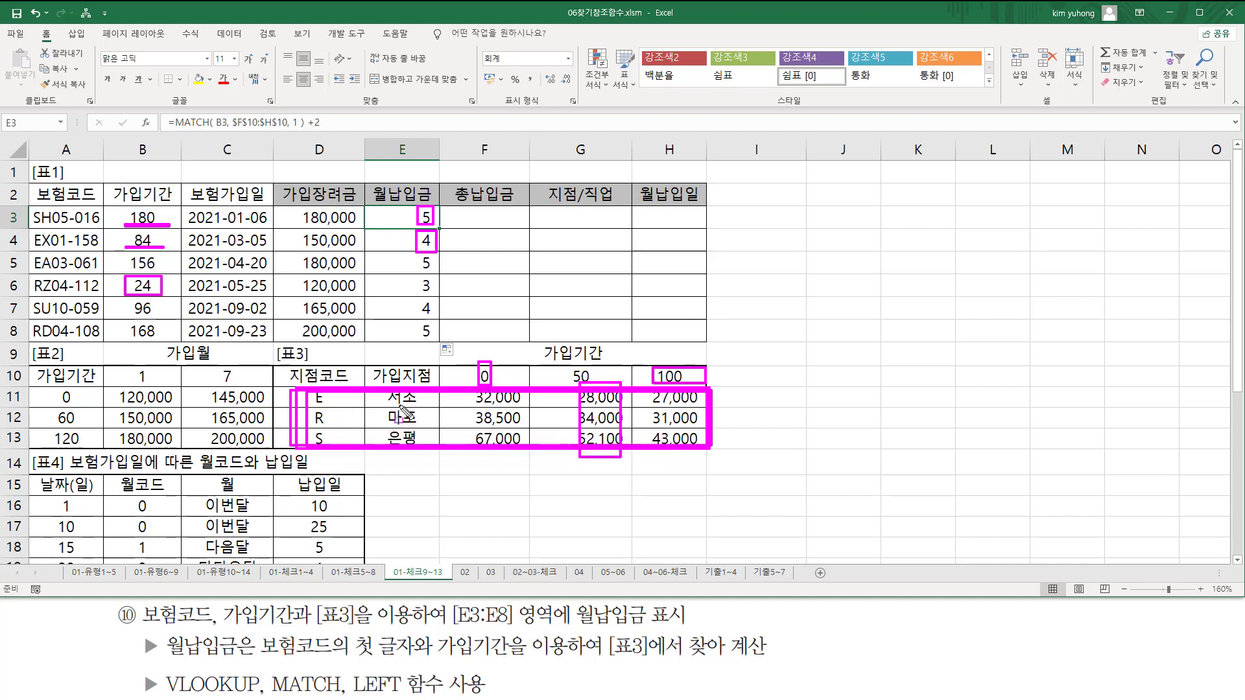
{"action": "left_click_drag", "start_coordinate": [419, 272], "coordinate": [438, 297]}
{"action": "left_click_drag", "start_coordinate": [434, 237], "coordinate": [436, 251]}
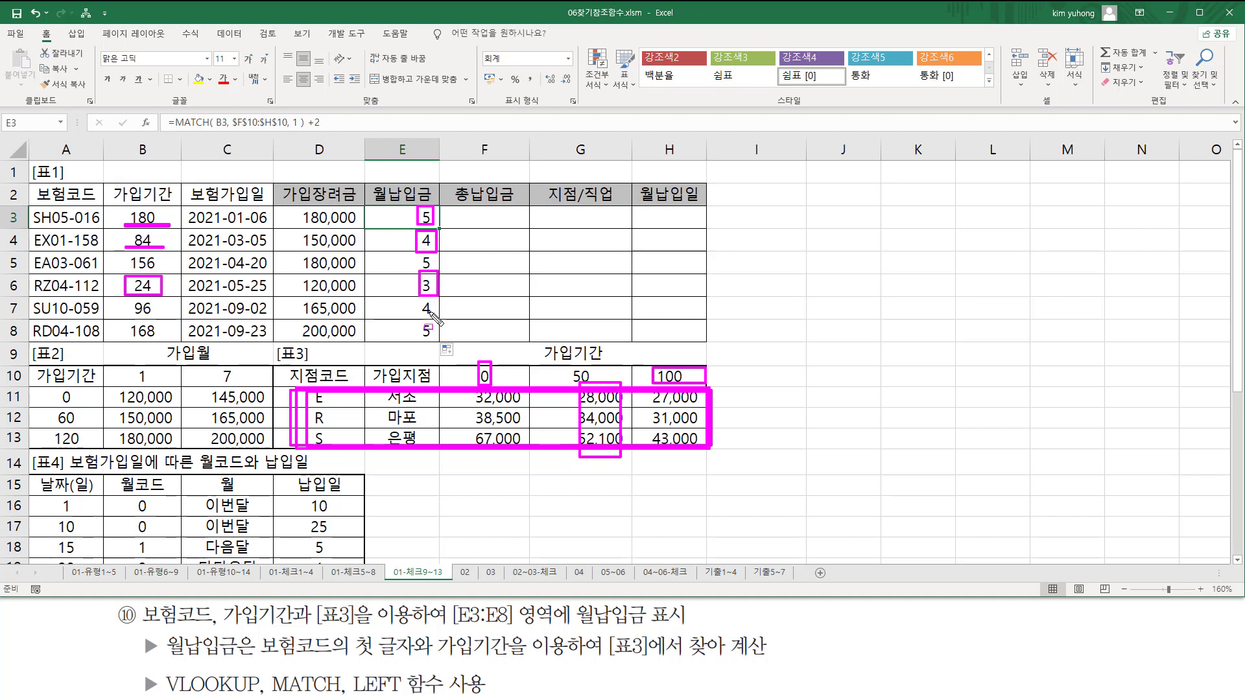
{"action": "left_click", "coordinate": [427, 345]}
{"action": "key", "text": "Escape"}
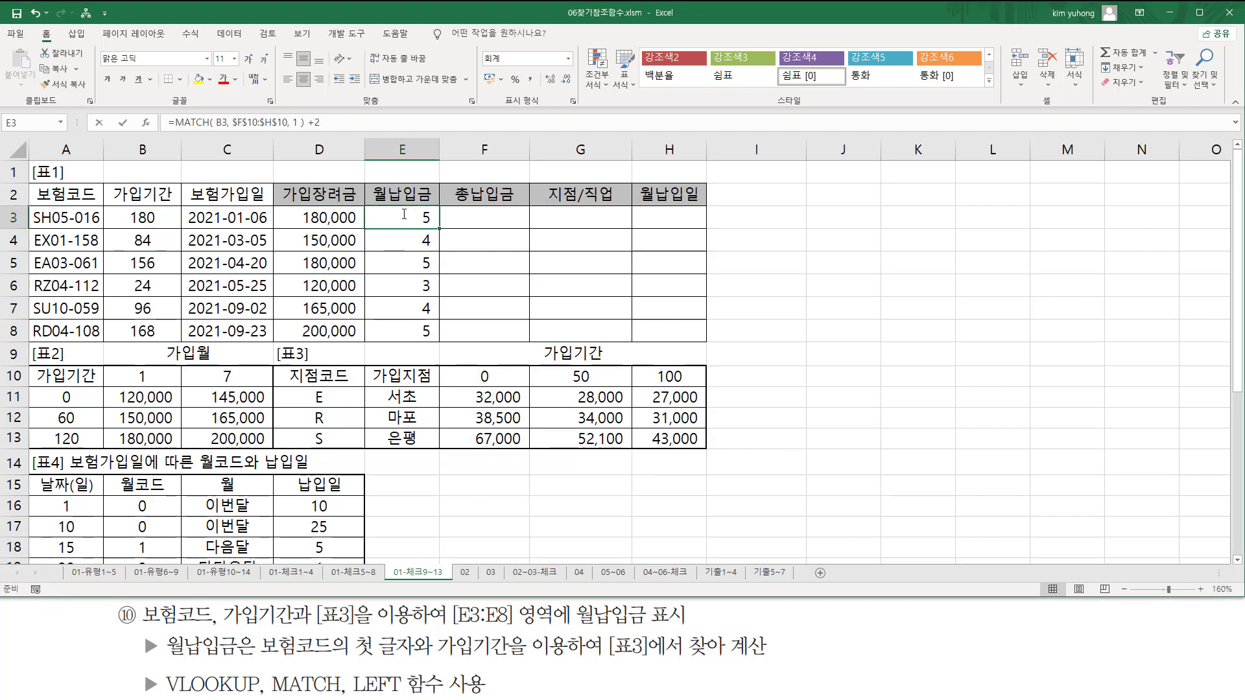
- Copy MATCH( B3, $F$10:$H$10, 1 ) +2 from the E3 formula and delete it, leaving only the equals sign
{"action": "double_click", "coordinate": [404, 214]}
{"action": "left_click_drag", "start_coordinate": [298, 216], "coordinate": [585, 222]}
{"action": "key", "text": "ctrl+c"}
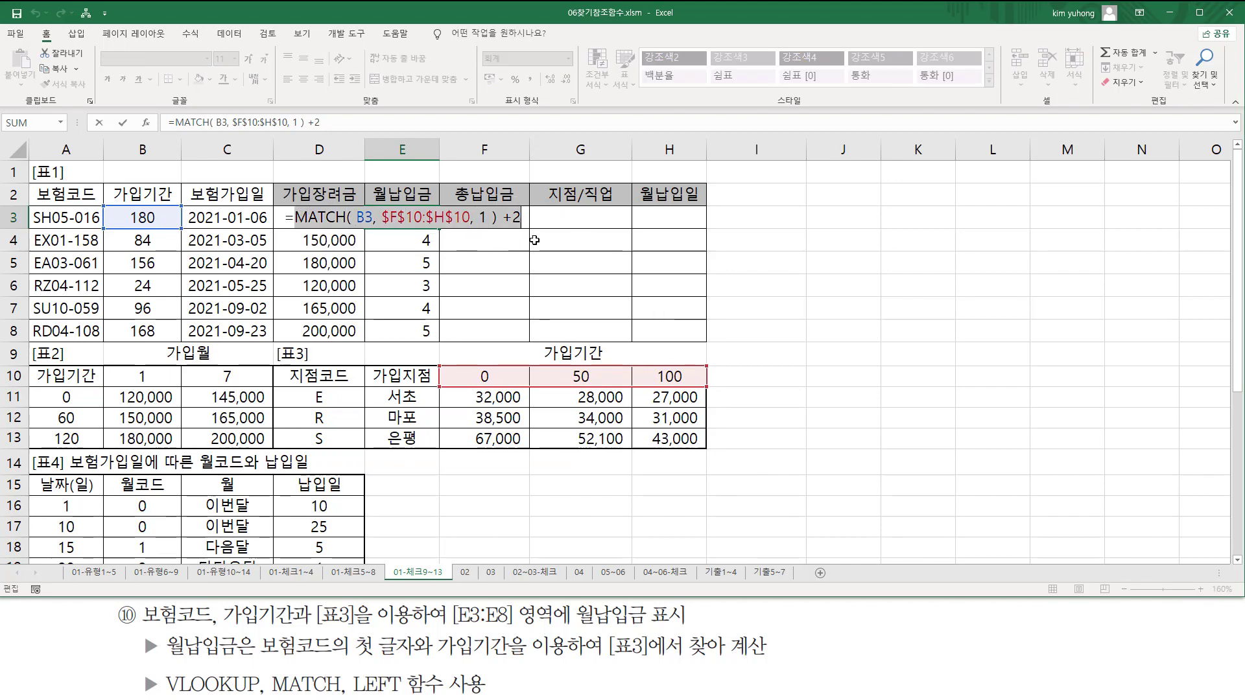
{"action": "key", "text": "Delete"}
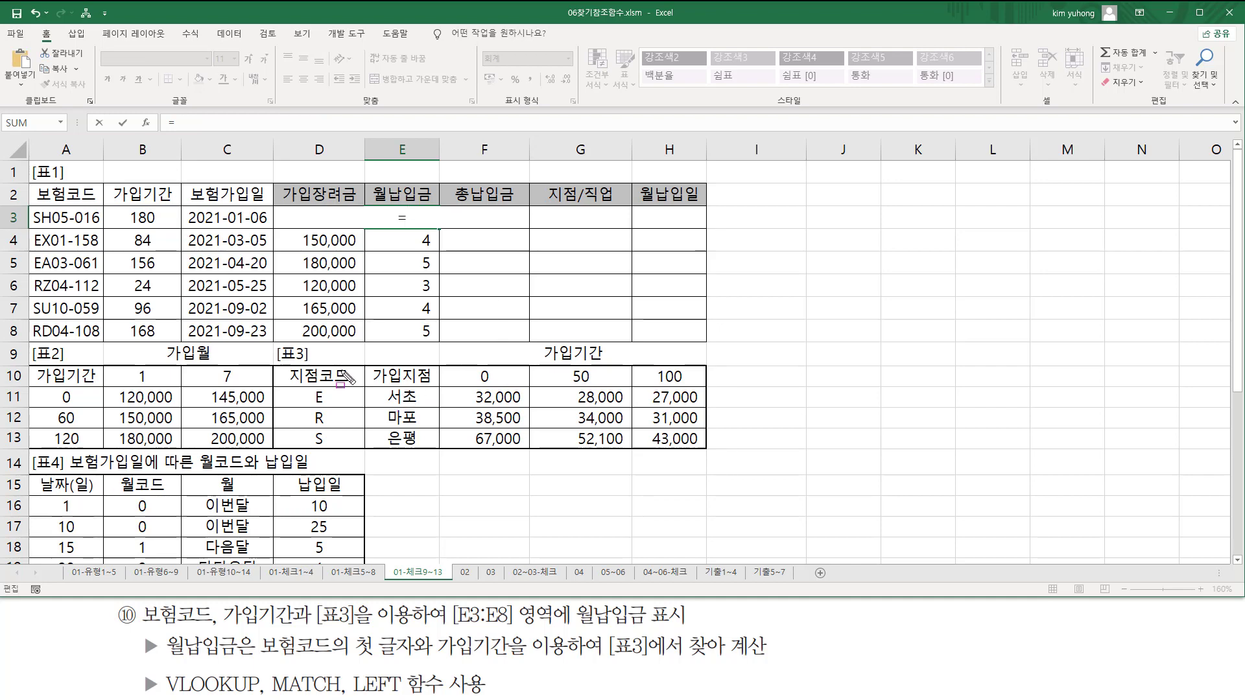
- Enter =LEFT(A3,1) in E3 to extract the first letter of the 보험코드 and fill it down through E8
{"action": "left_click_drag", "start_coordinate": [29, 206], "coordinate": [46, 348]}
{"action": "type", "text": "le"}
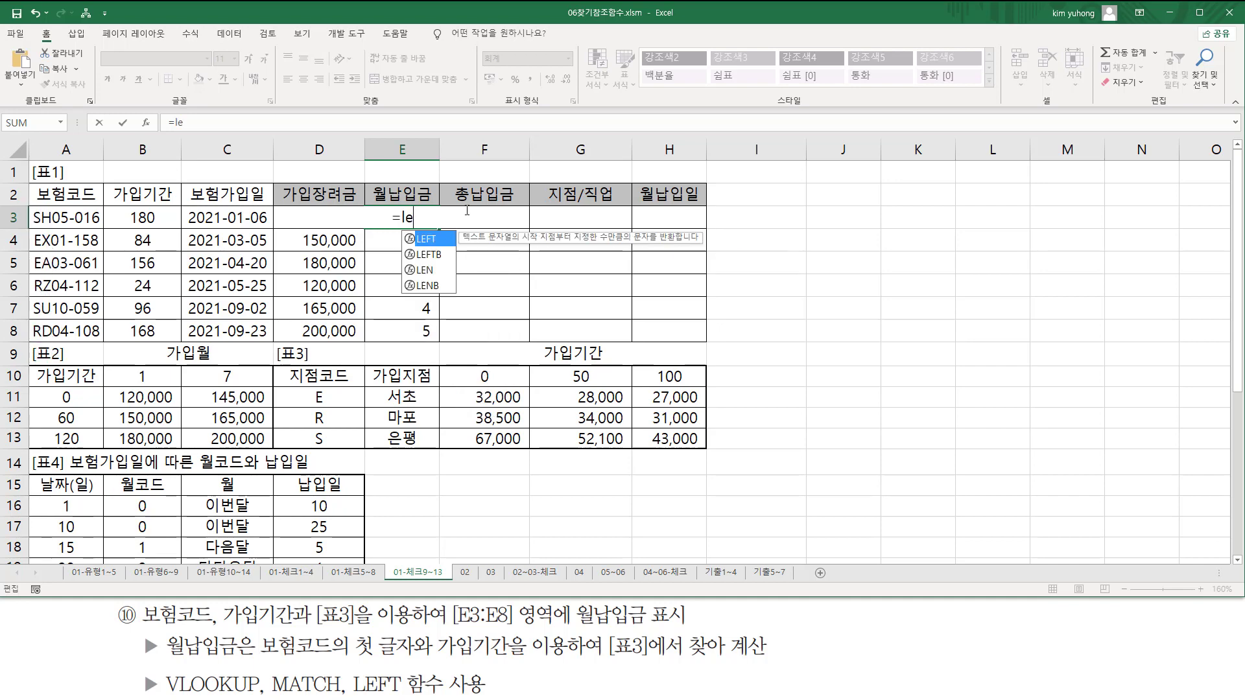
{"action": "key", "text": "Tab"}
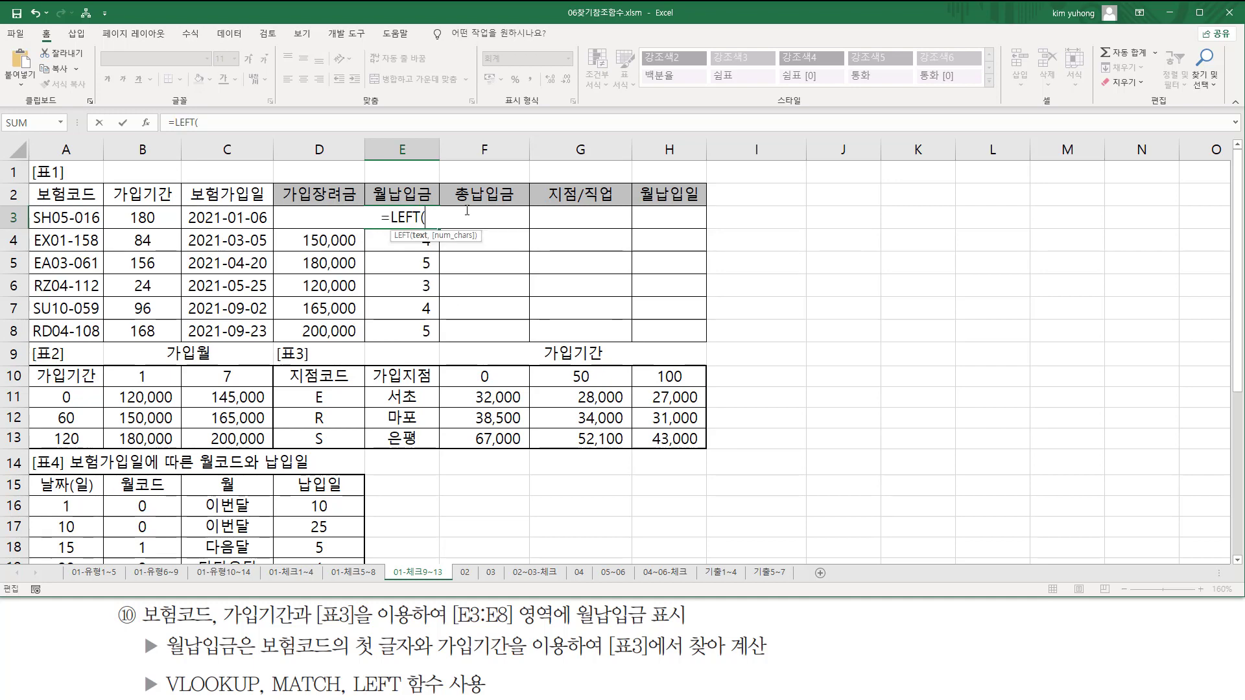
{"action": "left_click", "coordinate": [76, 220]}
{"action": "type", "text": ",1)"}
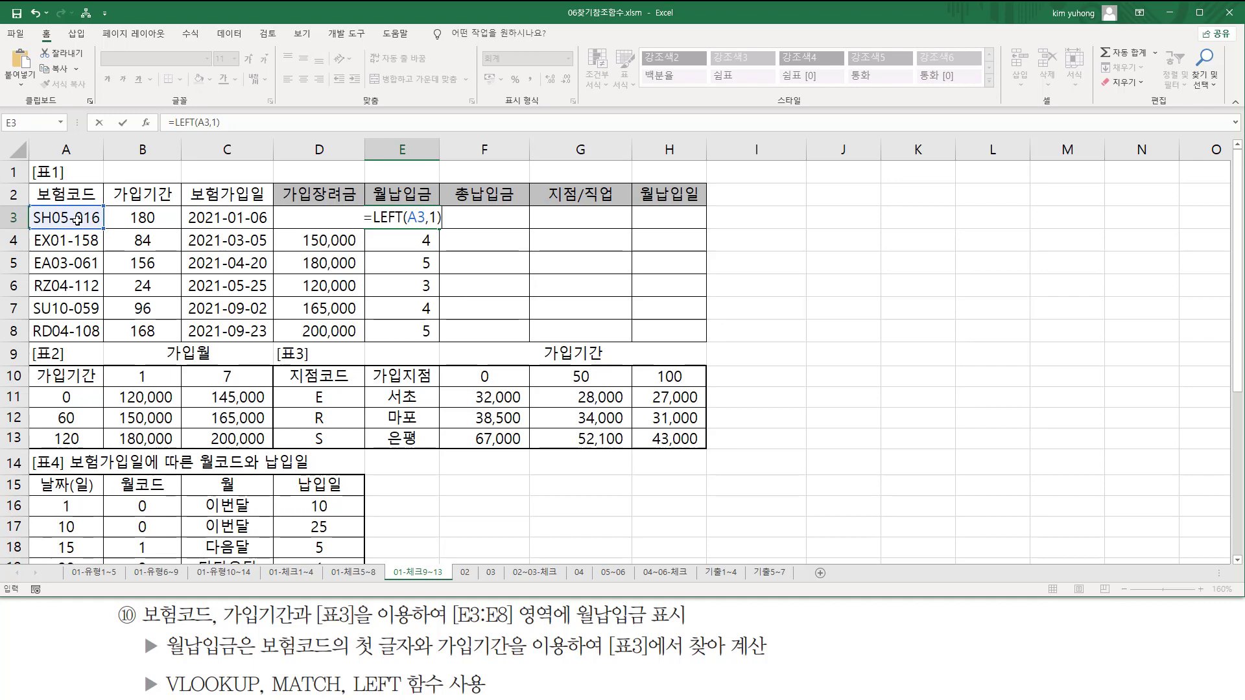
{"action": "key", "text": "Return"}
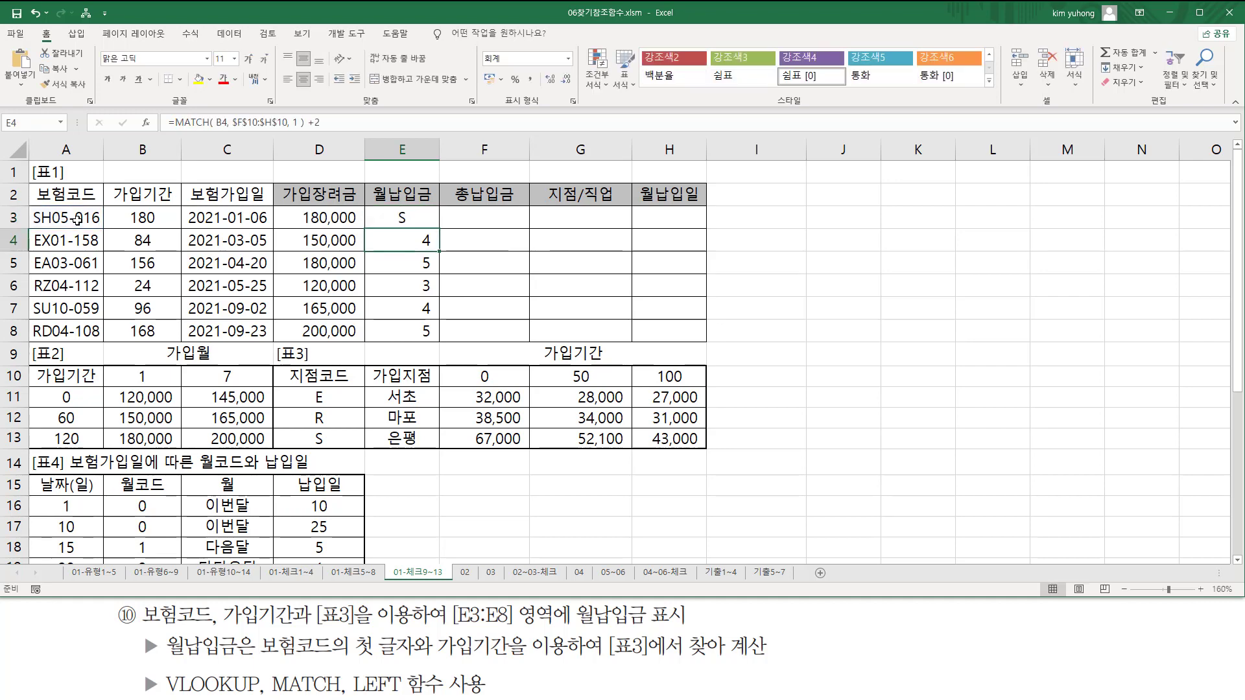
{"action": "left_click", "coordinate": [382, 217]}
{"action": "left_click_drag", "start_coordinate": [441, 228], "coordinate": [434, 333]}
- Compare the first letters of A3:A8 with the 지점코드 values in D11:D13, the first column of the lookup range D11:H13
{"action": "left_click_drag", "start_coordinate": [29, 203], "coordinate": [46, 342]}
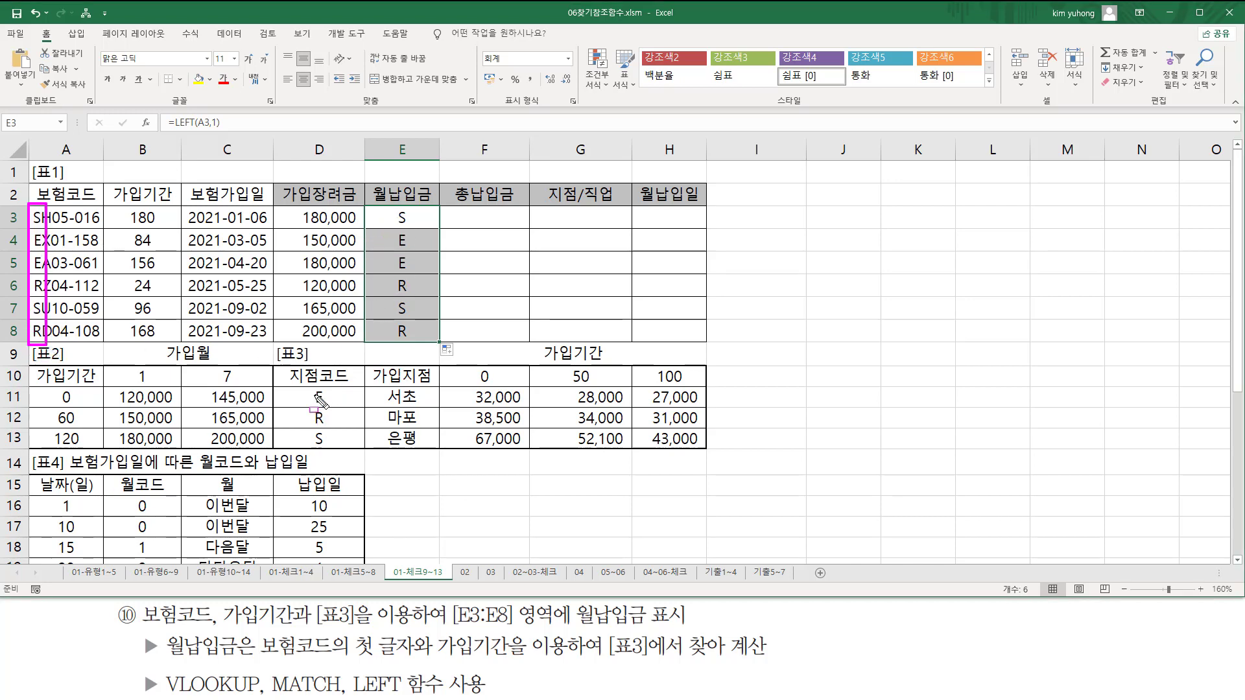
{"action": "mouse_move", "coordinate": [282, 386]}
{"action": "left_mouse_down"}
{"action": "mouse_move", "coordinate": [712, 454]}
{"action": "mouse_move", "coordinate": [323, 415]}
{"action": "mouse_move", "coordinate": [330, 448]}
{"action": "left_mouse_up"}
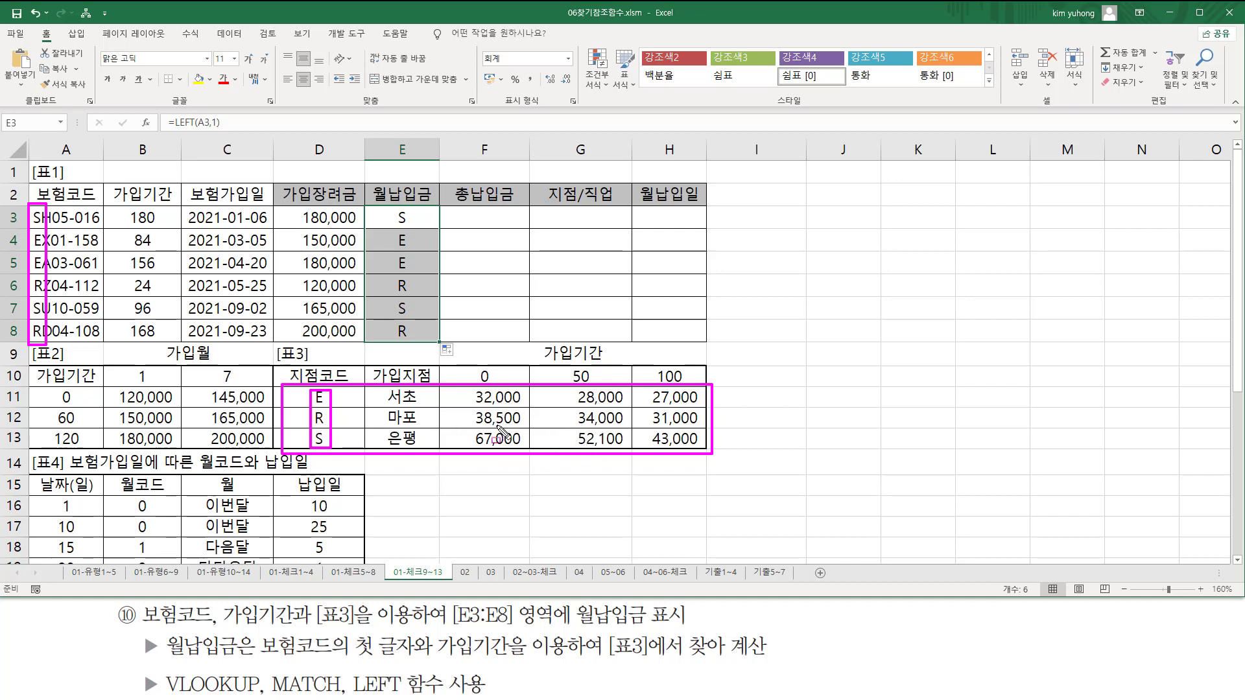
{"action": "key", "text": "Escape"}
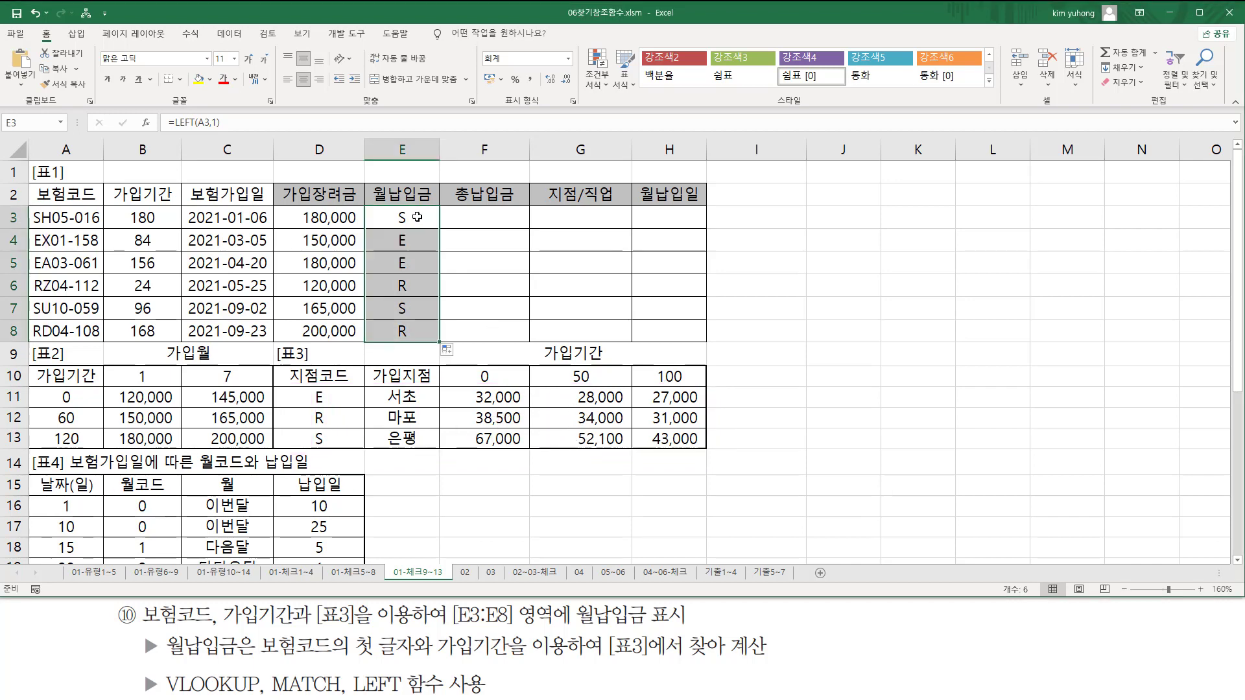
- Wrap the LEFT(A3,1) formula in E3 in a VLOOKUP function so it serves as the lookup value
{"action": "double_click", "coordinate": [384, 217]}
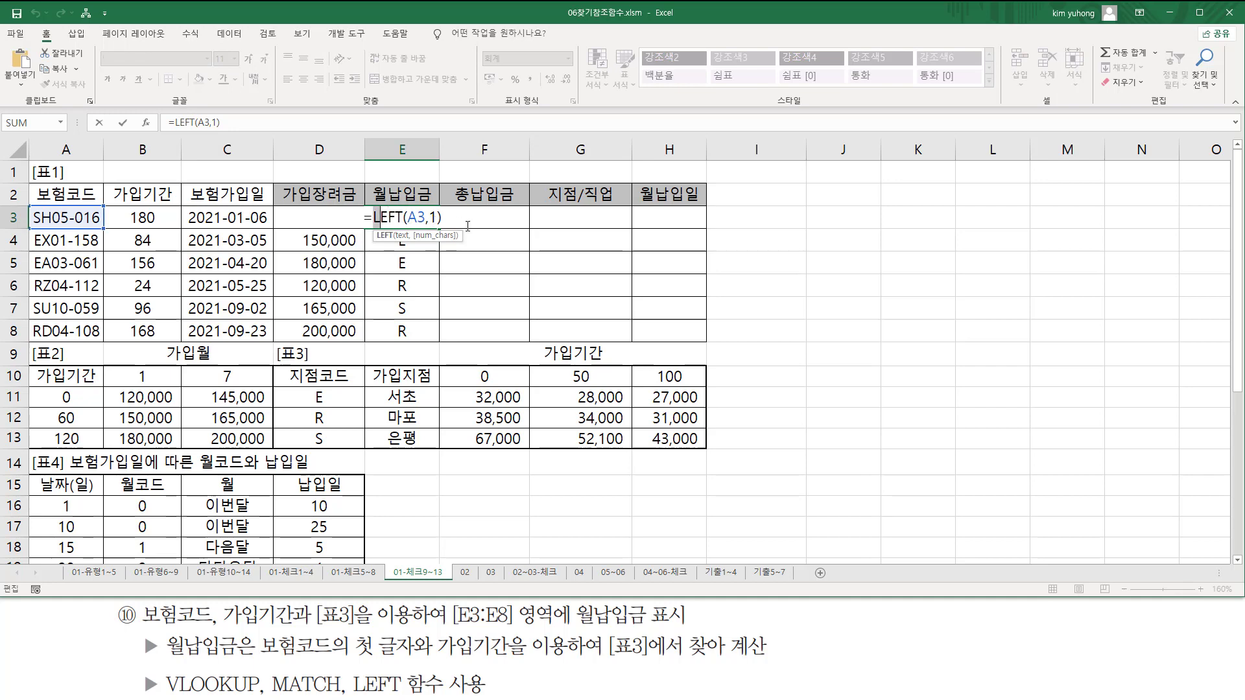
{"action": "key", "text": "Left"}
{"action": "type", "text": "vlo"}
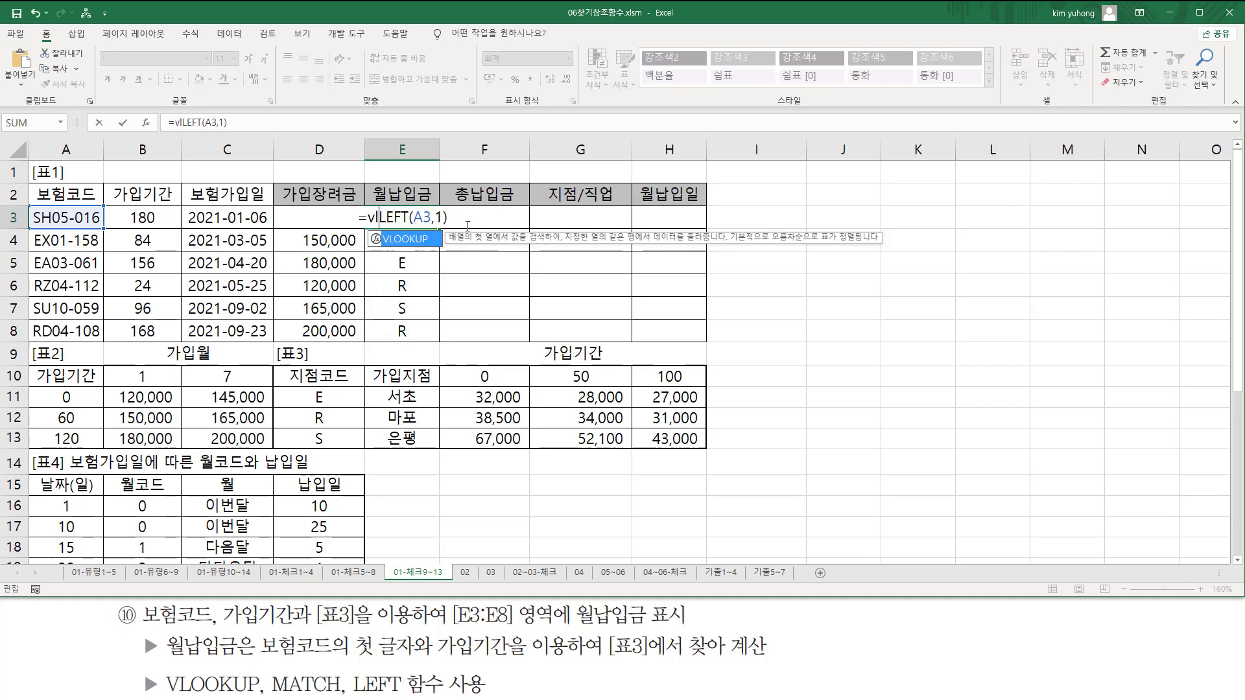
{"action": "key", "text": "Tab"}
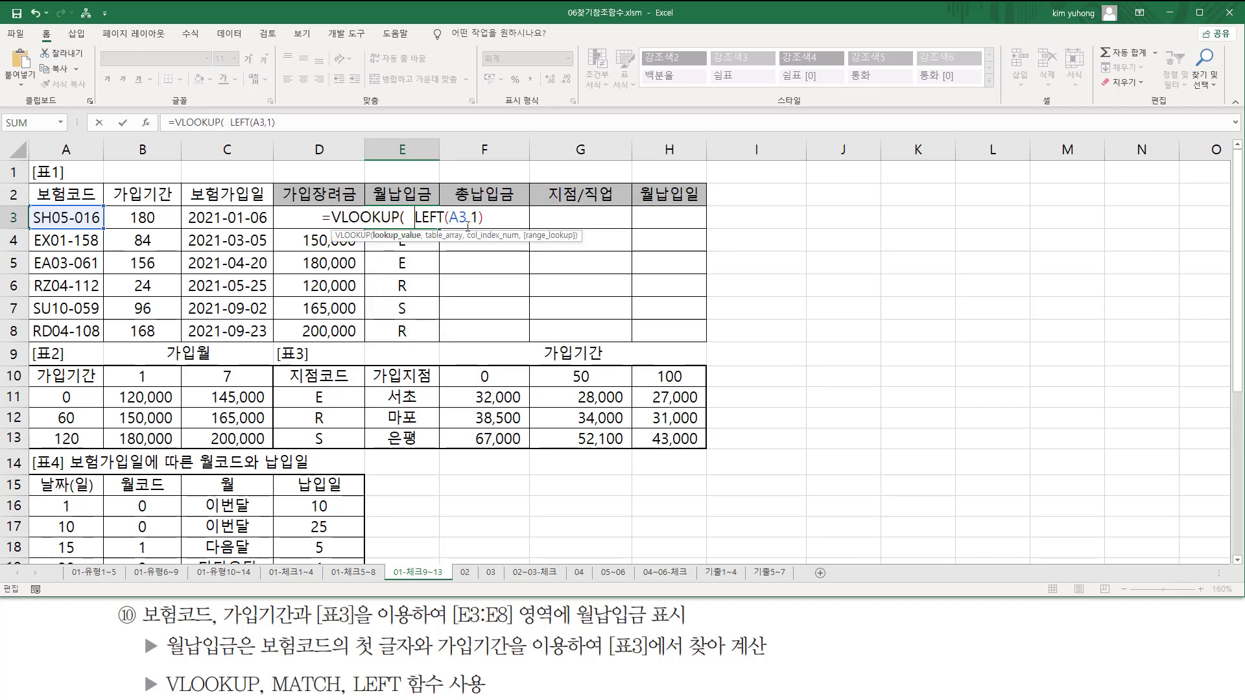
{"action": "key", "text": "shift+End"}
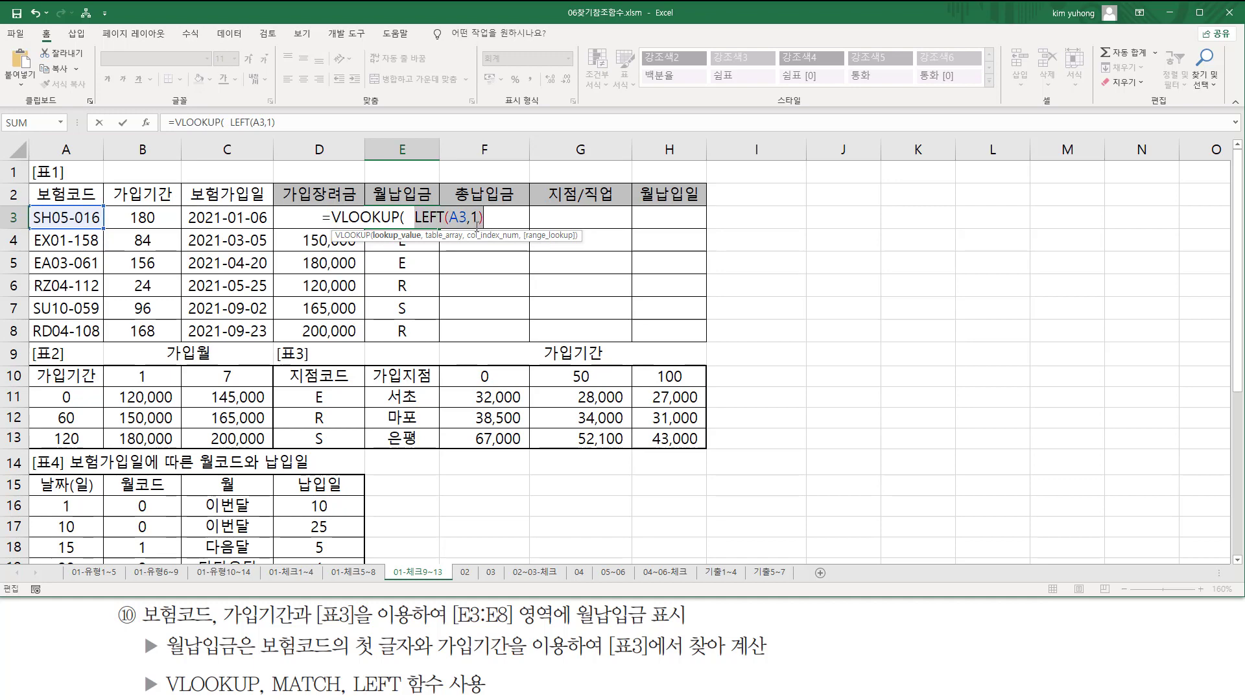
{"action": "key", "text": "Right"}
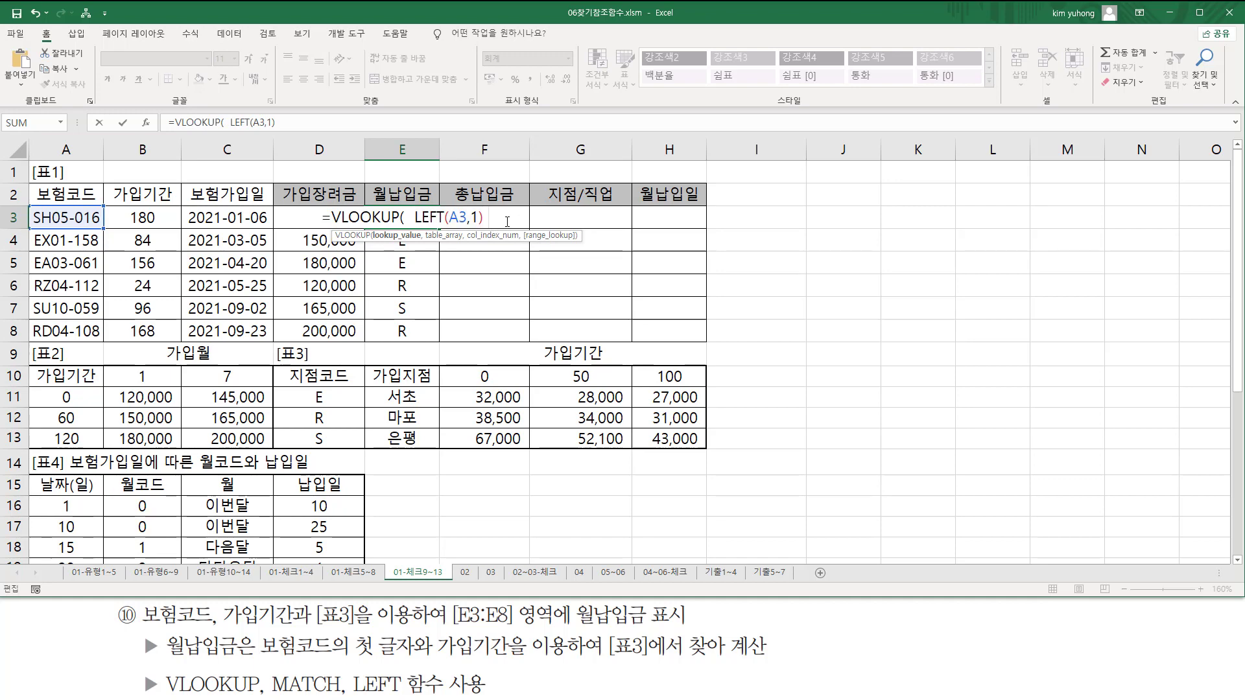
- Add D11:H13 as the VLOOKUP table range in E3, made absolute as $D$11:$H$13
{"action": "type", "text": ","}
{"action": "left_click_drag", "start_coordinate": [318, 397], "coordinate": [656, 442]}
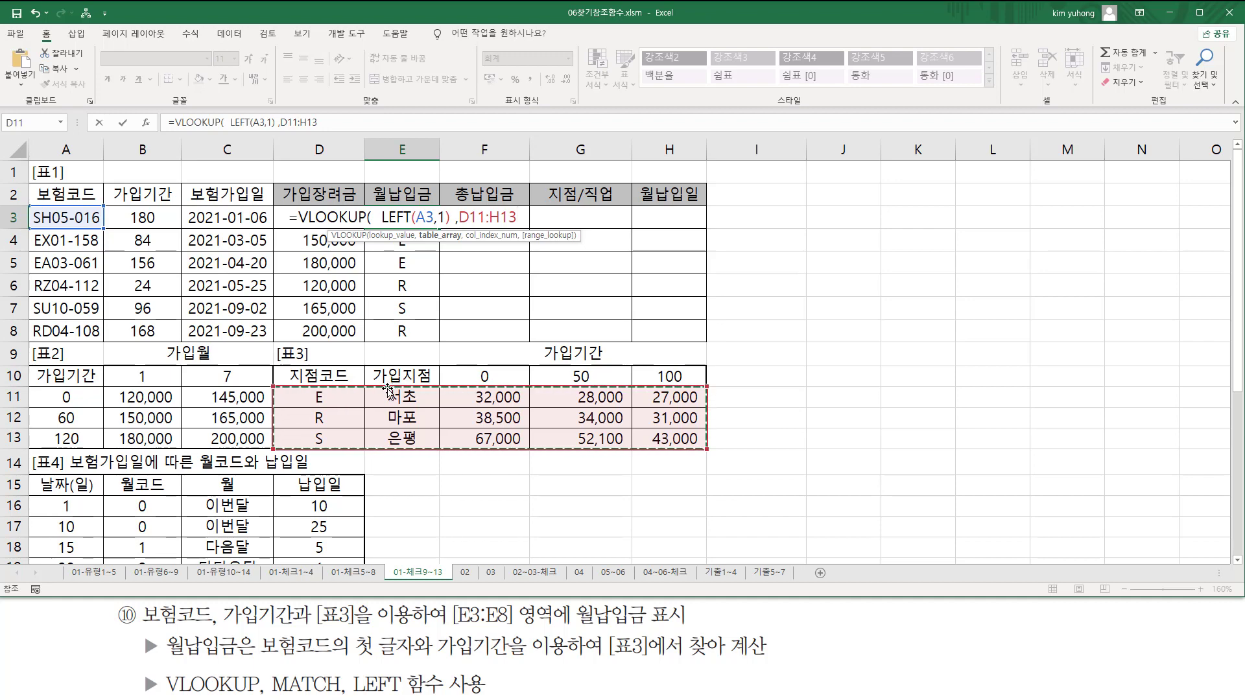
{"action": "key", "text": "F4"}
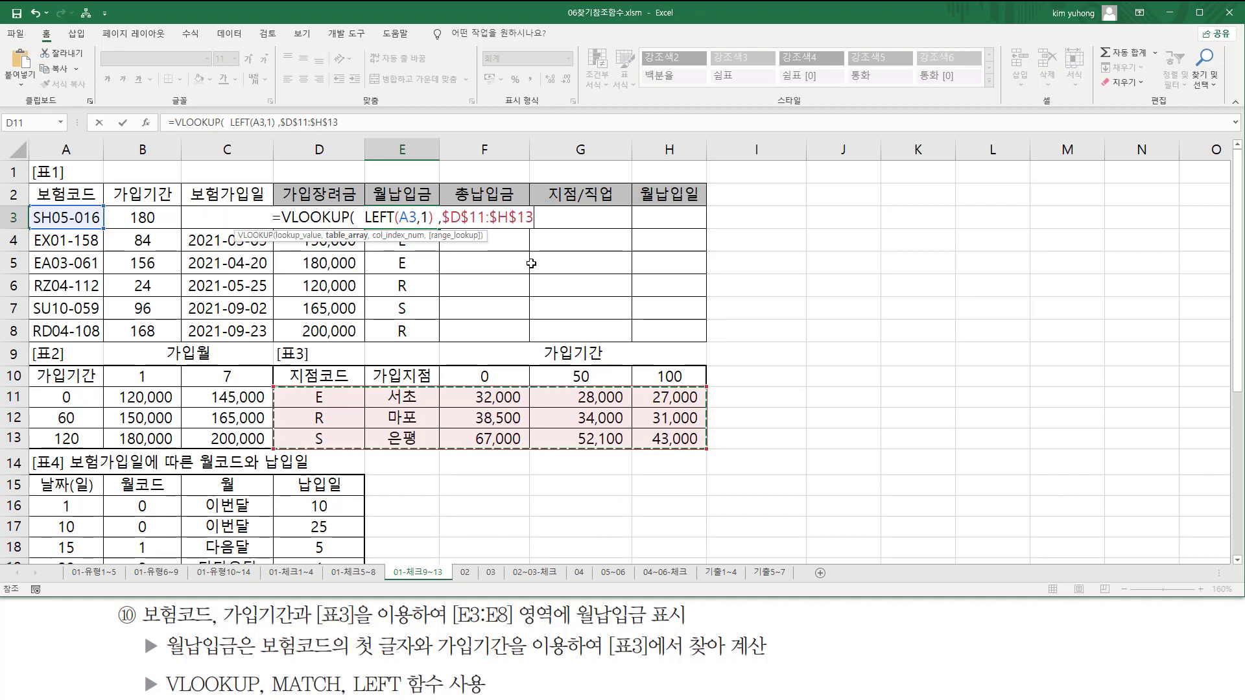
{"action": "type", "text": ","}
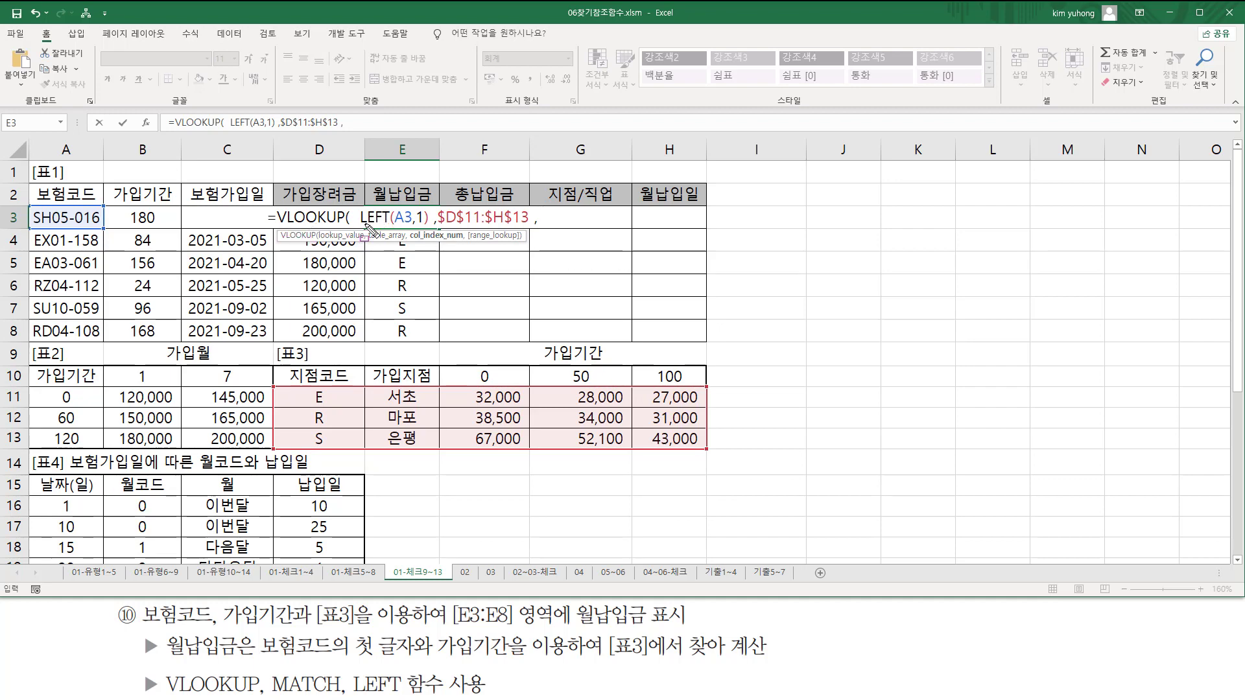
{"action": "left_click_drag", "start_coordinate": [360, 224], "coordinate": [578, 227]}
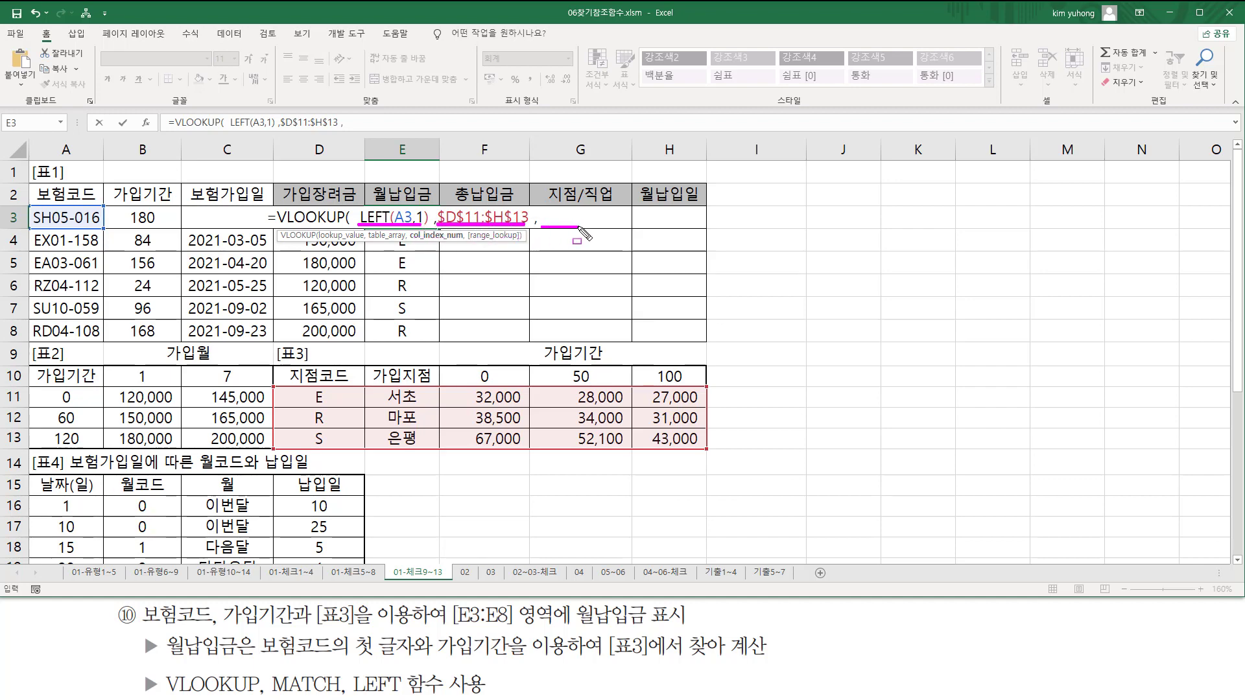
{"action": "key", "text": "Escape"}
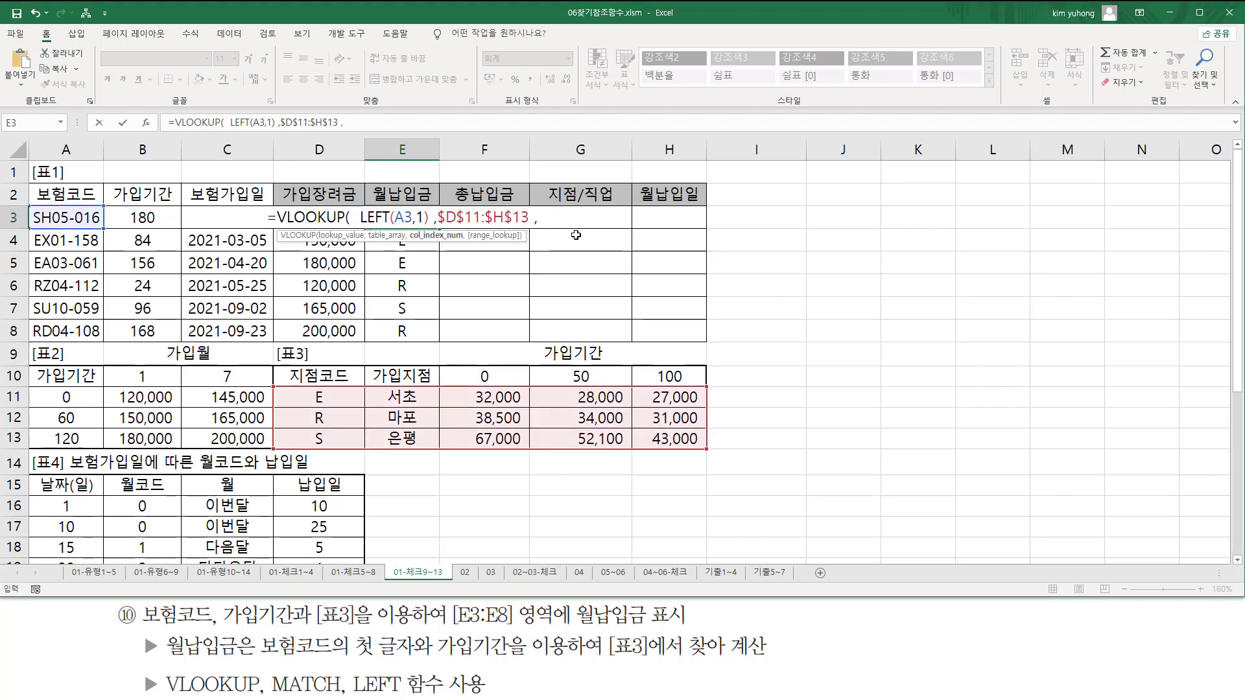
- Complete the E3 VLOOKUP with the copied MATCH( B3, $F$10:$H$10, 1 ) +2 as column number and FALSE for an exact match
{"action": "key", "text": "ctrl+v"}
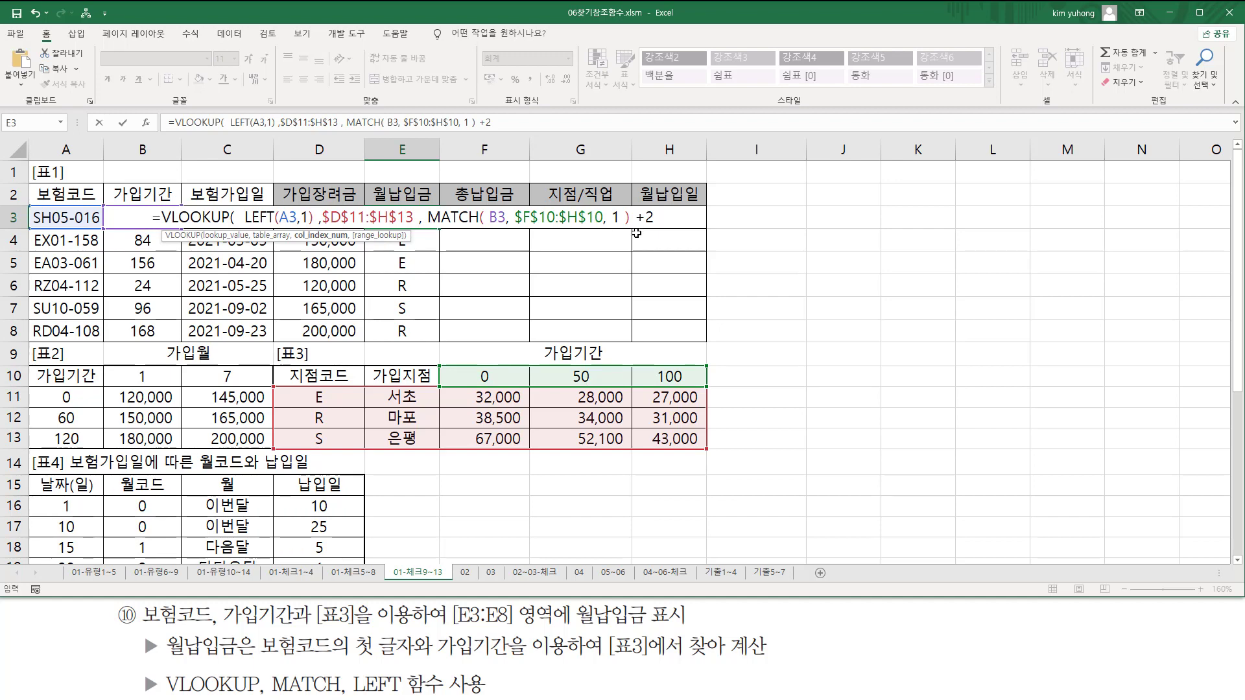
{"action": "type", "text": ","}
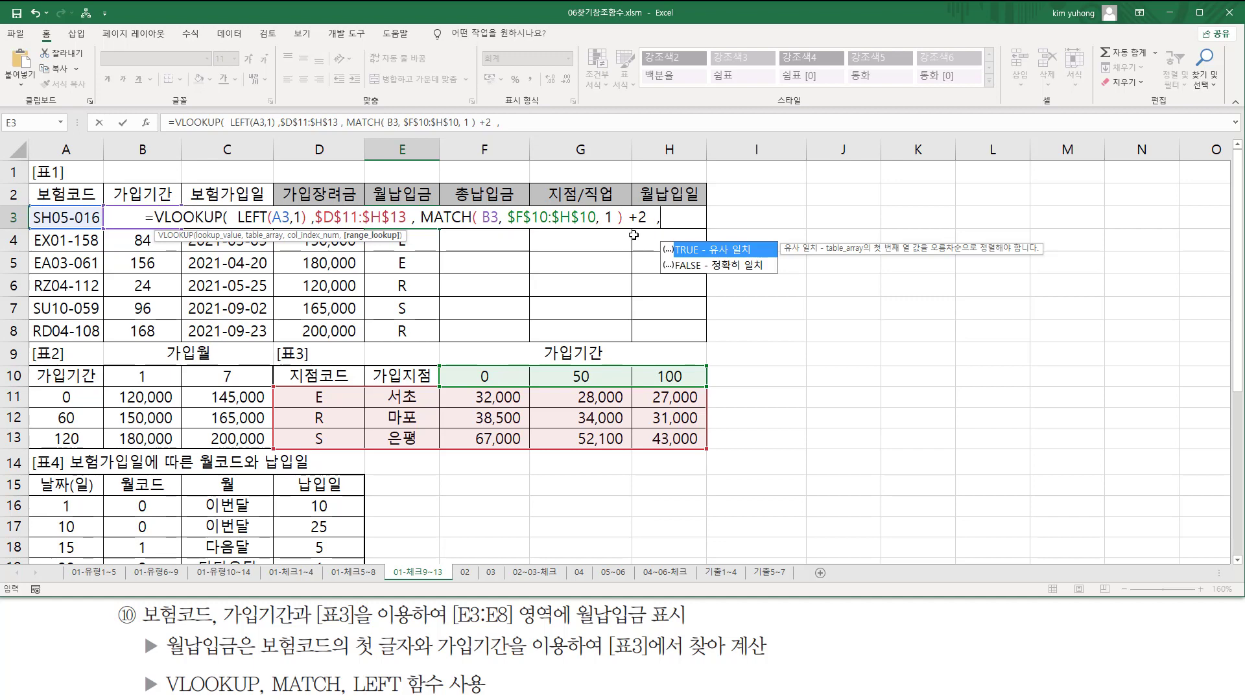
{"action": "left_click_drag", "start_coordinate": [31, 205], "coordinate": [42, 228]}
{"action": "left_click_drag", "start_coordinate": [306, 392], "coordinate": [340, 452]}
{"action": "left_click_drag", "start_coordinate": [30, 231], "coordinate": [41, 298]}
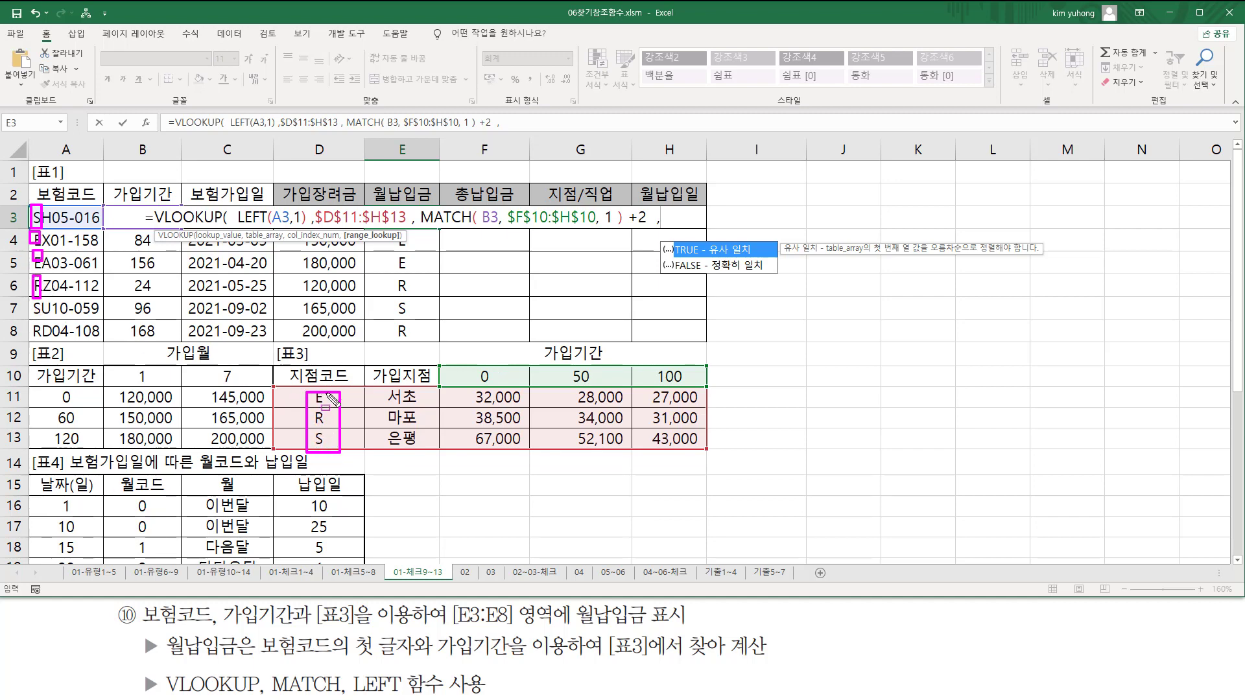
{"action": "key", "text": "Escape"}
{"action": "left_click", "coordinate": [687, 219]}
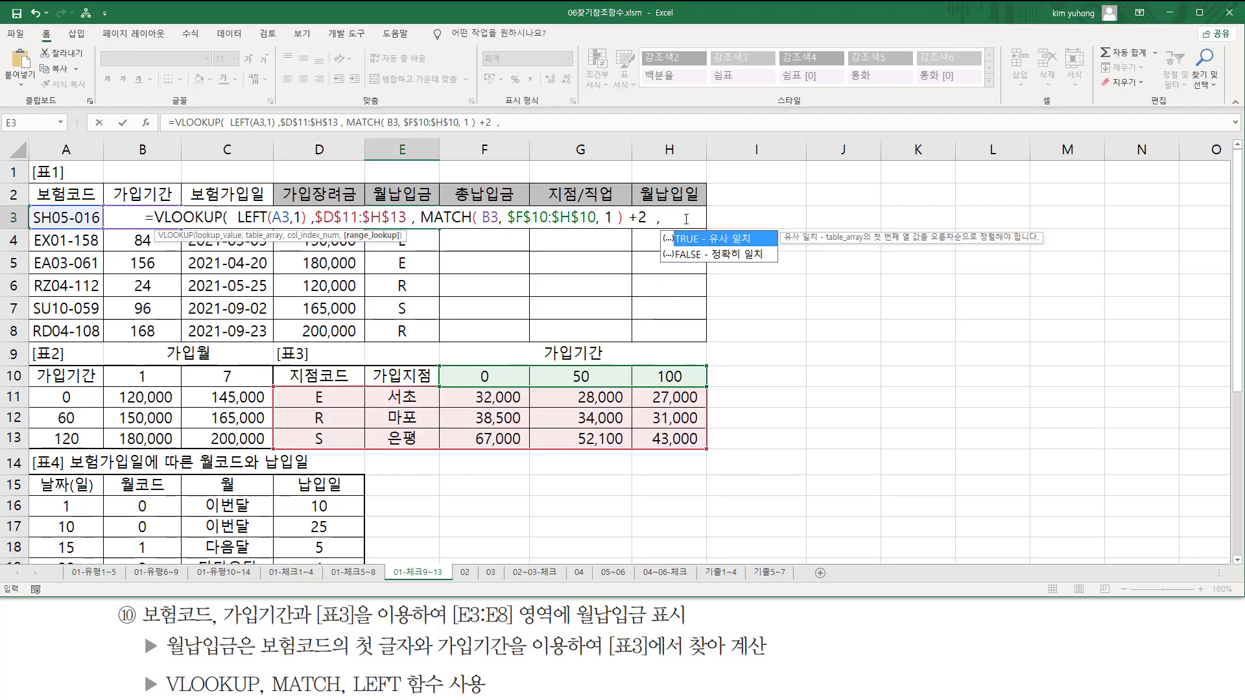
{"action": "type", "text": "f"}
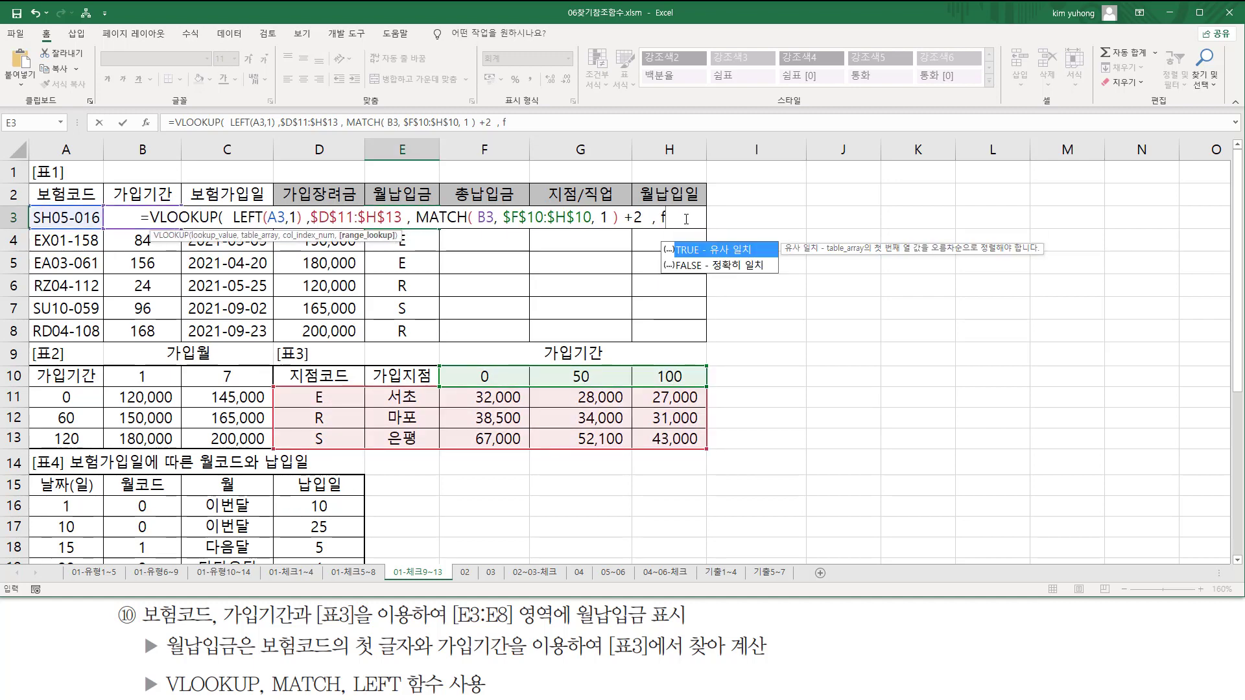
{"action": "type", "text": "alse )"}
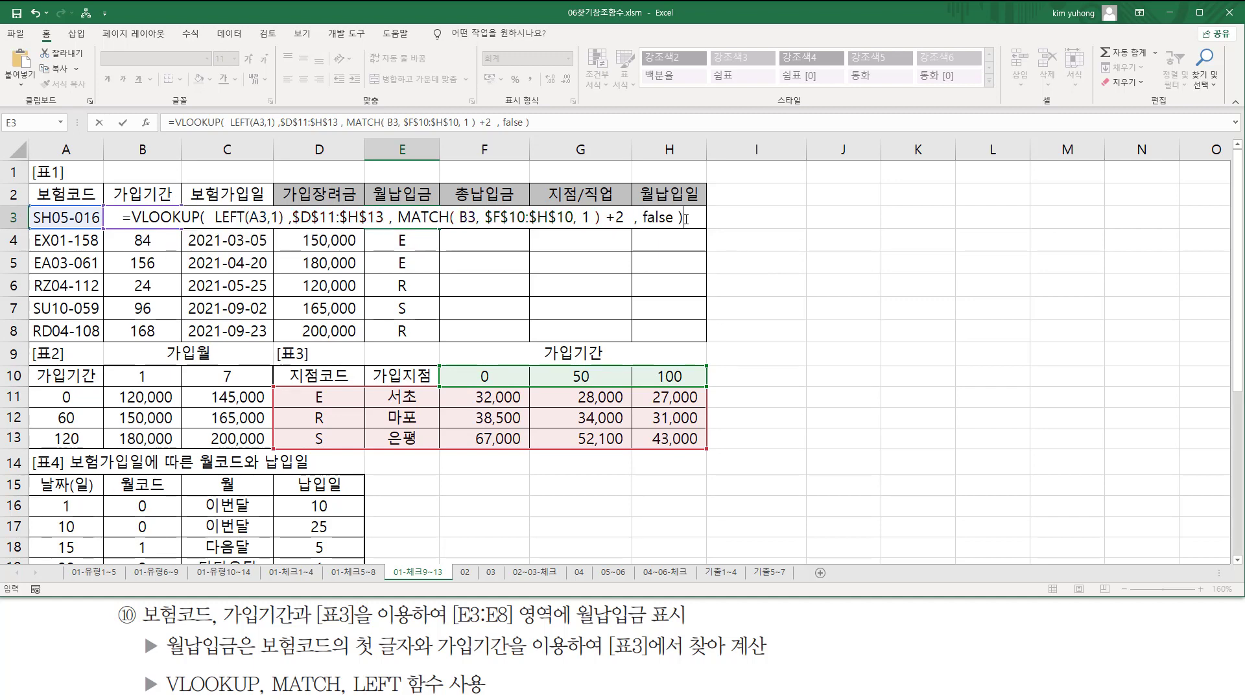
{"action": "key", "text": "Return"}
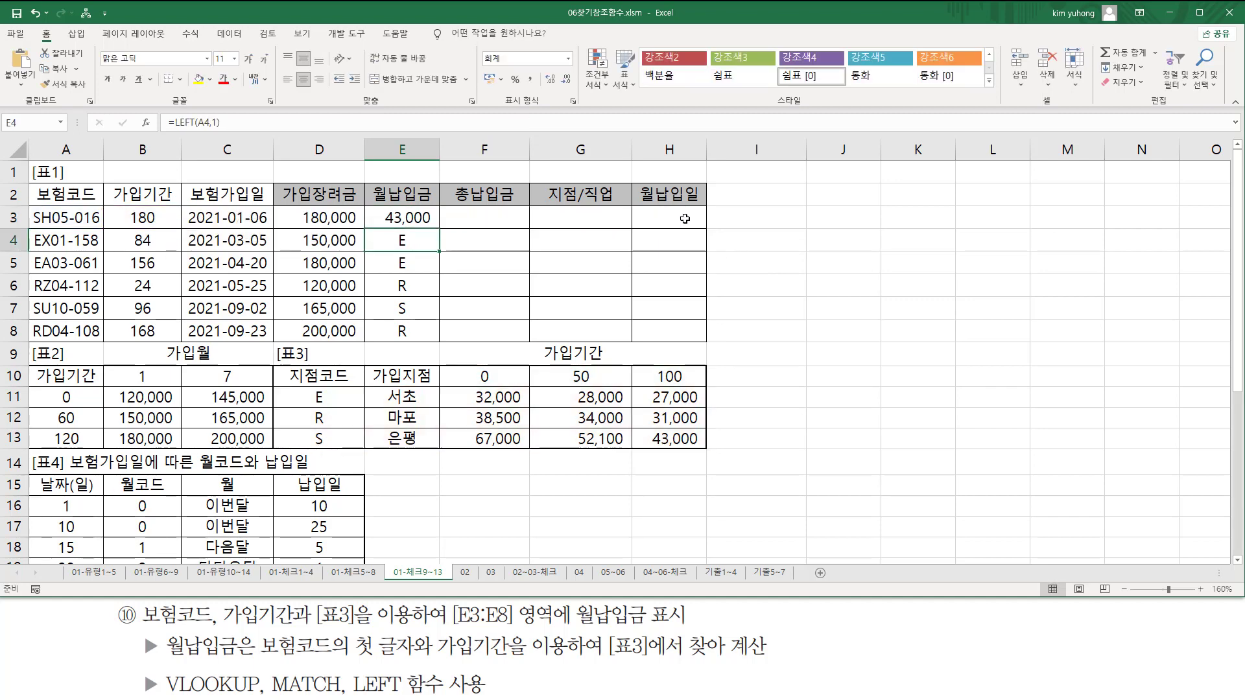
- Check the E3 result against [표3] and fill the VLOOKUP formula down through E8
{"action": "left_click", "coordinate": [399, 217]}
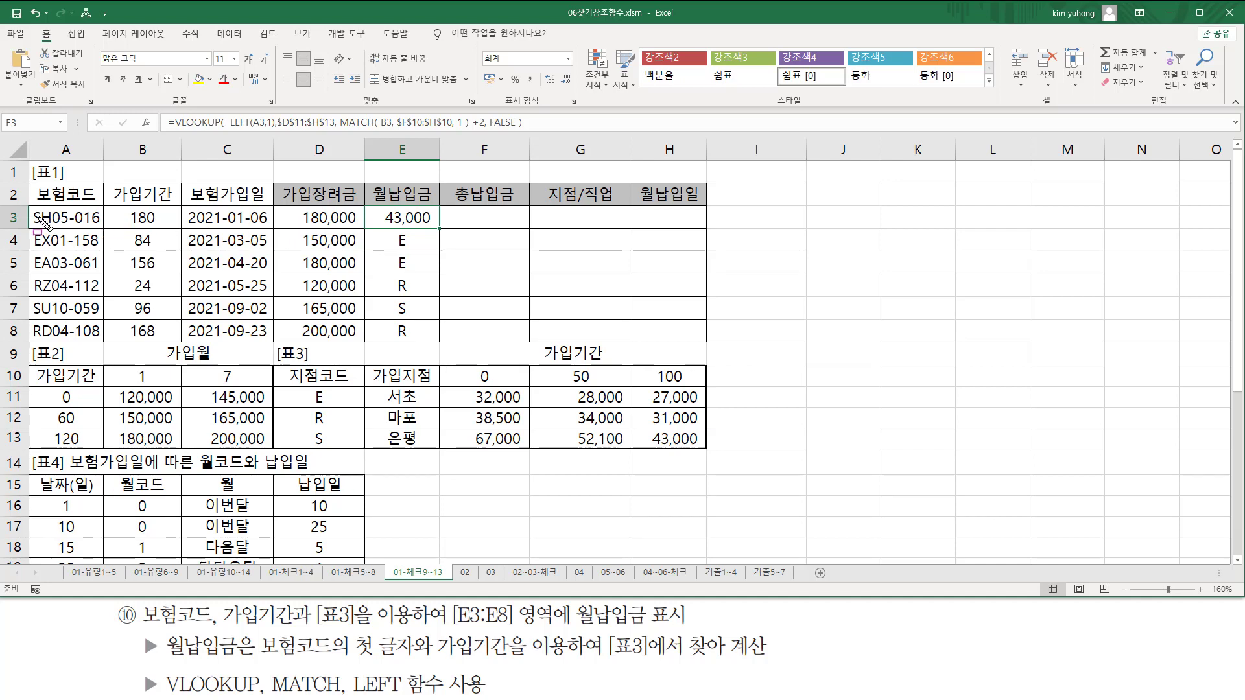
{"action": "left_click_drag", "start_coordinate": [32, 207], "coordinate": [45, 227]}
{"action": "left_click_drag", "start_coordinate": [126, 207], "coordinate": [159, 227]}
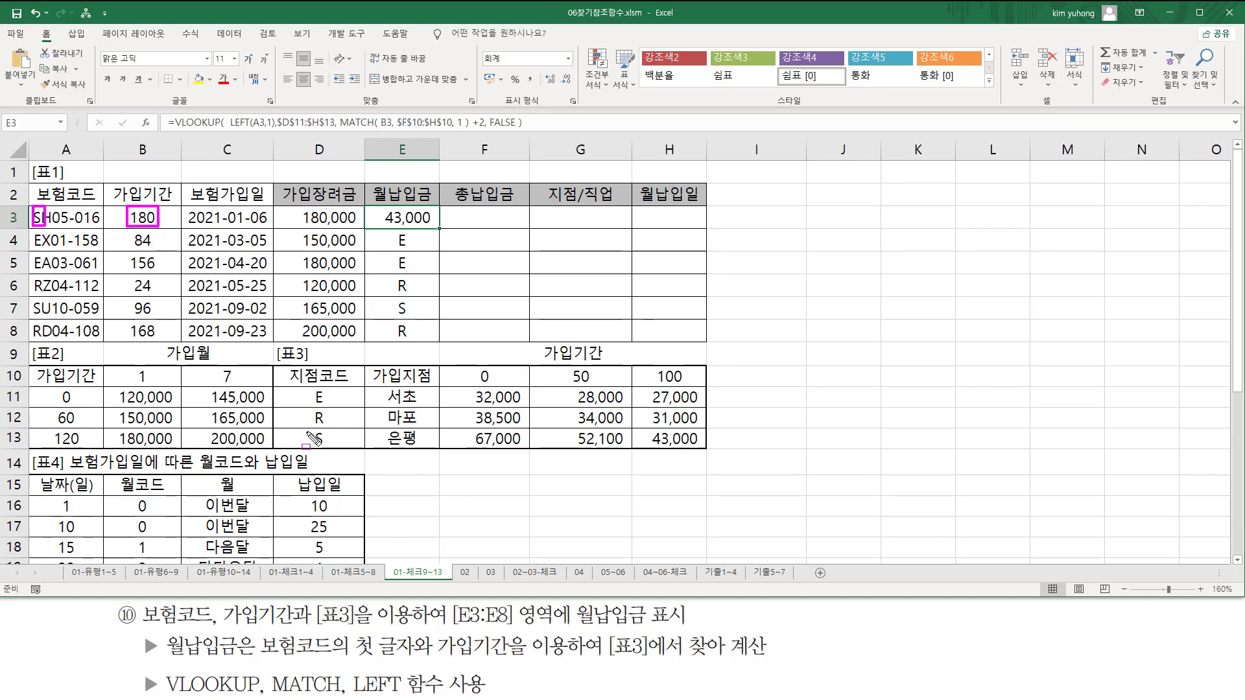
{"action": "mouse_move", "coordinate": [307, 430]}
{"action": "left_mouse_down"}
{"action": "mouse_move", "coordinate": [324, 448]}
{"action": "mouse_move", "coordinate": [782, 467]}
{"action": "mouse_move", "coordinate": [767, 450]}
{"action": "left_mouse_up"}
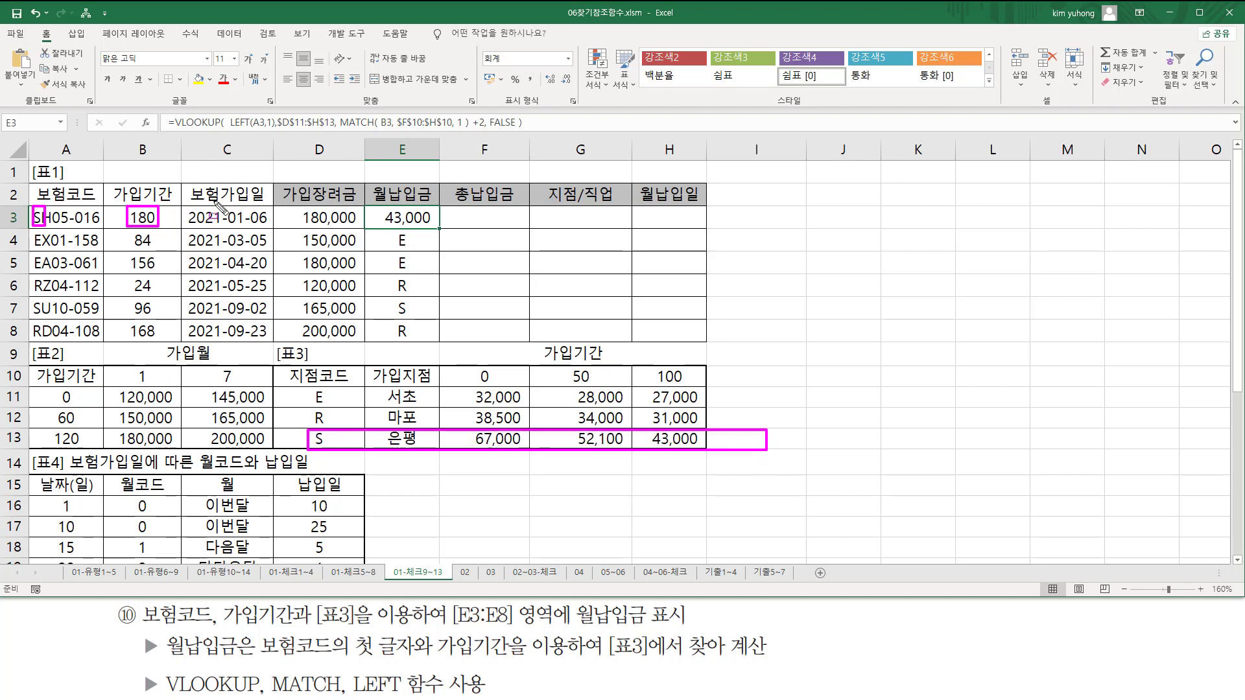
{"action": "mouse_move", "coordinate": [686, 357]}
{"action": "left_mouse_down"}
{"action": "mouse_move", "coordinate": [656, 373]}
{"action": "mouse_move", "coordinate": [675, 467]}
{"action": "mouse_move", "coordinate": [704, 467]}
{"action": "left_mouse_up"}
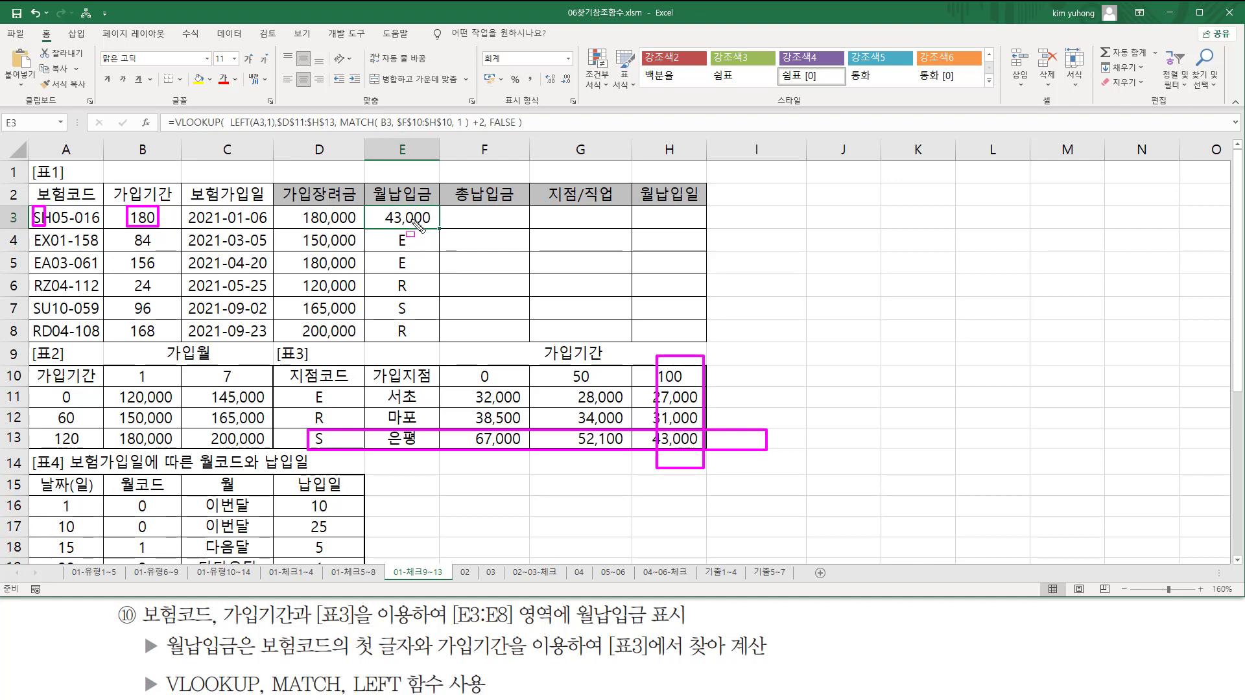
{"action": "key", "text": "Escape"}
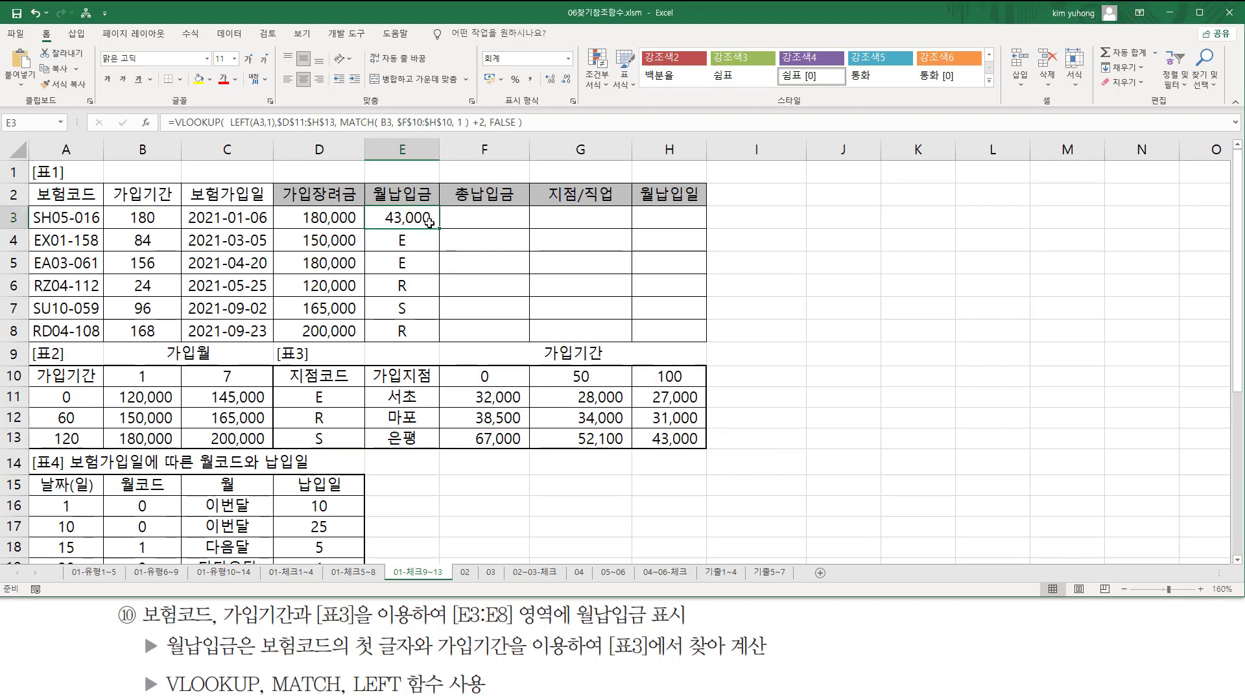
{"action": "left_click_drag", "start_coordinate": [440, 230], "coordinate": [442, 338]}
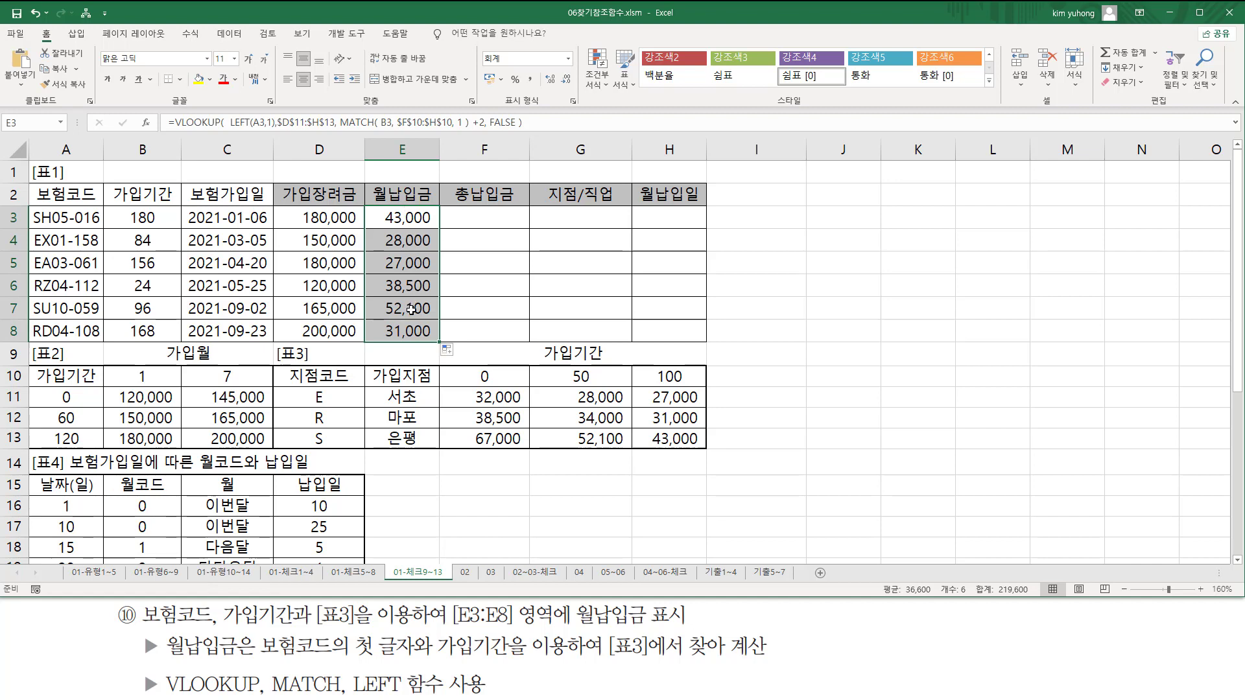
- Trace the E6 월납입금 in [표3] using the first letter of A6 and the 가입기간 in B6
{"action": "mouse_move", "coordinate": [32, 276]}
{"action": "left_mouse_down"}
{"action": "mouse_move", "coordinate": [33, 293]}
{"action": "mouse_move", "coordinate": [46, 294]}
{"action": "left_mouse_up"}
{"action": "left_click_drag", "start_coordinate": [130, 274], "coordinate": [162, 296]}
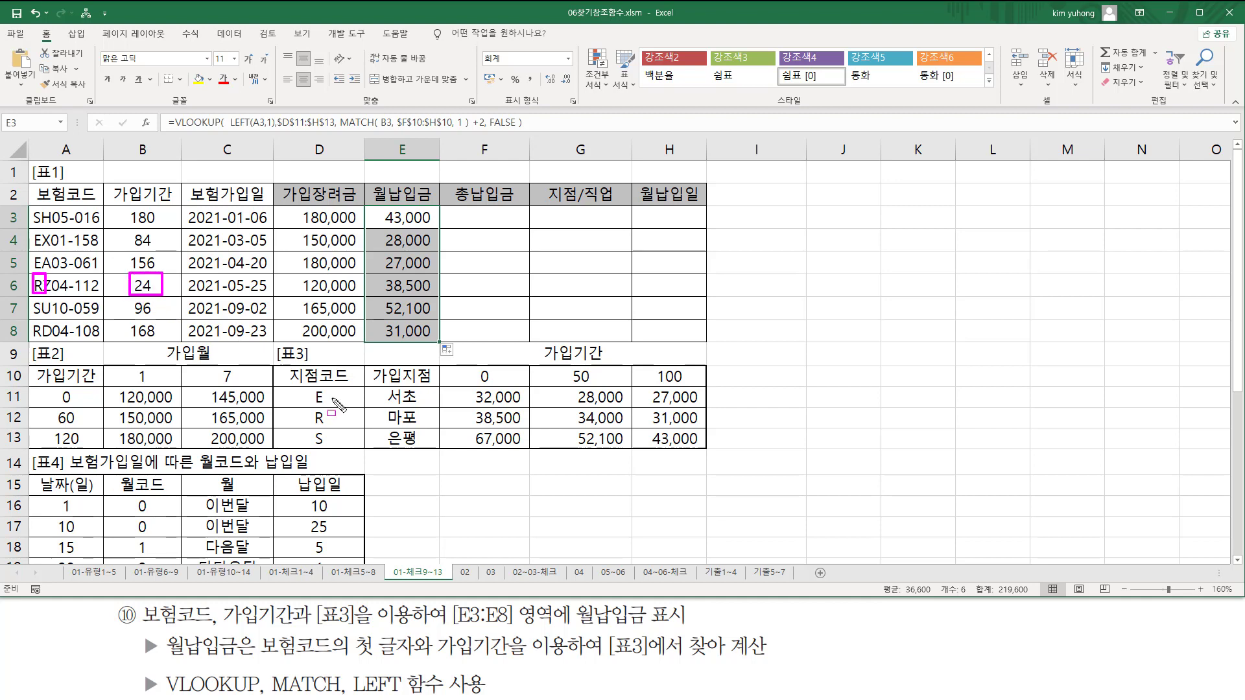
{"action": "left_click_drag", "start_coordinate": [288, 408], "coordinate": [717, 423]}
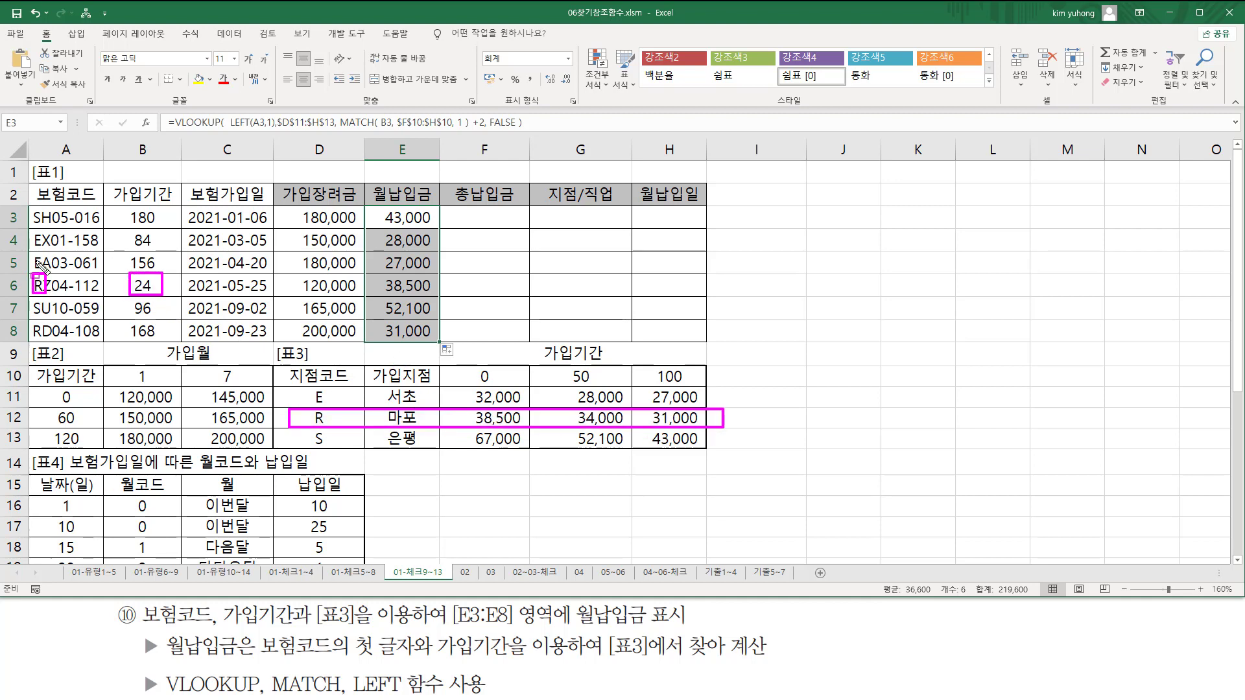
{"action": "mouse_move", "coordinate": [466, 356]}
{"action": "left_mouse_down"}
{"action": "mouse_move", "coordinate": [506, 465]}
{"action": "mouse_move", "coordinate": [529, 479]}
{"action": "left_mouse_up"}
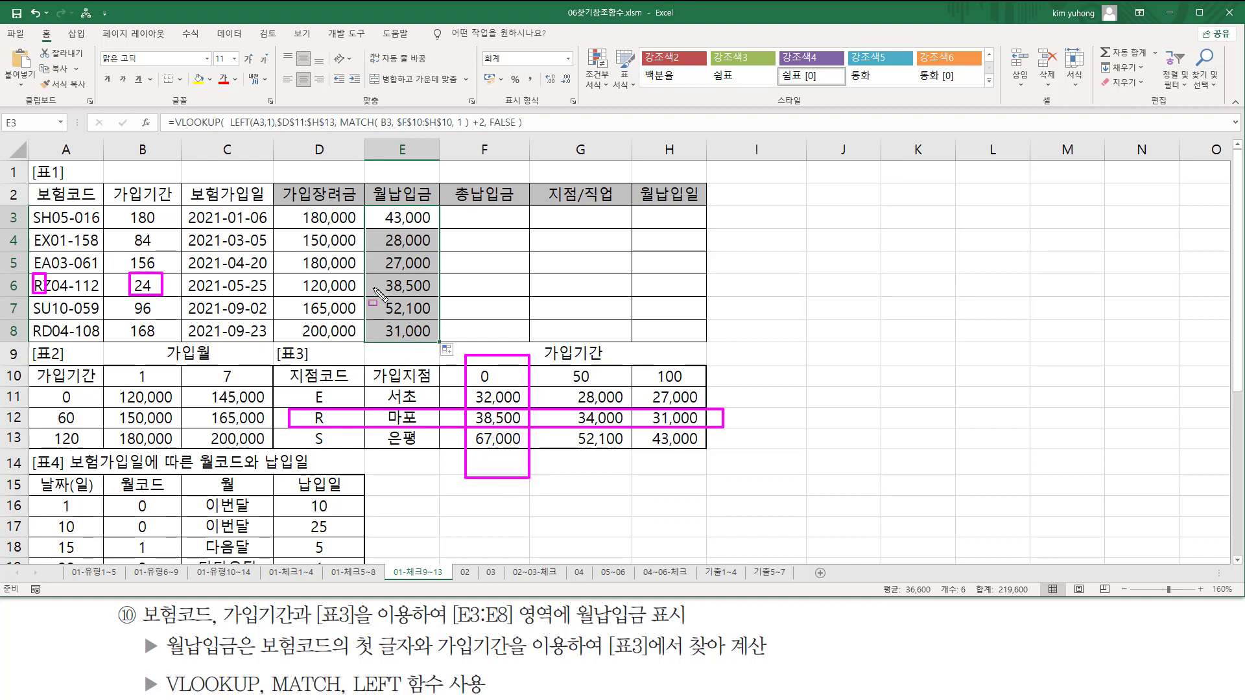
{"action": "left_click_drag", "start_coordinate": [374, 288], "coordinate": [443, 287]}
{"action": "key", "text": "Escape"}
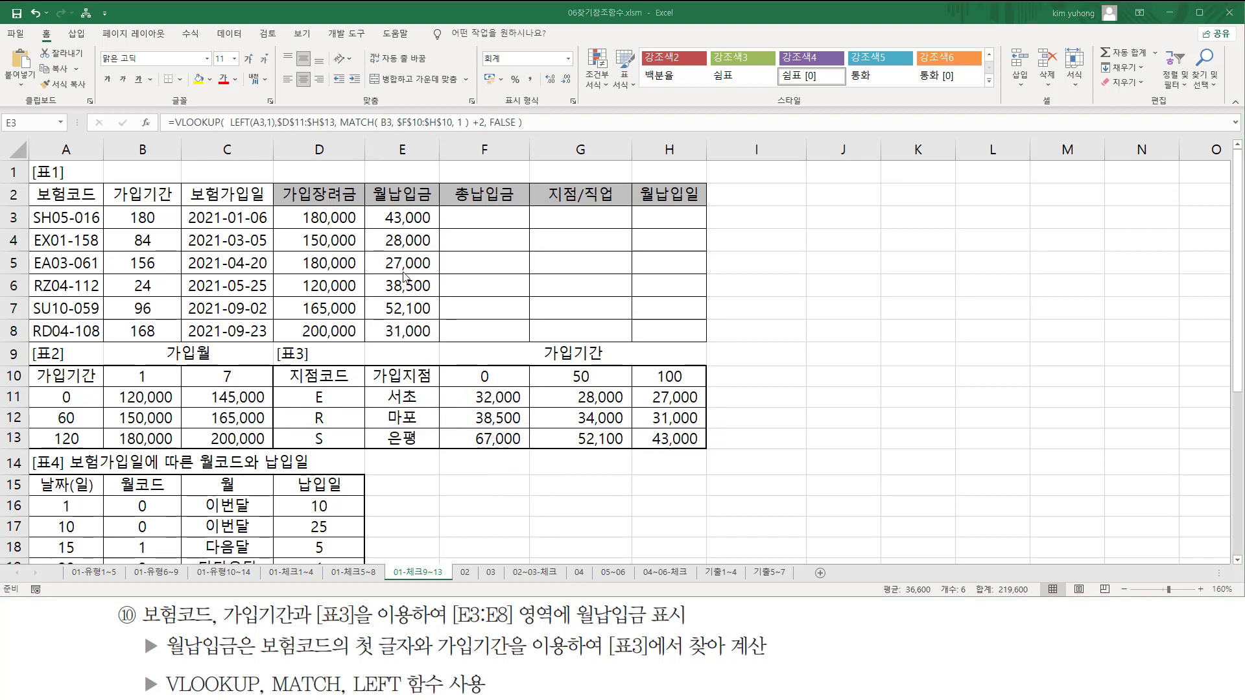
- Copy the E3 VLOOKUP formula into E15 as plain text and review its arguments
{"action": "left_click", "coordinate": [410, 223]}
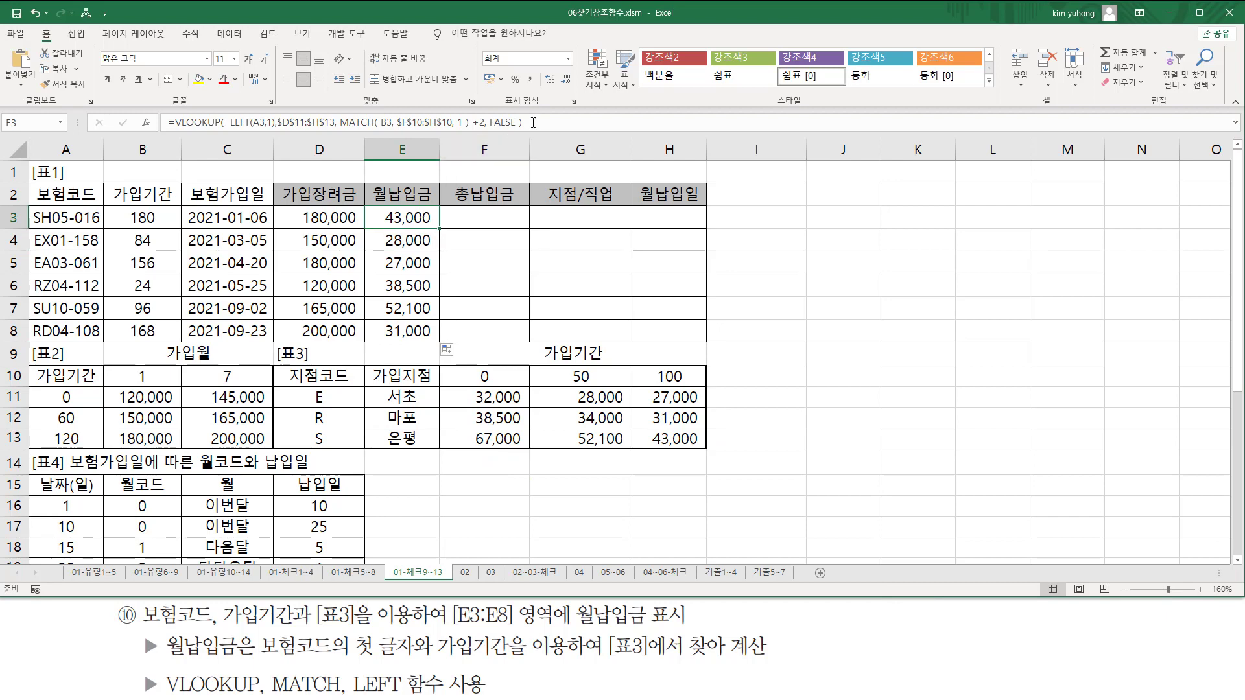
{"action": "left_click", "coordinate": [506, 123]}
{"action": "key", "text": "Escape"}
{"action": "left_click", "coordinate": [397, 488]}
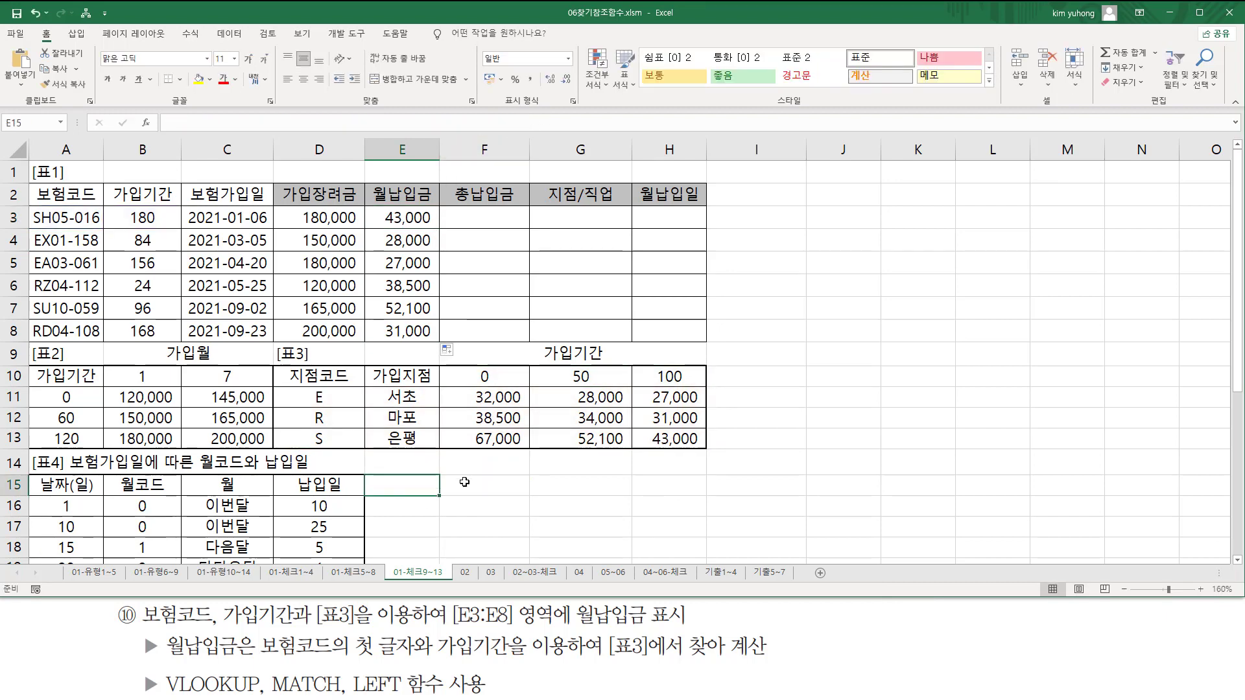
{"action": "type", "text": "'=VLOOKUP(  LEFT(A3,1),$D$11:$H$13, MATCH( B3, $F$10:$H$10, 1 ) +2, FALSE )"}
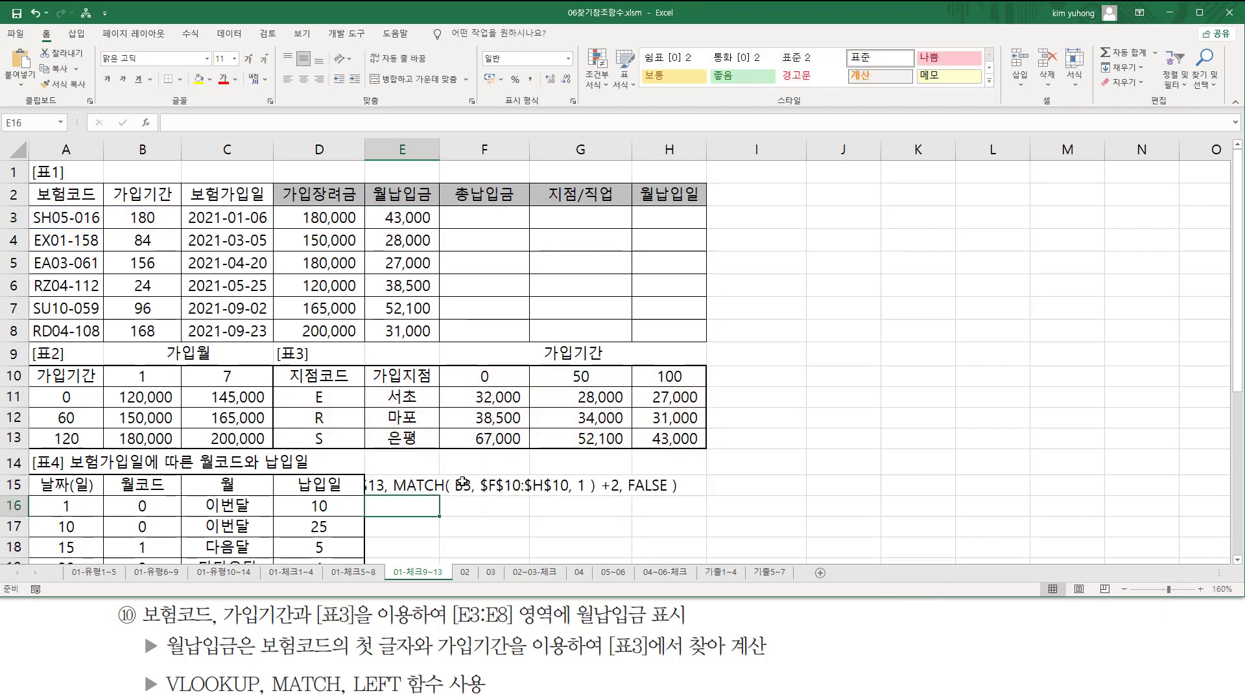
{"action": "key", "text": "Return"}
{"action": "key", "text": "Down"}
{"action": "key", "text": "Down"}
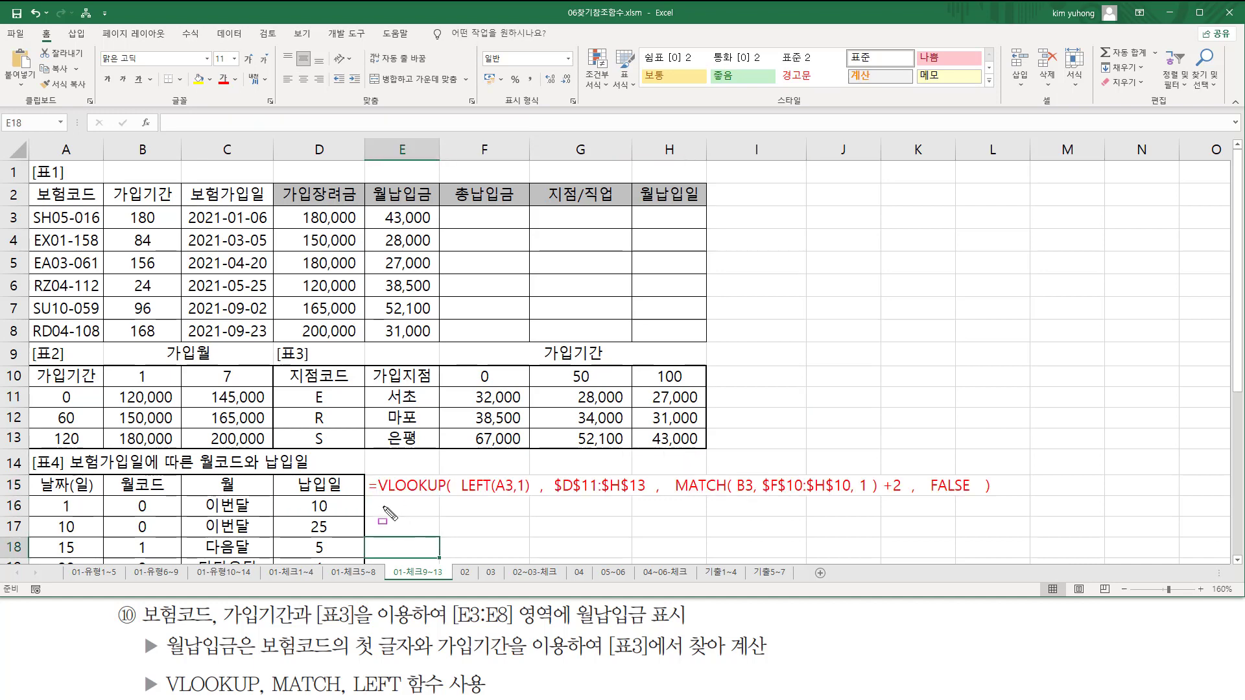
{"action": "mouse_move", "coordinate": [377, 494]}
{"action": "left_mouse_down"}
{"action": "mouse_move", "coordinate": [918, 514]}
{"action": "mouse_move", "coordinate": [912, 506]}
{"action": "mouse_move", "coordinate": [965, 496]}
{"action": "left_mouse_up"}
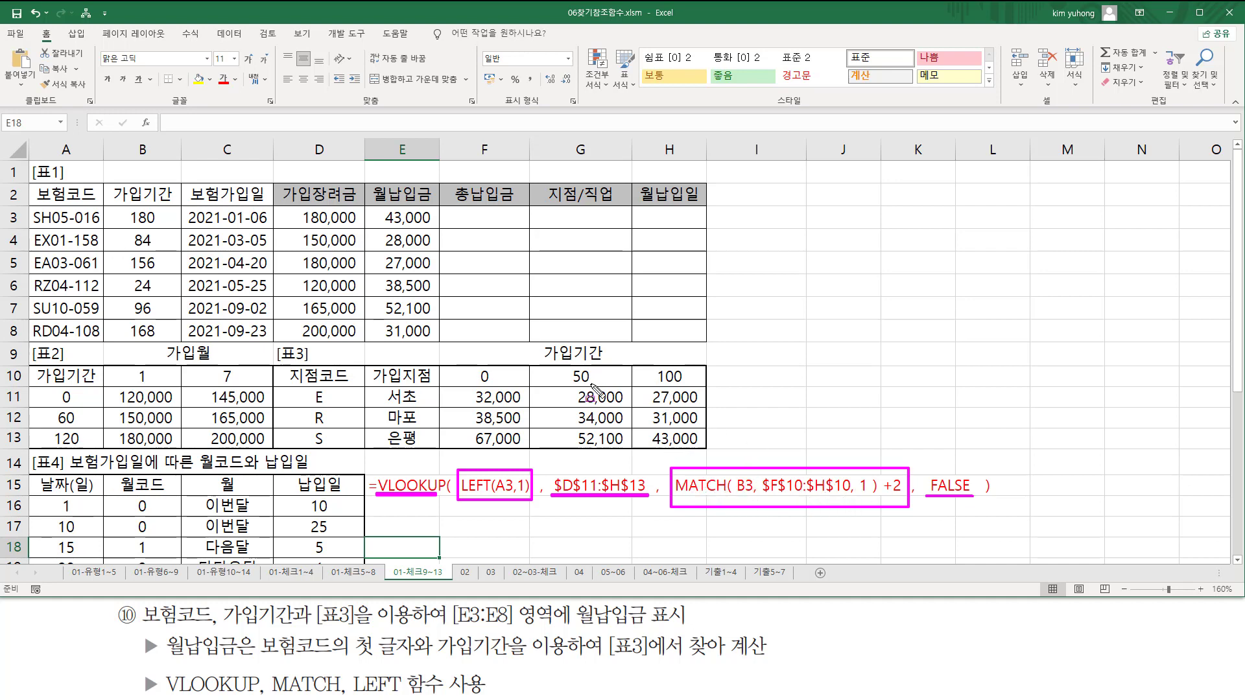
{"action": "key", "text": "Escape"}
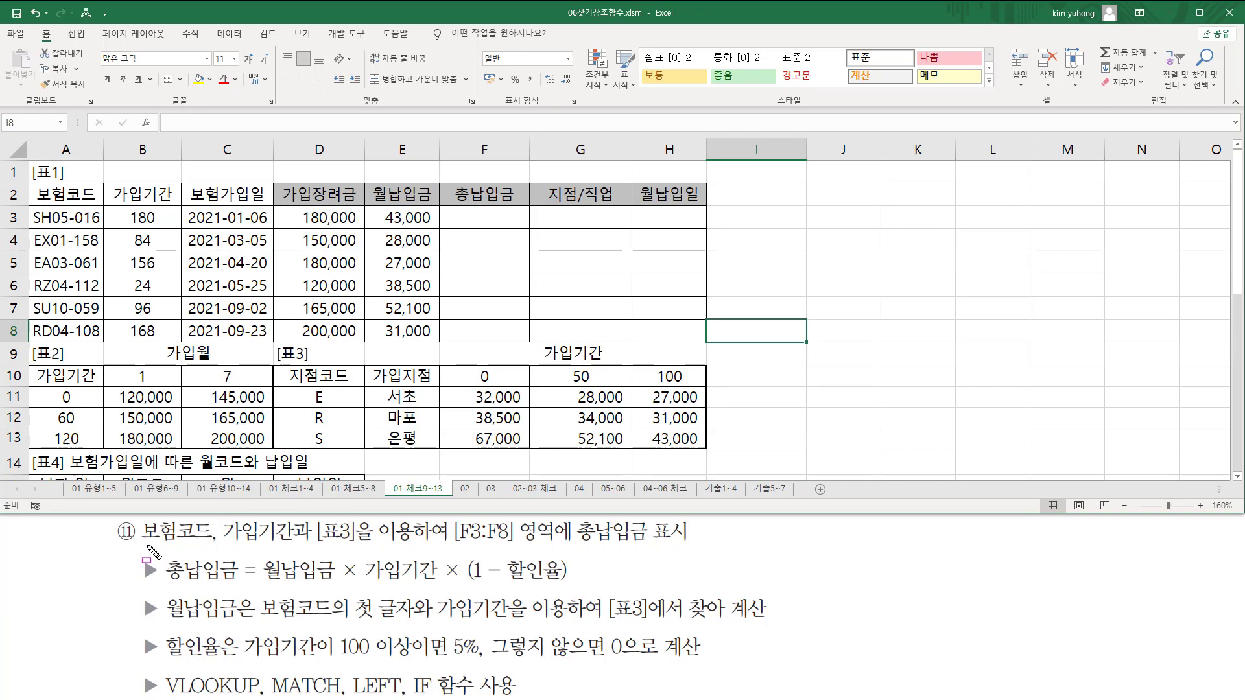
- Review exercise ⑪ for 총납입금 in F3:F8 and its formula 월납입금 × 가입기간 × (1 − 할인율)
{"action": "mouse_move", "coordinate": [142, 547]}
{"action": "left_mouse_down"}
{"action": "mouse_move", "coordinate": [445, 550]}
{"action": "mouse_move", "coordinate": [423, 548]}
{"action": "left_mouse_up"}
{"action": "left_click_drag", "start_coordinate": [455, 545], "coordinate": [704, 546]}
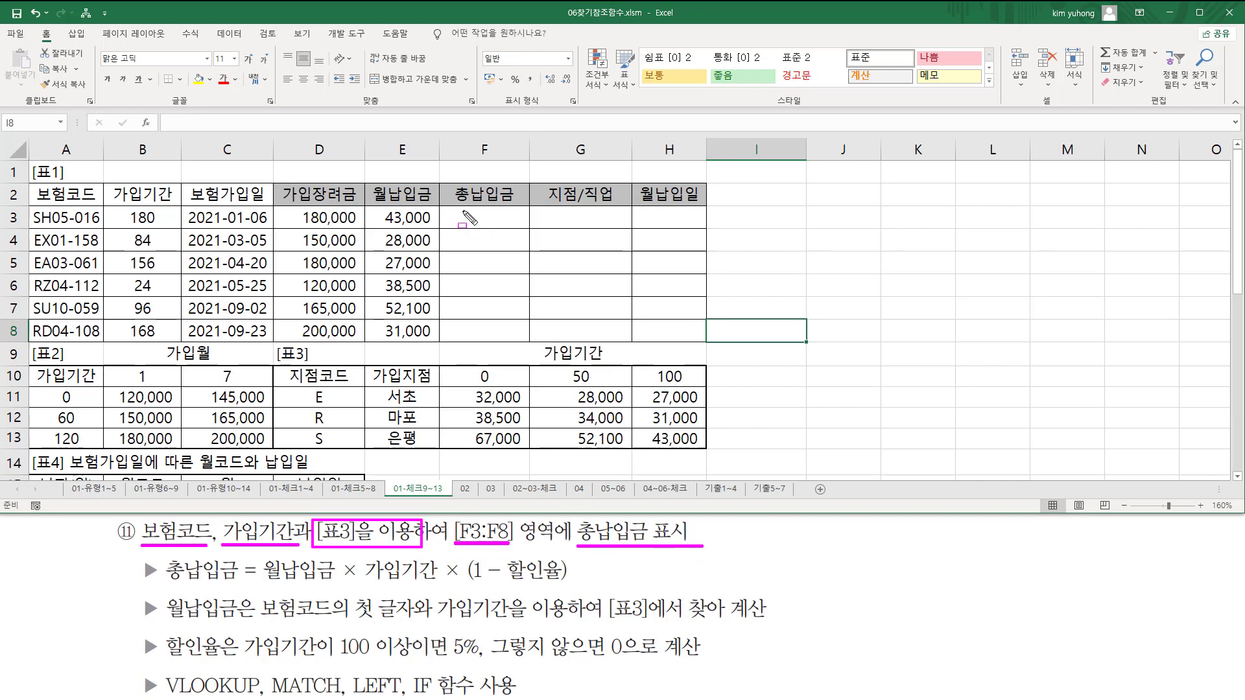
{"action": "left_click_drag", "start_coordinate": [455, 213], "coordinate": [519, 342]}
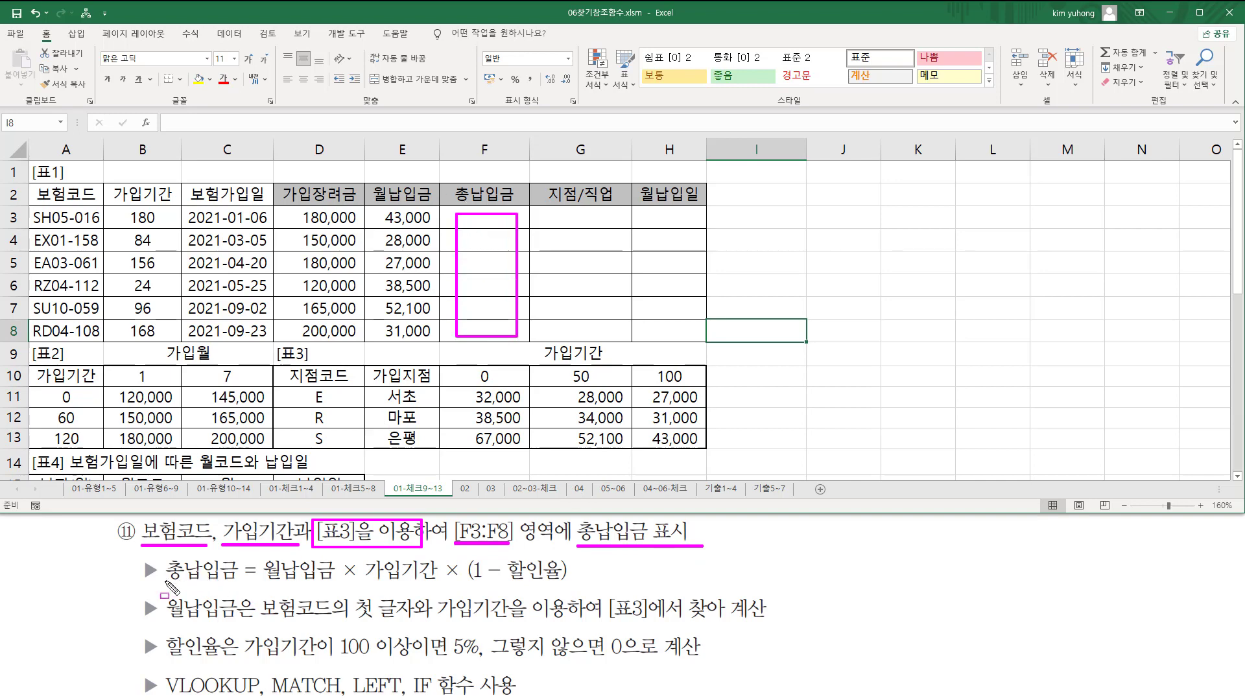
{"action": "left_click_drag", "start_coordinate": [166, 581], "coordinate": [453, 592]}
{"action": "left_click_drag", "start_coordinate": [471, 591], "coordinate": [577, 593]}
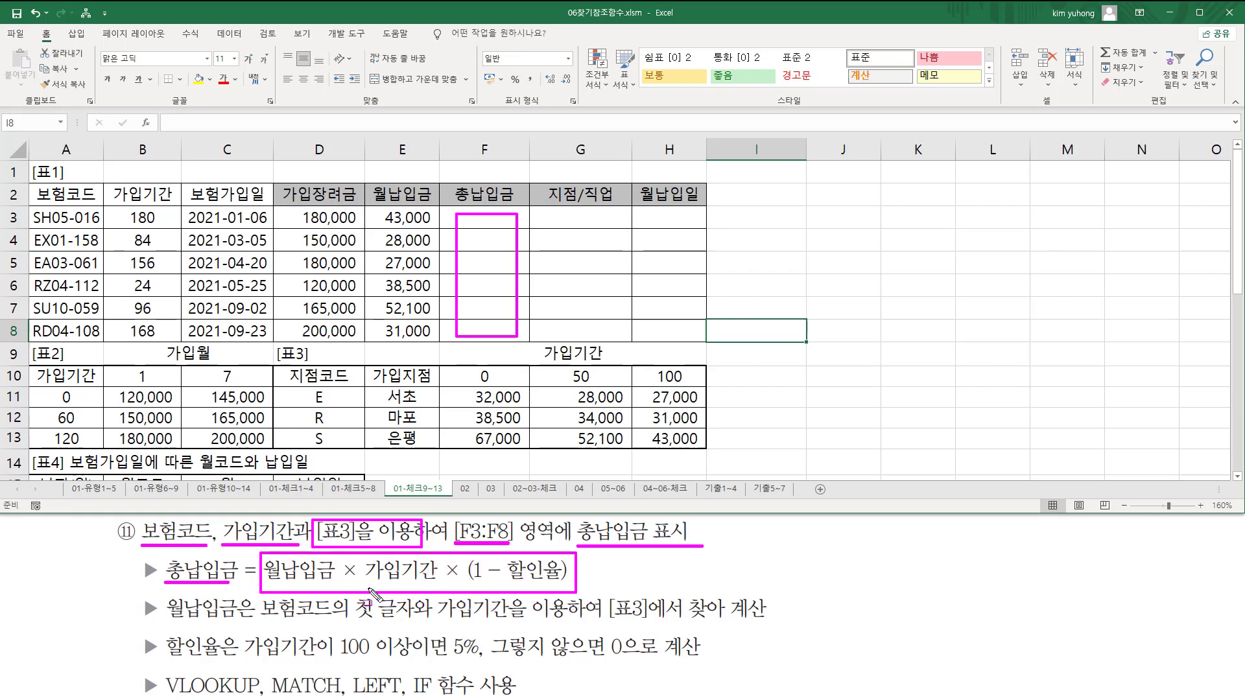
{"action": "left_click_drag", "start_coordinate": [486, 254], "coordinate": [492, 251]}
{"action": "key", "text": "e"}
- Examine how 월납입금 is looked up in [표3] from the first letter of 보험코드 and the 가입기간
{"action": "left_click_drag", "start_coordinate": [258, 585], "coordinate": [338, 587]}
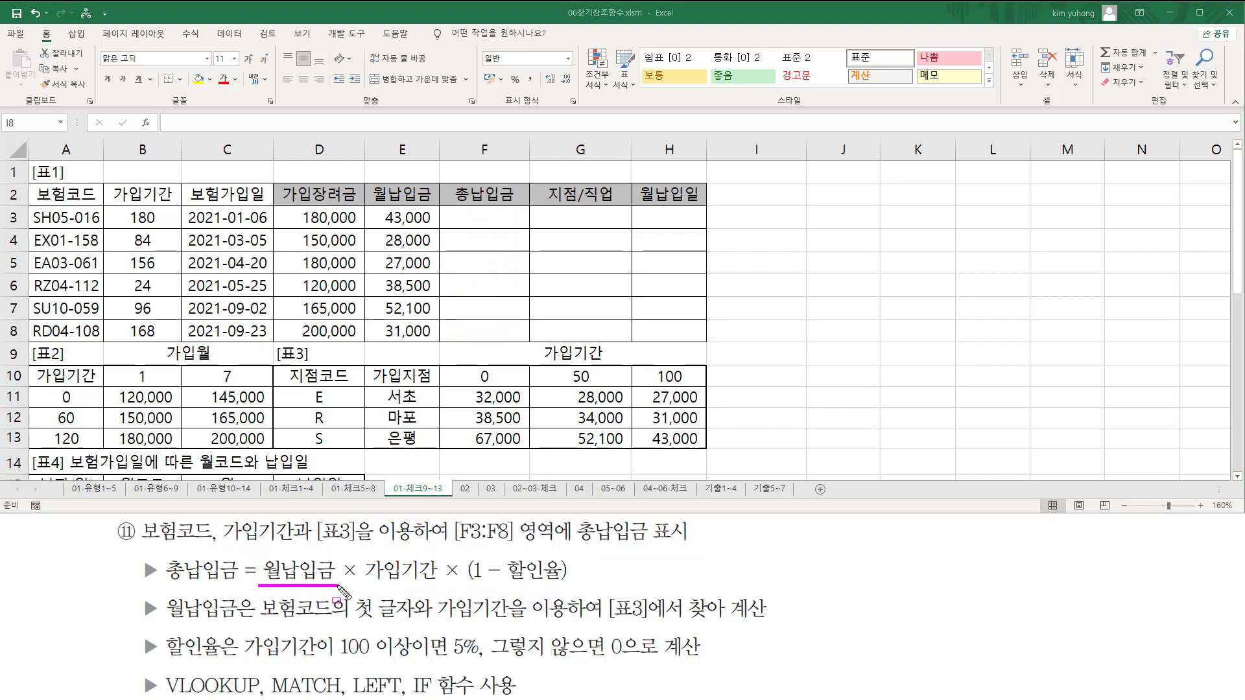
{"action": "mouse_move", "coordinate": [167, 620]}
{"action": "left_mouse_down"}
{"action": "mouse_move", "coordinate": [249, 620]}
{"action": "mouse_move", "coordinate": [246, 597]}
{"action": "left_mouse_up"}
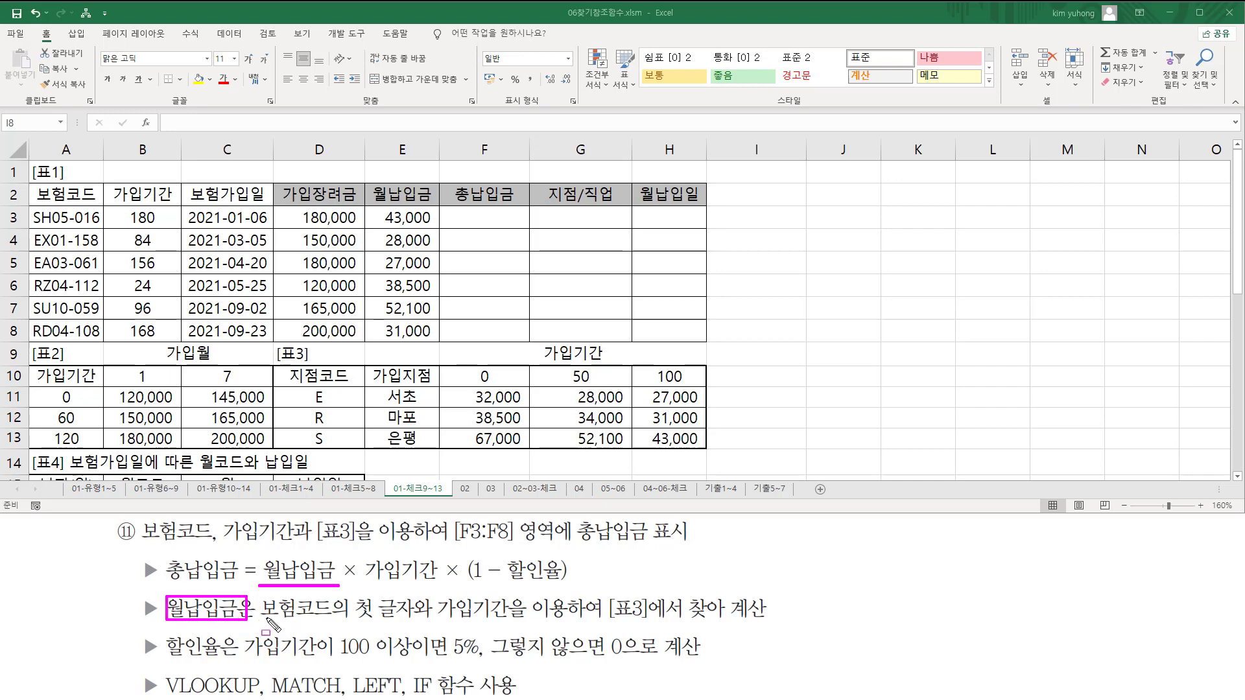
{"action": "left_click_drag", "start_coordinate": [257, 621], "coordinate": [525, 621]}
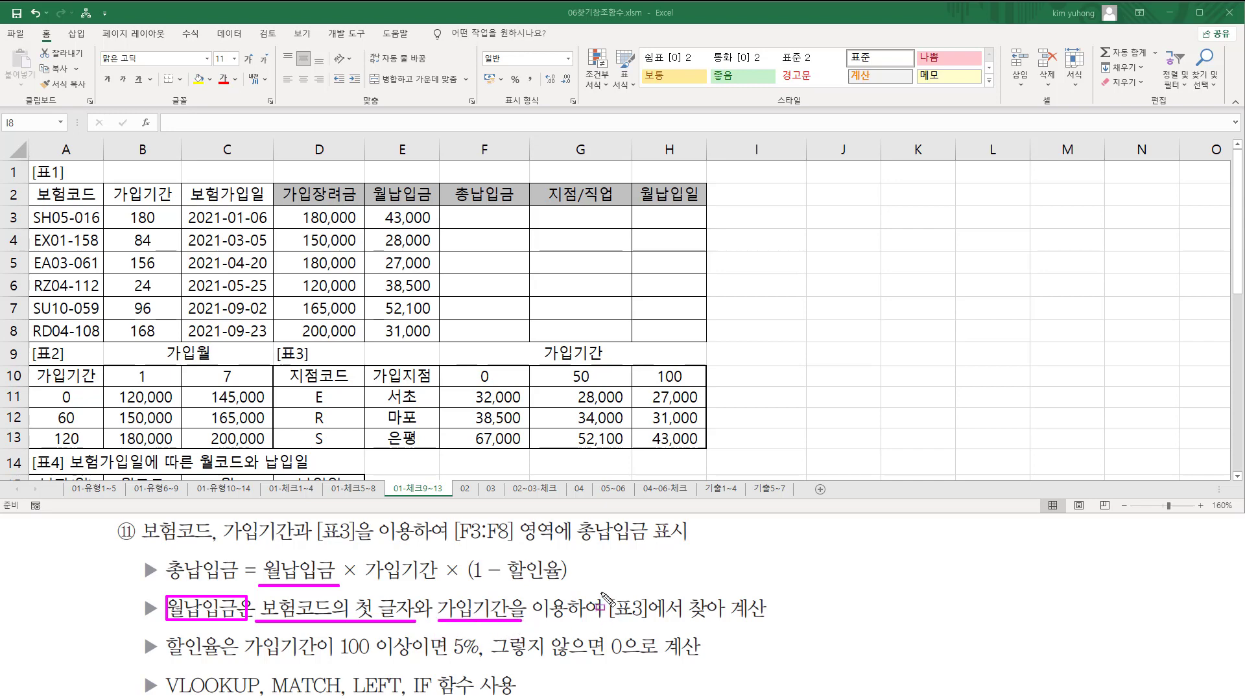
{"action": "left_click_drag", "start_coordinate": [605, 590], "coordinate": [779, 628]}
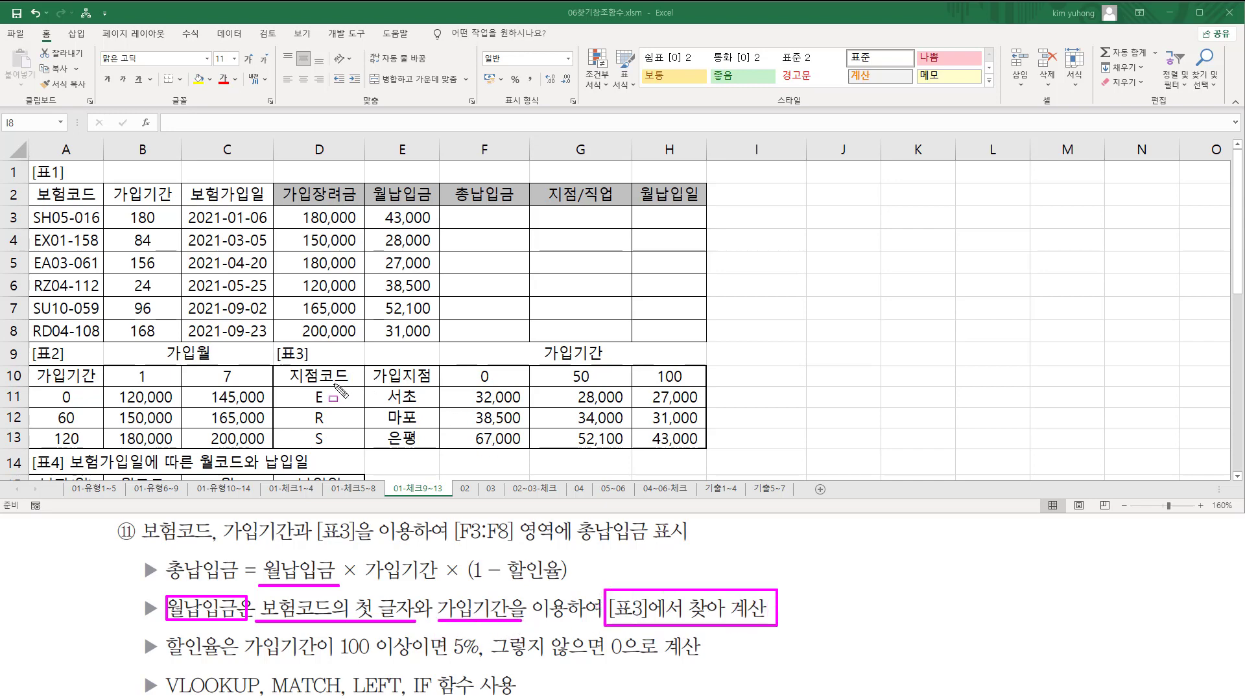
{"action": "mouse_move", "coordinate": [279, 361]}
{"action": "left_mouse_down"}
{"action": "mouse_move", "coordinate": [452, 426]}
{"action": "mouse_move", "coordinate": [721, 460]}
{"action": "left_mouse_up"}
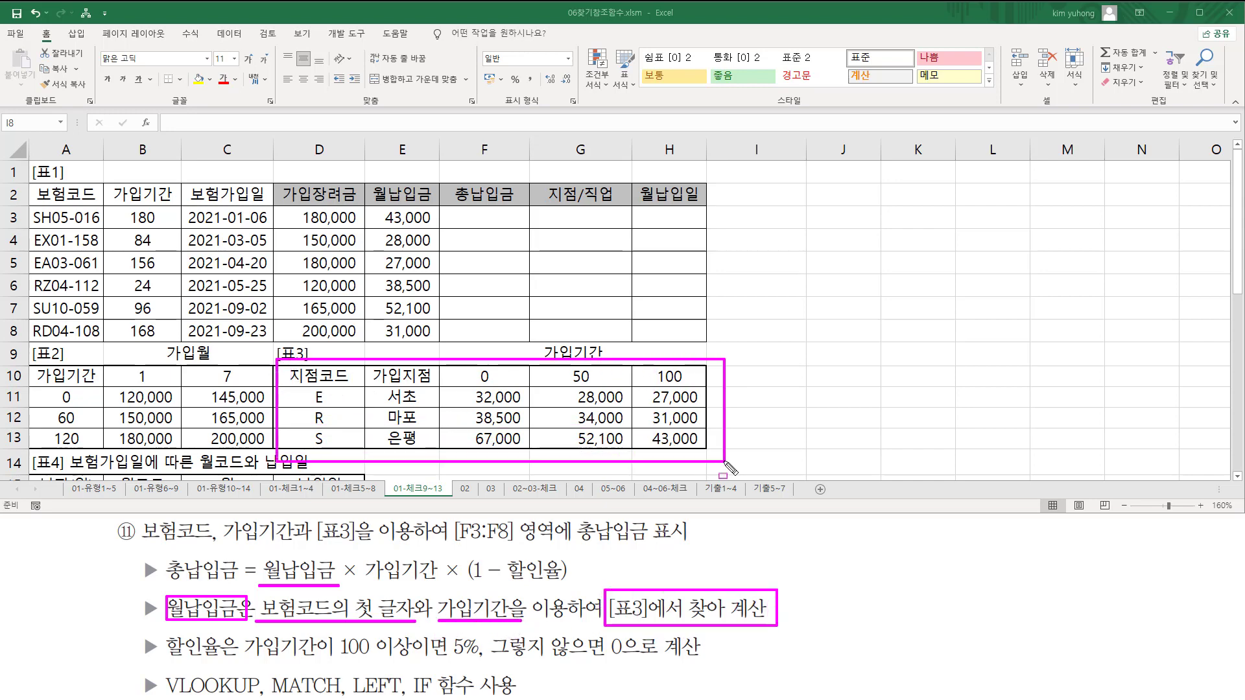
{"action": "left_click", "coordinate": [466, 388]}
{"action": "left_click_drag", "start_coordinate": [477, 399], "coordinate": [699, 446]}
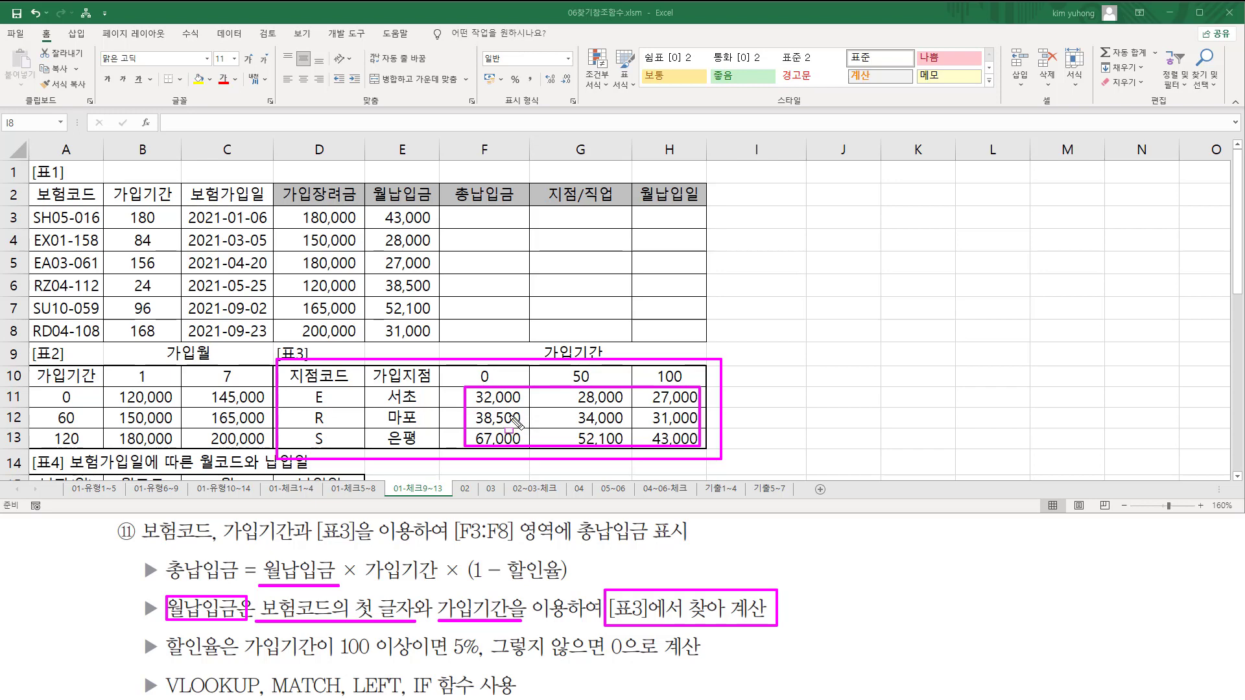
{"action": "left_click_drag", "start_coordinate": [379, 206], "coordinate": [434, 335]}
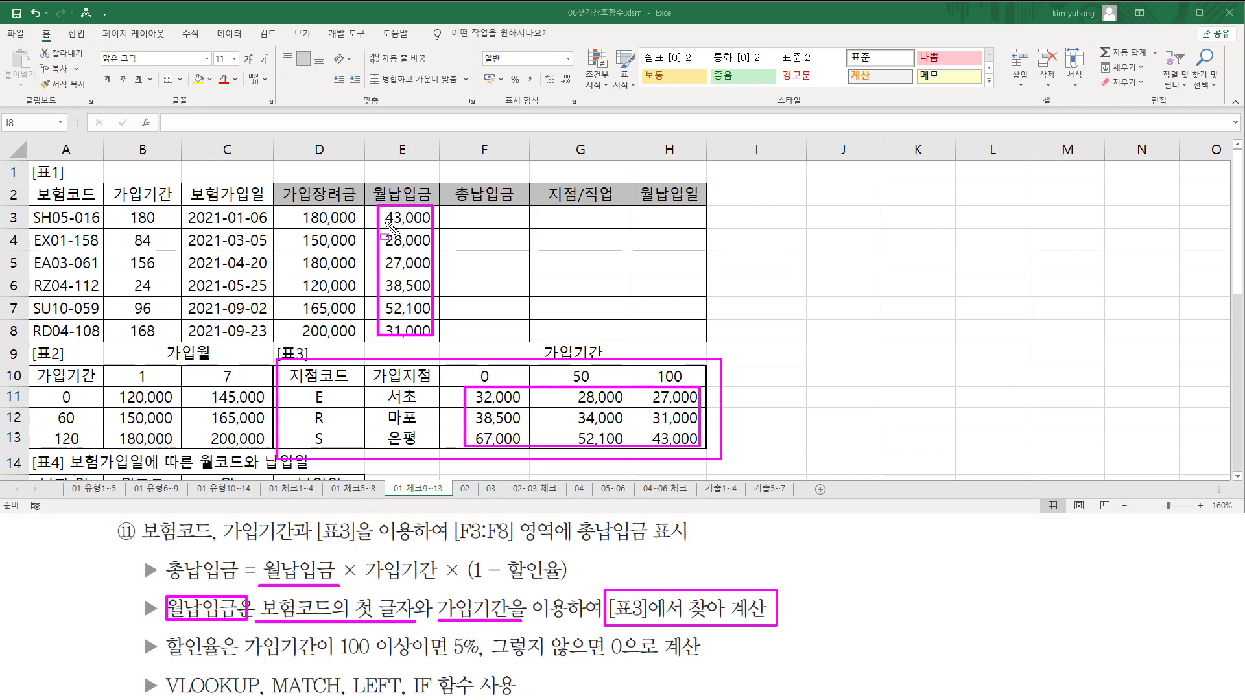
{"action": "left_click_drag", "start_coordinate": [384, 222], "coordinate": [421, 222]}
{"action": "key", "text": "e"}
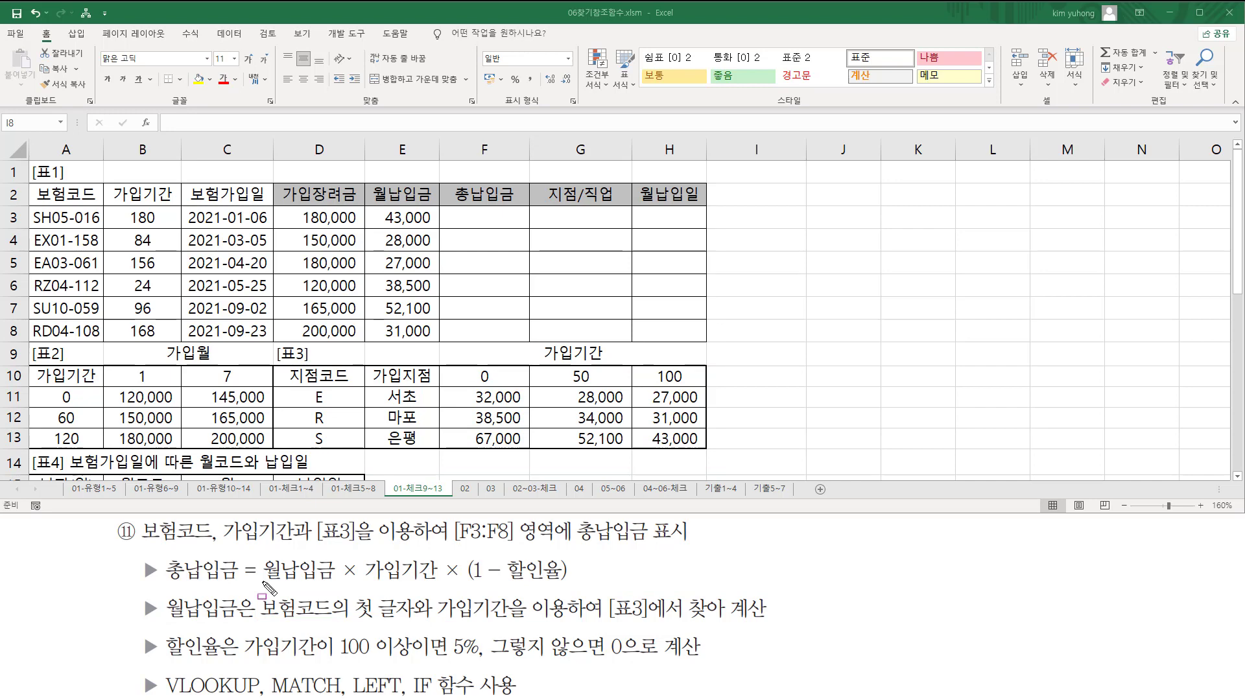
- Examine the 가입기간 factor in B3:B8 and the 할인율 condition of 5% from 100 upward, otherwise 0, using IF
{"action": "left_click_drag", "start_coordinate": [263, 582], "coordinate": [442, 577]}
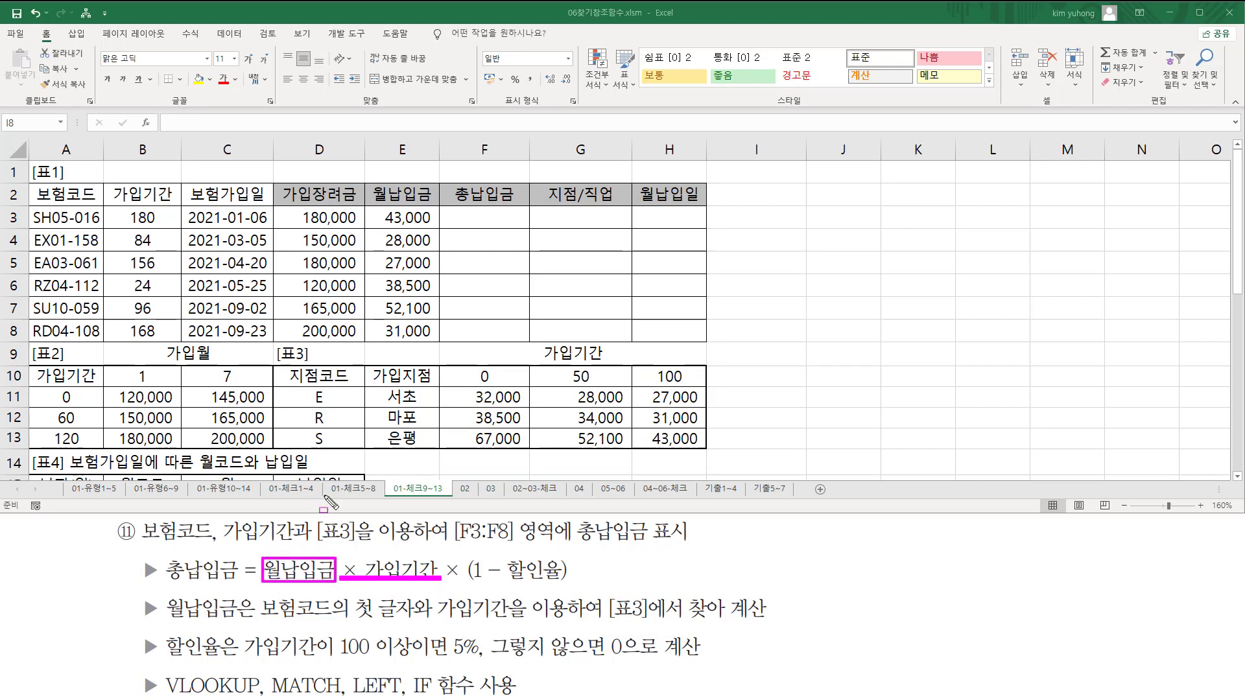
{"action": "left_click_drag", "start_coordinate": [122, 205], "coordinate": [170, 341]}
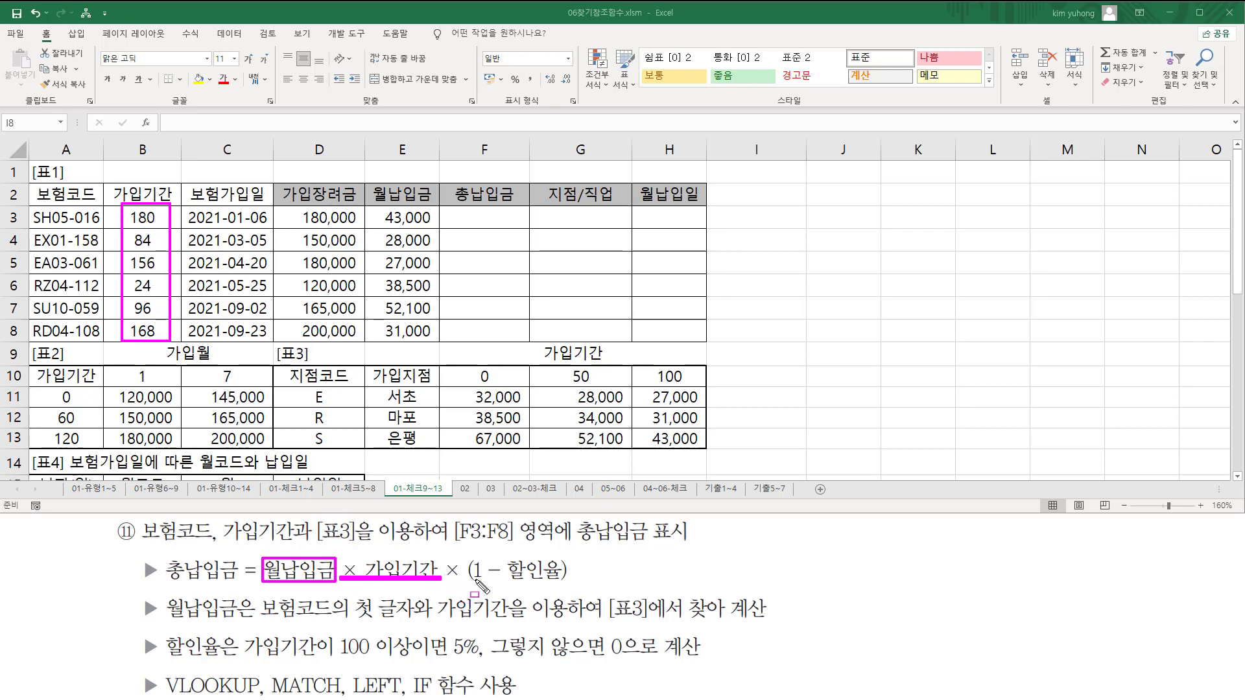
{"action": "mouse_move", "coordinate": [505, 580]}
{"action": "left_mouse_down"}
{"action": "mouse_move", "coordinate": [559, 582]}
{"action": "mouse_move", "coordinate": [565, 561]}
{"action": "left_mouse_up"}
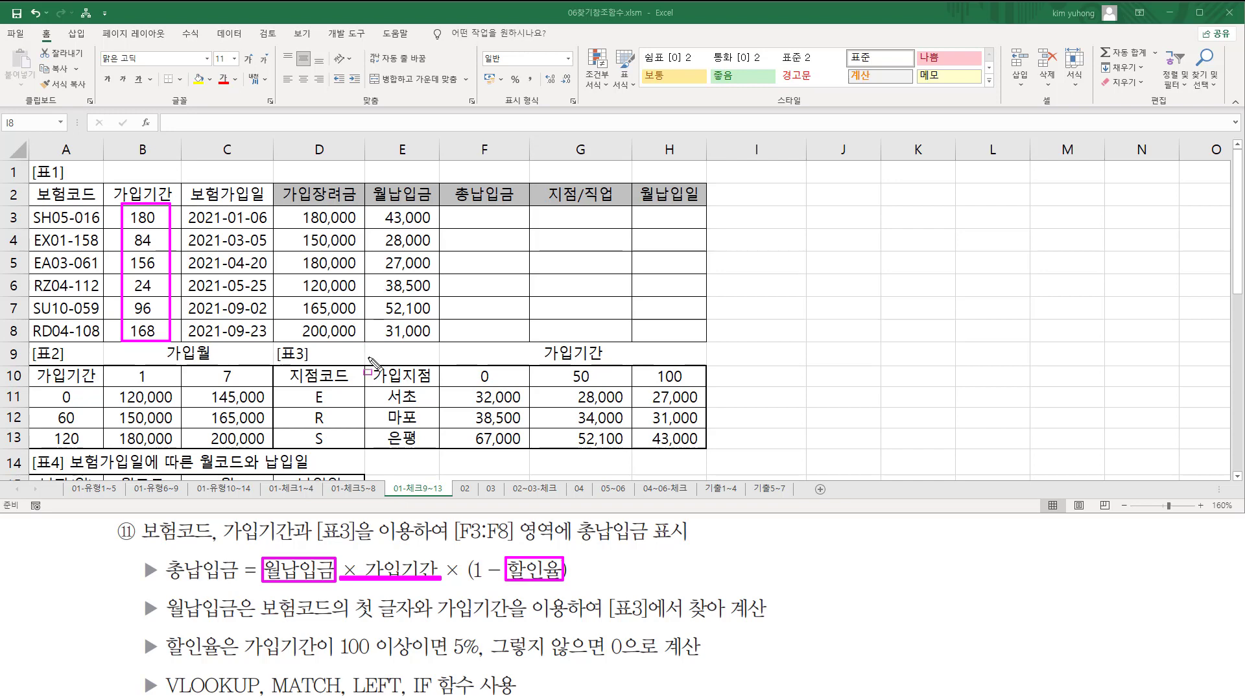
{"action": "left_click_drag", "start_coordinate": [163, 661], "coordinate": [625, 658]}
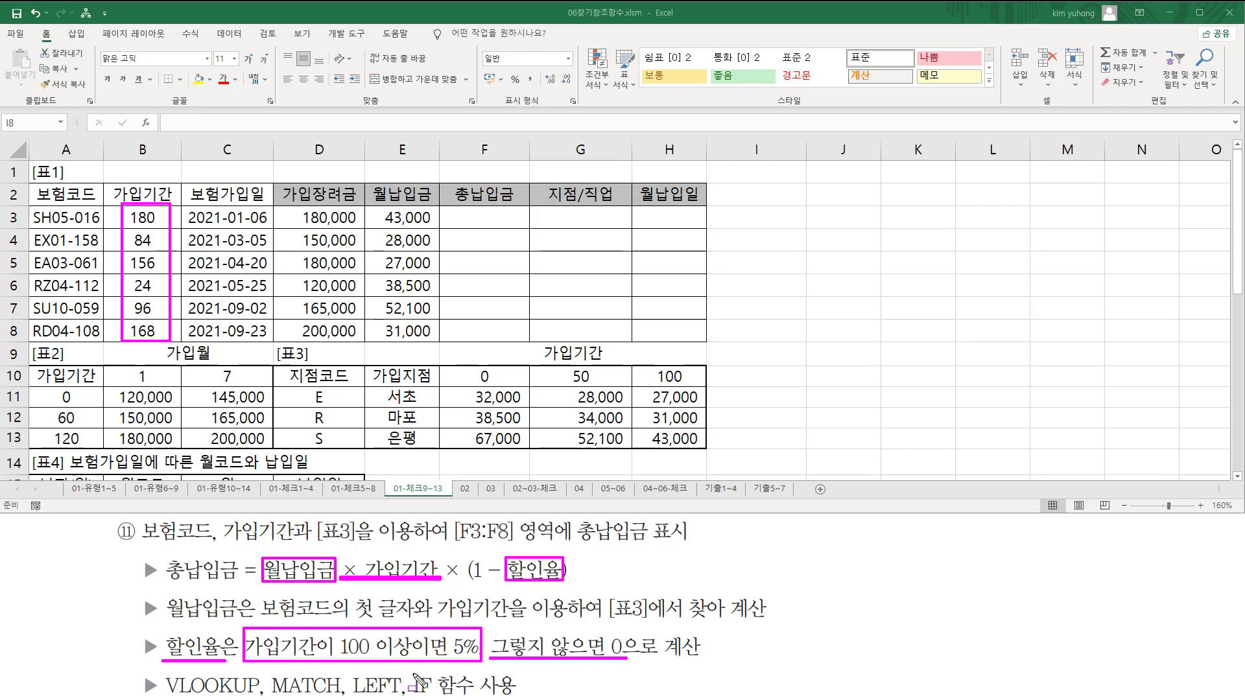
{"action": "left_click_drag", "start_coordinate": [410, 670], "coordinate": [434, 698]}
{"action": "key", "text": "Escape"}
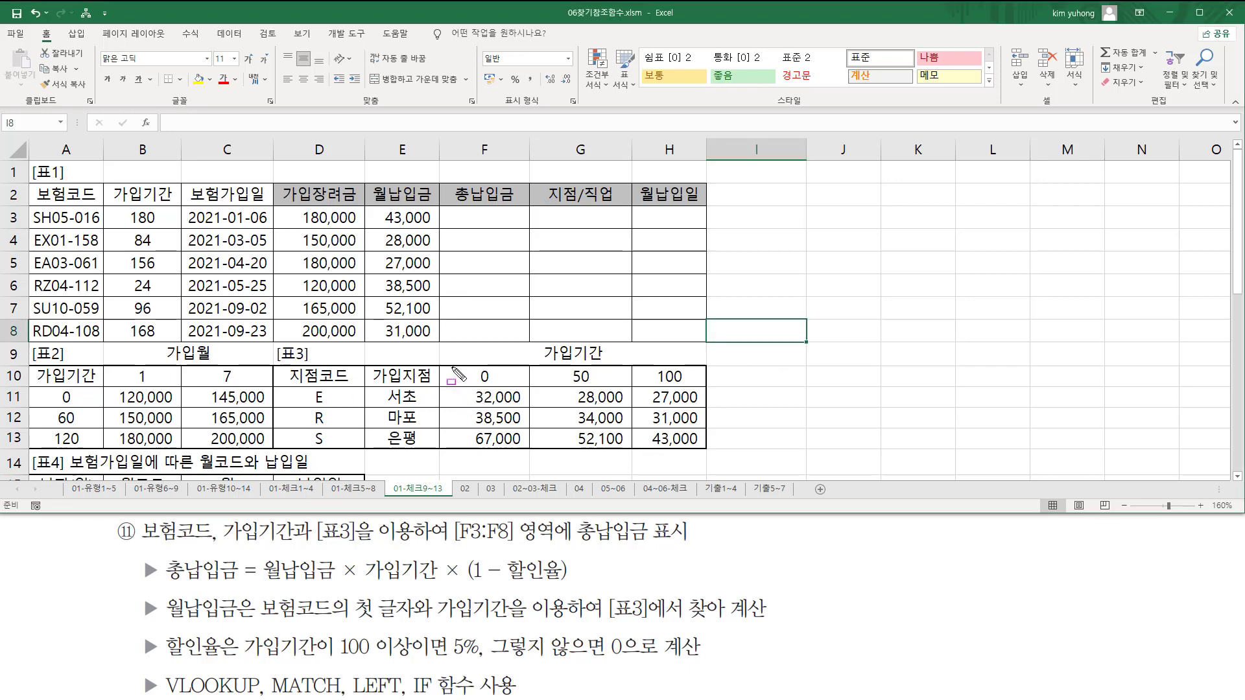
- Enter =MATCH(B3,$F$10:$H$10,1) in F3 to find the position of the 가입기간 in the [표3] header row
{"action": "left_click_drag", "start_coordinate": [122, 203], "coordinate": [172, 335]}
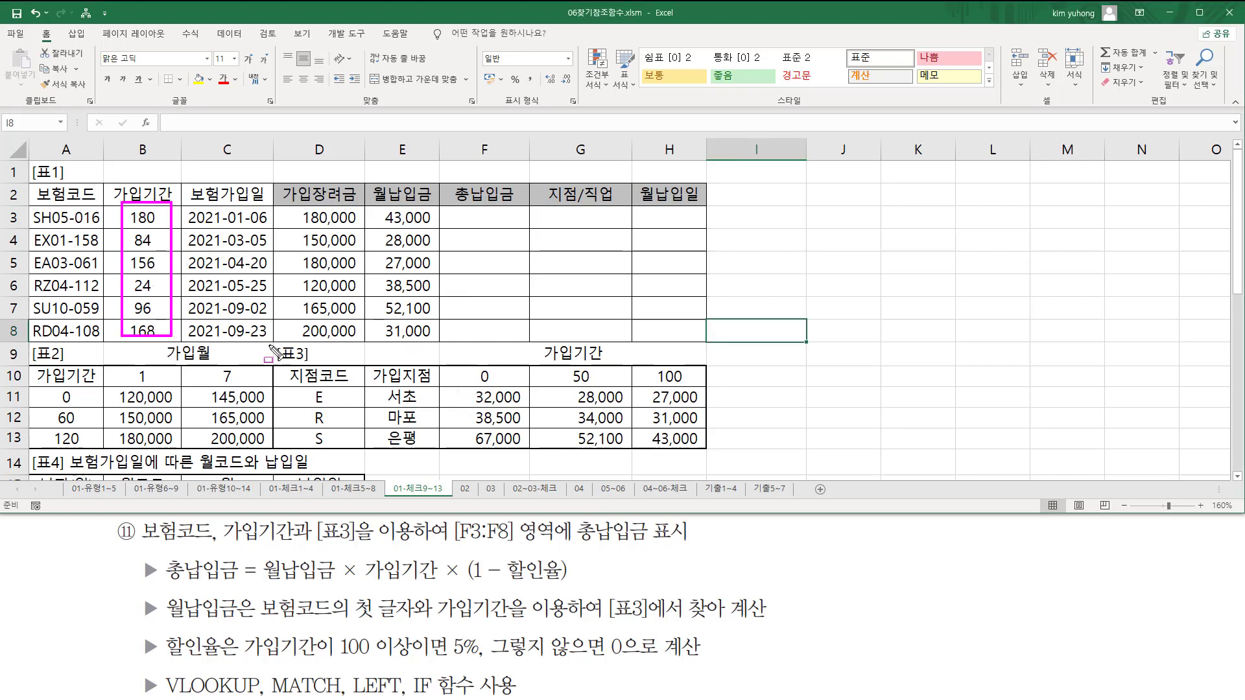
{"action": "mouse_move", "coordinate": [448, 365]}
{"action": "left_mouse_down"}
{"action": "mouse_move", "coordinate": [649, 388]}
{"action": "mouse_move", "coordinate": [447, 365]}
{"action": "left_mouse_up"}
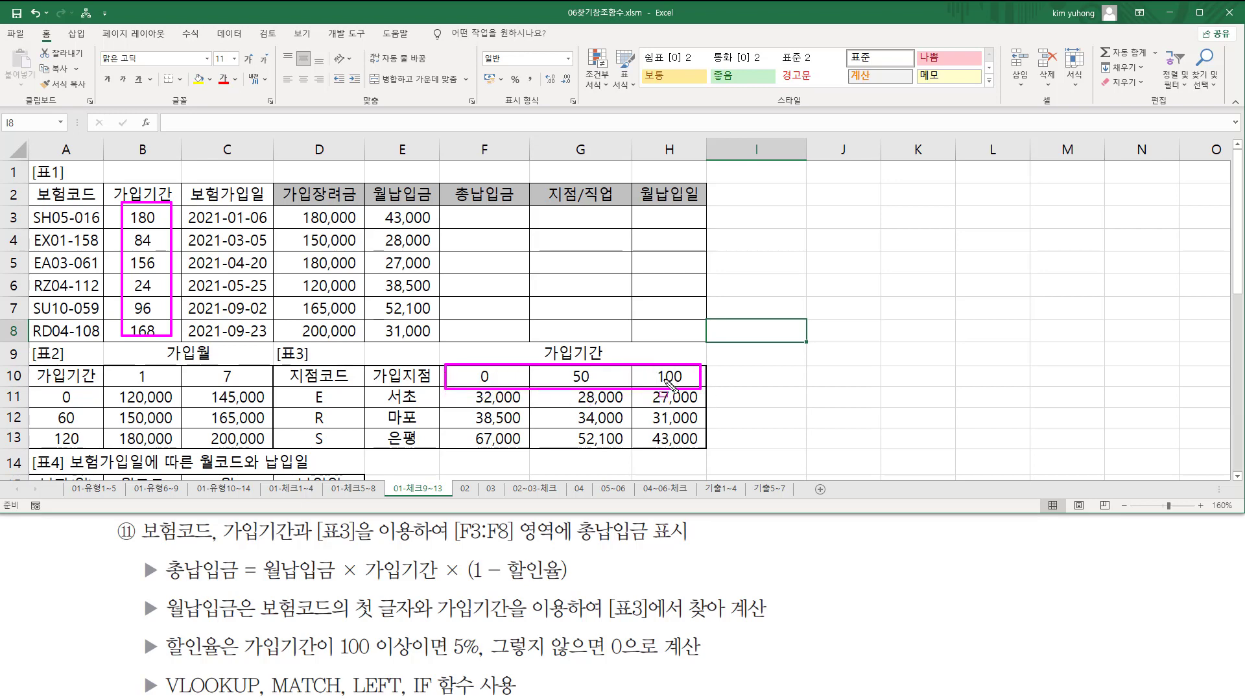
{"action": "key", "text": "Escape"}
{"action": "left_click", "coordinate": [498, 208]}
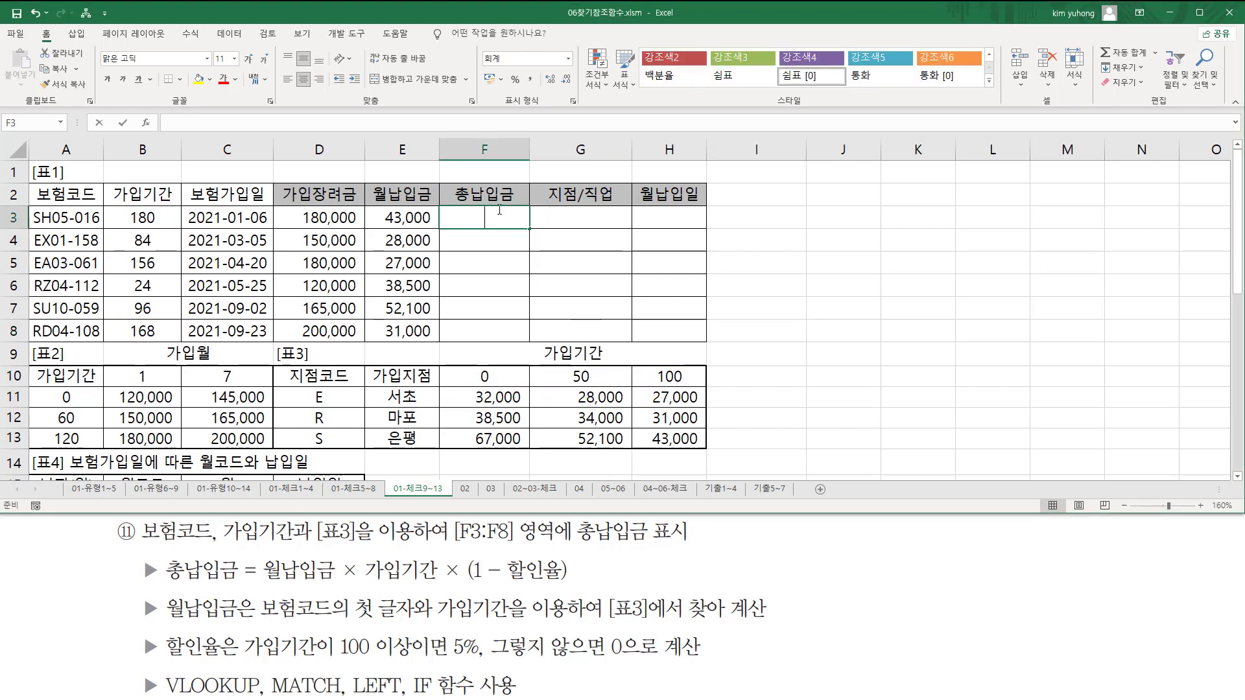
{"action": "type", "text": "=ma"}
{"action": "key", "text": "Tab"}
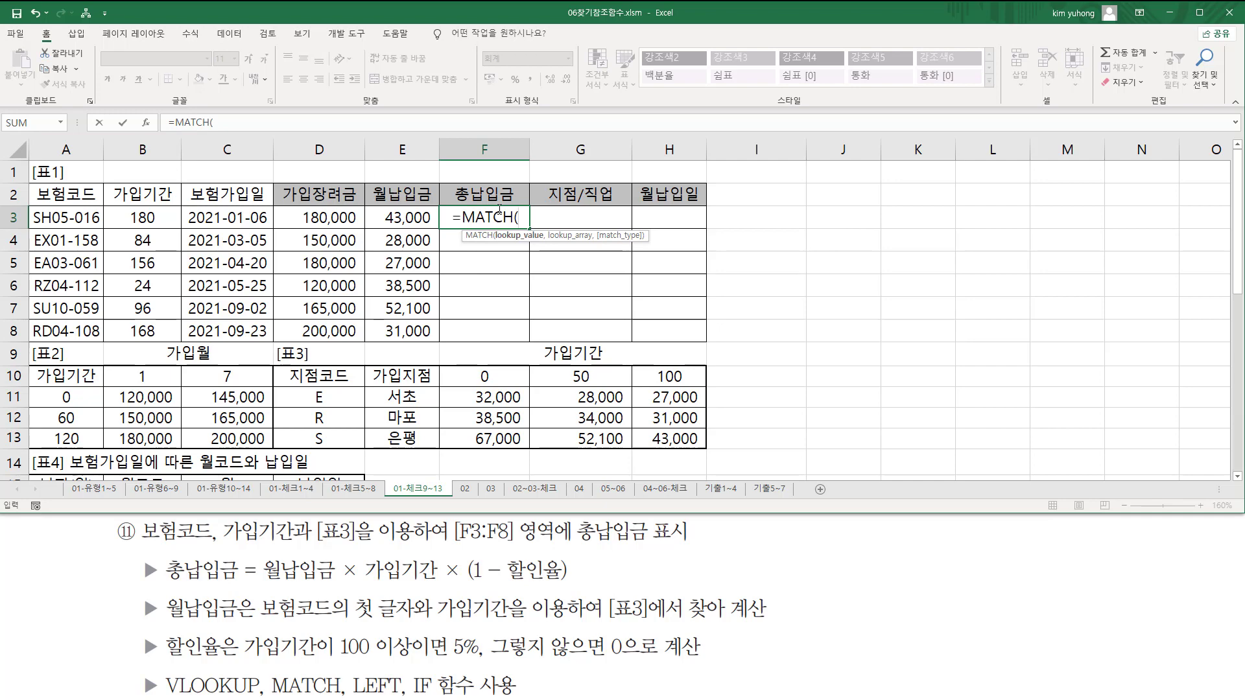
{"action": "left_click", "coordinate": [143, 216]}
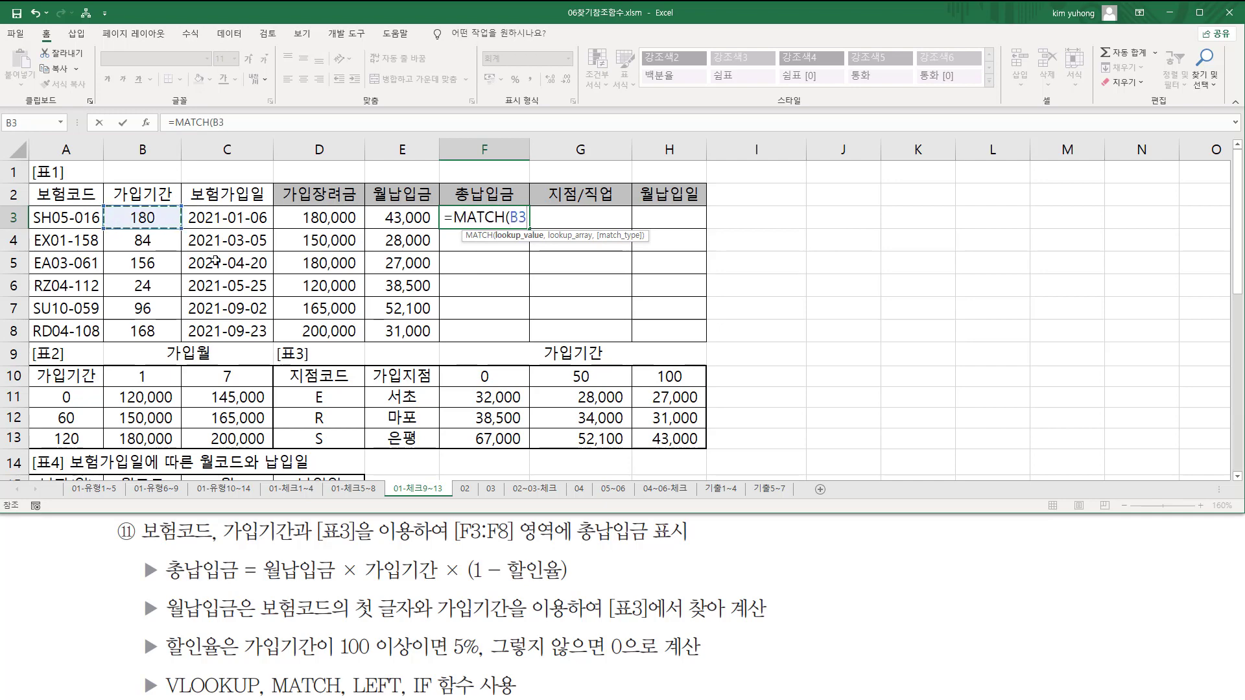
{"action": "type", "text": ","}
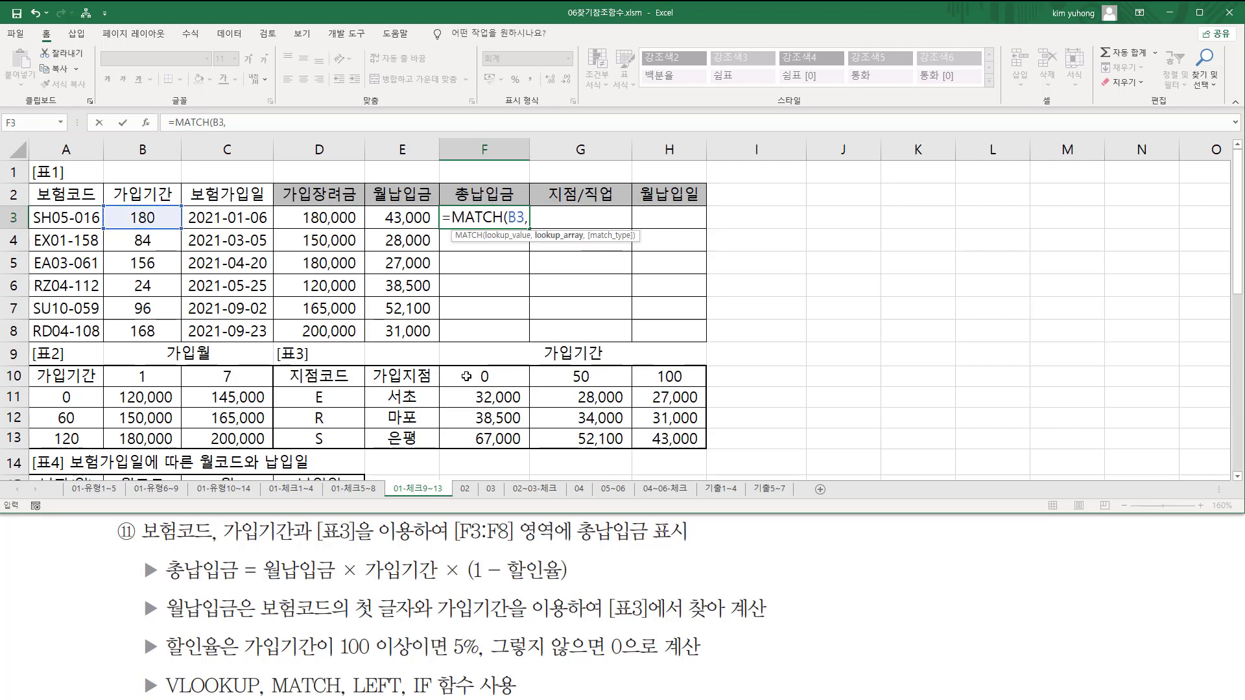
{"action": "left_click_drag", "start_coordinate": [466, 377], "coordinate": [652, 377]}
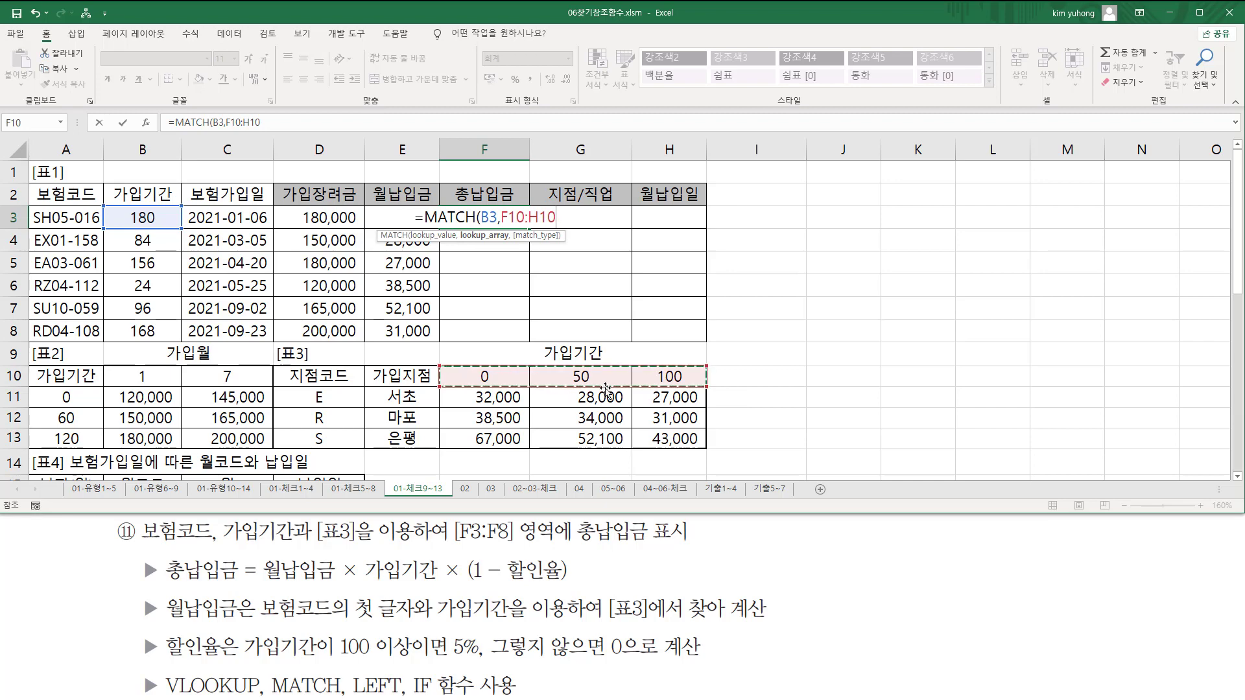
{"action": "key", "text": "F4"}
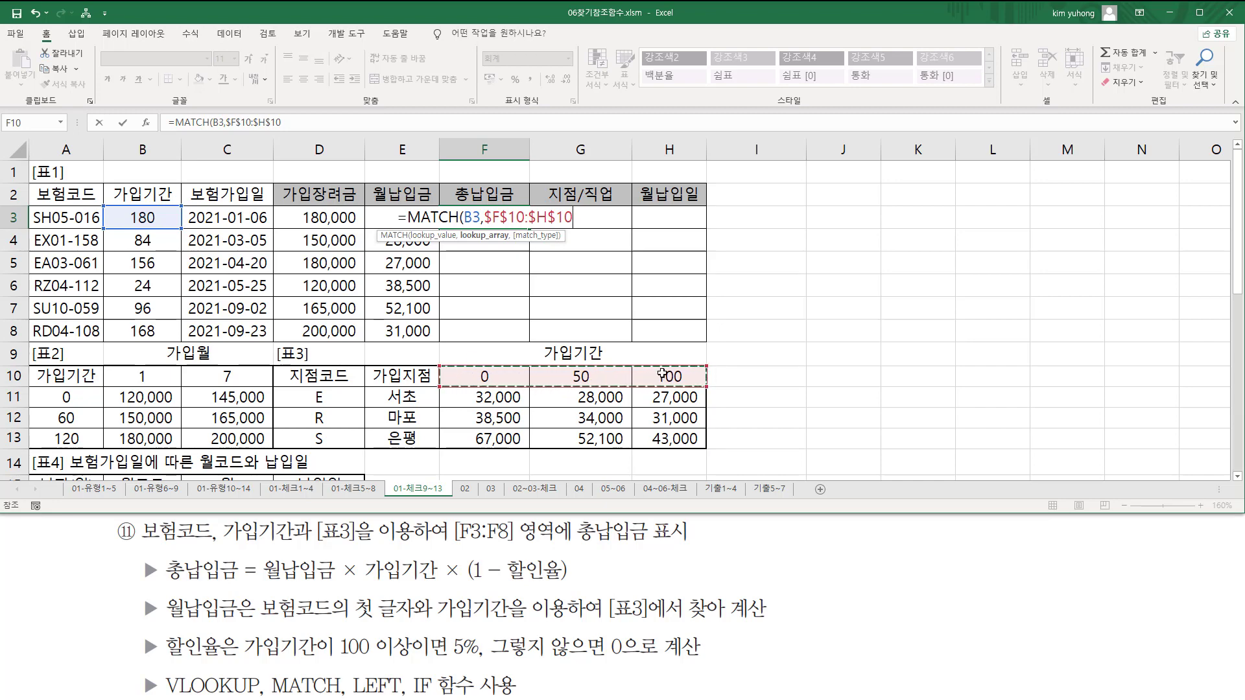
{"action": "type", "text": ",1"}
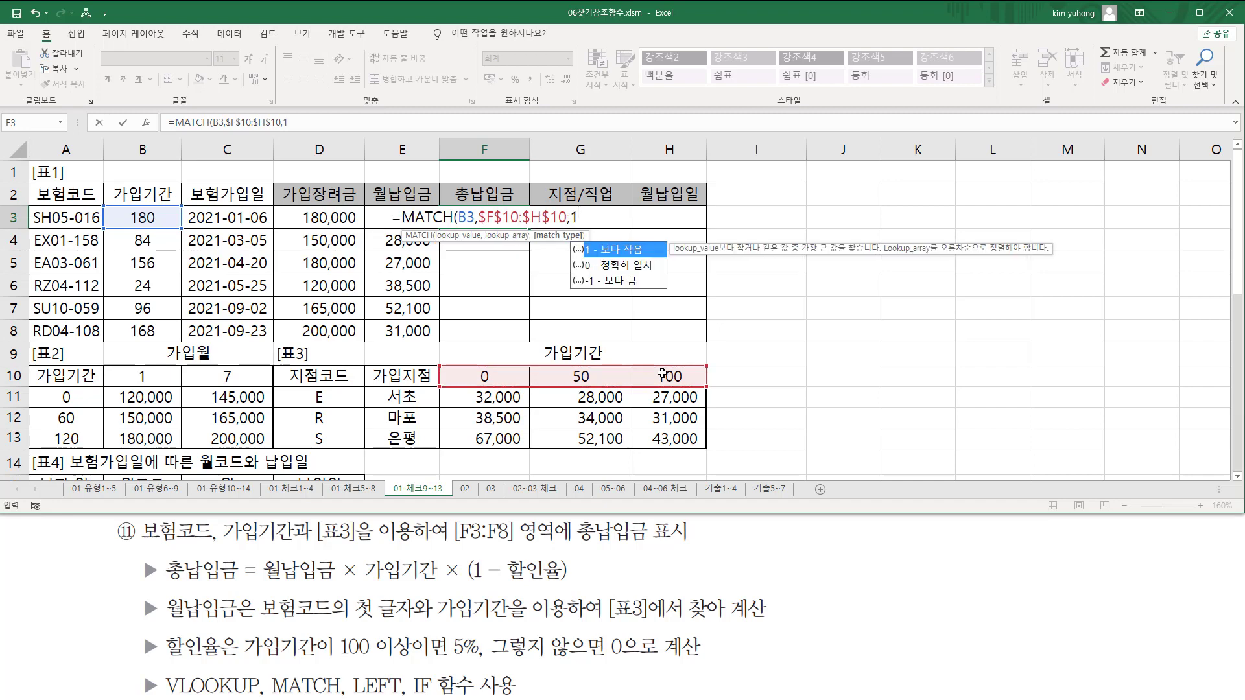
{"action": "type", "text": ")"}
{"action": "key", "text": "Return"}
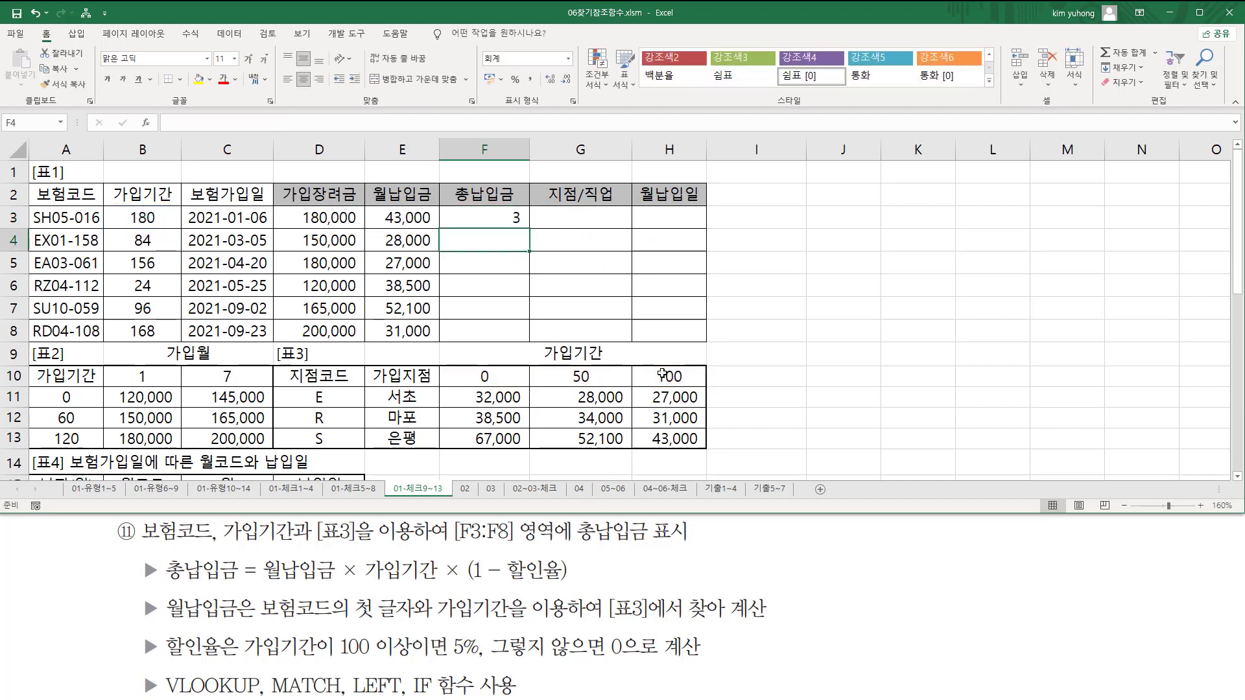
{"action": "key", "text": "Up"}
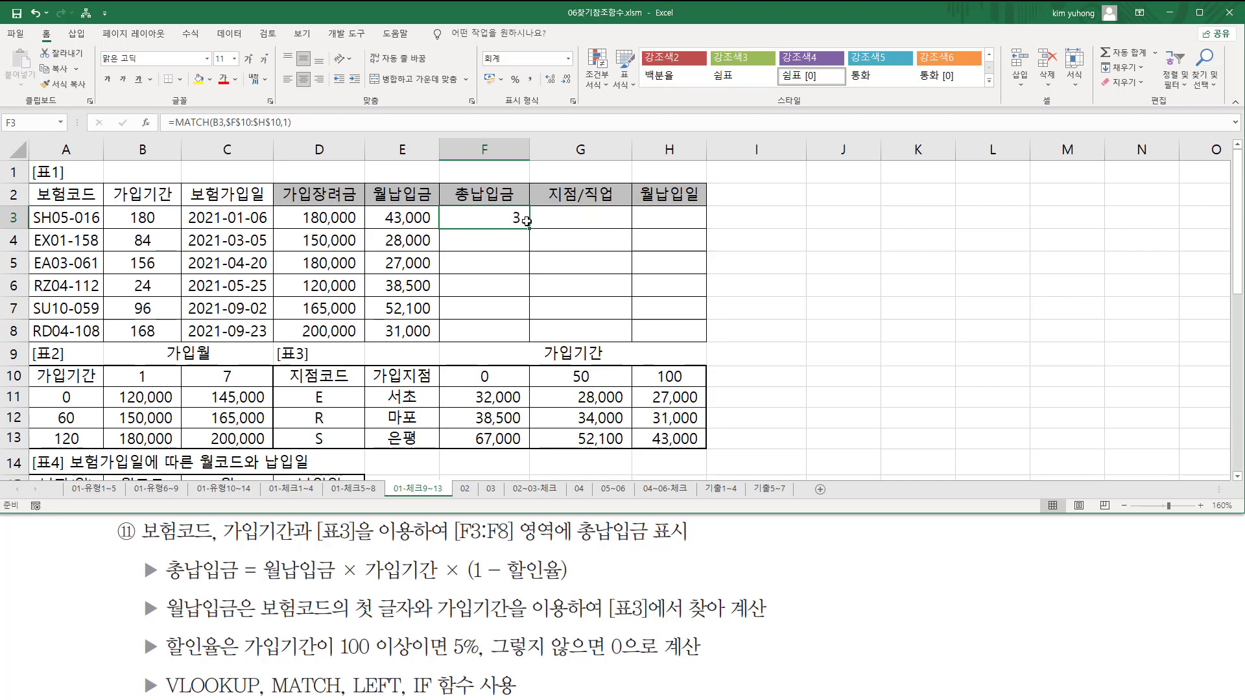
- Add +2 to the F3 MATCH formula to account for the first two [표3] columns, fill it down through F8, and check the column numbers
{"action": "left_click_drag", "start_coordinate": [458, 364], "coordinate": [694, 388]}
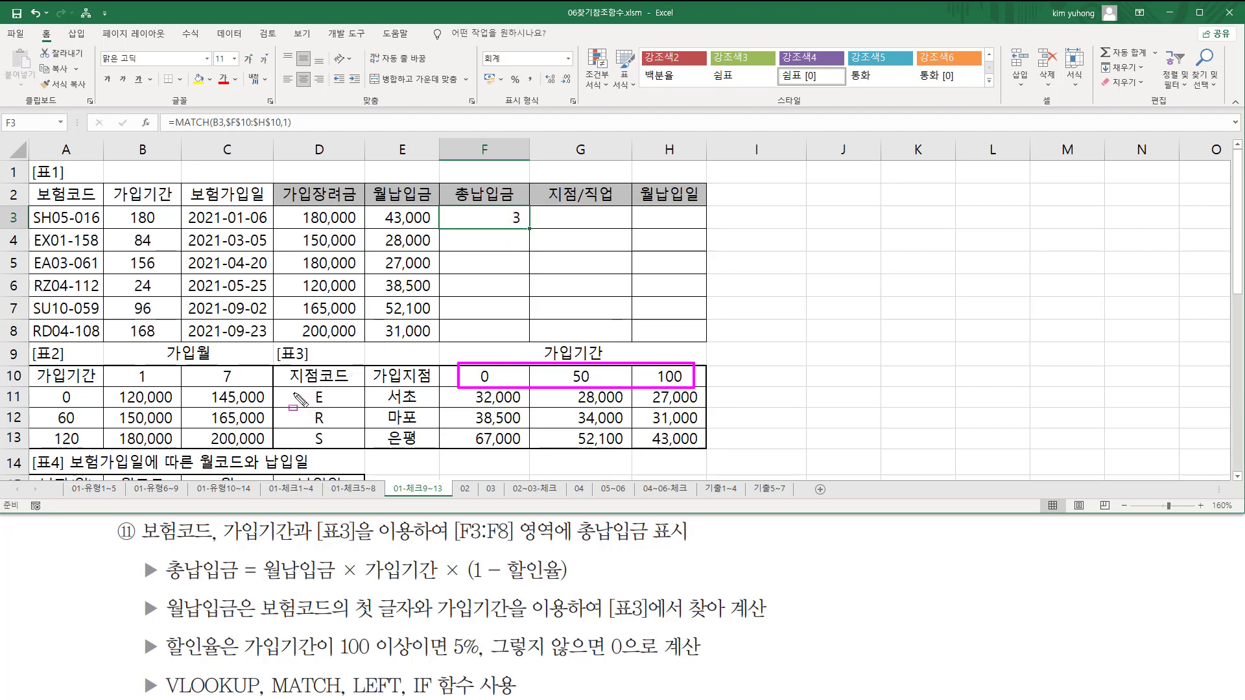
{"action": "mouse_move", "coordinate": [293, 392]}
{"action": "left_mouse_down"}
{"action": "mouse_move", "coordinate": [563, 449]}
{"action": "mouse_move", "coordinate": [697, 453]}
{"action": "left_mouse_up"}
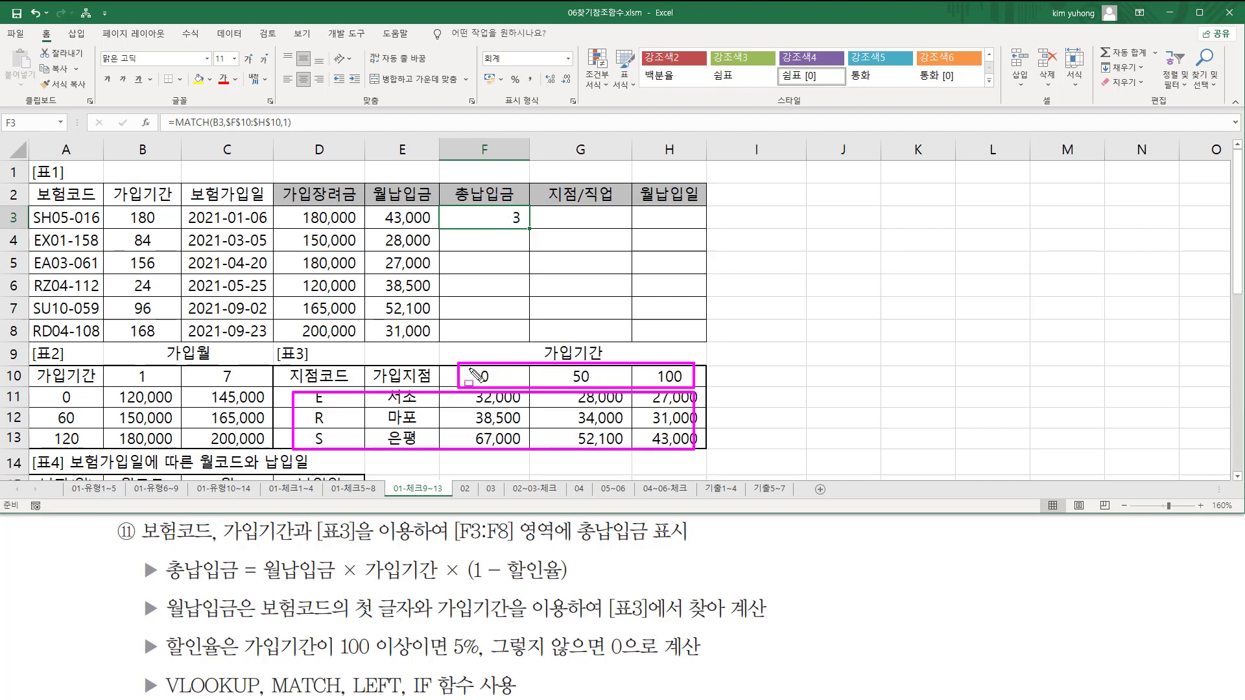
{"action": "mouse_move", "coordinate": [469, 370]}
{"action": "left_mouse_down"}
{"action": "mouse_move", "coordinate": [513, 387]}
{"action": "mouse_move", "coordinate": [683, 388]}
{"action": "left_mouse_up"}
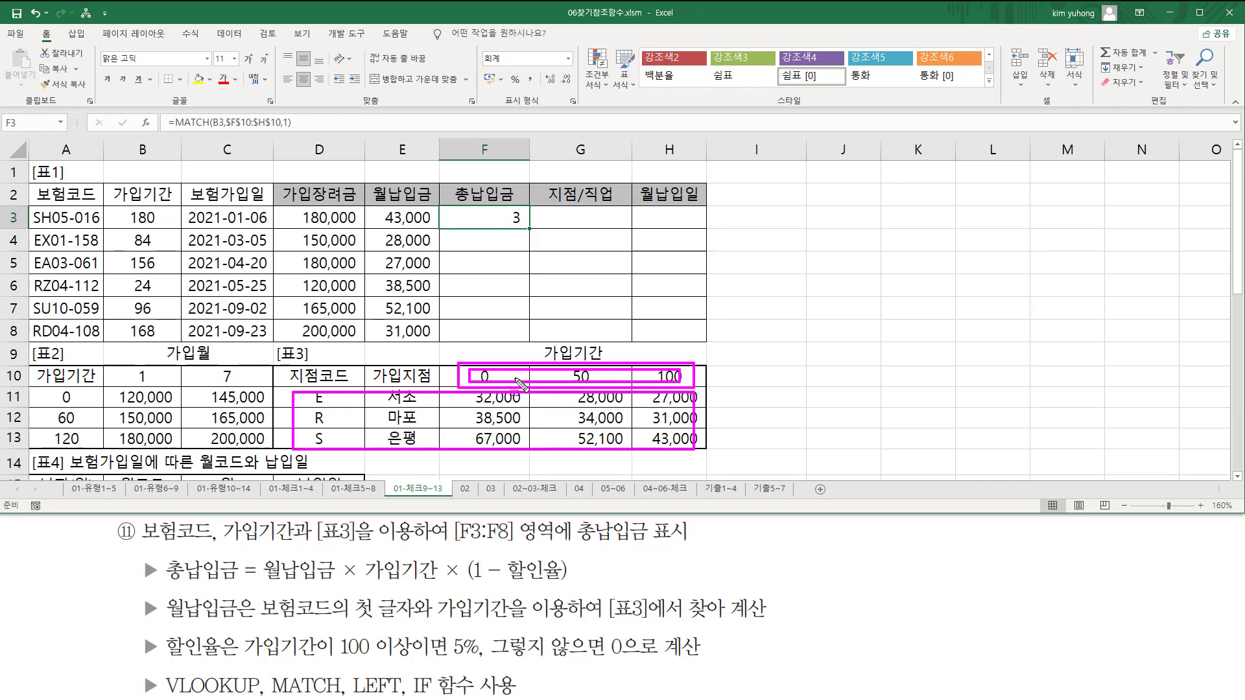
{"action": "key", "text": "Escape"}
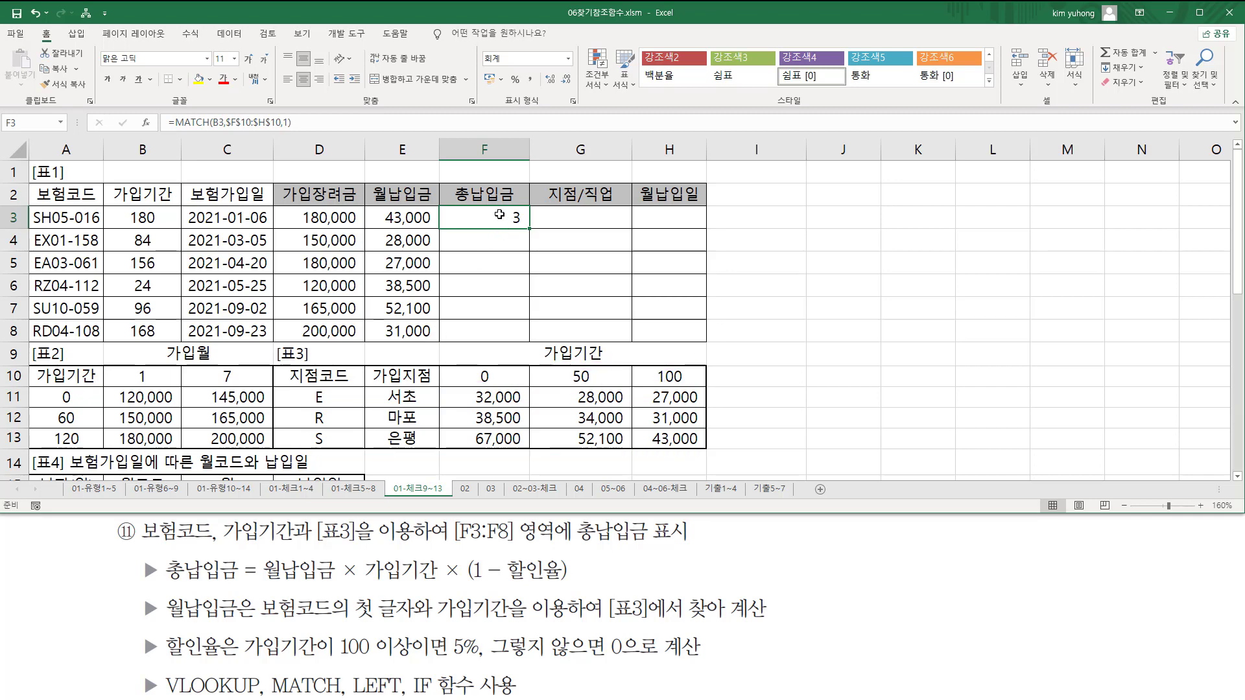
{"action": "double_click", "coordinate": [499, 214]}
{"action": "type", "text": "+2"}
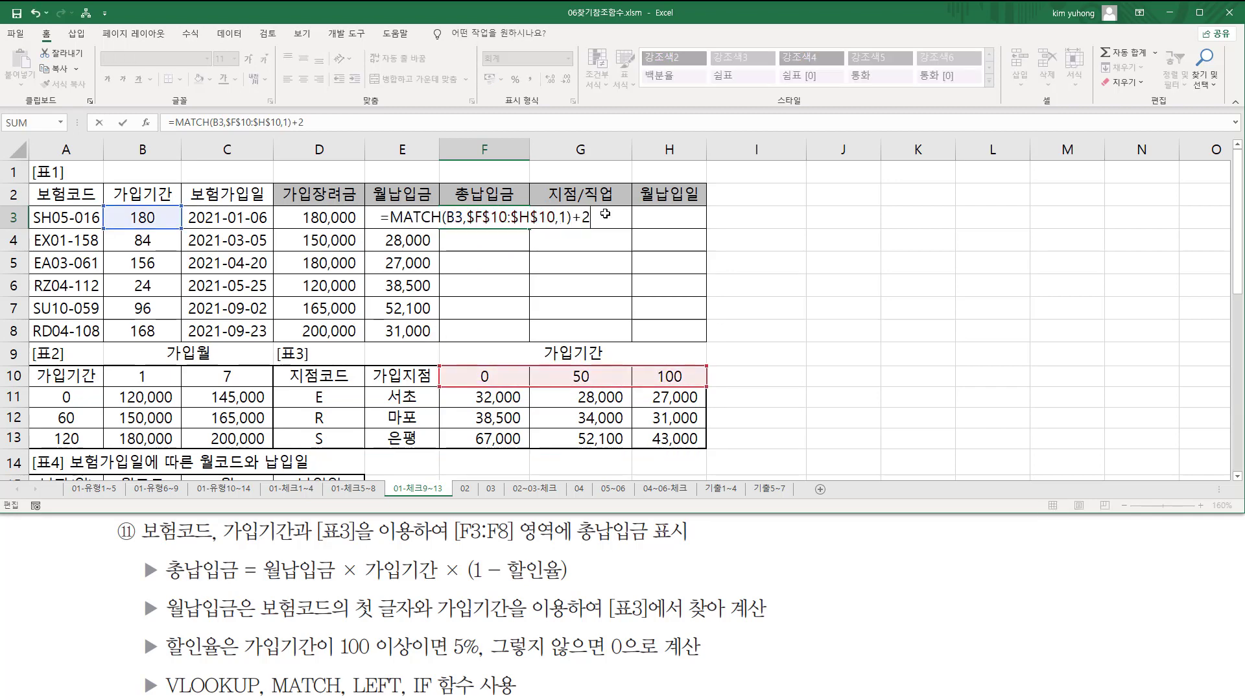
{"action": "key", "text": "Return"}
{"action": "left_click", "coordinate": [508, 218]}
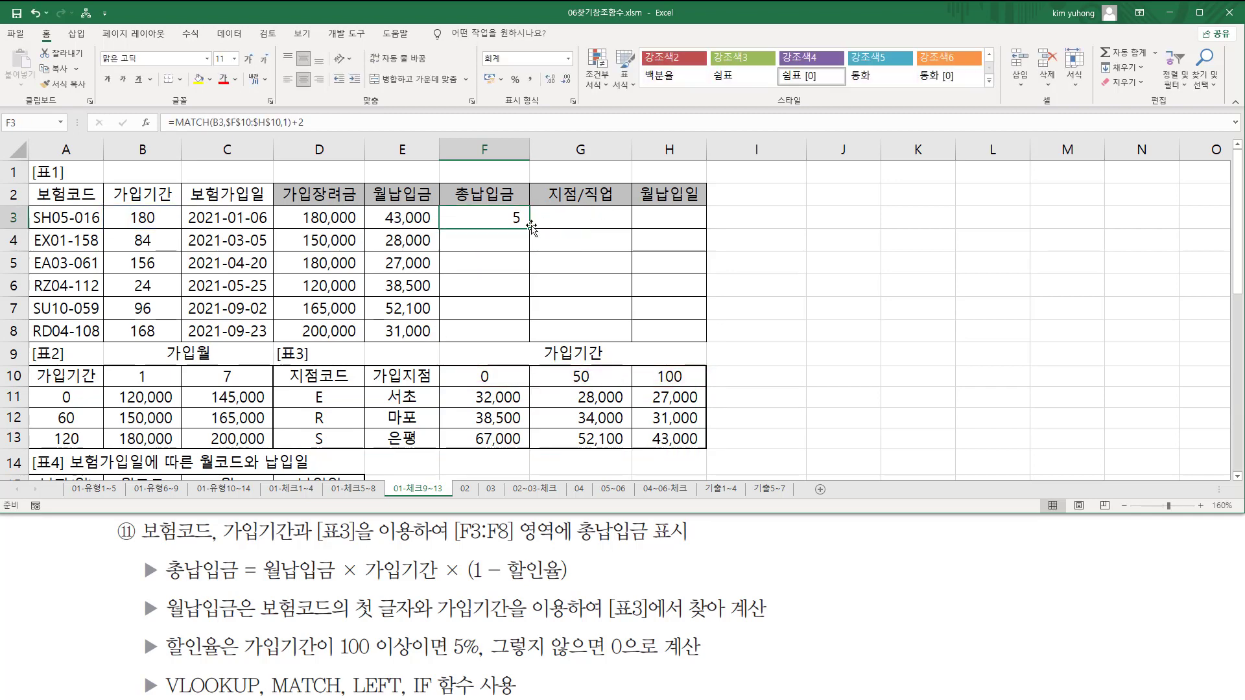
{"action": "left_click_drag", "start_coordinate": [531, 227], "coordinate": [524, 325]}
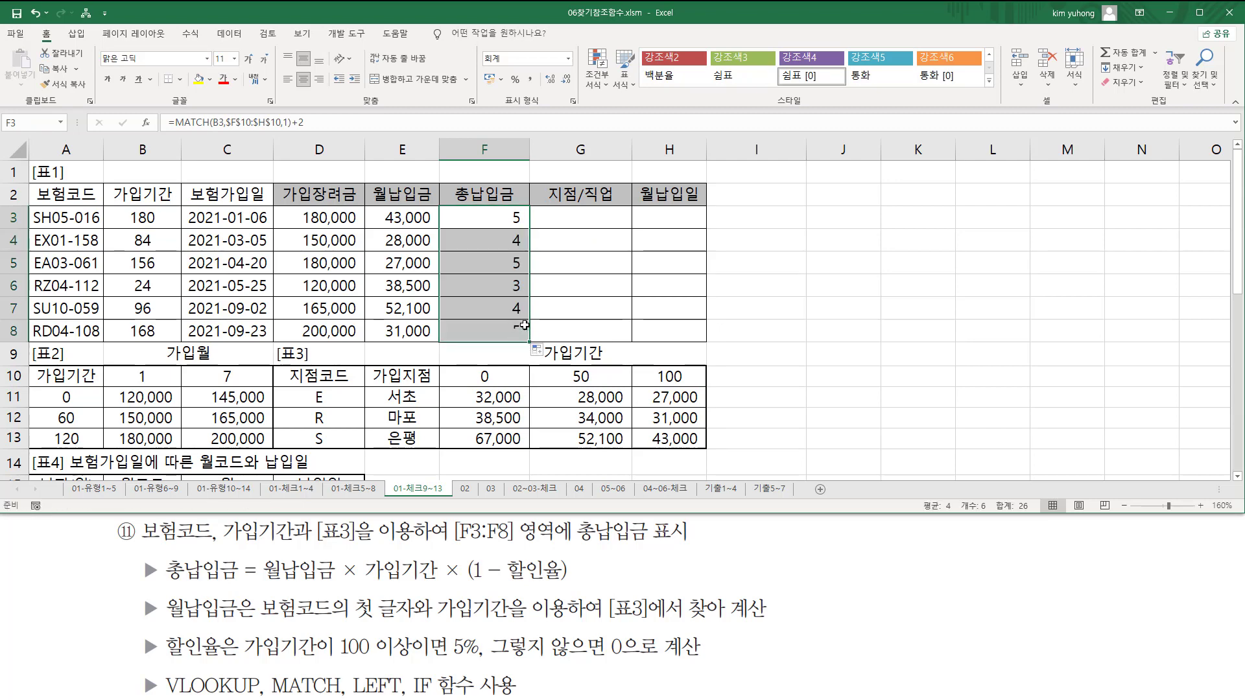
{"action": "left_click_drag", "start_coordinate": [509, 207], "coordinate": [536, 348]}
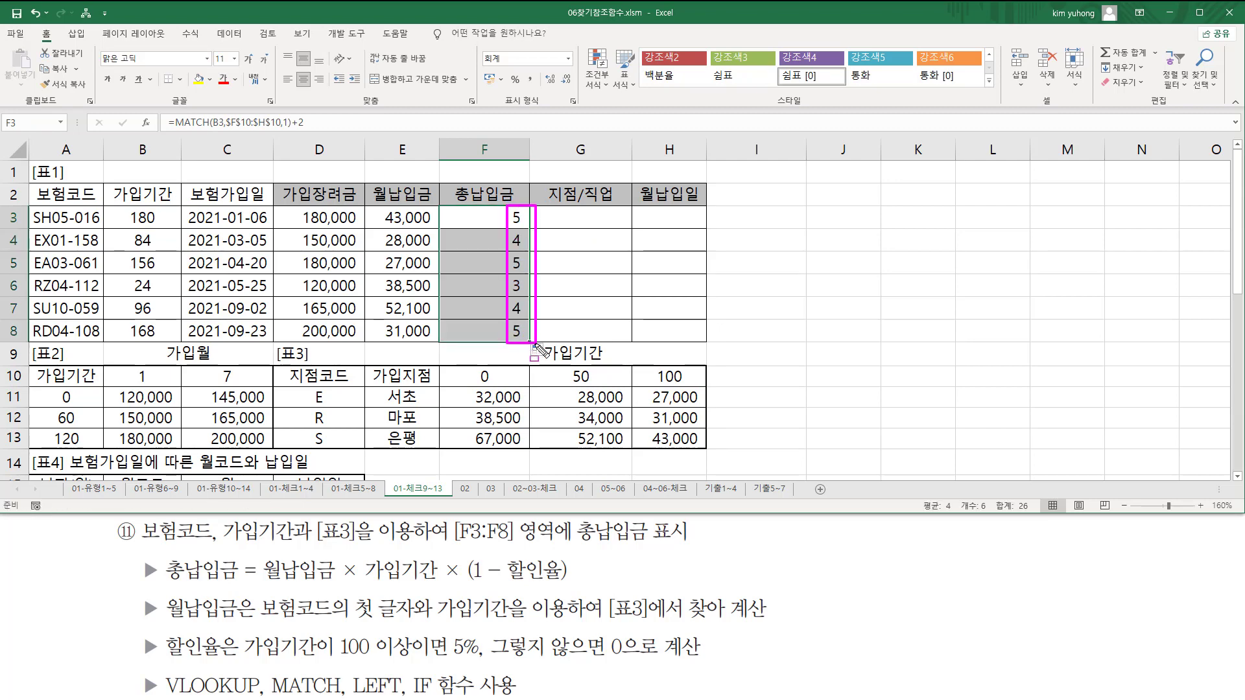
- Insert a VLOOKUP function in front of the MATCH expression in F3, after checking the [표3] data range D11:H13
{"action": "key", "text": "Escape"}
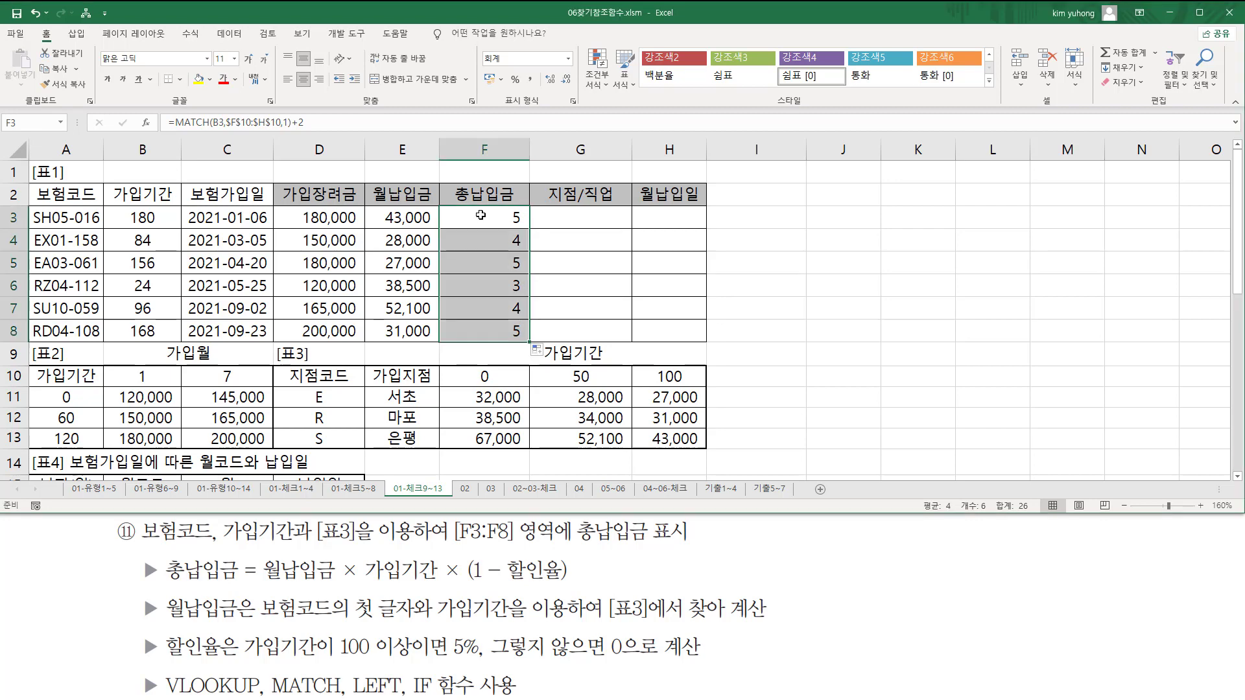
{"action": "left_click", "coordinate": [481, 216]}
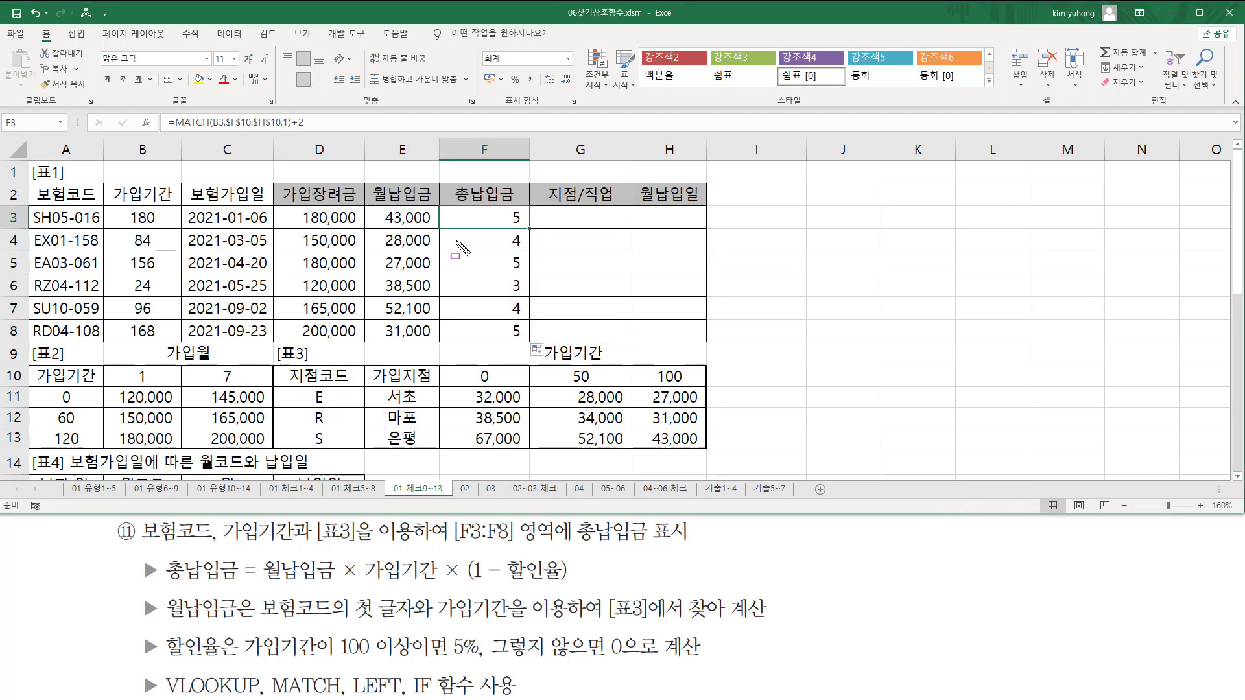
{"action": "mouse_move", "coordinate": [281, 389]}
{"action": "left_mouse_down"}
{"action": "mouse_move", "coordinate": [324, 441]}
{"action": "mouse_move", "coordinate": [708, 452]}
{"action": "left_mouse_up"}
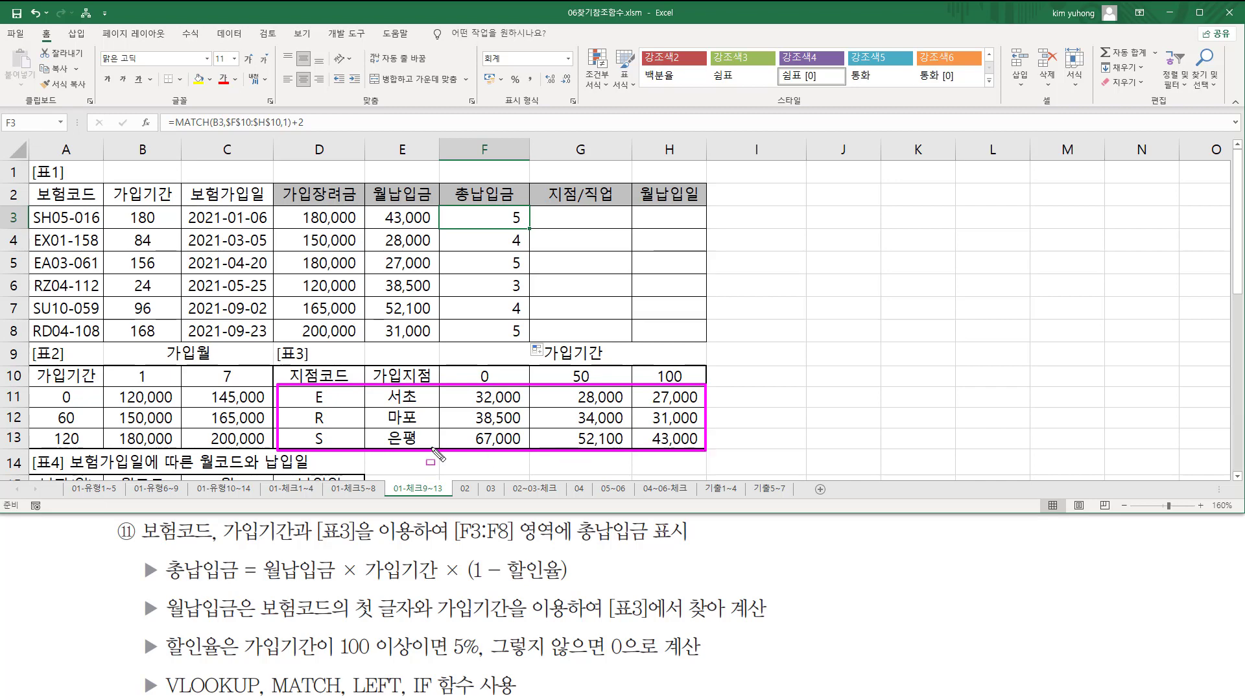
{"action": "mouse_move", "coordinate": [31, 205]}
{"action": "left_mouse_down"}
{"action": "mouse_move", "coordinate": [47, 369]}
{"action": "mouse_move", "coordinate": [46, 348]}
{"action": "left_mouse_up"}
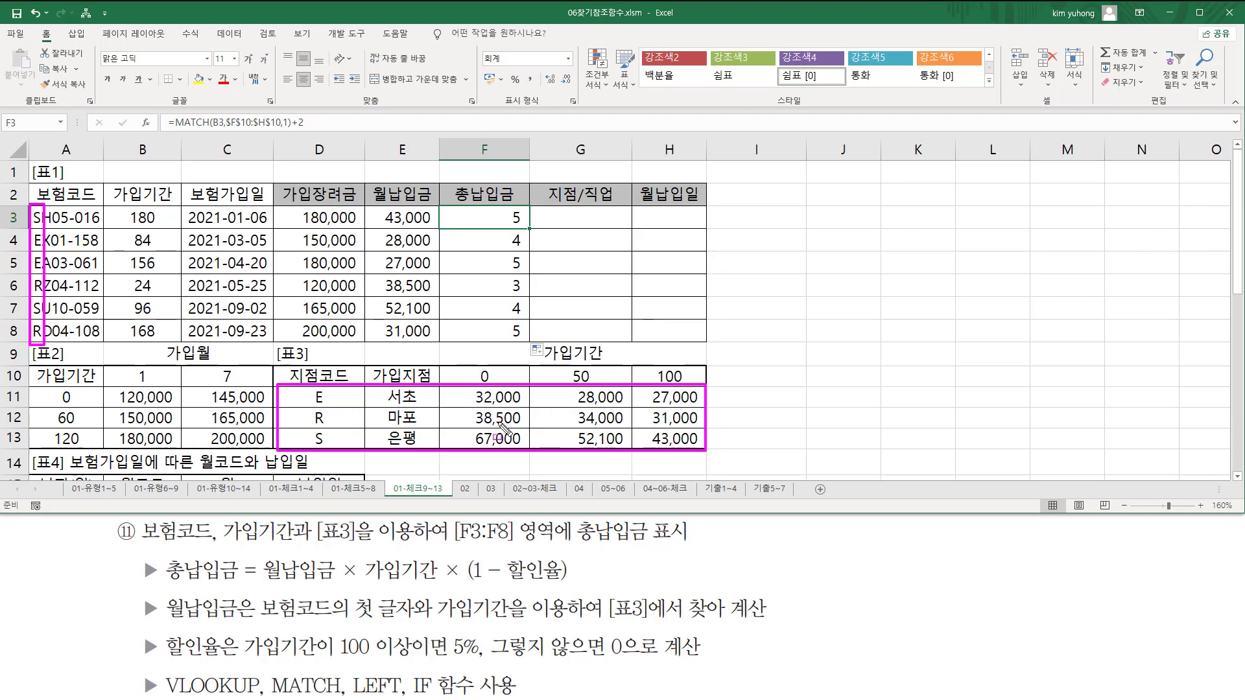
{"action": "key", "text": "Escape"}
{"action": "left_click", "coordinate": [493, 217]}
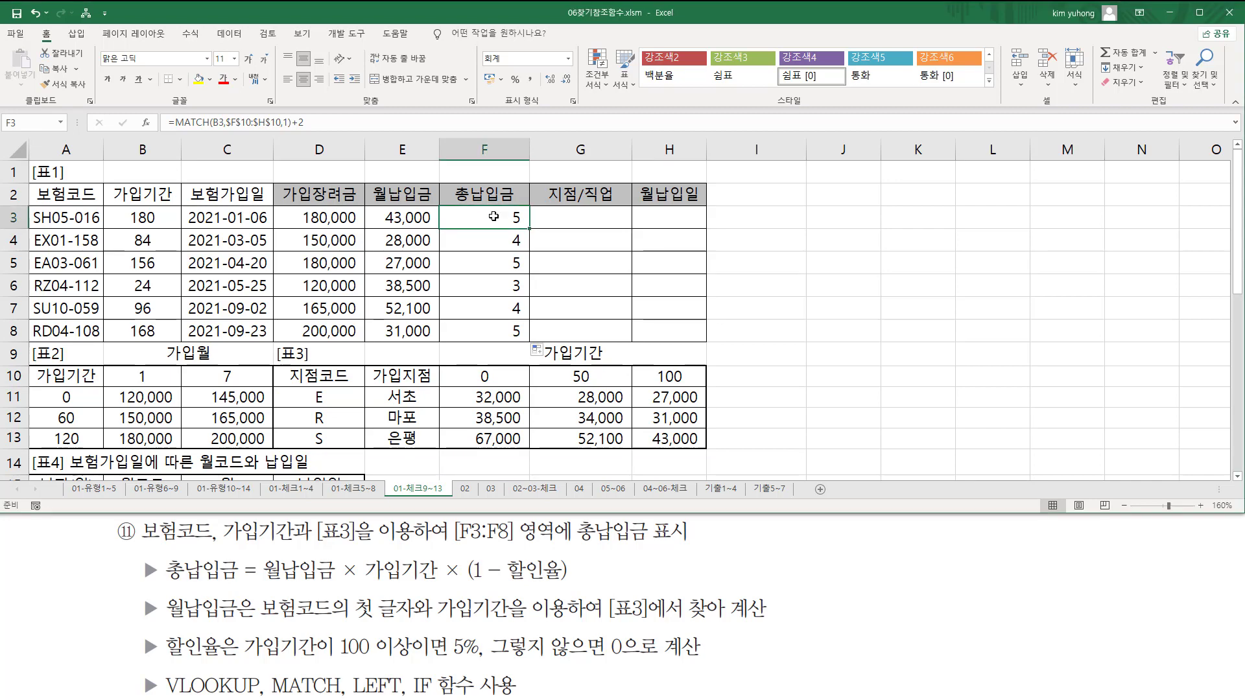
{"action": "double_click", "coordinate": [478, 217]}
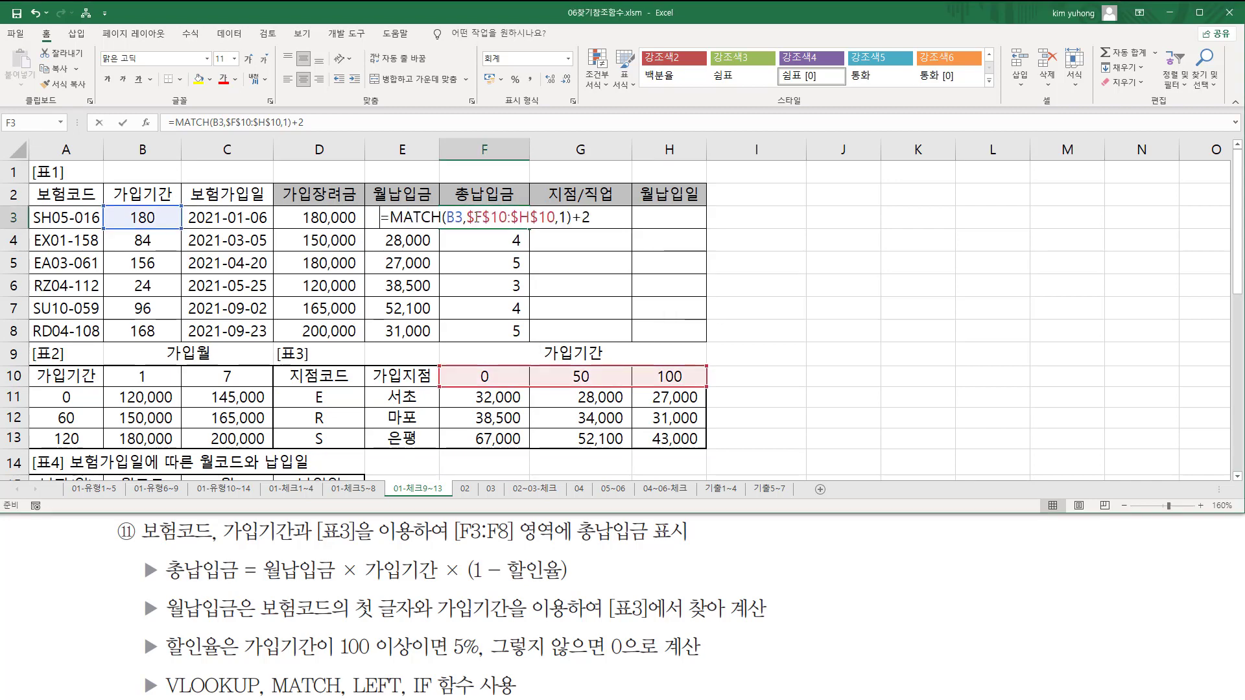
{"action": "left_click", "coordinate": [391, 216]}
{"action": "type", "text": "vl"}
{"action": "key", "text": "Tab"}
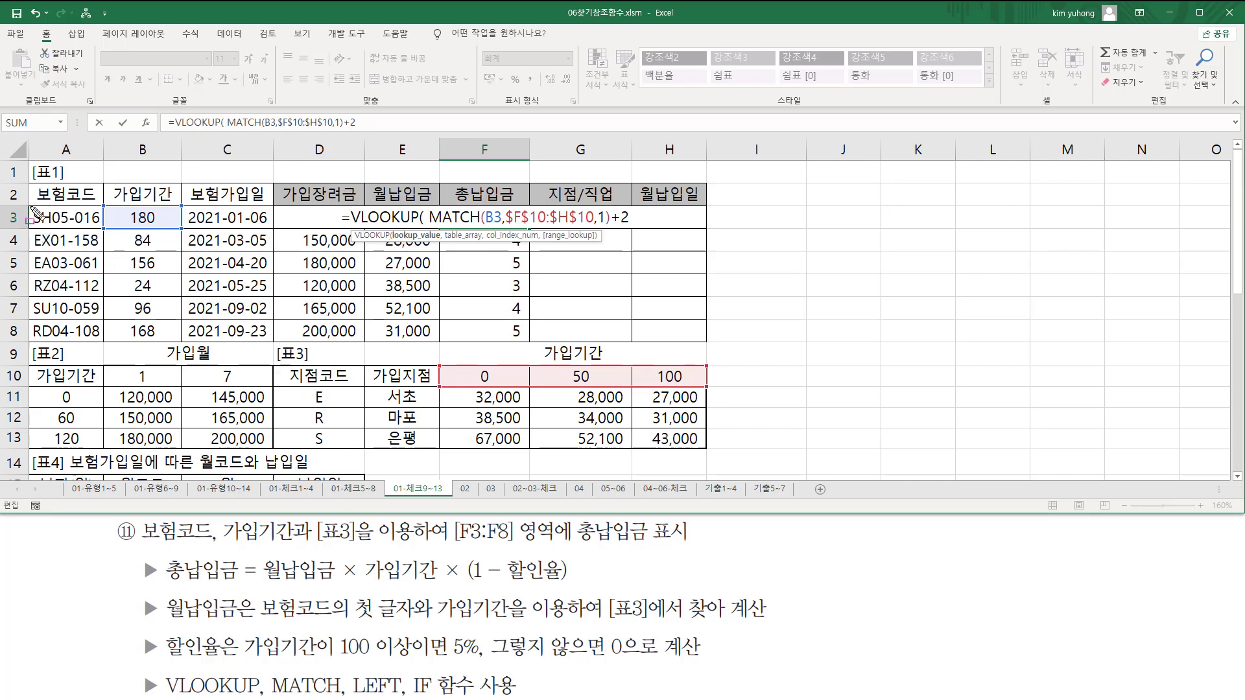
- Enter LEFT(A3,1) as the VLOOKUP lookup value in F3, using the first letter of 보험코드
{"action": "left_click_drag", "start_coordinate": [32, 207], "coordinate": [47, 353]}
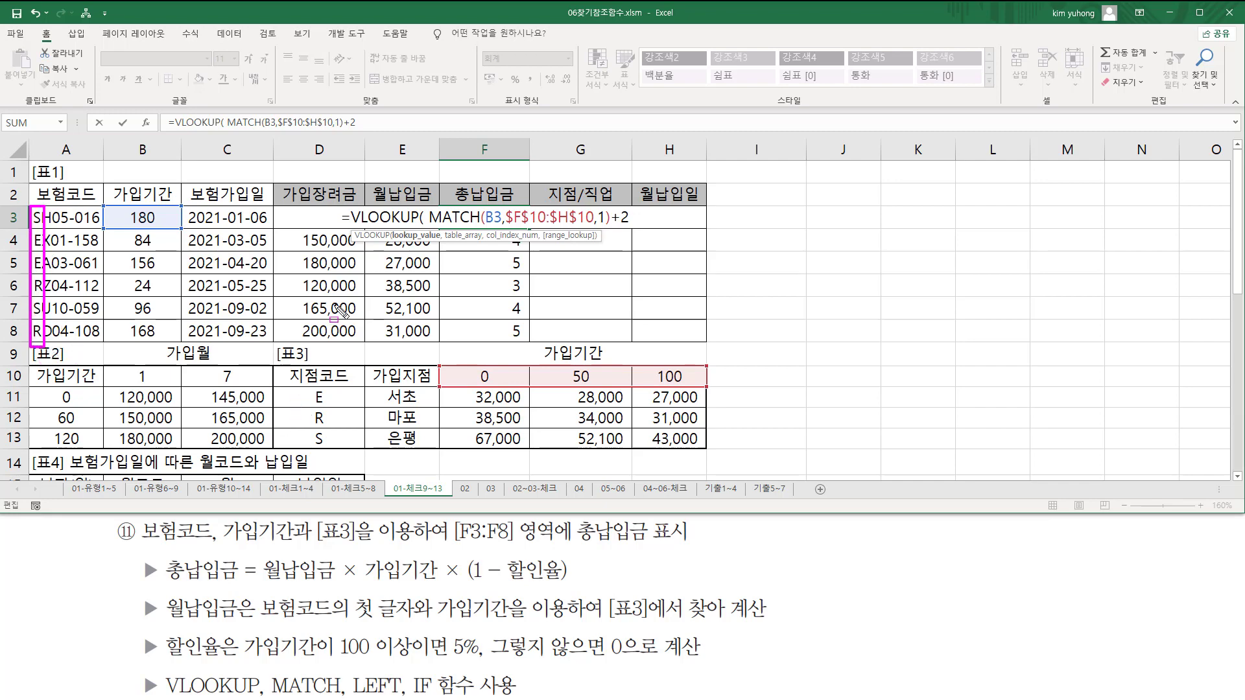
{"action": "key", "text": "Escape"}
{"action": "left_click", "coordinate": [425, 217]}
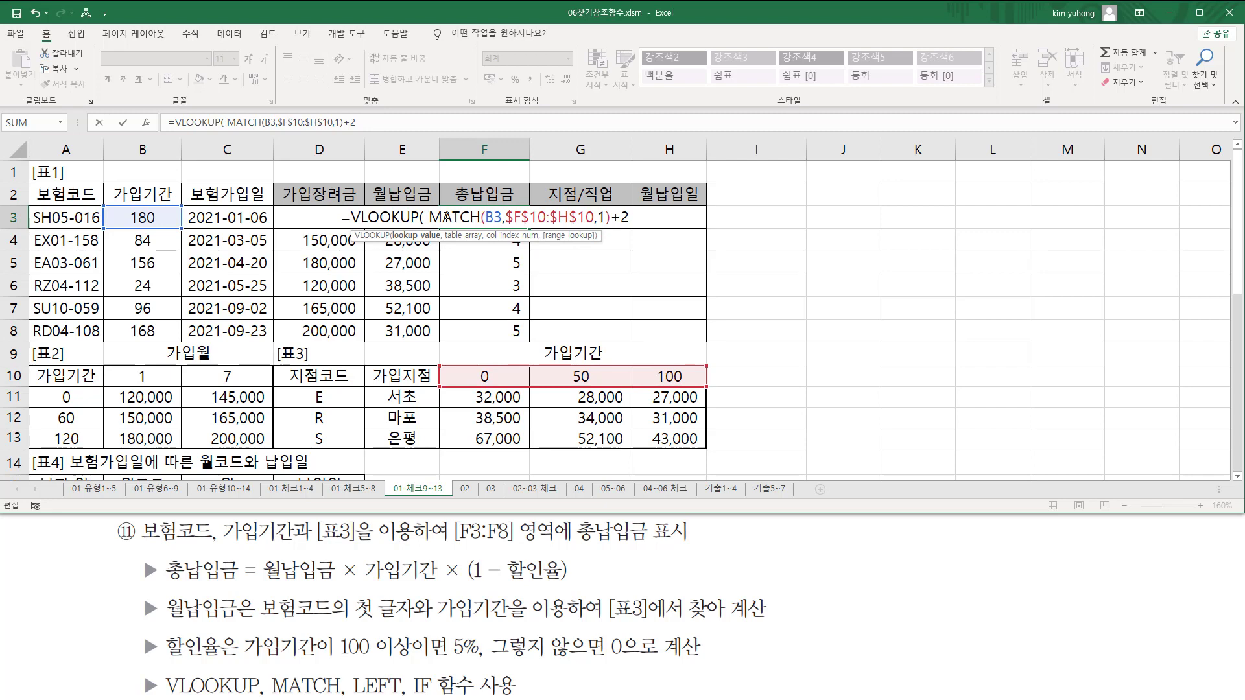
{"action": "type", "text": "lef"}
{"action": "key", "text": "Tab"}
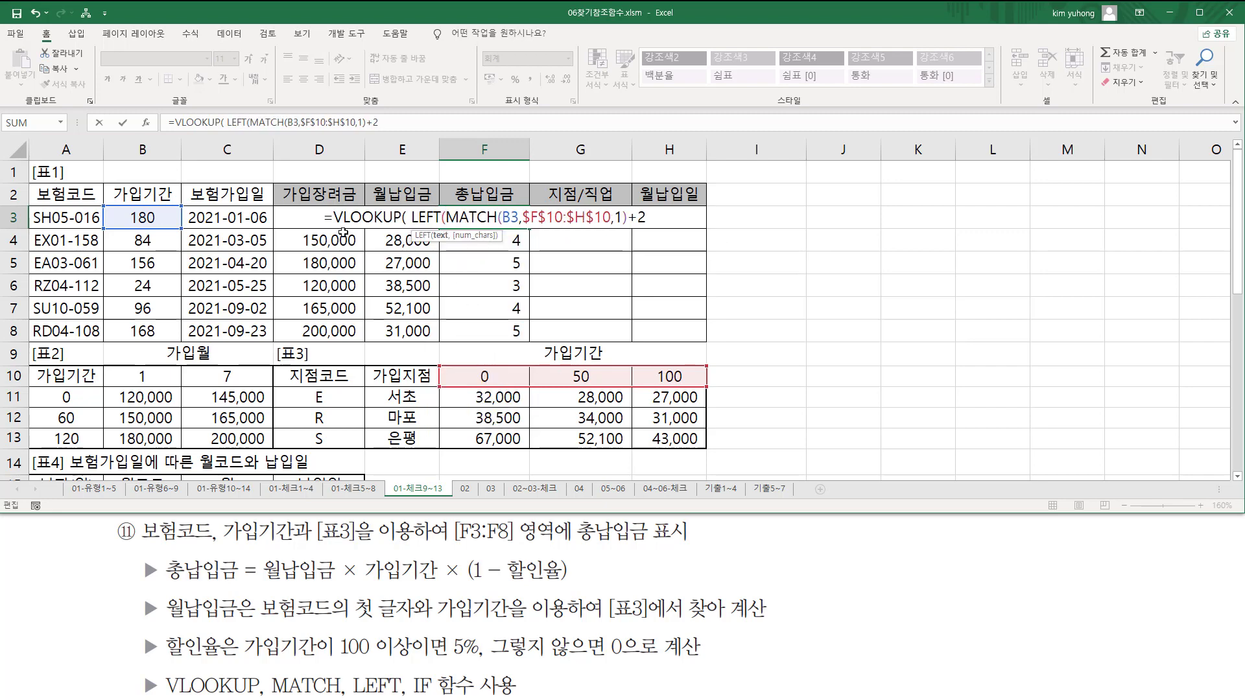
{"action": "key", "text": "F2"}
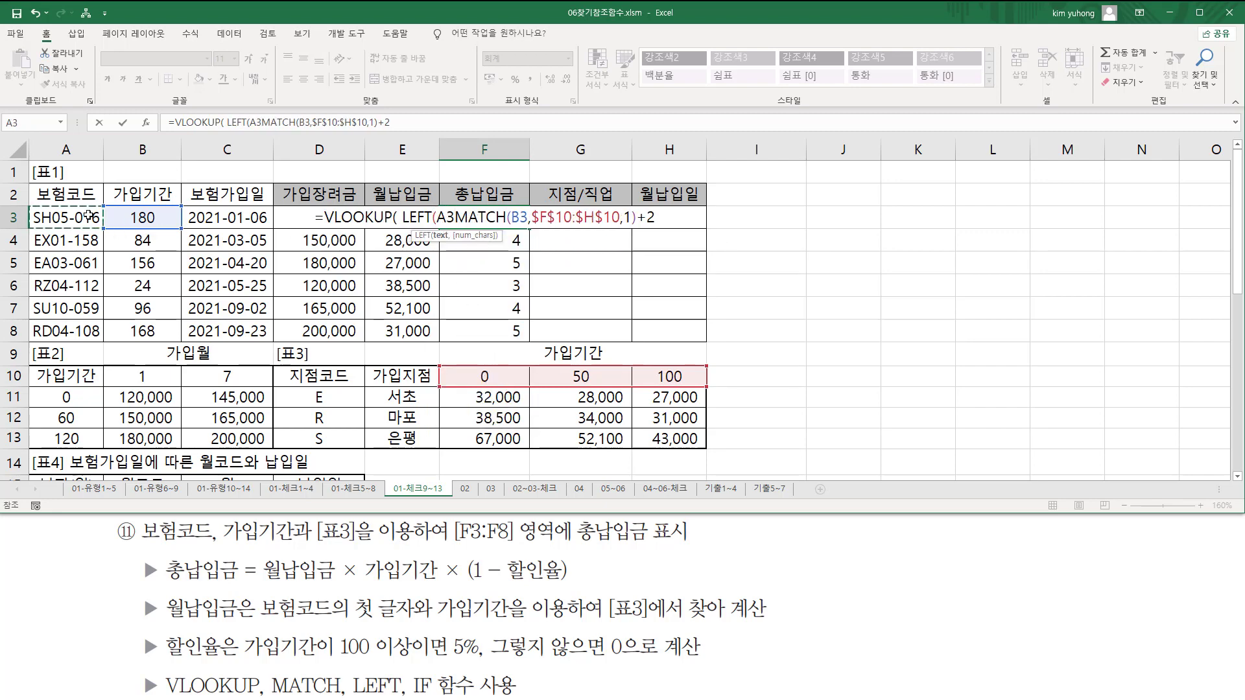
{"action": "left_click", "coordinate": [89, 216]}
{"action": "type", "text": ",1"}
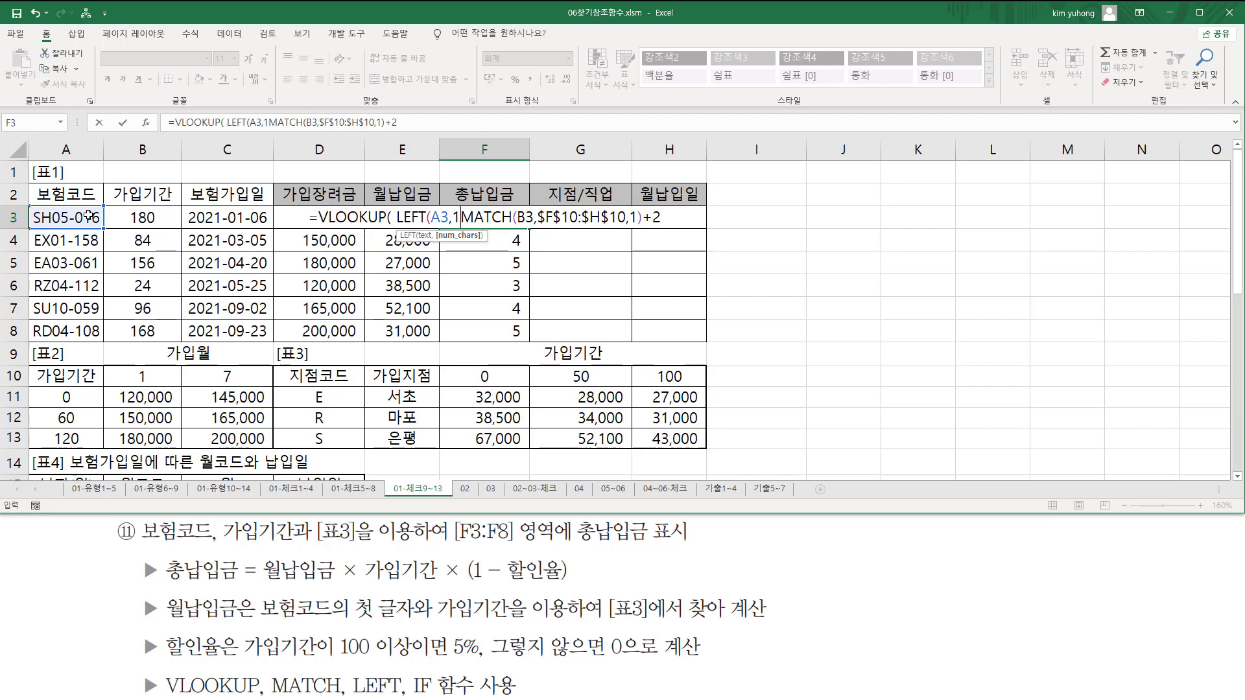
{"action": "type", "text": ")"}
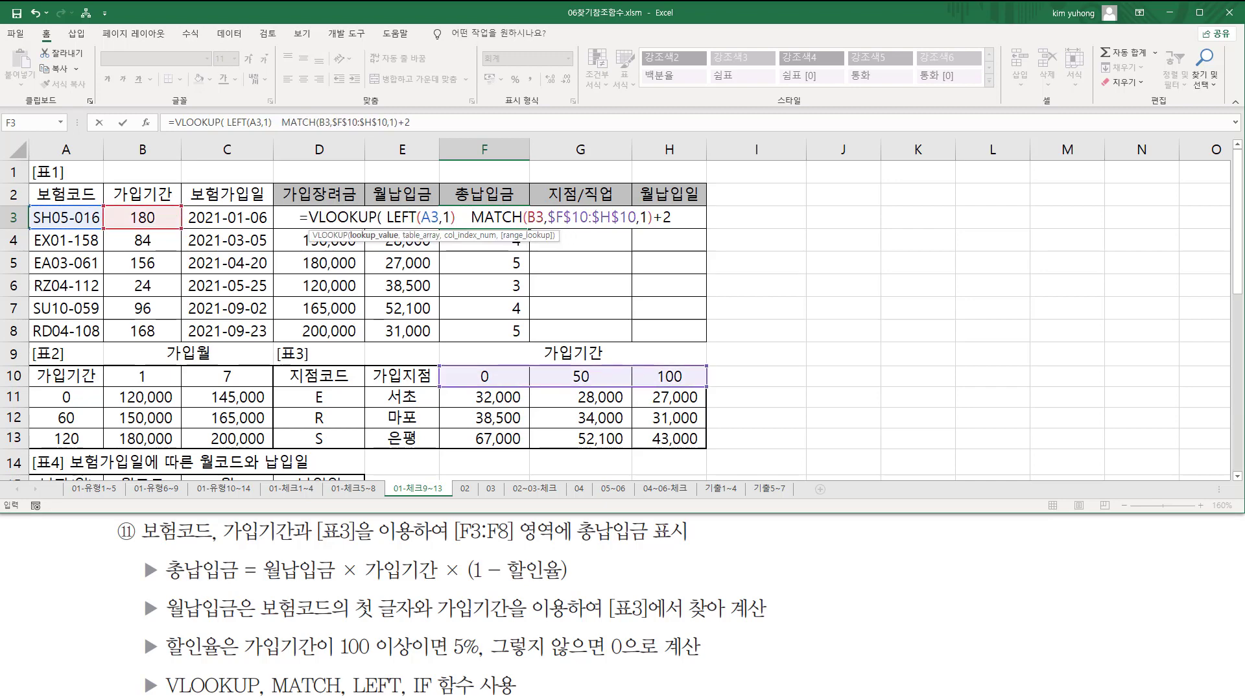
{"action": "left_click_drag", "start_coordinate": [388, 206], "coordinate": [464, 234]}
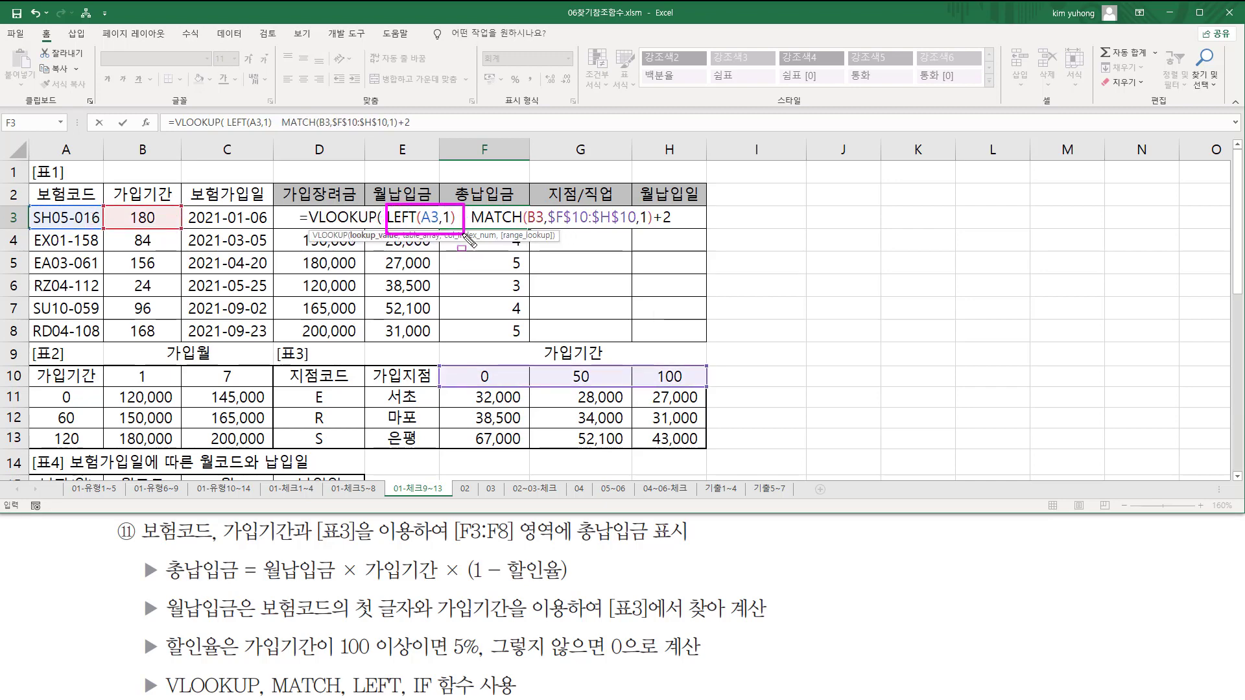
{"action": "key", "text": "Escape"}
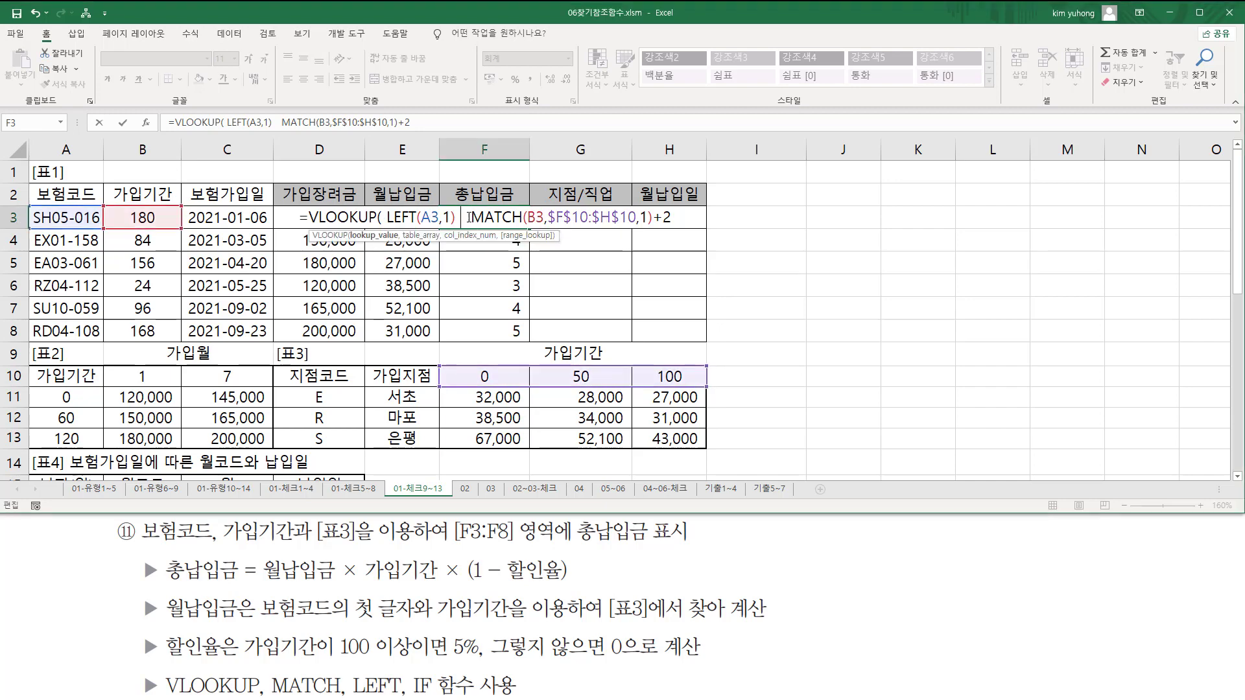
- Add the absolute range $D$11:$H$13 as the VLOOKUP table array, ahead of the MATCH column number
{"action": "type", "text": ","}
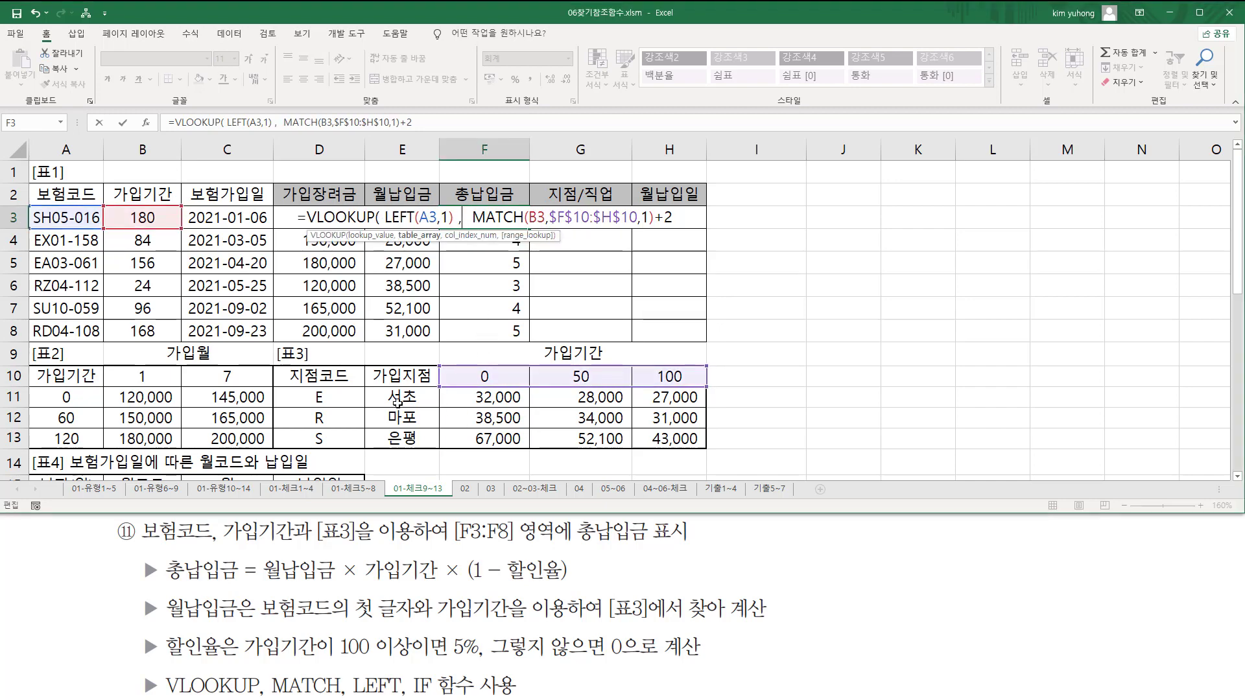
{"action": "left_click_drag", "start_coordinate": [322, 397], "coordinate": [662, 440]}
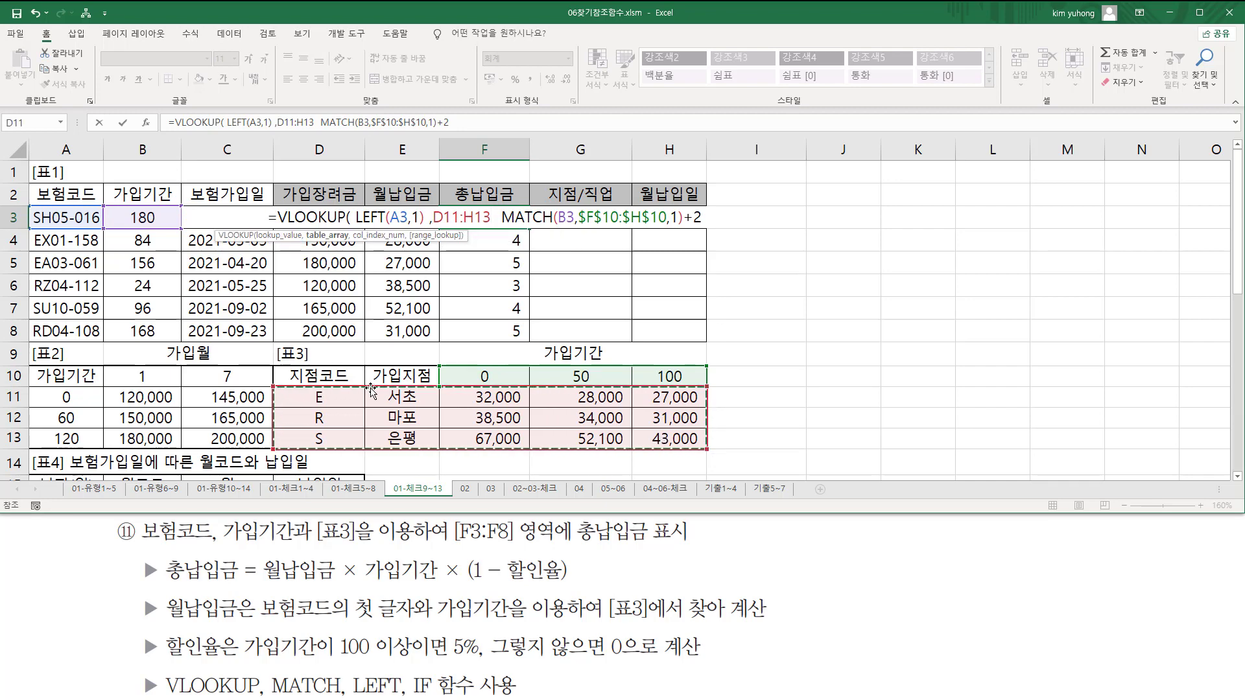
{"action": "key", "text": "F4"}
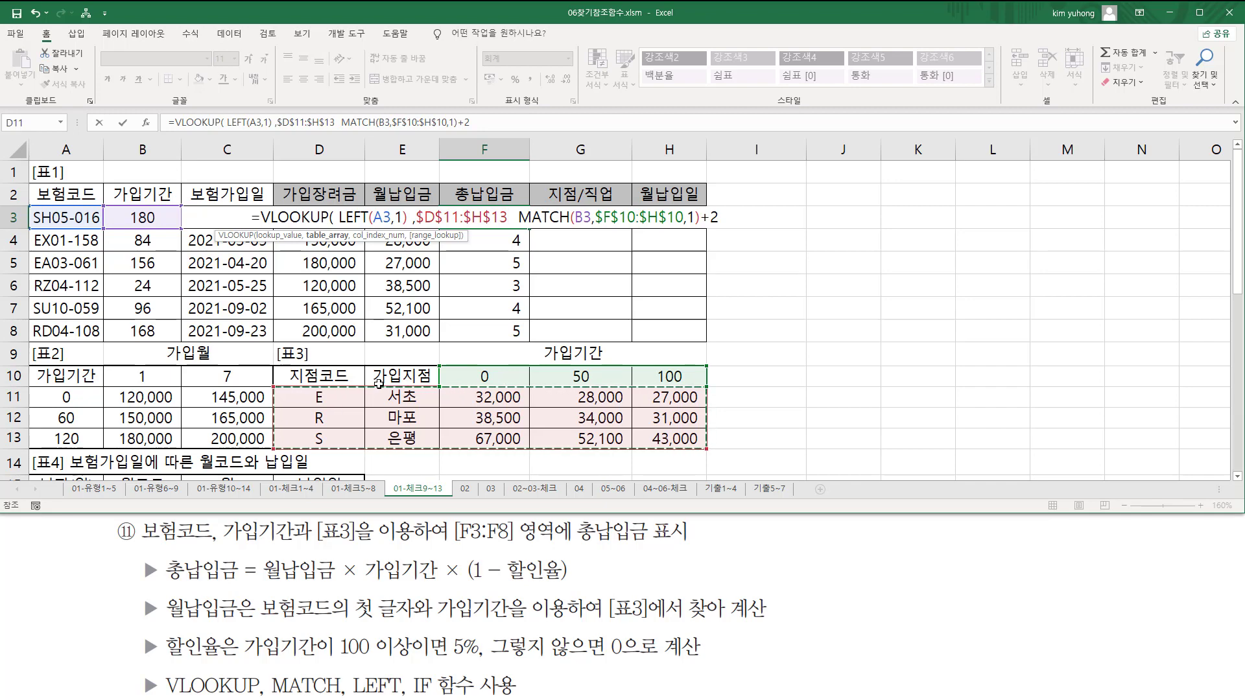
{"action": "type", "text": ","}
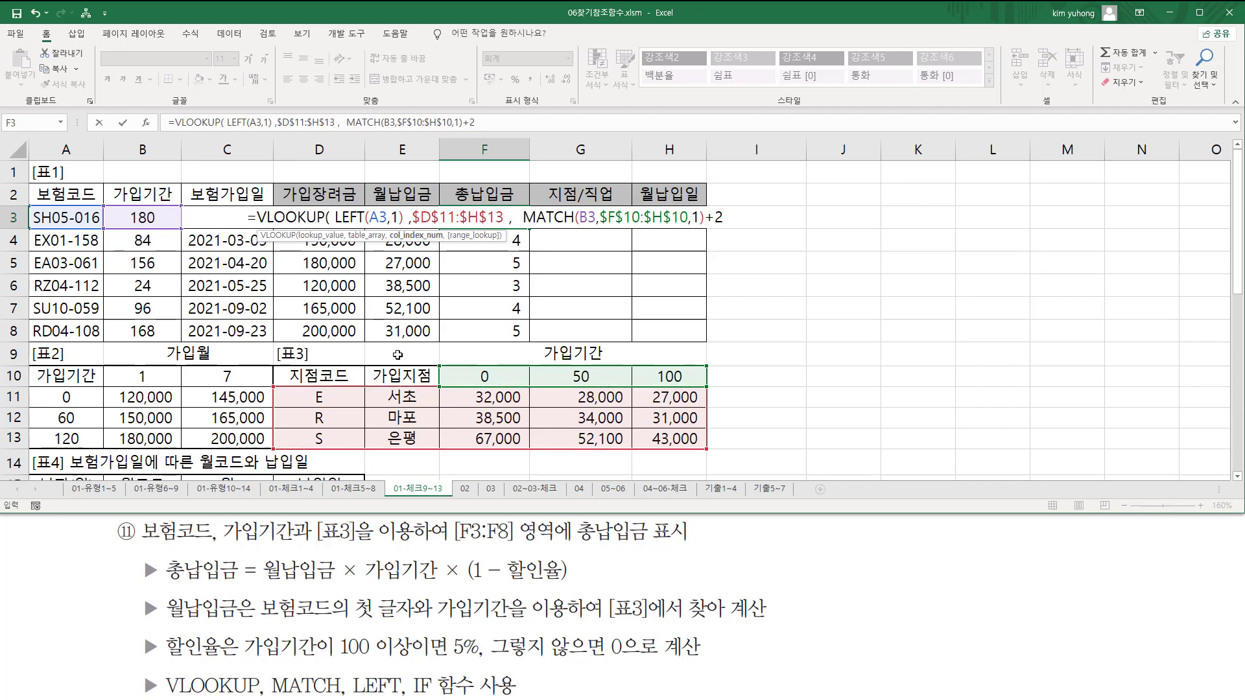
- Finish the F3 VLOOKUP with MATCH+2 as the column number and FALSE for exact match, and fill it down through F8
{"action": "left_click_drag", "start_coordinate": [524, 216], "coordinate": [786, 220]}
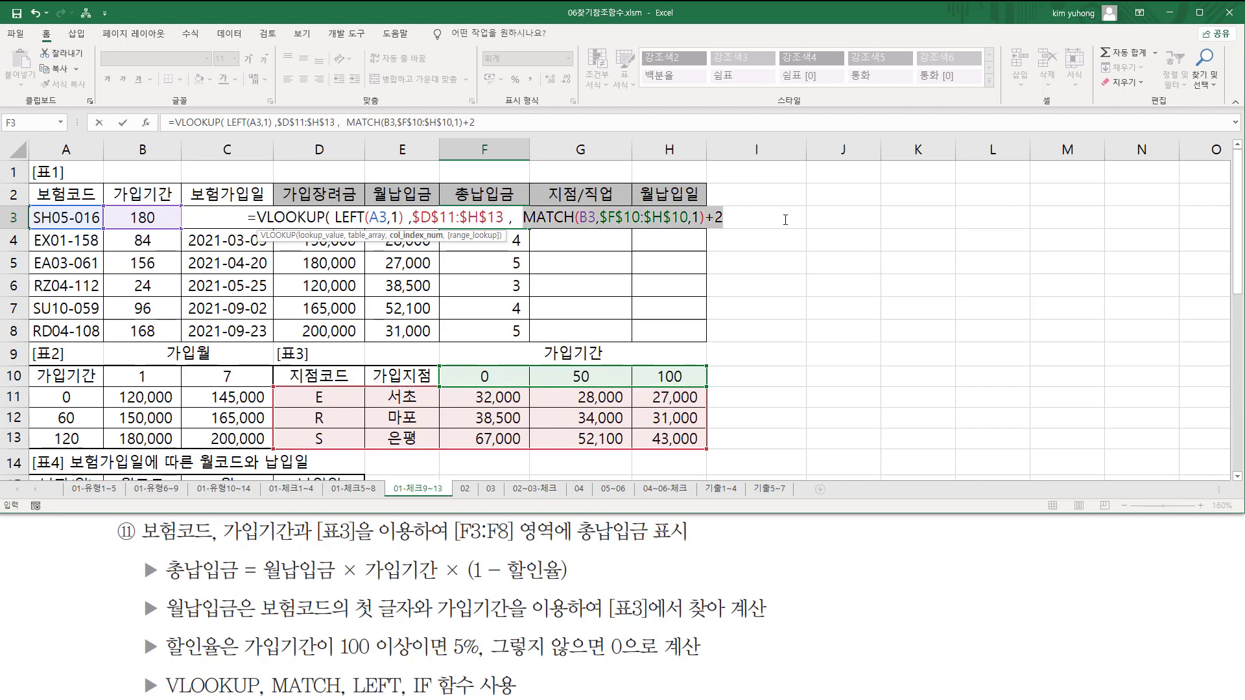
{"action": "left_click", "coordinate": [746, 216]}
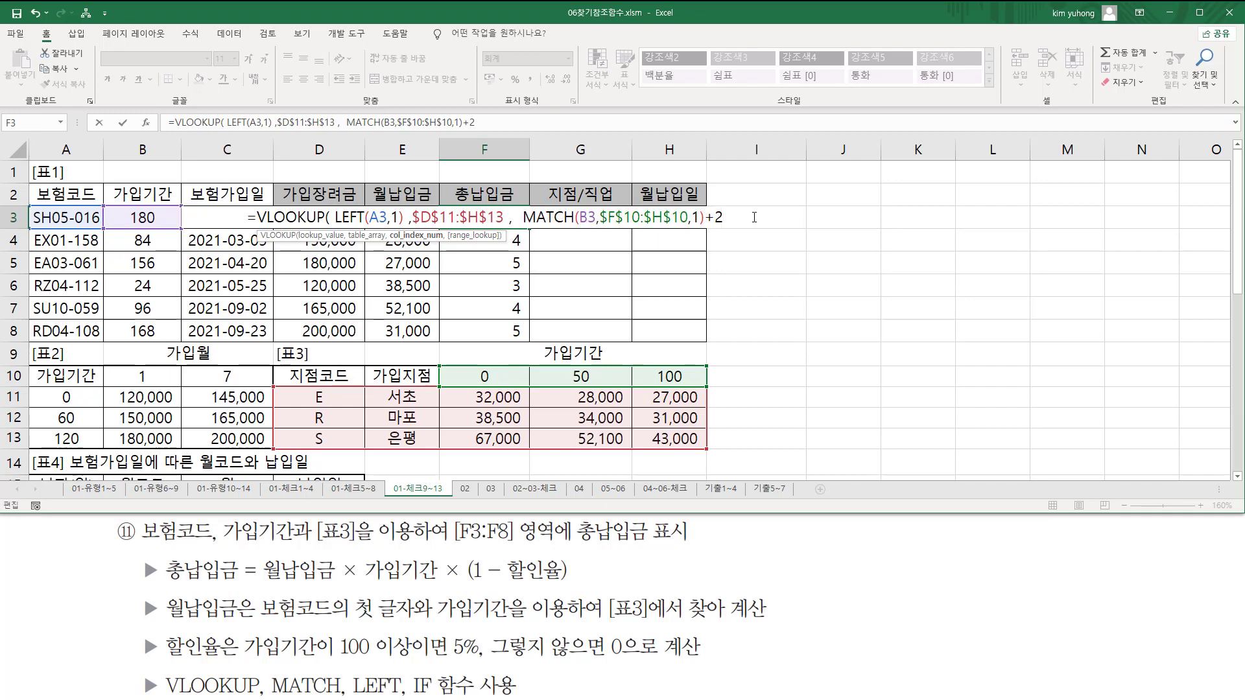
{"action": "type", "text": ", f"}
{"action": "type", "text": "alse "}
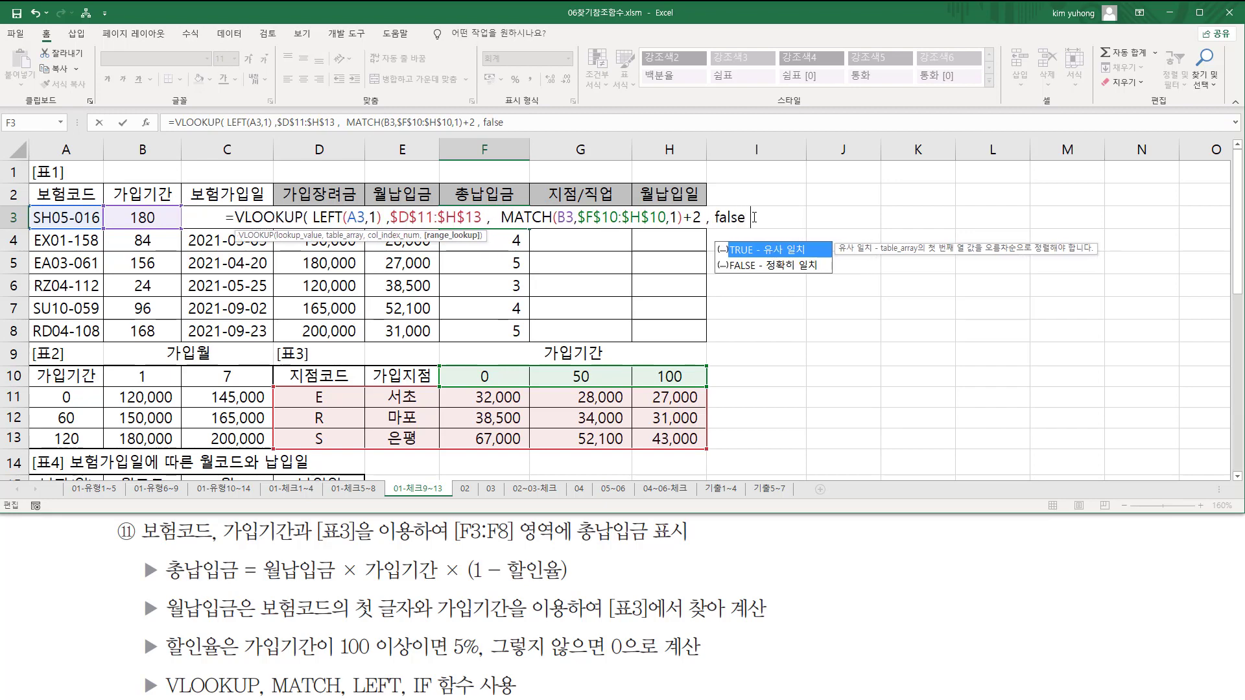
{"action": "type", "text": ")"}
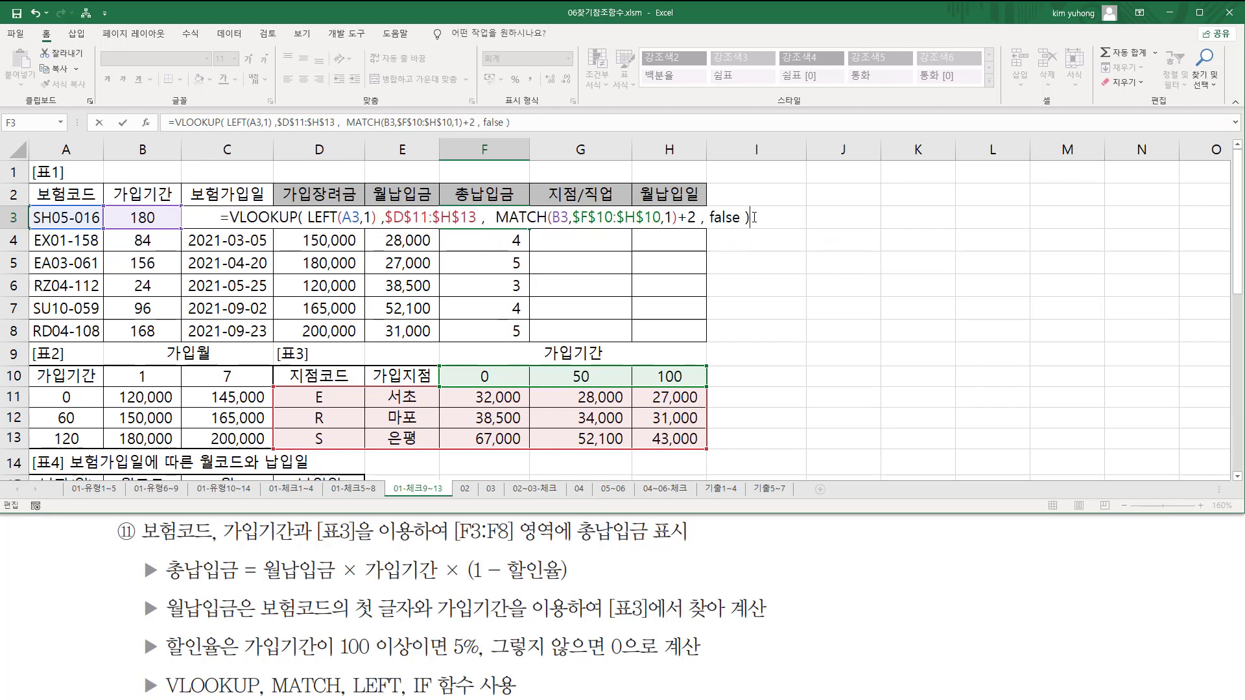
{"action": "key", "text": "Return"}
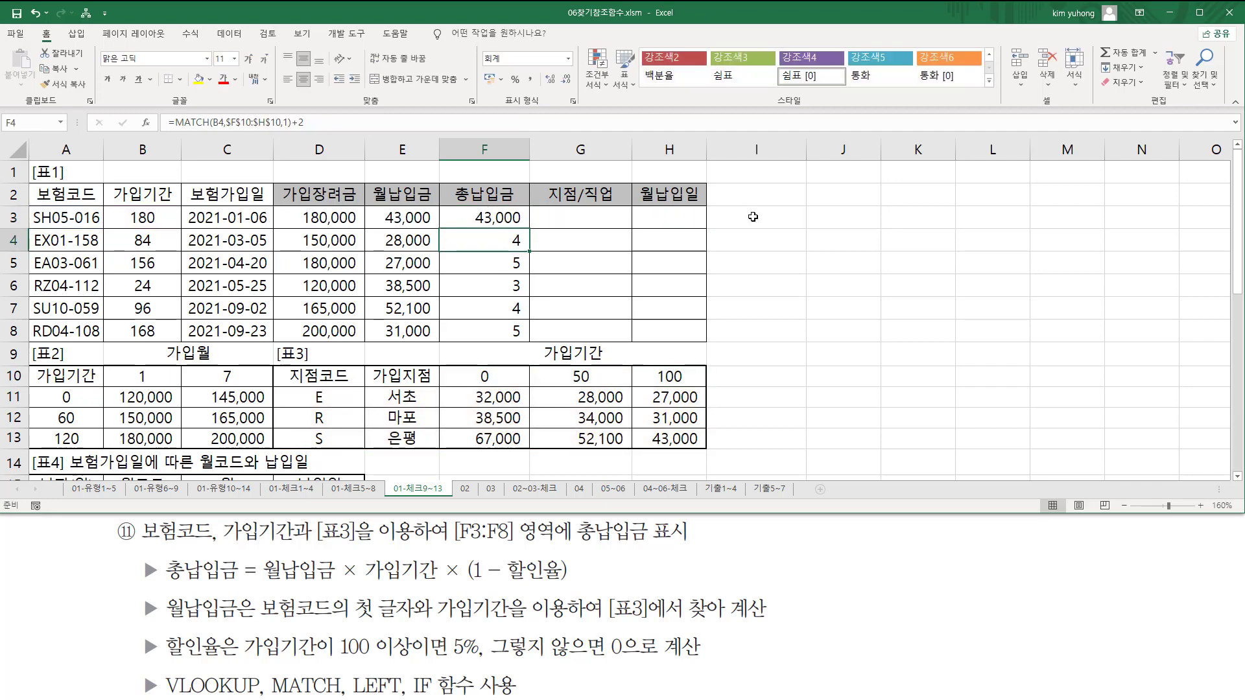
{"action": "left_click", "coordinate": [494, 217]}
{"action": "left_click_drag", "start_coordinate": [529, 229], "coordinate": [532, 336]}
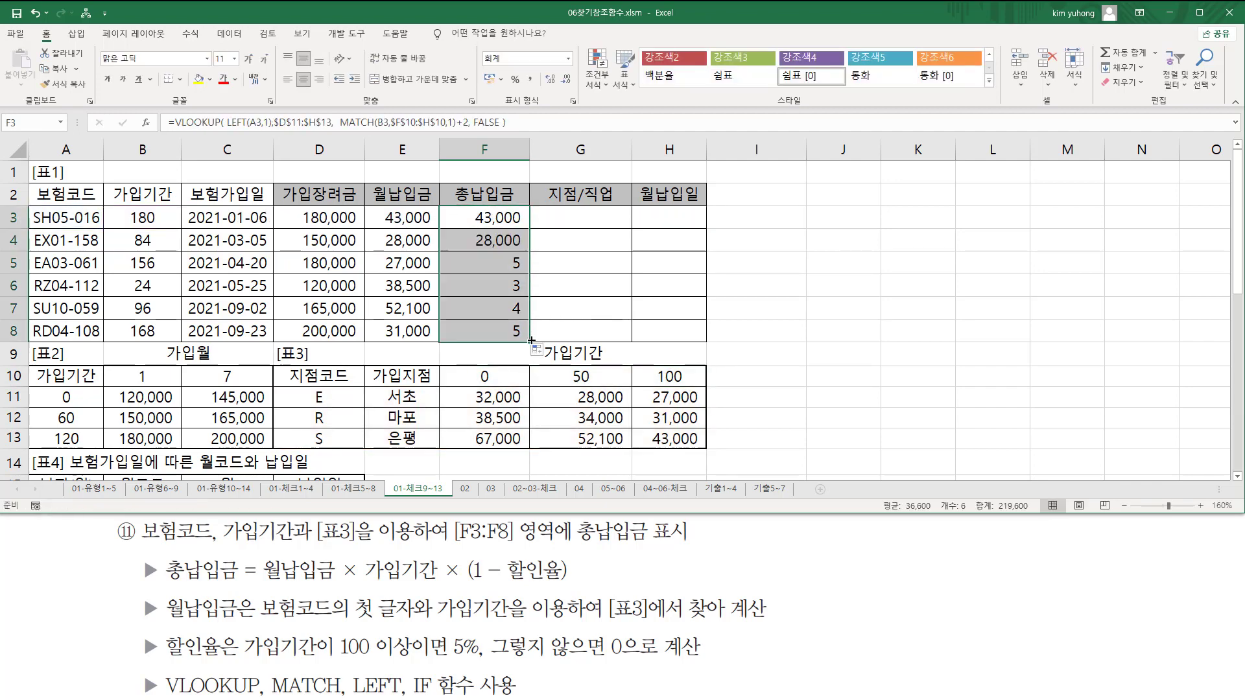
- Examine the remaining 총납입금 factors: 가입기간 in B3 and (1 − 할인율), with 5% from 100 upward and otherwise 0
{"action": "left_click", "coordinate": [516, 218]}
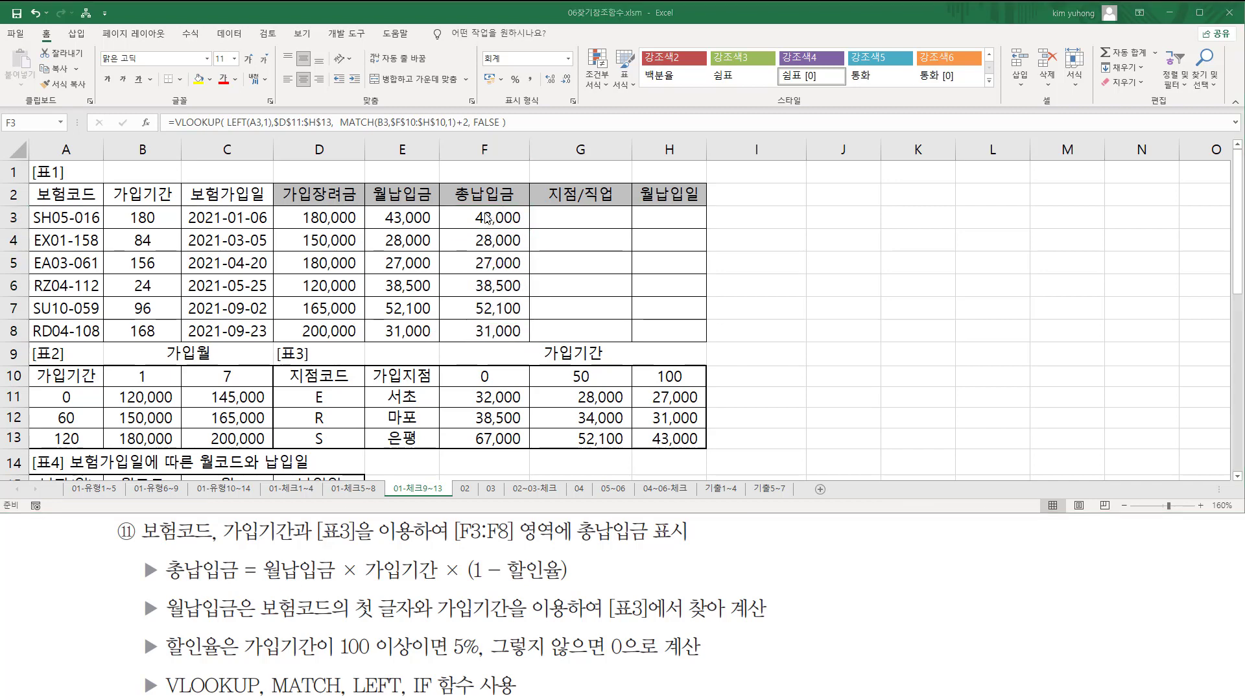
{"action": "key", "text": "F2"}
{"action": "left_click_drag", "start_coordinate": [234, 217], "coordinate": [749, 218]}
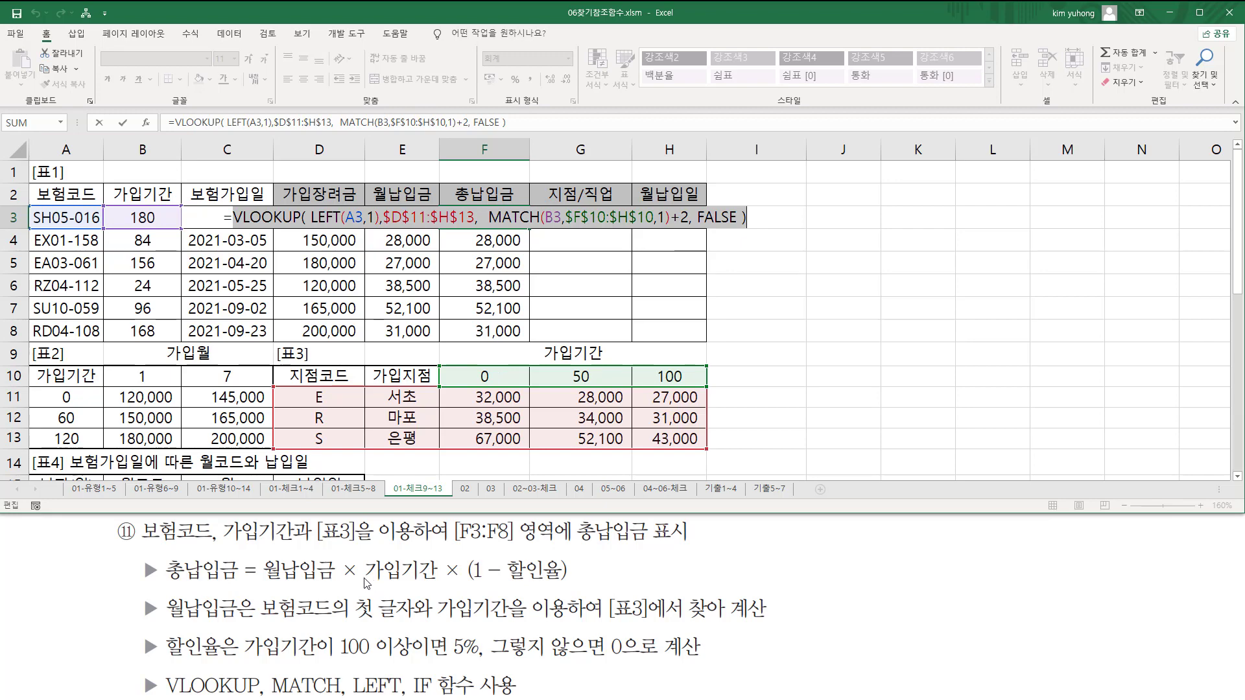
{"action": "left_click_drag", "start_coordinate": [126, 209], "coordinate": [158, 226]}
{"action": "mouse_move", "coordinate": [467, 582]}
{"action": "left_mouse_down"}
{"action": "mouse_move", "coordinate": [529, 570]}
{"action": "mouse_move", "coordinate": [559, 587]}
{"action": "left_mouse_up"}
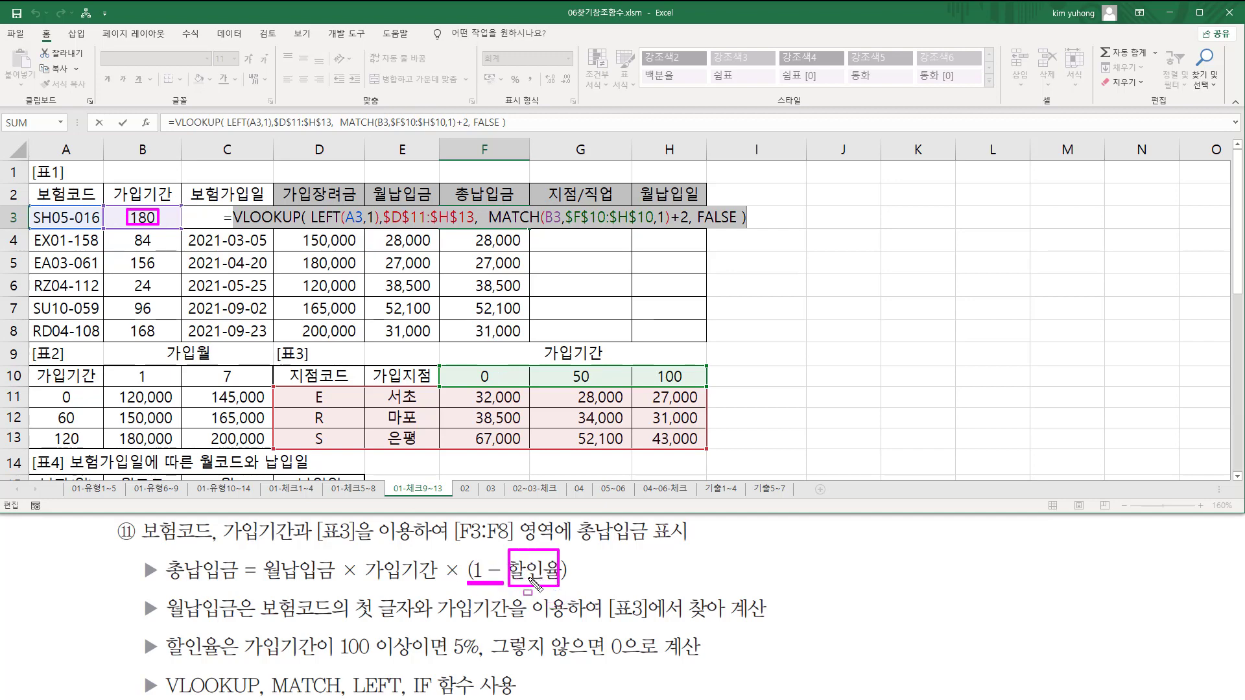
{"action": "mouse_move", "coordinate": [160, 629]}
{"action": "left_mouse_down"}
{"action": "mouse_move", "coordinate": [238, 658]}
{"action": "mouse_move", "coordinate": [478, 660]}
{"action": "left_mouse_up"}
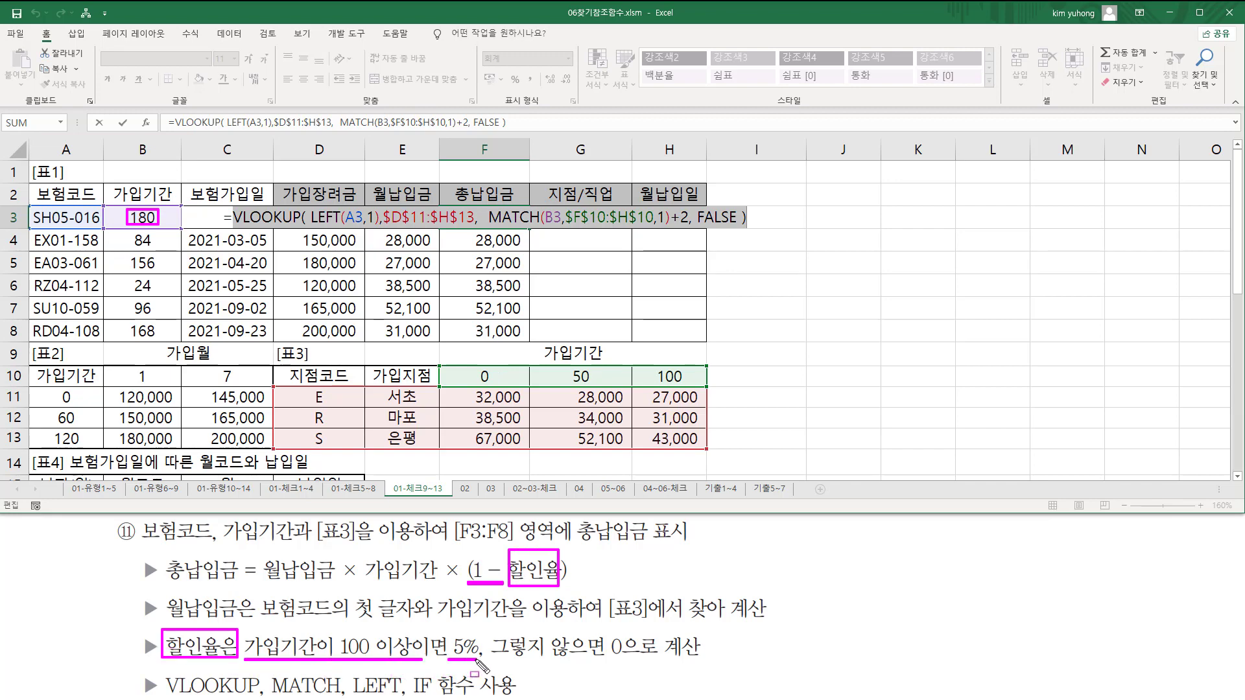
{"action": "left_click_drag", "start_coordinate": [610, 660], "coordinate": [662, 661]}
{"action": "key", "text": "Escape"}
- Take the VLOOKUP out of the F3 formula and start an IF function with B3>=100 as its condition
{"action": "left_click_drag", "start_coordinate": [236, 217], "coordinate": [936, 220]}
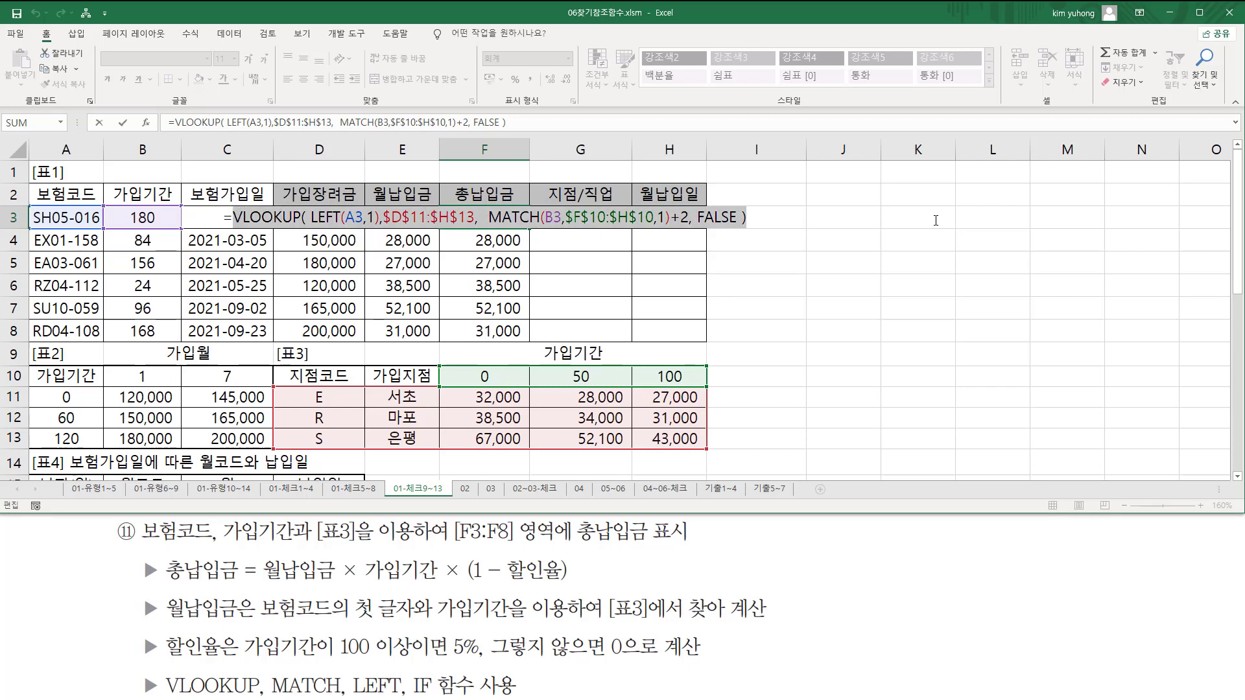
{"action": "key", "text": "BackSpace"}
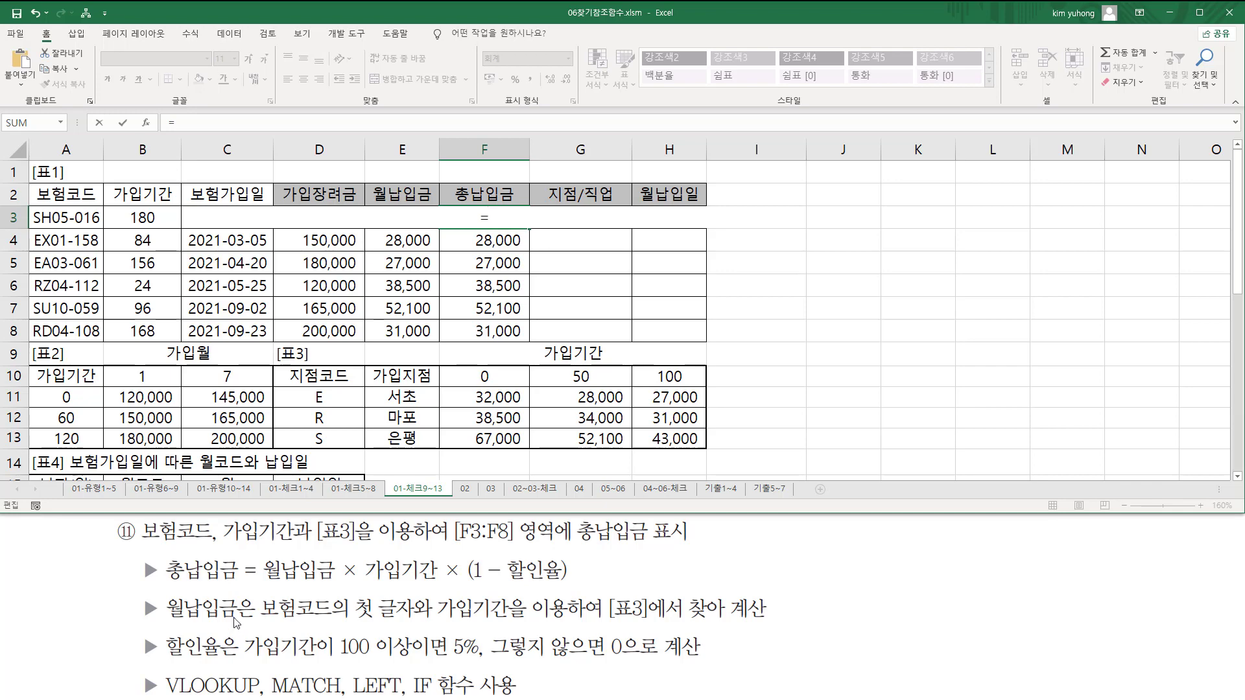
{"action": "type", "text": "if"}
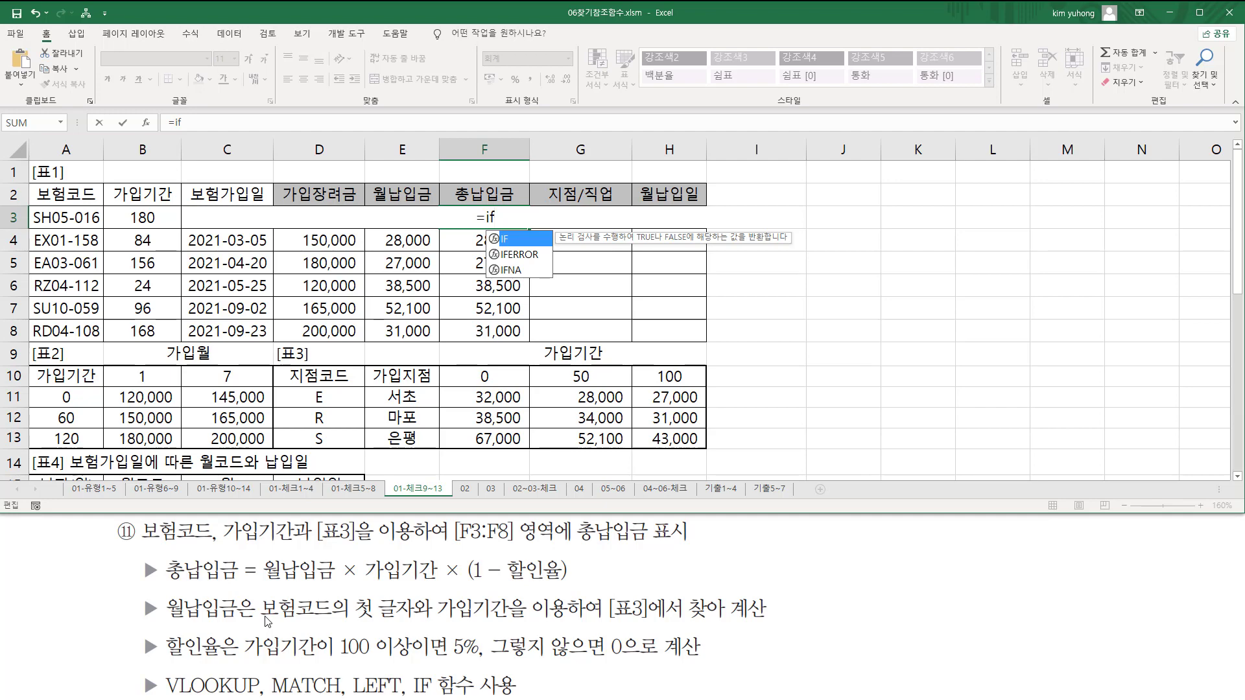
{"action": "type", "text": "("}
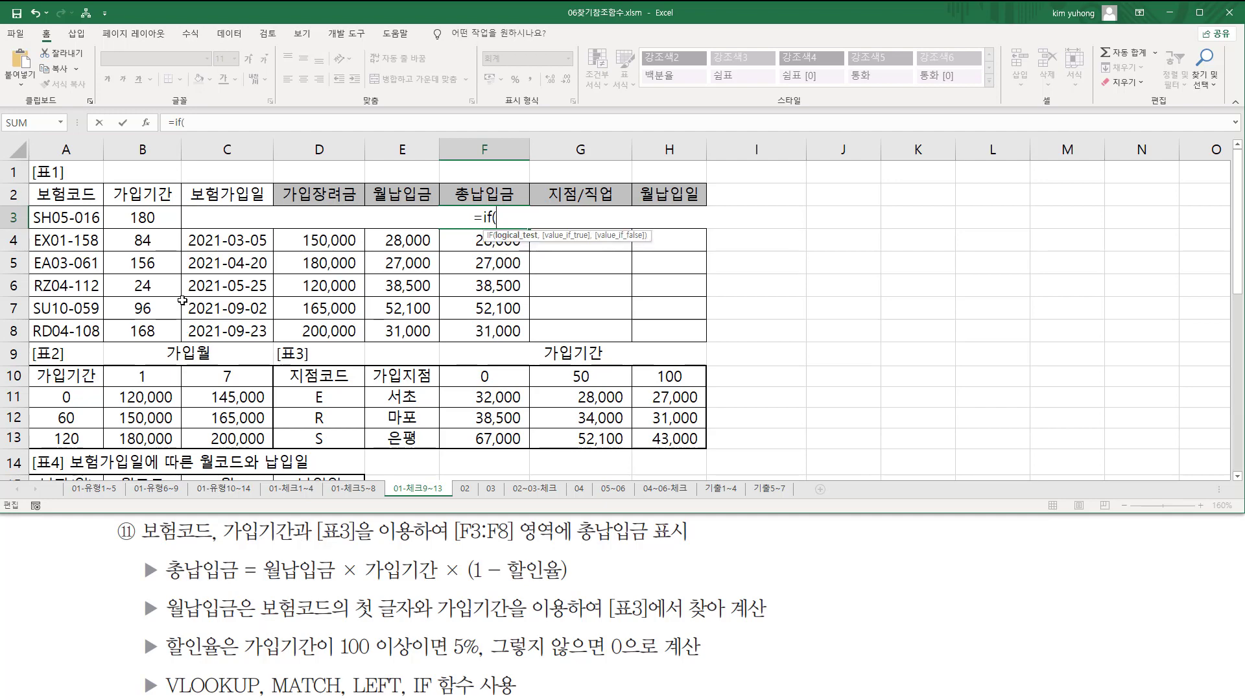
{"action": "left_click", "coordinate": [158, 218]}
{"action": "type", "text": ">=100"}
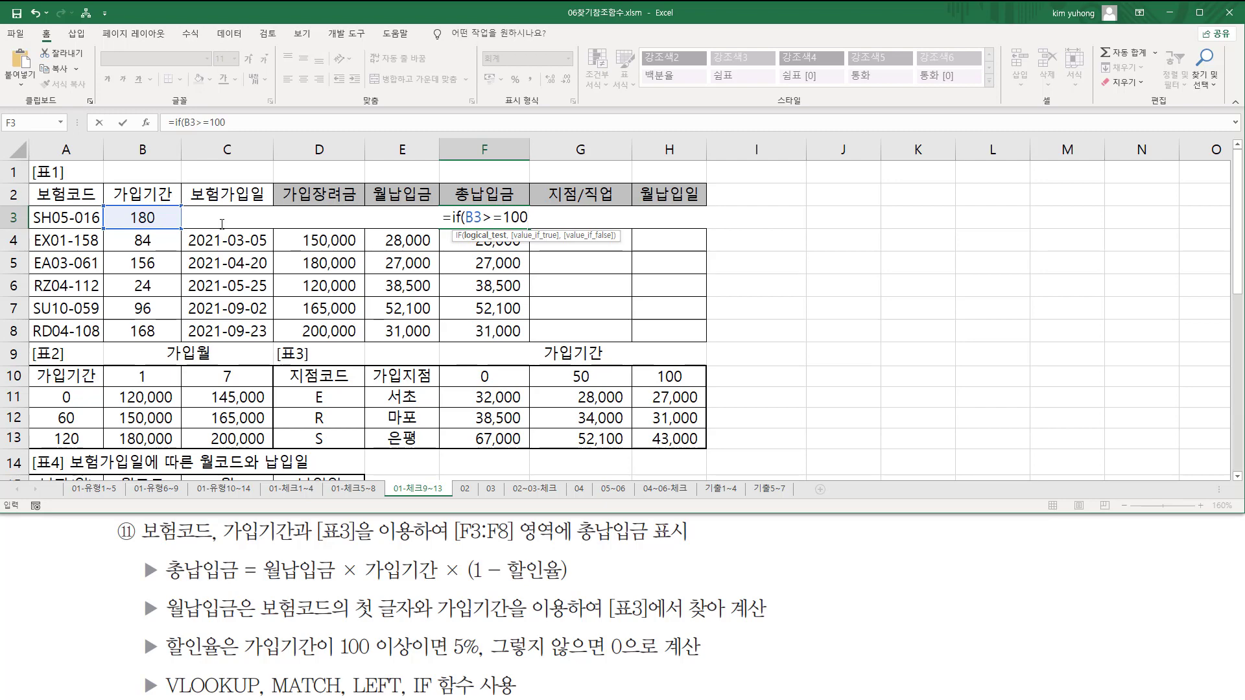
- Complete the F3 IF so it returns 5% when true and 0 otherwise, and fill it down through F8
{"action": "type", "text": ","}
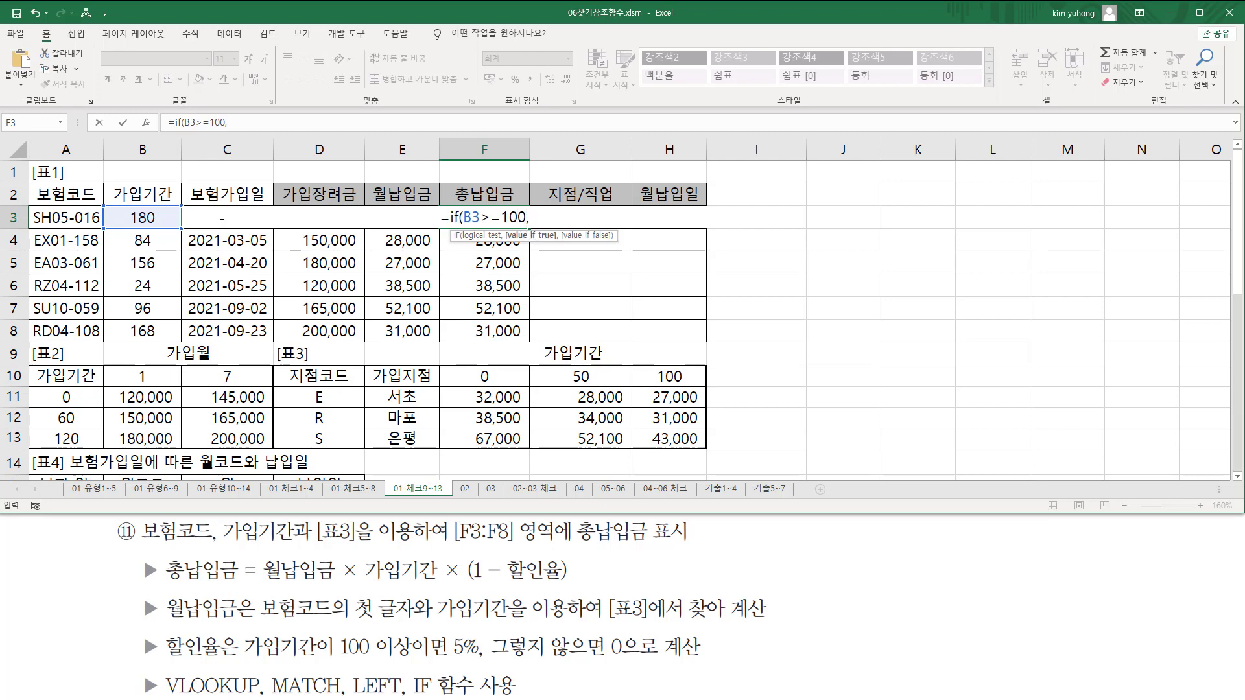
{"action": "type", "text": " 5%"}
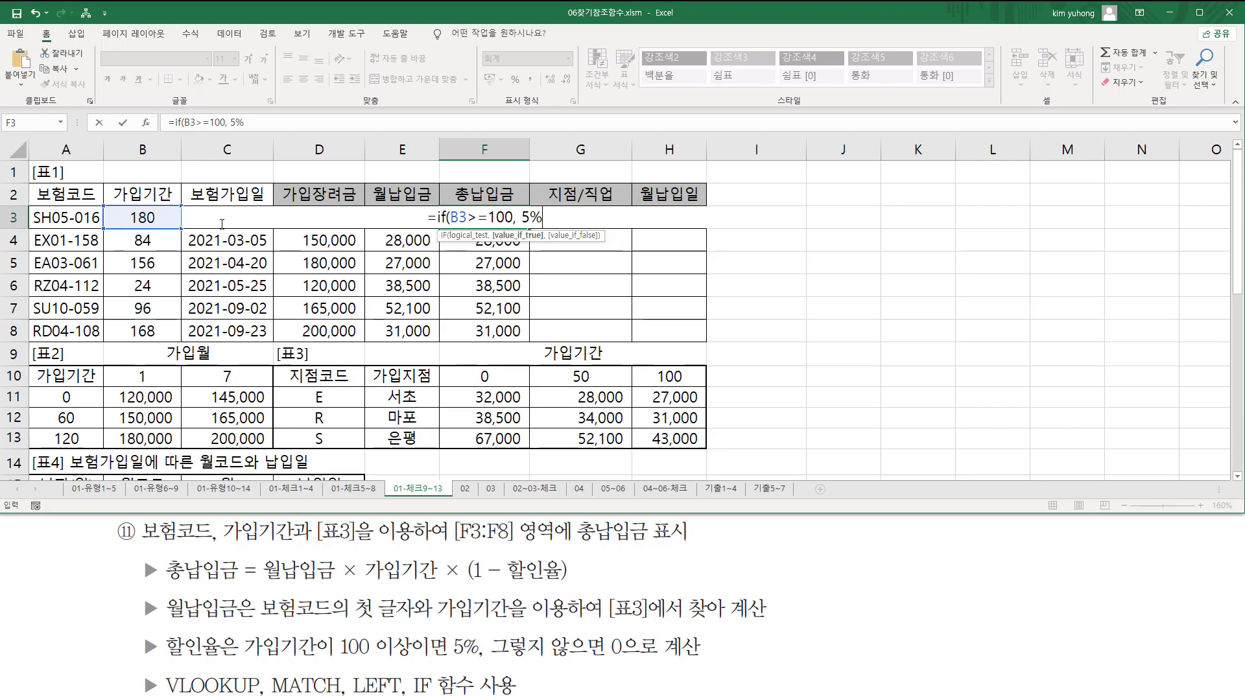
{"action": "type", "text": ","}
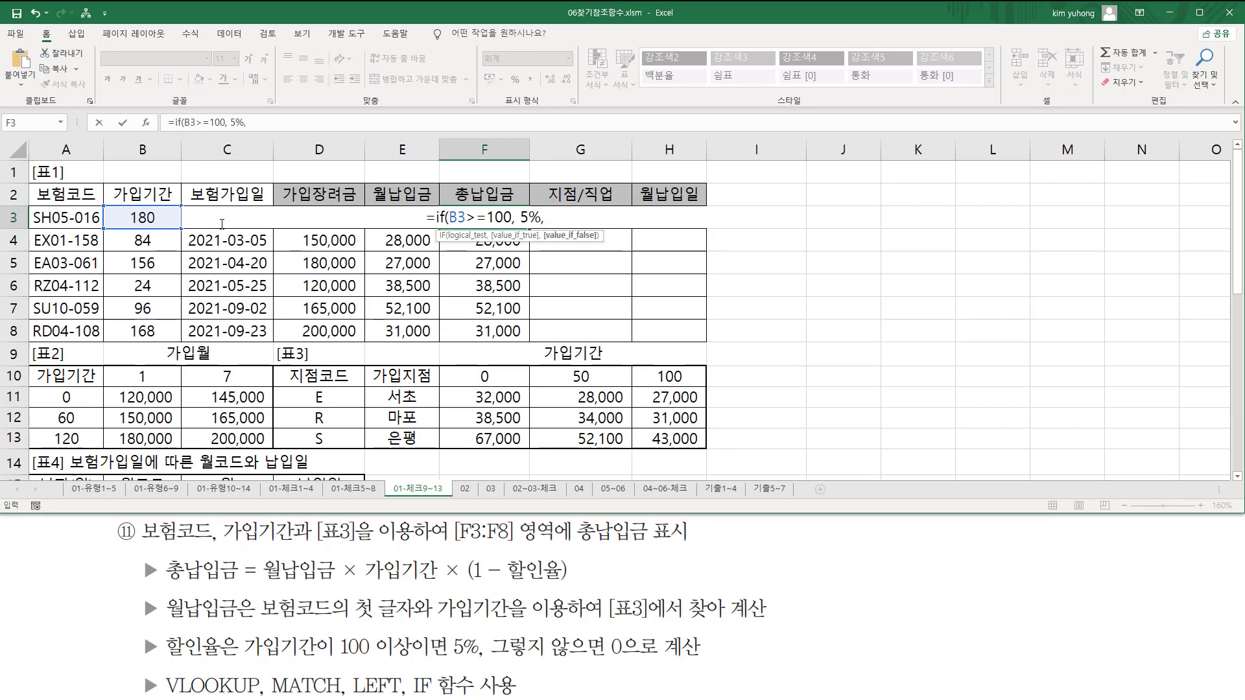
{"action": "type", "text": " 0"}
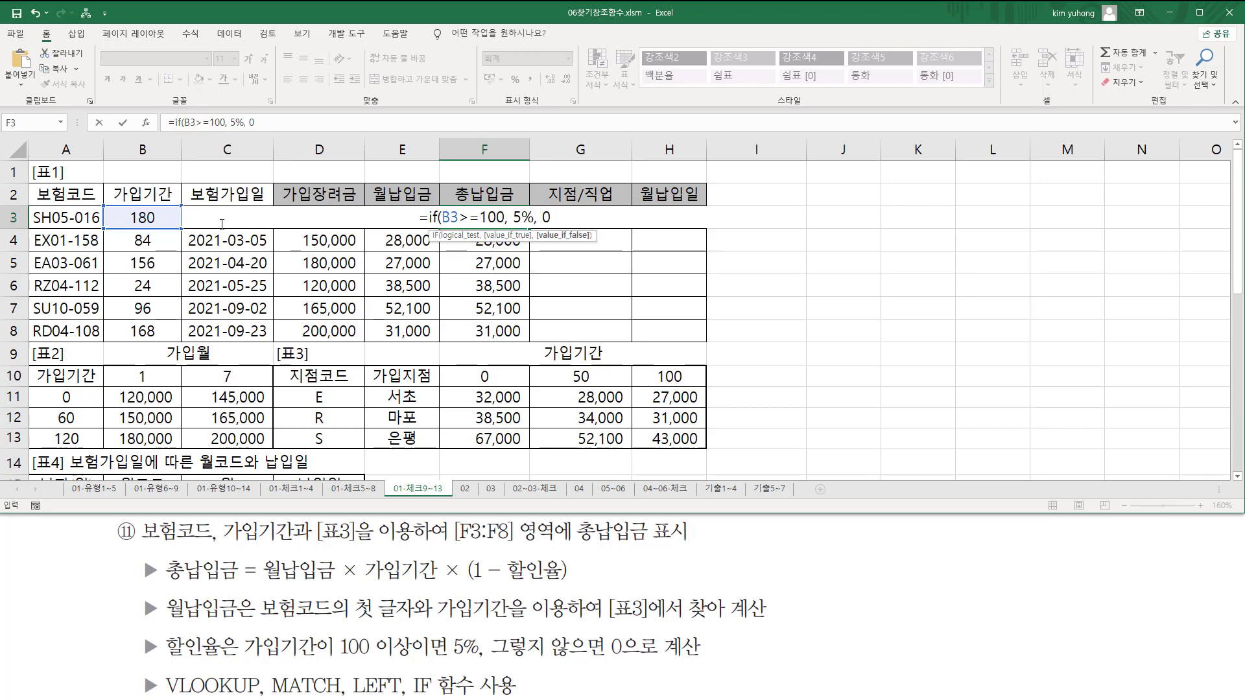
{"action": "type", "text": ")"}
{"action": "key", "text": "Return"}
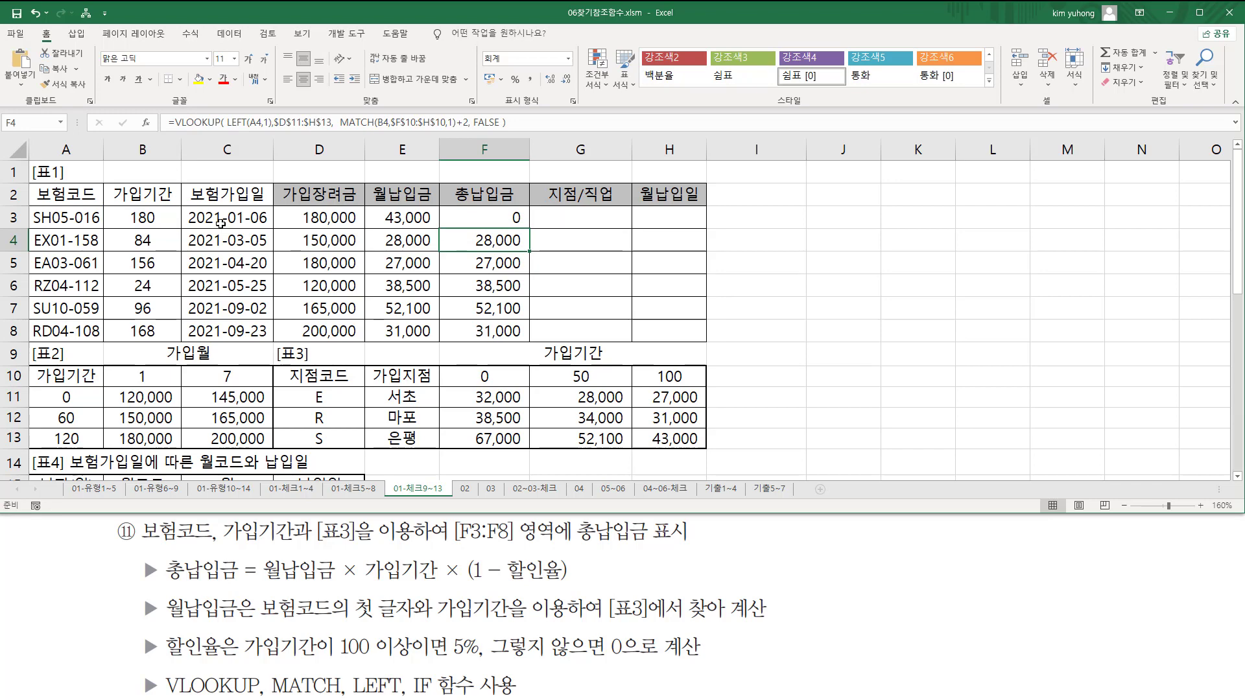
{"action": "left_click", "coordinate": [522, 220]}
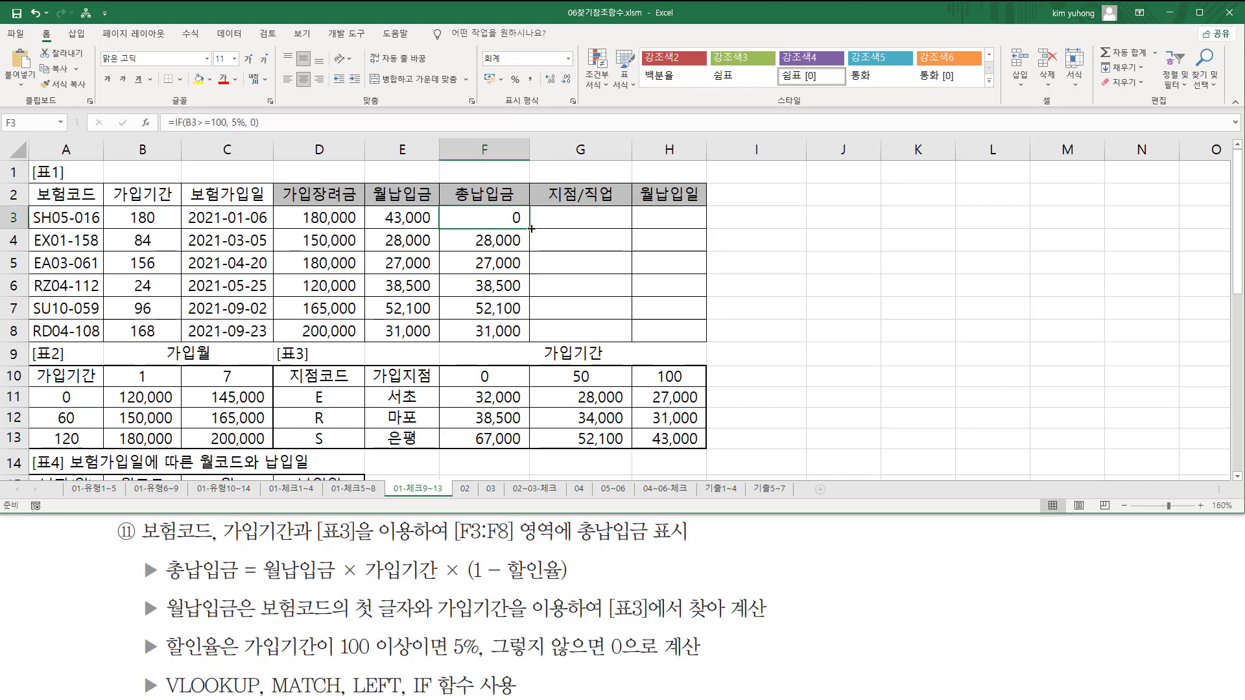
{"action": "left_click_drag", "start_coordinate": [532, 229], "coordinate": [530, 337]}
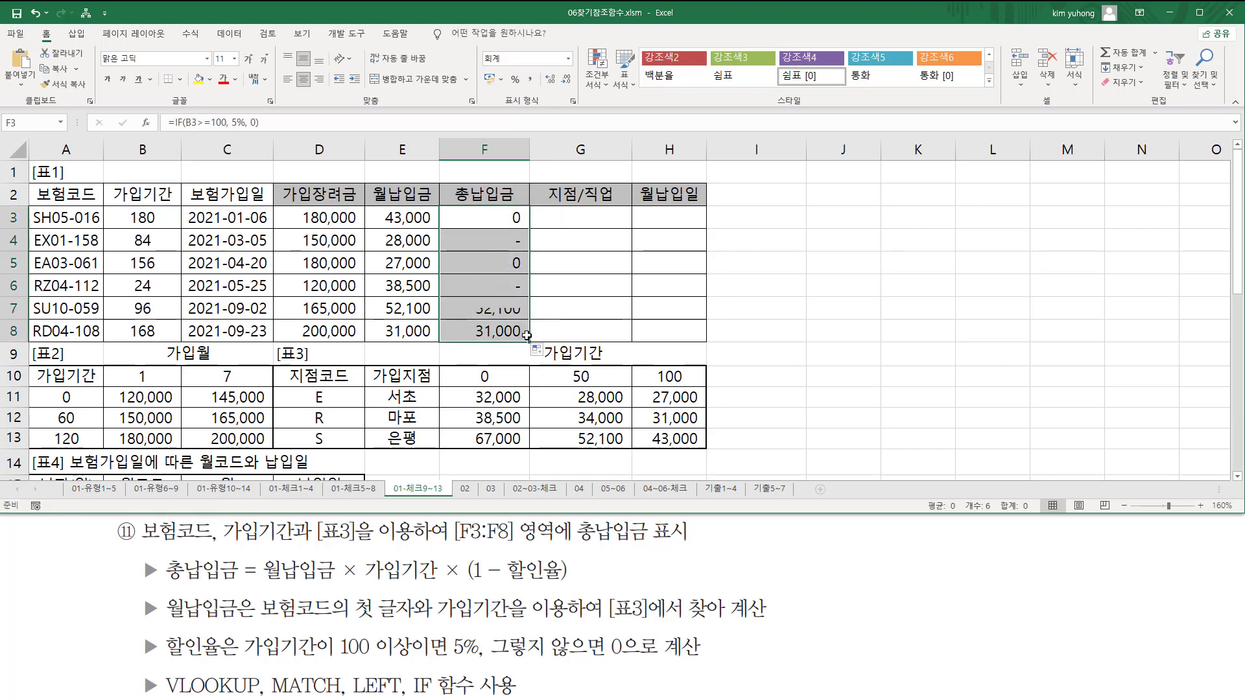
- Compare the IF values in F3:F8 with the 5% and 0 discount rule in the exercise text
{"action": "left_click", "coordinate": [507, 218]}
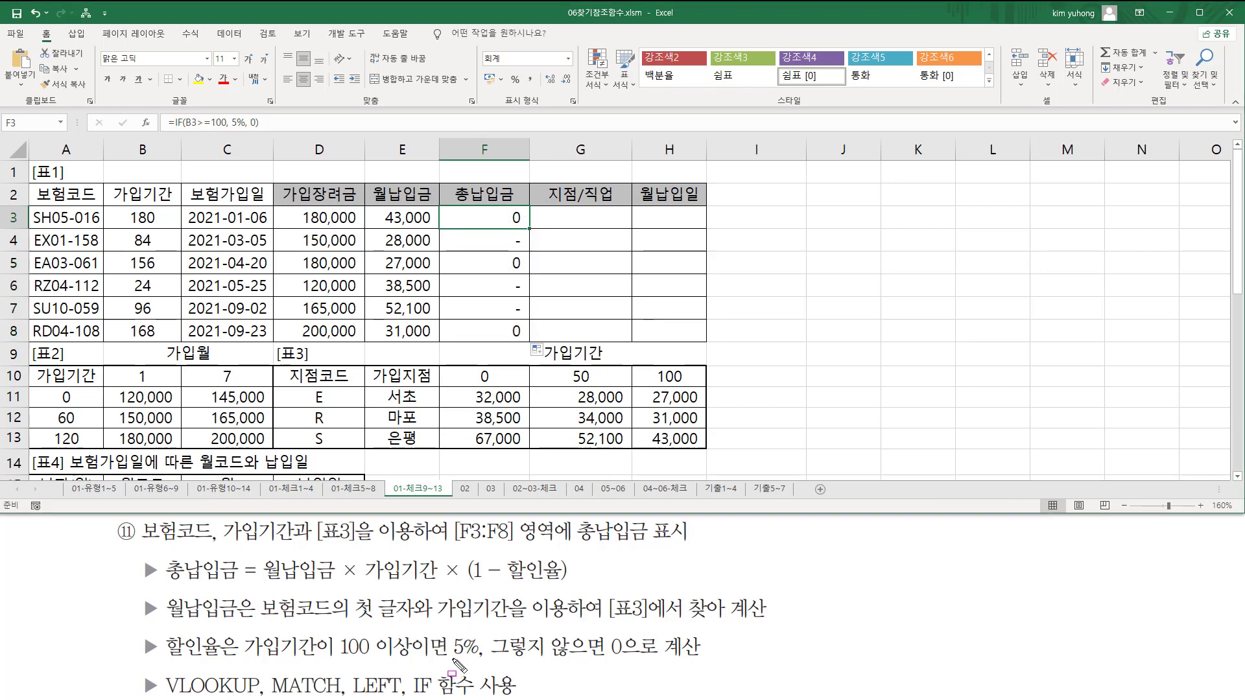
{"action": "left_click_drag", "start_coordinate": [452, 659], "coordinate": [483, 659]}
{"action": "left_click_drag", "start_coordinate": [611, 659], "coordinate": [625, 659]}
{"action": "mouse_move", "coordinate": [512, 235]}
{"action": "left_mouse_down"}
{"action": "mouse_move", "coordinate": [528, 248]}
{"action": "mouse_move", "coordinate": [527, 300]}
{"action": "mouse_move", "coordinate": [511, 300]}
{"action": "left_mouse_up"}
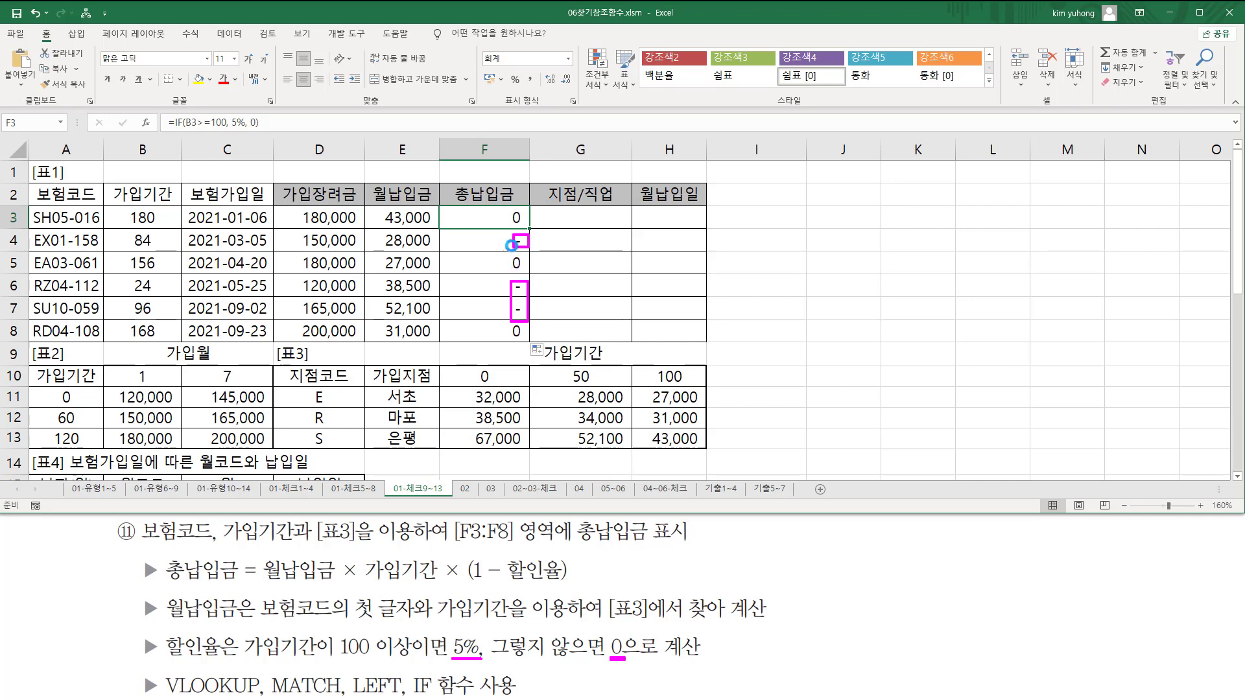
{"action": "key", "text": "Escape"}
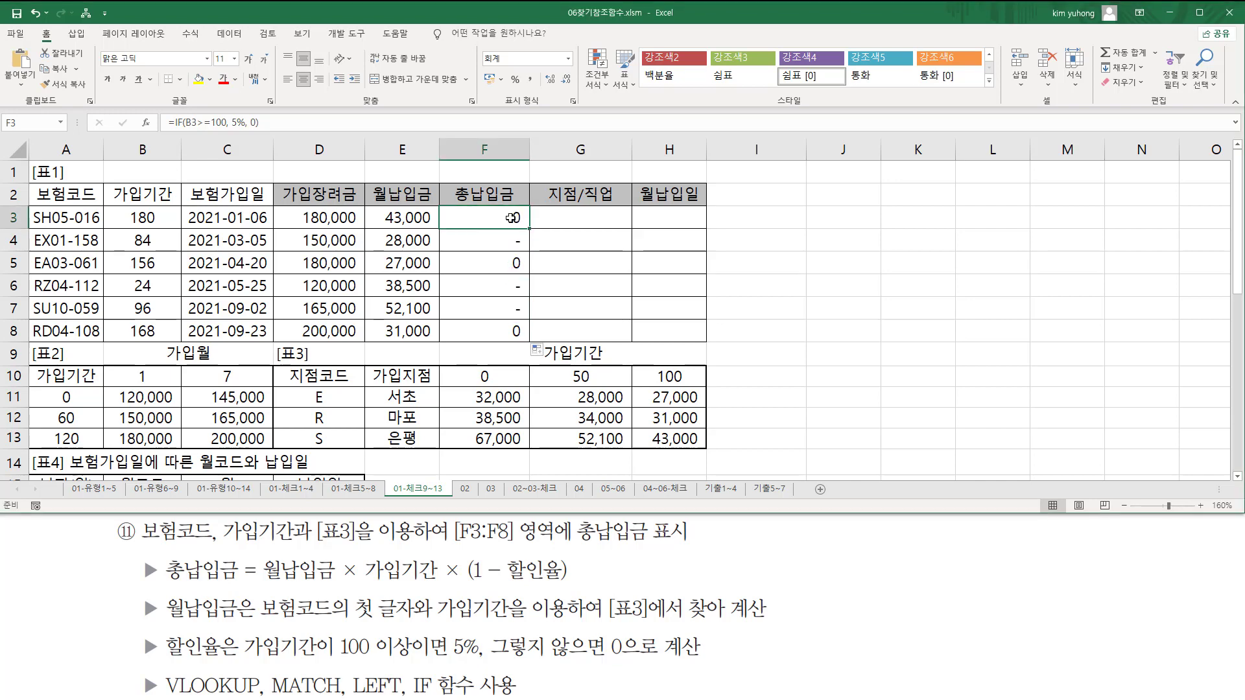
- Preview F3 in the 일반 number format, check the 5% rows against their 가입기간, and leave the cell format unapplied
{"action": "key", "text": "ctrl+1"}
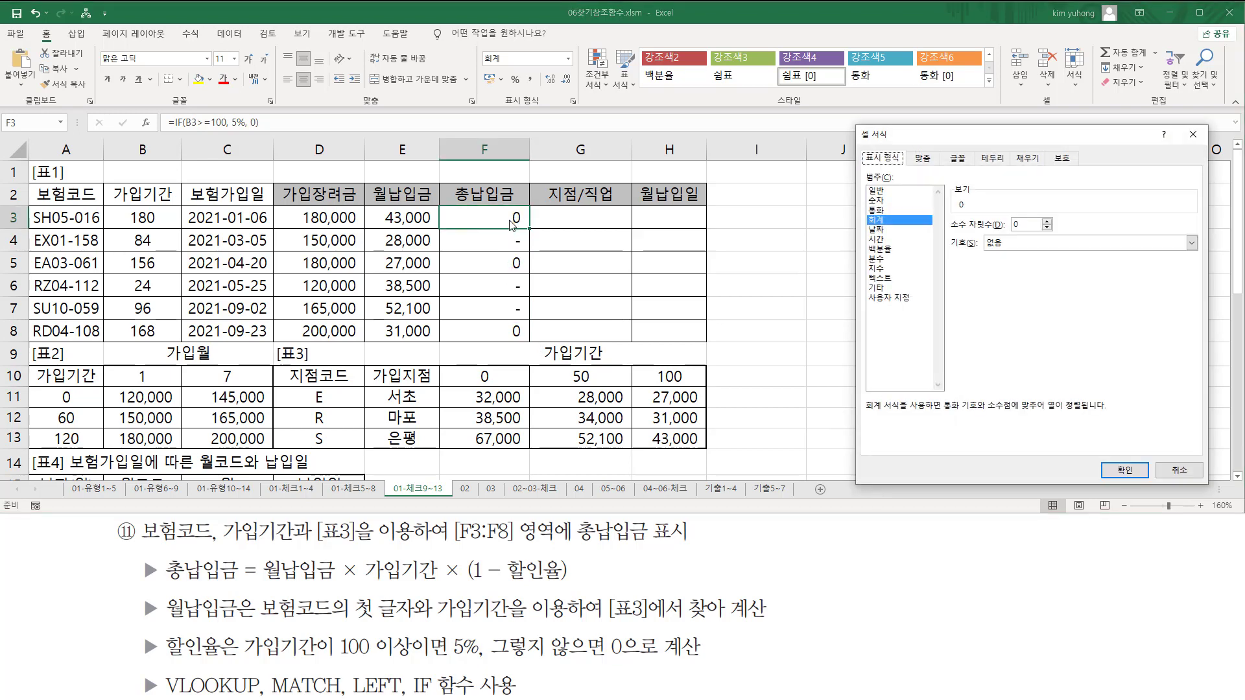
{"action": "left_click", "coordinate": [876, 192]}
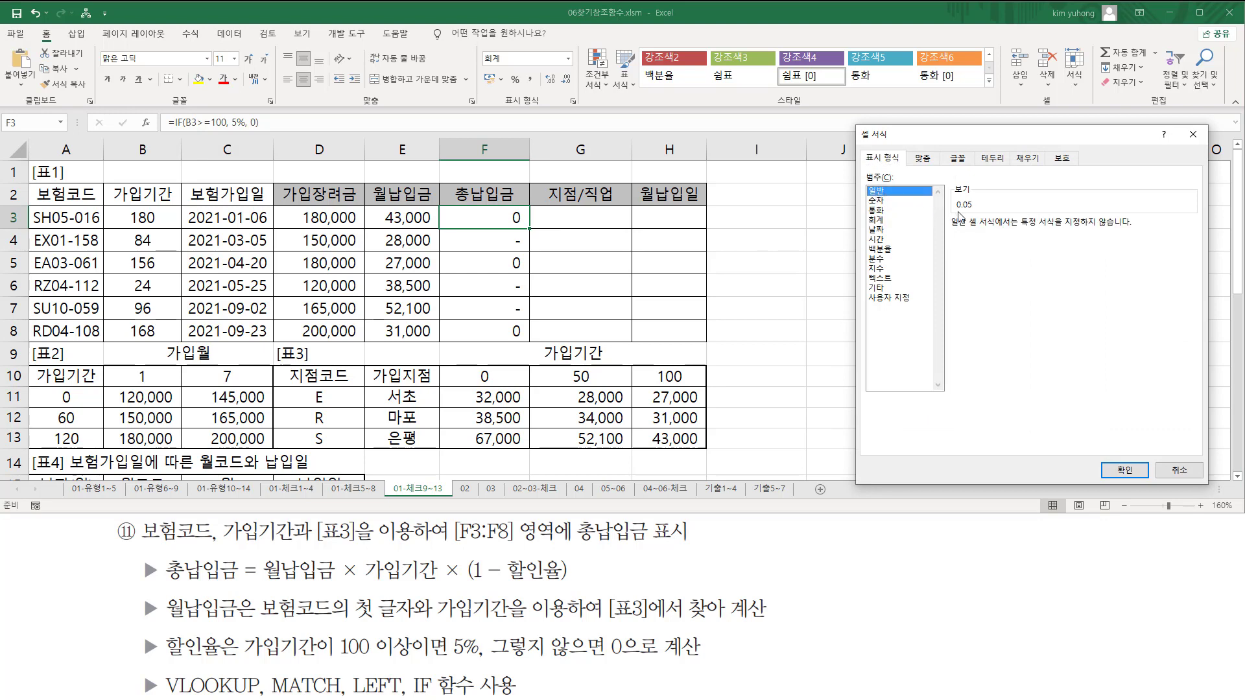
{"action": "left_click_drag", "start_coordinate": [956, 210], "coordinate": [981, 211]}
{"action": "left_click_drag", "start_coordinate": [507, 207], "coordinate": [530, 231]}
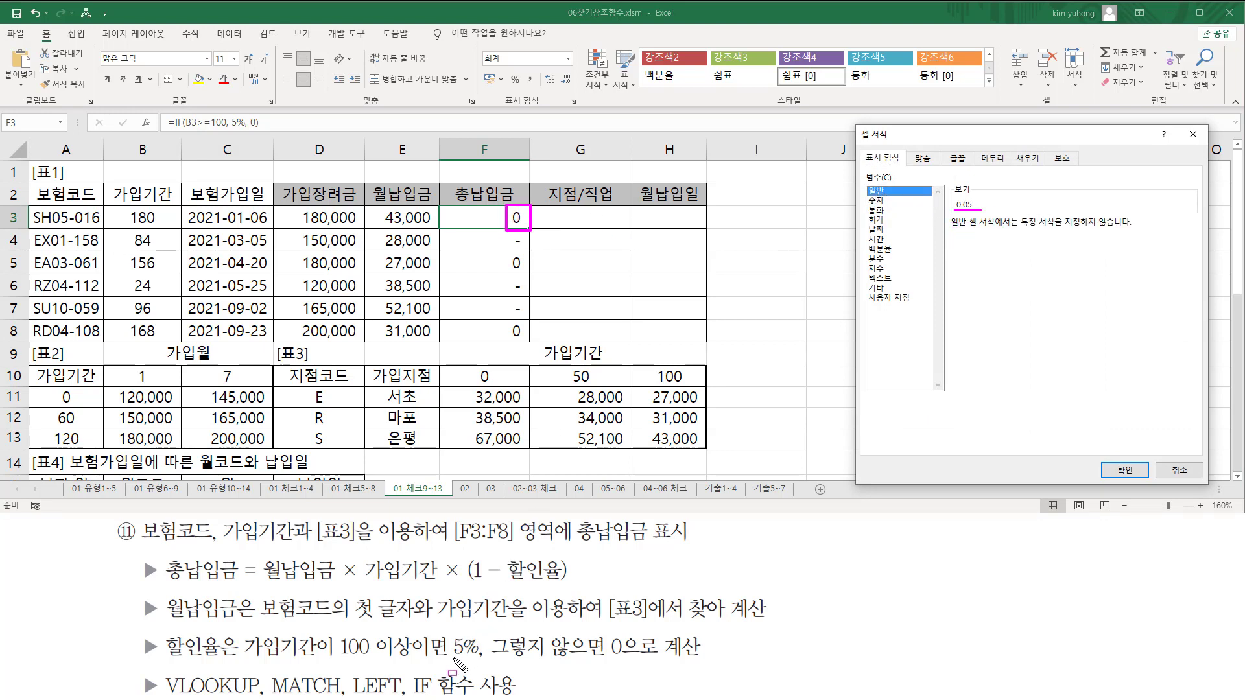
{"action": "left_click_drag", "start_coordinate": [450, 660], "coordinate": [482, 660]}
{"action": "mouse_move", "coordinate": [123, 206]}
{"action": "left_mouse_down"}
{"action": "mouse_move", "coordinate": [137, 226]}
{"action": "mouse_move", "coordinate": [160, 227]}
{"action": "left_mouse_up"}
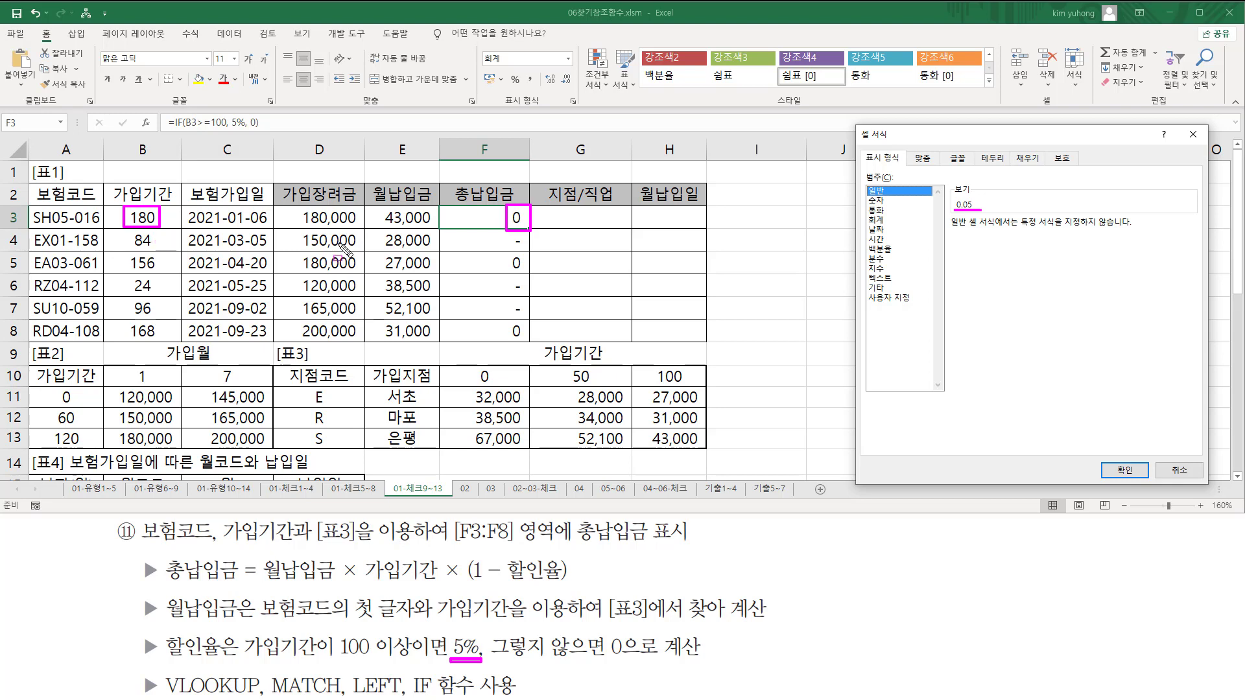
{"action": "left_click_drag", "start_coordinate": [506, 252], "coordinate": [529, 271]}
{"action": "left_click_drag", "start_coordinate": [125, 252], "coordinate": [165, 275]}
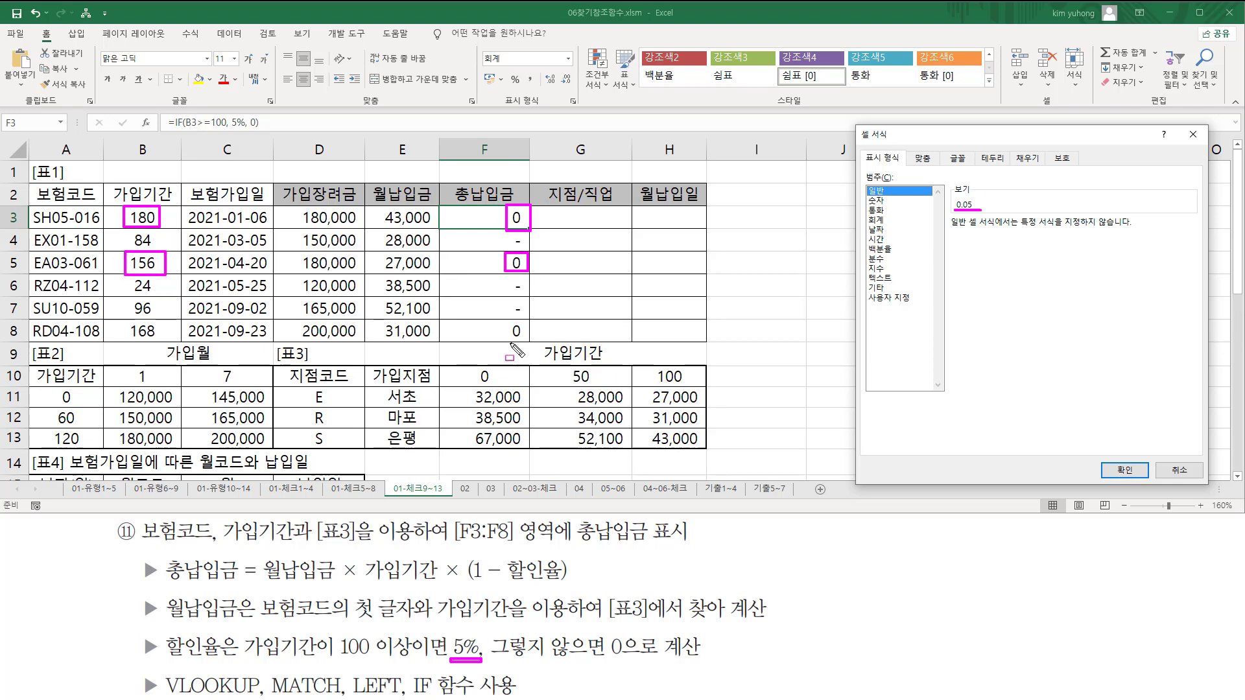
{"action": "left_click_drag", "start_coordinate": [505, 323], "coordinate": [529, 343]}
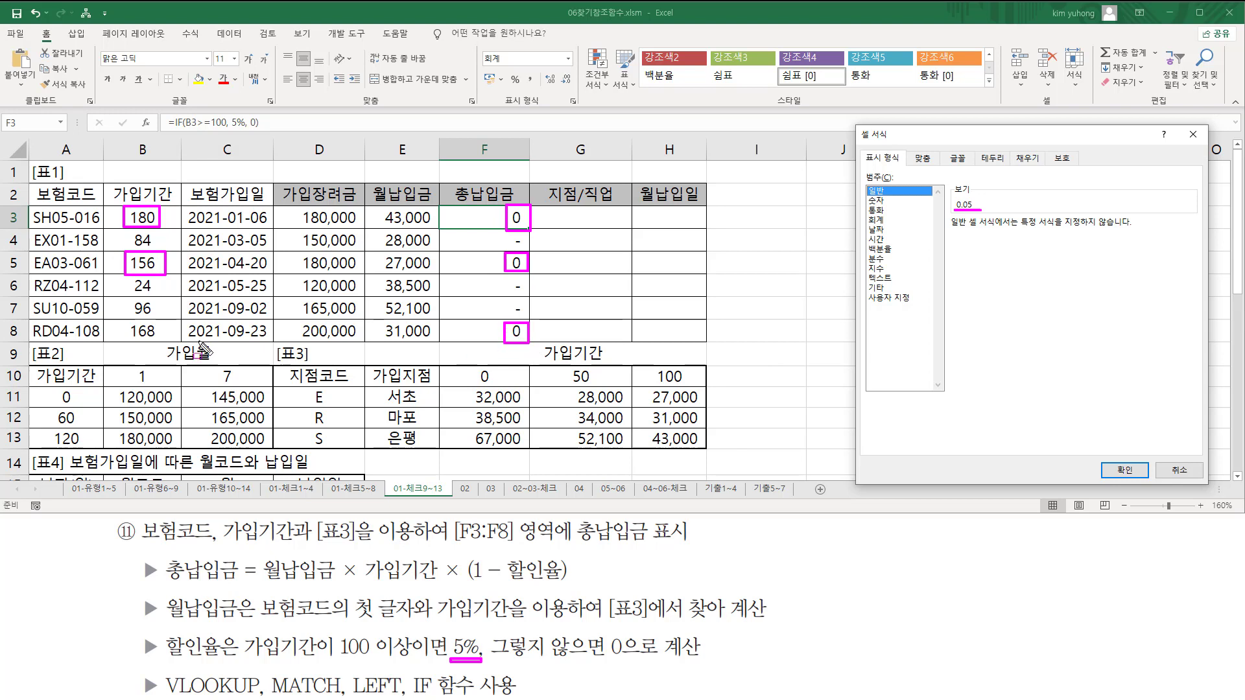
{"action": "mouse_move", "coordinate": [128, 321]}
{"action": "left_mouse_down"}
{"action": "mouse_move", "coordinate": [129, 342]}
{"action": "mouse_move", "coordinate": [156, 342]}
{"action": "left_mouse_up"}
{"action": "key", "text": "Escape"}
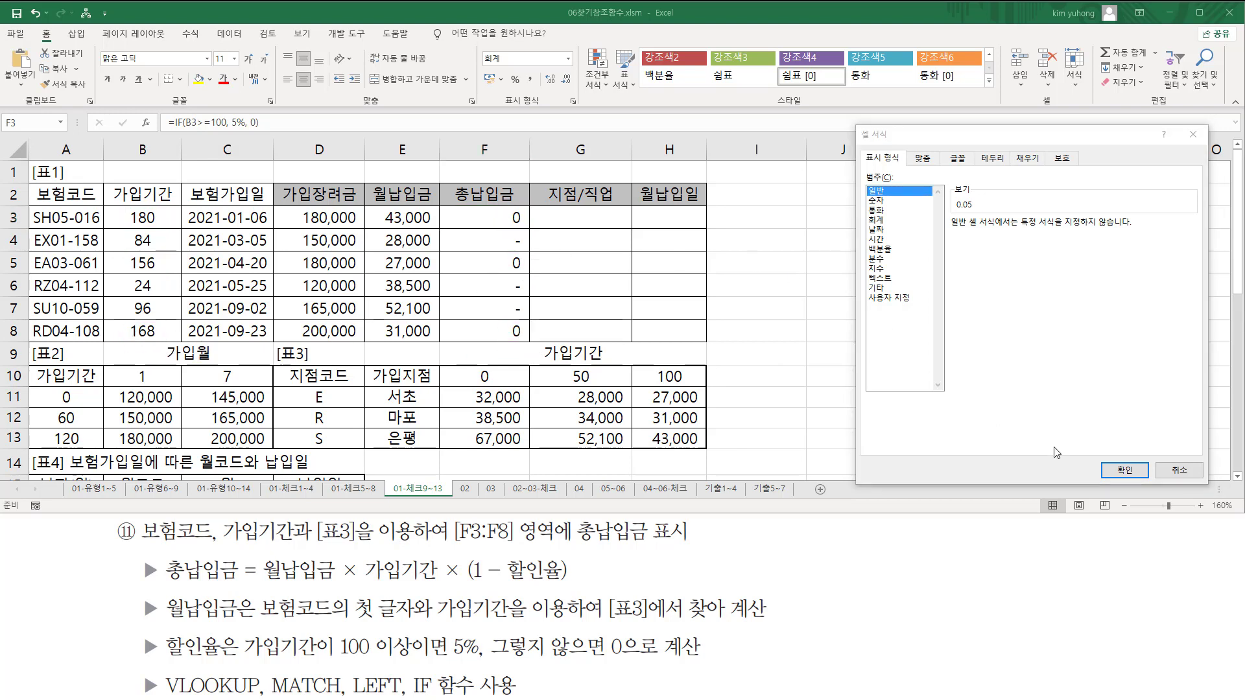
{"action": "left_click", "coordinate": [1164, 472]}
- Preview F4 in the 일반 number format, check the rows with 가입기간 below 100, and discard the format change
{"action": "left_click", "coordinate": [506, 245]}
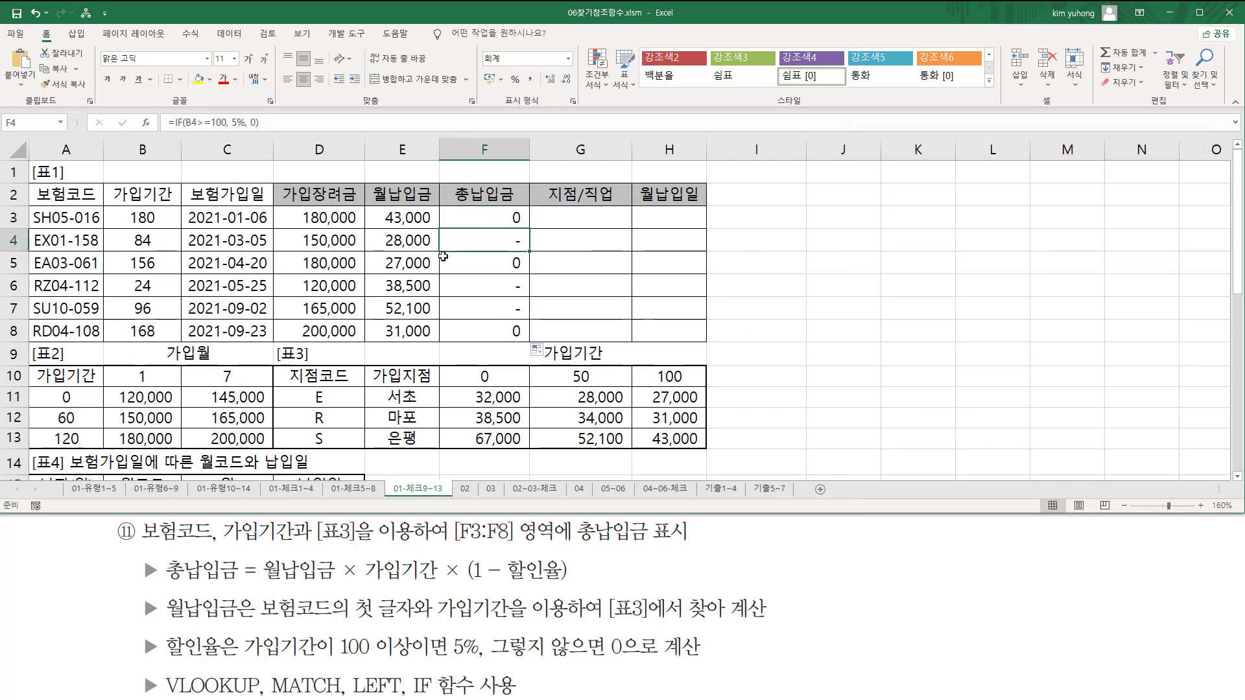
{"action": "key", "text": "ctrl+1"}
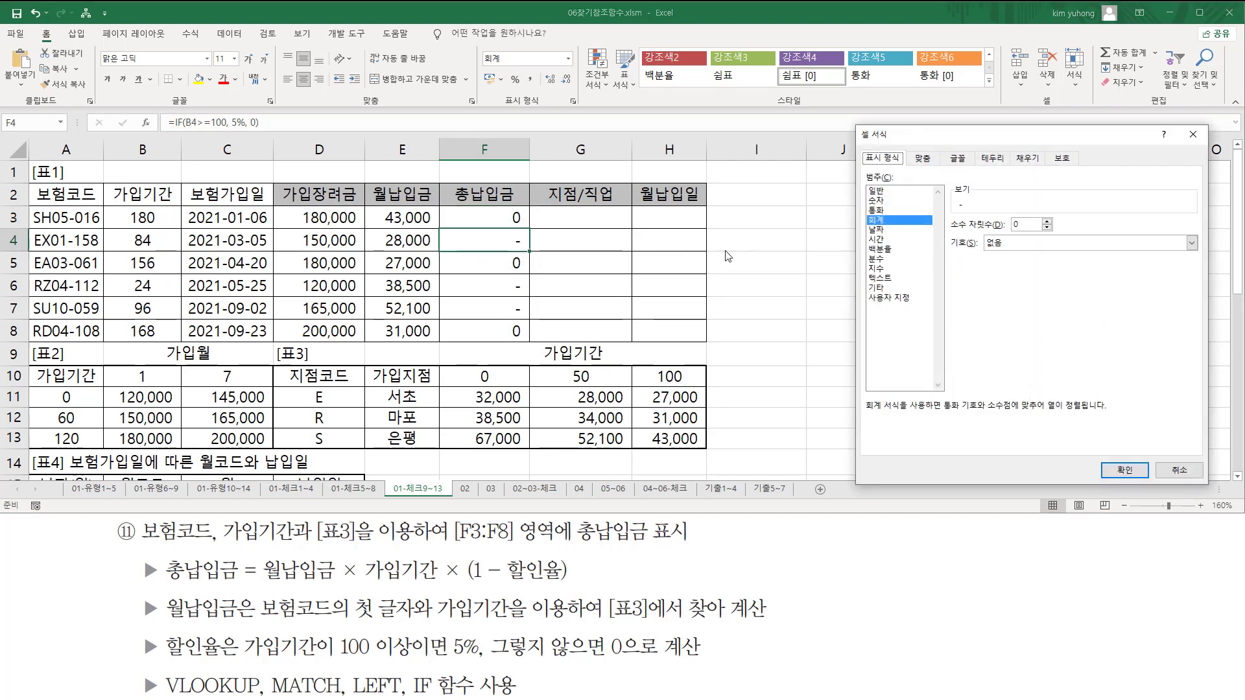
{"action": "left_click", "coordinate": [877, 192]}
{"action": "key", "text": "ctrl+2"}
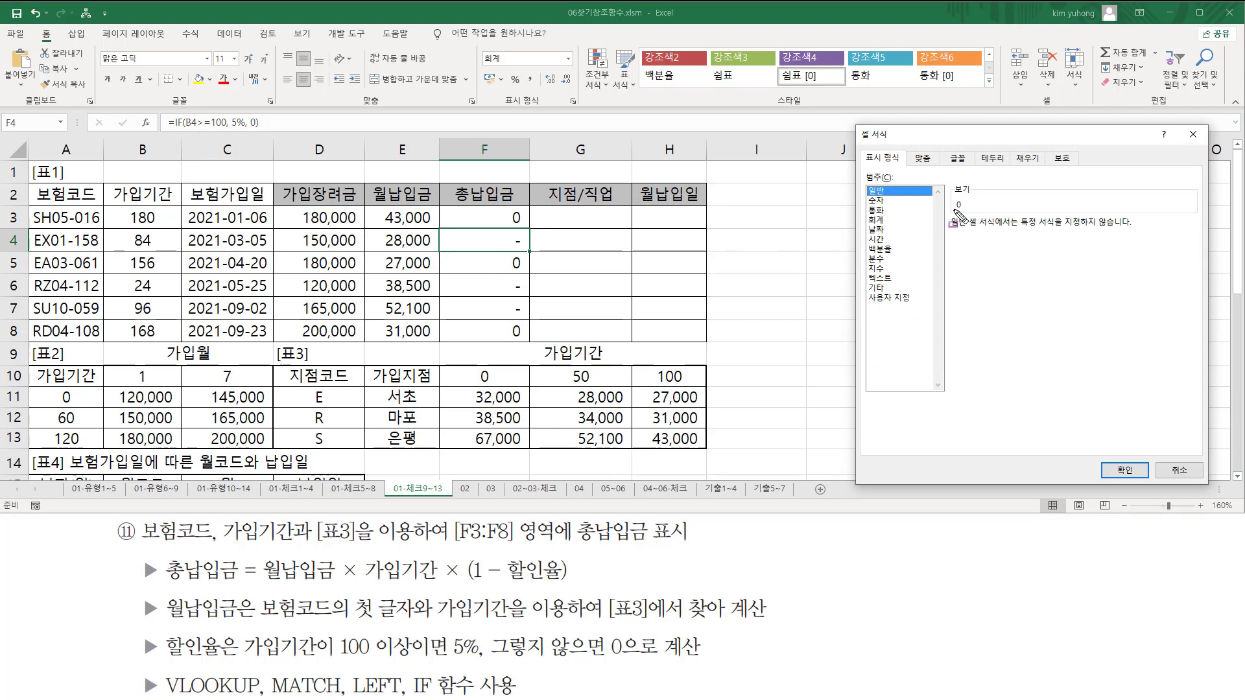
{"action": "left_click_drag", "start_coordinate": [953, 212], "coordinate": [968, 212]}
{"action": "mouse_move", "coordinate": [510, 232]}
{"action": "left_mouse_down"}
{"action": "mouse_move", "coordinate": [523, 305]}
{"action": "mouse_move", "coordinate": [510, 319]}
{"action": "left_mouse_up"}
{"action": "mouse_move", "coordinate": [121, 232]}
{"action": "left_mouse_down"}
{"action": "mouse_move", "coordinate": [169, 247]}
{"action": "mouse_move", "coordinate": [156, 313]}
{"action": "left_mouse_up"}
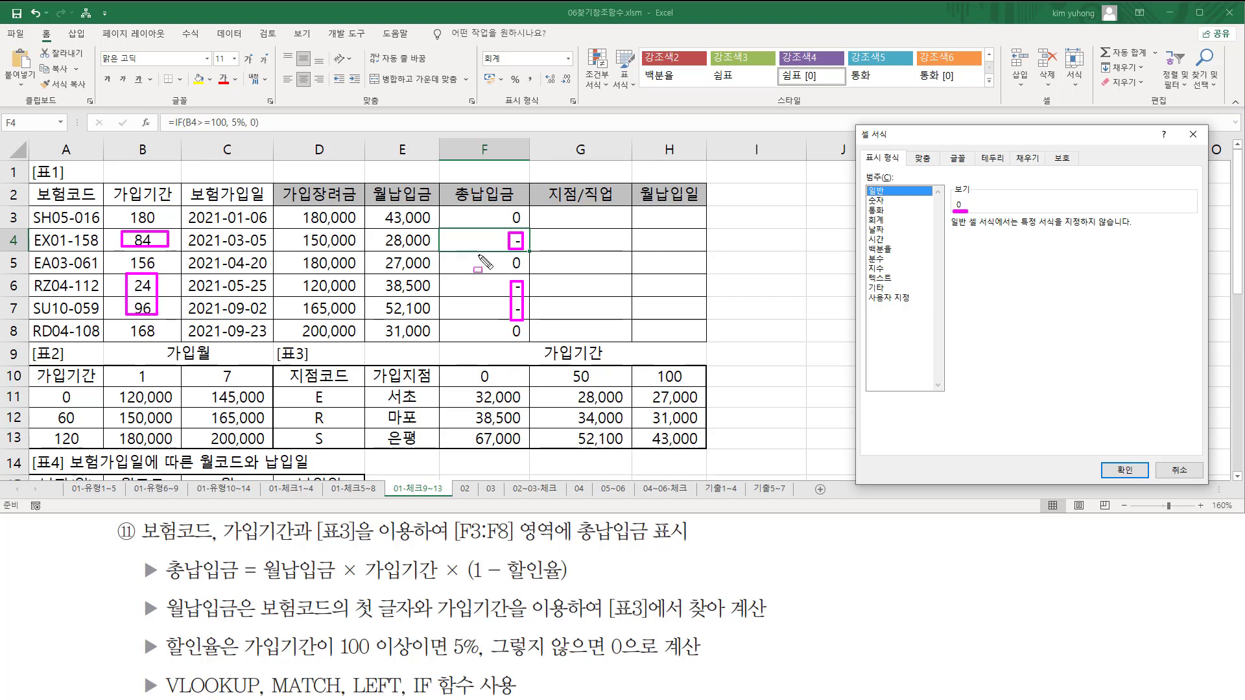
{"action": "key", "text": "Escape"}
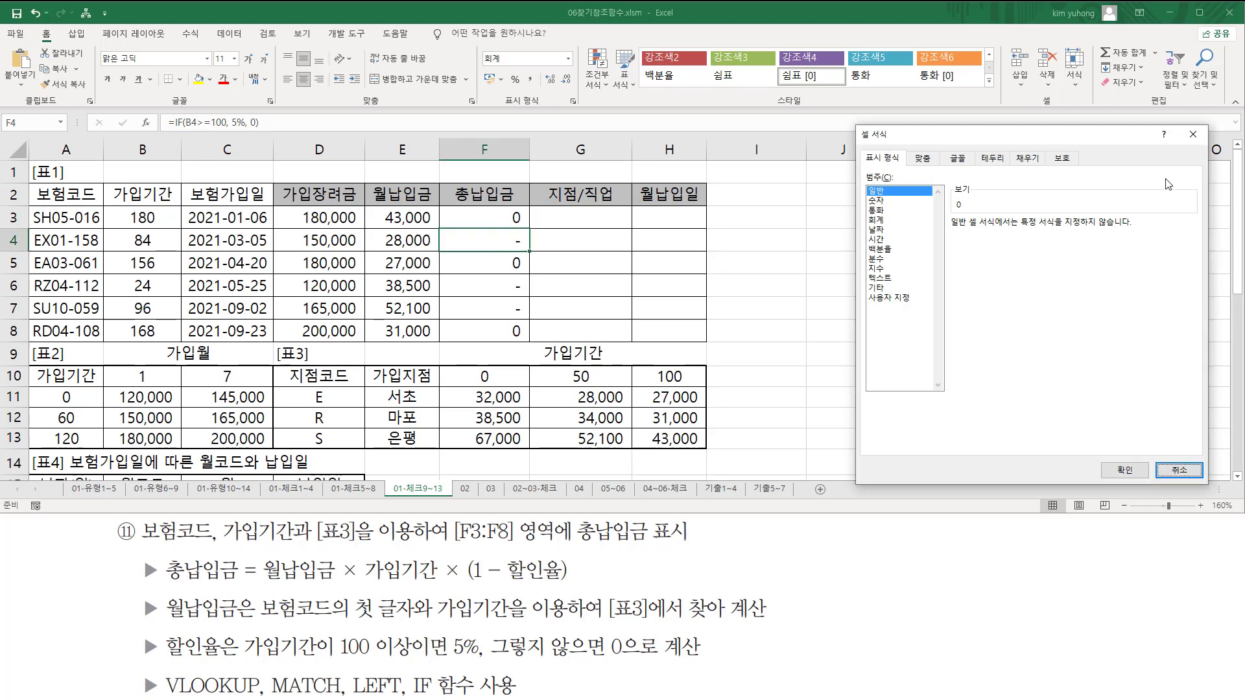
{"action": "left_click", "coordinate": [1192, 135]}
- Insert VLOOKUP( LEFT(A3,1),$D$11:$H$13, MATCH(B3,$F$10:$H$10,1)+2, FALSE ) ahead of the IF function in F3
{"action": "key", "text": "Up"}
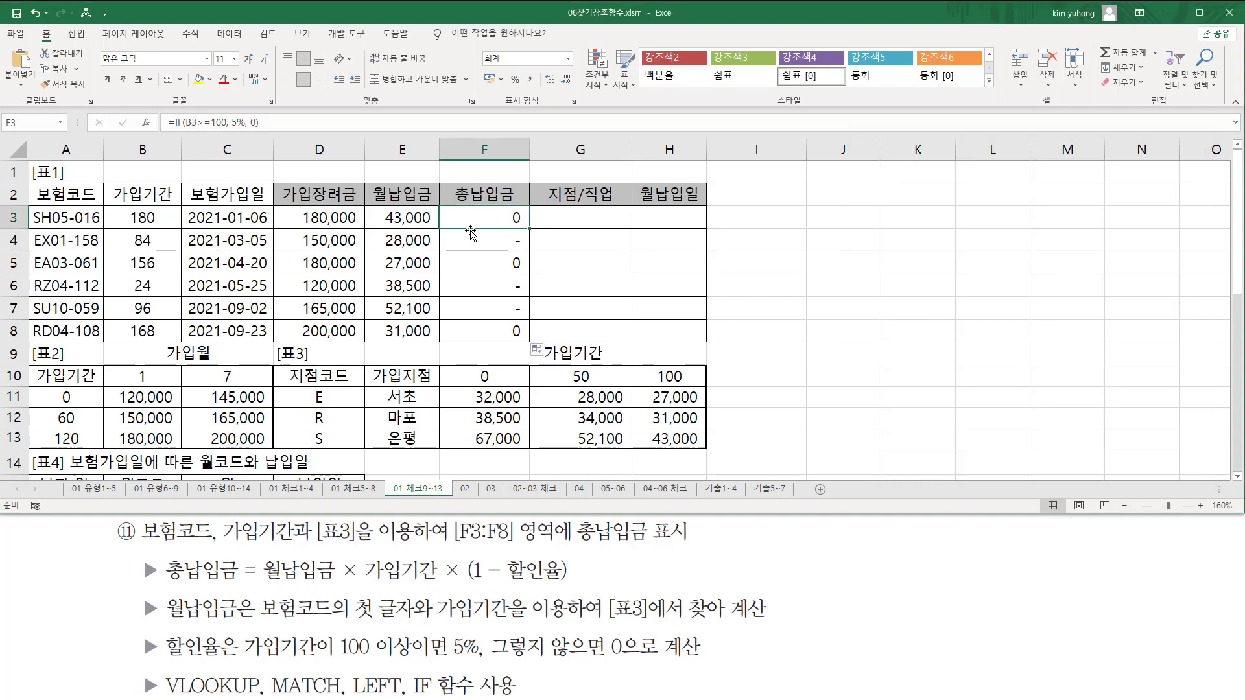
{"action": "double_click", "coordinate": [469, 217]}
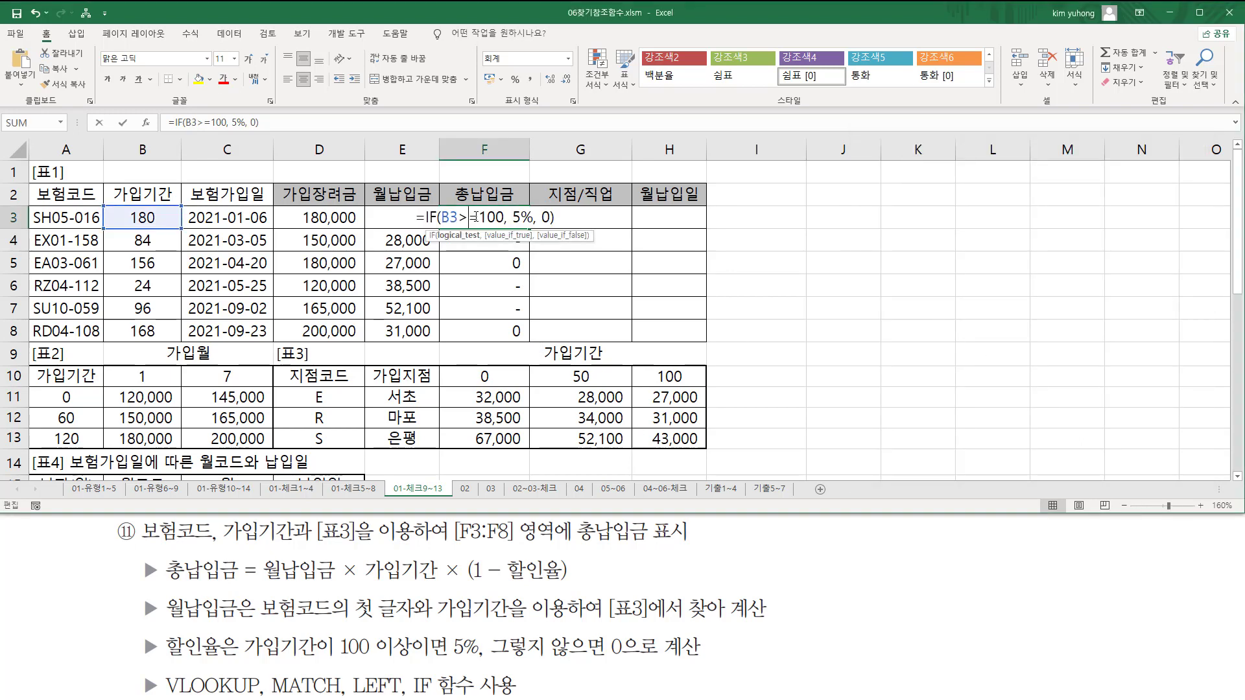
{"action": "left_click", "coordinate": [426, 217]}
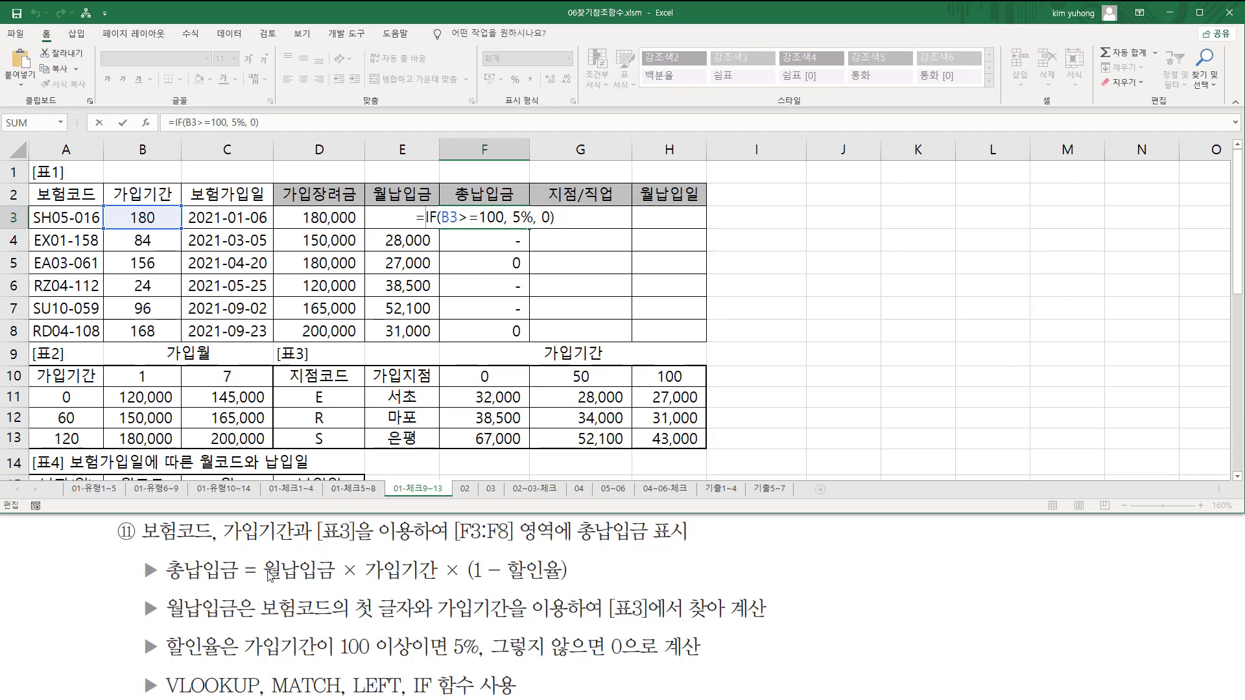
{"action": "mouse_move", "coordinate": [262, 585]}
{"action": "left_mouse_down"}
{"action": "mouse_move", "coordinate": [340, 585]}
{"action": "mouse_move", "coordinate": [337, 556]}
{"action": "left_mouse_up"}
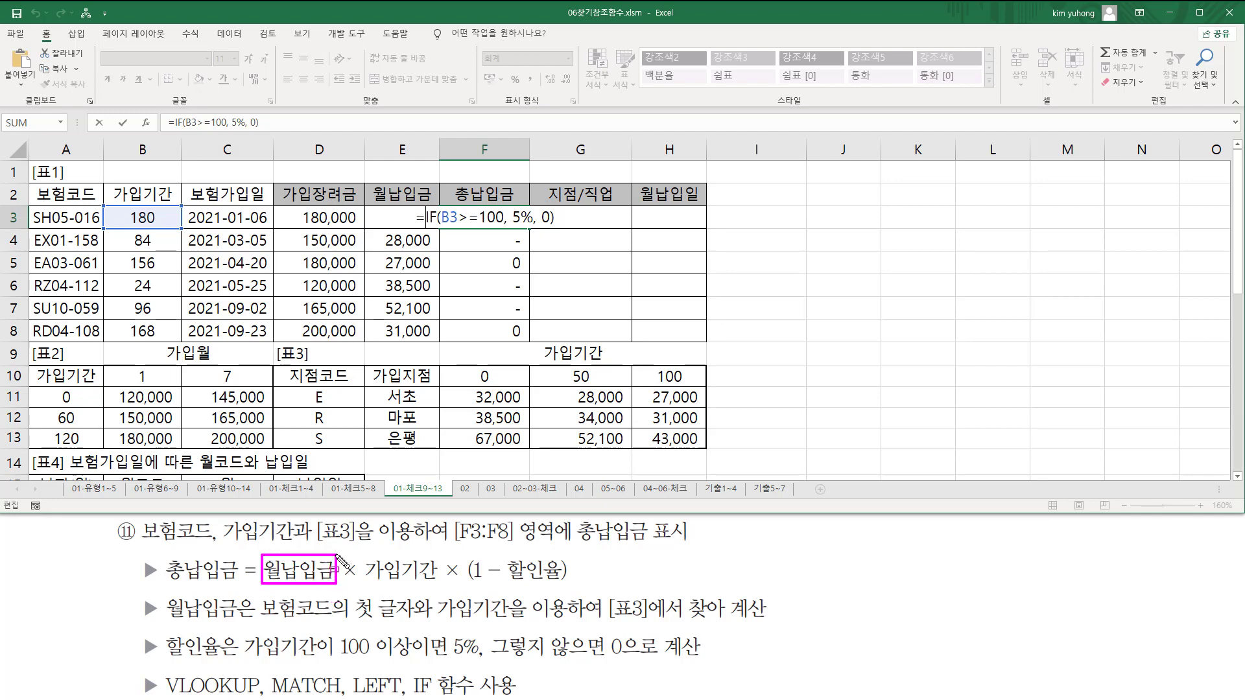
{"action": "key", "text": "Escape"}
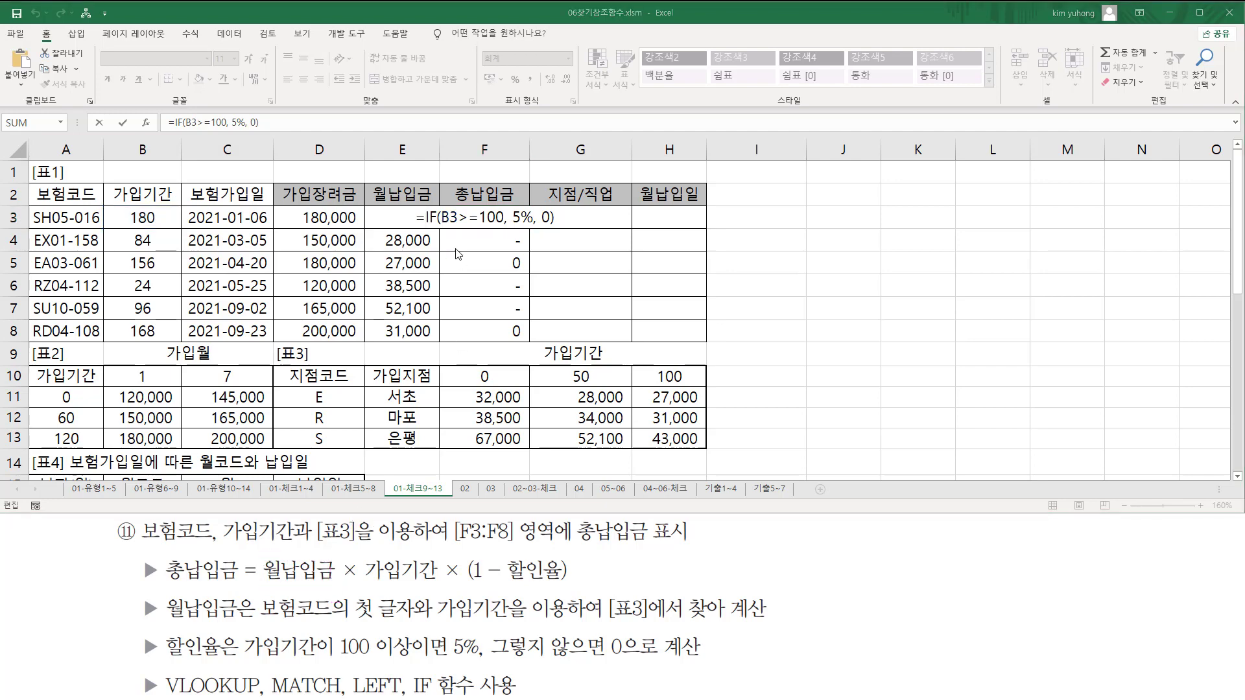
{"action": "left_click", "coordinate": [425, 219]}
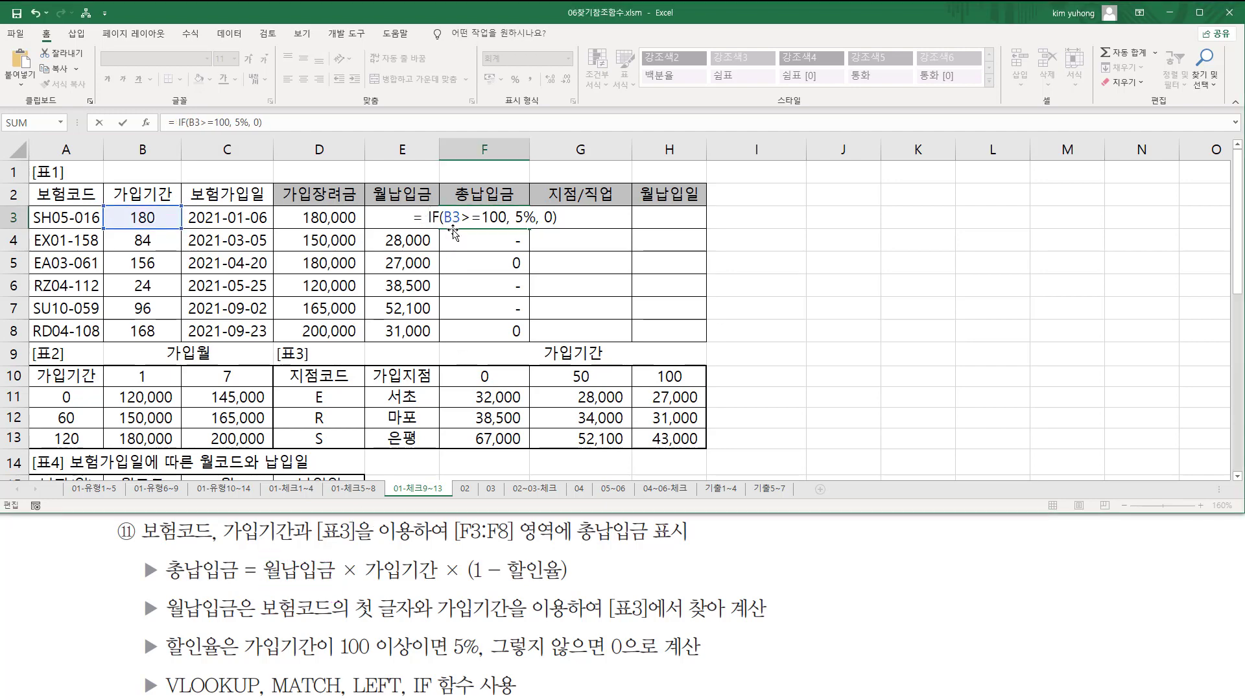
{"action": "type", "text": "VLOOKUP( LEFT(A3,1),$D$11:$H$13,  MATCH(B3,$F$10:$H$10,1)+2, FALSE )"}
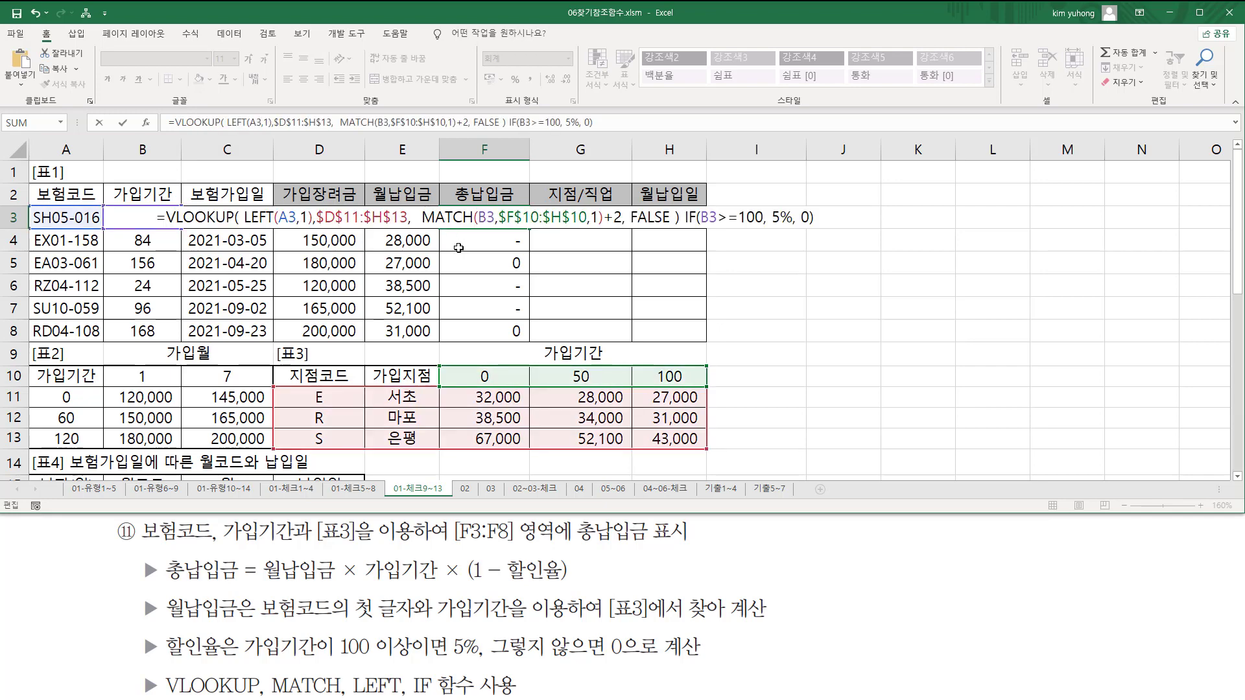
- Multiply the VLOOKUP in F3 by the 가입기간 in B3, placing the factor before the IF function
{"action": "type", "text": "*"}
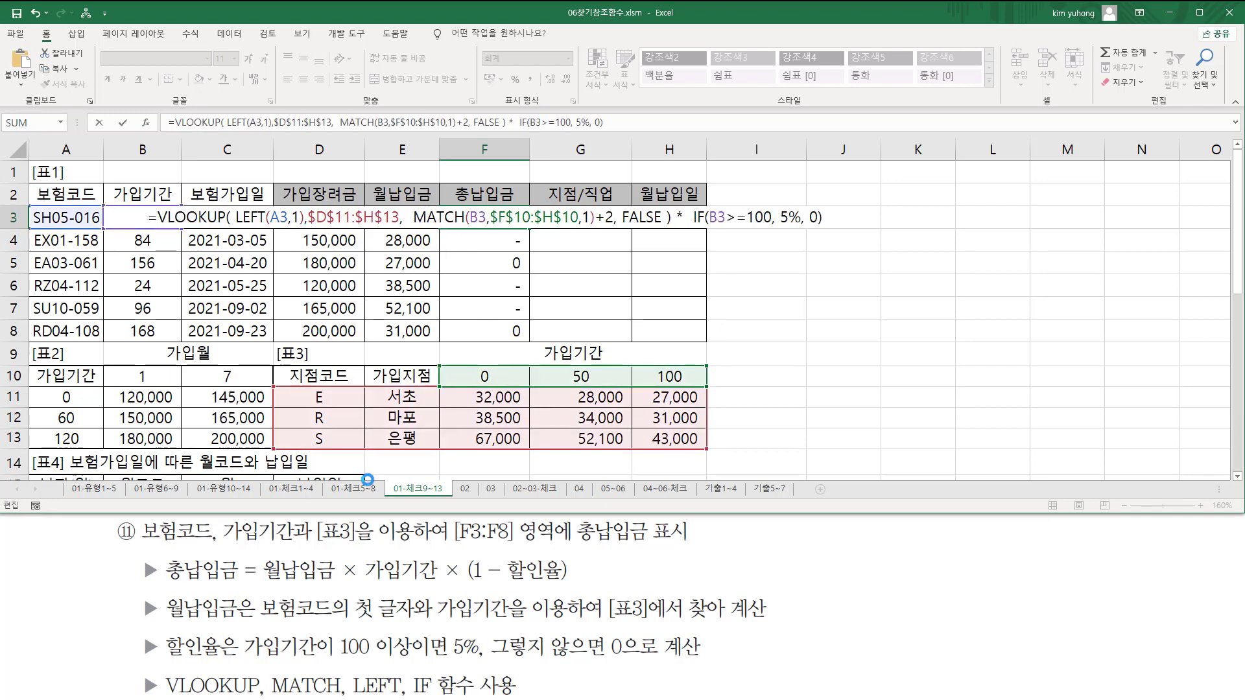
{"action": "left_click", "coordinate": [140, 240]}
{"action": "key", "text": "Up"}
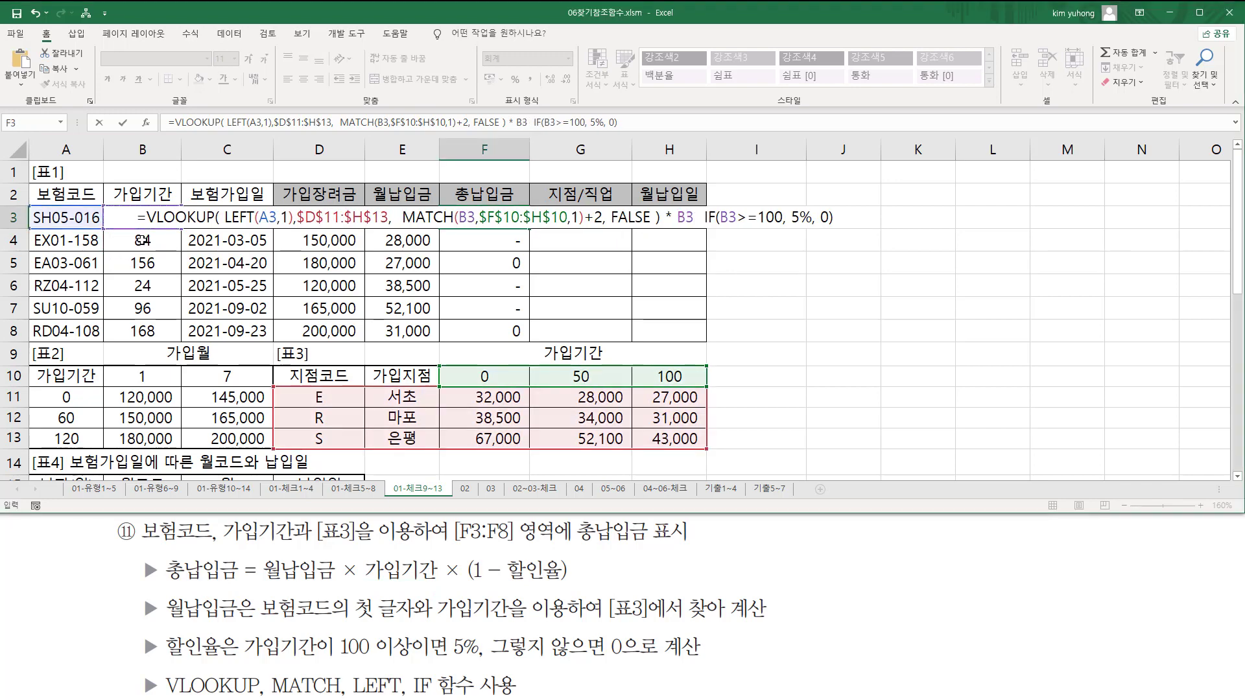
- Complete the VLOOKUP formula in F3 by multiplying it by the discount term (1- IF(B3>=100, 5%, 0))
{"action": "type", "text": "*"}
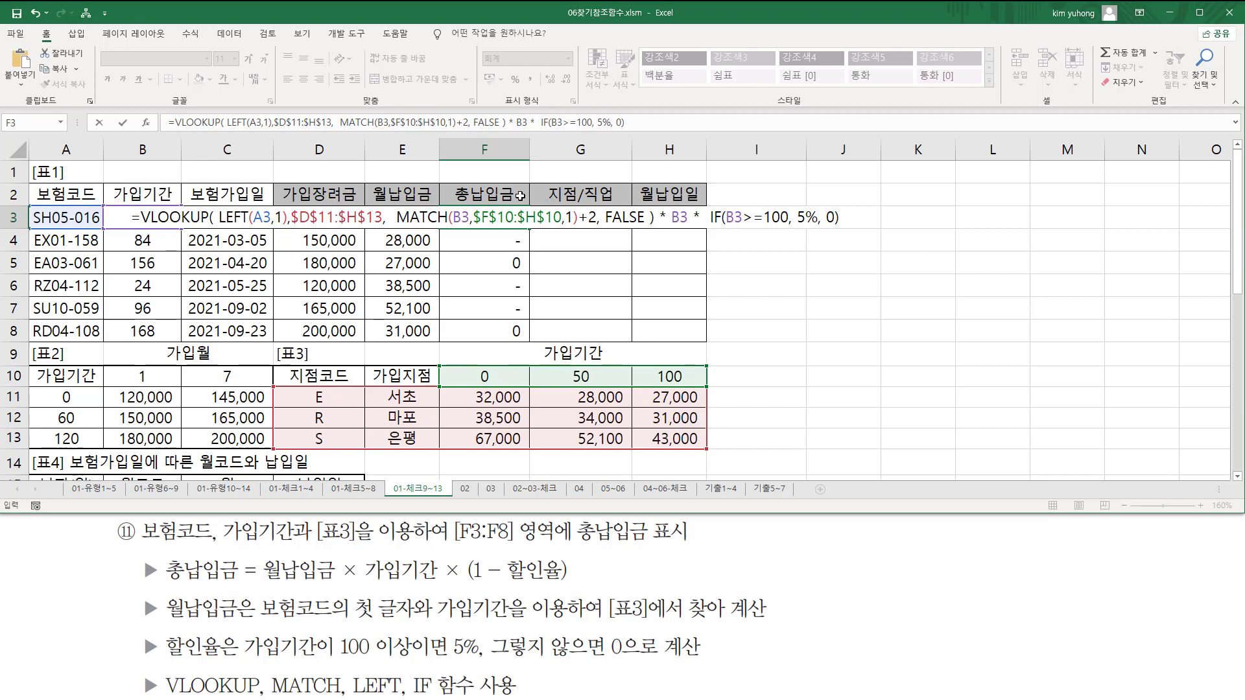
{"action": "type", "text": " ("}
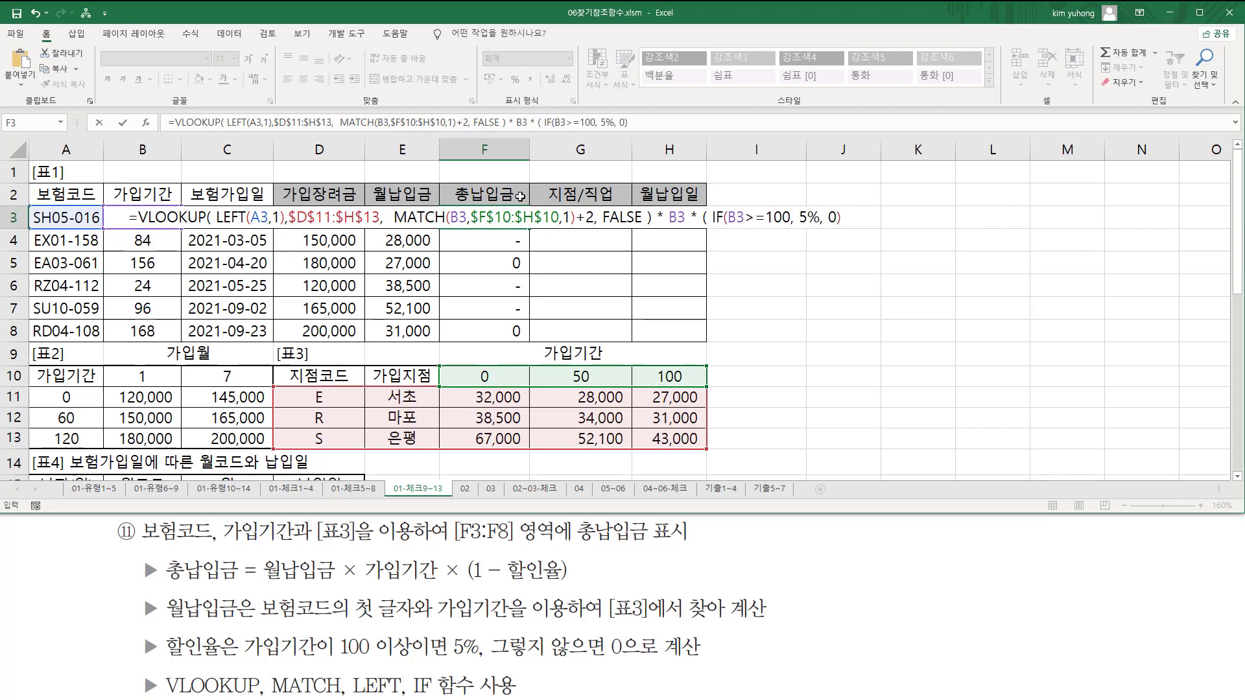
{"action": "type", "text": "1-"}
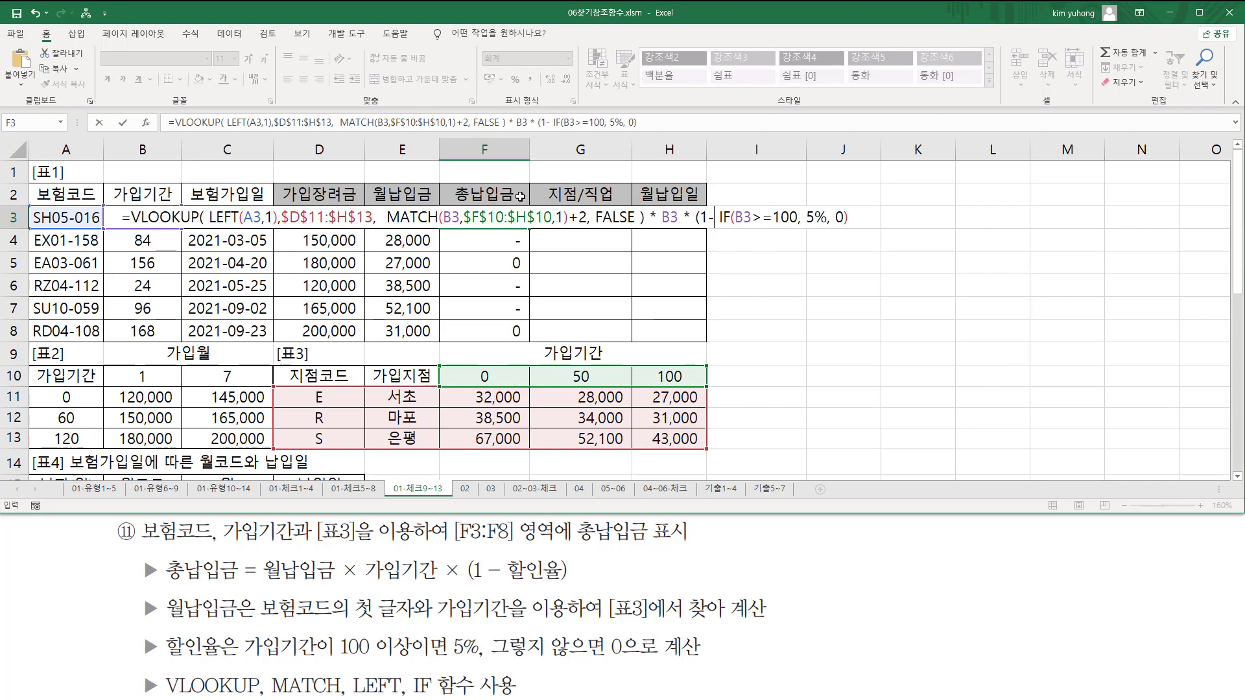
{"action": "left_click_drag", "start_coordinate": [718, 226], "coordinate": [848, 227]}
{"action": "mouse_move", "coordinate": [509, 581]}
{"action": "left_mouse_down"}
{"action": "mouse_move", "coordinate": [558, 582]}
{"action": "mouse_move", "coordinate": [571, 571]}
{"action": "mouse_move", "coordinate": [560, 555]}
{"action": "left_mouse_up"}
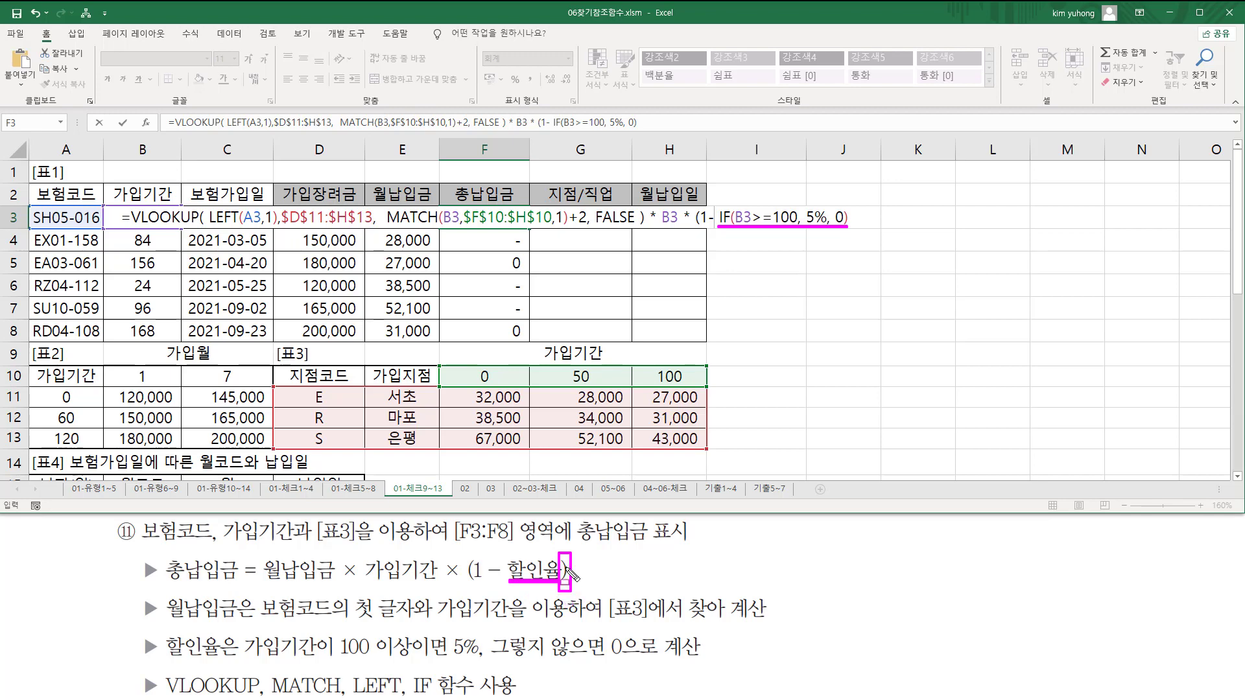
{"action": "key", "text": "Escape"}
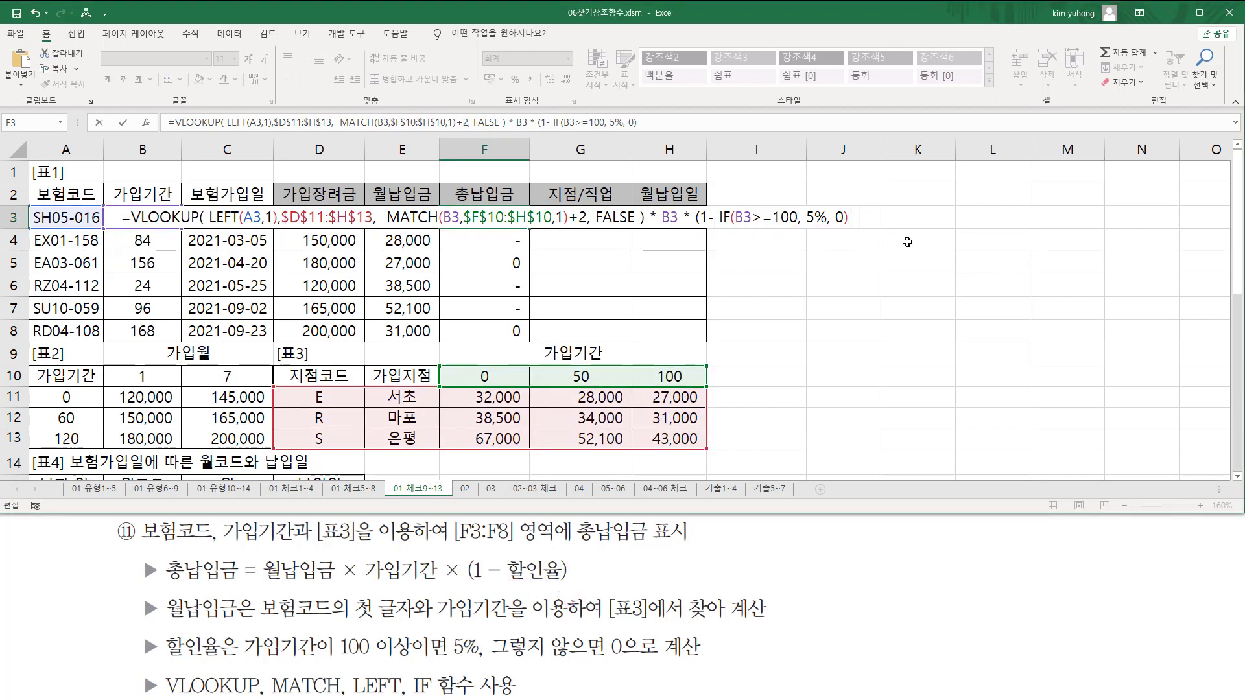
{"action": "type", "text": ")"}
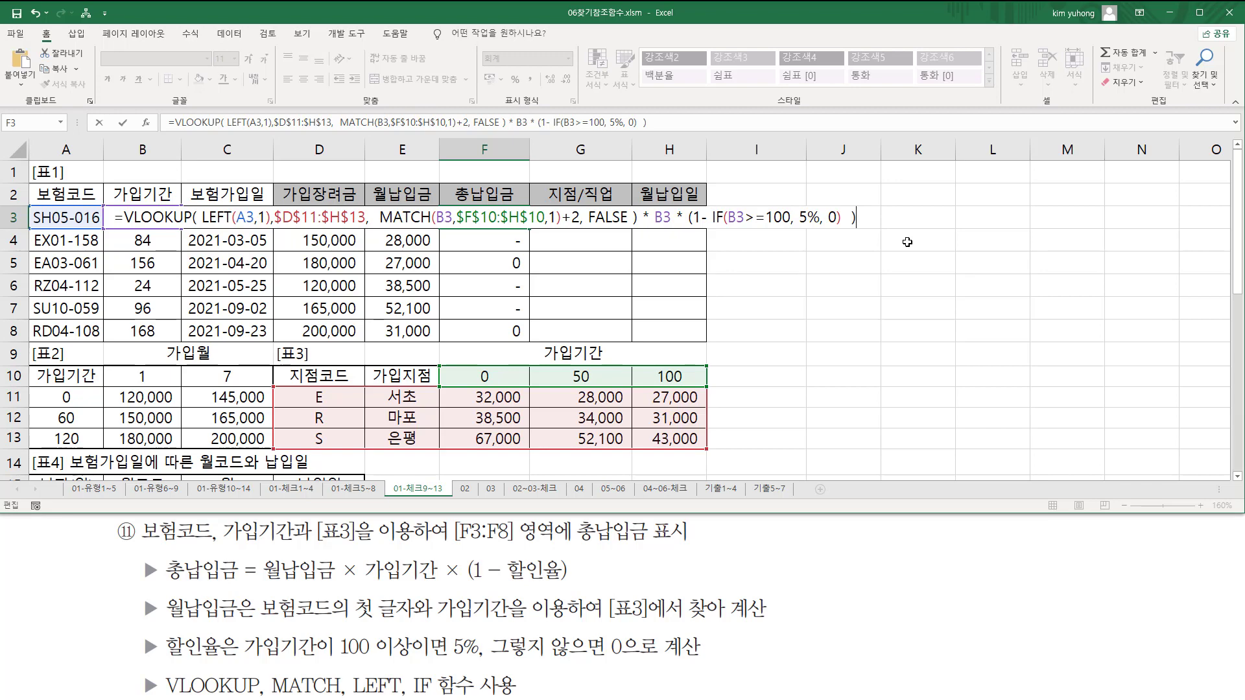
{"action": "key", "text": "Return"}
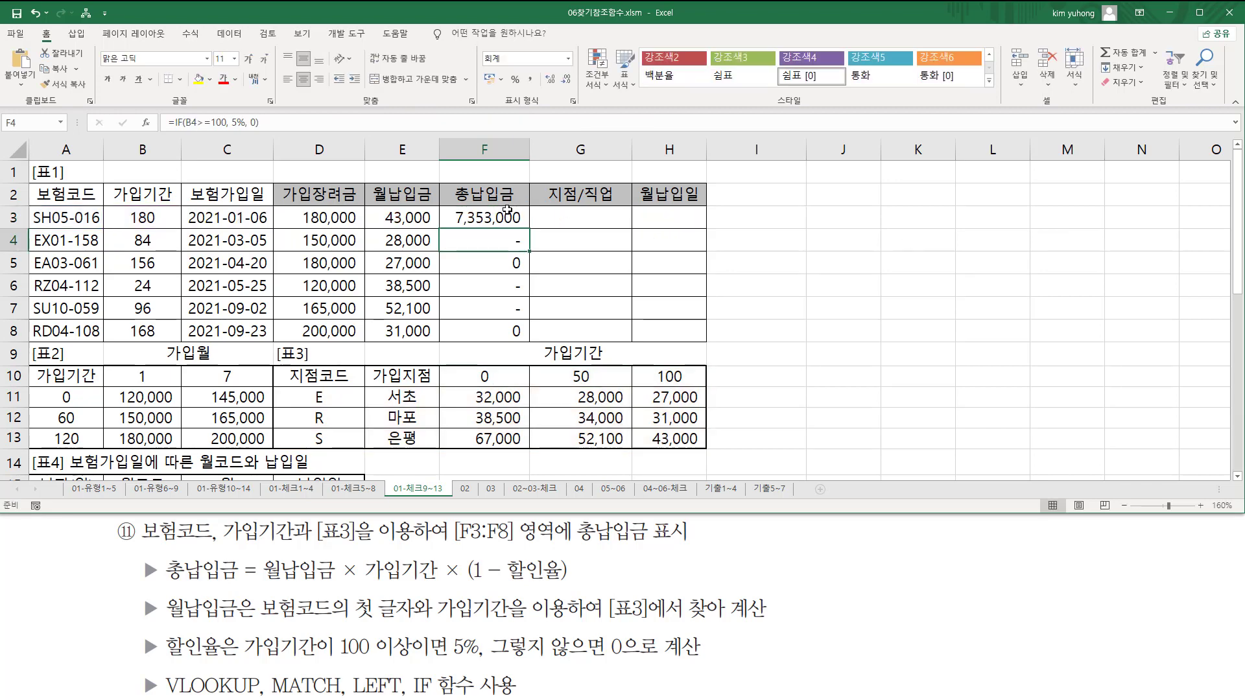
- Fill the total payment formula from F3 down through F8
{"action": "left_click", "coordinate": [499, 218]}
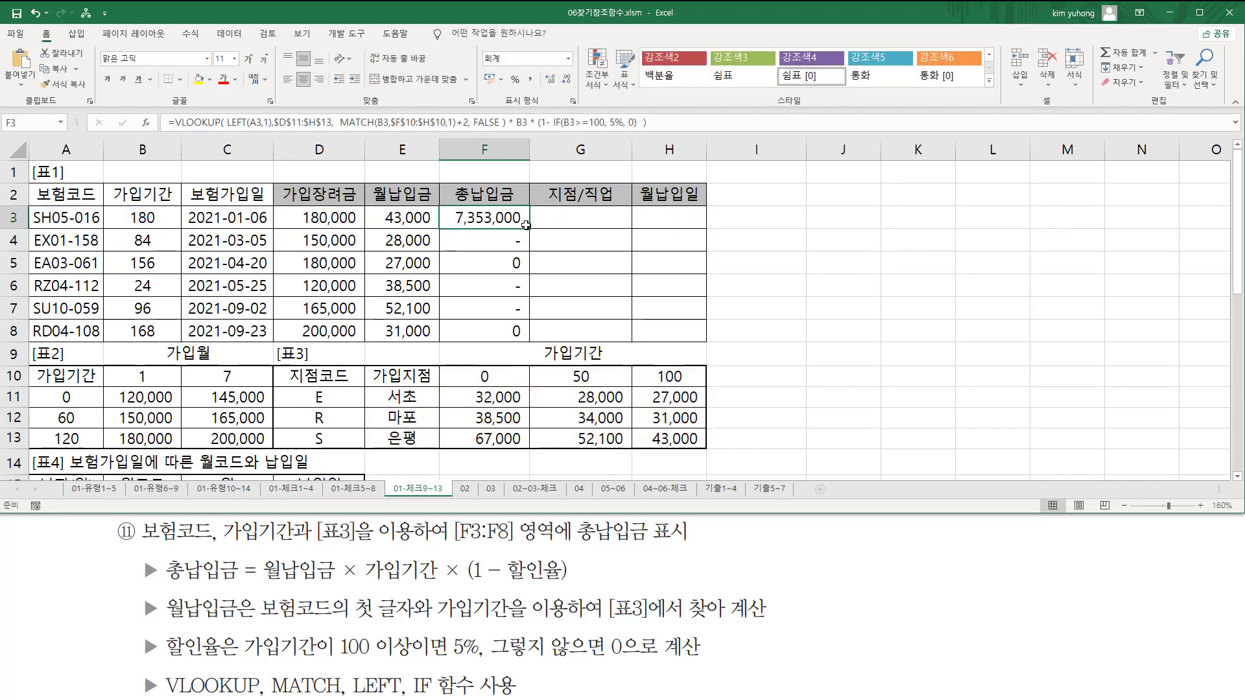
{"action": "left_click_drag", "start_coordinate": [528, 229], "coordinate": [524, 336]}
{"action": "left_click", "coordinate": [486, 219]}
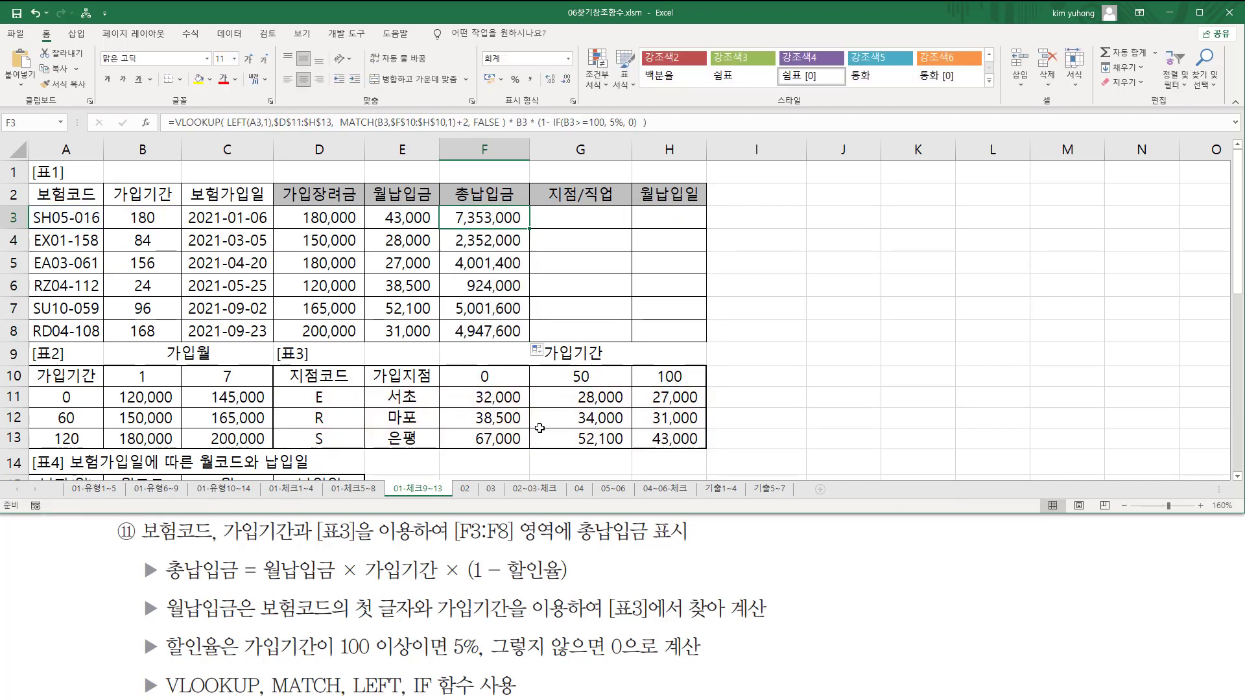
- Enter the finished F3 formula as plain text in E15, beside [표4]
{"action": "left_click", "coordinate": [405, 469]}
{"action": "scroll", "coordinate": [456, 413], "scroll_direction": "down", "scroll_amount": 2}
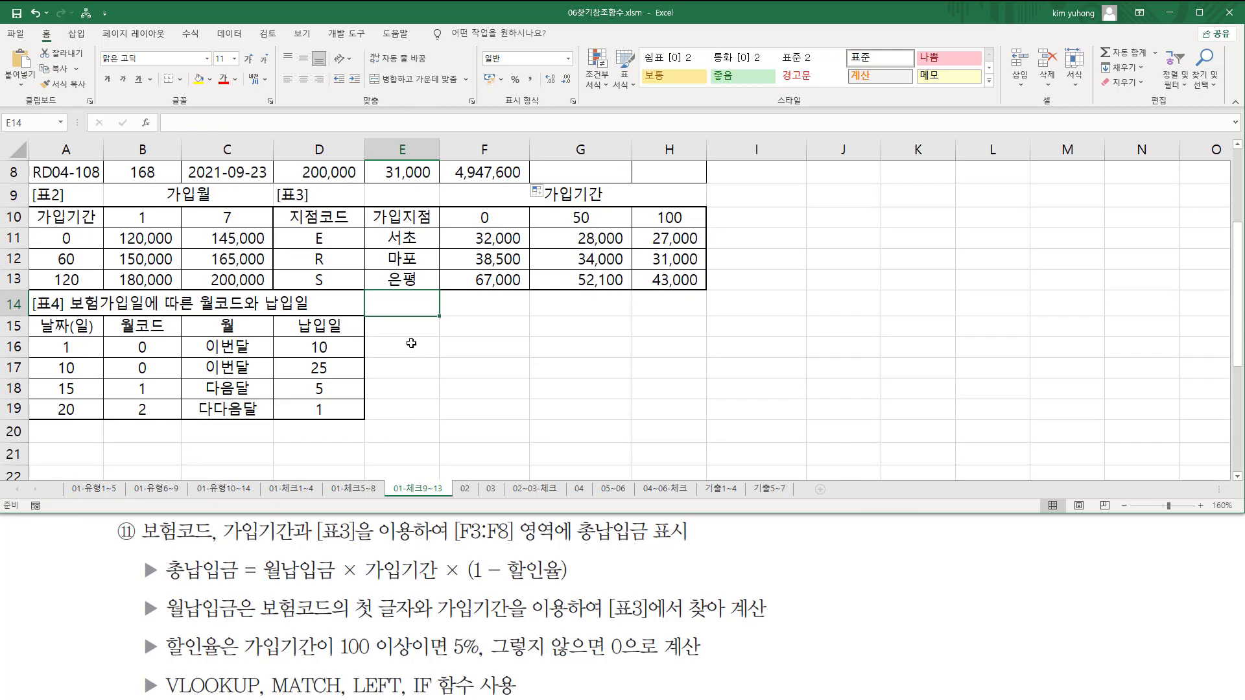
{"action": "left_click", "coordinate": [413, 331]}
{"action": "type", "text": "'"}
{"action": "type", "text": "=VLOOKUP( LEFT(A3,1)  ,  $D$11:$H$13 ,  MATCH(B3,$F$10:$H$10,1)+2  , FALSE ) * B3 * (1-   IF(B3>=100, 5%, 0)  )"}
{"action": "key", "text": "Return"}
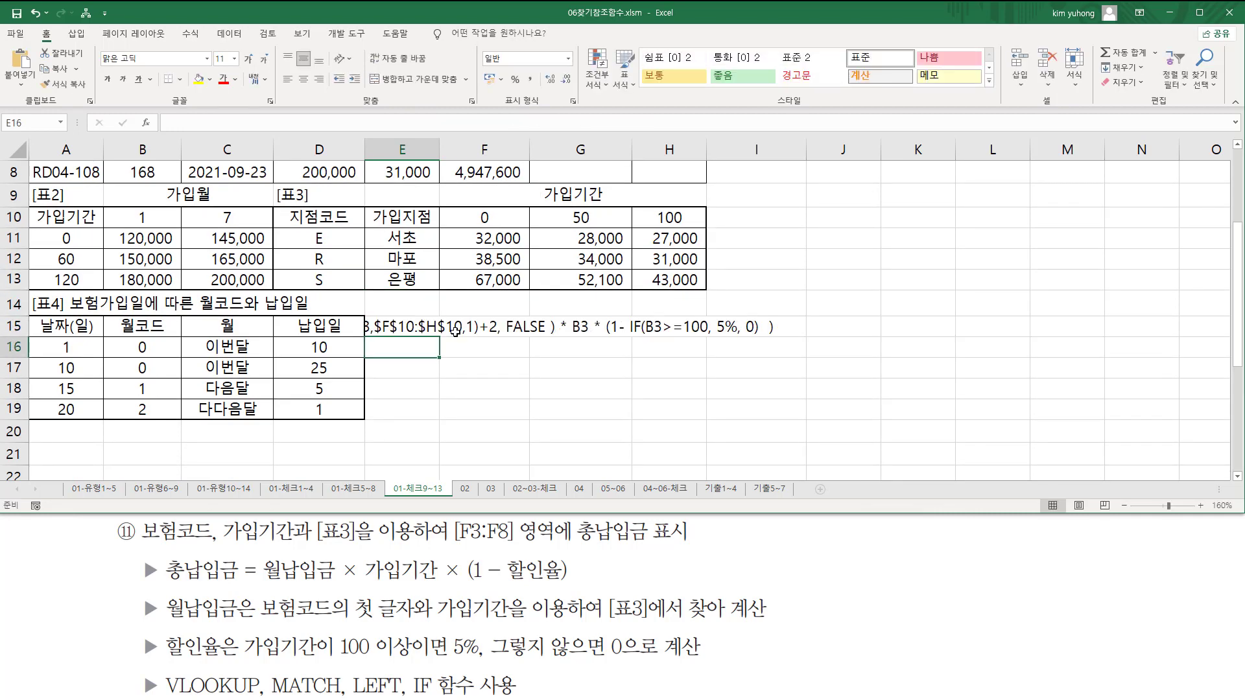
{"action": "left_click", "coordinate": [484, 368]}
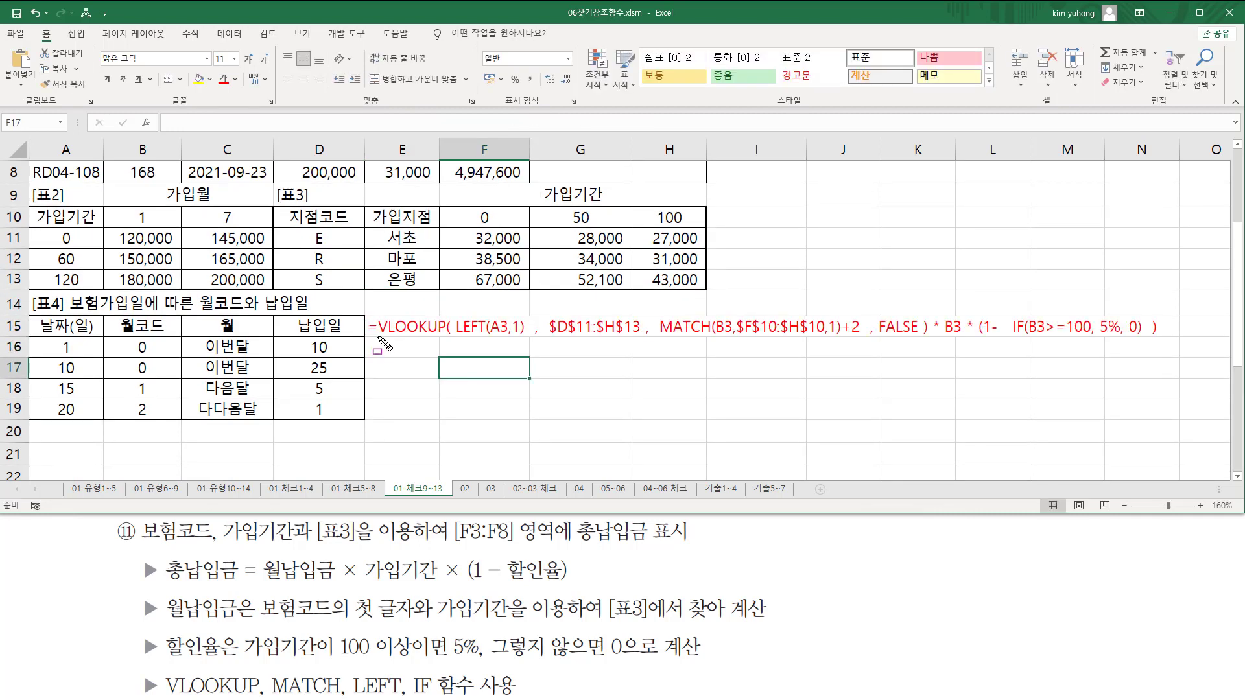
- Compare each part of the formula text in E15 with the 총납입금 definition: monthly payment × period × (1 − discount rate)
{"action": "mouse_move", "coordinate": [380, 340]}
{"action": "left_mouse_down"}
{"action": "mouse_move", "coordinate": [935, 343]}
{"action": "mouse_move", "coordinate": [932, 311]}
{"action": "left_mouse_up"}
{"action": "left_click_drag", "start_coordinate": [260, 585], "coordinate": [334, 584]}
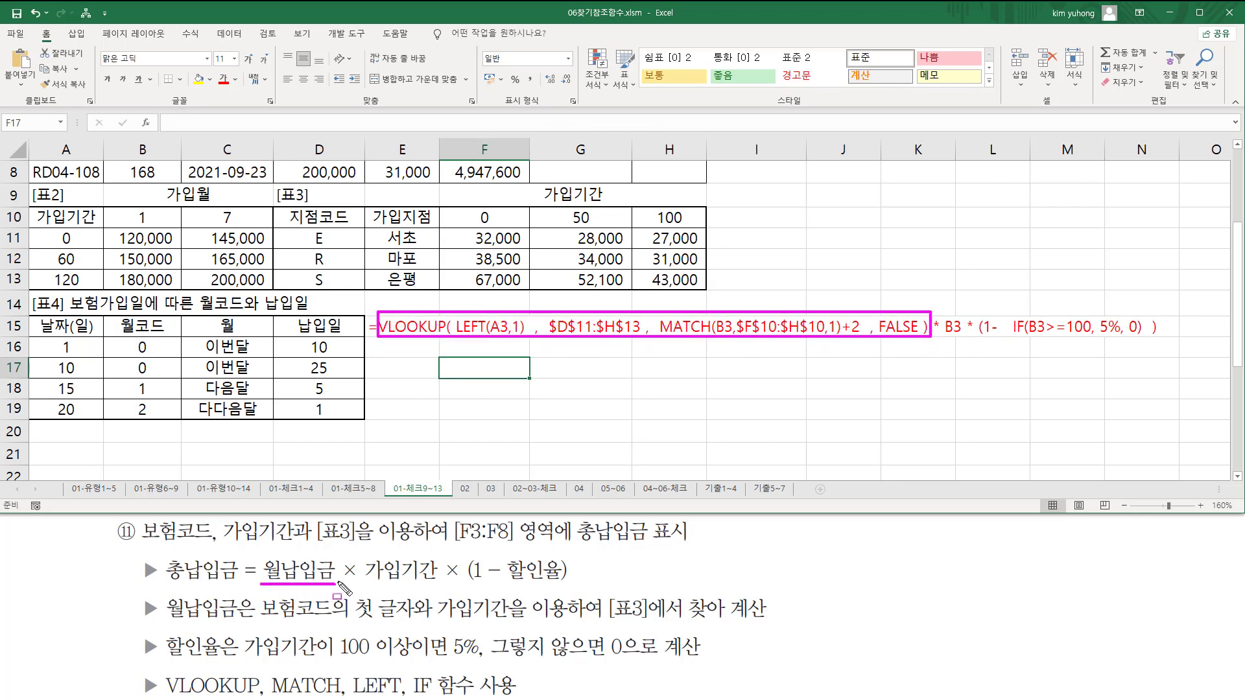
{"action": "left_click_drag", "start_coordinate": [345, 583], "coordinate": [438, 583]}
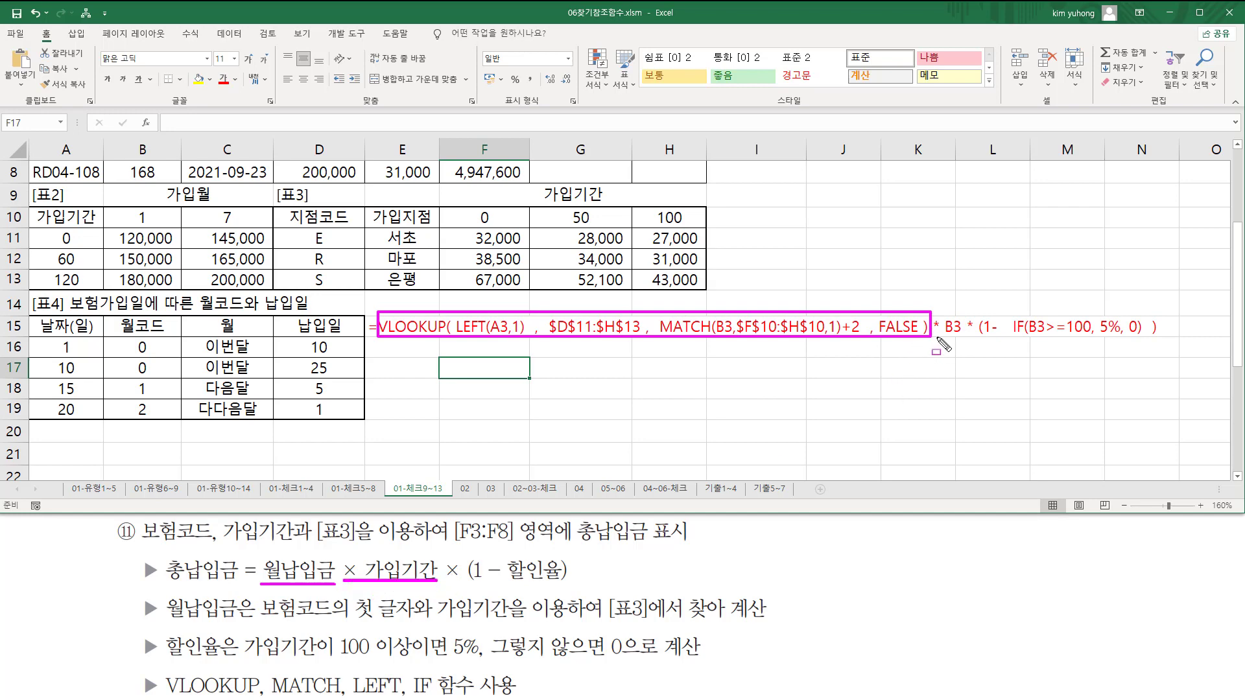
{"action": "left_click_drag", "start_coordinate": [930, 335], "coordinate": [963, 335]}
{"action": "left_click_drag", "start_coordinate": [965, 335], "coordinate": [972, 334]}
{"action": "mouse_move", "coordinate": [446, 585]}
{"action": "left_mouse_down"}
{"action": "mouse_move", "coordinate": [461, 585]}
{"action": "mouse_move", "coordinate": [467, 551]}
{"action": "mouse_move", "coordinate": [478, 586]}
{"action": "mouse_move", "coordinate": [492, 588]}
{"action": "left_mouse_up"}
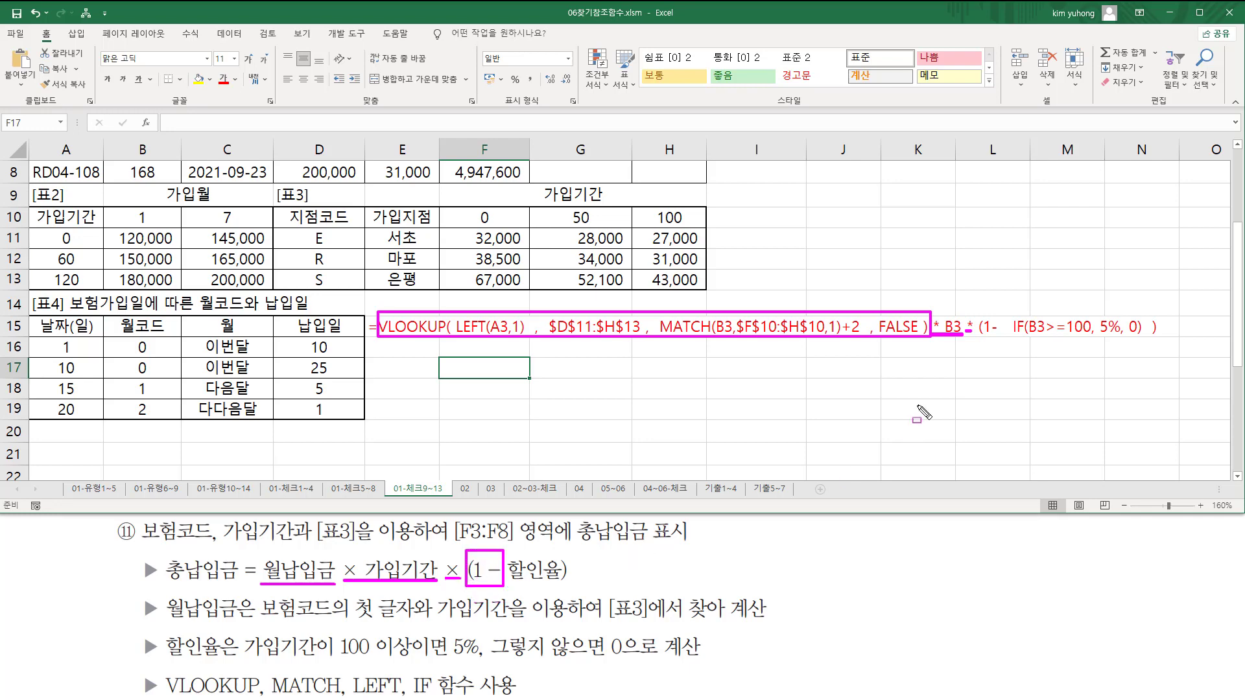
{"action": "left_click_drag", "start_coordinate": [976, 308], "coordinate": [1004, 347]}
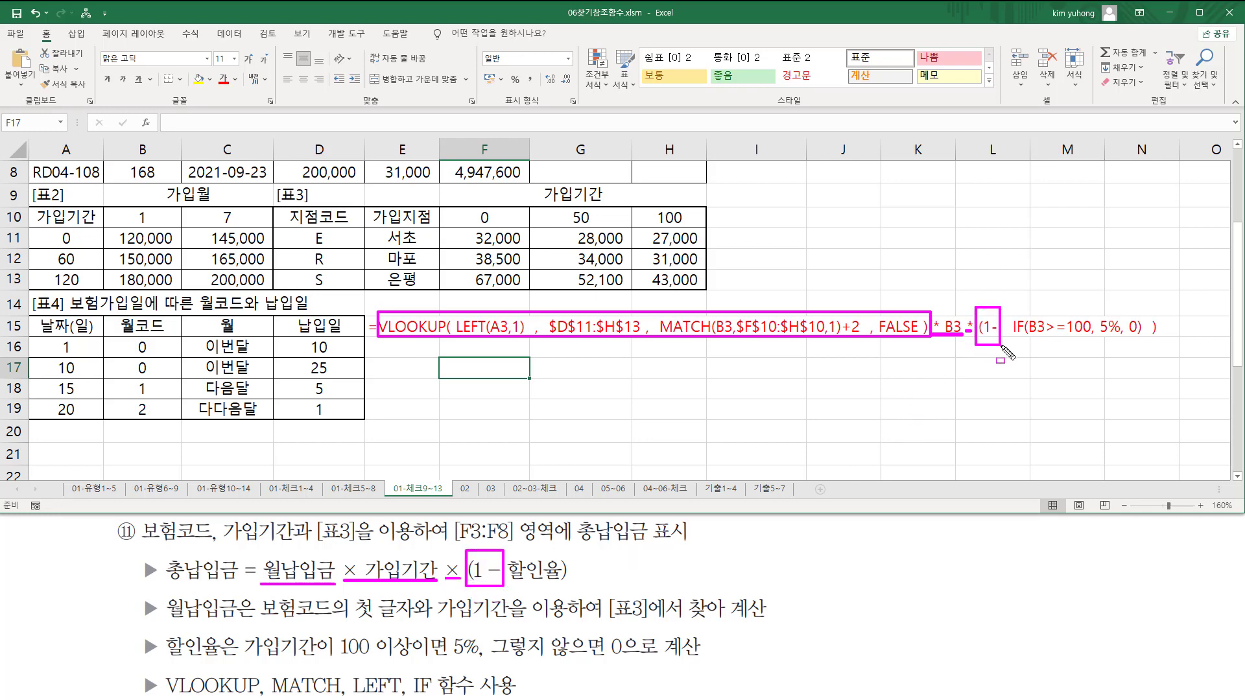
{"action": "left_click_drag", "start_coordinate": [509, 582], "coordinate": [559, 583]}
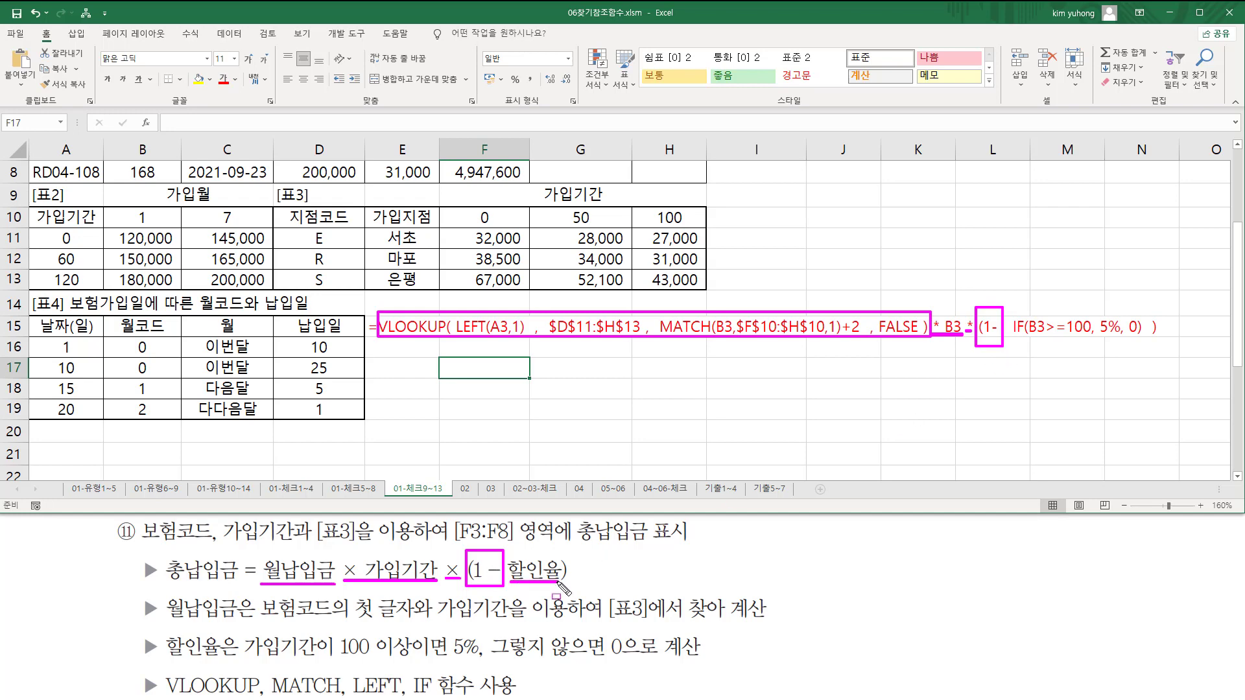
{"action": "left_click_drag", "start_coordinate": [1010, 337], "coordinate": [1139, 338]}
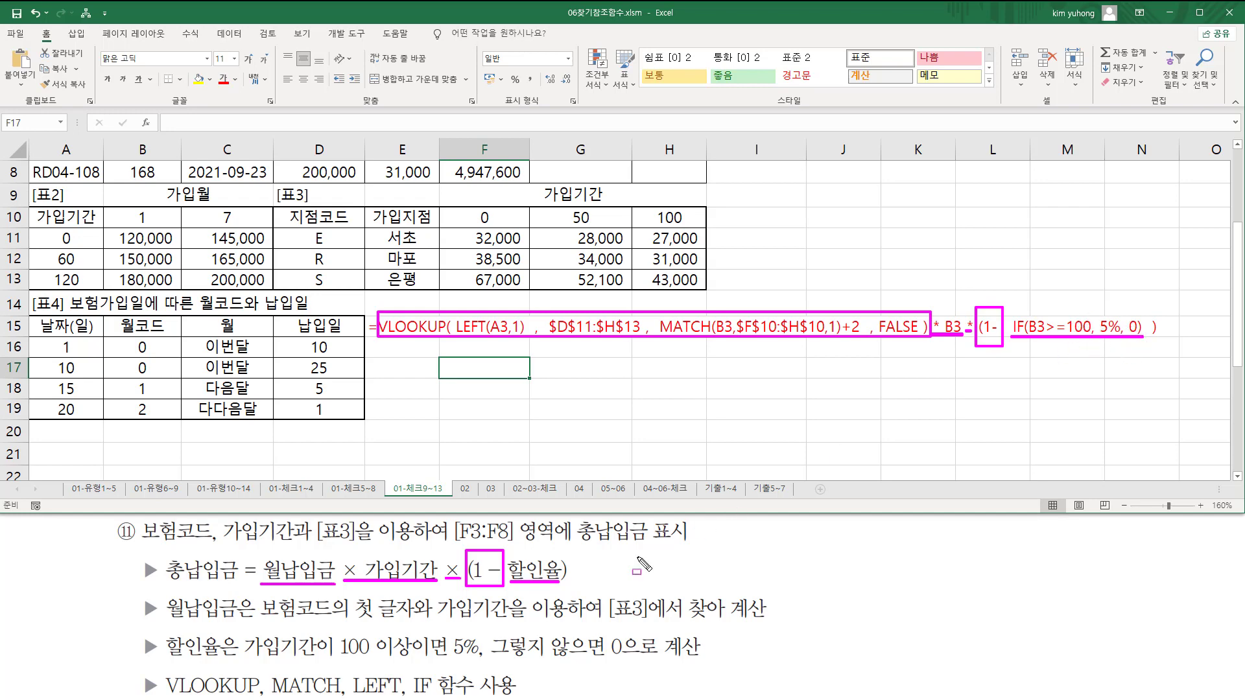
{"action": "mouse_move", "coordinate": [562, 552]}
{"action": "left_mouse_down"}
{"action": "mouse_move", "coordinate": [572, 570]}
{"action": "mouse_move", "coordinate": [561, 587]}
{"action": "left_mouse_up"}
{"action": "mouse_move", "coordinate": [1147, 318]}
{"action": "left_mouse_down"}
{"action": "mouse_move", "coordinate": [1162, 345]}
{"action": "mouse_move", "coordinate": [1152, 318]}
{"action": "left_mouse_up"}
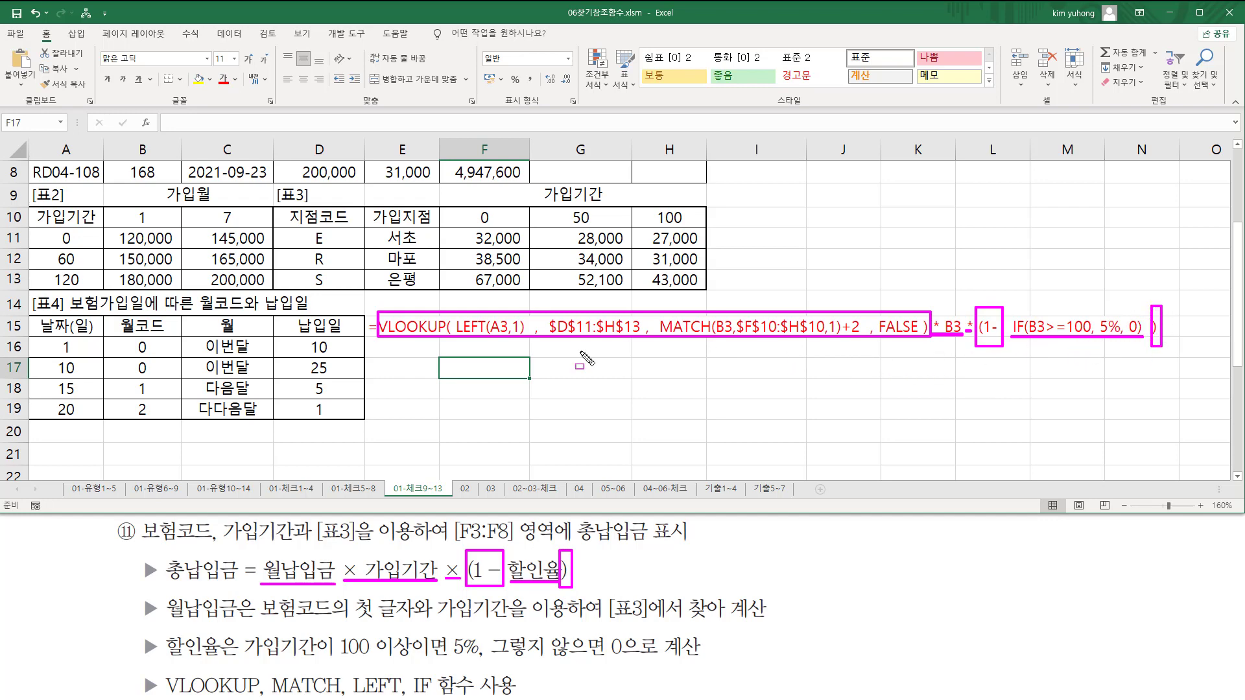
{"action": "key", "text": "Escape"}
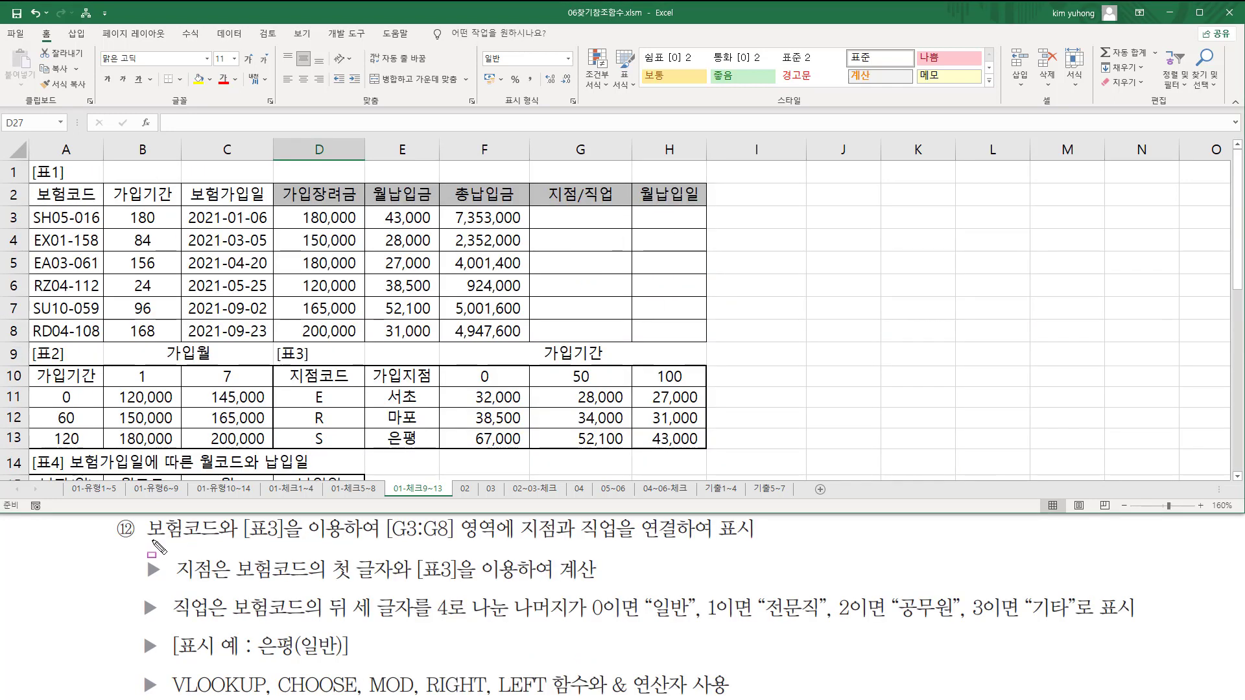
- Examine task 12 for G3:G8, matching the first letter of each 보험코드 with the branch codes and branches in [표3]
{"action": "left_click_drag", "start_coordinate": [145, 542], "coordinate": [757, 539]}
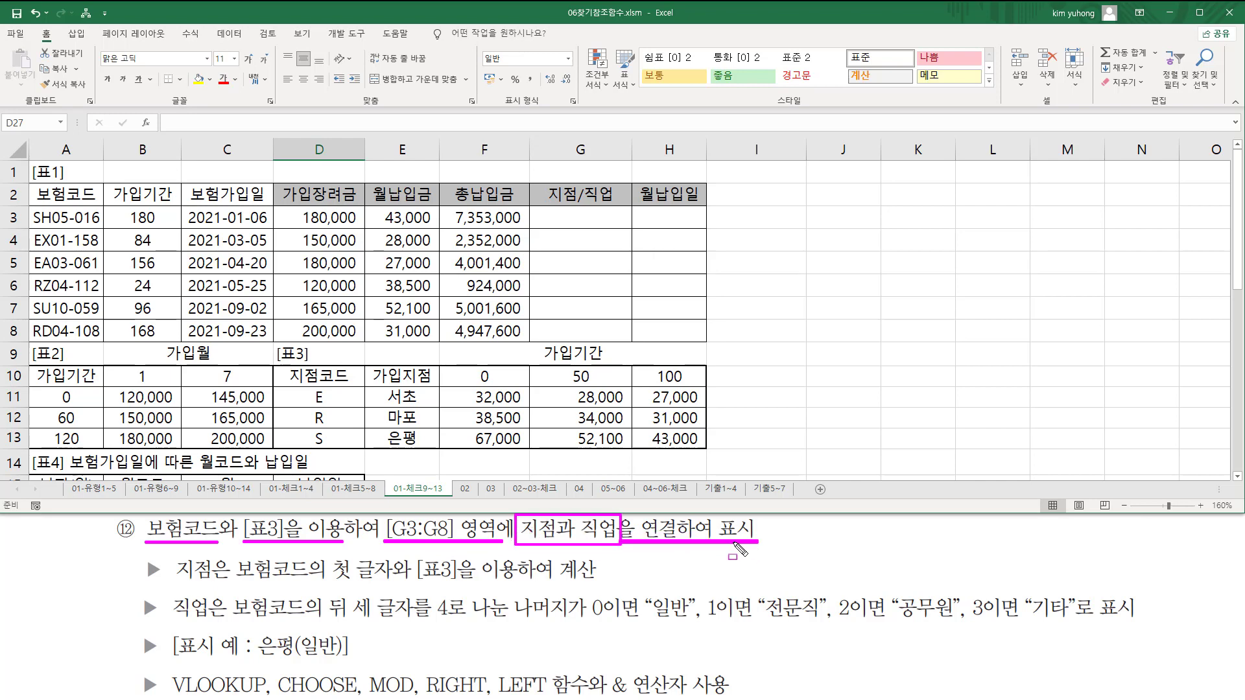
{"action": "mouse_move", "coordinate": [542, 209]}
{"action": "left_mouse_down"}
{"action": "mouse_move", "coordinate": [619, 292]}
{"action": "mouse_move", "coordinate": [621, 337]}
{"action": "left_mouse_up"}
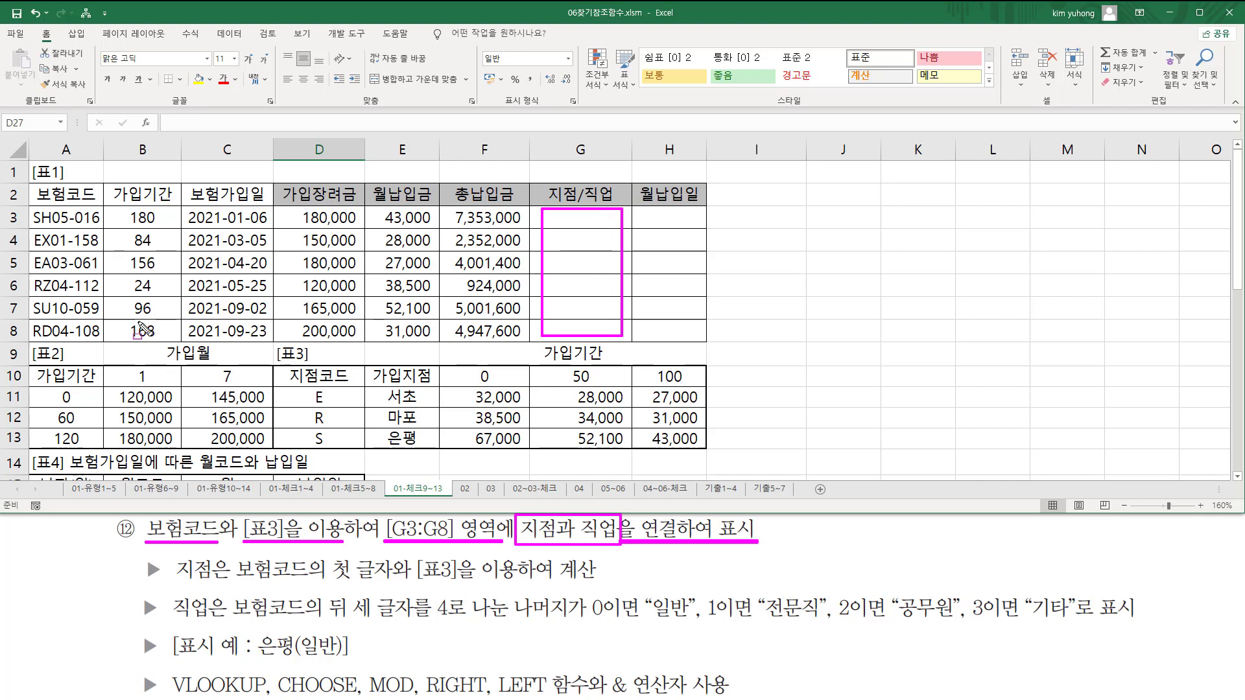
{"action": "mouse_move", "coordinate": [24, 208]}
{"action": "left_mouse_down"}
{"action": "mouse_move", "coordinate": [105, 307]}
{"action": "mouse_move", "coordinate": [105, 339]}
{"action": "left_mouse_up"}
{"action": "mouse_move", "coordinate": [277, 368]}
{"action": "left_mouse_down"}
{"action": "mouse_move", "coordinate": [467, 389]}
{"action": "mouse_move", "coordinate": [709, 449]}
{"action": "mouse_move", "coordinate": [694, 458]}
{"action": "left_mouse_up"}
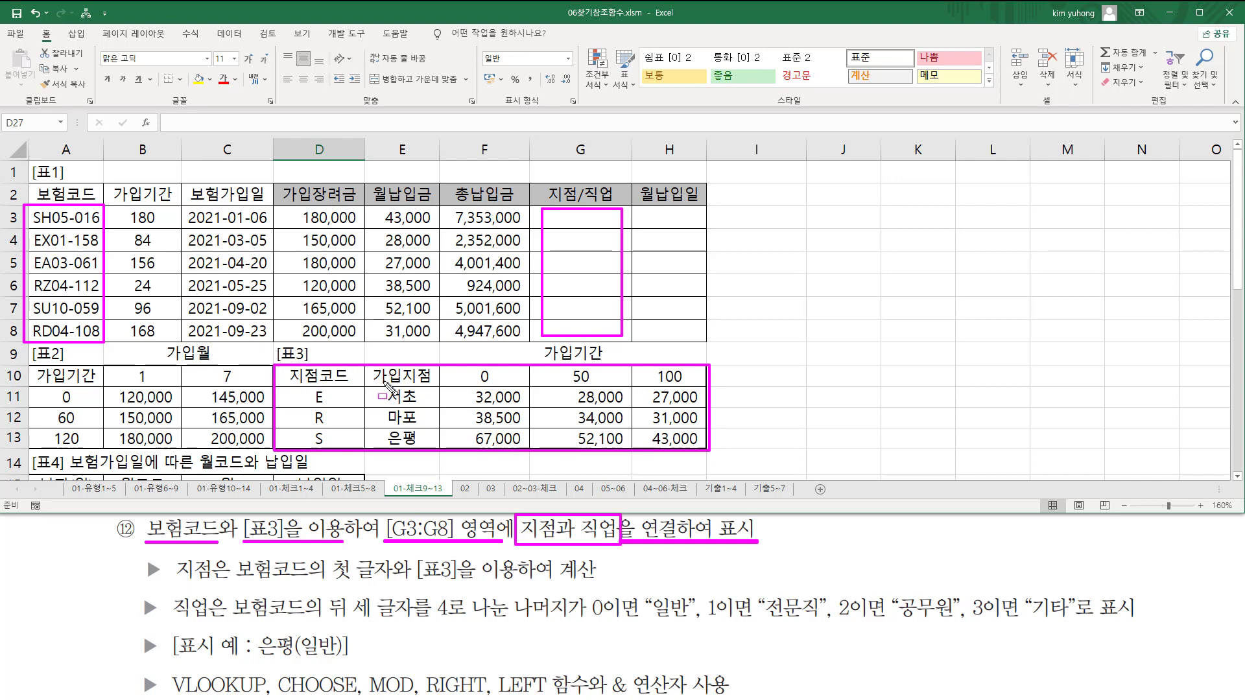
{"action": "left_click_drag", "start_coordinate": [387, 385], "coordinate": [422, 454]}
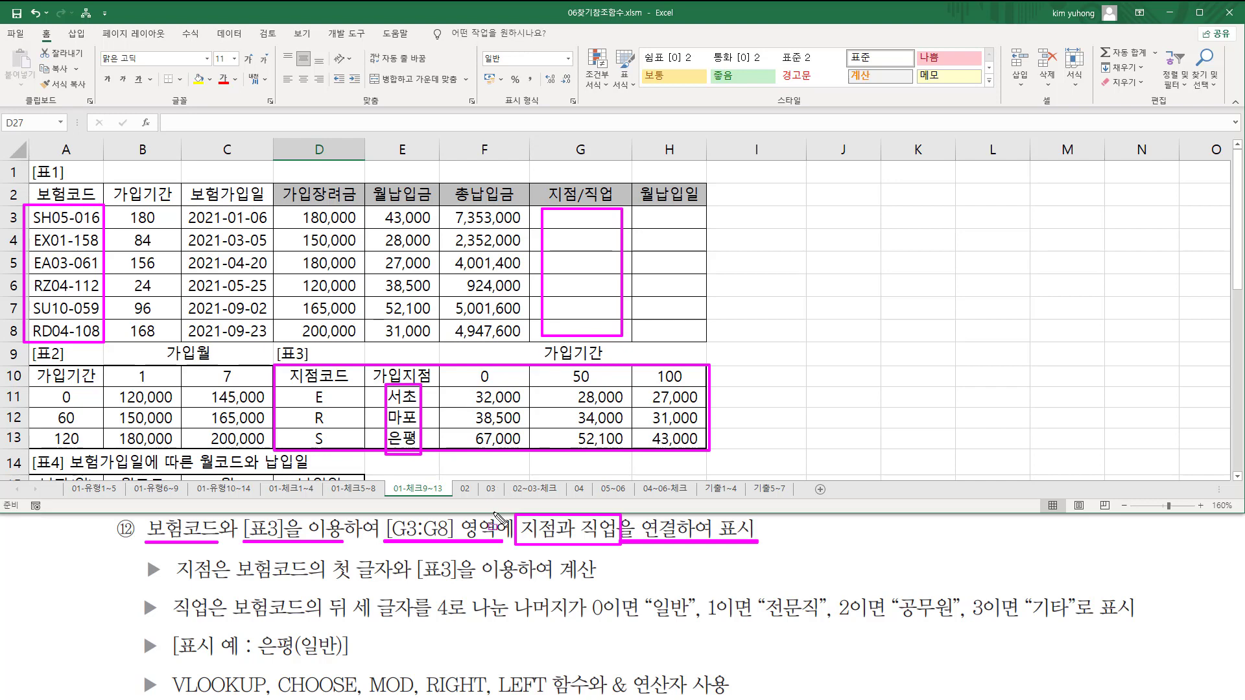
{"action": "mouse_move", "coordinate": [169, 578]}
{"action": "left_mouse_down"}
{"action": "mouse_move", "coordinate": [393, 584]}
{"action": "mouse_move", "coordinate": [234, 558]}
{"action": "mouse_move", "coordinate": [235, 584]}
{"action": "left_mouse_up"}
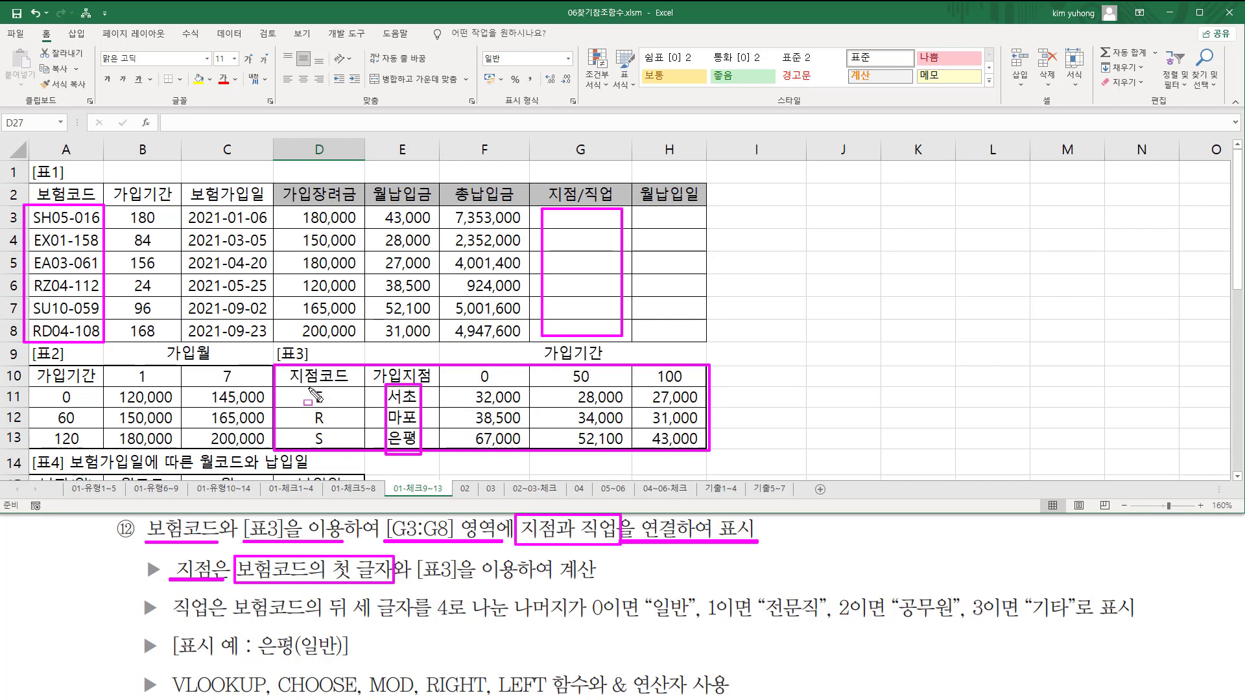
{"action": "mouse_move", "coordinate": [311, 391]}
{"action": "left_mouse_down"}
{"action": "mouse_move", "coordinate": [326, 405]}
{"action": "mouse_move", "coordinate": [310, 447]}
{"action": "mouse_move", "coordinate": [329, 453]}
{"action": "left_mouse_up"}
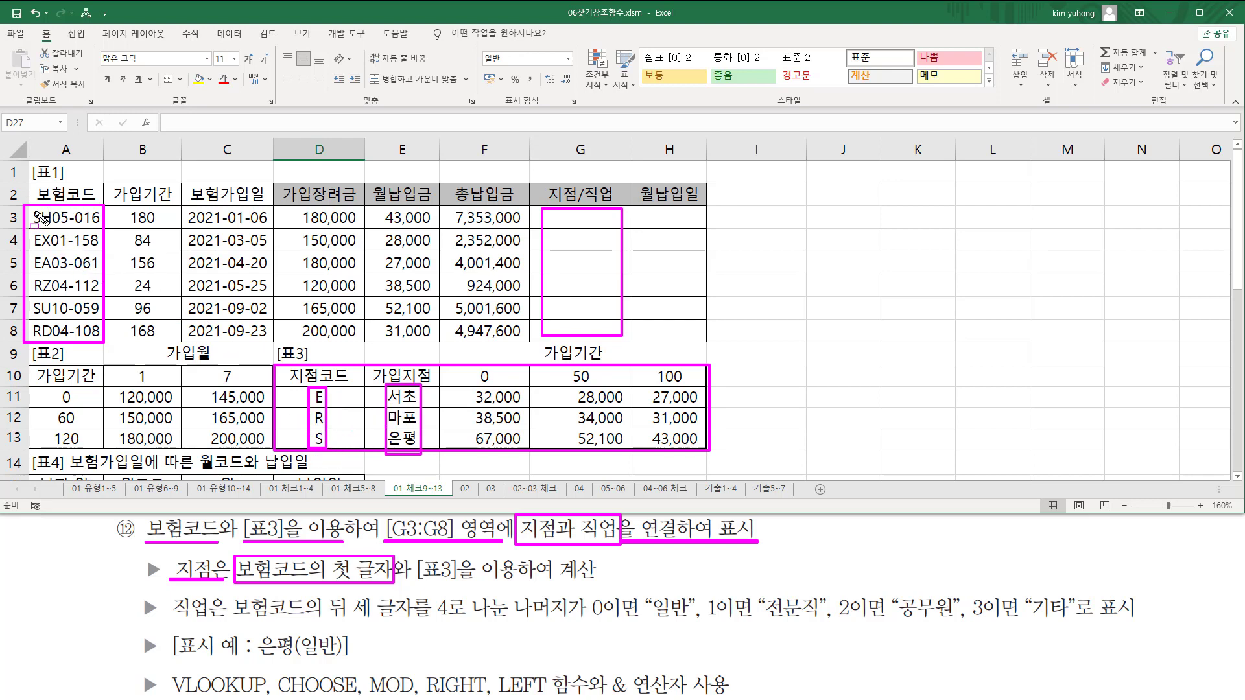
{"action": "mouse_move", "coordinate": [31, 209]}
{"action": "left_mouse_down"}
{"action": "mouse_move", "coordinate": [28, 343]}
{"action": "mouse_move", "coordinate": [46, 343]}
{"action": "left_mouse_up"}
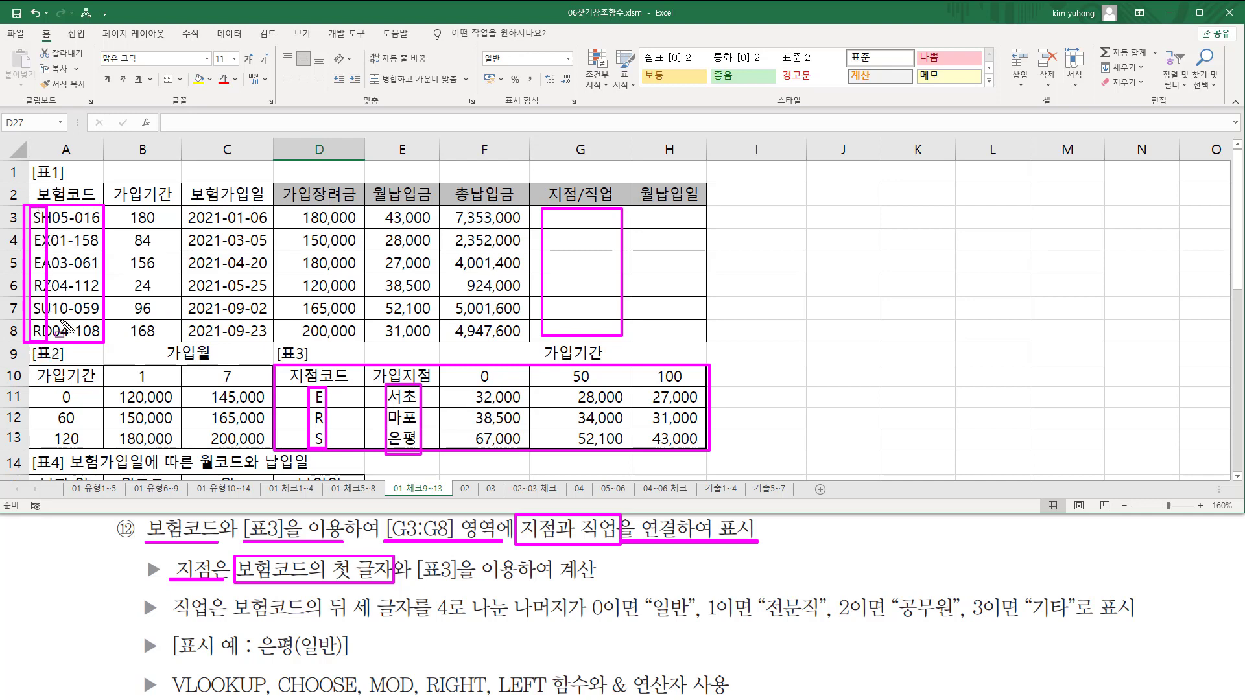
{"action": "mouse_move", "coordinate": [501, 680]}
{"action": "left_mouse_down"}
{"action": "mouse_move", "coordinate": [563, 668]}
{"action": "mouse_move", "coordinate": [582, 696]}
{"action": "left_mouse_up"}
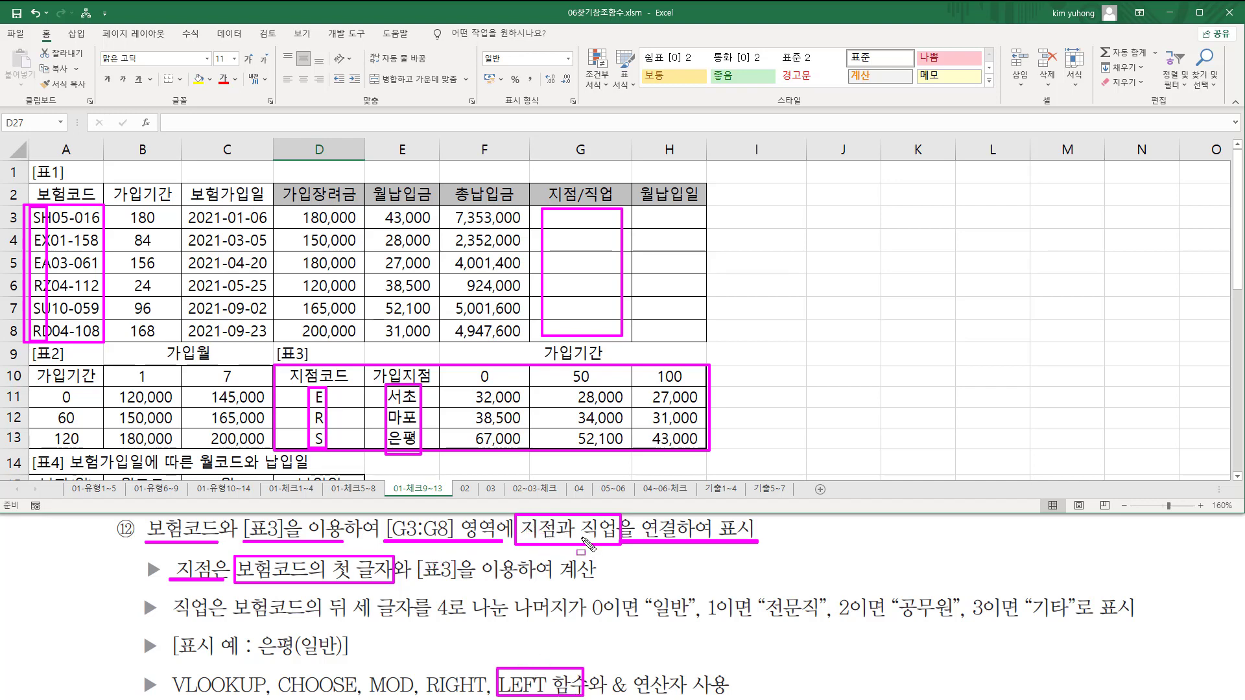
- Examine task 12's job rule: last three characters of 보험코드, remainder on division by 4, names for 0 to 3, display example and required functions
{"action": "left_click_drag", "start_coordinate": [583, 539], "coordinate": [616, 540]}
{"action": "left_click_drag", "start_coordinate": [171, 621], "coordinate": [418, 626]}
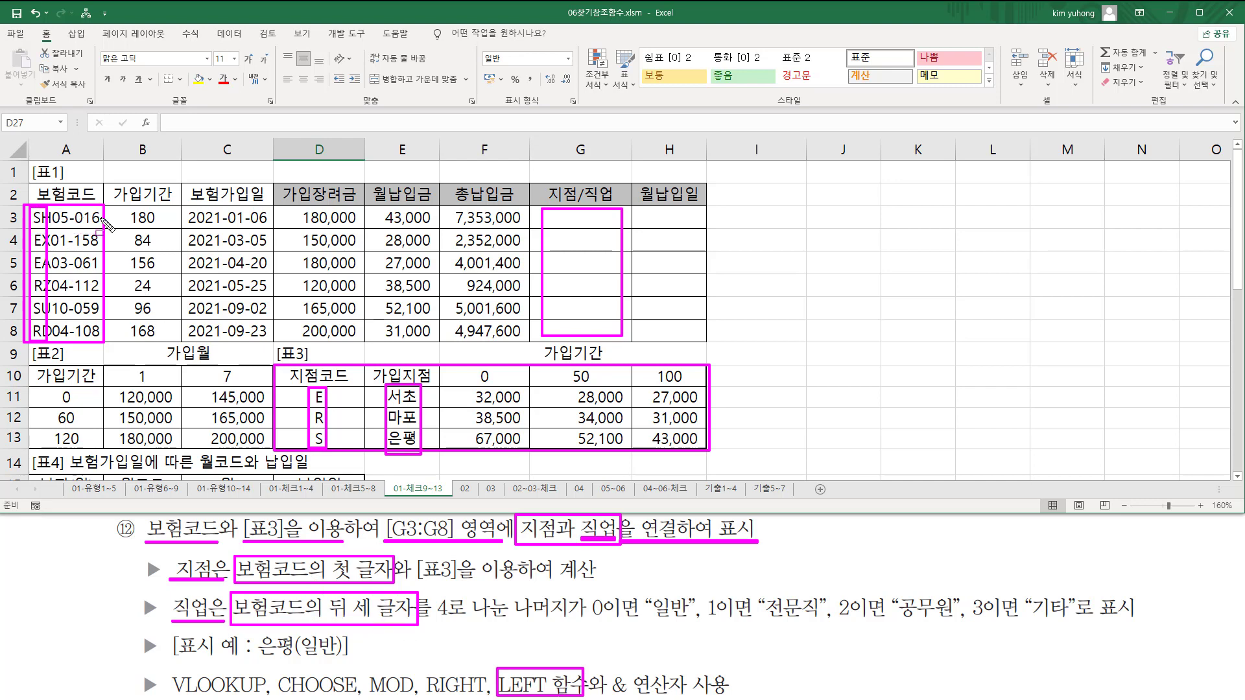
{"action": "left_click_drag", "start_coordinate": [78, 205], "coordinate": [102, 353]}
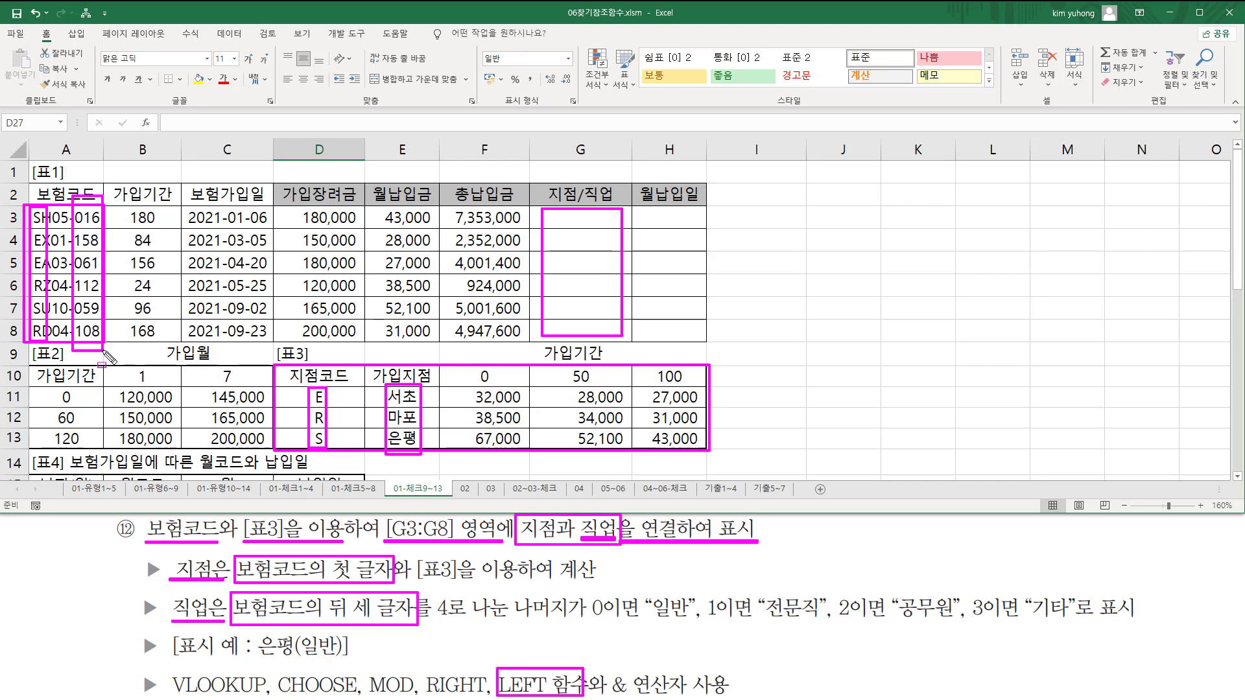
{"action": "left_click_drag", "start_coordinate": [439, 622], "coordinate": [570, 622]}
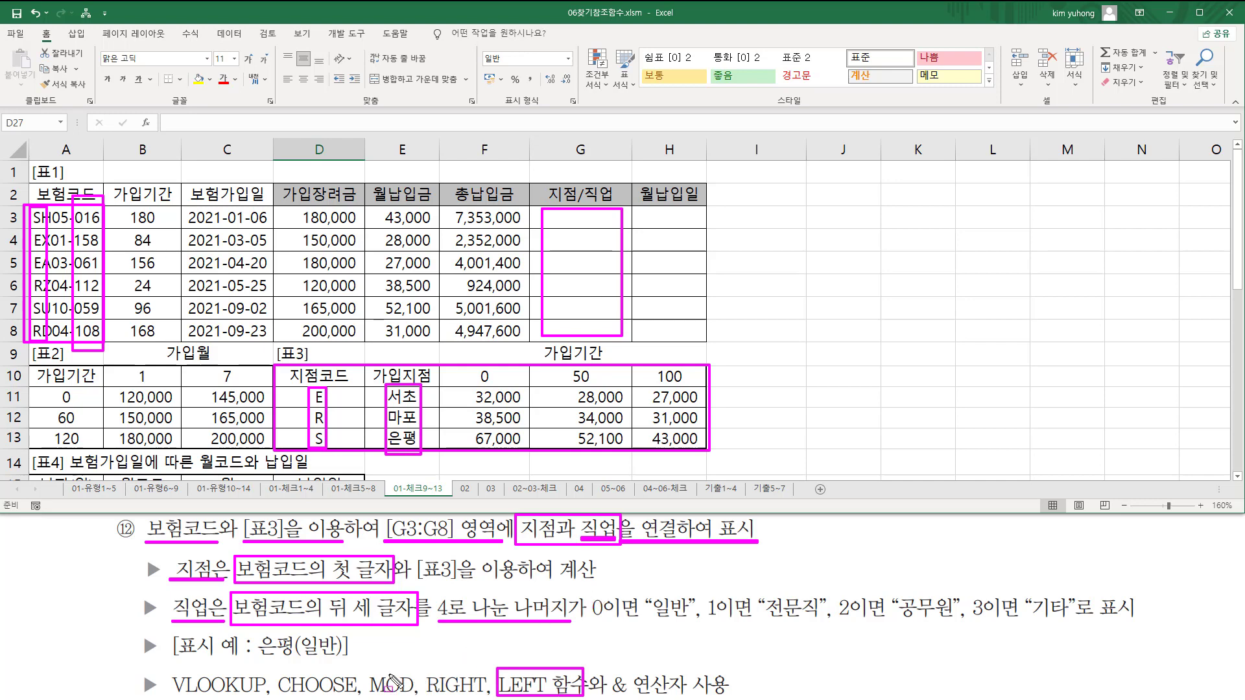
{"action": "left_click_drag", "start_coordinate": [372, 669], "coordinate": [411, 696]}
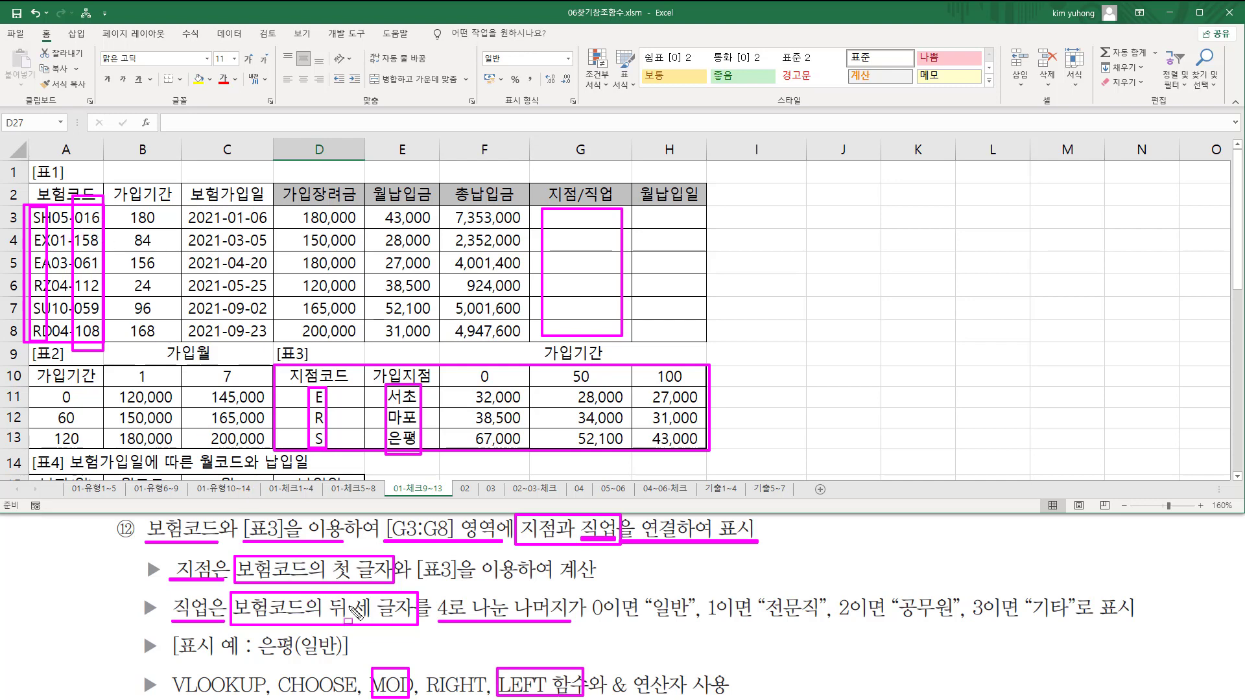
{"action": "left_click_drag", "start_coordinate": [430, 676], "coordinate": [486, 695]}
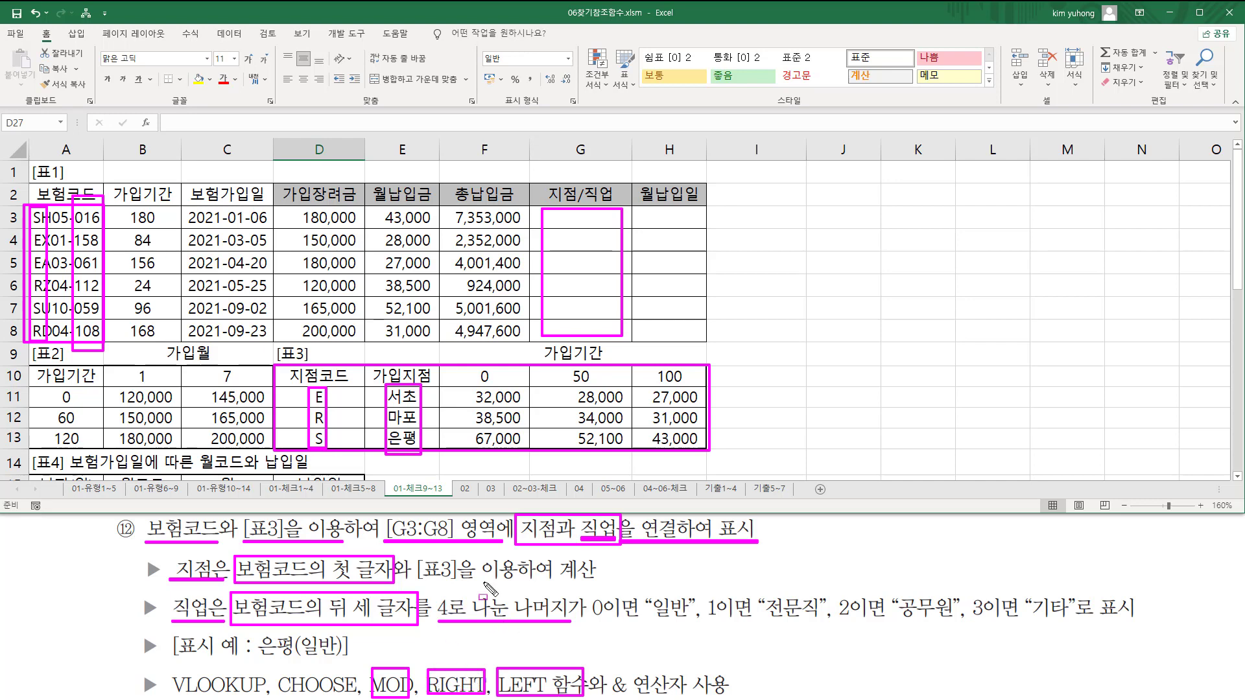
{"action": "mouse_move", "coordinate": [590, 590]}
{"action": "left_mouse_down"}
{"action": "mouse_move", "coordinate": [619, 632]}
{"action": "mouse_move", "coordinate": [695, 631]}
{"action": "left_mouse_up"}
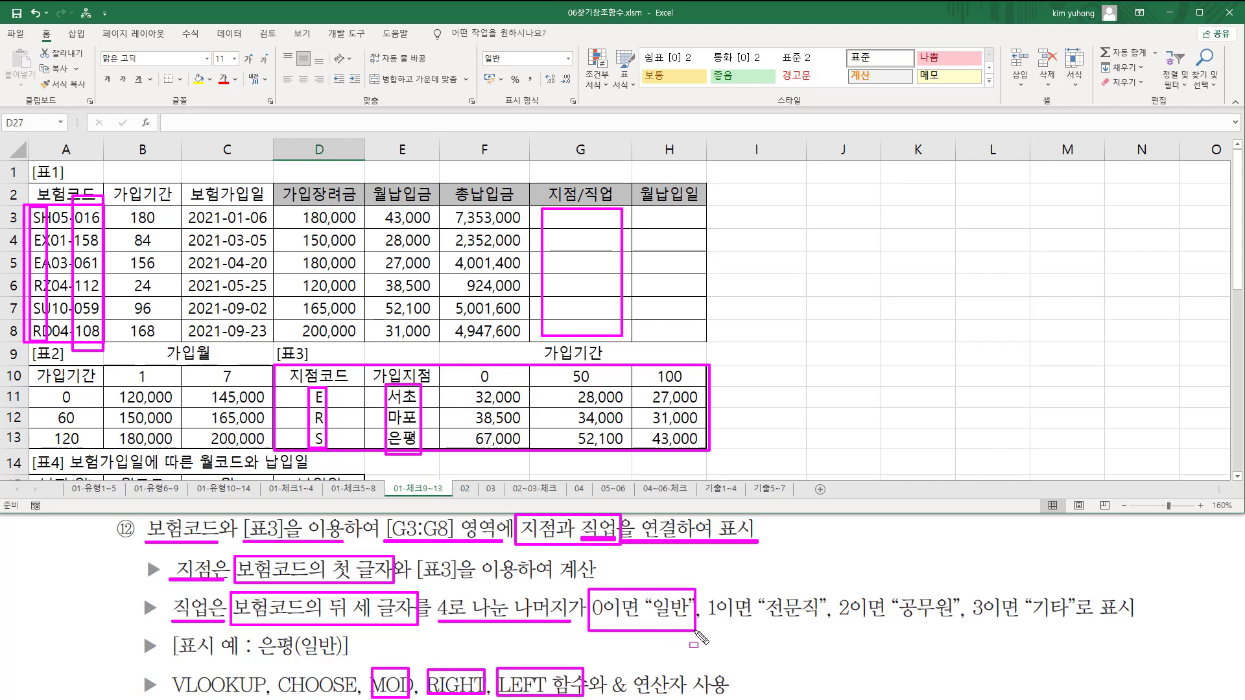
{"action": "mouse_move", "coordinate": [706, 587]}
{"action": "left_mouse_down"}
{"action": "mouse_move", "coordinate": [758, 617]}
{"action": "mouse_move", "coordinate": [825, 629]}
{"action": "left_mouse_up"}
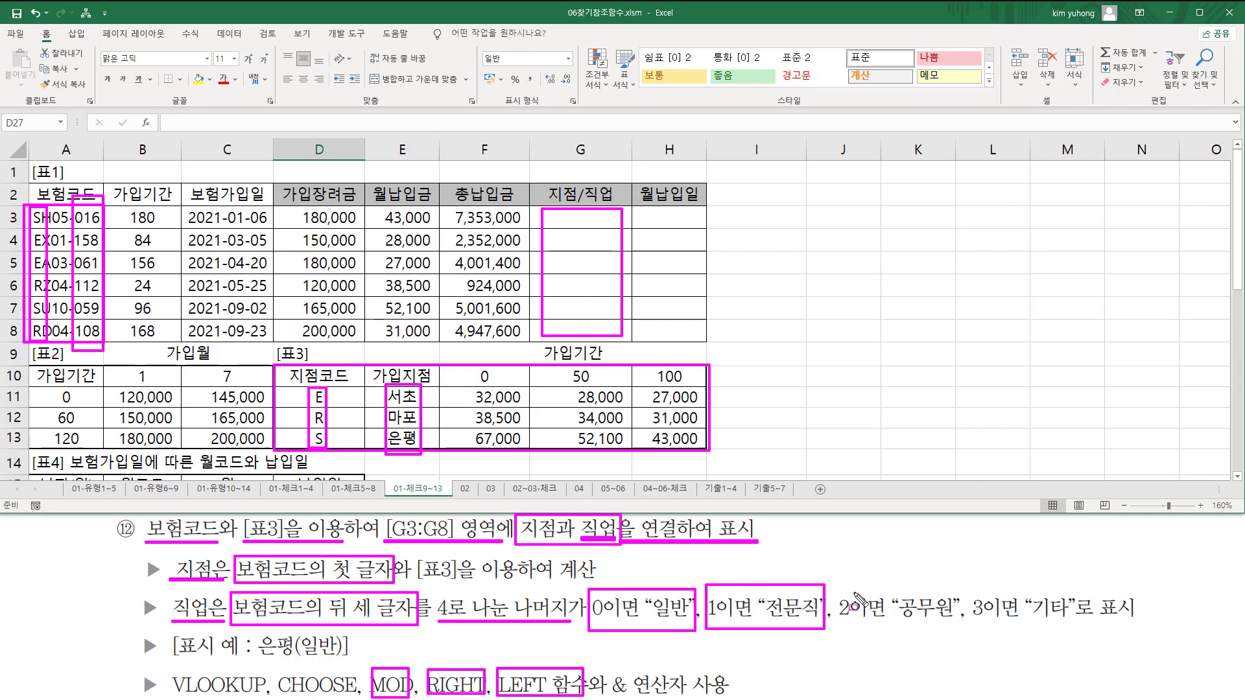
{"action": "mouse_move", "coordinate": [840, 587]}
{"action": "left_mouse_down"}
{"action": "mouse_move", "coordinate": [859, 622]}
{"action": "mouse_move", "coordinate": [948, 625]}
{"action": "left_mouse_up"}
{"action": "mouse_move", "coordinate": [973, 585]}
{"action": "left_mouse_down"}
{"action": "mouse_move", "coordinate": [983, 607]}
{"action": "mouse_move", "coordinate": [1022, 624]}
{"action": "mouse_move", "coordinate": [1070, 621]}
{"action": "left_mouse_up"}
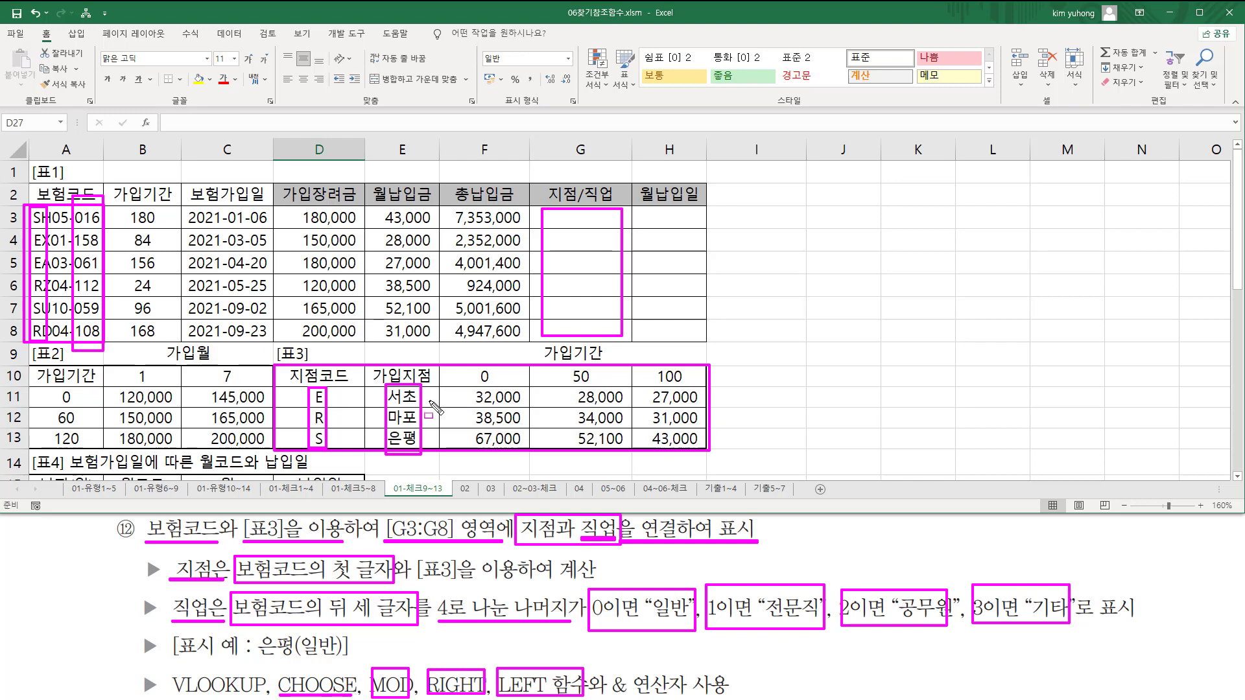
{"action": "mouse_move", "coordinate": [259, 657]}
{"action": "left_mouse_down"}
{"action": "mouse_move", "coordinate": [326, 658]}
{"action": "mouse_move", "coordinate": [255, 658]}
{"action": "mouse_move", "coordinate": [254, 632]}
{"action": "mouse_move", "coordinate": [340, 630]}
{"action": "mouse_move", "coordinate": [340, 659]}
{"action": "left_mouse_up"}
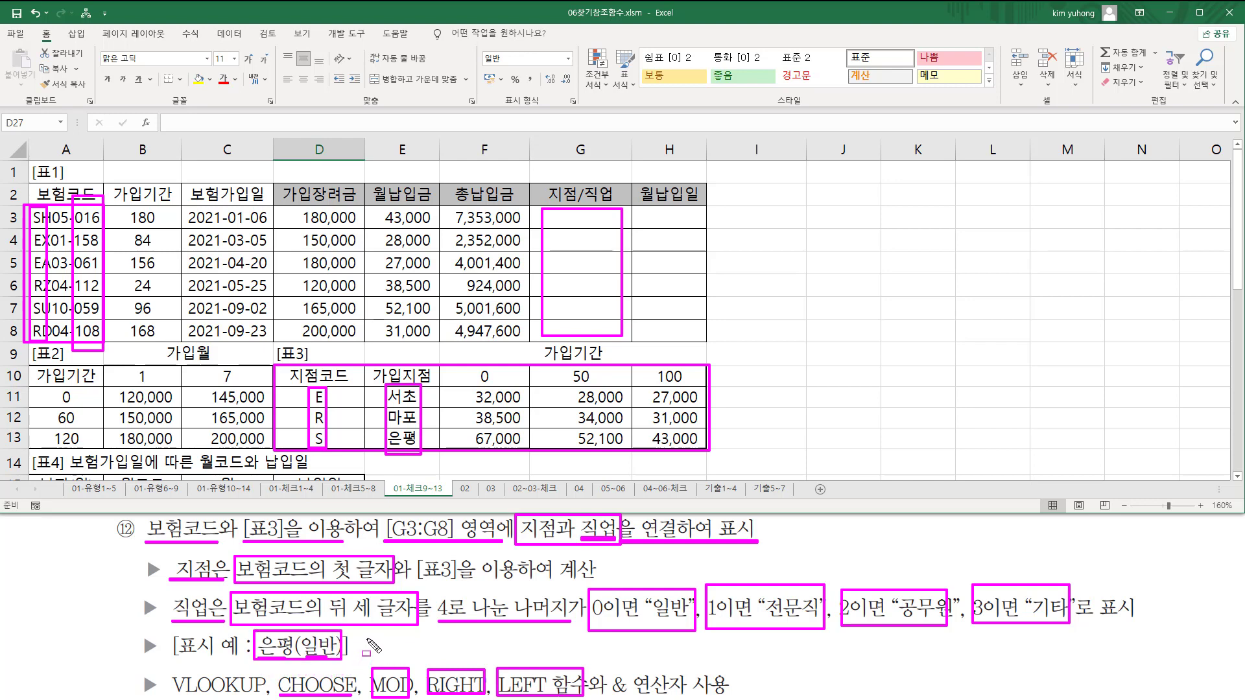
{"action": "key", "text": "Escape"}
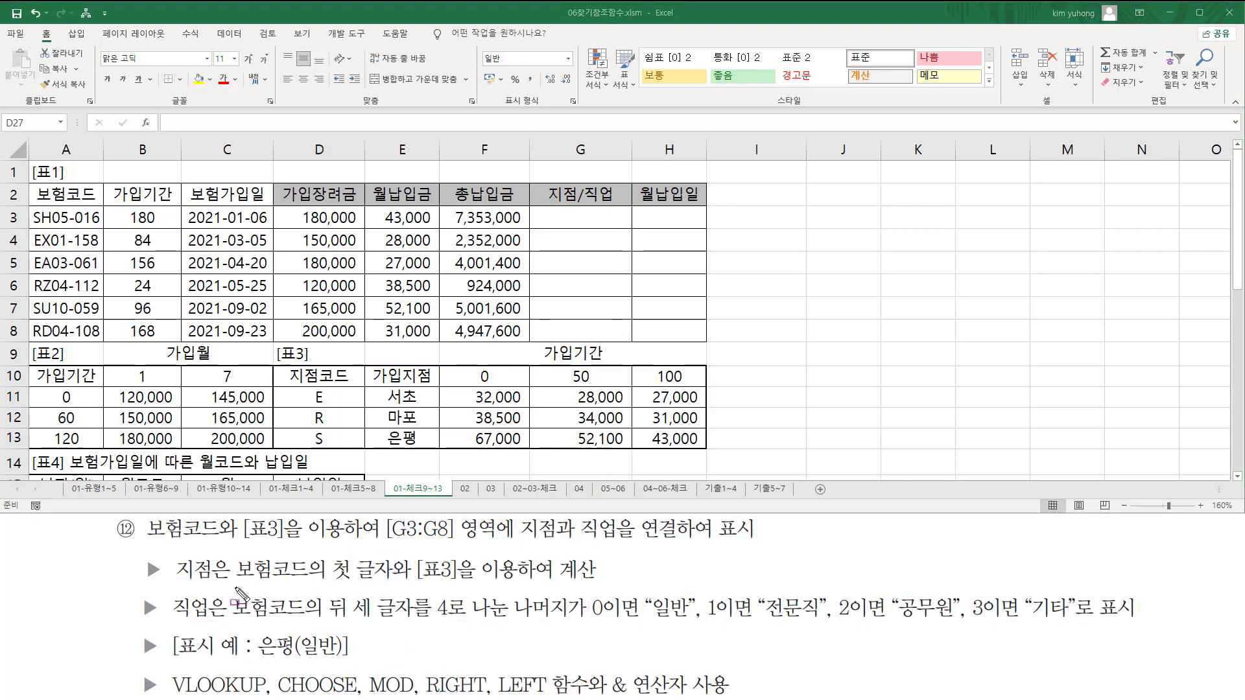
{"action": "mouse_move", "coordinate": [232, 589]}
{"action": "left_mouse_down"}
{"action": "mouse_move", "coordinate": [392, 624]}
{"action": "mouse_move", "coordinate": [565, 625]}
{"action": "left_mouse_up"}
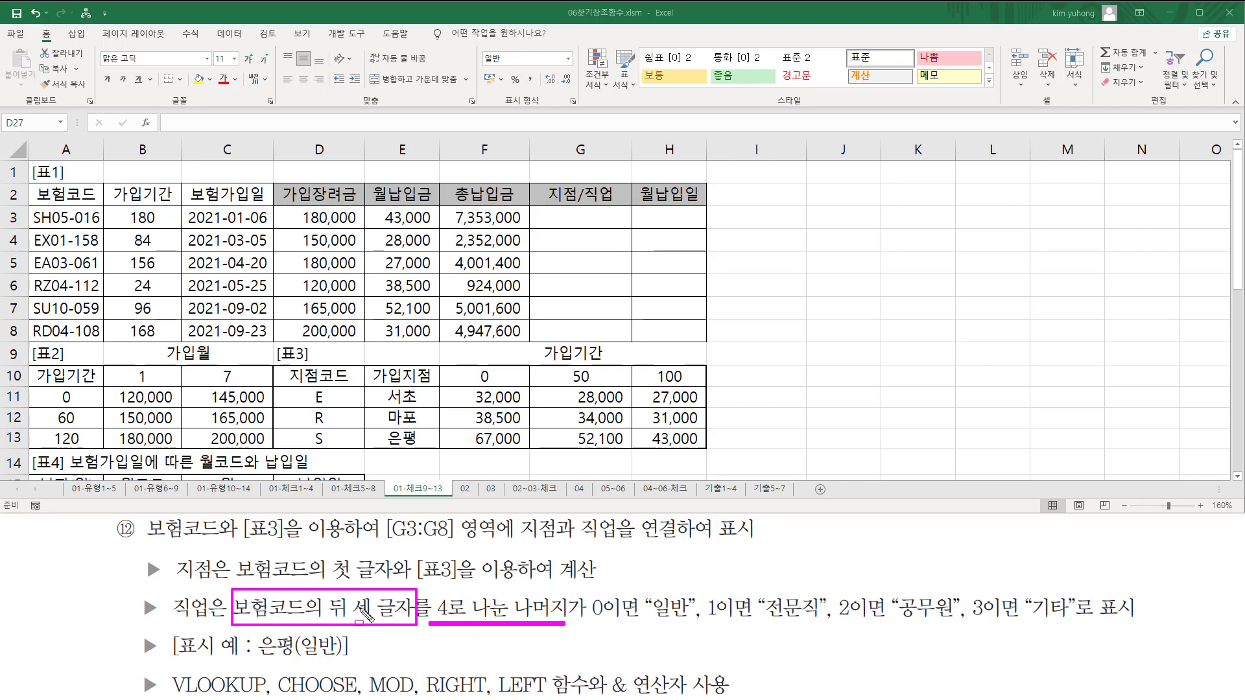
{"action": "key", "text": "Escape"}
- Extract the last three characters of the 보험코드 with =RIGHT(A3,3) in G3 and fill the formula through G8
{"action": "left_click", "coordinate": [610, 214]}
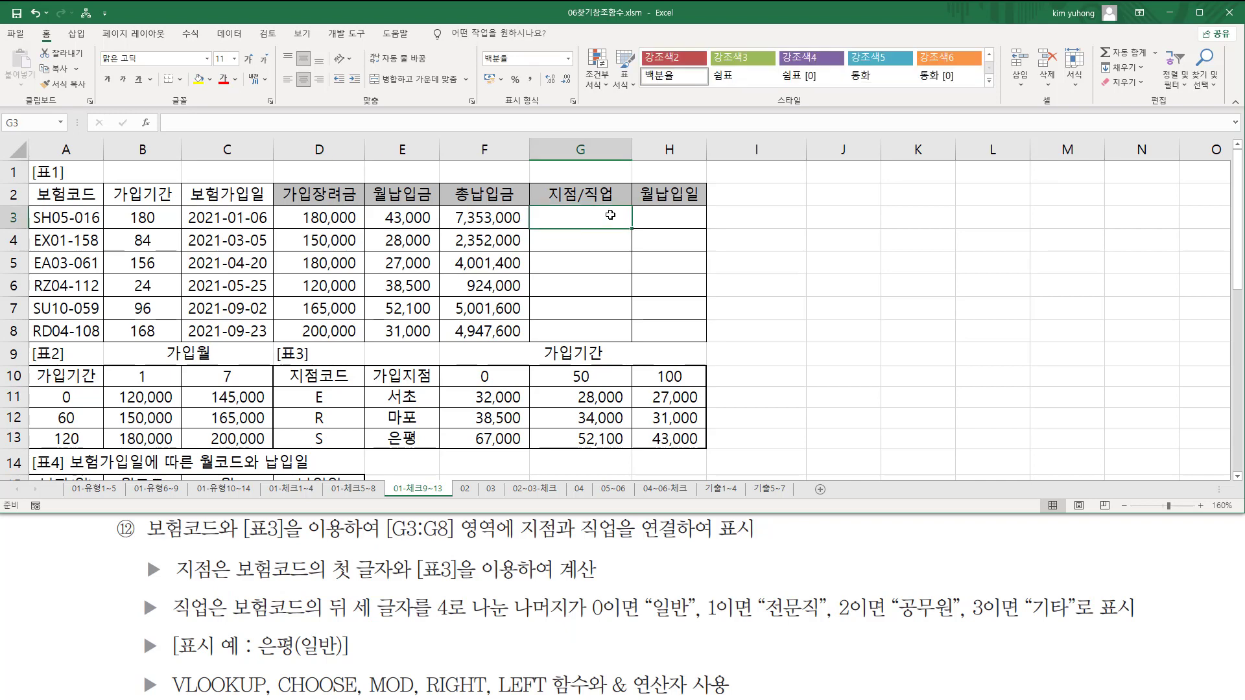
{"action": "type", "text": "=ri"}
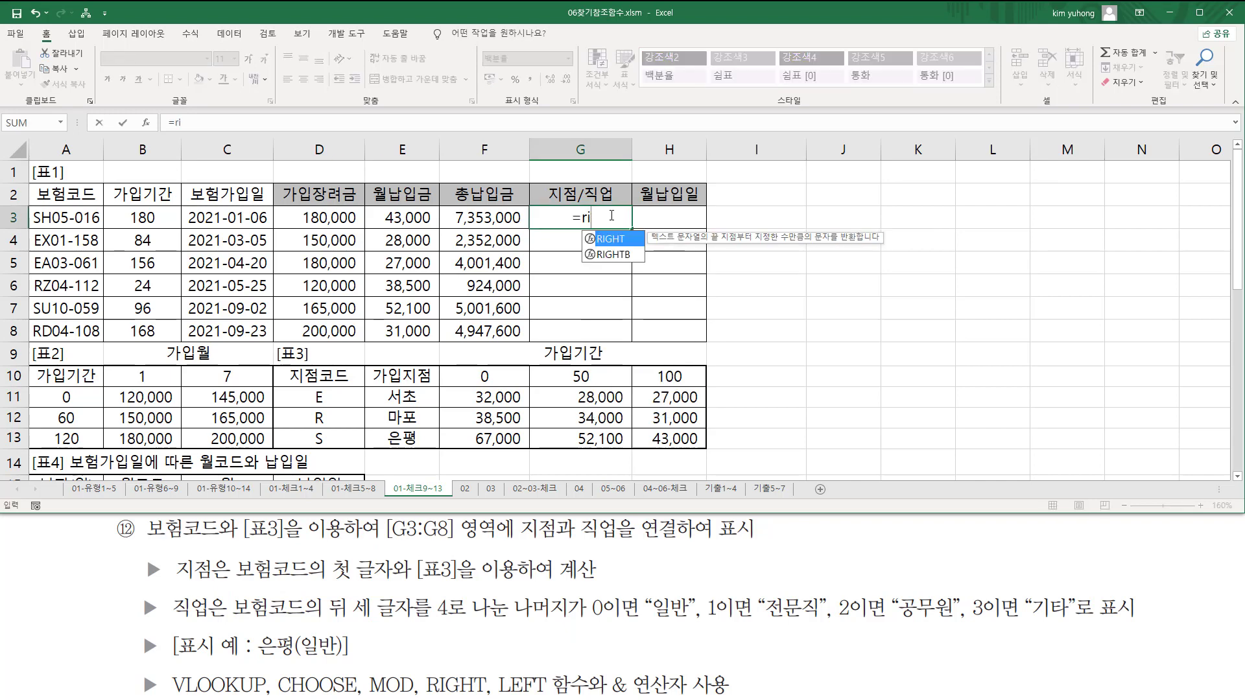
{"action": "key", "text": "Tab"}
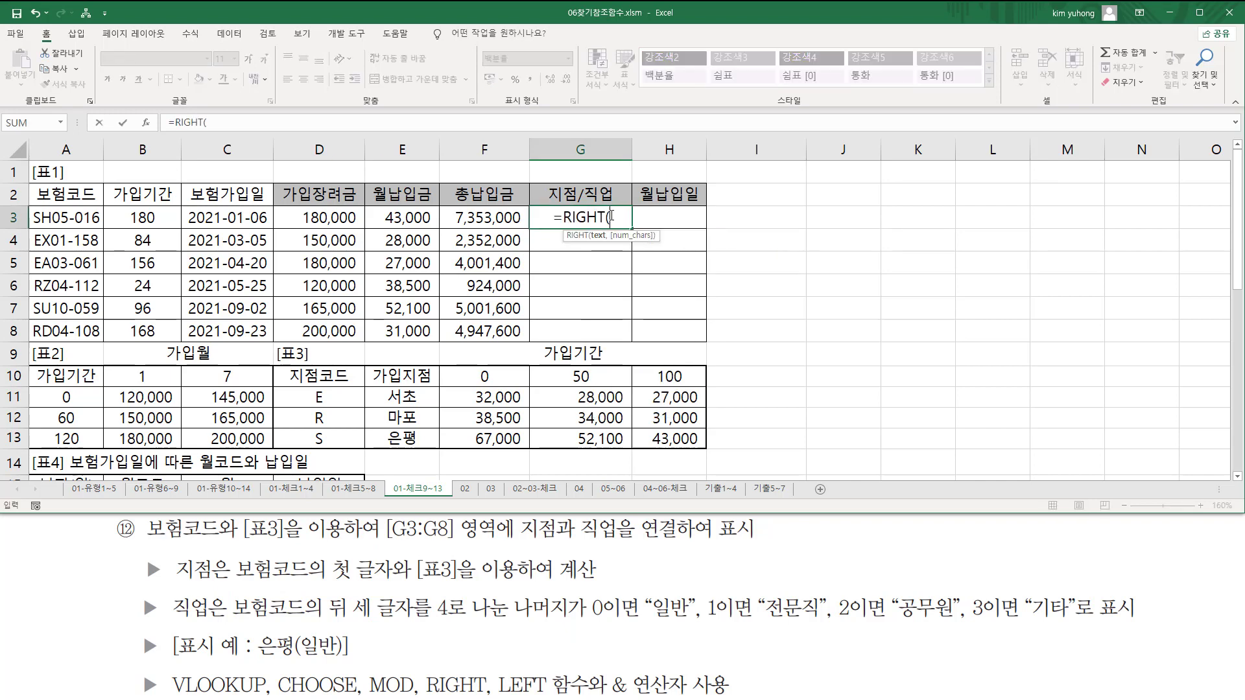
{"action": "left_click", "coordinate": [67, 215]}
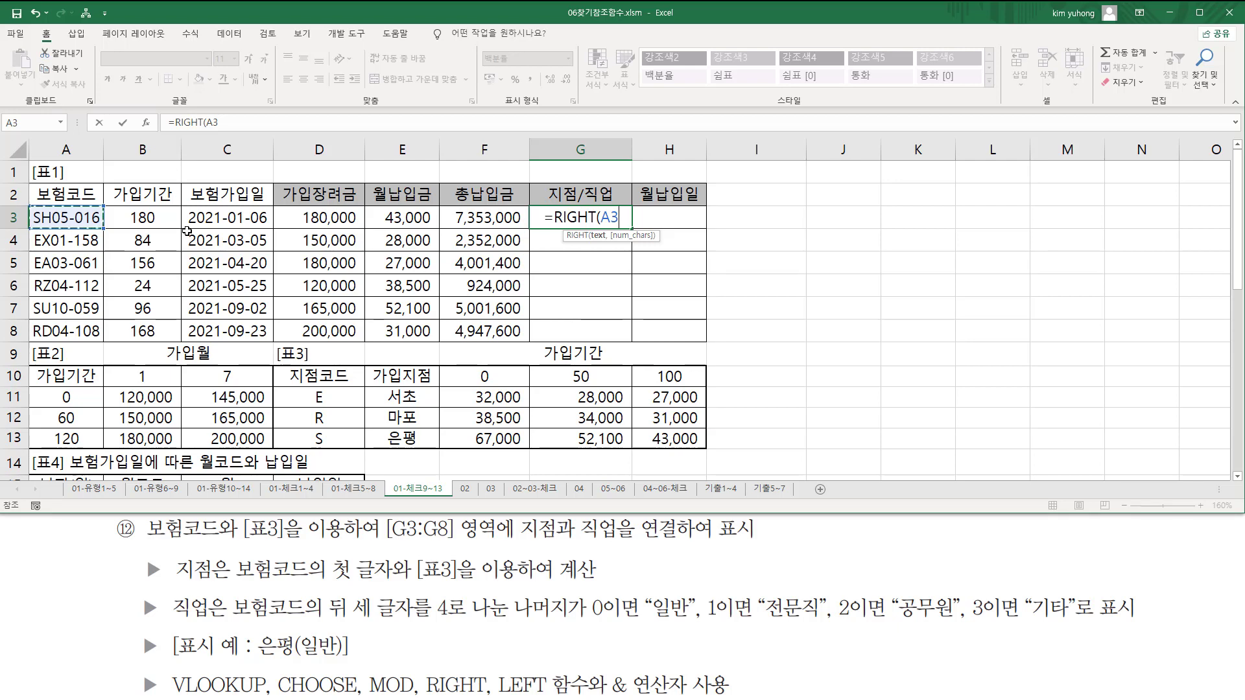
{"action": "type", "text": ",3)"}
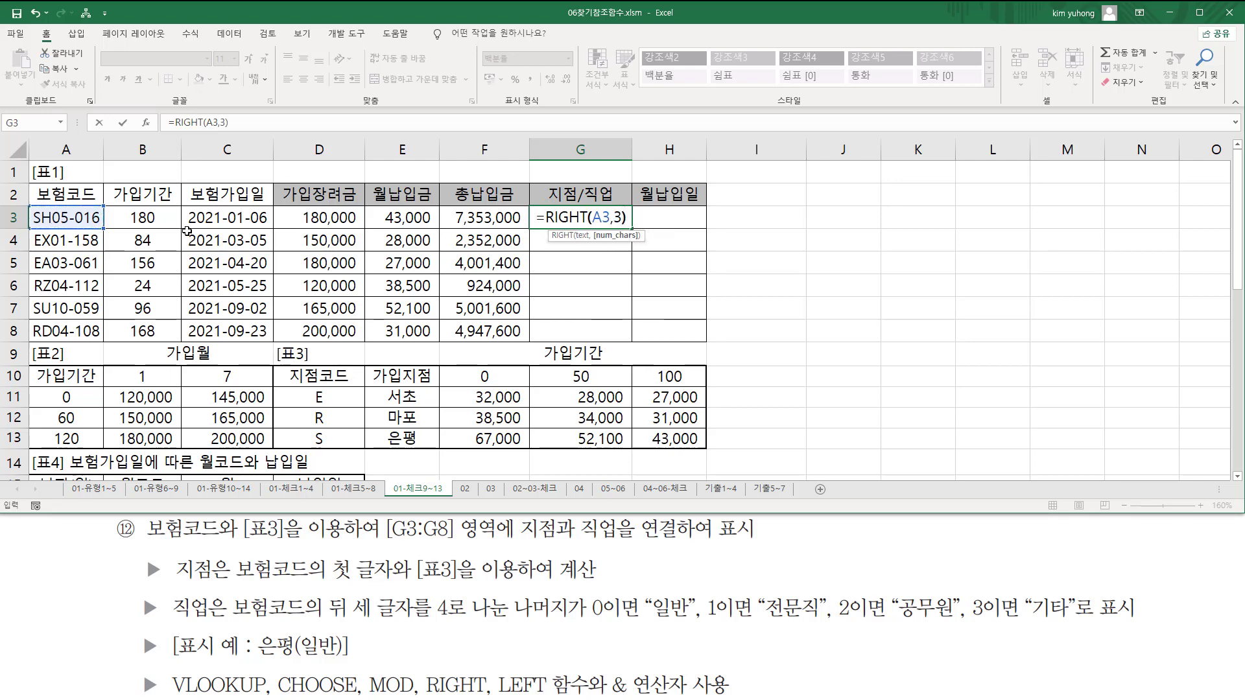
{"action": "key", "text": "Return"}
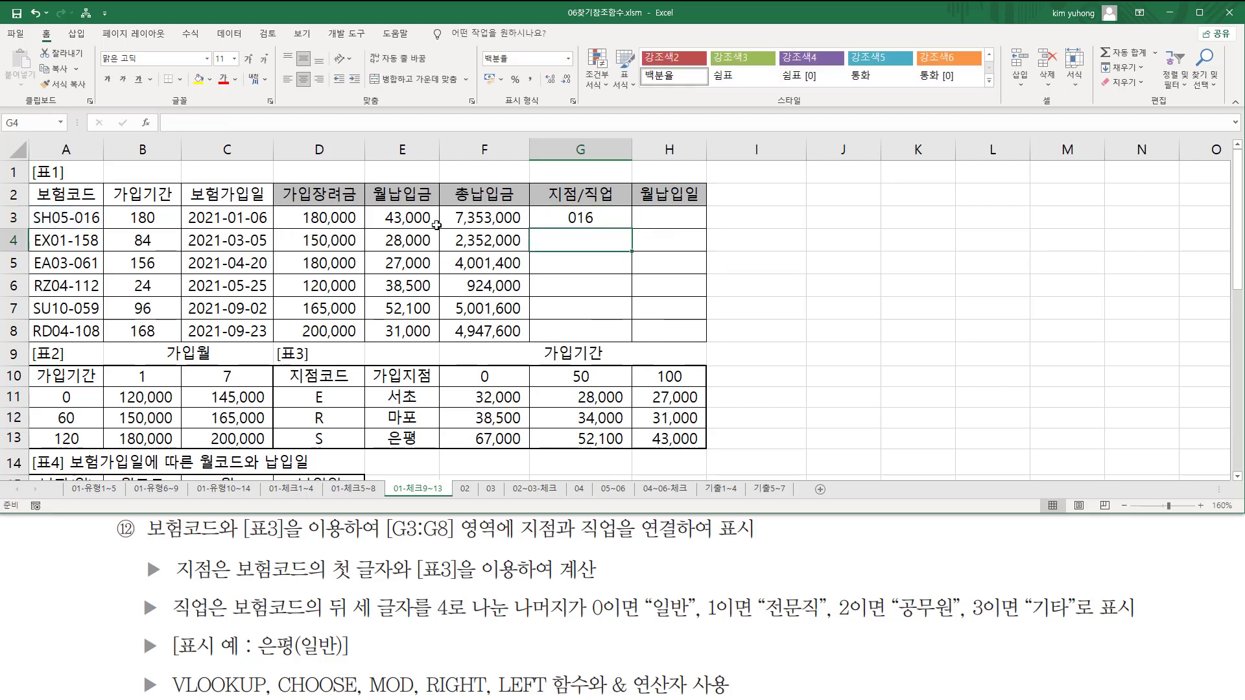
{"action": "left_click", "coordinate": [624, 223]}
{"action": "left_click_drag", "start_coordinate": [633, 228], "coordinate": [617, 336]}
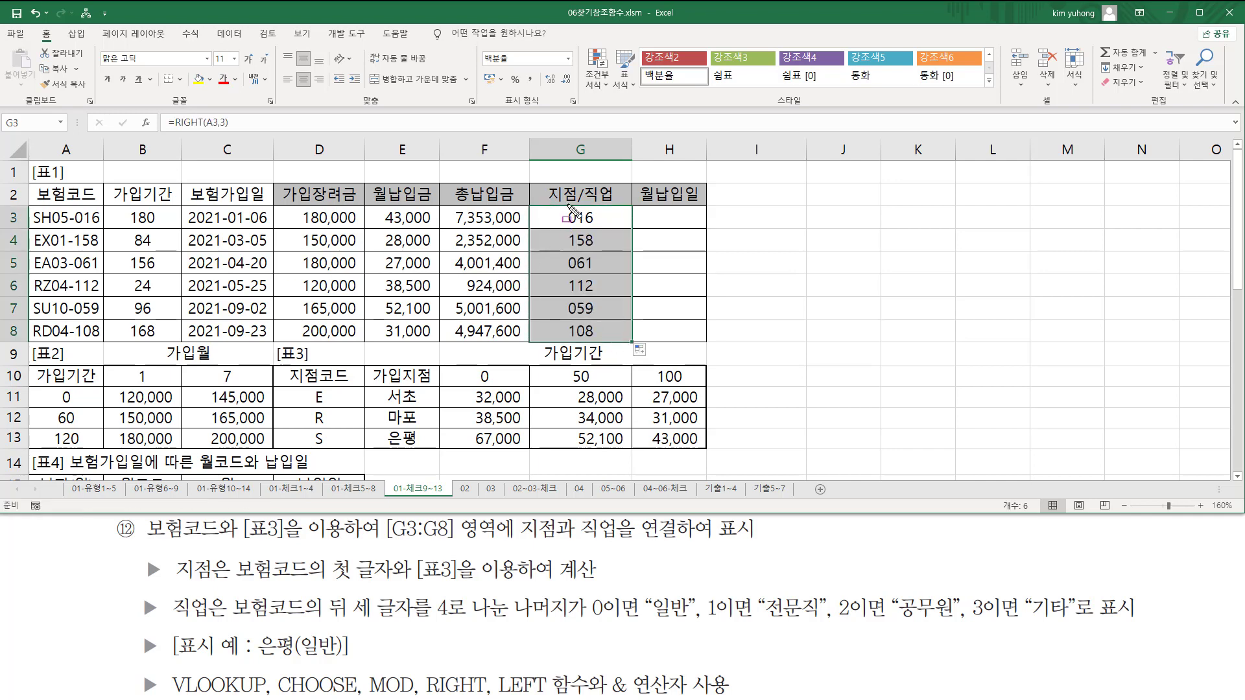
- Wrap the RIGHT formula in G3 in MOD with divisor 4, giving =MOD(RIGHT(A3,3),4)
{"action": "left_click_drag", "start_coordinate": [565, 205], "coordinate": [598, 338]}
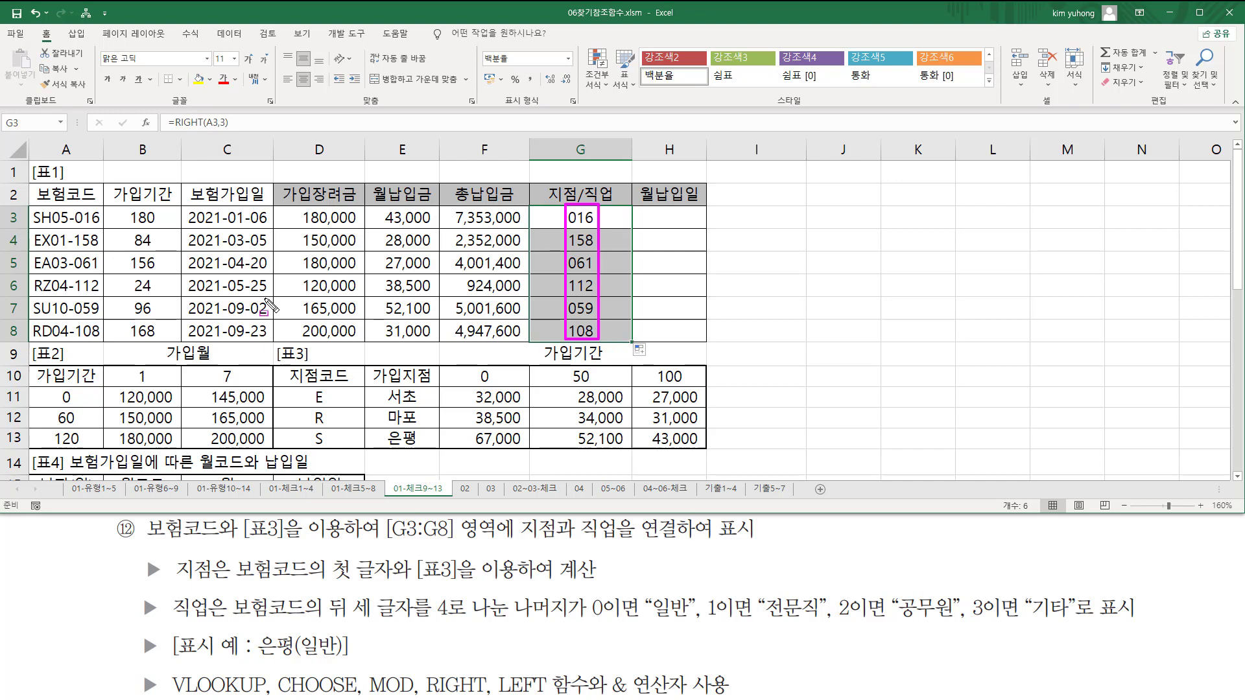
{"action": "left_click_drag", "start_coordinate": [73, 204], "coordinate": [107, 344]}
{"action": "mouse_move", "coordinate": [232, 618]}
{"action": "left_mouse_down"}
{"action": "mouse_move", "coordinate": [412, 617]}
{"action": "mouse_move", "coordinate": [411, 592]}
{"action": "mouse_move", "coordinate": [568, 623]}
{"action": "left_mouse_up"}
{"action": "left_click_drag", "start_coordinate": [370, 670], "coordinate": [412, 693]}
{"action": "key", "text": "Escape"}
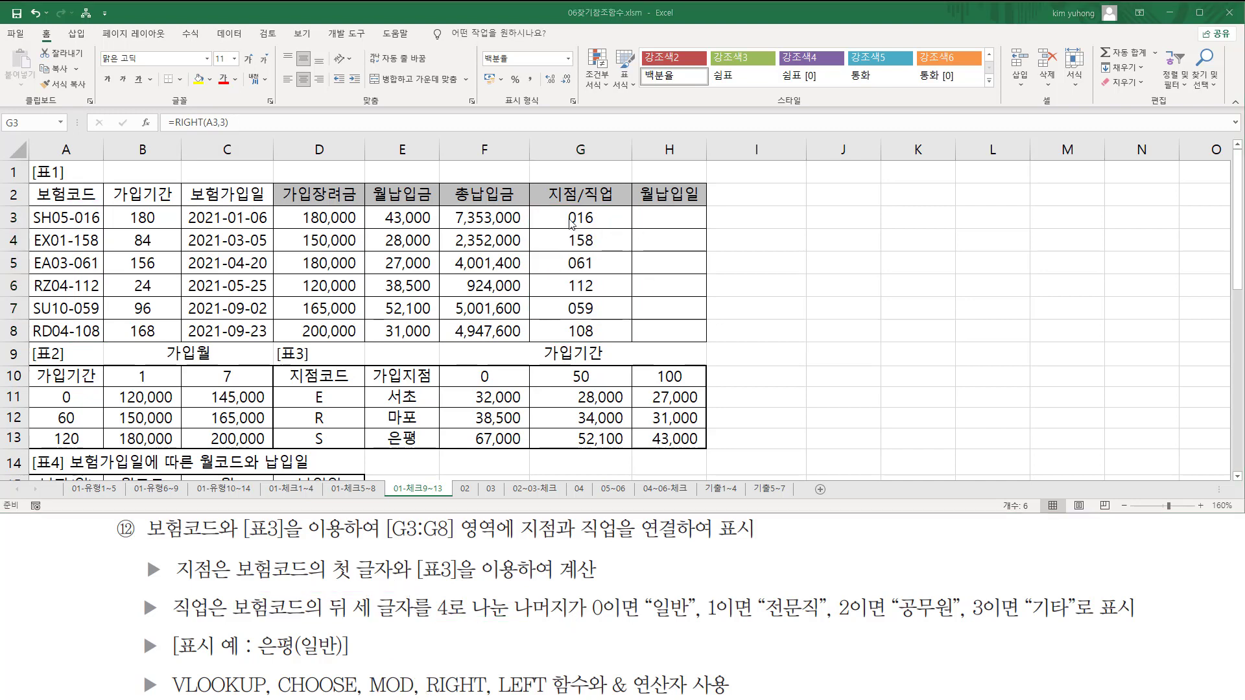
{"action": "double_click", "coordinate": [550, 217]}
{"action": "left_click", "coordinate": [548, 217]}
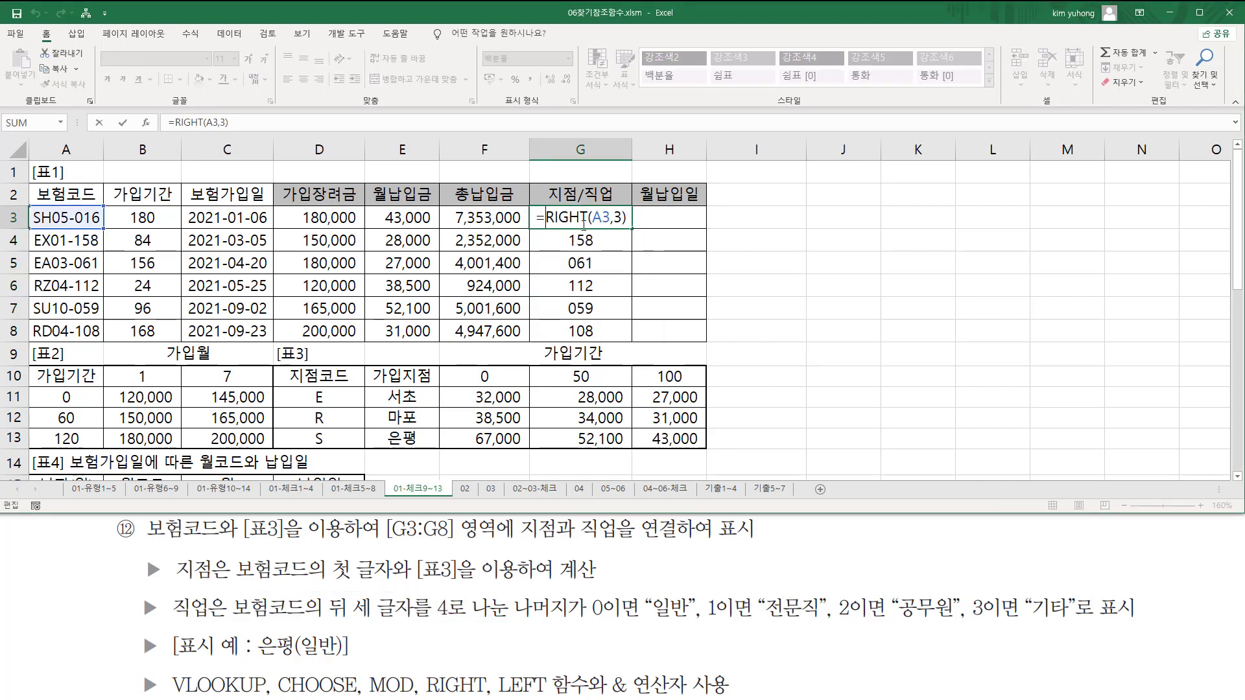
{"action": "type", "text": "mod"}
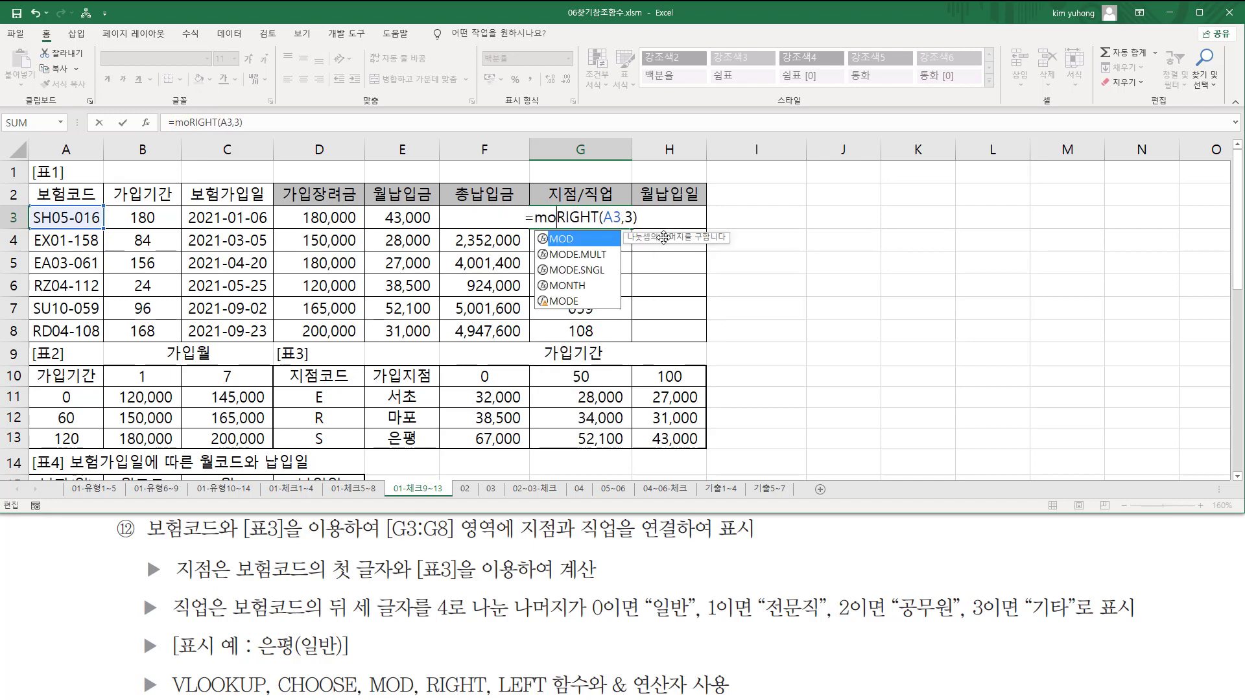
{"action": "type", "text": "("}
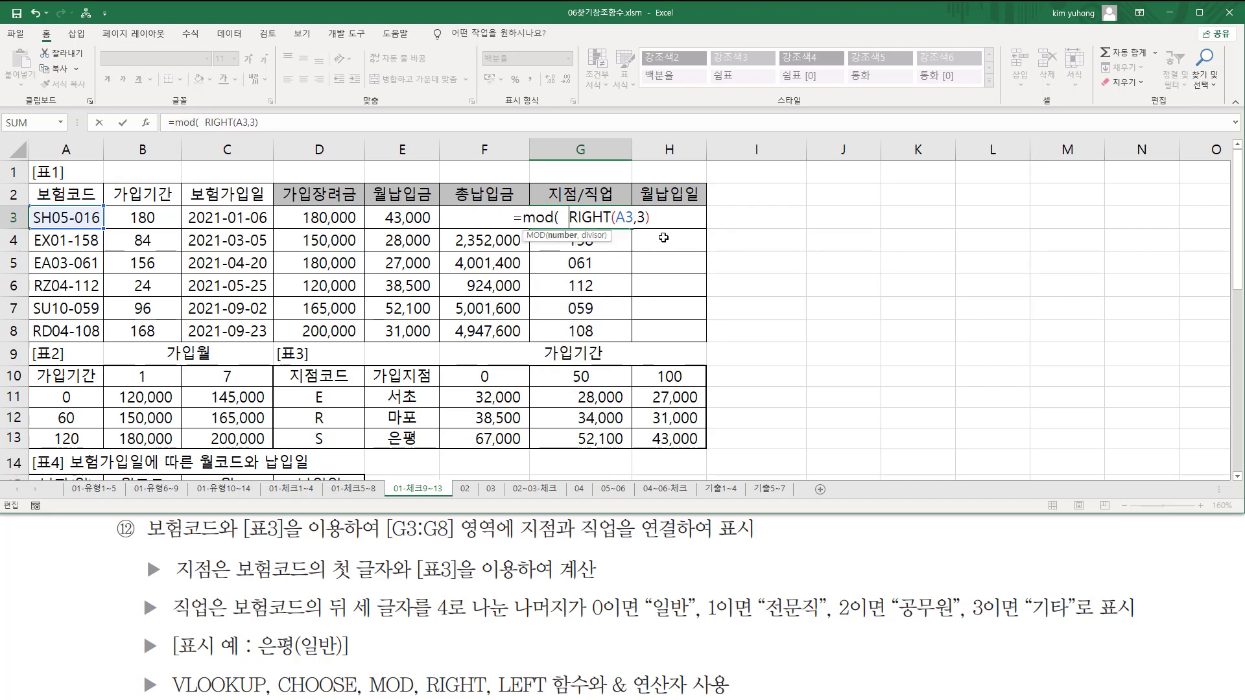
{"action": "key", "text": "shift+End"}
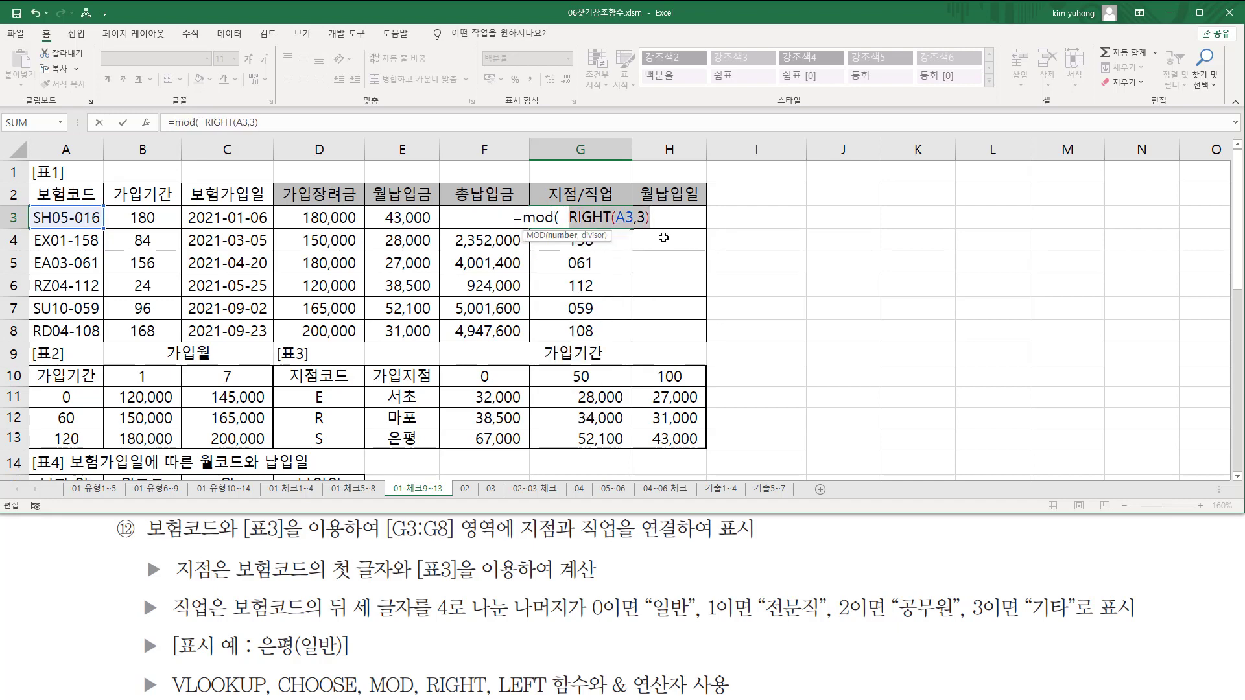
{"action": "key", "text": "End"}
{"action": "type", "text": ","}
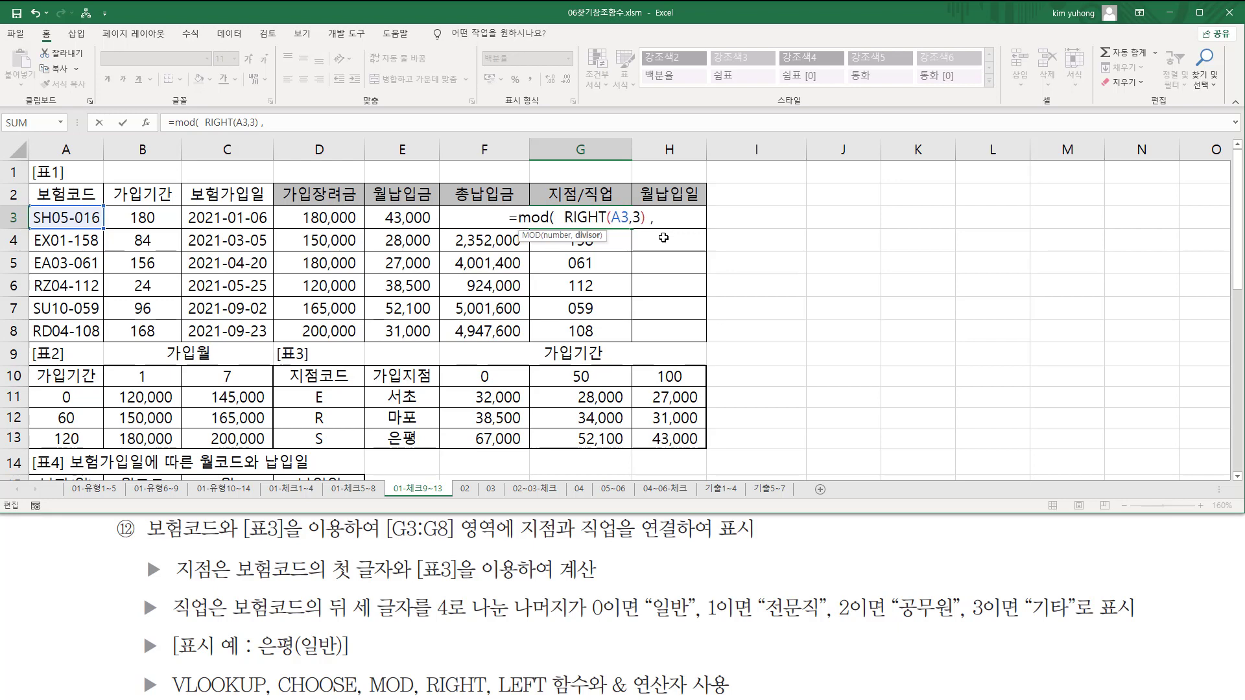
{"action": "type", "text": " 4"}
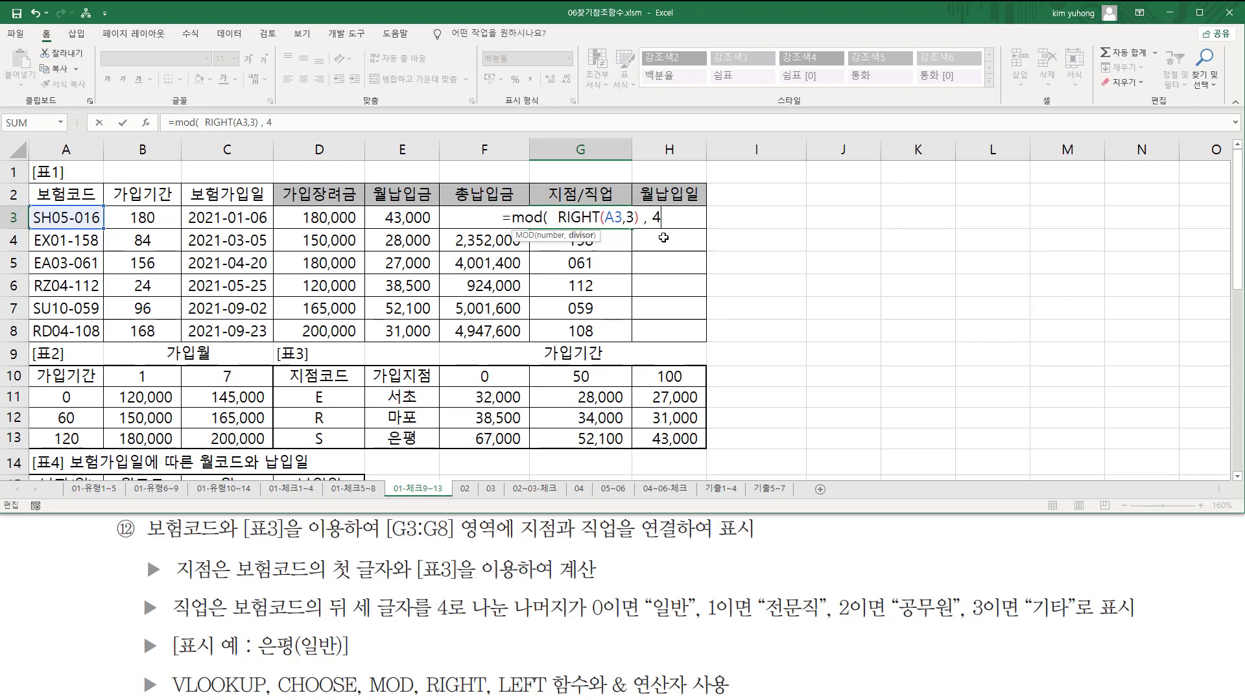
{"action": "type", "text": " )"}
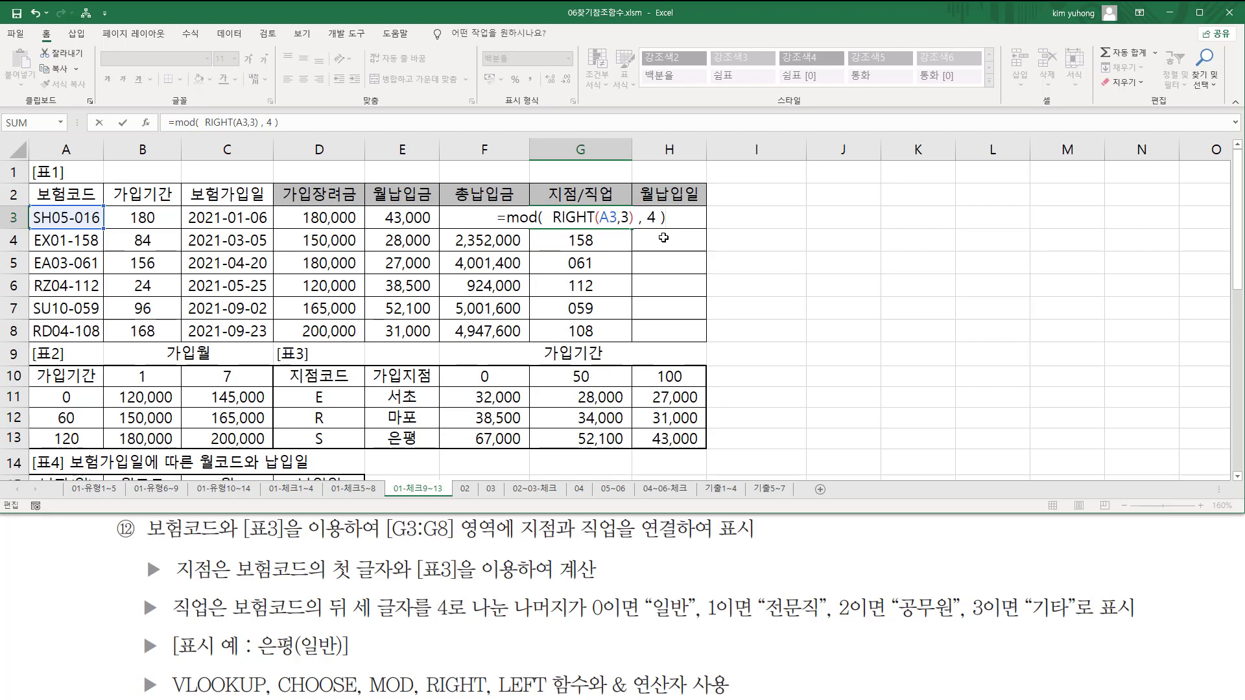
{"action": "key", "text": "Return"}
- Fill the MOD formula from G3 through G8 and set the range's number format to 일반
{"action": "left_click", "coordinate": [608, 218]}
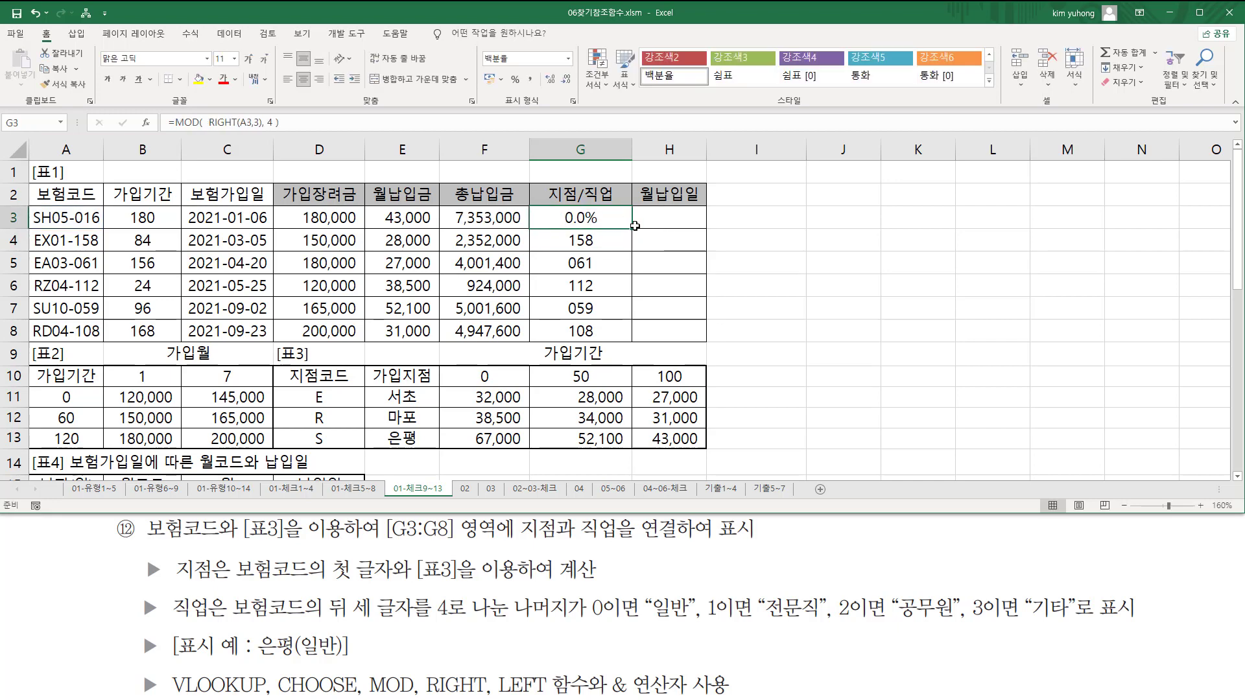
{"action": "left_click_drag", "start_coordinate": [632, 228], "coordinate": [633, 229]}
{"action": "left_click_drag", "start_coordinate": [614, 340], "coordinate": [614, 340]}
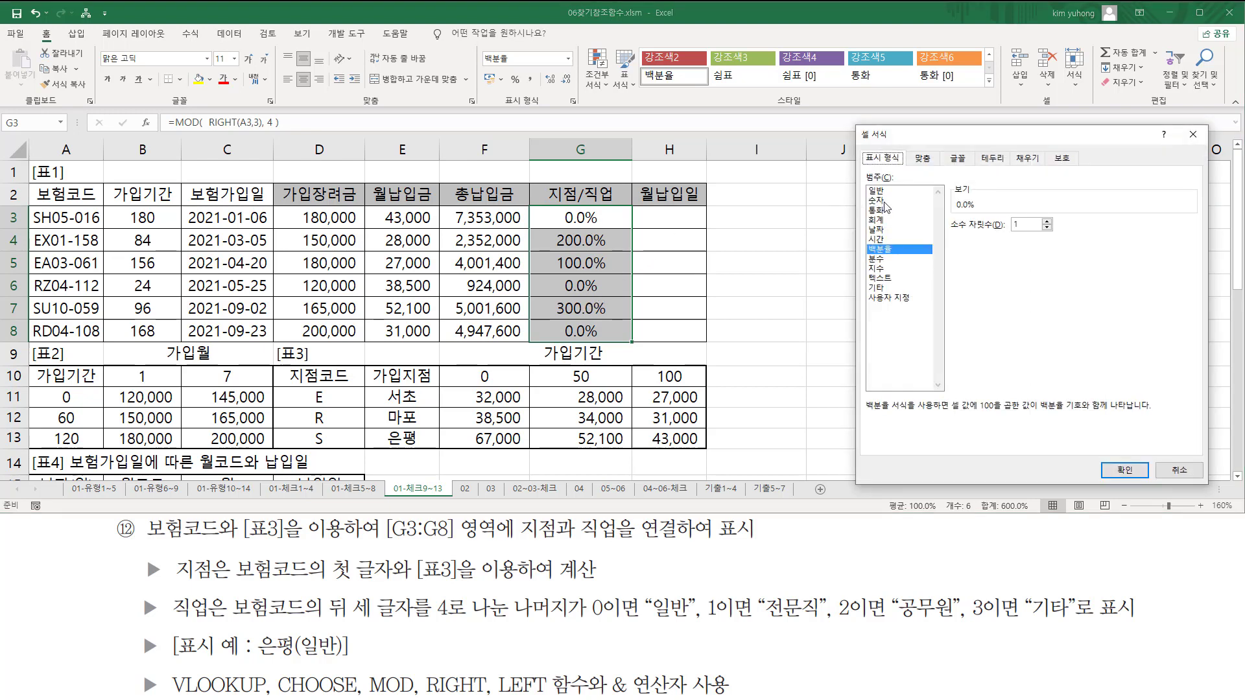
{"action": "left_click", "coordinate": [882, 190]}
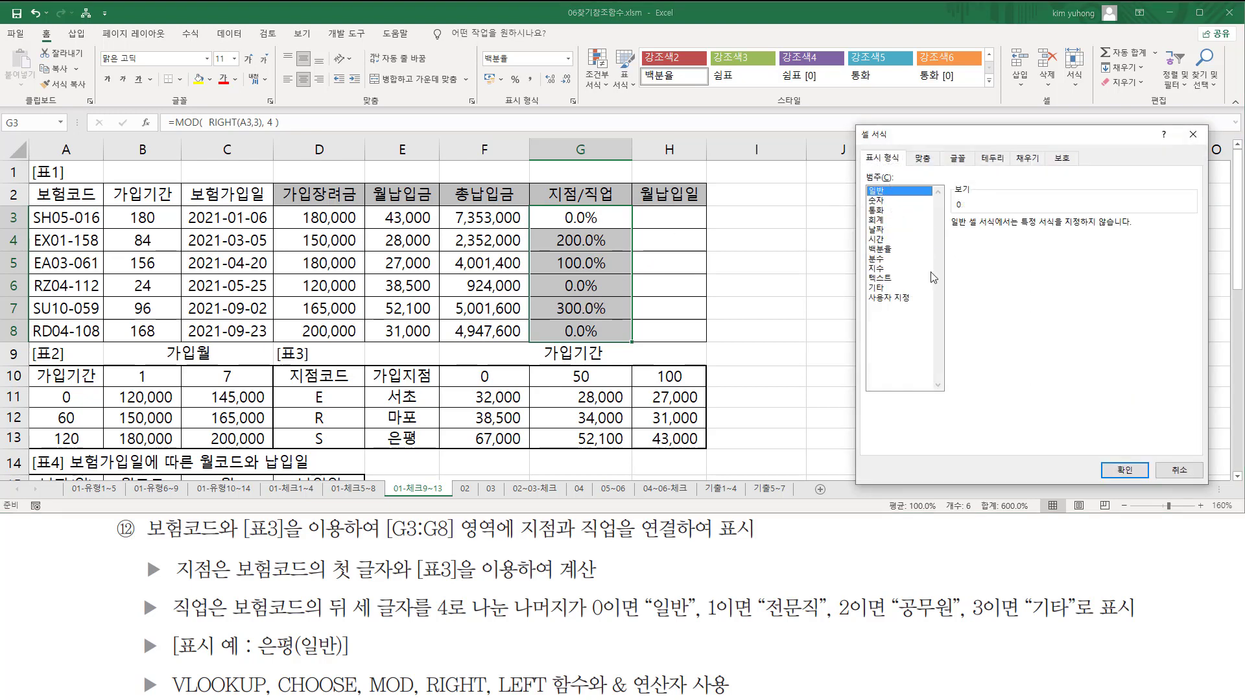
{"action": "left_click", "coordinate": [1124, 471]}
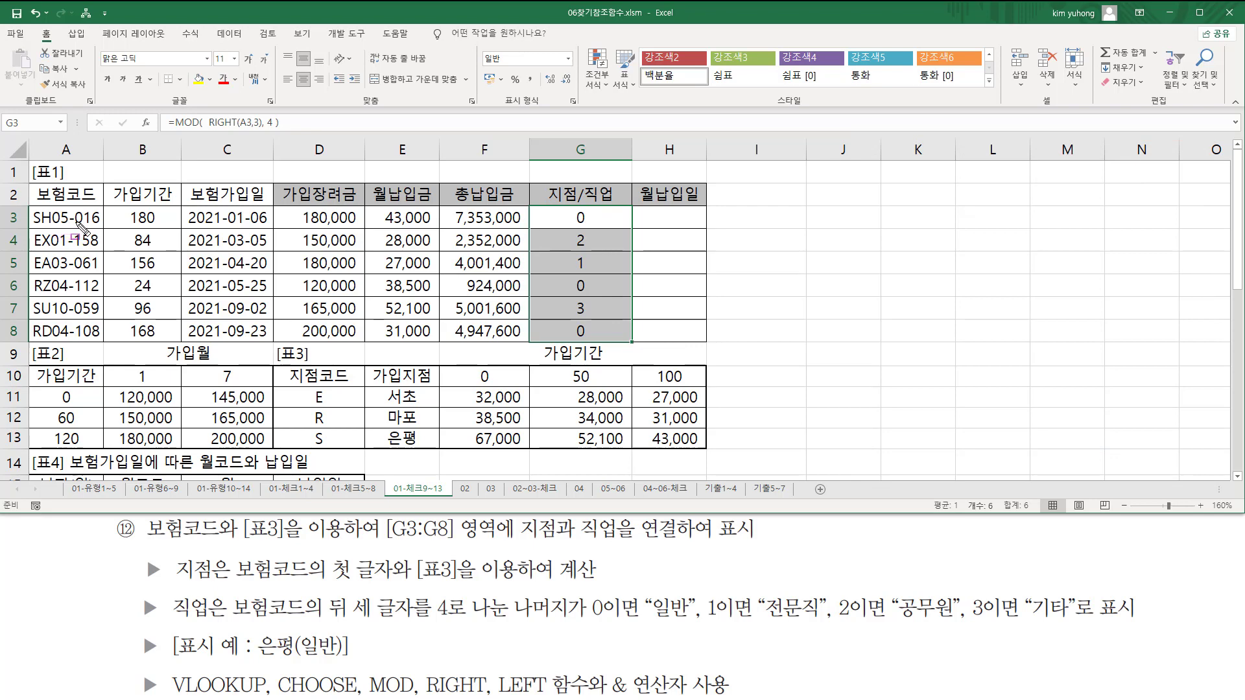
- Compare the last three digits of each 보험코드 with its remainder in column G and the job names assigned to remainders 0 to 3
{"action": "left_click_drag", "start_coordinate": [70, 225], "coordinate": [100, 226]}
{"action": "left_click_drag", "start_coordinate": [574, 225], "coordinate": [595, 225]}
{"action": "left_click_drag", "start_coordinate": [72, 247], "coordinate": [99, 247]}
{"action": "left_click_drag", "start_coordinate": [571, 249], "coordinate": [589, 250]}
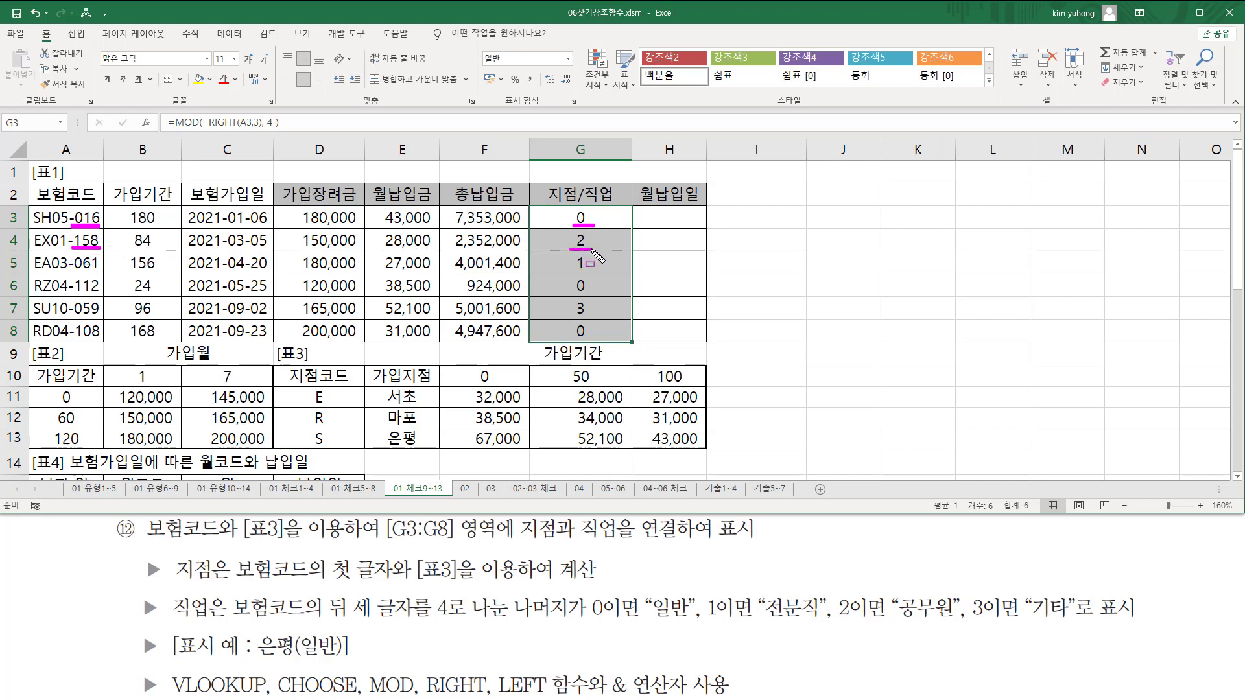
{"action": "left_click_drag", "start_coordinate": [73, 271], "coordinate": [100, 274]}
{"action": "left_click_drag", "start_coordinate": [575, 268], "coordinate": [589, 269]}
{"action": "left_click_drag", "start_coordinate": [73, 297], "coordinate": [100, 296]}
{"action": "left_click_drag", "start_coordinate": [574, 294], "coordinate": [590, 295]}
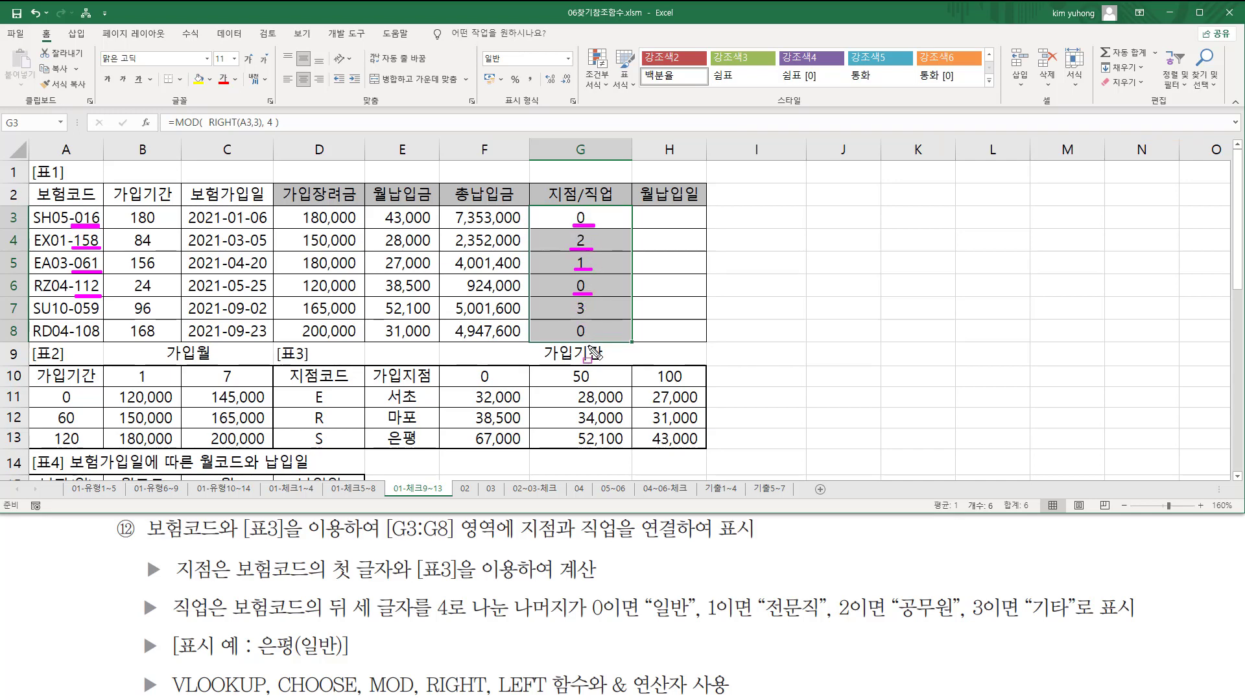
{"action": "key", "text": "Escape"}
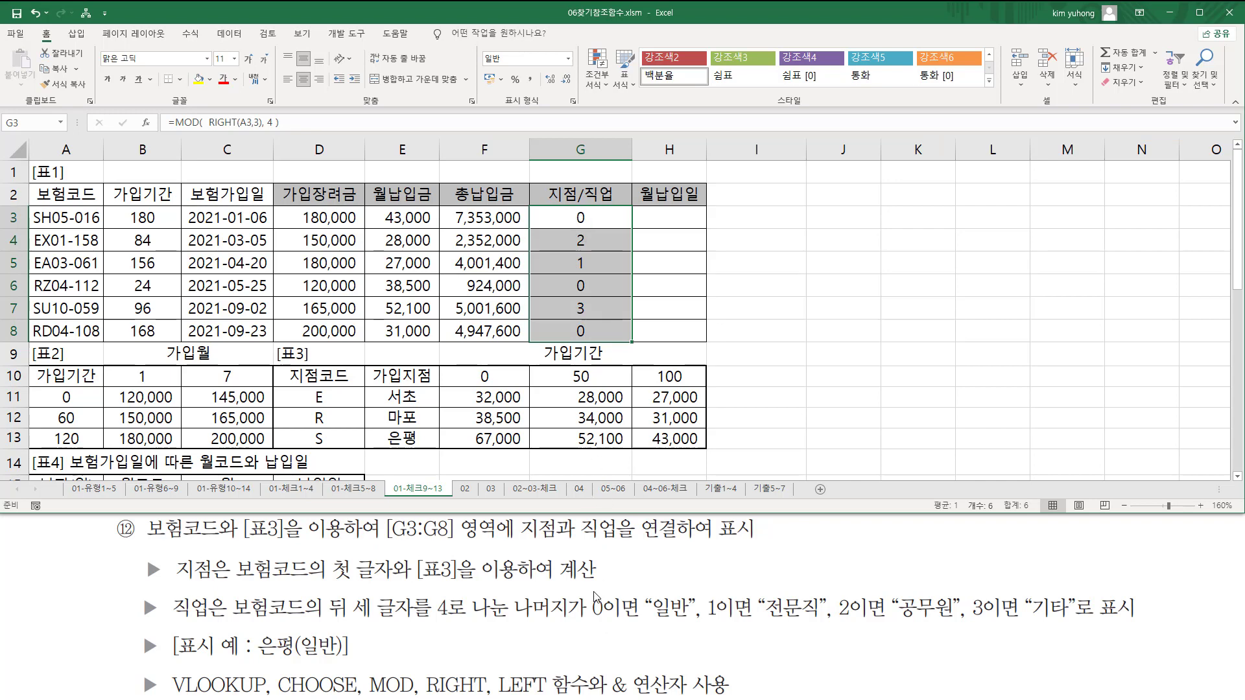
{"action": "mouse_move", "coordinate": [590, 591]}
{"action": "left_mouse_down"}
{"action": "mouse_move", "coordinate": [700, 632]}
{"action": "mouse_move", "coordinate": [1076, 632]}
{"action": "left_mouse_up"}
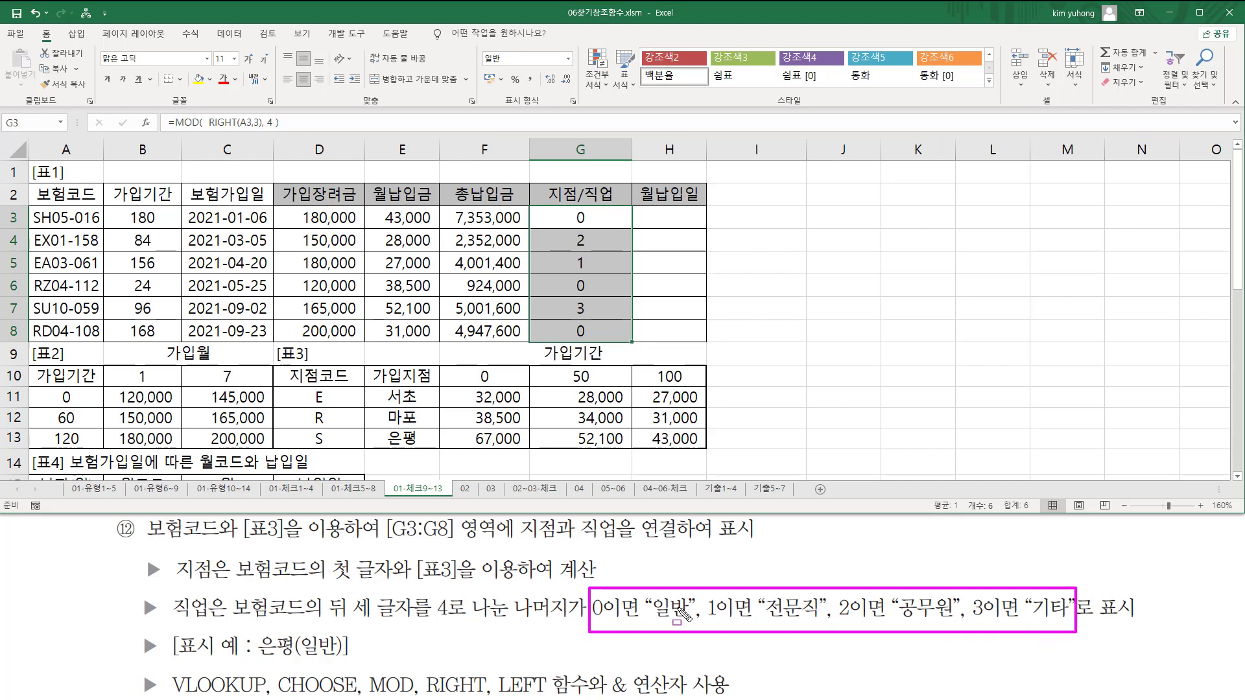
- Enter the sample syntax choose( 1 , "a", "b","c","d") as plain text in J3
{"action": "left_click_drag", "start_coordinate": [280, 696], "coordinate": [353, 695]}
{"action": "key", "text": "Escape"}
{"action": "left_click", "coordinate": [856, 220]}
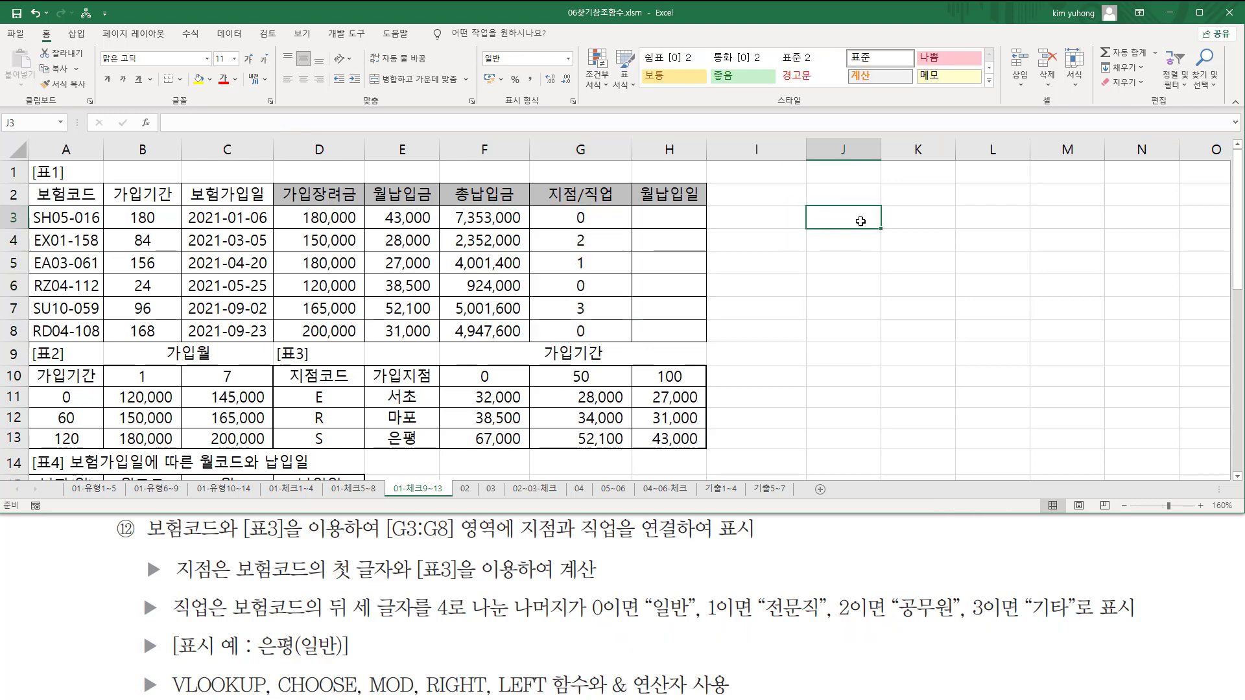
{"action": "type", "text": "choose"}
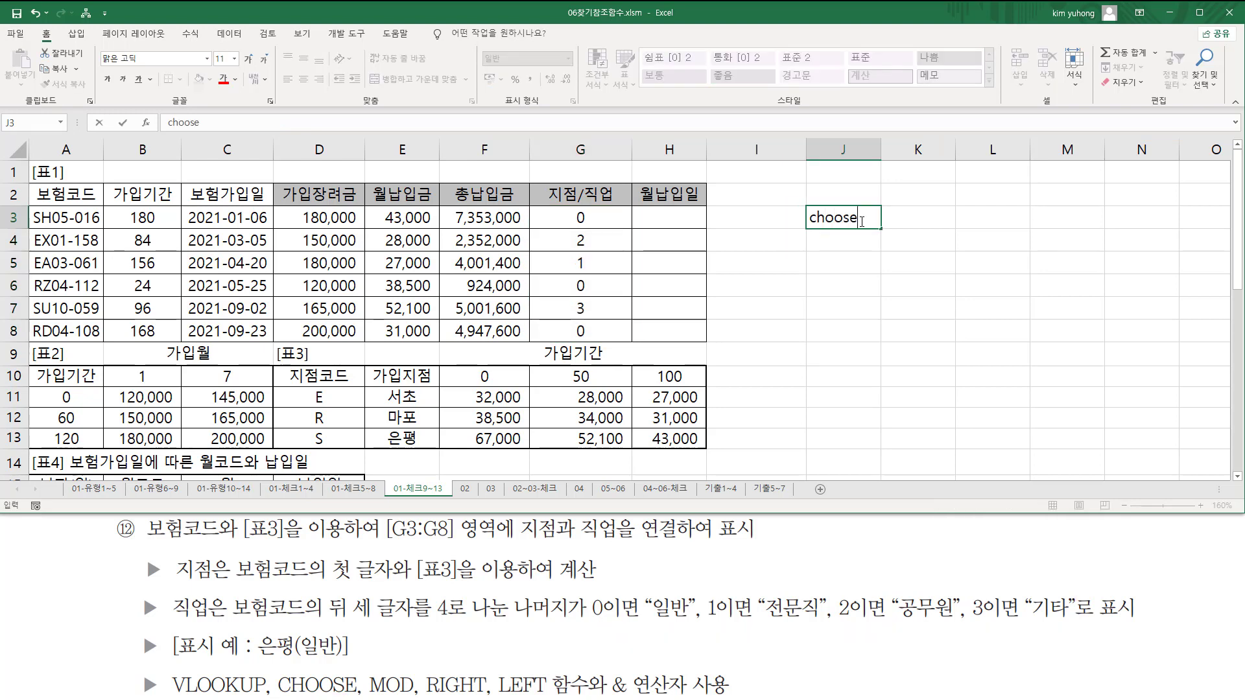
{"action": "type", "text": "( 1 , \"a\", \"b\","}
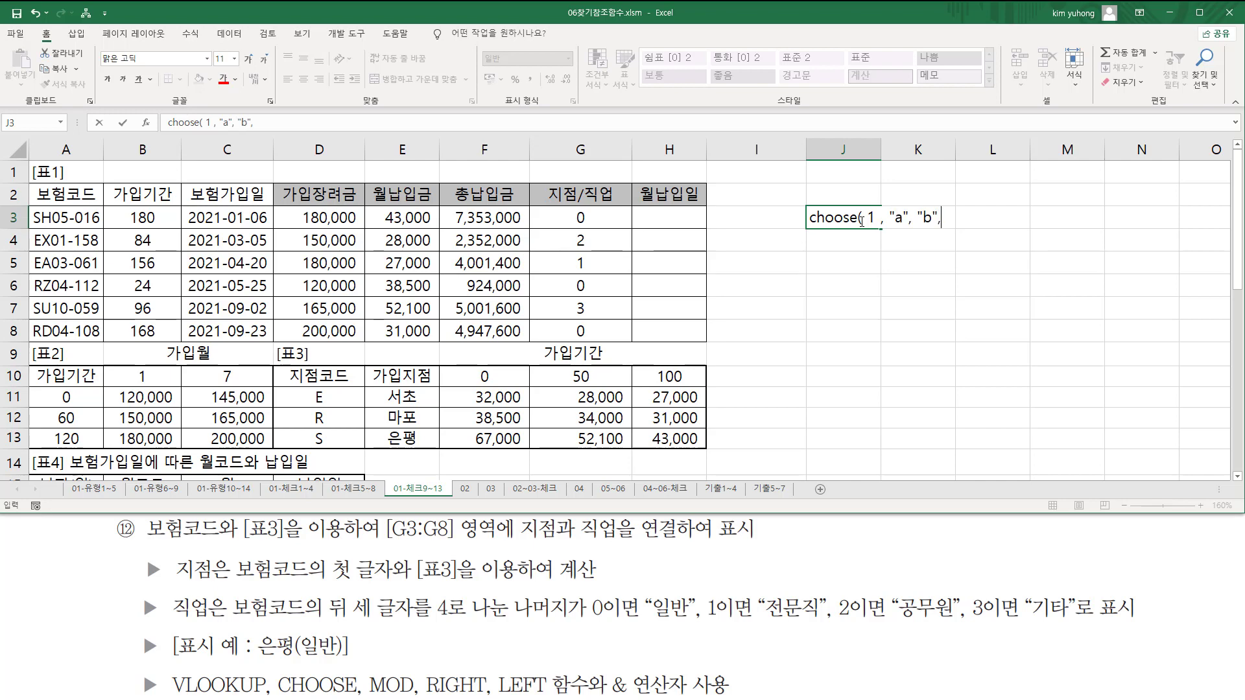
{"action": "type", "text": "\"c\",\"d"}
{"action": "key", "text": "Return"}
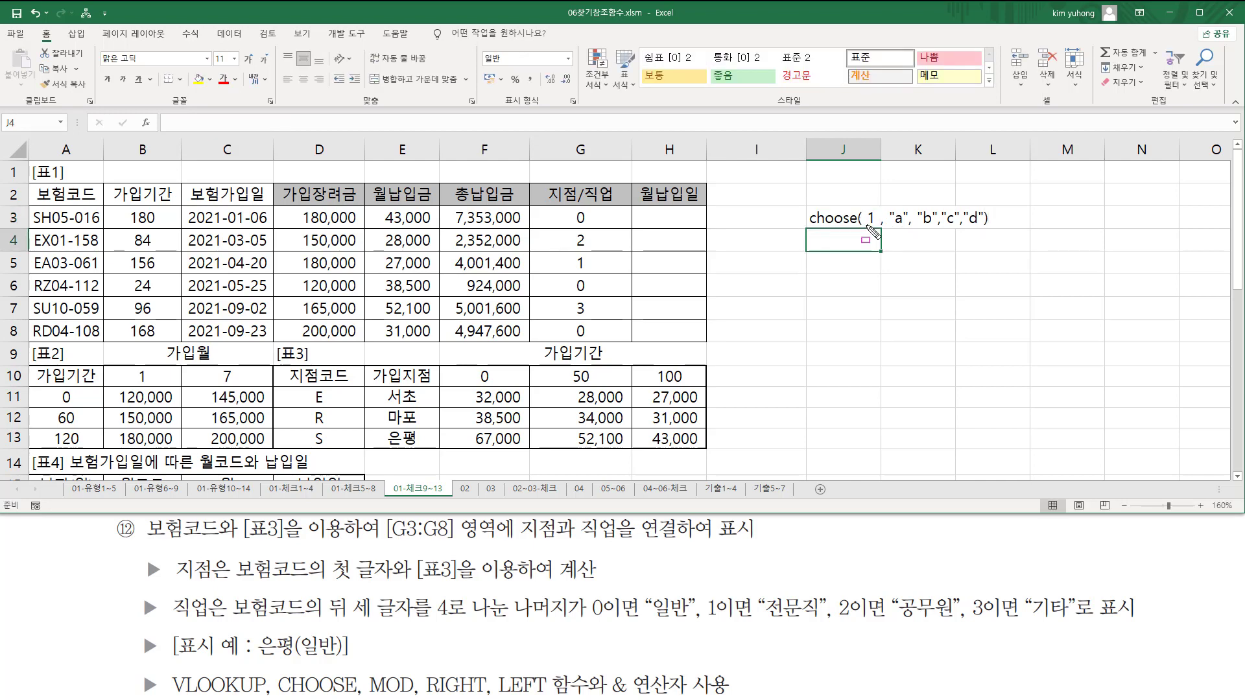
- Examine the index and value arguments in the J3 sample and match positions 1 to 4 with the four job names
{"action": "left_click_drag", "start_coordinate": [866, 226], "coordinate": [873, 225]}
{"action": "mouse_move", "coordinate": [892, 213]}
{"action": "left_mouse_down"}
{"action": "mouse_move", "coordinate": [971, 239]}
{"action": "mouse_move", "coordinate": [908, 236]}
{"action": "mouse_move", "coordinate": [895, 229]}
{"action": "mouse_move", "coordinate": [981, 228]}
{"action": "left_mouse_up"}
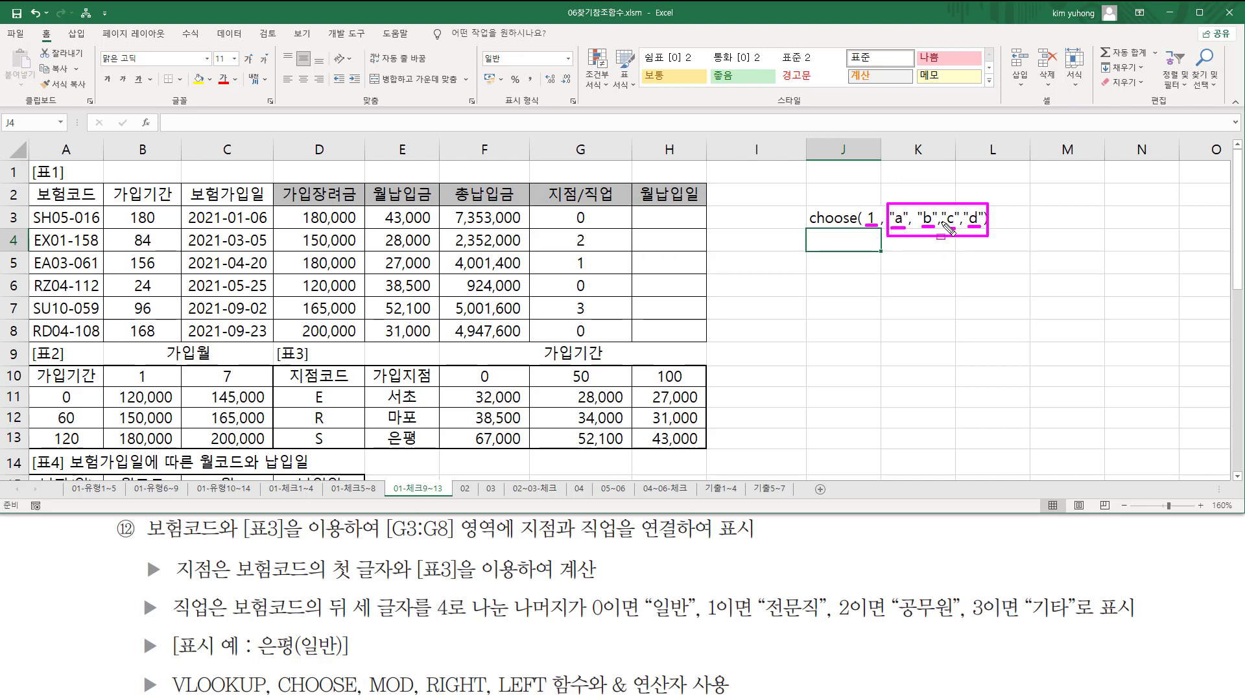
{"action": "key", "text": "Escape"}
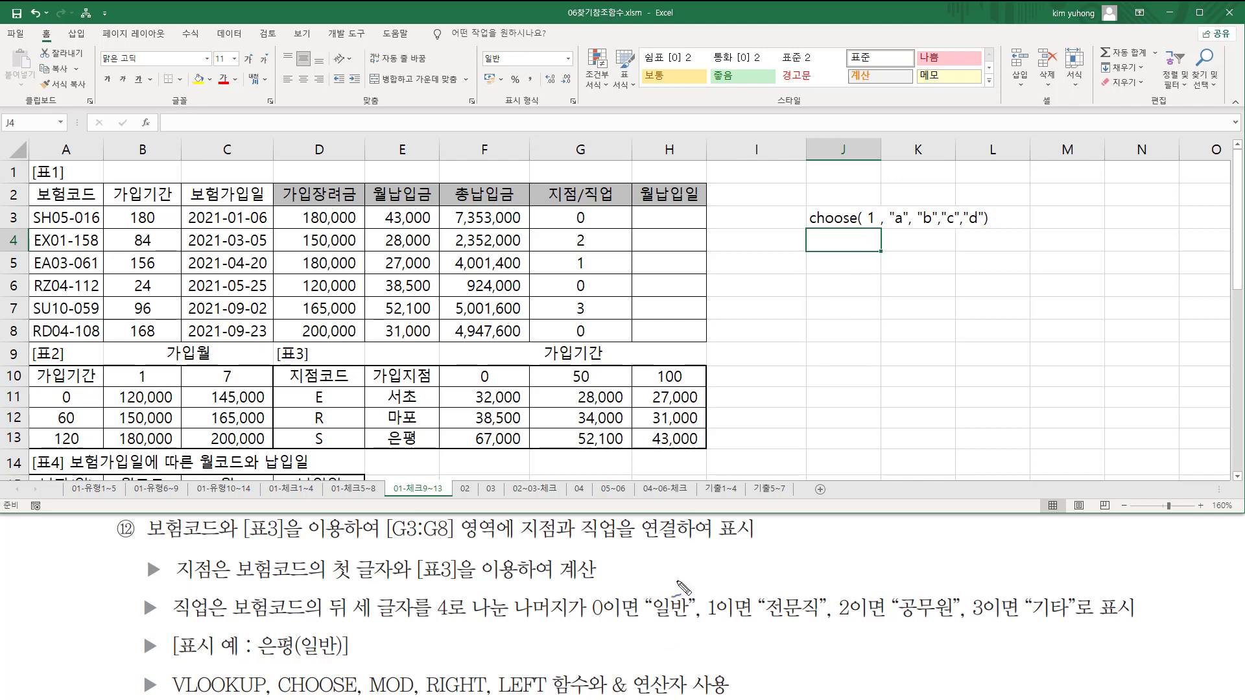
{"action": "left_click_drag", "start_coordinate": [675, 585], "coordinate": [679, 593]}
{"action": "left_click_drag", "start_coordinate": [777, 584], "coordinate": [805, 593]}
{"action": "mouse_move", "coordinate": [906, 574]}
{"action": "left_mouse_down"}
{"action": "mouse_move", "coordinate": [918, 580]}
{"action": "mouse_move", "coordinate": [907, 592]}
{"action": "left_mouse_up"}
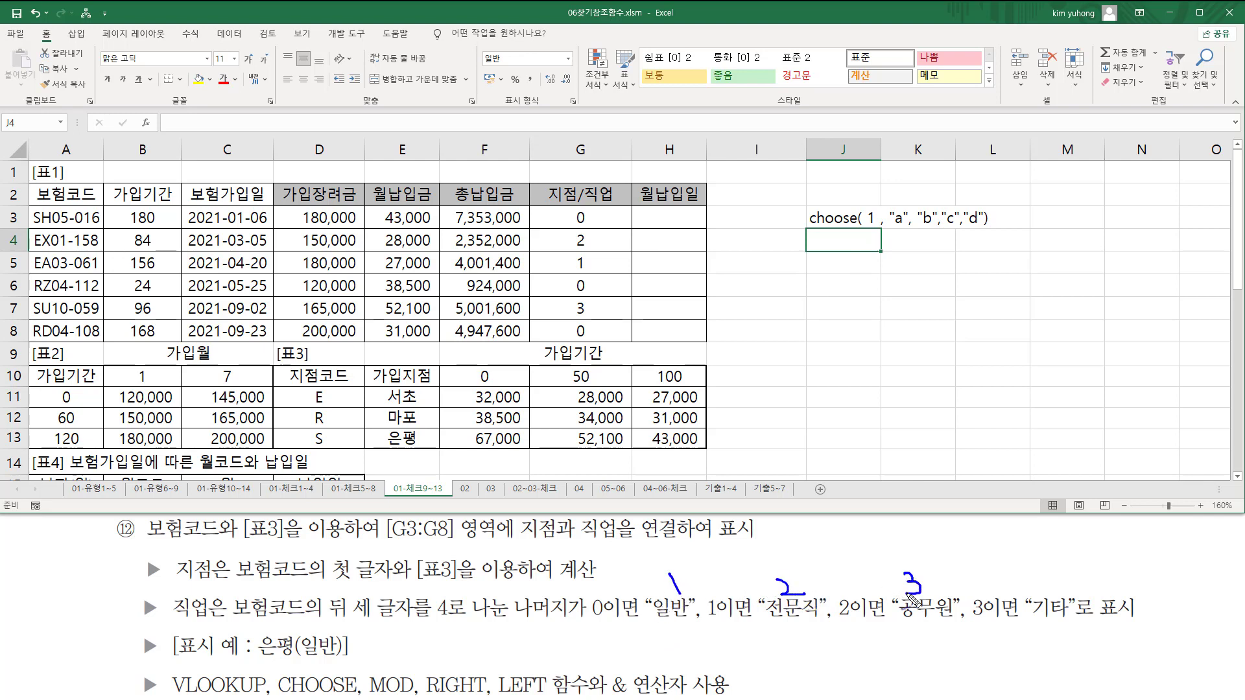
{"action": "mouse_move", "coordinate": [1038, 593]}
{"action": "left_mouse_down"}
{"action": "mouse_move", "coordinate": [1055, 584]}
{"action": "mouse_move", "coordinate": [1057, 595]}
{"action": "left_mouse_up"}
- Add +1 to the MOD formula in G3, giving =MOD(RIGHT(A3,3),4)+1, and fill it through G8
{"action": "left_click", "coordinate": [584, 218]}
{"action": "double_click", "coordinate": [592, 218]}
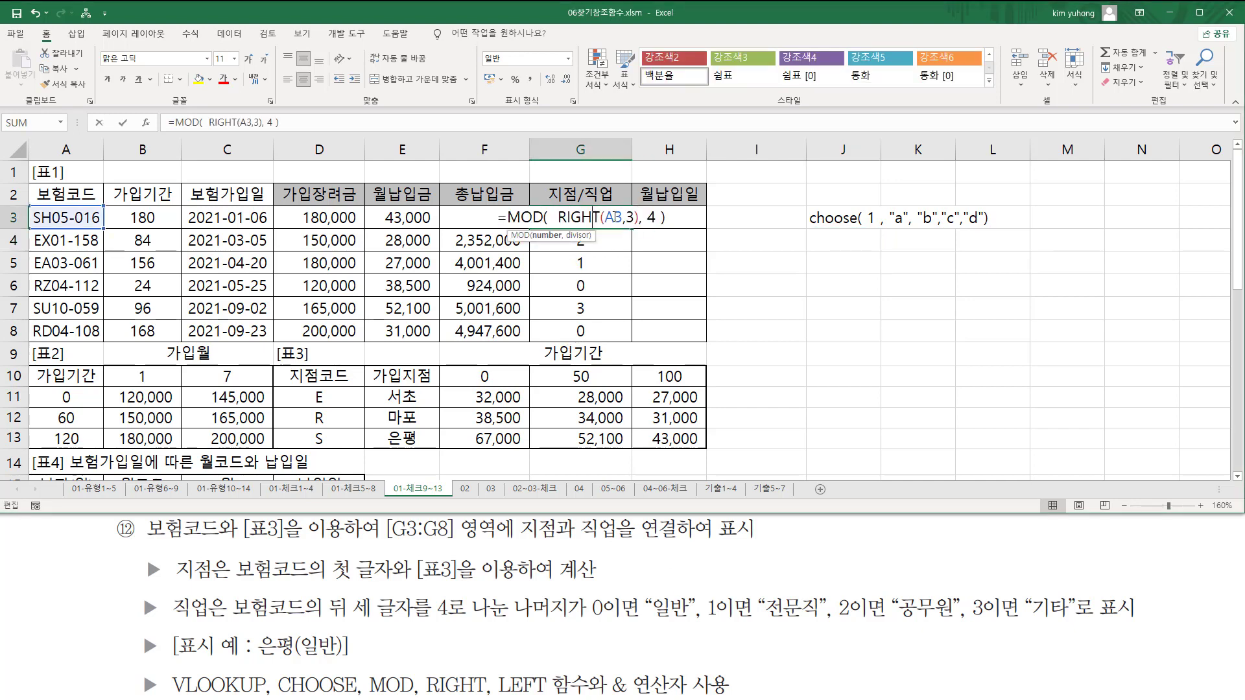
{"action": "left_click", "coordinate": [676, 218]}
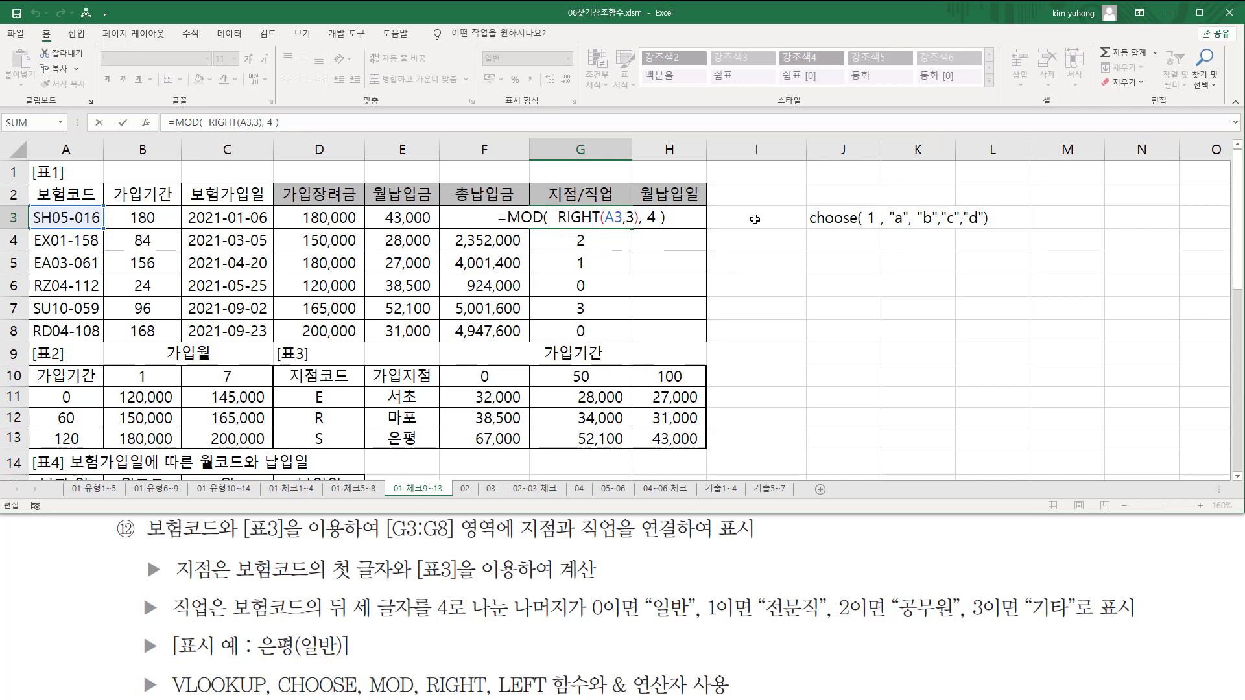
{"action": "type", "text": "+1"}
{"action": "key", "text": "Return"}
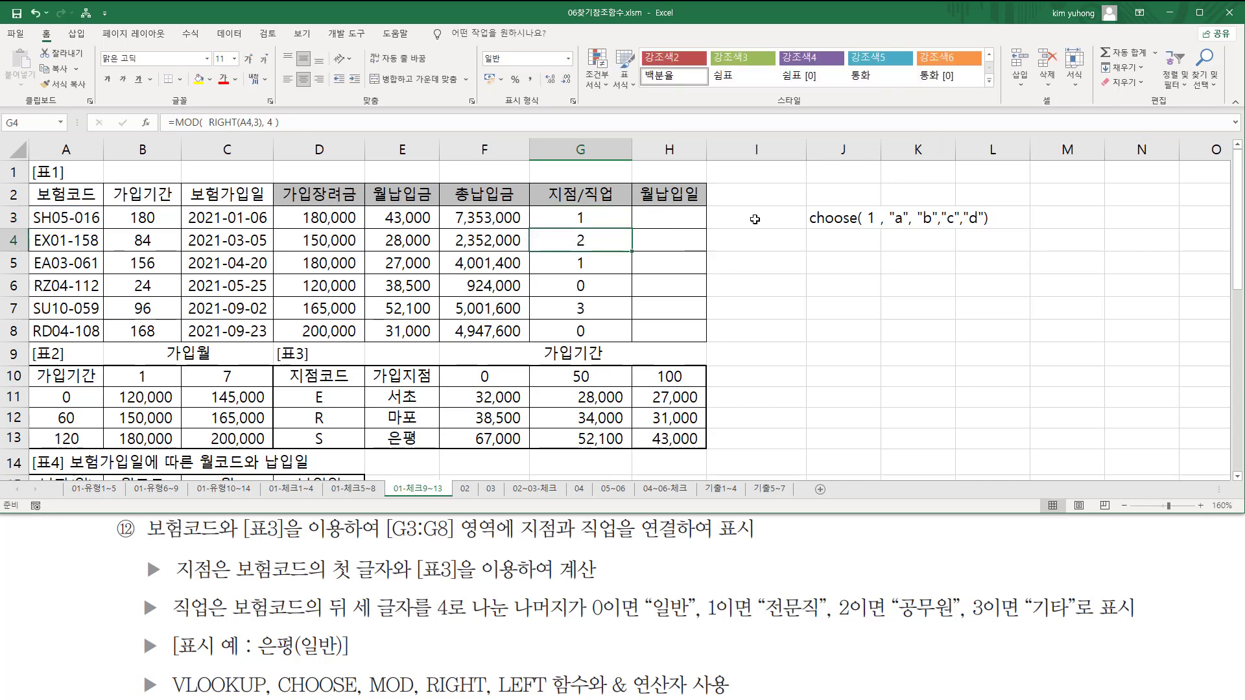
{"action": "left_click", "coordinate": [604, 220]}
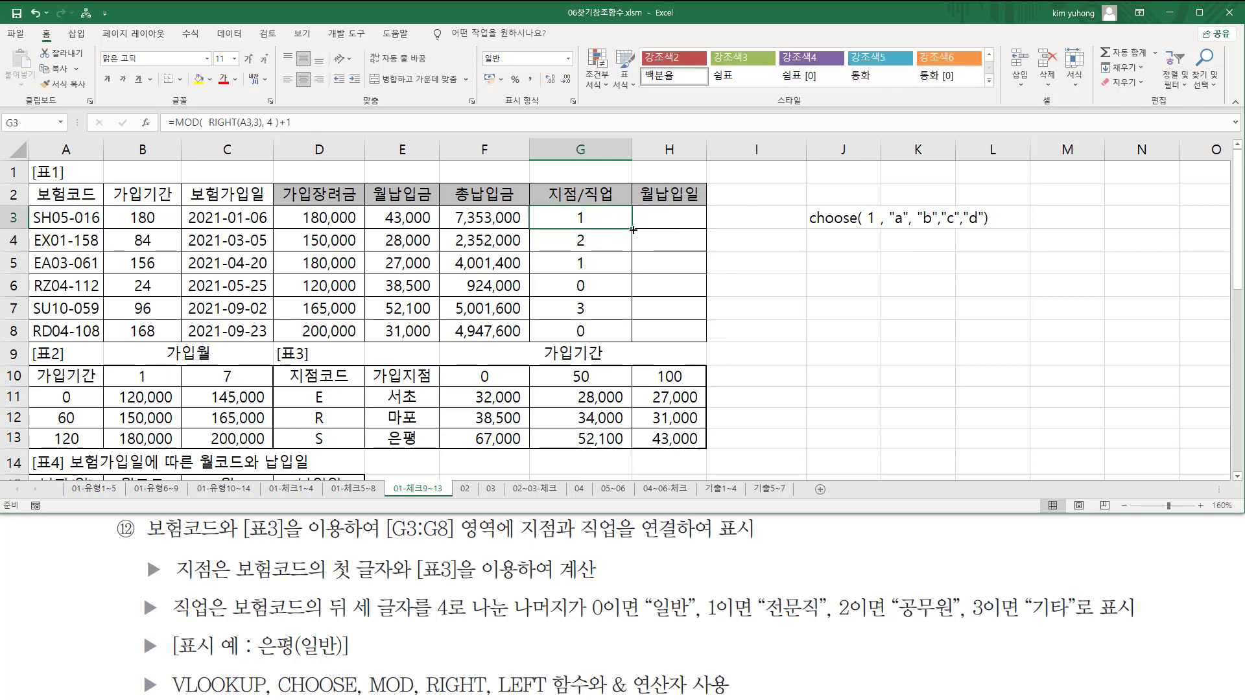
{"action": "left_click_drag", "start_coordinate": [633, 229], "coordinate": [623, 336]}
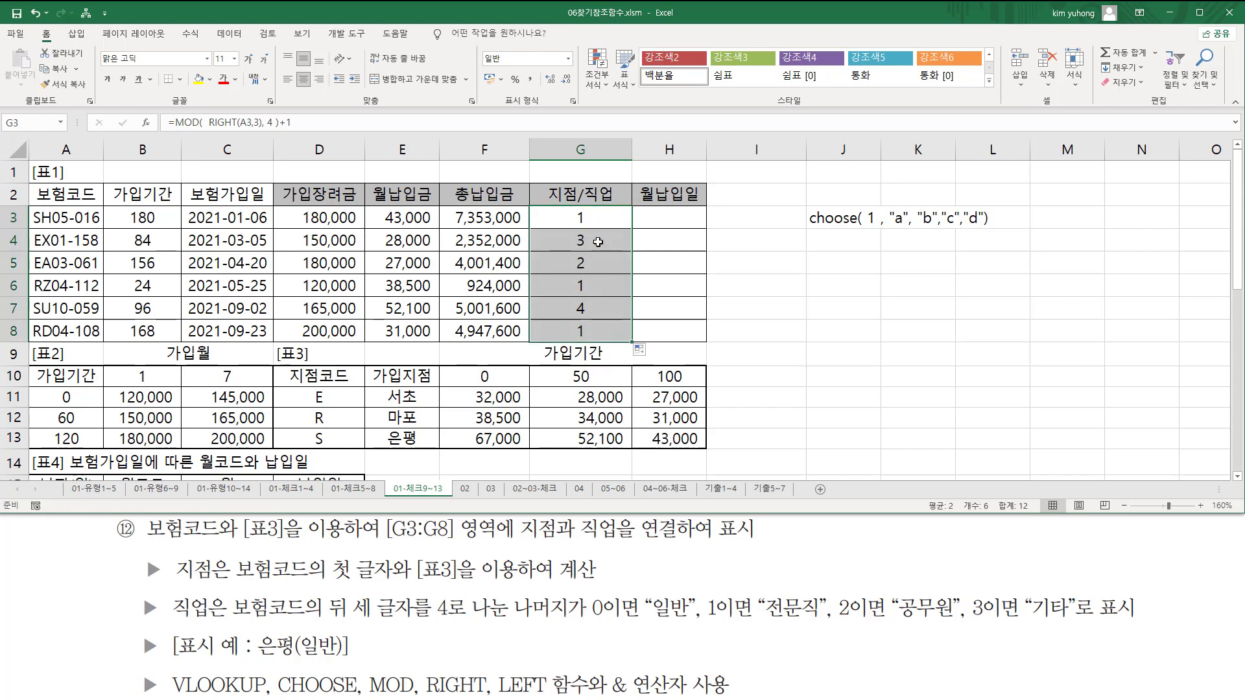
- Wrap the MOD expression in G3 in CHOOSE as its index argument, starting =CHOOSE(MOD(RIGHT(A3,3),4)+1
{"action": "double_click", "coordinate": [573, 217]}
{"action": "left_click_drag", "start_coordinate": [500, 217], "coordinate": [680, 218]}
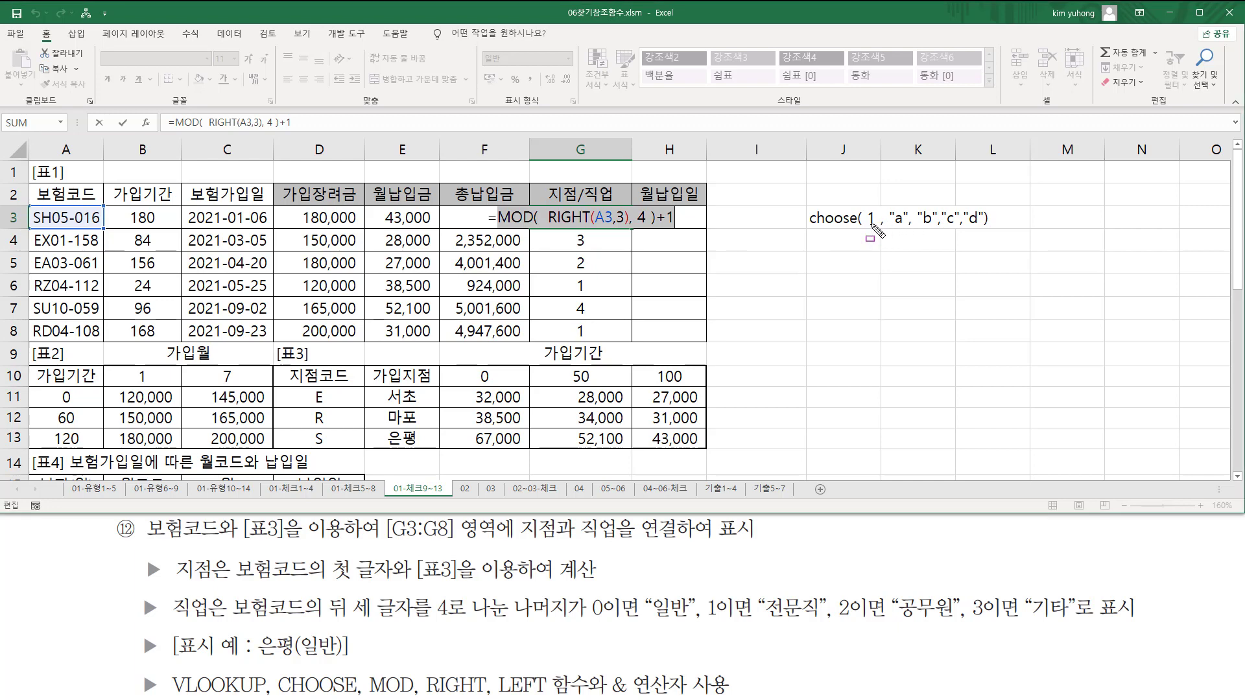
{"action": "left_click_drag", "start_coordinate": [866, 203], "coordinate": [880, 234]}
{"action": "key", "text": "Escape"}
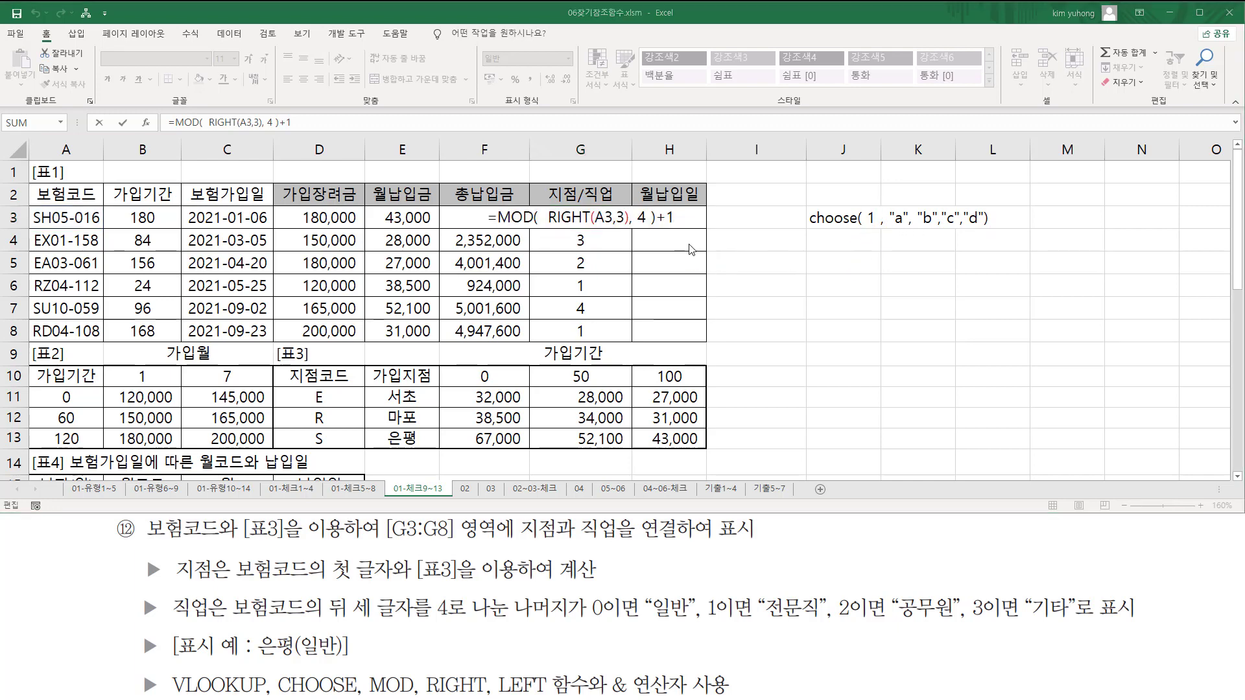
{"action": "left_click_drag", "start_coordinate": [516, 216], "coordinate": [735, 215]}
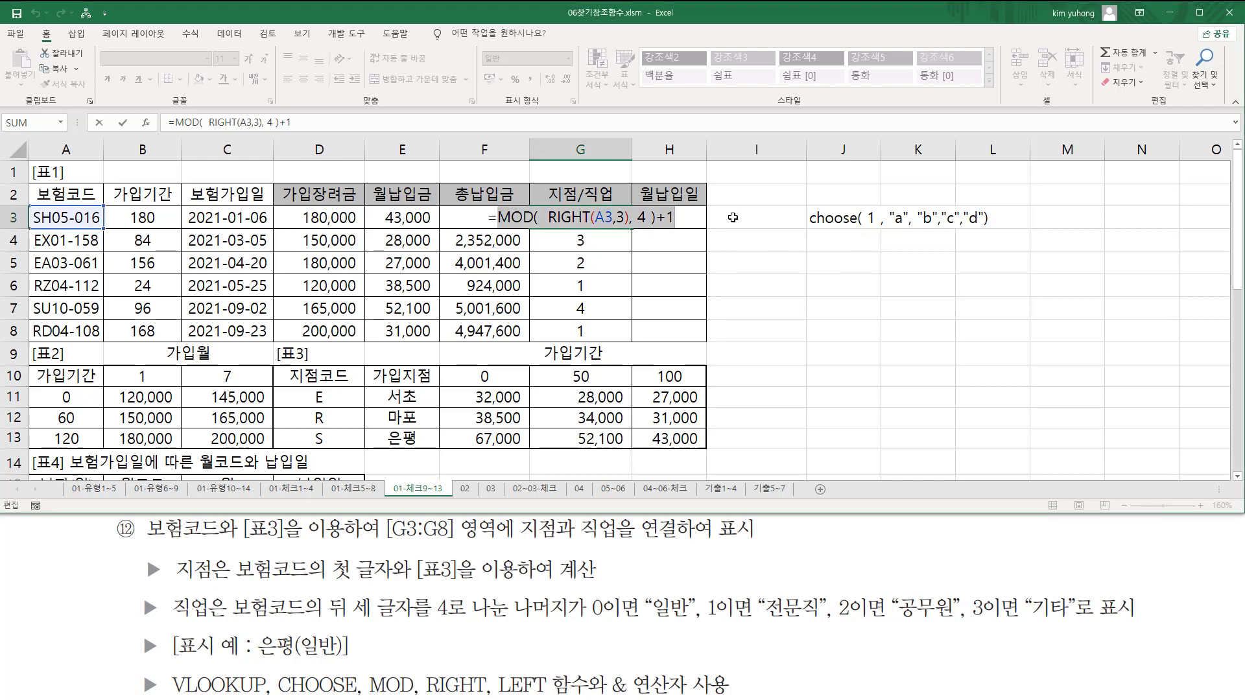
{"action": "key", "text": "ctrl+x"}
{"action": "type", "text": "choo"}
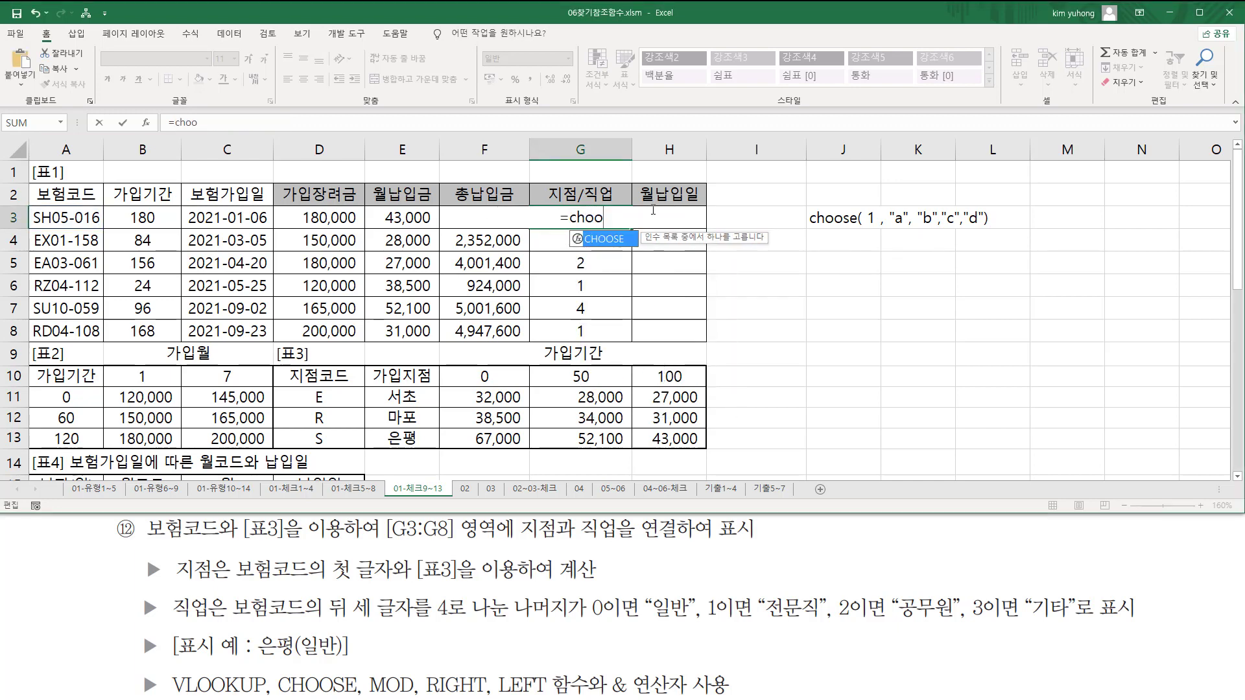
{"action": "key", "text": "Tab"}
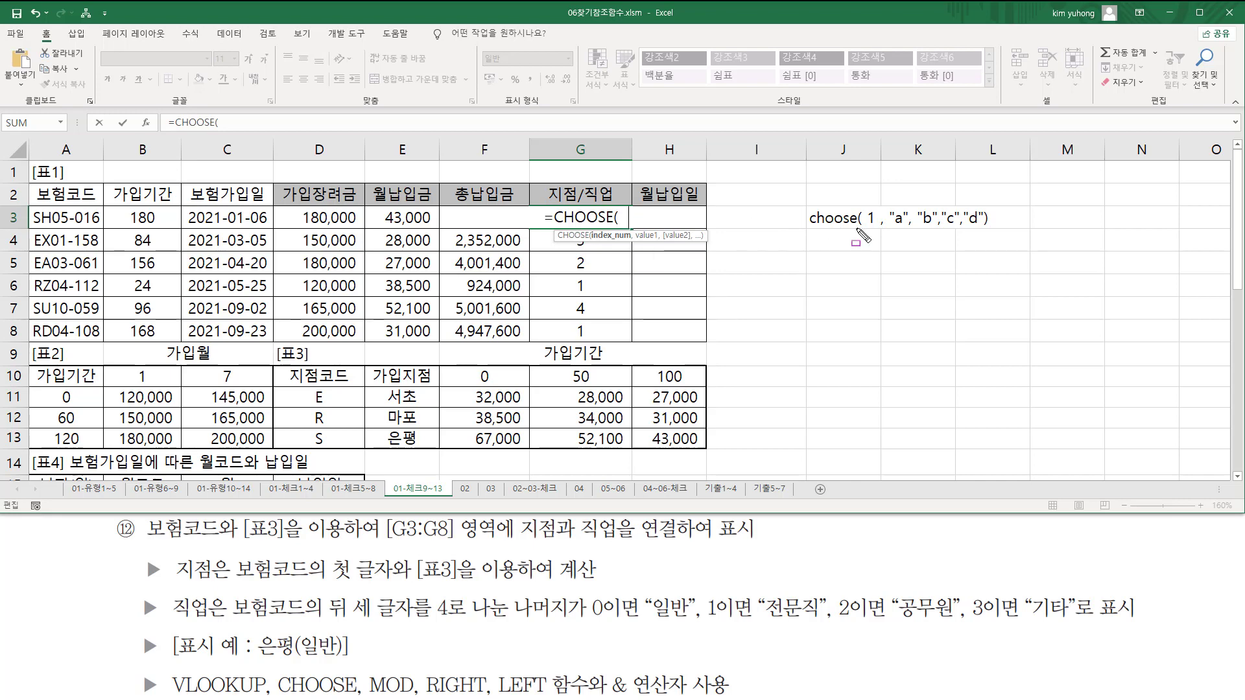
{"action": "left_click_drag", "start_coordinate": [867, 226], "coordinate": [883, 211]}
{"action": "key", "text": "Escape"}
{"action": "type", "text": "MOD(  RIGHT(A3,3), 4 )+1"}
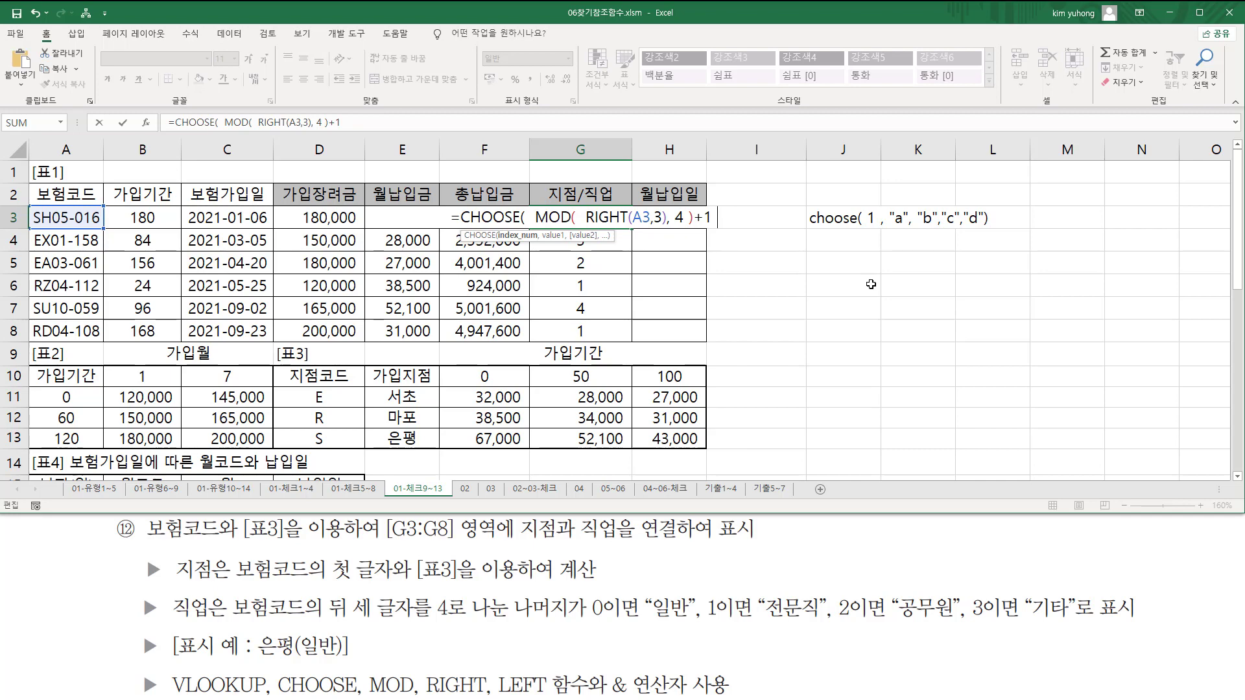
- Add "일반", "전문직", "공무원" and "기타" as the CHOOSE values in G3 and close the function
{"action": "type", "text": ","}
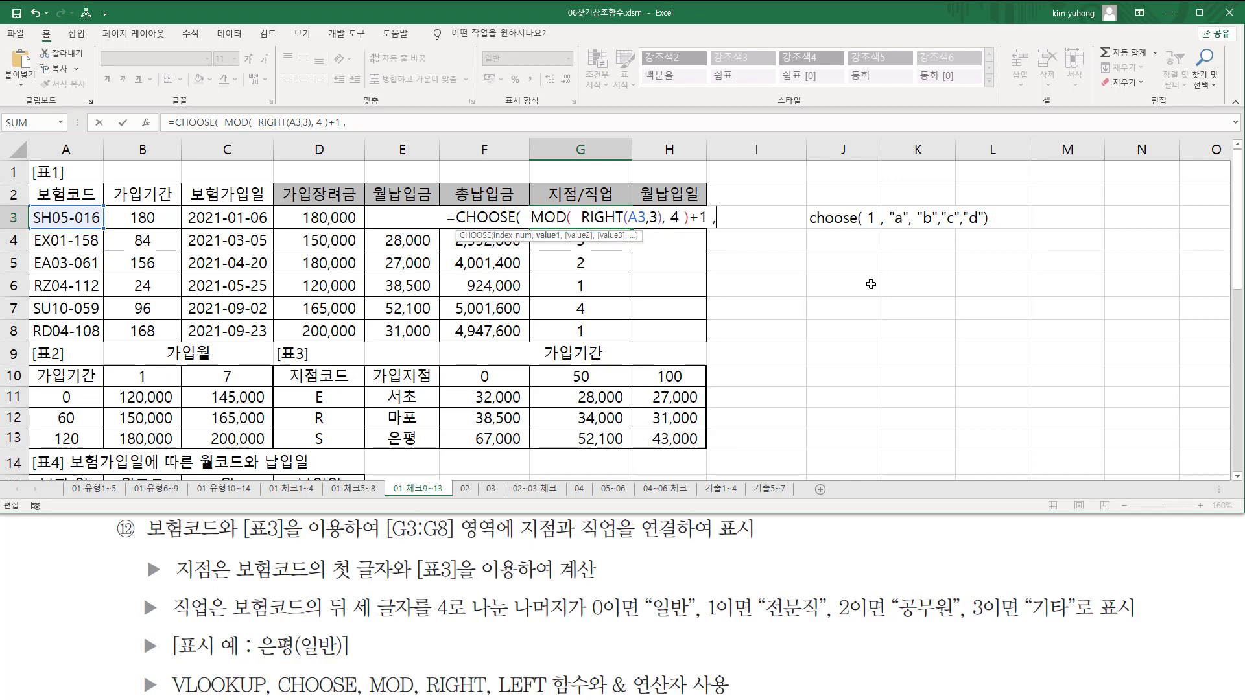
{"action": "type", "text": "\"일반\","}
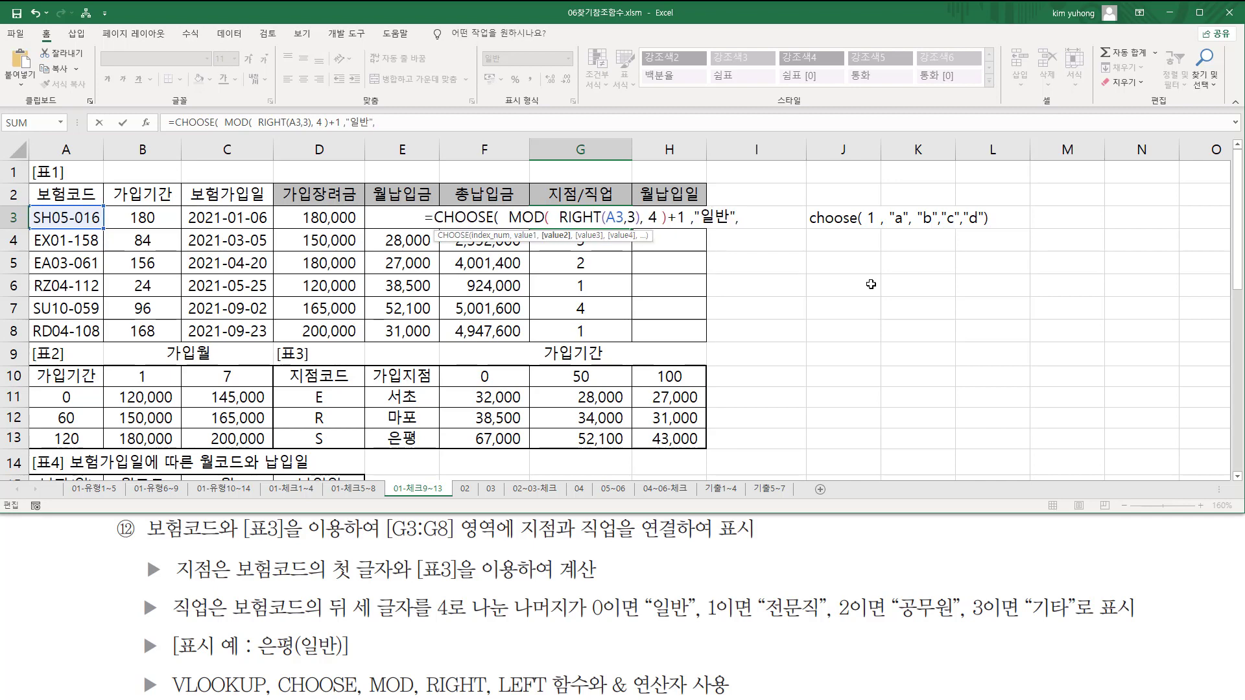
{"action": "type", "text": "\""}
{"action": "type", "text": "전문지"}
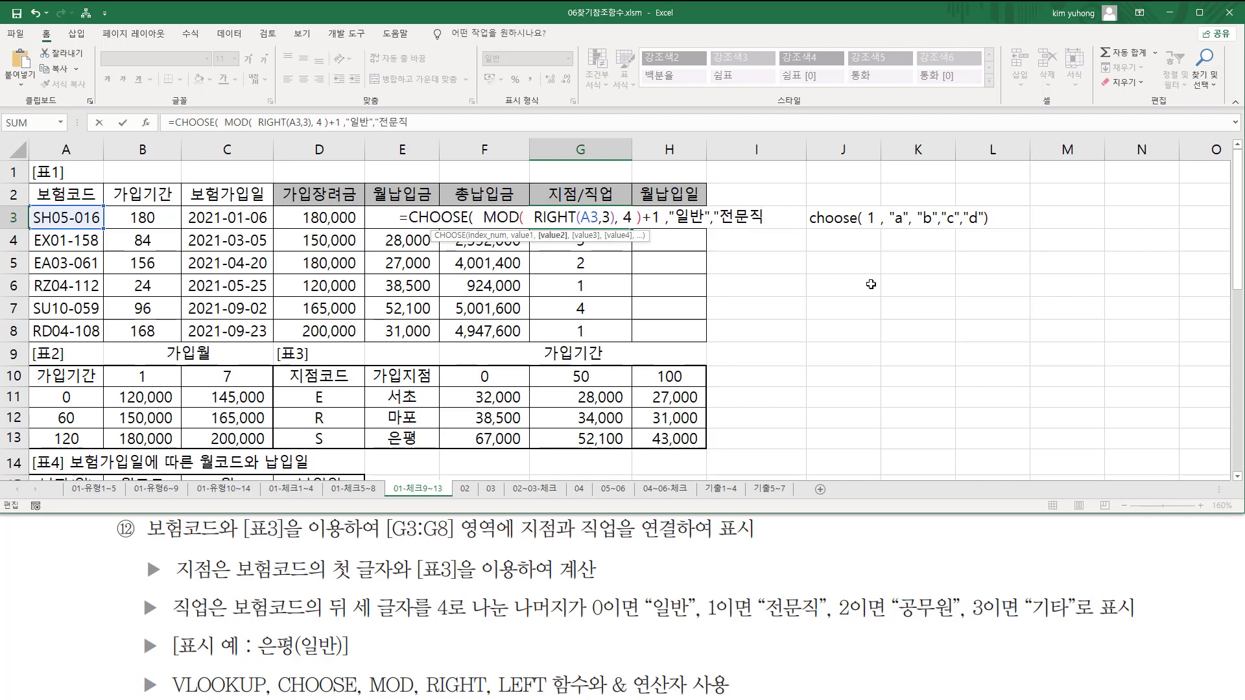
{"action": "type", "text": "\",\""}
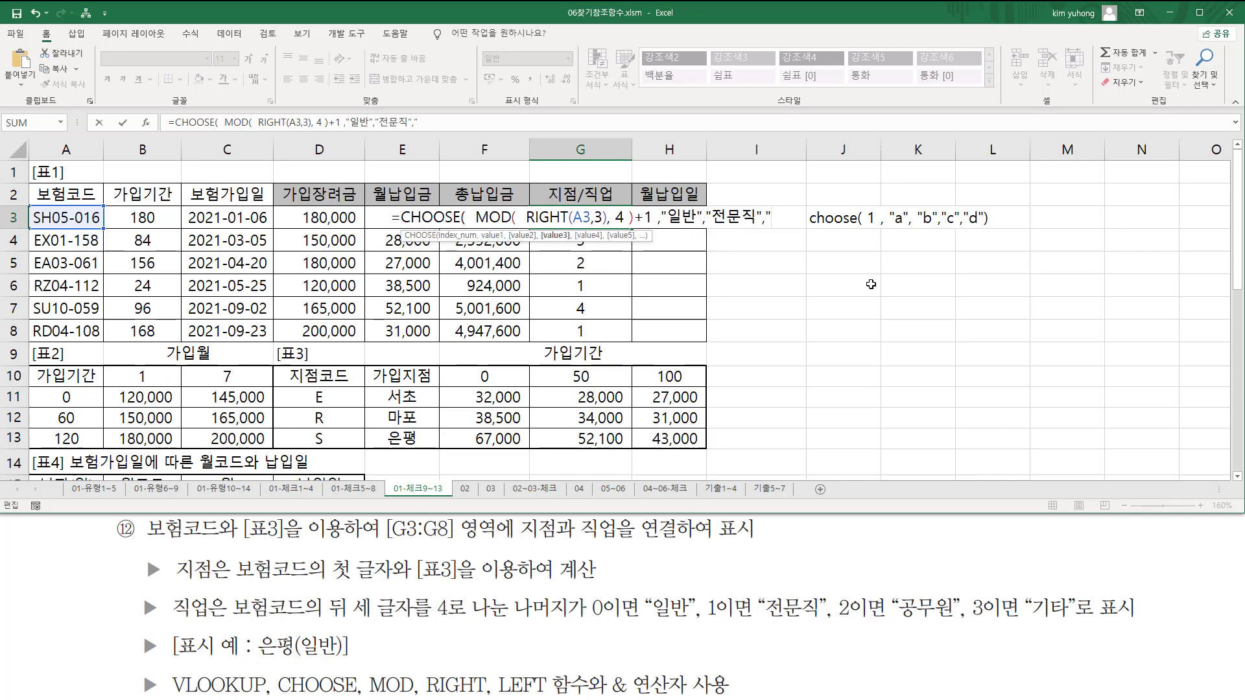
{"action": "type", "text": "공무원"}
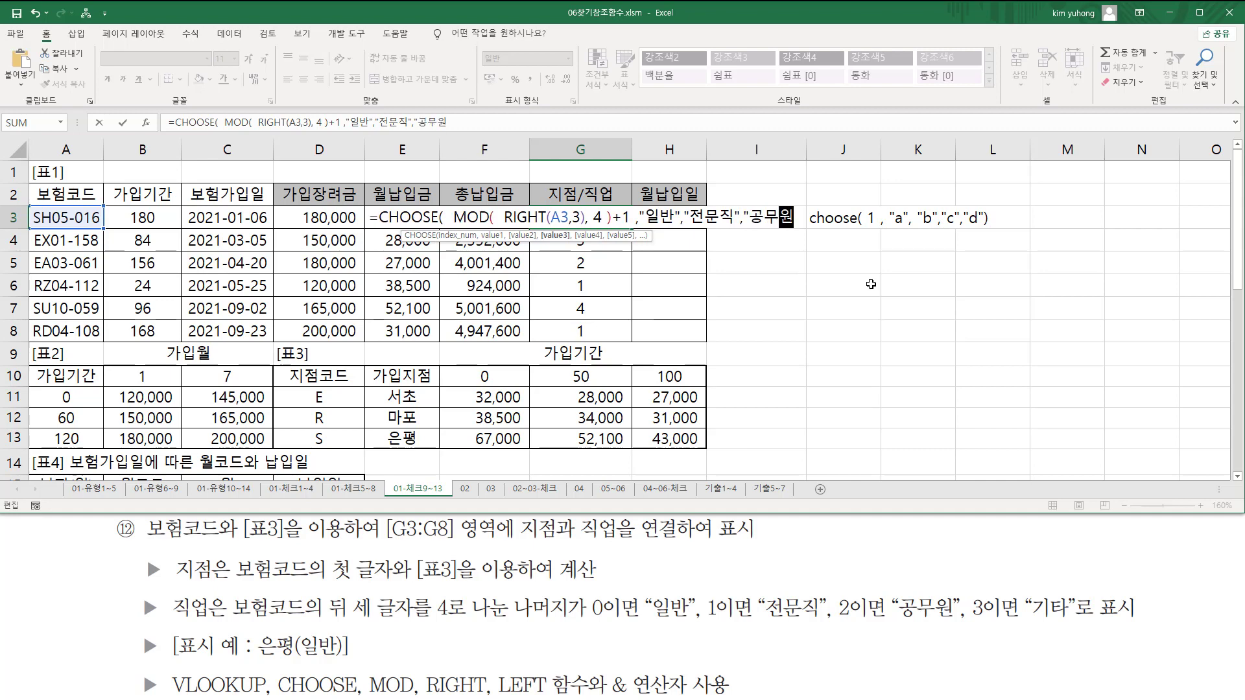
{"action": "type", "text": "\",\""}
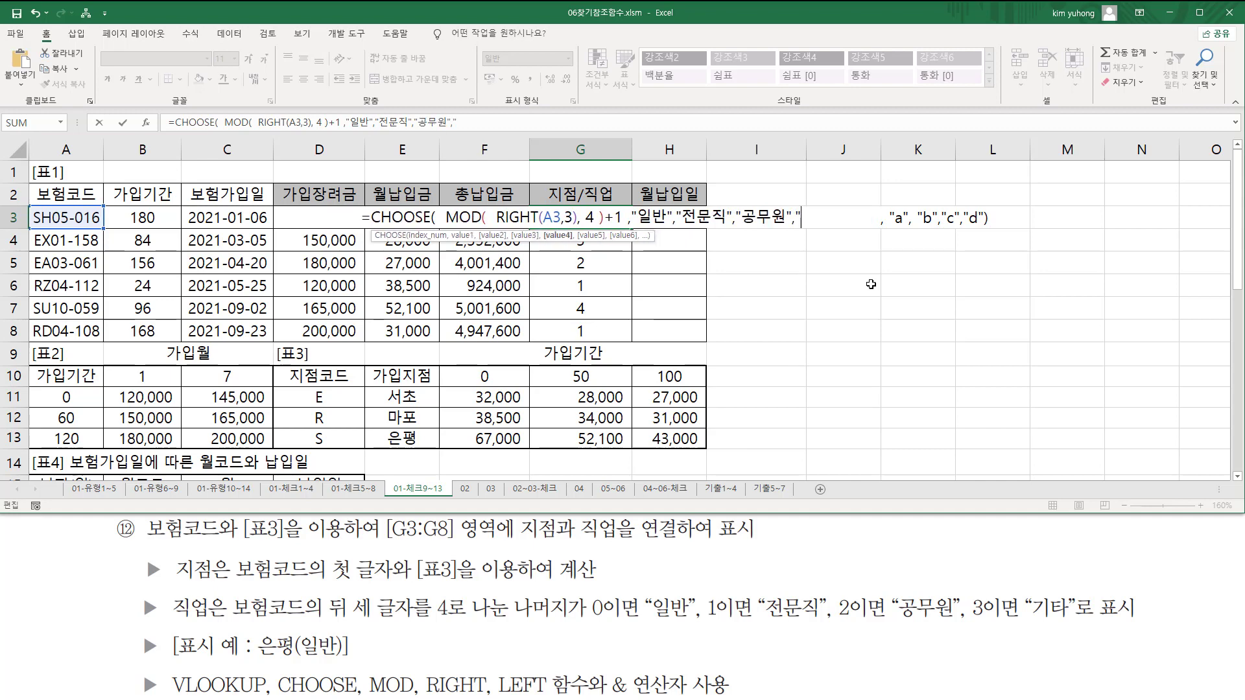
{"action": "type", "text": "기타"}
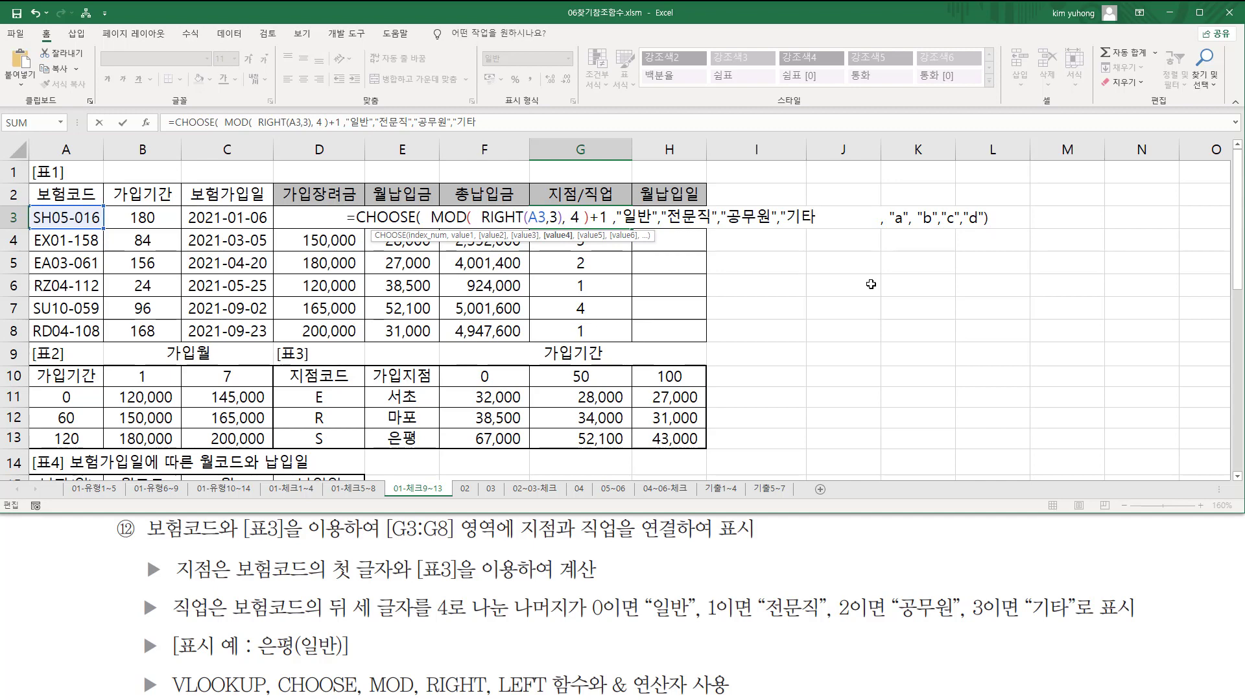
{"action": "type", "text": "\")"}
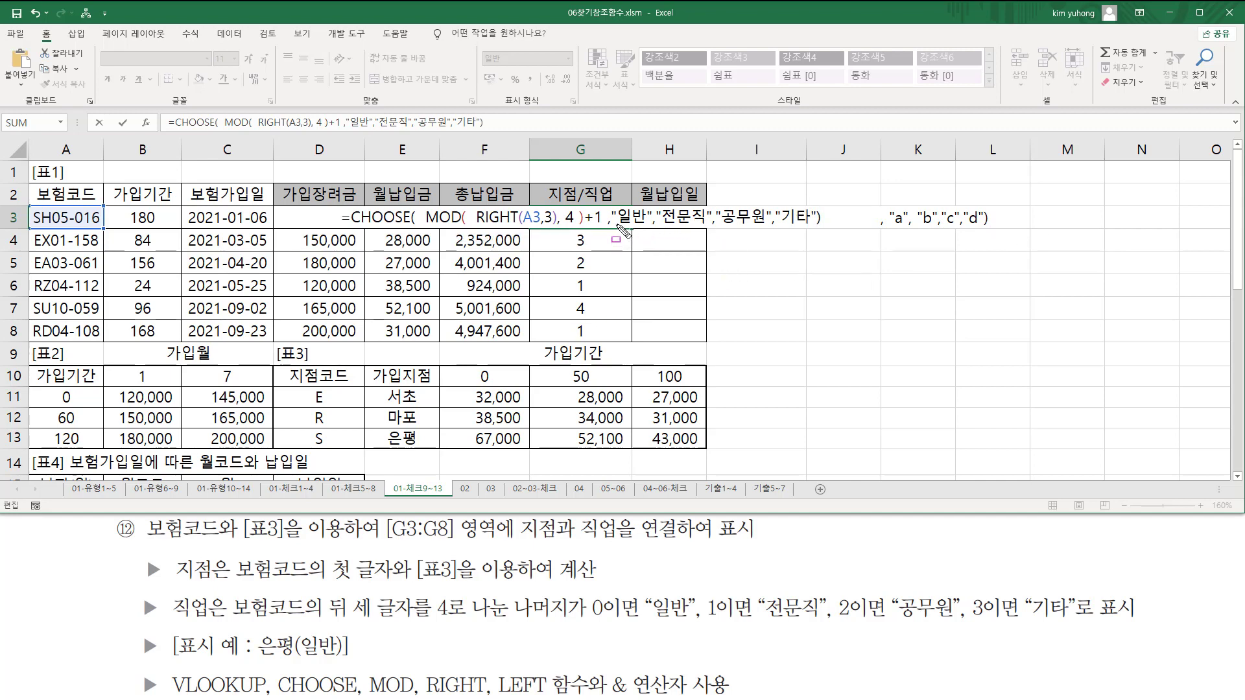
- Compare the index expression and each CHOOSE value in G3 with the job names assigned to remainders 0 to 3
{"action": "left_click_drag", "start_coordinate": [426, 201], "coordinate": [584, 233]}
{"action": "left_click_drag", "start_coordinate": [589, 236], "coordinate": [609, 239]}
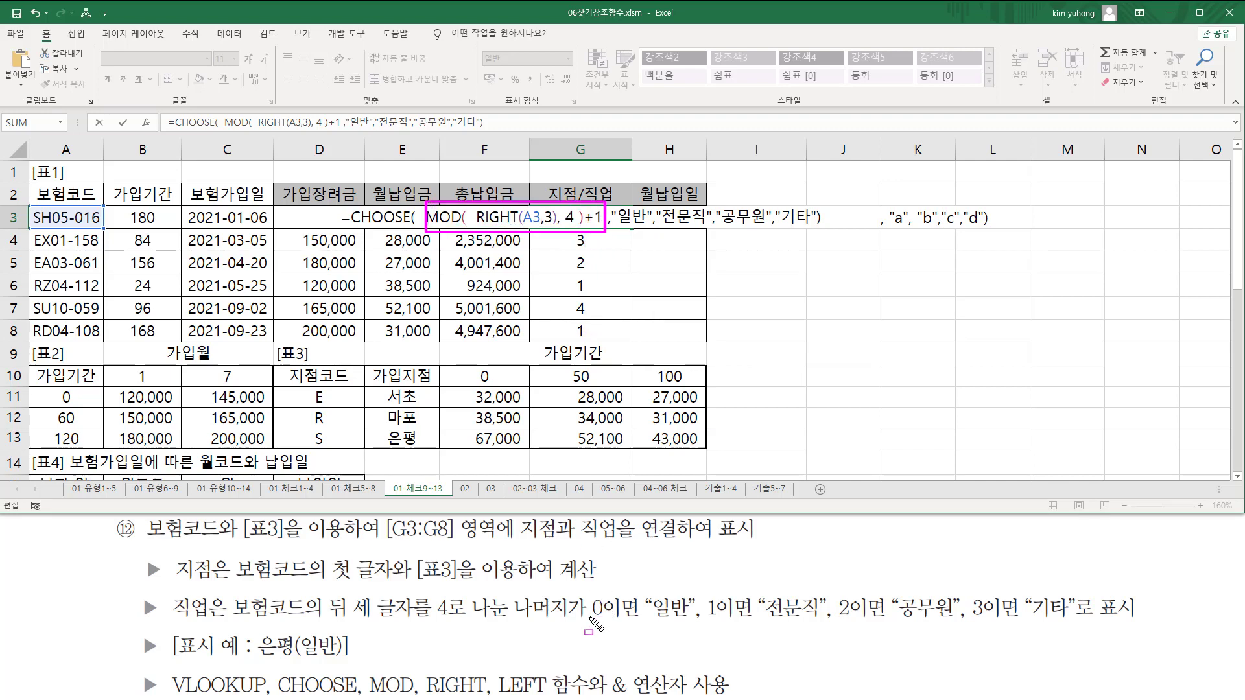
{"action": "left_click_drag", "start_coordinate": [587, 620], "coordinate": [635, 620]}
{"action": "left_click_drag", "start_coordinate": [614, 227], "coordinate": [639, 228]}
{"action": "left_click_drag", "start_coordinate": [706, 622], "coordinate": [752, 622]}
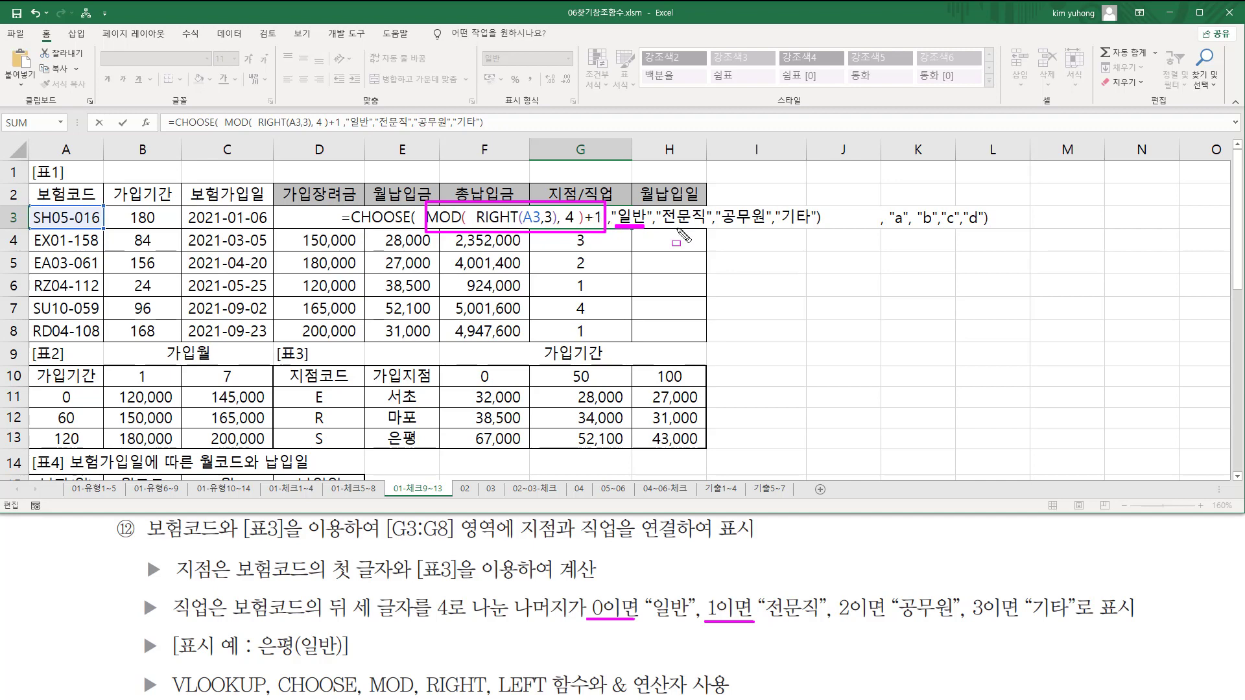
{"action": "left_click_drag", "start_coordinate": [661, 226], "coordinate": [688, 226]}
{"action": "left_click_drag", "start_coordinate": [839, 622], "coordinate": [882, 624]}
{"action": "left_click_drag", "start_coordinate": [583, 222], "coordinate": [601, 223]}
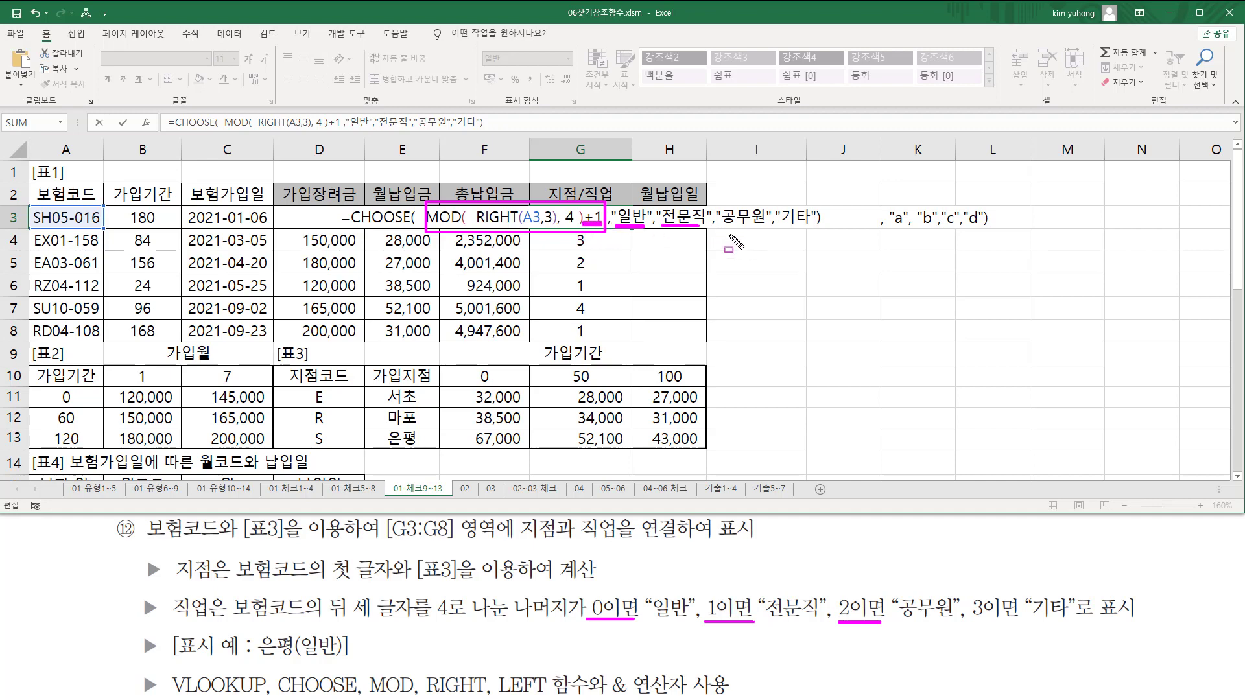
{"action": "left_click_drag", "start_coordinate": [718, 225], "coordinate": [760, 226]}
{"action": "left_click_drag", "start_coordinate": [972, 622], "coordinate": [1019, 621]}
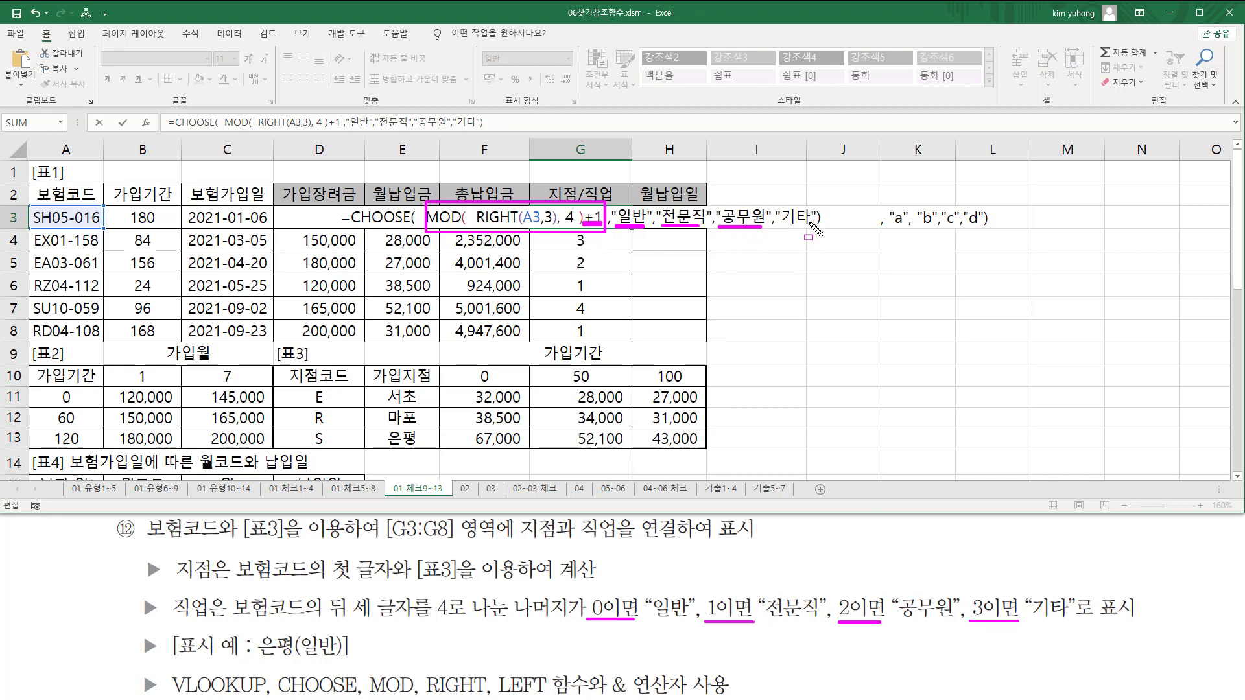
{"action": "left_click_drag", "start_coordinate": [779, 225], "coordinate": [808, 225]}
{"action": "key", "text": "Escape"}
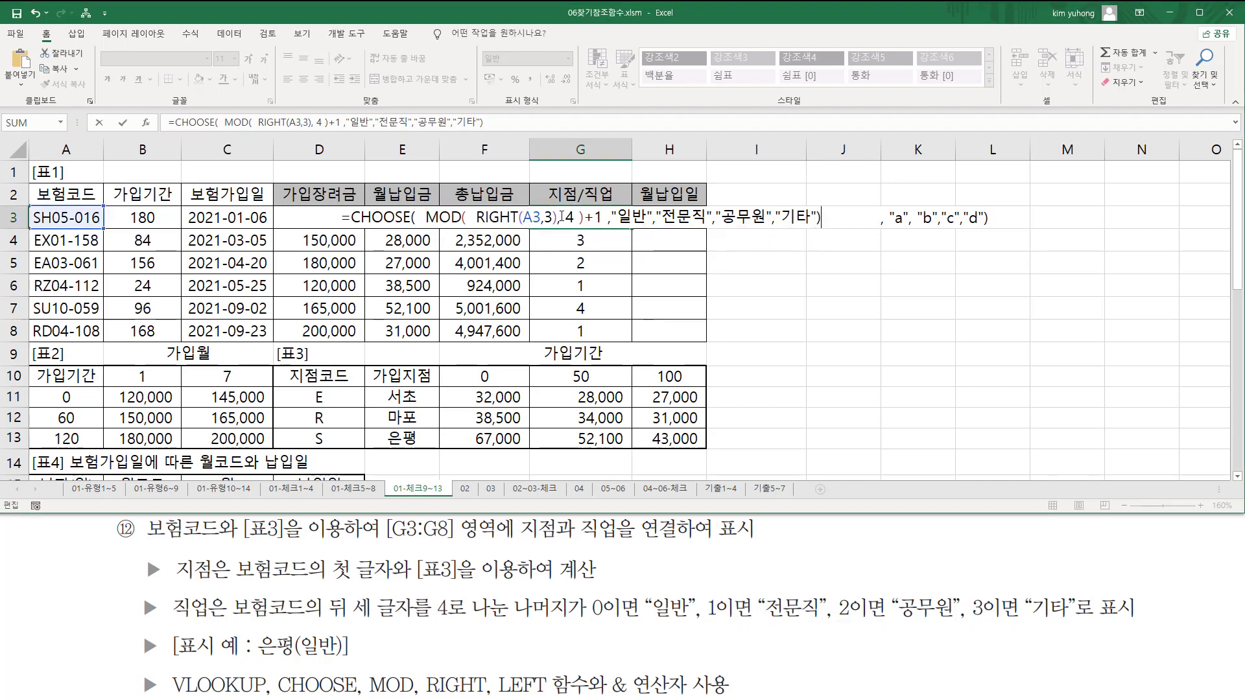
- Commit the CHOOSE formula in G3 and fill it through G8
{"action": "key", "text": "Return"}
{"action": "left_click", "coordinate": [593, 217]}
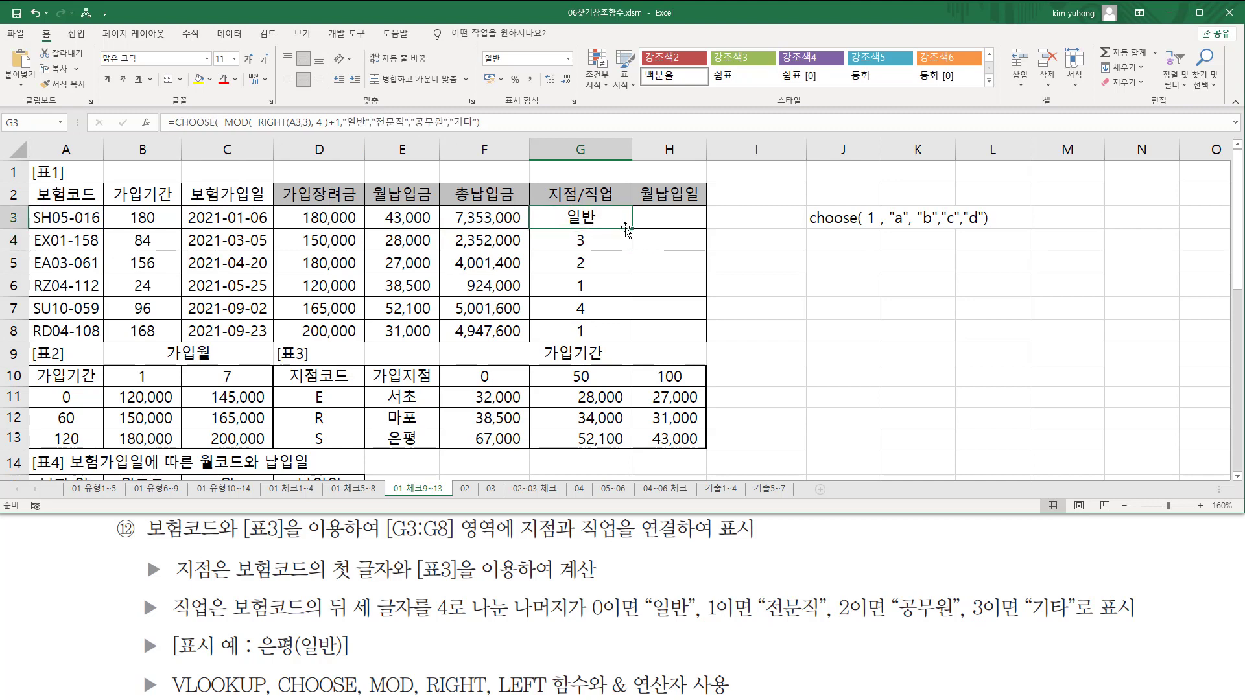
{"action": "left_click_drag", "start_coordinate": [630, 229], "coordinate": [627, 341]}
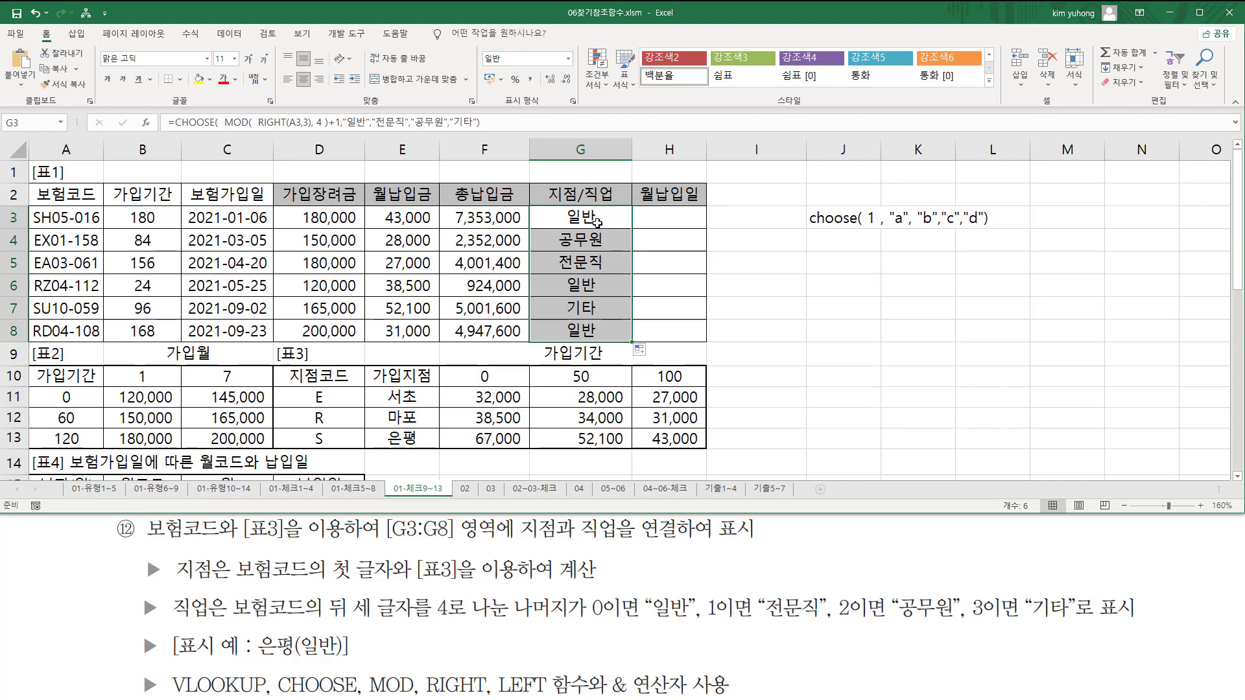
- Examine the display example 은평(일반) and the 가입지점 names in [표3] that supply its branch part
{"action": "left_click_drag", "start_coordinate": [300, 659], "coordinate": [329, 659]}
{"action": "left_click_drag", "start_coordinate": [255, 631], "coordinate": [286, 655]}
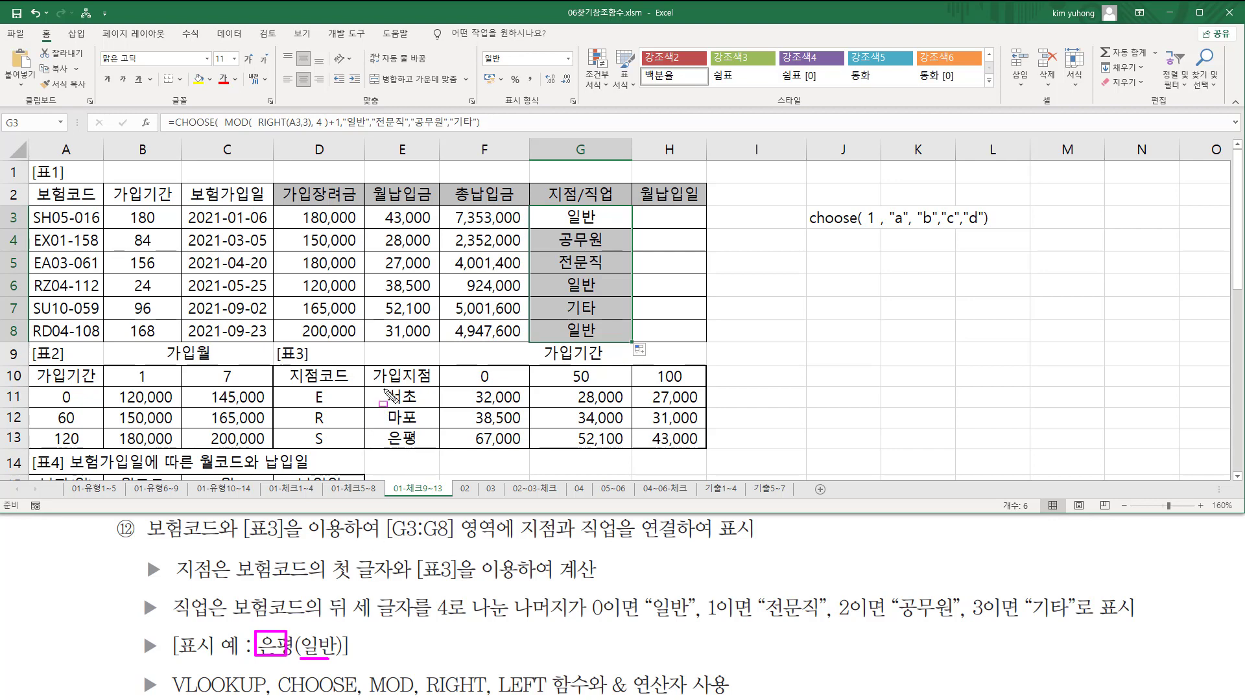
{"action": "left_click_drag", "start_coordinate": [383, 389], "coordinate": [424, 441]}
{"action": "left_click_drag", "start_coordinate": [423, 388], "coordinate": [384, 449]}
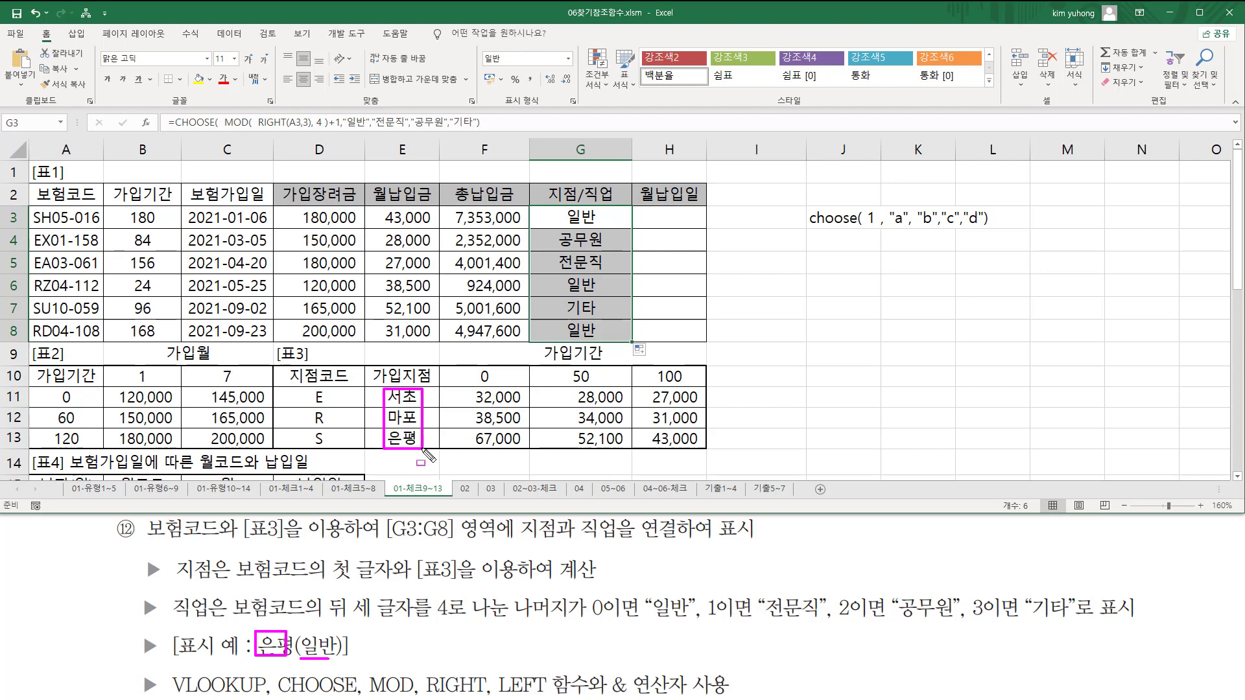
- Compare the 지점코드 column in [표3] with the first letters of 보험코드, and note the required VLOOKUP and LEFT functions
{"action": "mouse_move", "coordinate": [304, 388]}
{"action": "left_mouse_down"}
{"action": "mouse_move", "coordinate": [329, 411]}
{"action": "mouse_move", "coordinate": [331, 449]}
{"action": "left_mouse_up"}
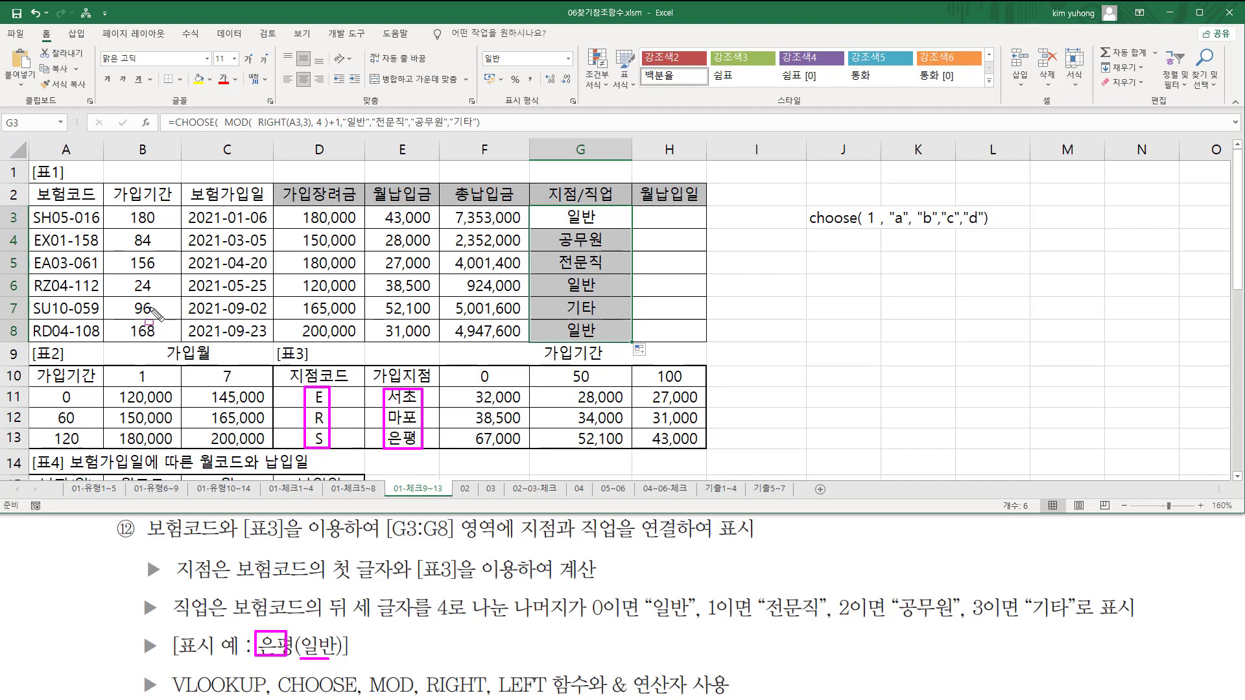
{"action": "left_click_drag", "start_coordinate": [33, 207], "coordinate": [42, 342]}
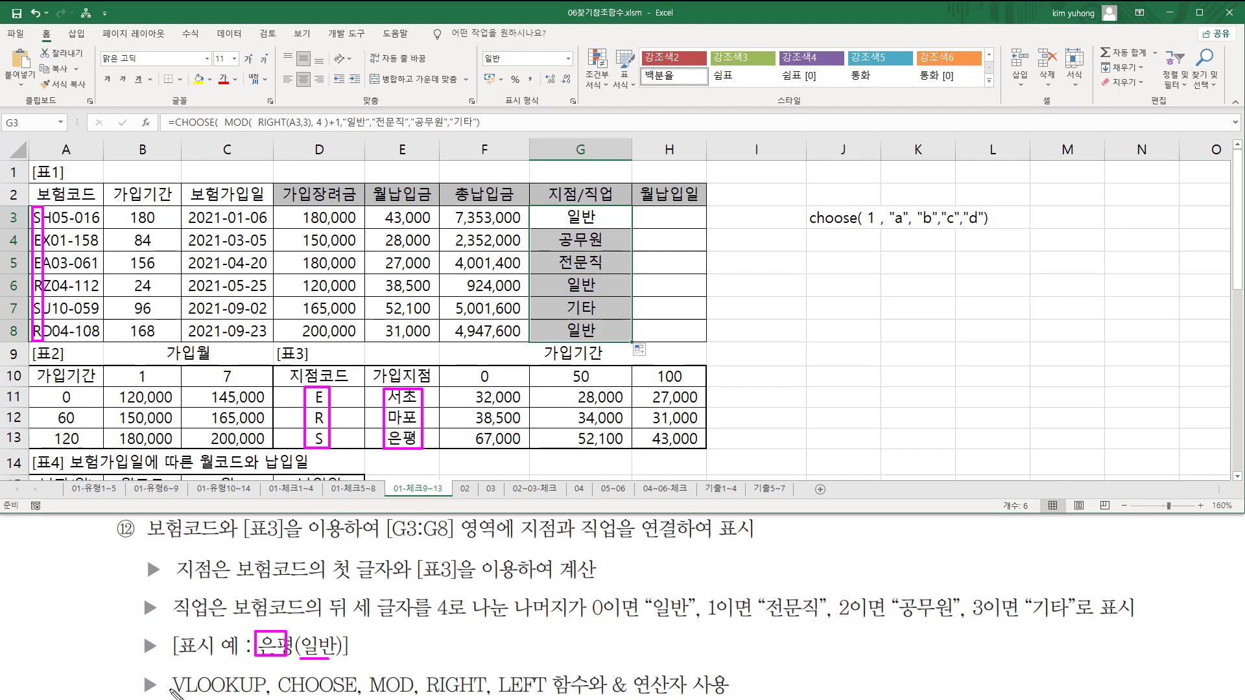
{"action": "left_click_drag", "start_coordinate": [173, 696], "coordinate": [259, 694]}
{"action": "left_click_drag", "start_coordinate": [494, 672], "coordinate": [555, 697]}
{"action": "key", "text": "Escape"}
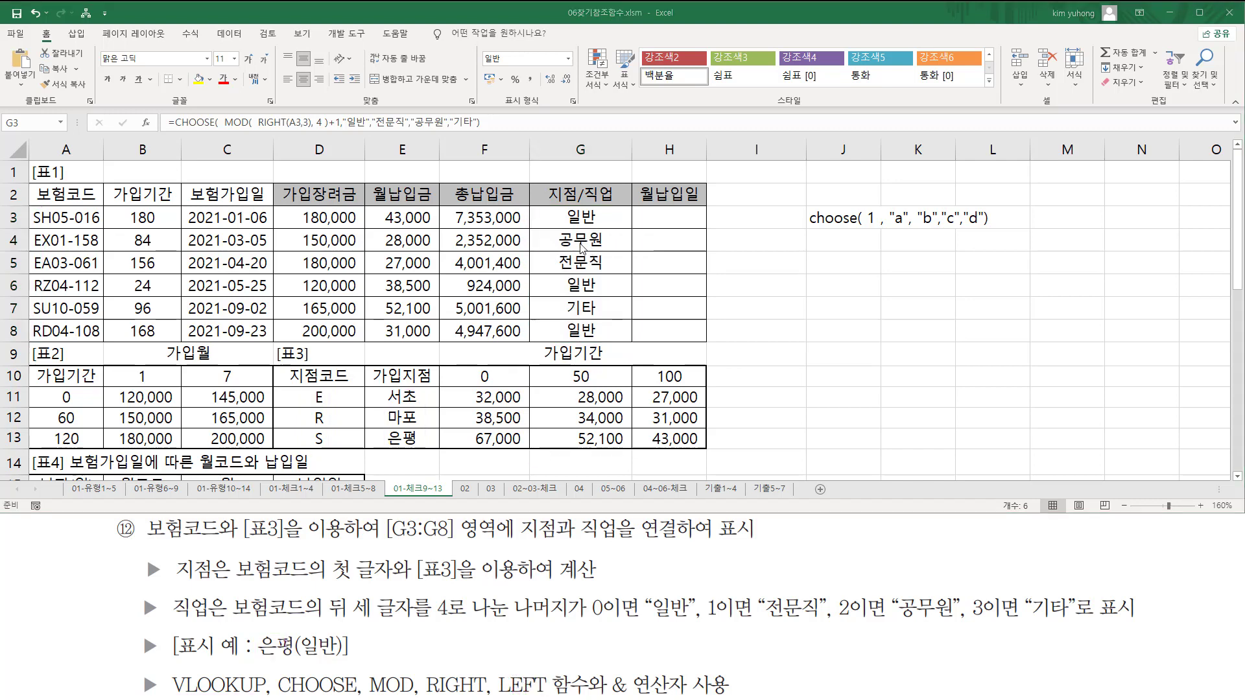
- Remove the CHOOSE expression from the formula in G3, keeping only the equals sign
{"action": "left_click", "coordinate": [613, 217]}
{"action": "double_click", "coordinate": [568, 218]}
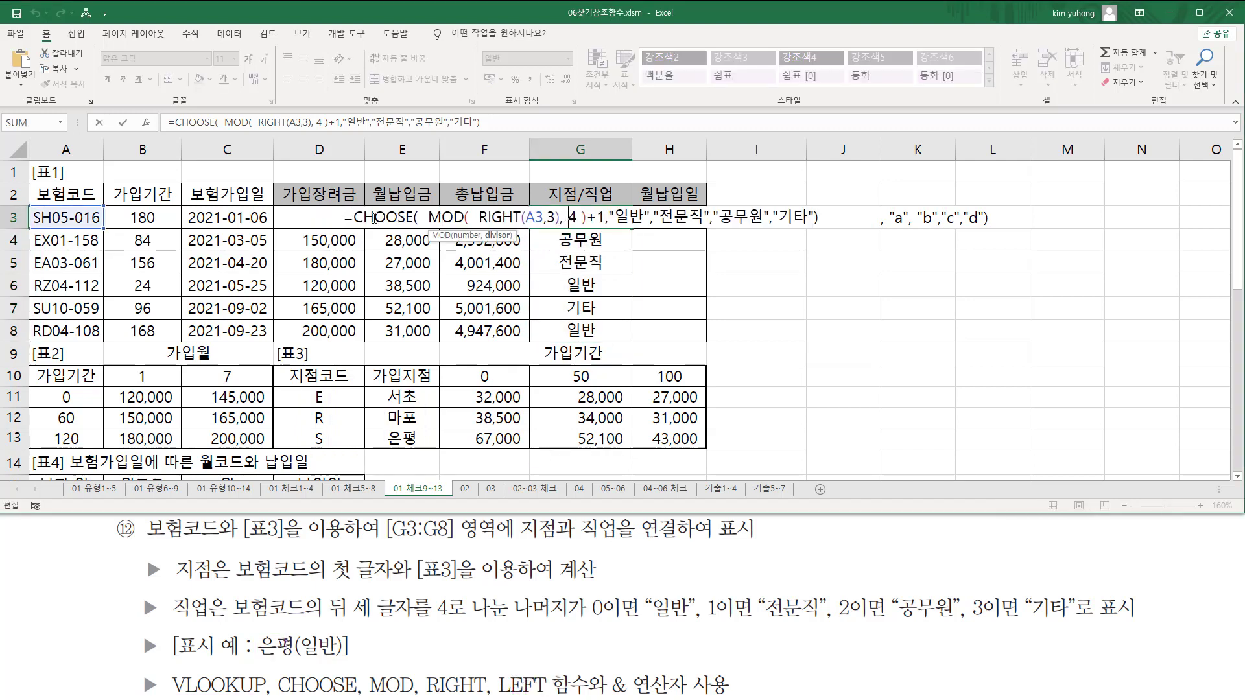
{"action": "left_click_drag", "start_coordinate": [354, 217], "coordinate": [1039, 219]}
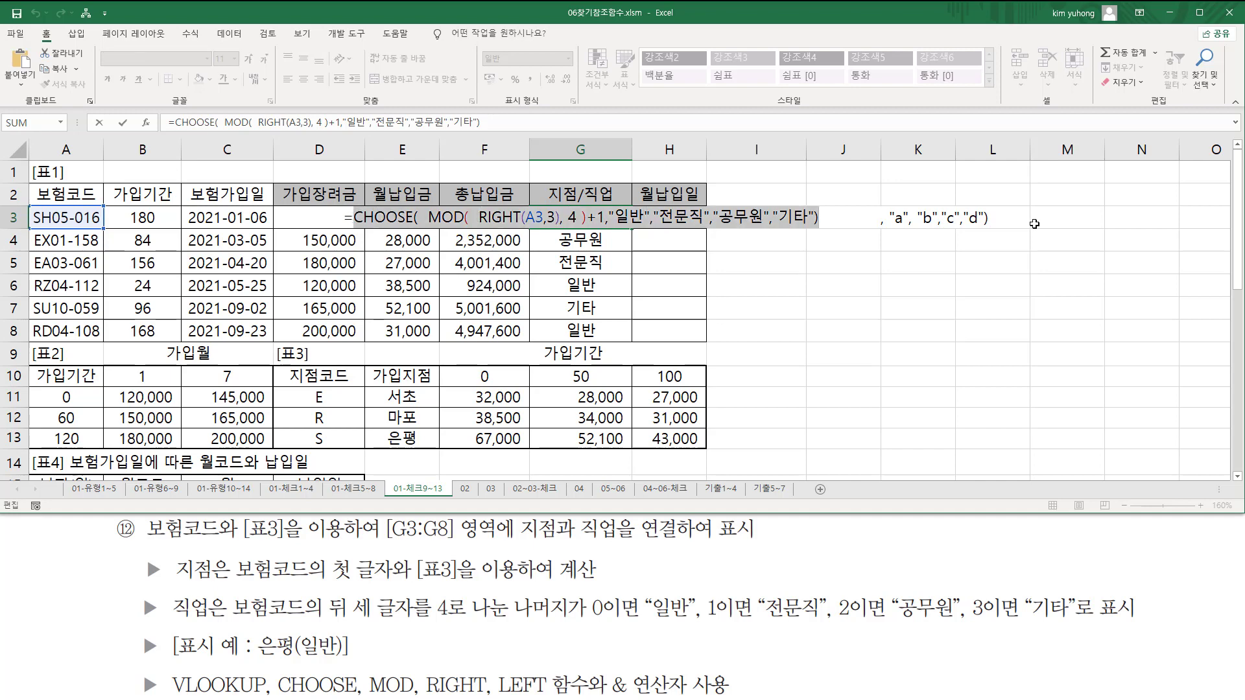
{"action": "key", "text": "Delete"}
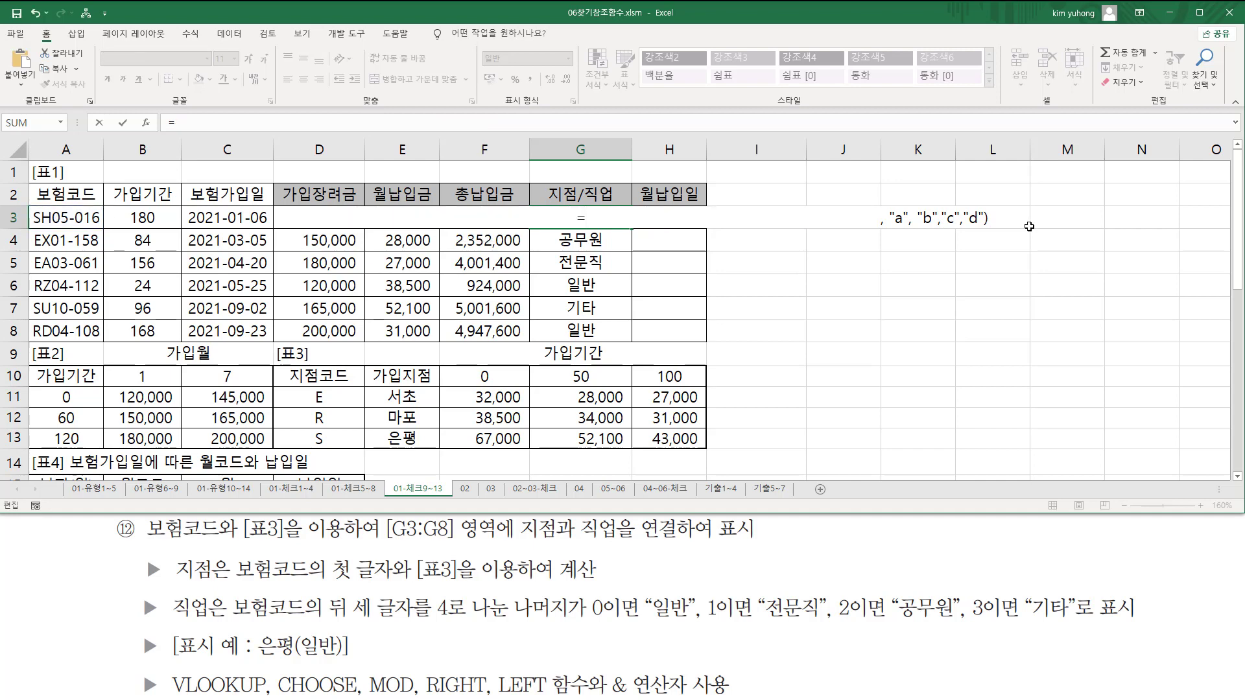
- Start a VLOOKUP in G3 with LEFT(A3,1) as its lookup value
{"action": "type", "text": "vlo"}
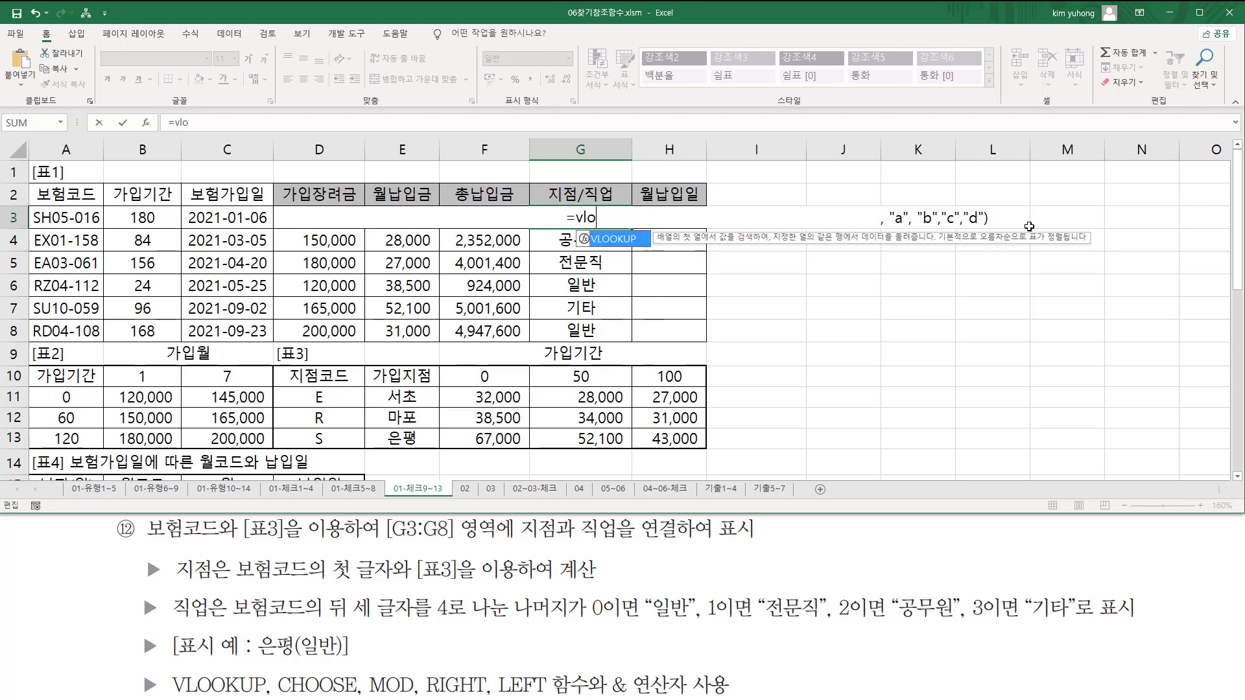
{"action": "key", "text": "Tab"}
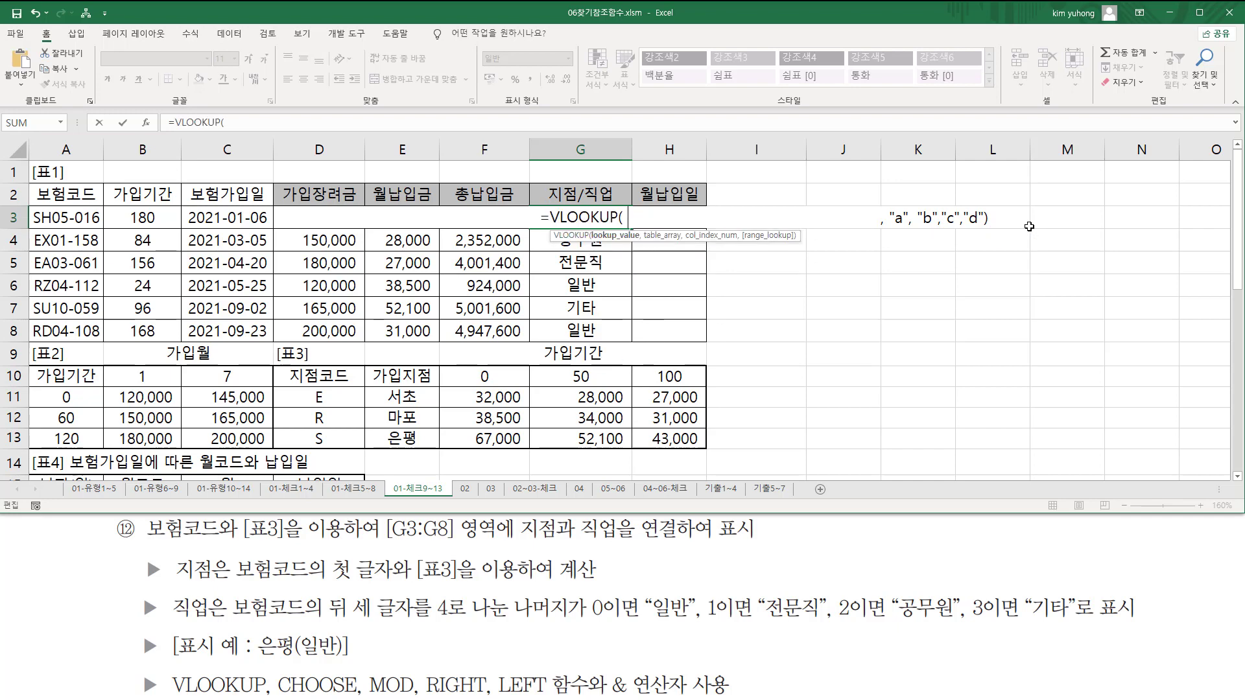
{"action": "type", "text": "le"}
{"action": "key", "text": "Tab"}
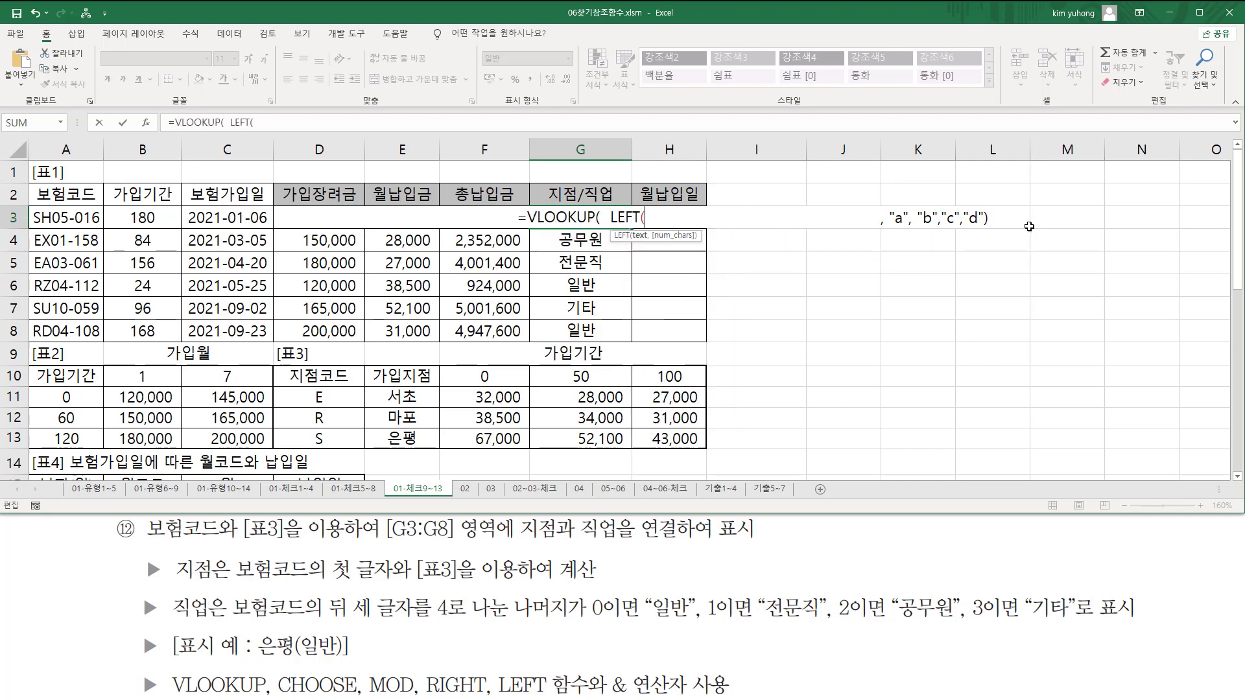
{"action": "left_click", "coordinate": [85, 217]}
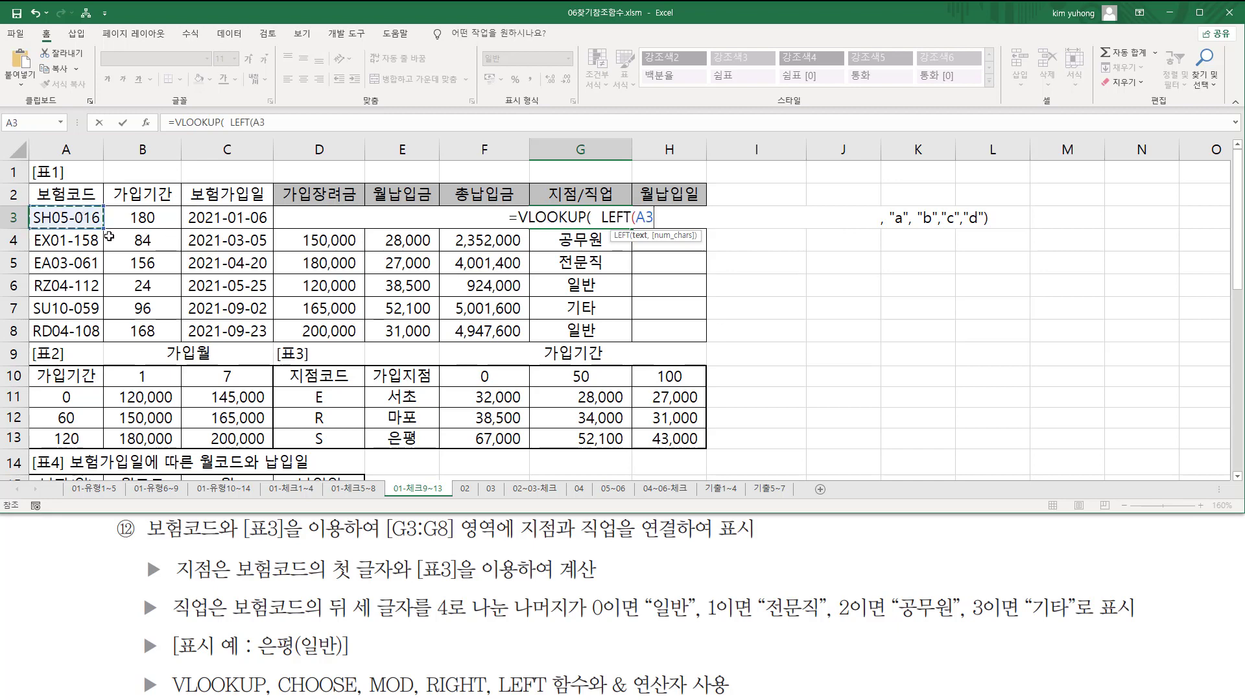
{"action": "type", "text": ",1"}
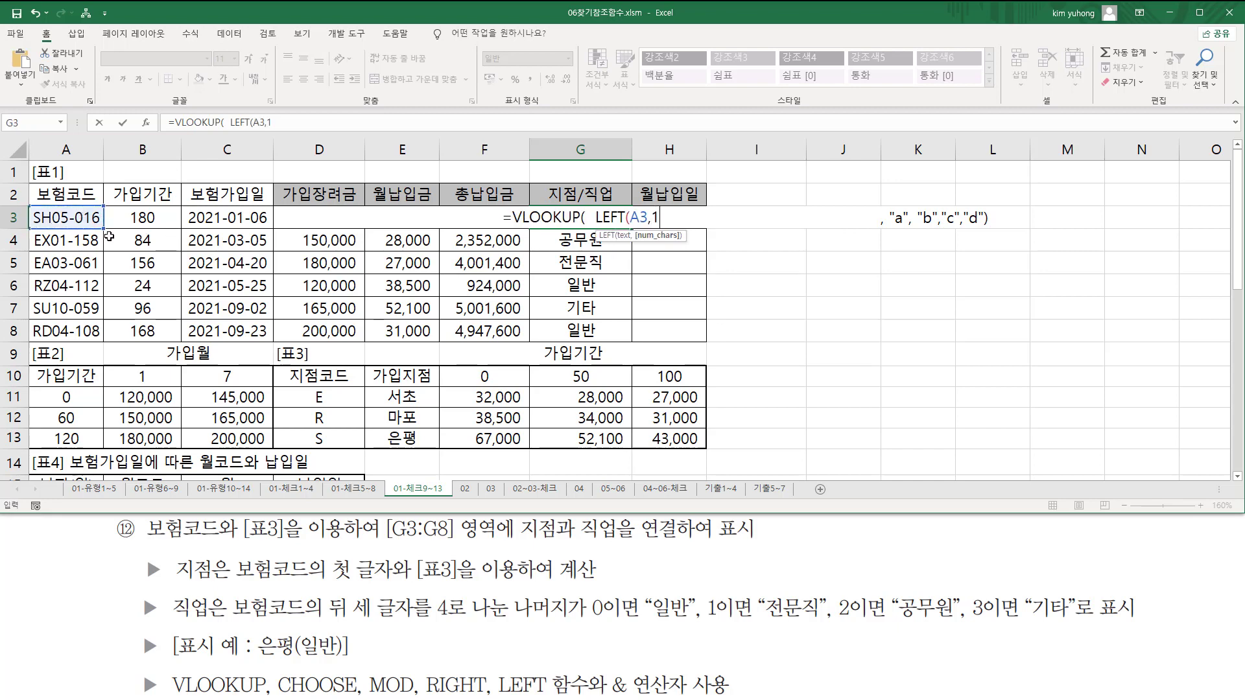
{"action": "type", "text": ") ,"}
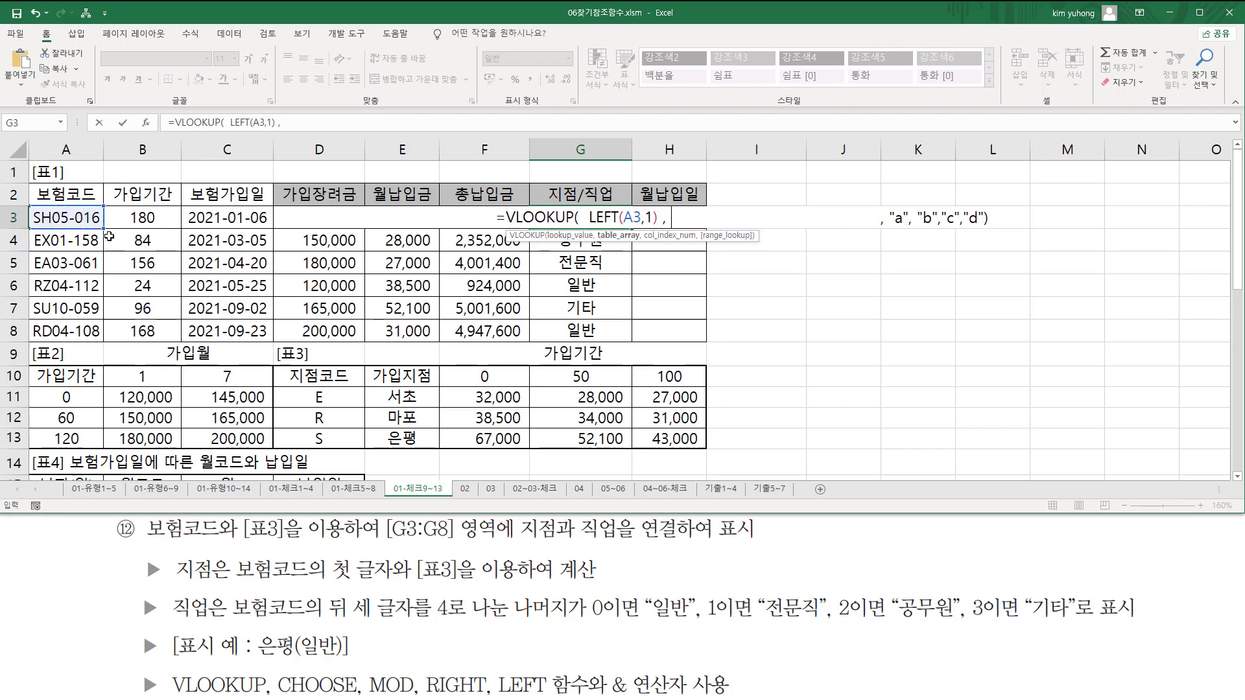
- Set the VLOOKUP table array in G3 to the absolute range $D$11:$H$13 and the column index to 2
{"action": "left_click_drag", "start_coordinate": [327, 395], "coordinate": [648, 438]}
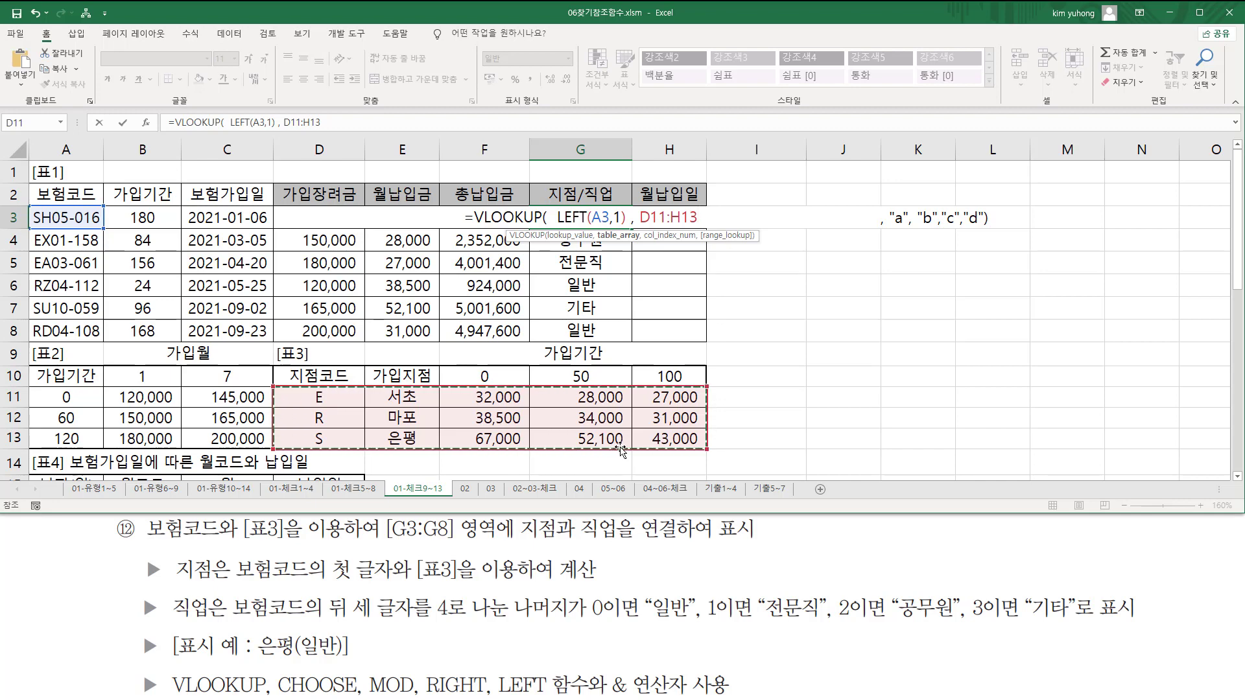
{"action": "key", "text": "F4"}
{"action": "type", "text": ","}
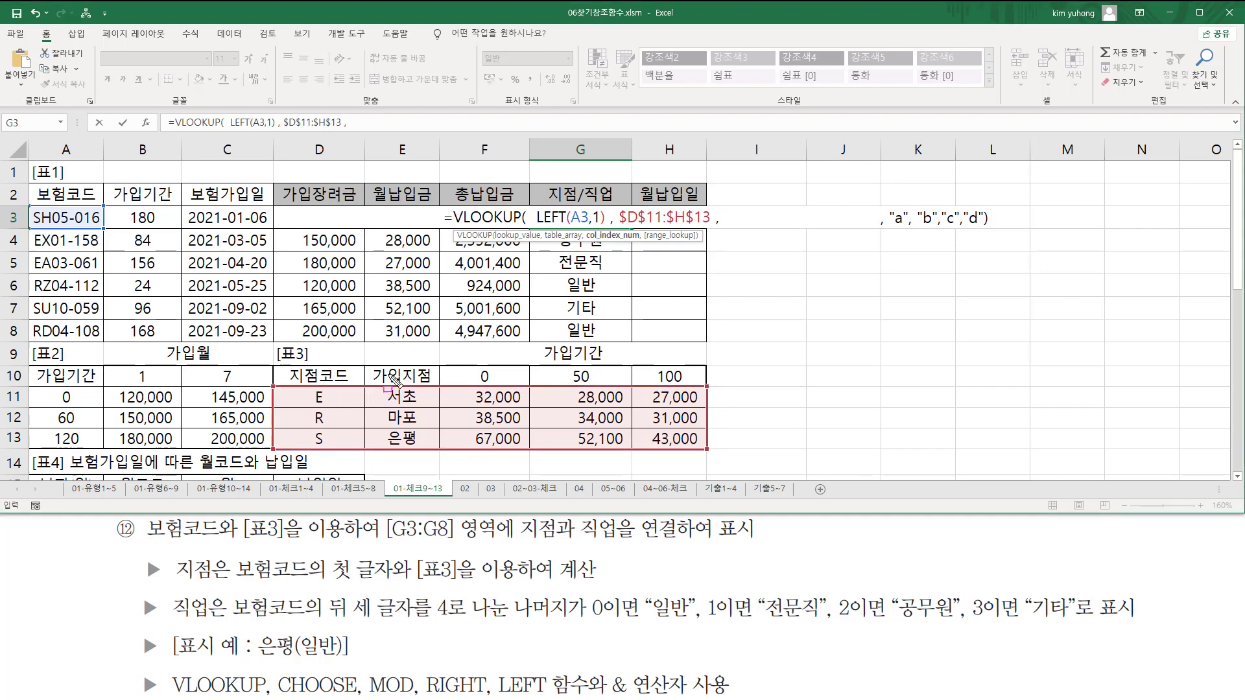
{"action": "left_click_drag", "start_coordinate": [388, 354], "coordinate": [419, 451]}
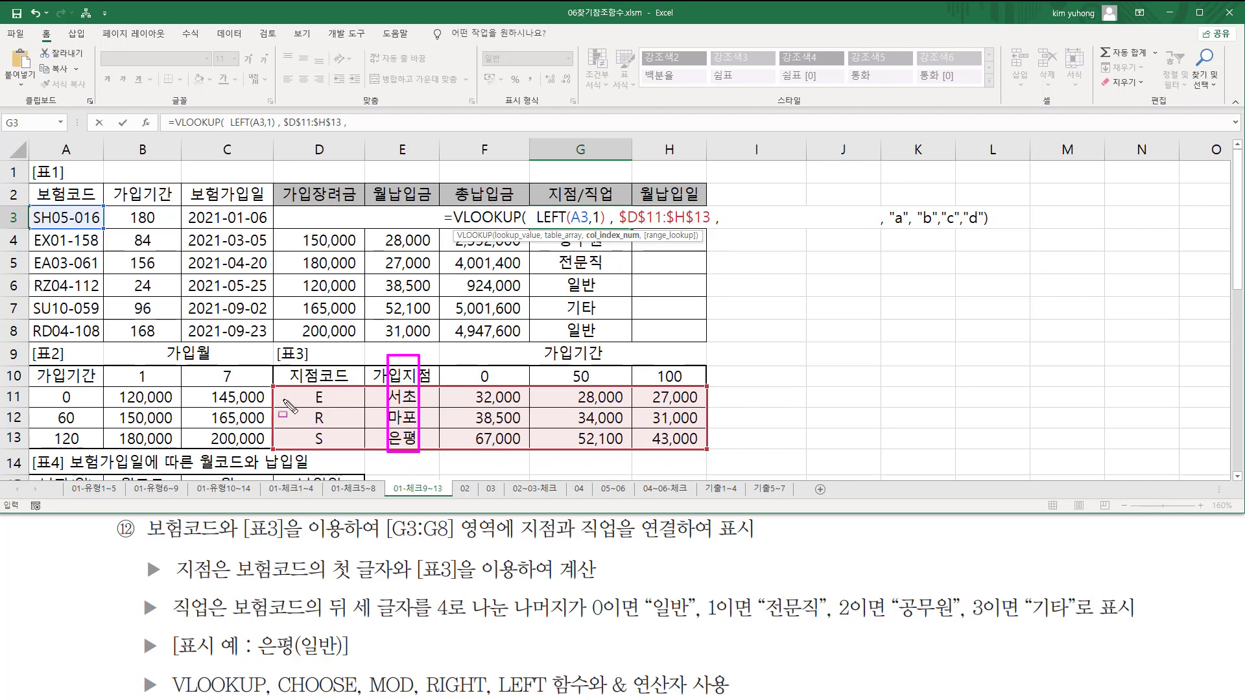
{"action": "left_click_drag", "start_coordinate": [273, 387], "coordinate": [597, 433]}
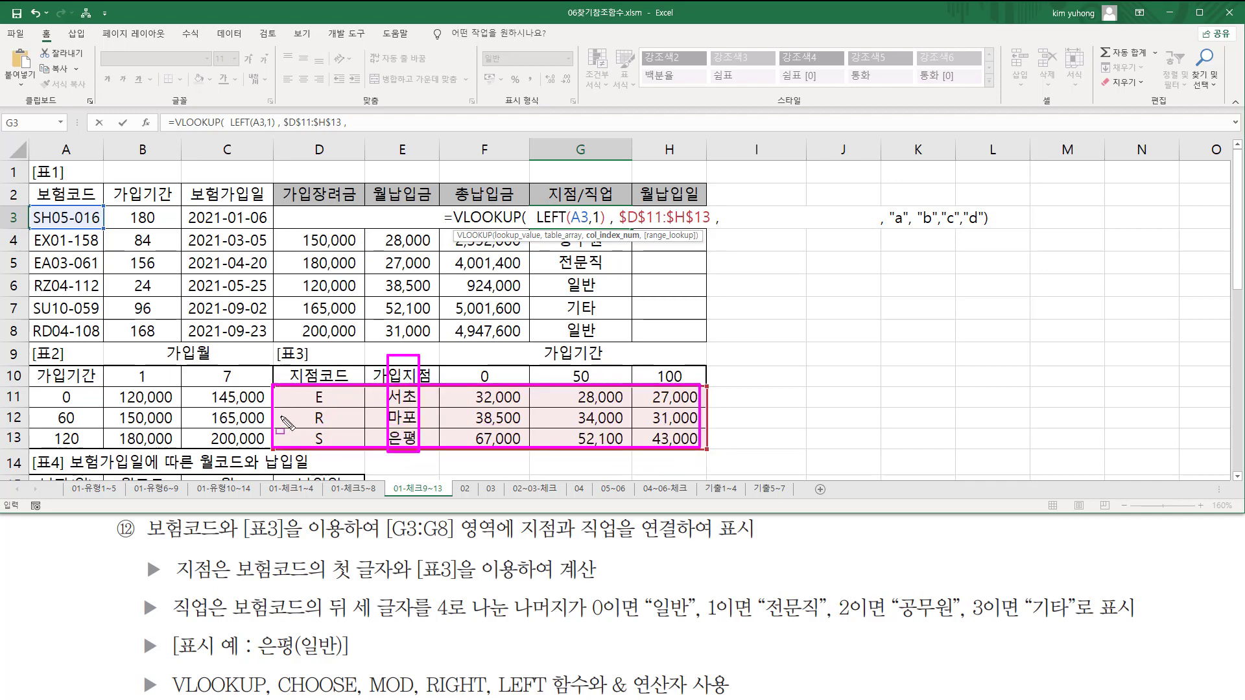
{"action": "key", "text": "Escape"}
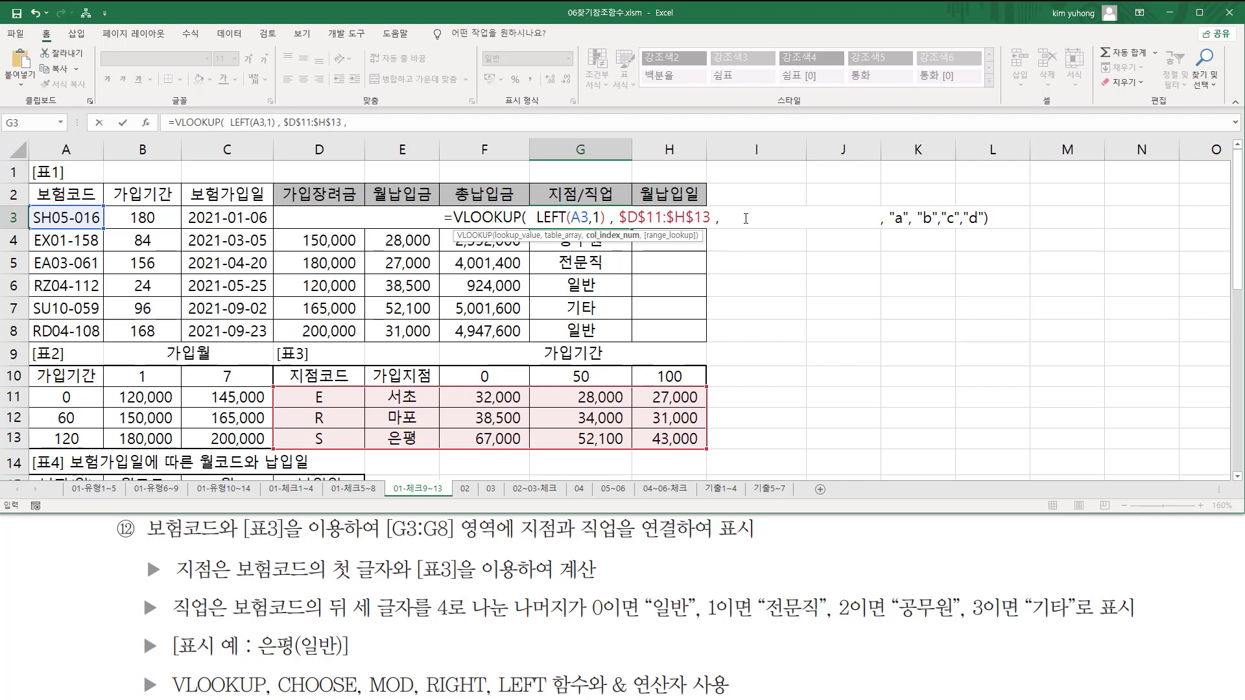
{"action": "type", "text": "2,"}
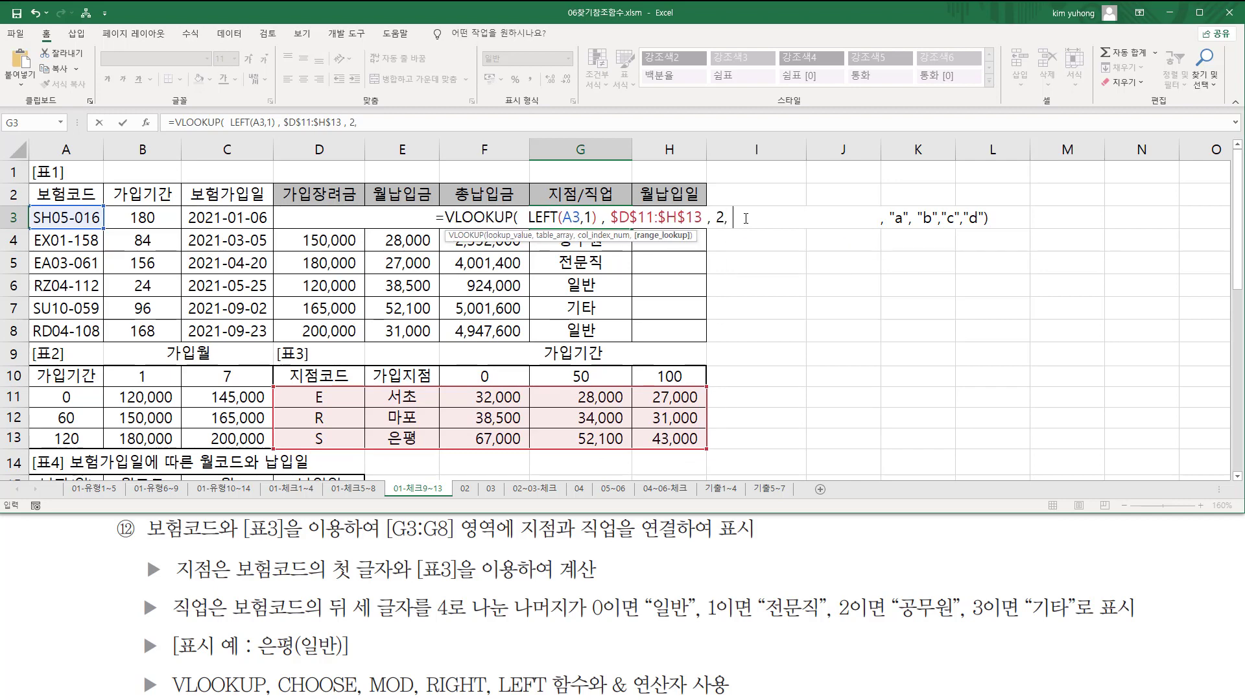
- Complete the VLOOKUP in G3 with FALSE for an exact match and fill it through G8
{"action": "type", "text": " fal"}
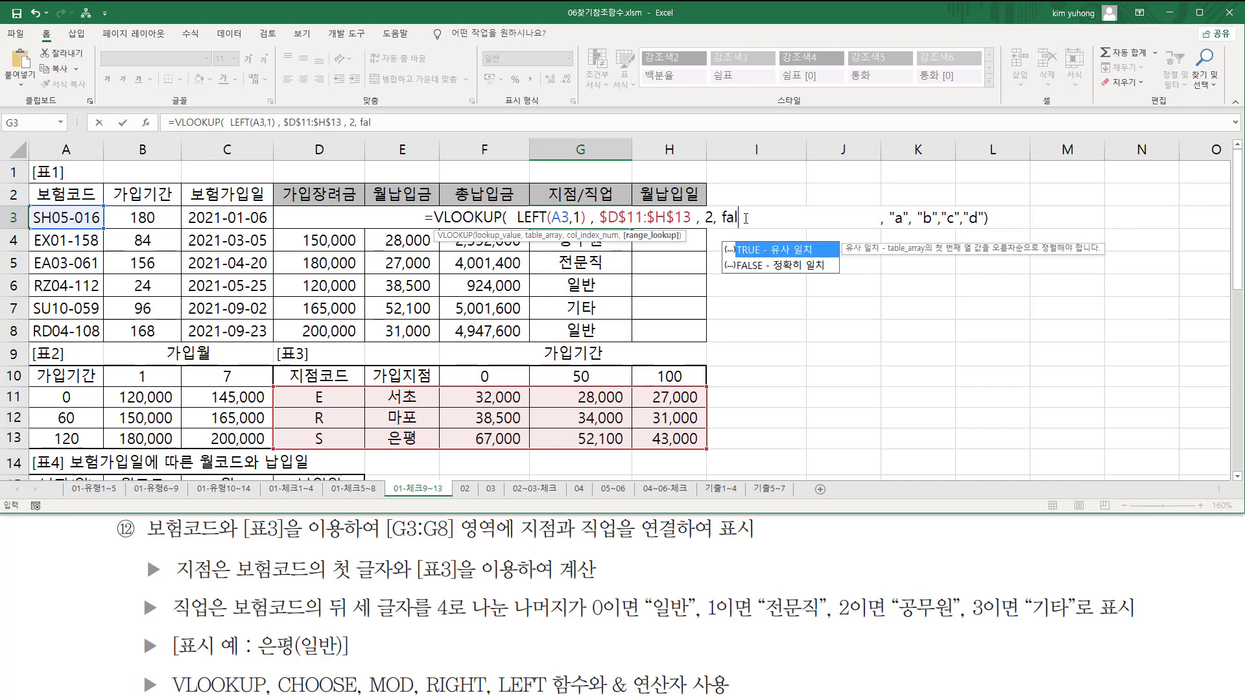
{"action": "type", "text": "se"}
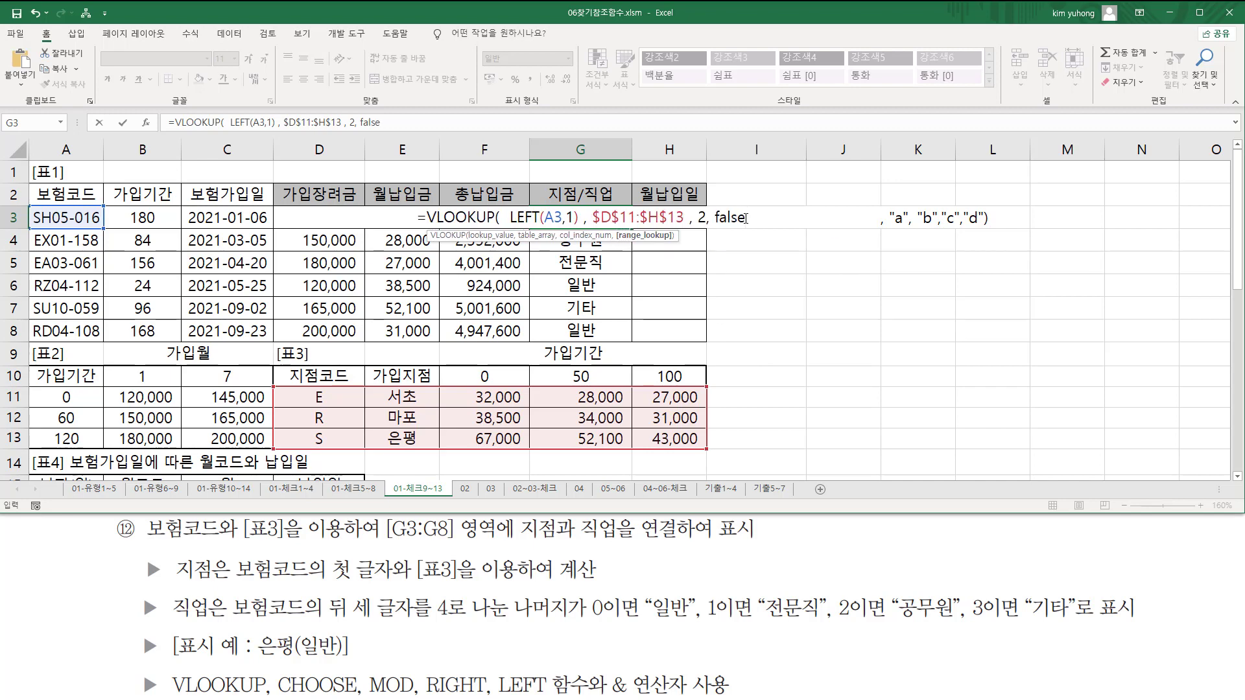
{"action": "type", "text": " )"}
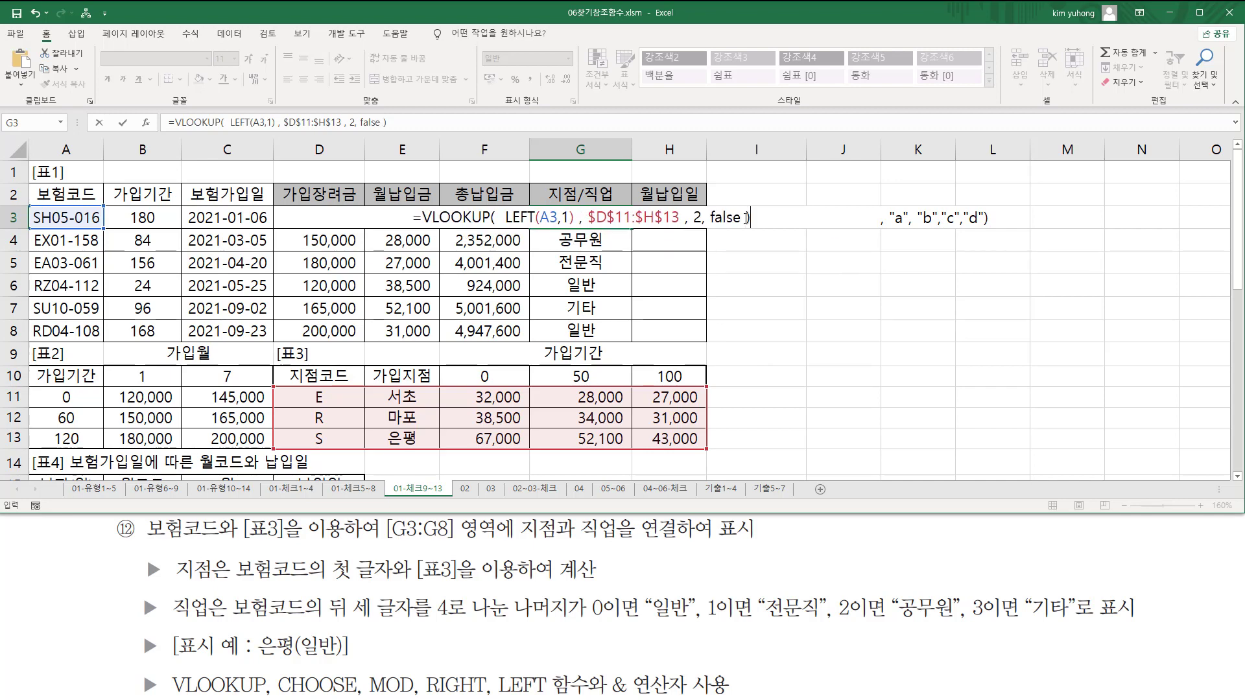
{"action": "key", "text": "Return"}
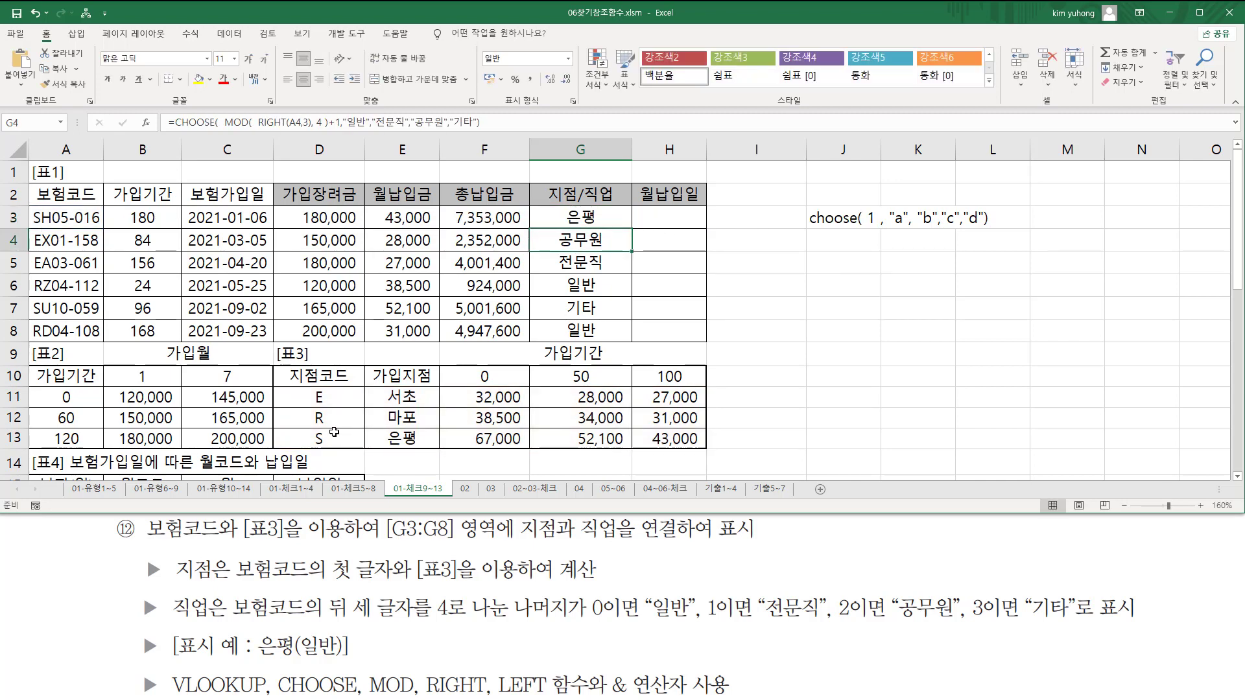
{"action": "left_click", "coordinate": [602, 215]}
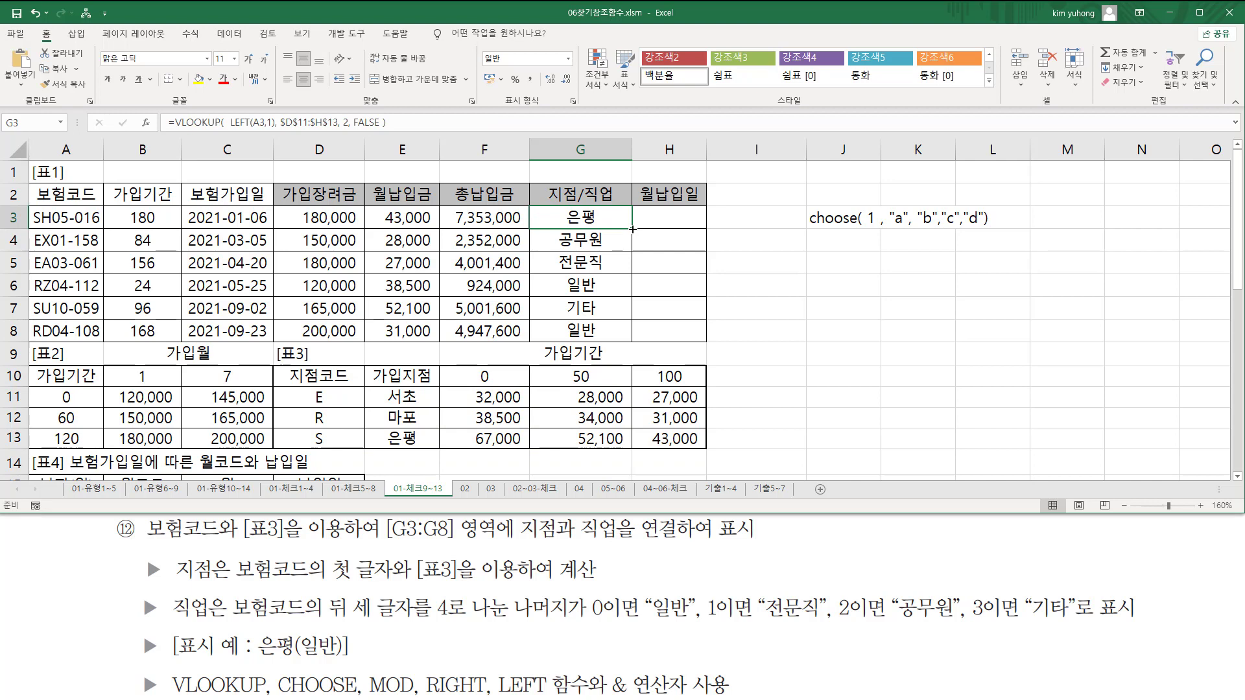
{"action": "left_click_drag", "start_coordinate": [631, 228], "coordinate": [615, 335]}
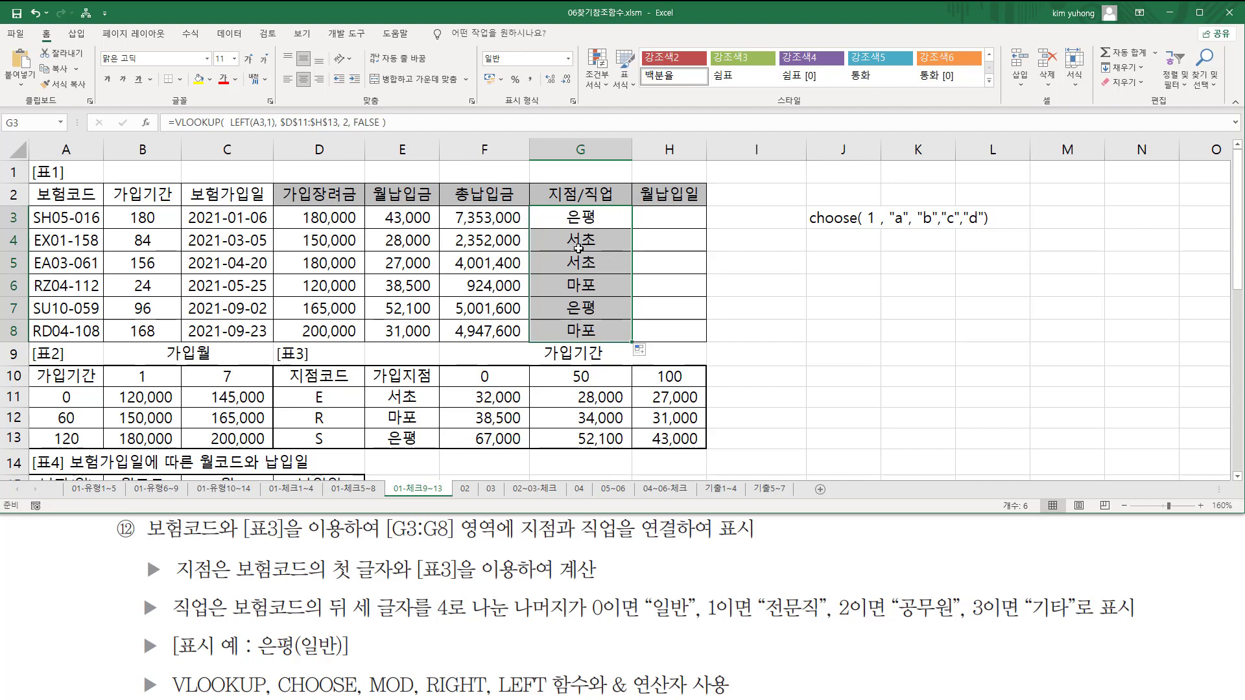
- Examine the branch, parentheses and job parts of the display example 은평(일반), and the & operator requirement
{"action": "left_click_drag", "start_coordinate": [258, 660], "coordinate": [291, 660]}
{"action": "left_click_drag", "start_coordinate": [305, 660], "coordinate": [332, 660]}
{"action": "mouse_move", "coordinate": [296, 632]}
{"action": "left_mouse_down"}
{"action": "mouse_move", "coordinate": [303, 662]}
{"action": "mouse_move", "coordinate": [341, 651]}
{"action": "mouse_move", "coordinate": [334, 662]}
{"action": "left_mouse_up"}
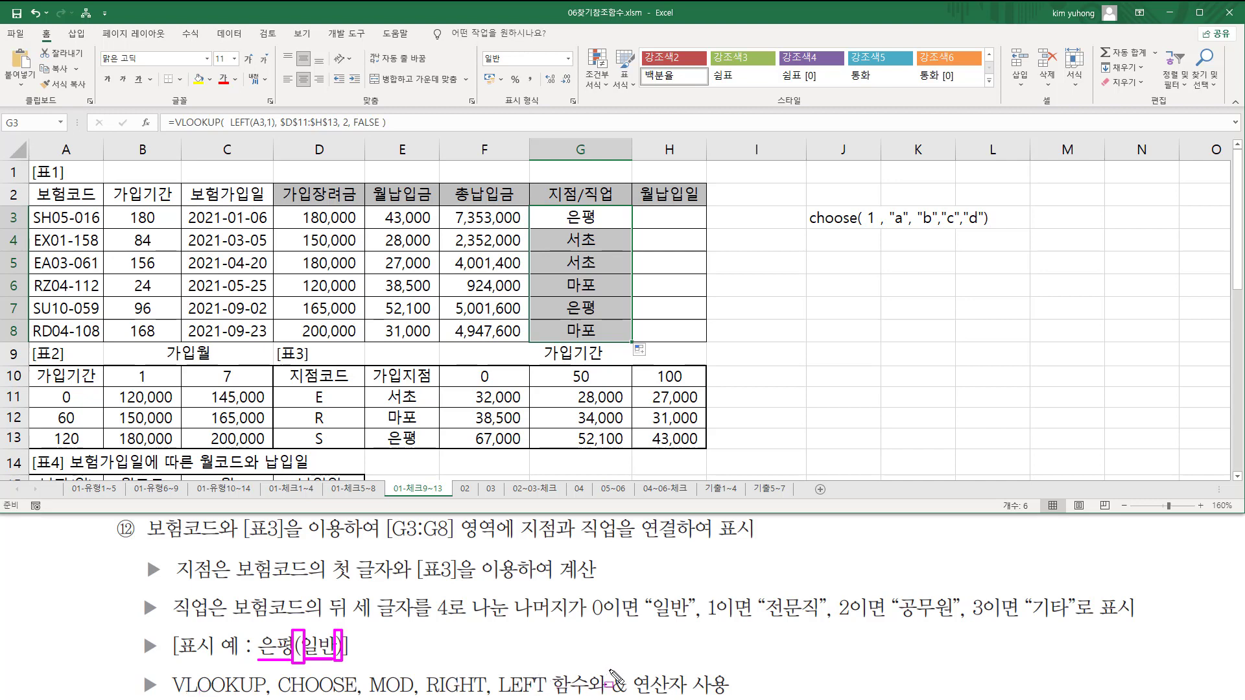
{"action": "mouse_move", "coordinate": [610, 671]}
{"action": "left_mouse_down"}
{"action": "mouse_move", "coordinate": [639, 698]}
{"action": "mouse_move", "coordinate": [688, 698]}
{"action": "left_mouse_up"}
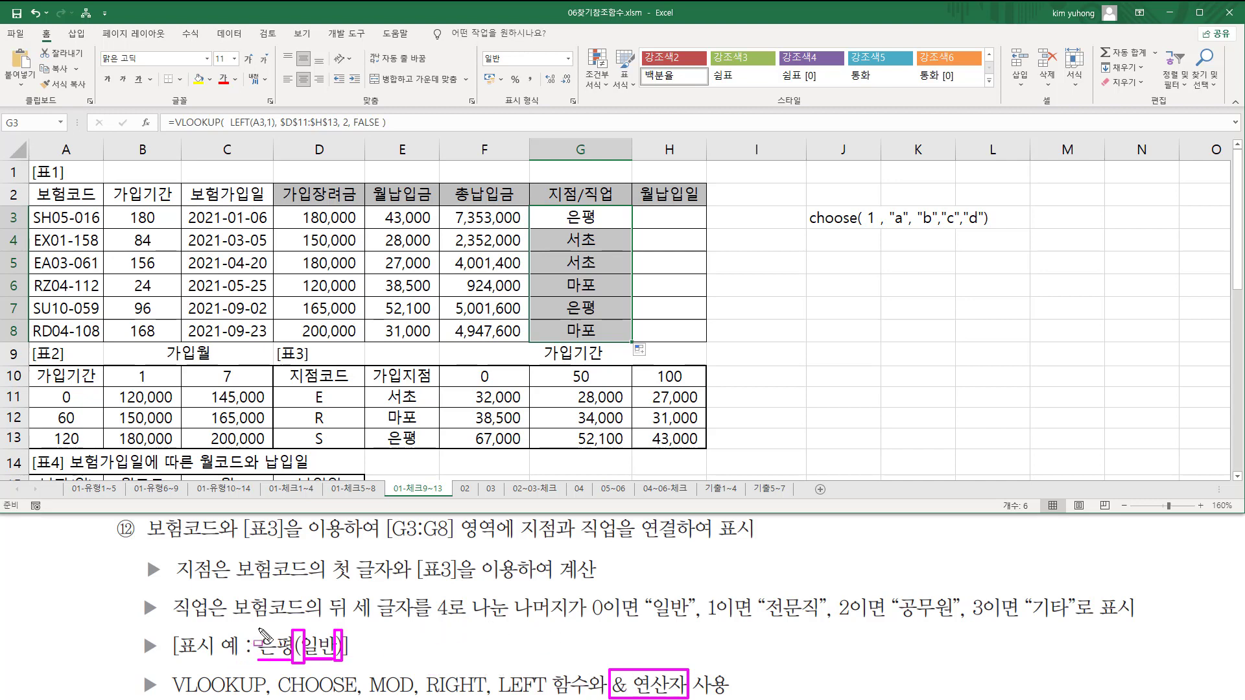
{"action": "mouse_move", "coordinate": [259, 620]}
{"action": "left_mouse_down"}
{"action": "mouse_move", "coordinate": [288, 664]}
{"action": "mouse_move", "coordinate": [358, 665]}
{"action": "left_mouse_up"}
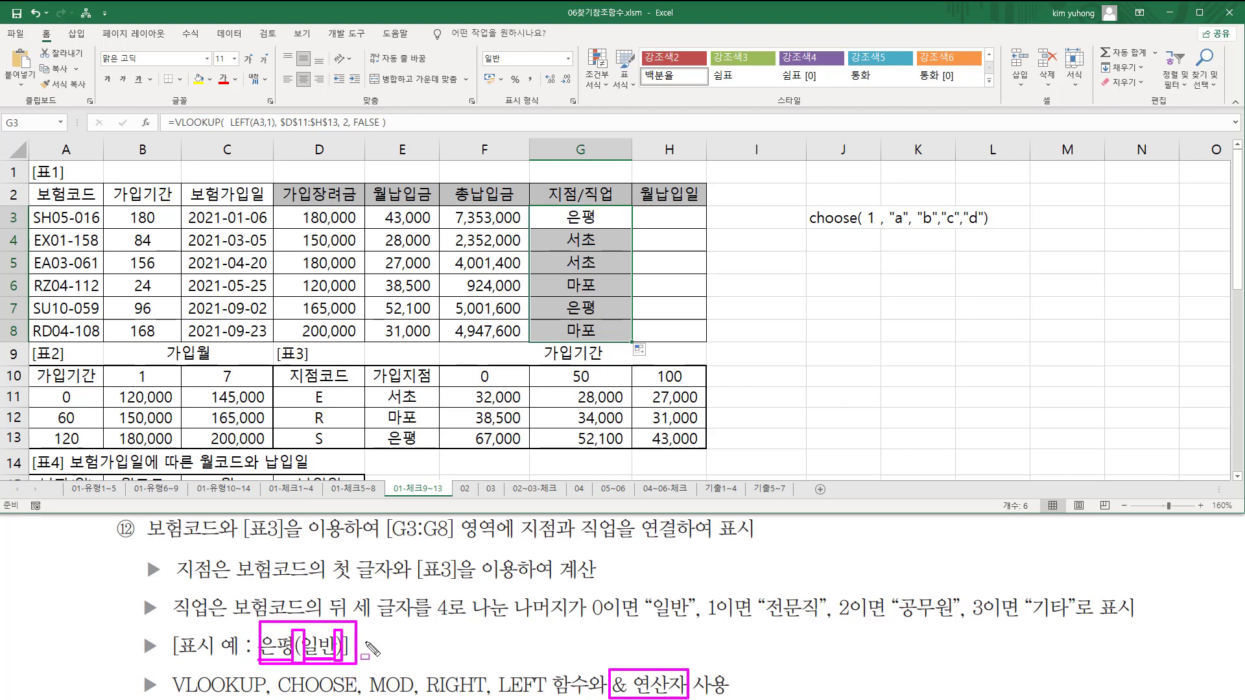
{"action": "key", "text": "Escape"}
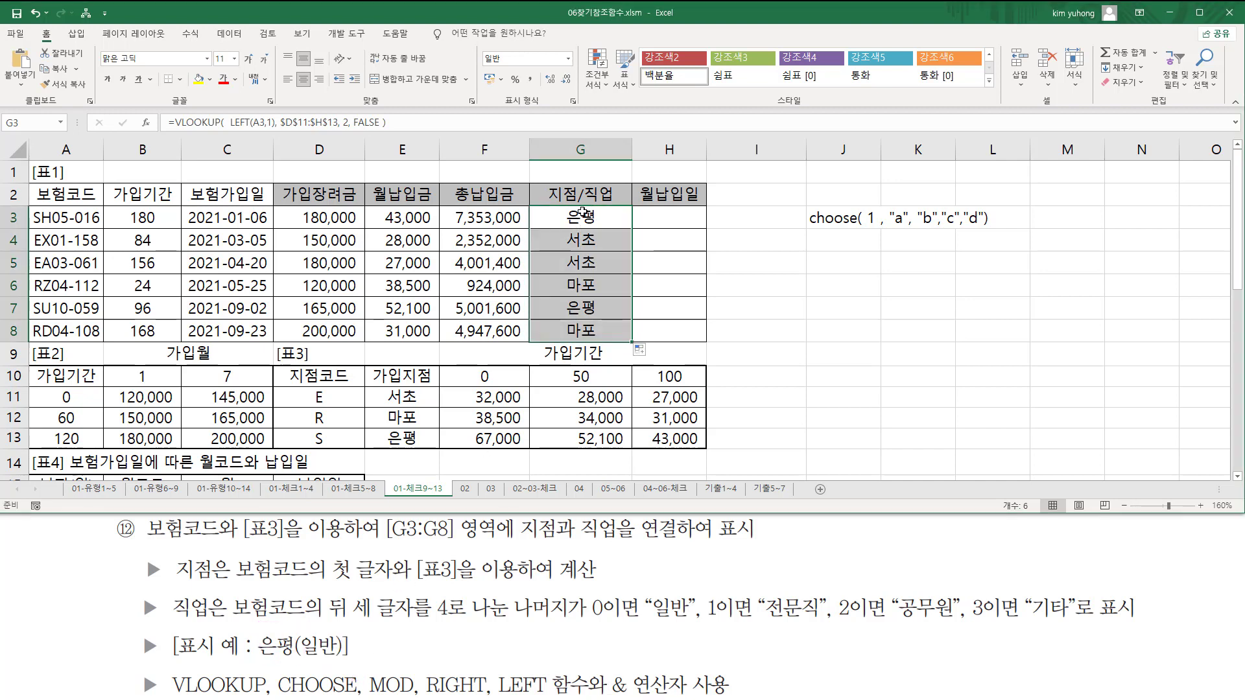
- Append an opening parenthesis to the VLOOKUP in G3 with & "("
{"action": "left_click", "coordinate": [589, 217]}
{"action": "double_click", "coordinate": [578, 219]}
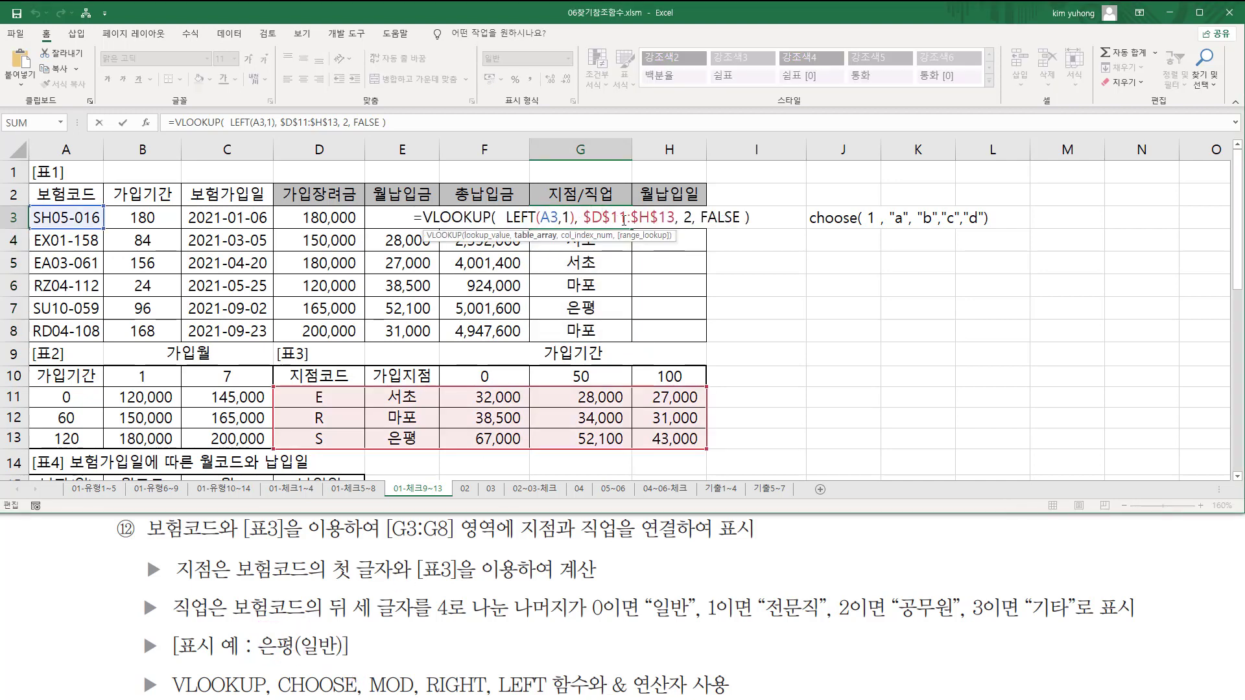
{"action": "left_click_drag", "start_coordinate": [425, 219], "coordinate": [754, 223]}
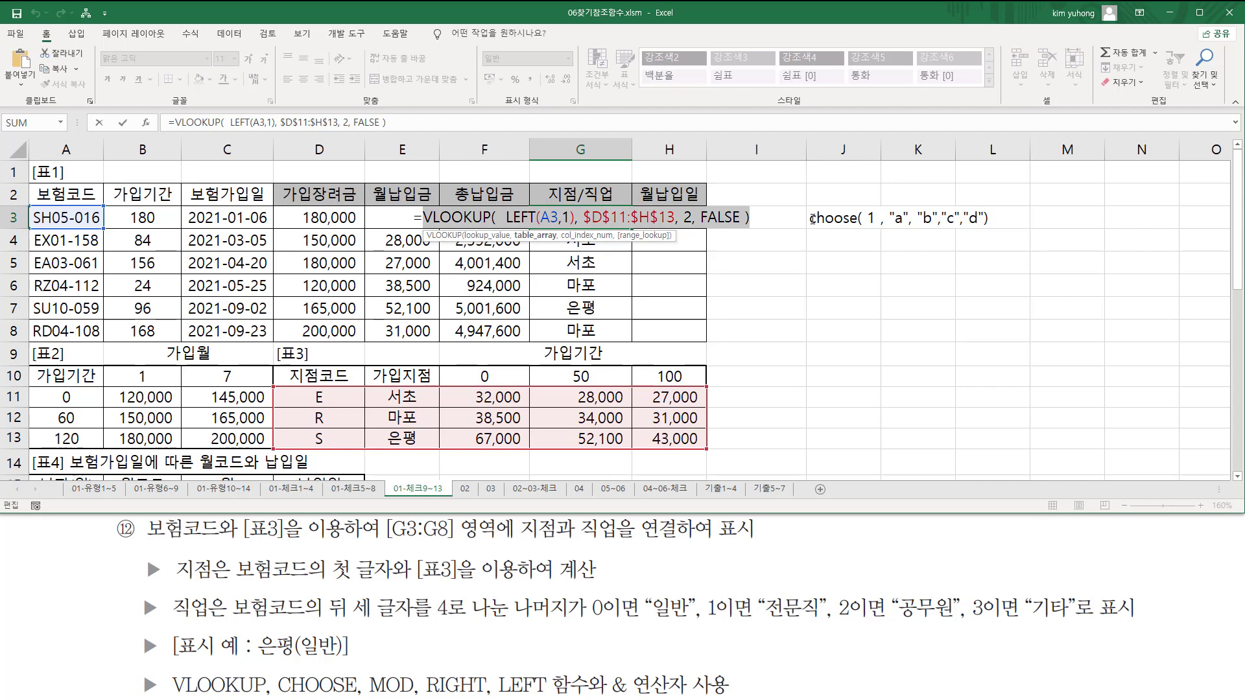
{"action": "left_click", "coordinate": [764, 218]}
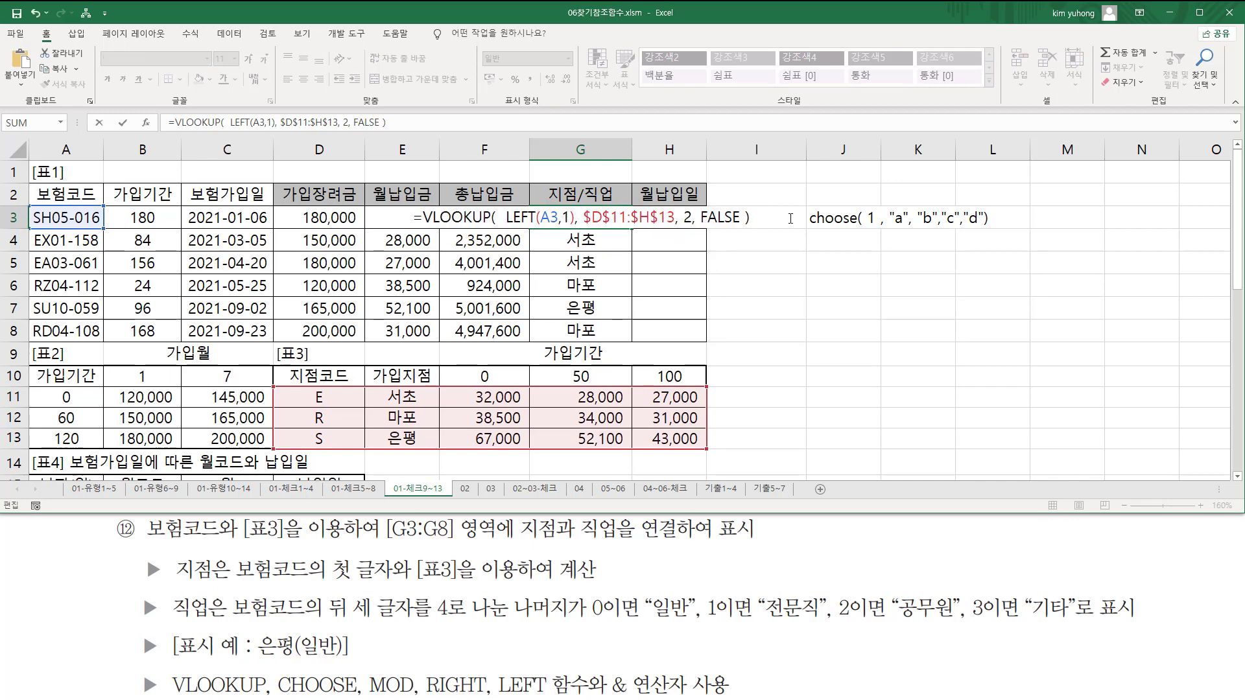
{"action": "type", "text": "&"}
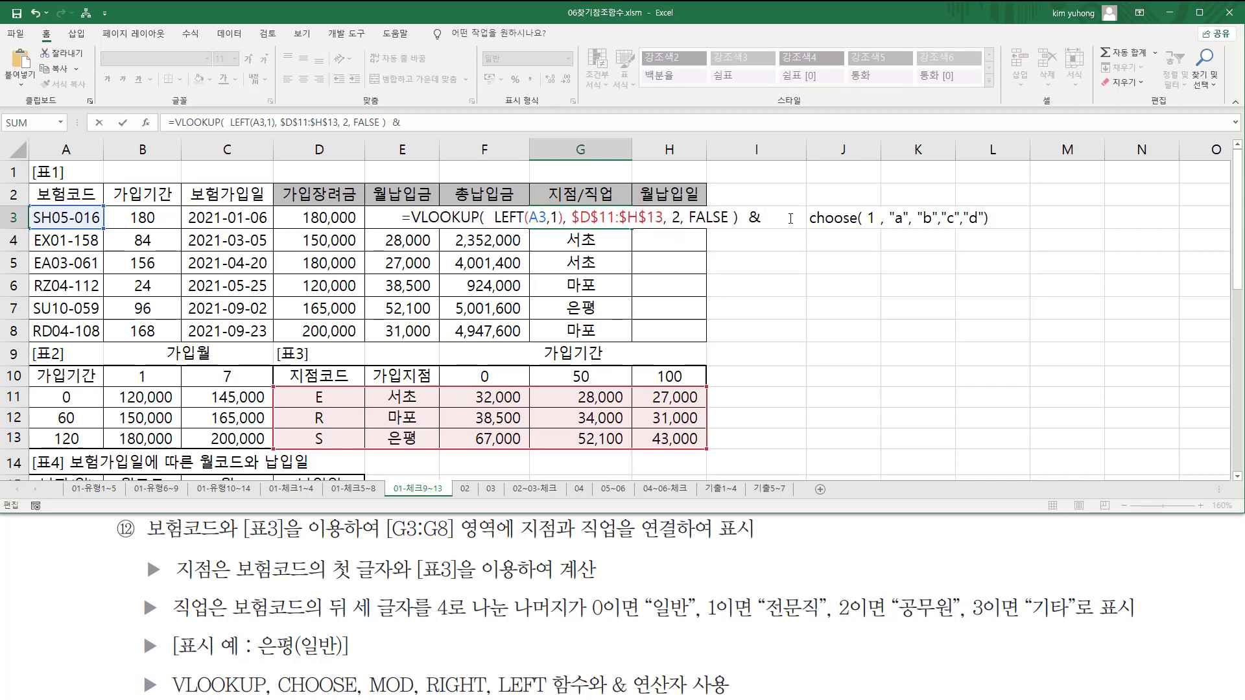
{"action": "type", "text": " \""}
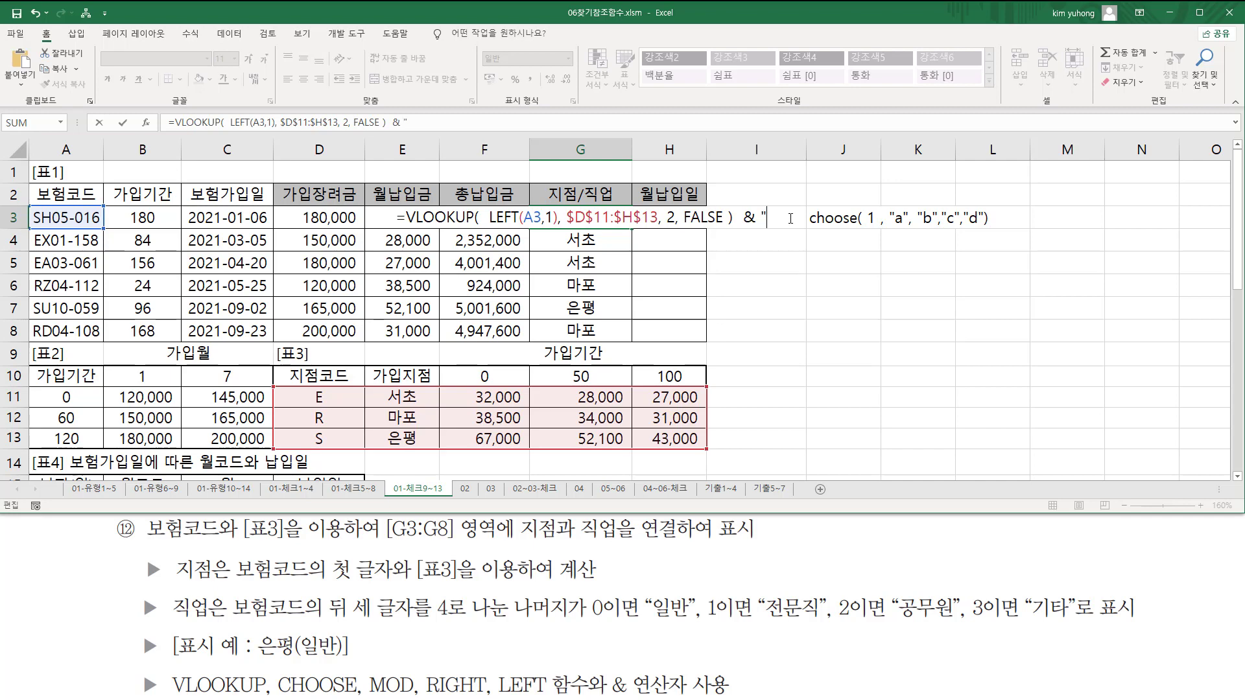
{"action": "type", "text": "(\""}
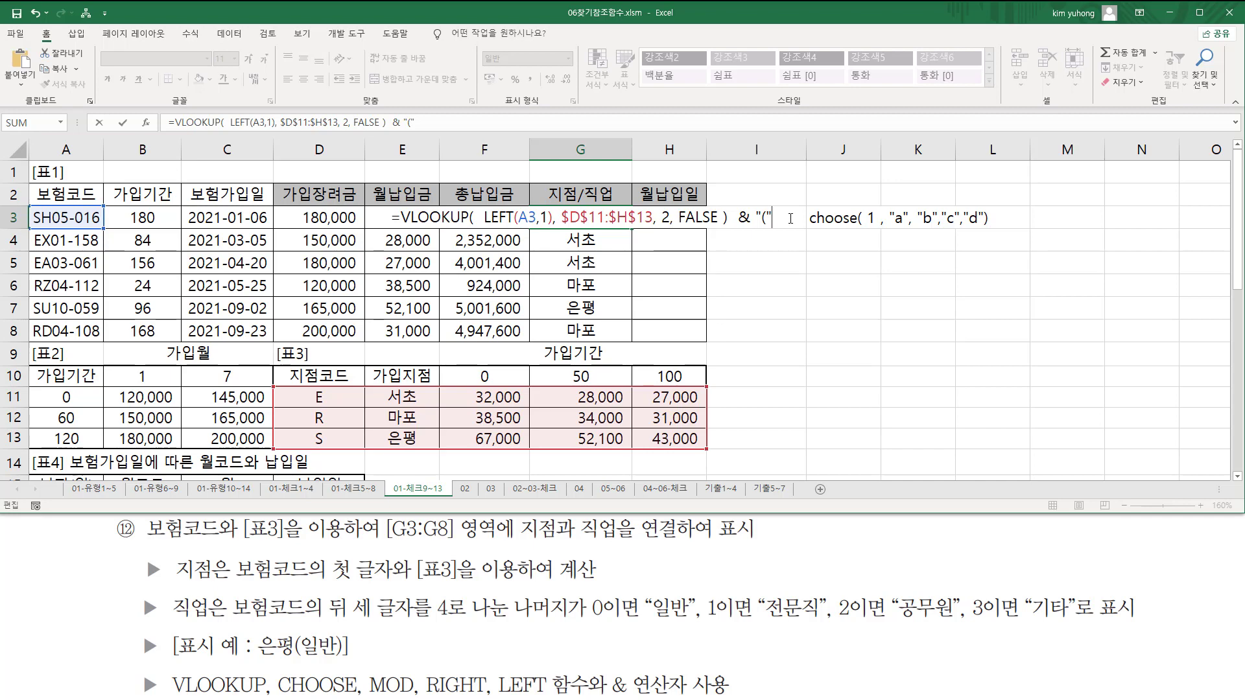
- Join CHOOSE(MOD(RIGHT(A3,3),4)+1,"일반","전문직","공무원","기타") after the opening parenthesis in G3 with the & operator
{"action": "left_click_drag", "start_coordinate": [257, 659], "coordinate": [323, 652]}
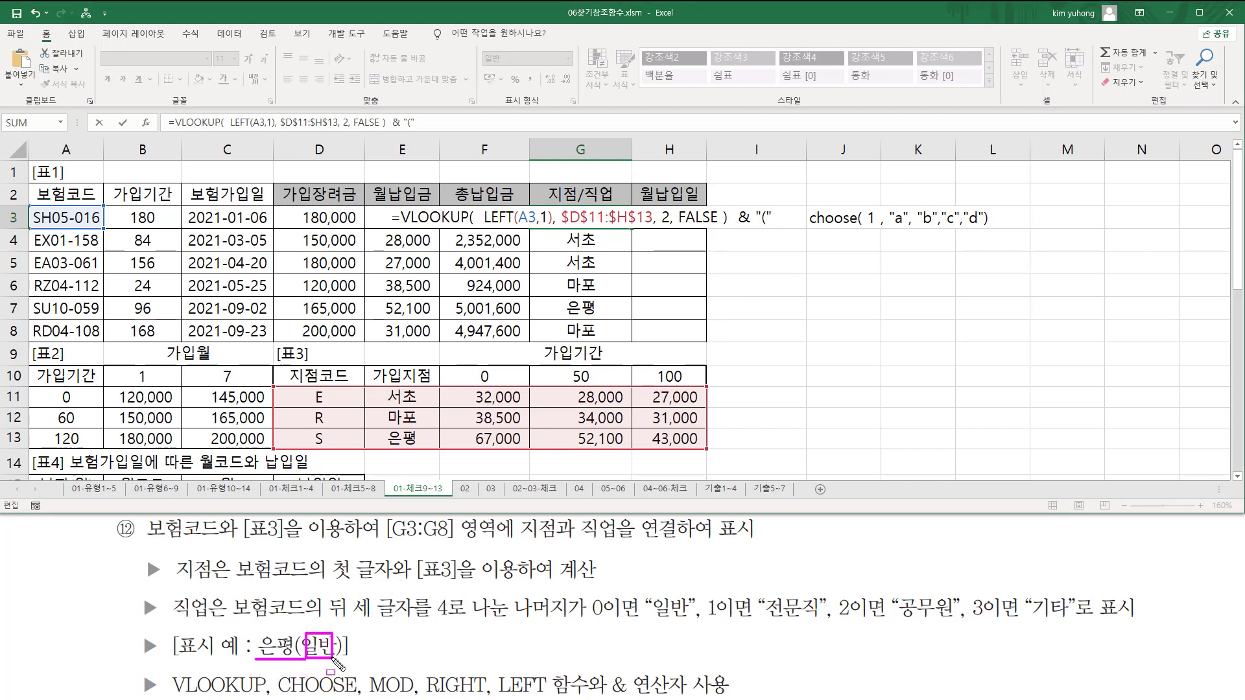
{"action": "key", "text": "Escape"}
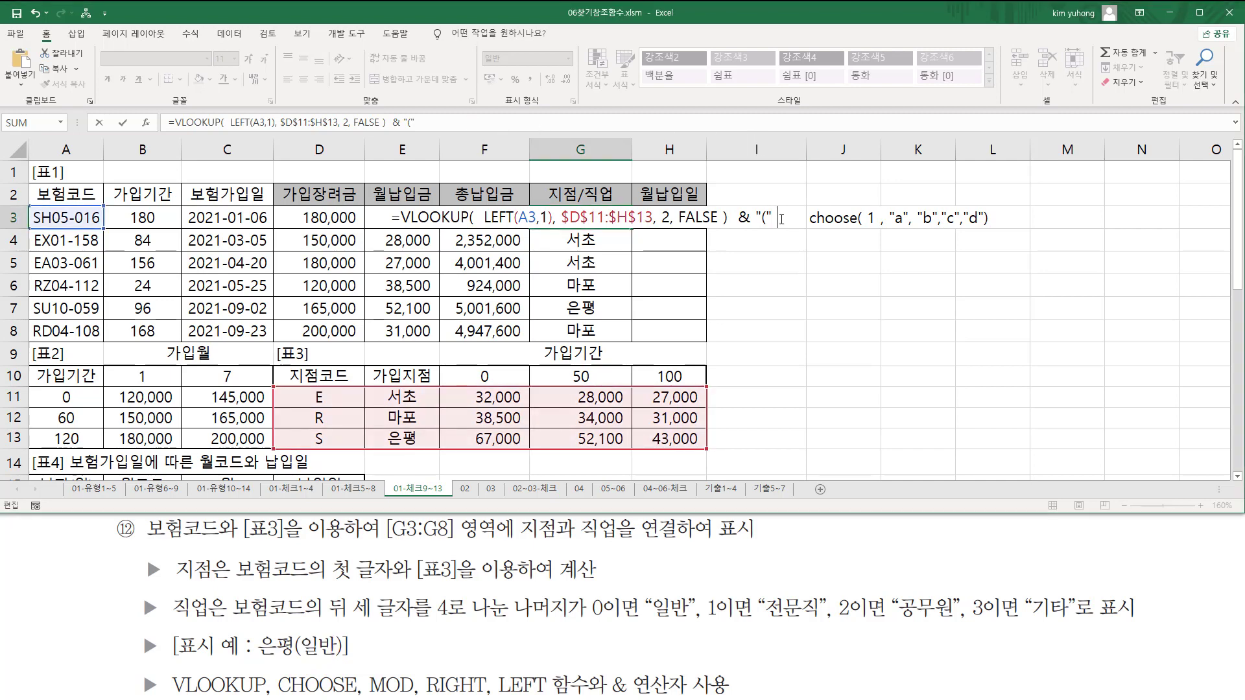
{"action": "type", "text": "&"}
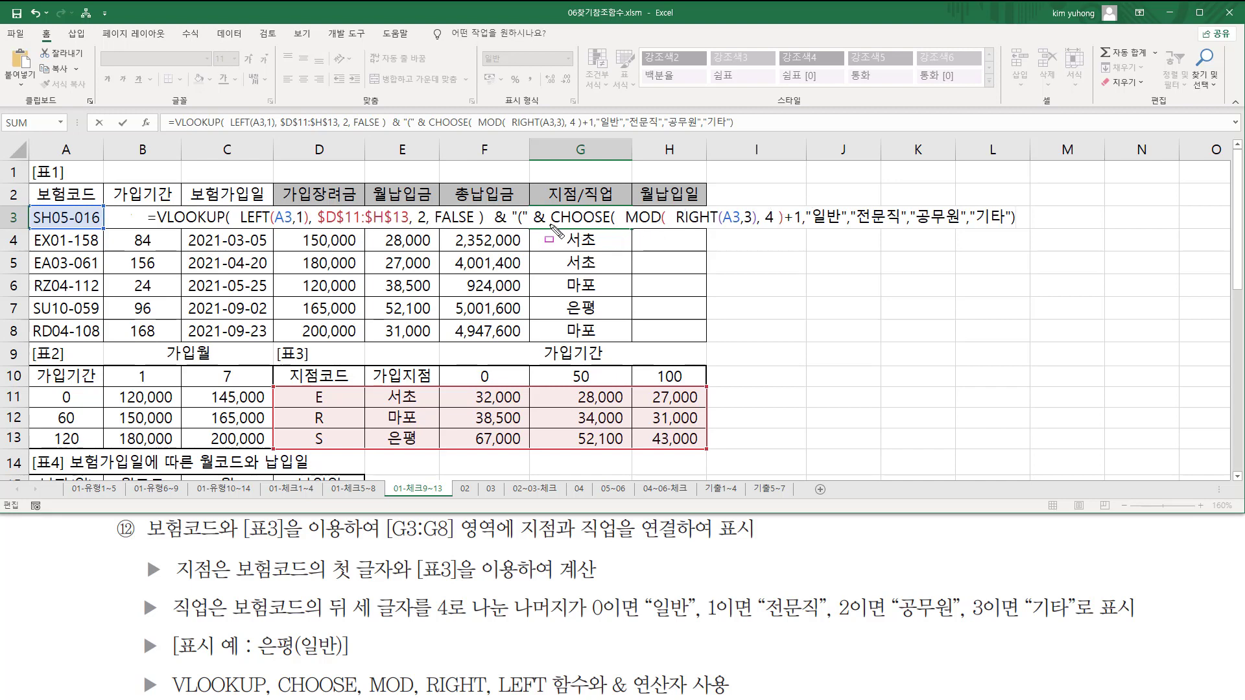
- Close the job name in G3 with & ")" and fill the completed formula down through G8
{"action": "left_click_drag", "start_coordinate": [552, 227], "coordinate": [1016, 226]}
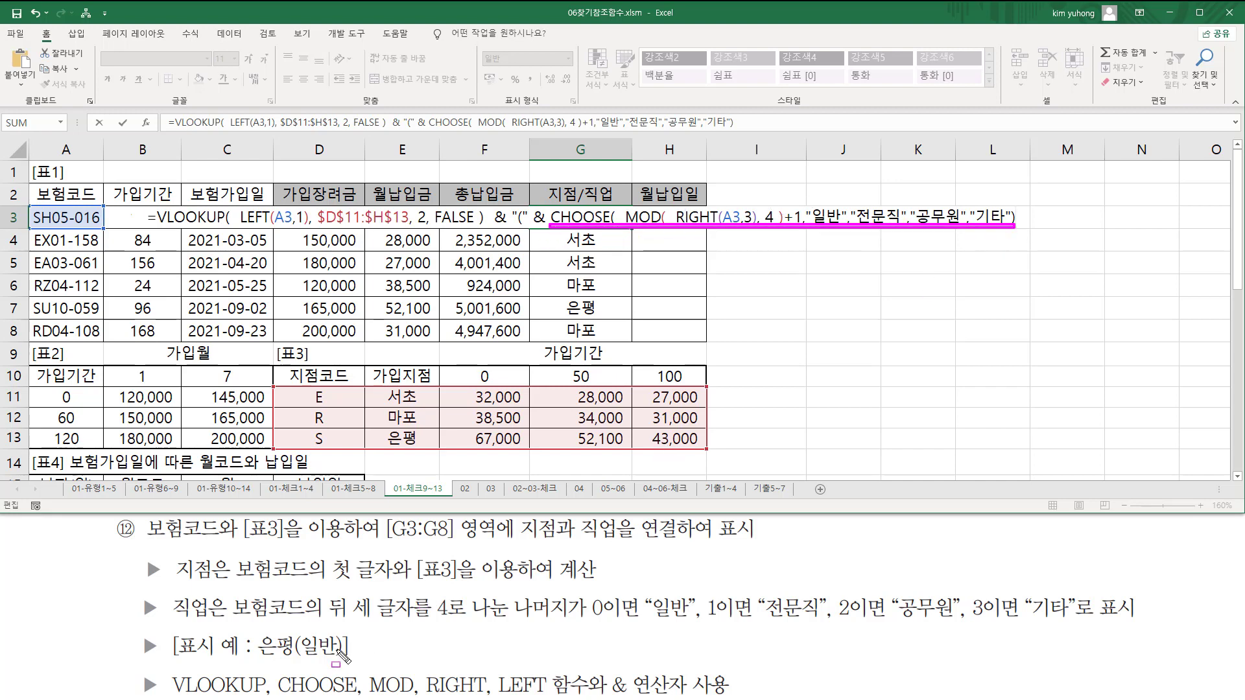
{"action": "mouse_move", "coordinate": [310, 662]}
{"action": "left_mouse_down"}
{"action": "mouse_move", "coordinate": [339, 648]}
{"action": "mouse_move", "coordinate": [343, 663]}
{"action": "left_mouse_up"}
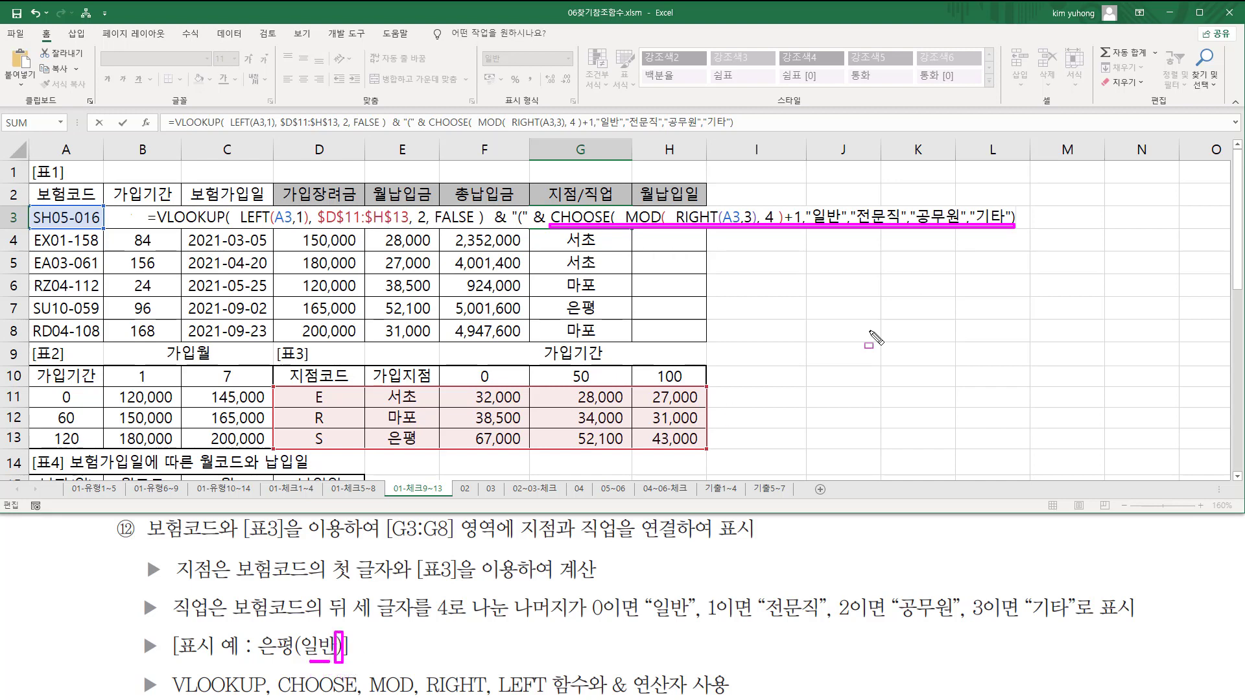
{"action": "key", "text": "Escape"}
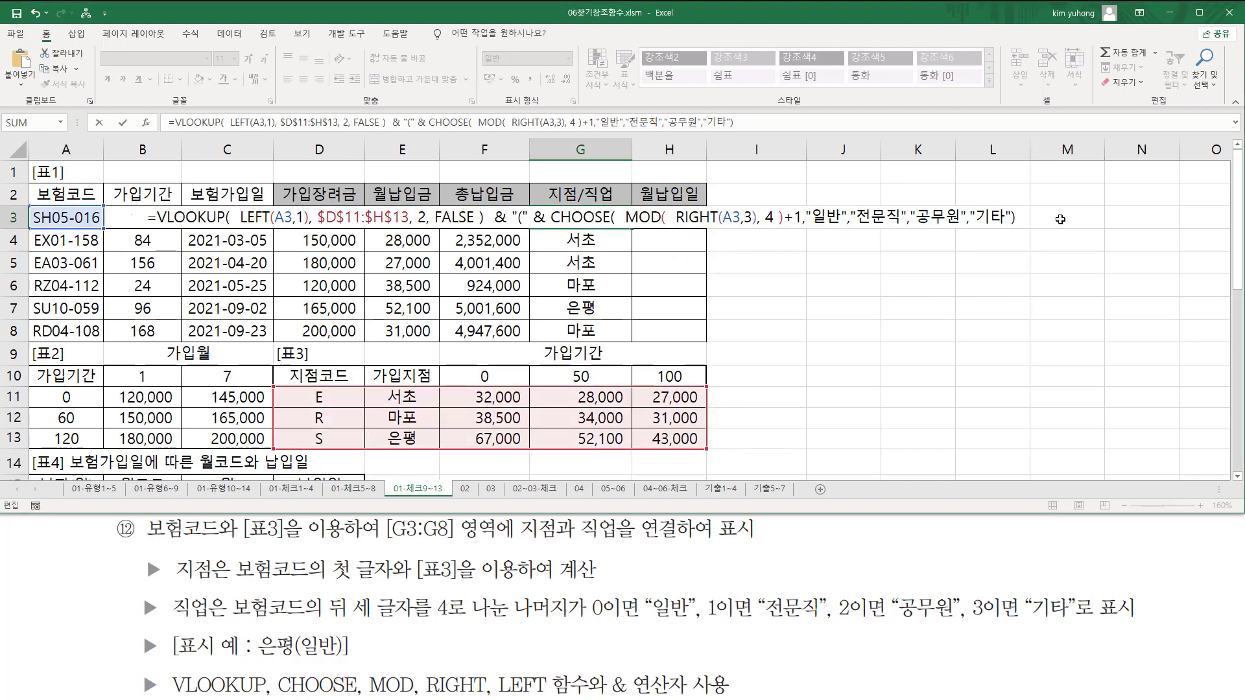
{"action": "type", "text": "& \""}
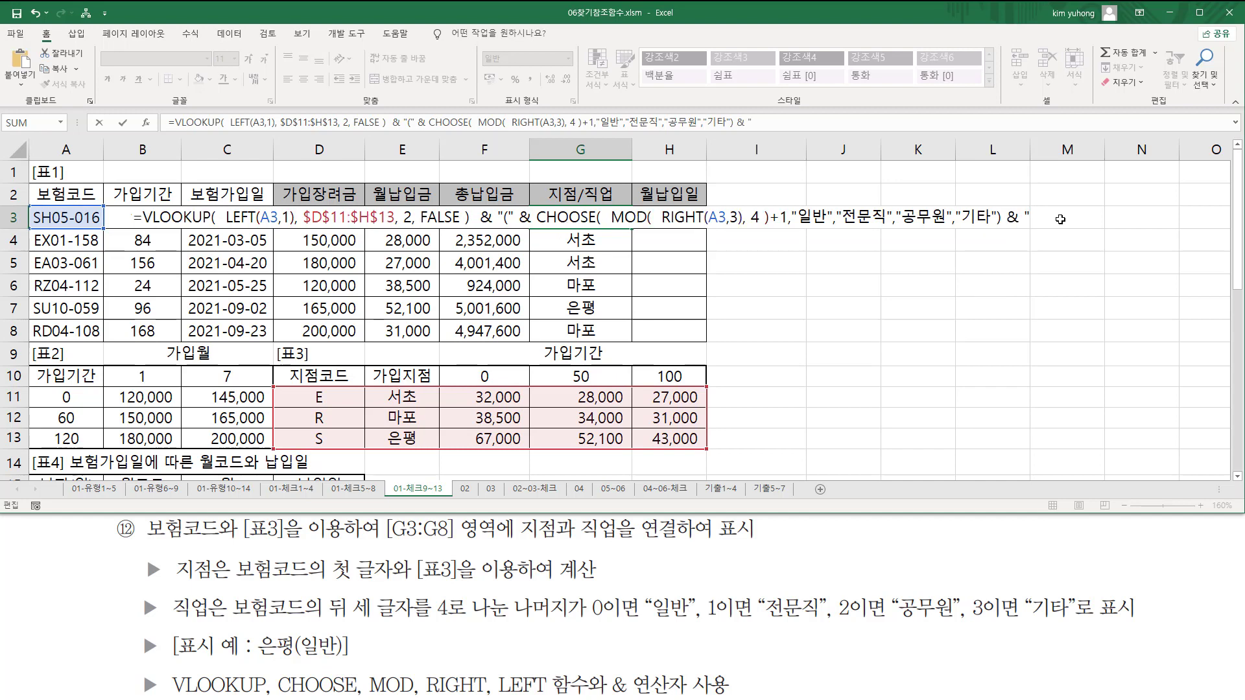
{"action": "type", "text": ")\""}
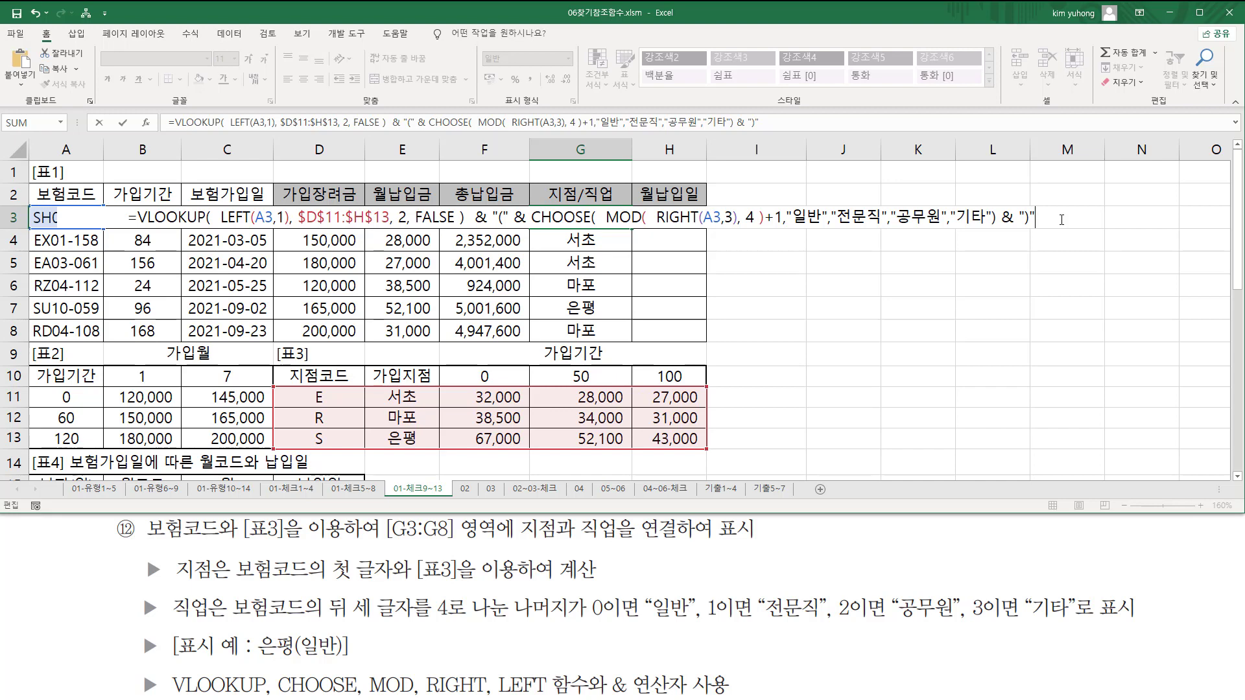
{"action": "key", "text": "Return"}
{"action": "left_click", "coordinate": [620, 216]}
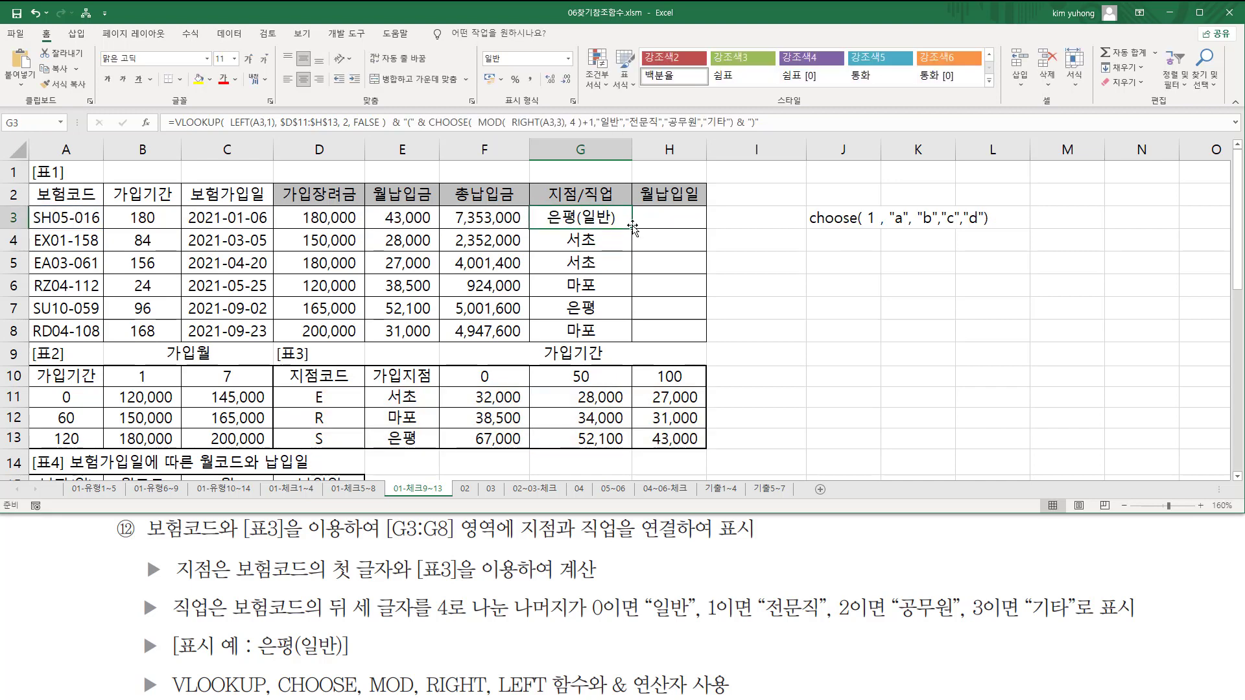
{"action": "left_click_drag", "start_coordinate": [633, 227], "coordinate": [594, 332]}
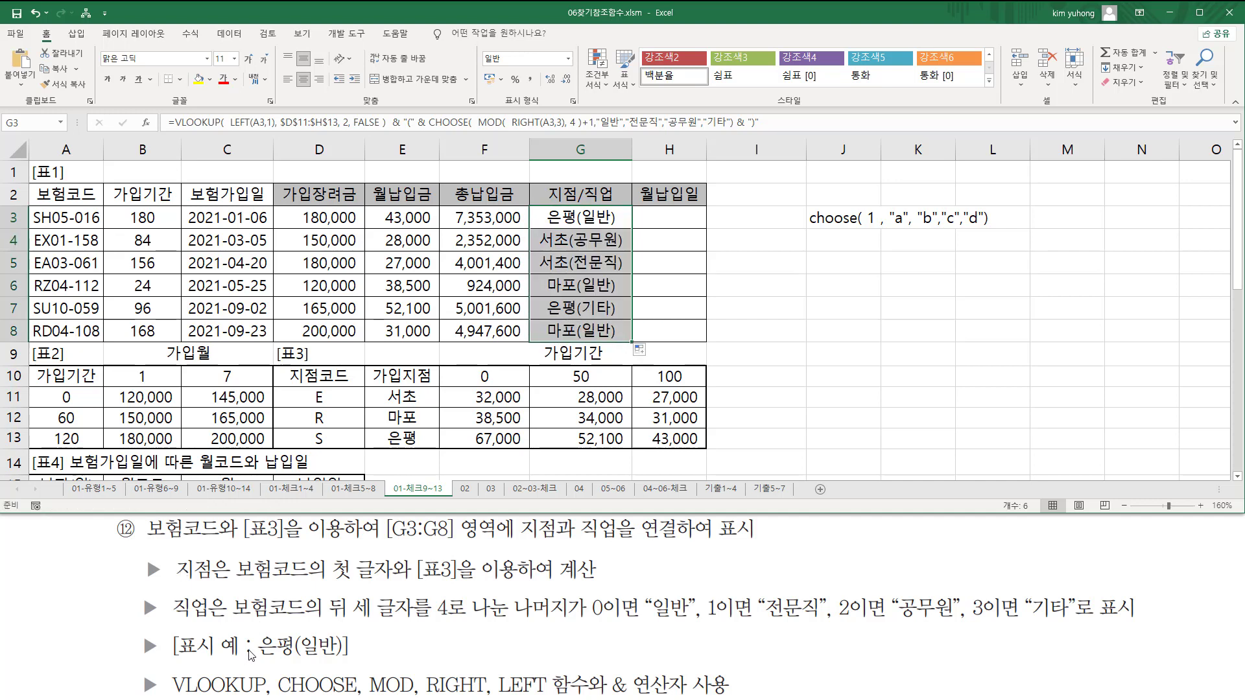
{"action": "left_click_drag", "start_coordinate": [250, 662], "coordinate": [354, 662]}
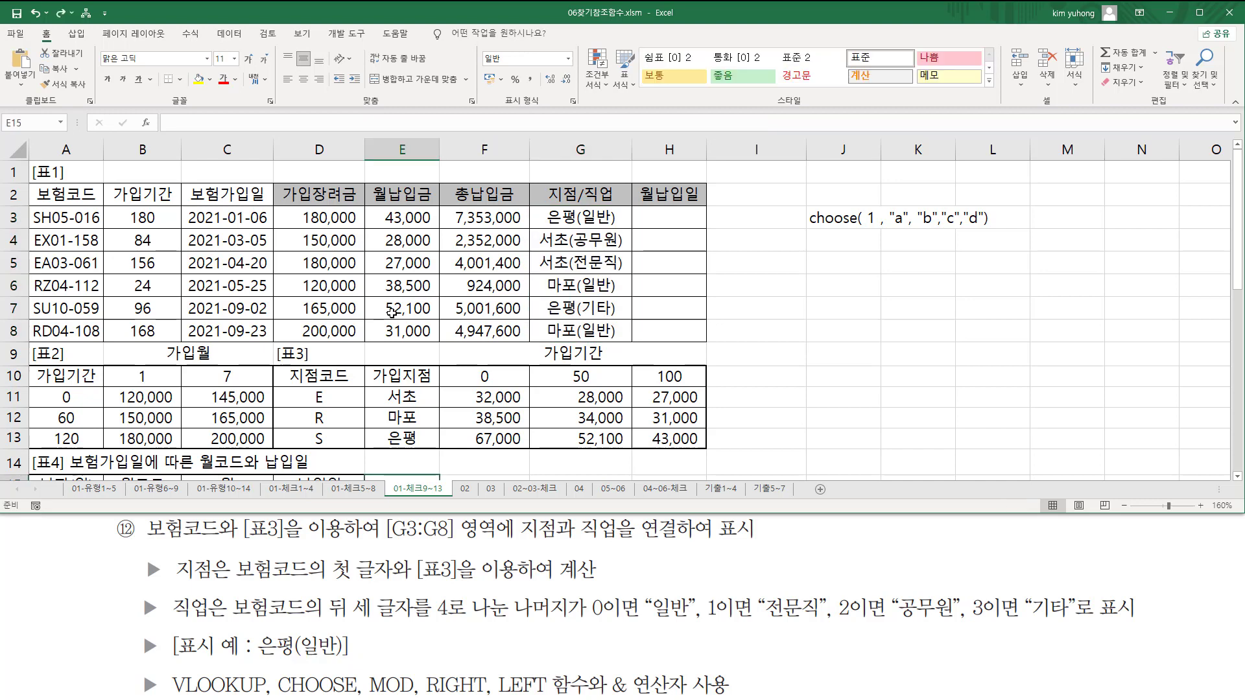
- Record the full G3 formula as plain text in B21, with spaced-out CHOOSE arguments and a red font
{"action": "scroll", "coordinate": [392, 314], "scroll_direction": "down", "scroll_amount": 2}
{"action": "left_click", "coordinate": [119, 455]}
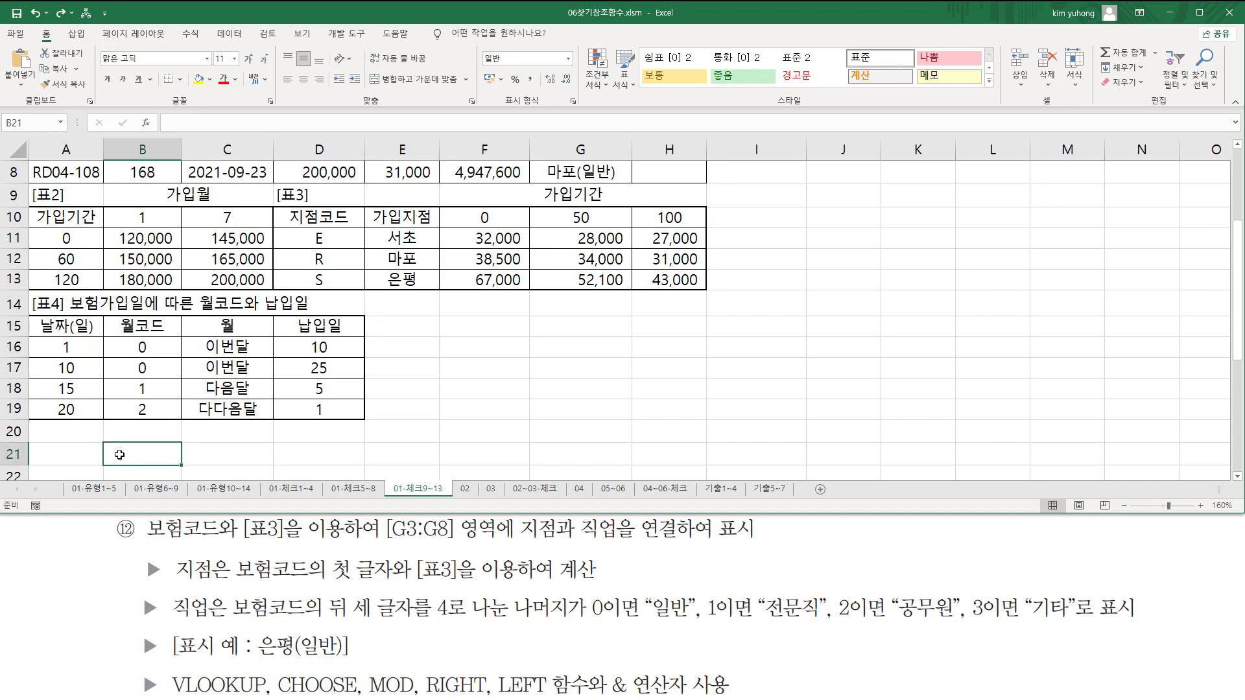
{"action": "type", "text": "=VLOOKUP(  LEFT(A3,1), $D$11:$H$13, 2, FALSE )  & \"(\" & CHOOSE(  MOD(  RIGHT(A3,3), 4 )+1,\"일반\",\"전문직\",\"공무원\",\"기타\") & \")\""}
{"action": "key", "text": "Return"}
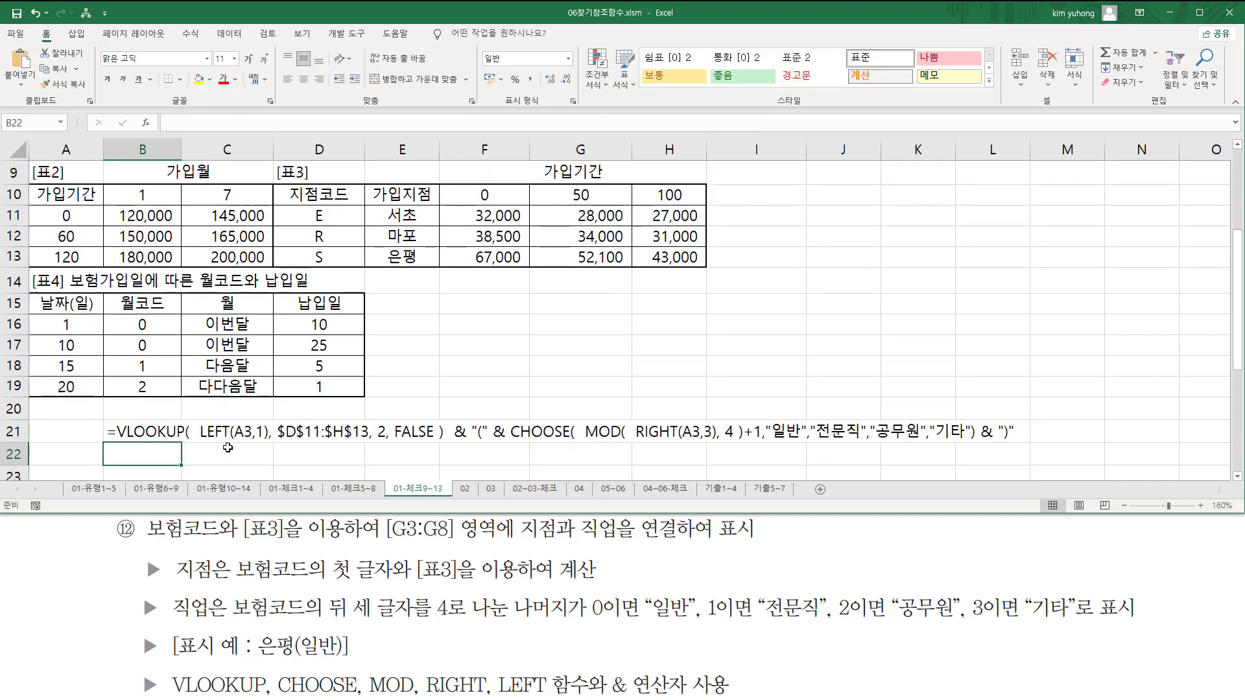
{"action": "left_click", "coordinate": [133, 436]}
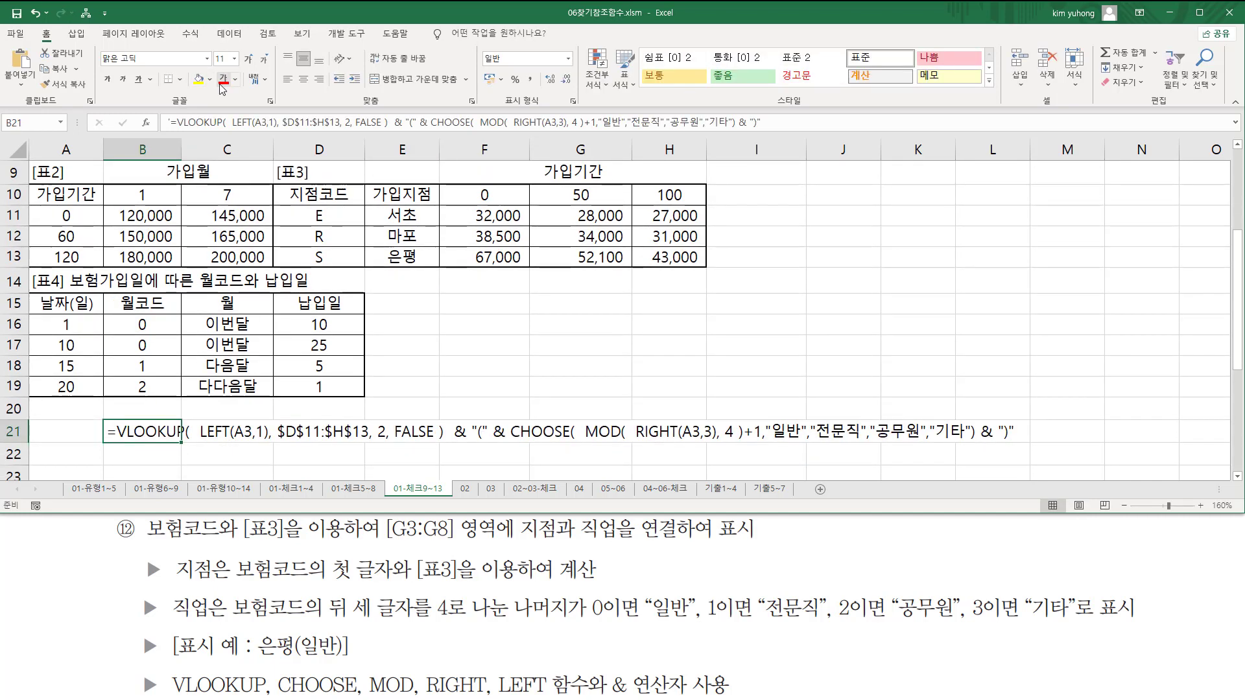
{"action": "left_click", "coordinate": [224, 79]}
{"action": "left_click", "coordinate": [571, 347]}
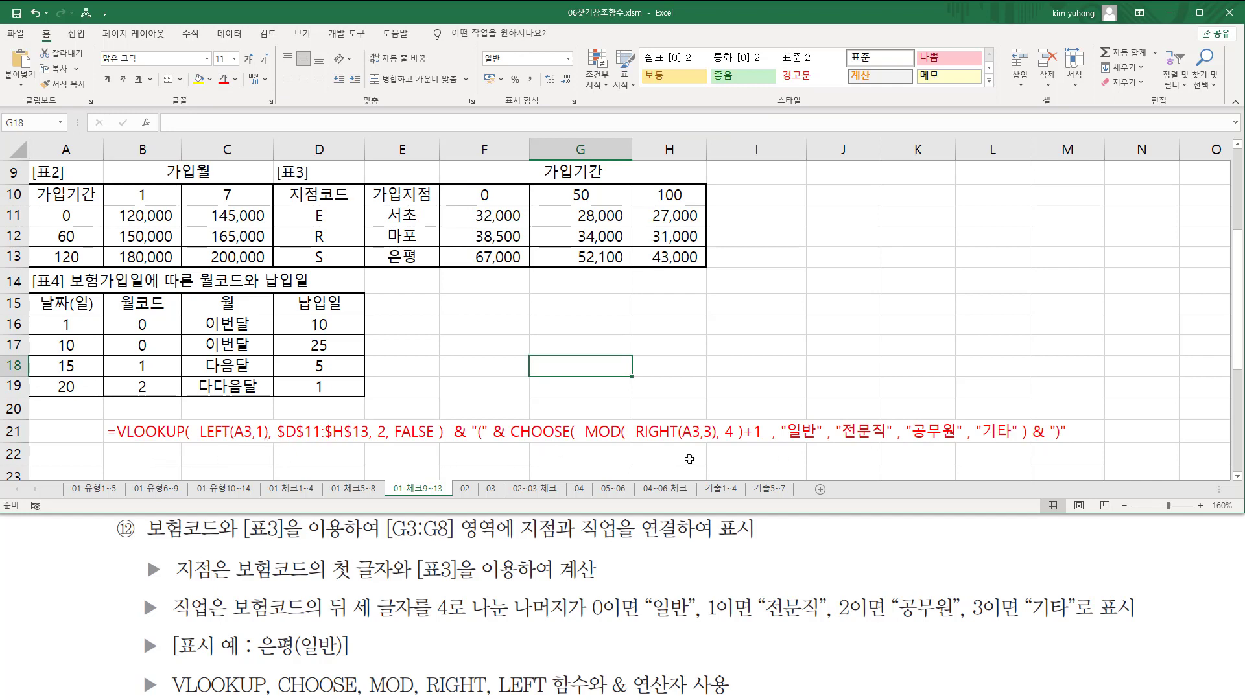
- Examine the VLOOKUP part of the B21 formula text, matching each argument to the branch codes and branch names in [표3]
{"action": "mouse_move", "coordinate": [117, 418]}
{"action": "left_mouse_down"}
{"action": "mouse_move", "coordinate": [139, 449]}
{"action": "mouse_move", "coordinate": [454, 459]}
{"action": "left_mouse_up"}
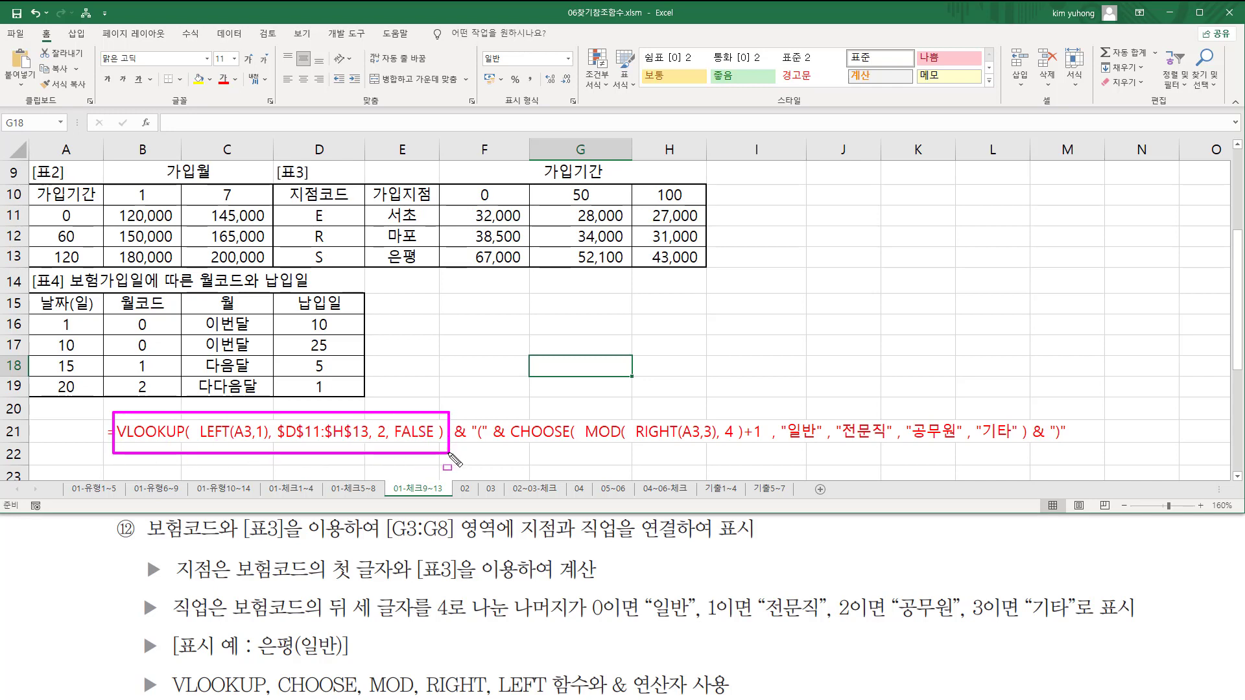
{"action": "left_click_drag", "start_coordinate": [384, 205], "coordinate": [420, 267]}
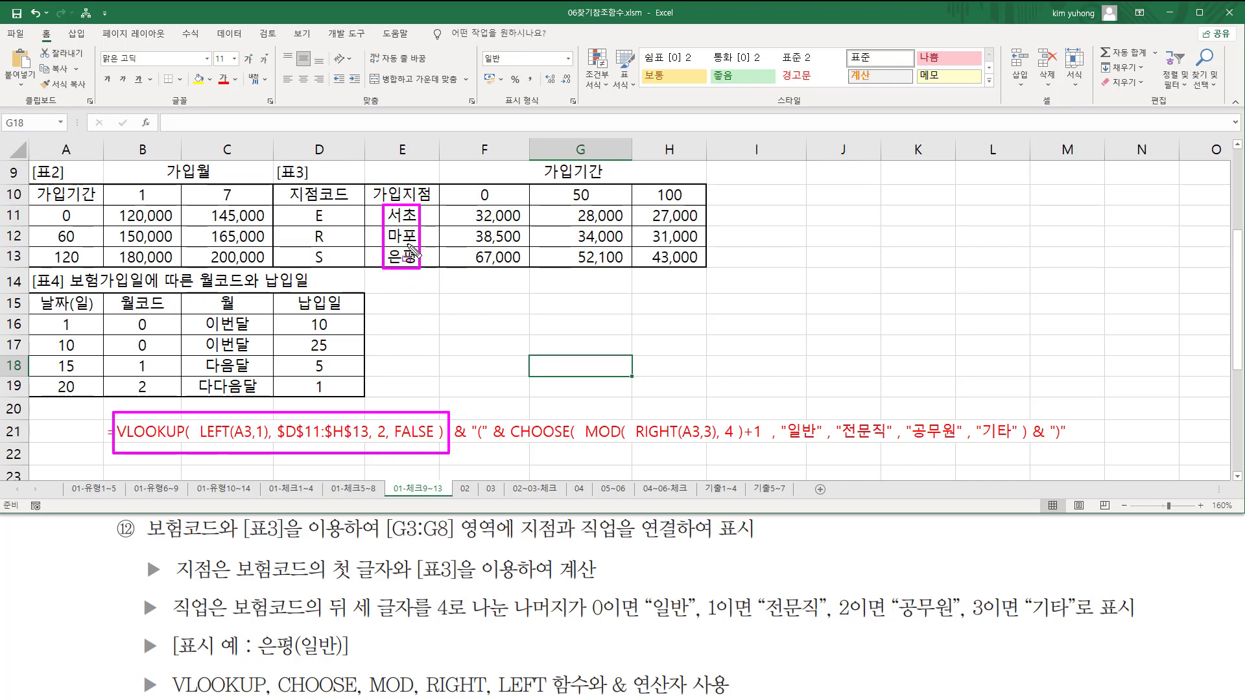
{"action": "left_click_drag", "start_coordinate": [309, 204], "coordinate": [331, 262]}
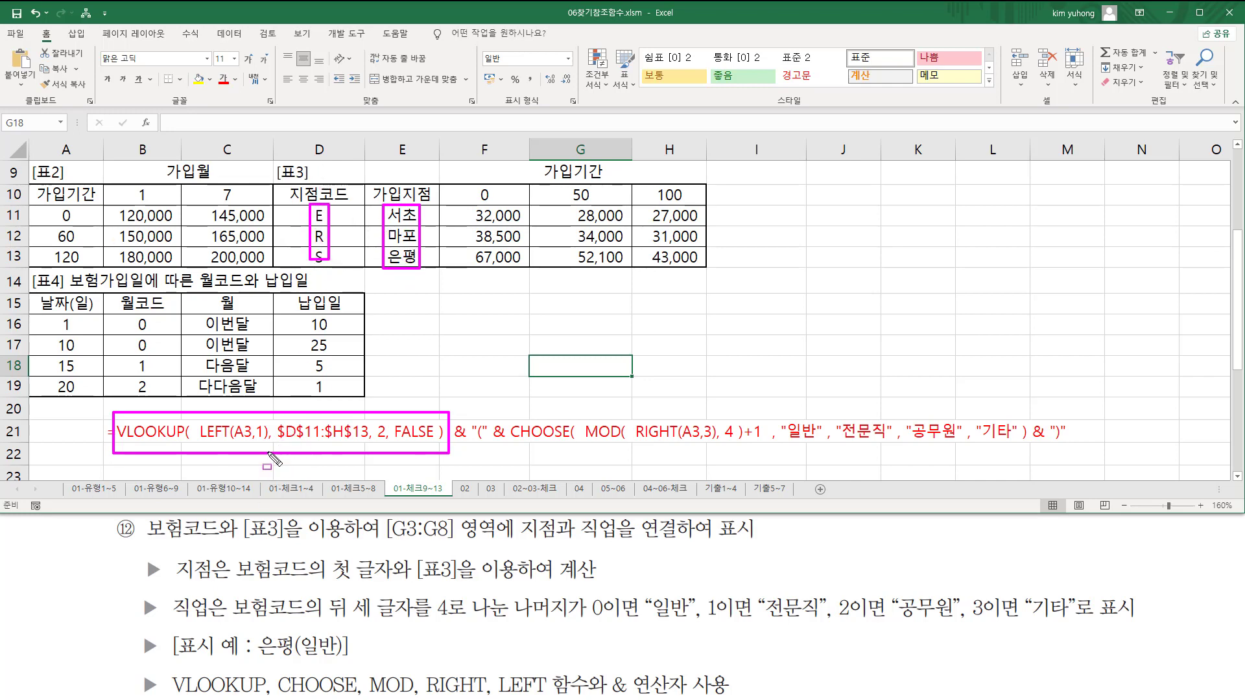
{"action": "left_click_drag", "start_coordinate": [277, 443], "coordinate": [366, 442]}
{"action": "left_click_drag", "start_coordinate": [199, 442], "coordinate": [273, 442]}
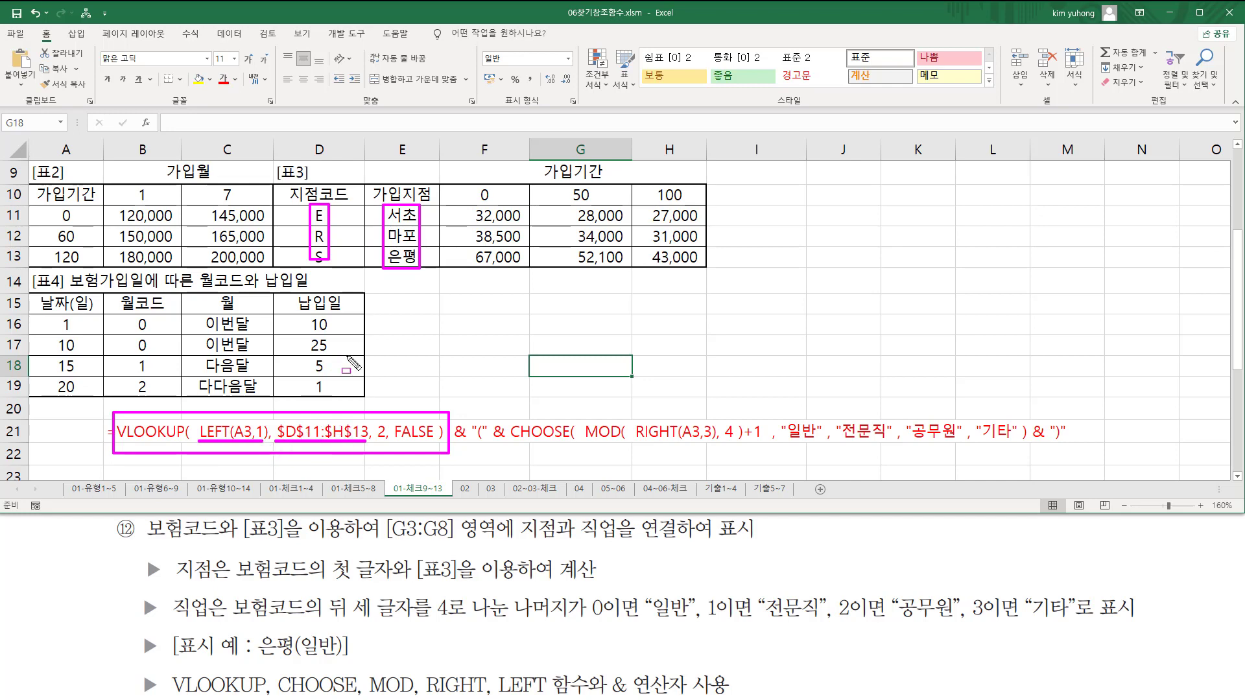
{"action": "mouse_move", "coordinate": [375, 418]}
{"action": "left_mouse_down"}
{"action": "mouse_move", "coordinate": [388, 418]}
{"action": "mouse_move", "coordinate": [388, 453]}
{"action": "mouse_move", "coordinate": [375, 419]}
{"action": "left_mouse_up"}
{"action": "mouse_move", "coordinate": [275, 203]}
{"action": "left_mouse_down"}
{"action": "mouse_move", "coordinate": [370, 240]}
{"action": "mouse_move", "coordinate": [705, 271]}
{"action": "left_mouse_up"}
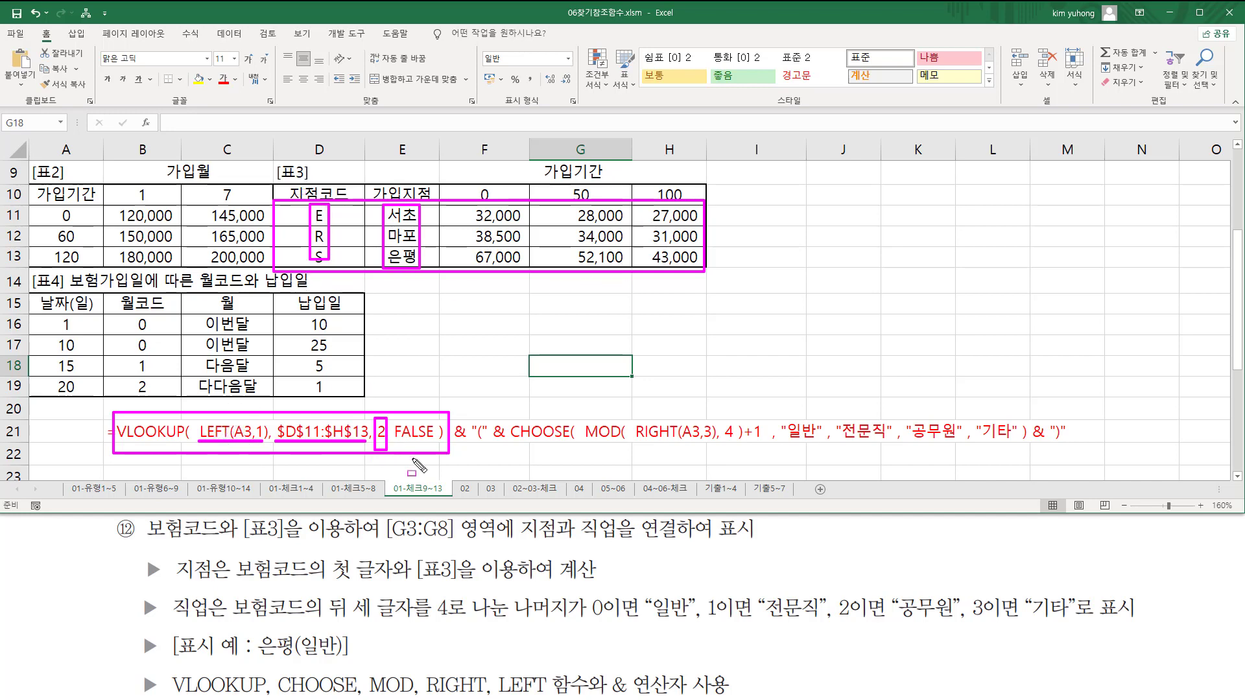
{"action": "left_click_drag", "start_coordinate": [396, 443], "coordinate": [438, 443]}
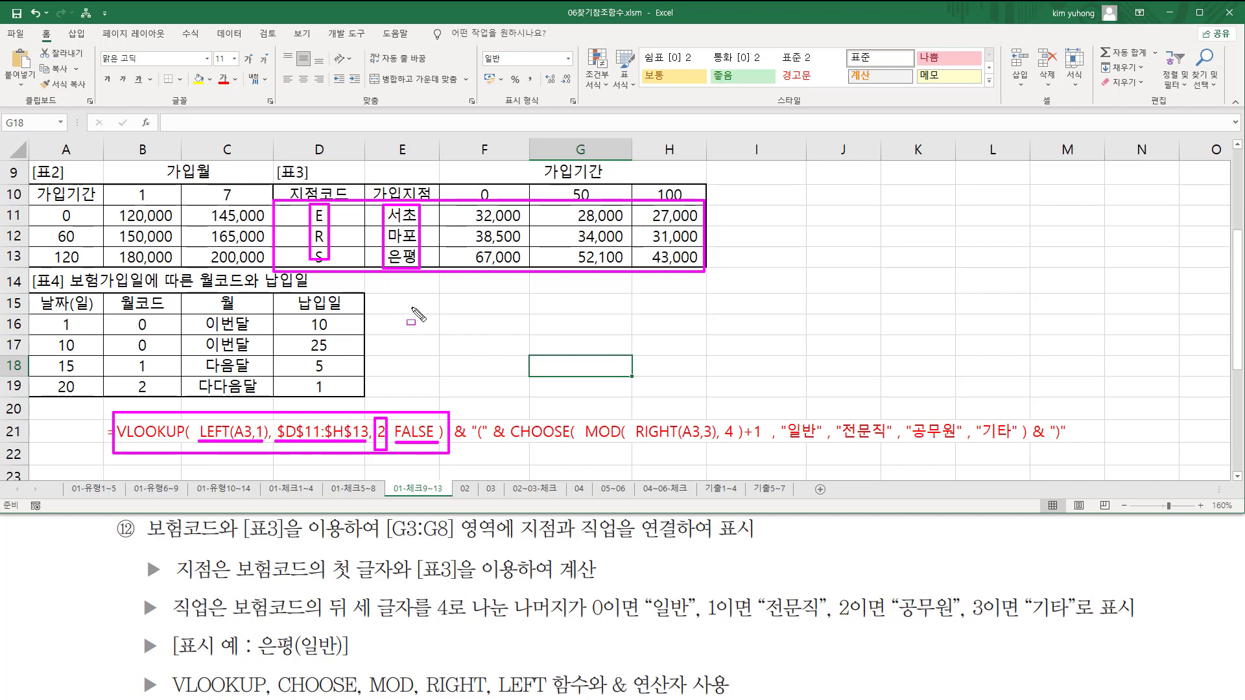
{"action": "key", "text": "Escape"}
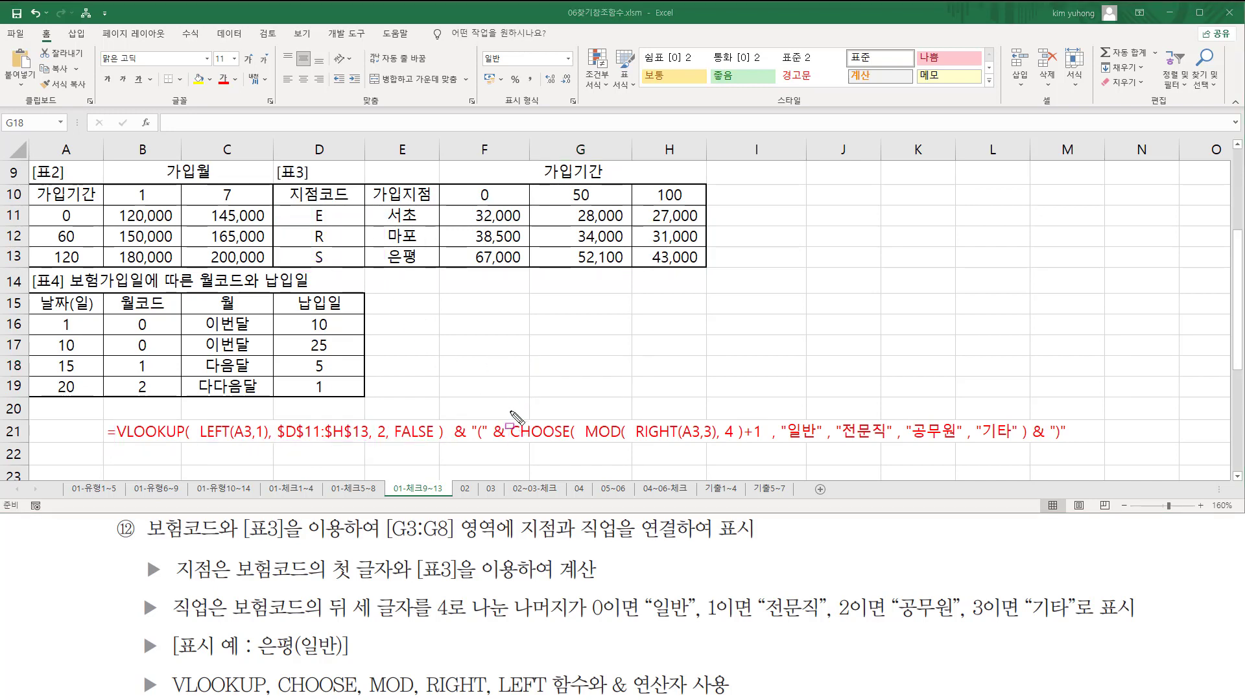
- Examine the CHOOSE part of the B21 formula text, matching MOD, RIGHT(A3,3), the divisor 4 and +1 to the job conditions in exercise 12
{"action": "left_click_drag", "start_coordinate": [306, 657], "coordinate": [333, 658]}
{"action": "mouse_move", "coordinate": [510, 411]}
{"action": "left_mouse_down"}
{"action": "mouse_move", "coordinate": [512, 441]}
{"action": "mouse_move", "coordinate": [1029, 458]}
{"action": "left_mouse_up"}
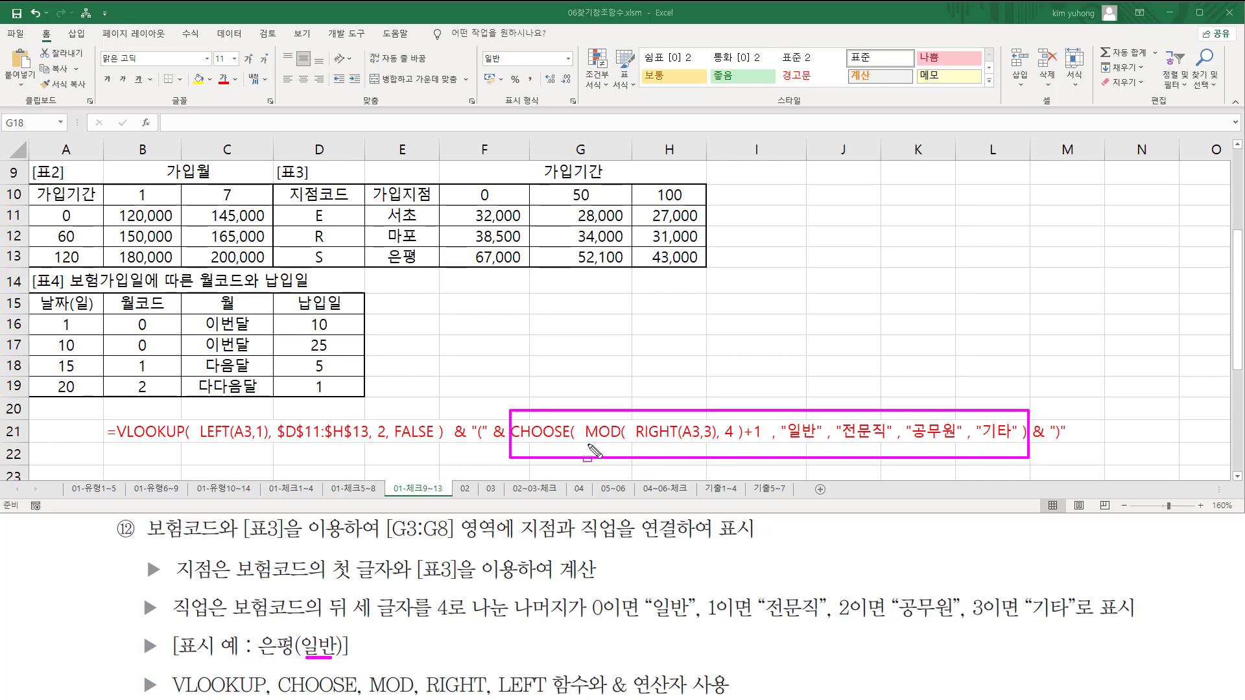
{"action": "left_click_drag", "start_coordinate": [586, 443], "coordinate": [1017, 442]}
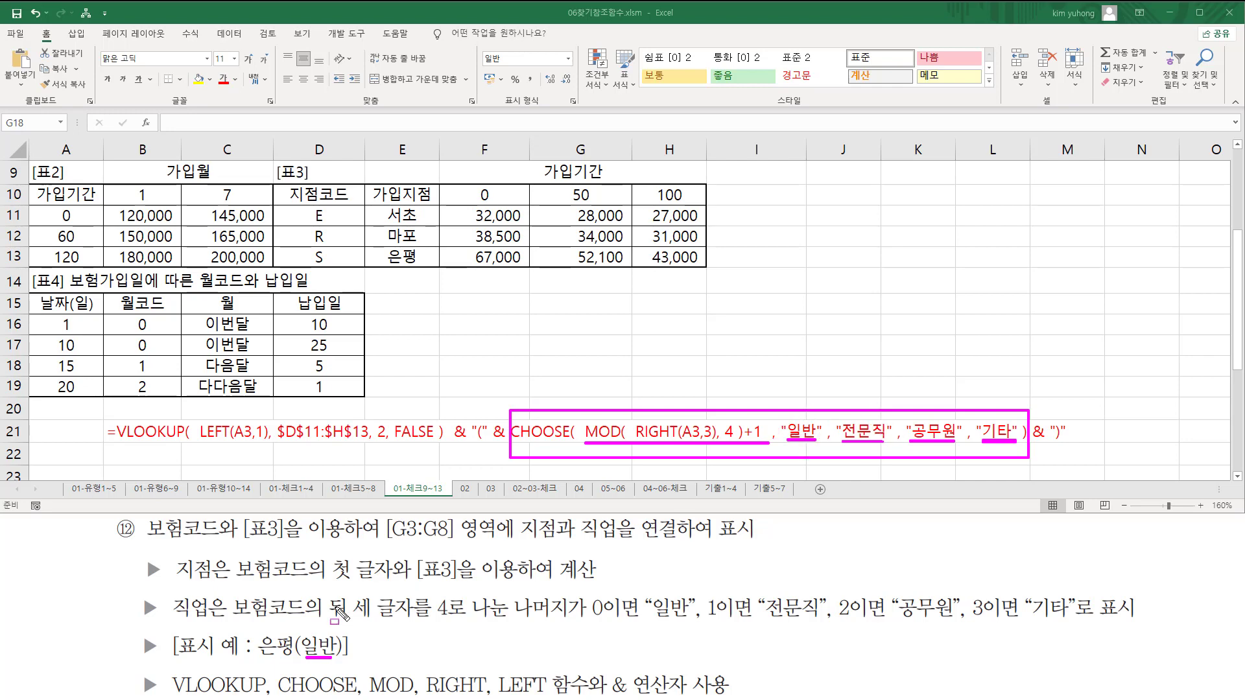
{"action": "mouse_move", "coordinate": [232, 591]}
{"action": "left_mouse_down"}
{"action": "mouse_move", "coordinate": [371, 623]}
{"action": "mouse_move", "coordinate": [566, 621]}
{"action": "left_mouse_up"}
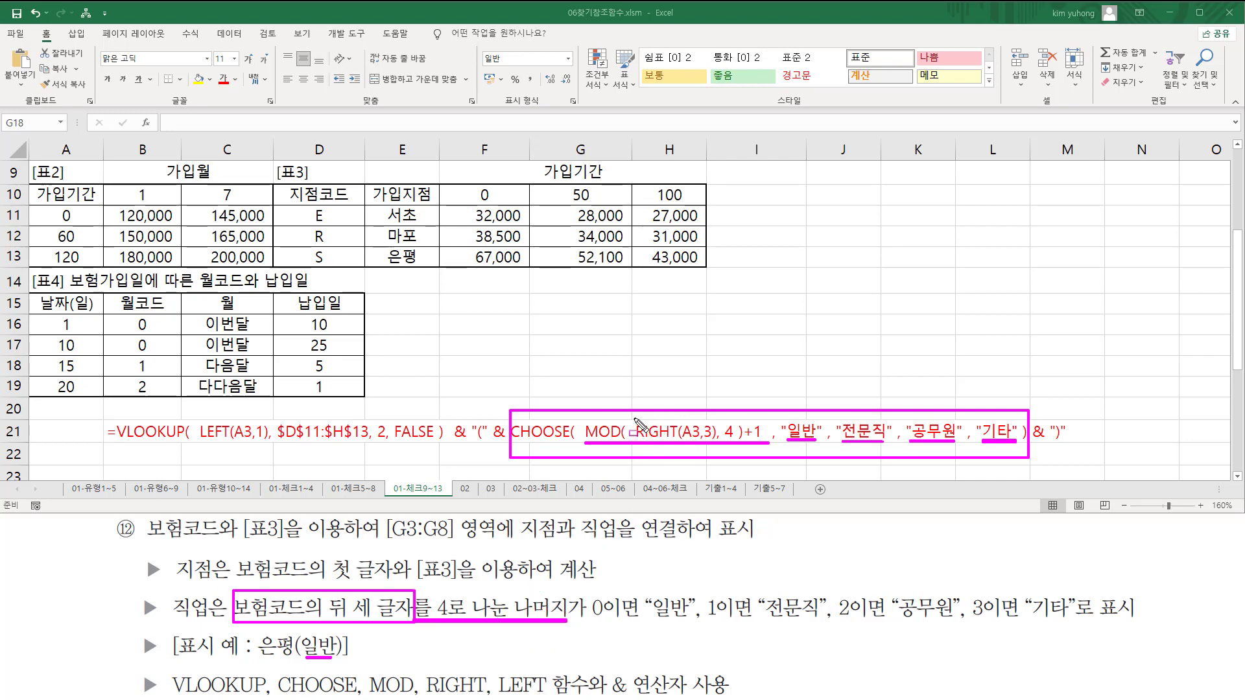
{"action": "mouse_move", "coordinate": [634, 418]}
{"action": "left_mouse_down"}
{"action": "mouse_move", "coordinate": [720, 462]}
{"action": "mouse_move", "coordinate": [715, 446]}
{"action": "left_mouse_up"}
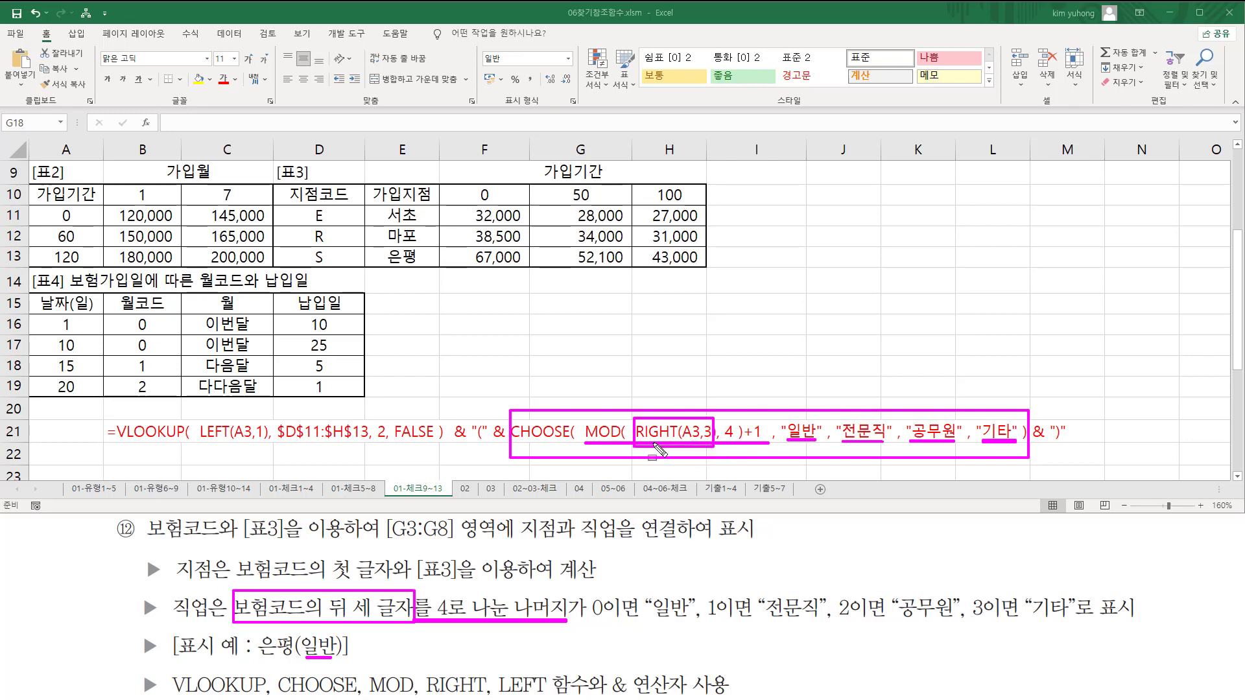
{"action": "mouse_move", "coordinate": [583, 409]}
{"action": "left_mouse_down"}
{"action": "mouse_move", "coordinate": [690, 447]}
{"action": "mouse_move", "coordinate": [745, 451]}
{"action": "mouse_move", "coordinate": [731, 443]}
{"action": "left_mouse_up"}
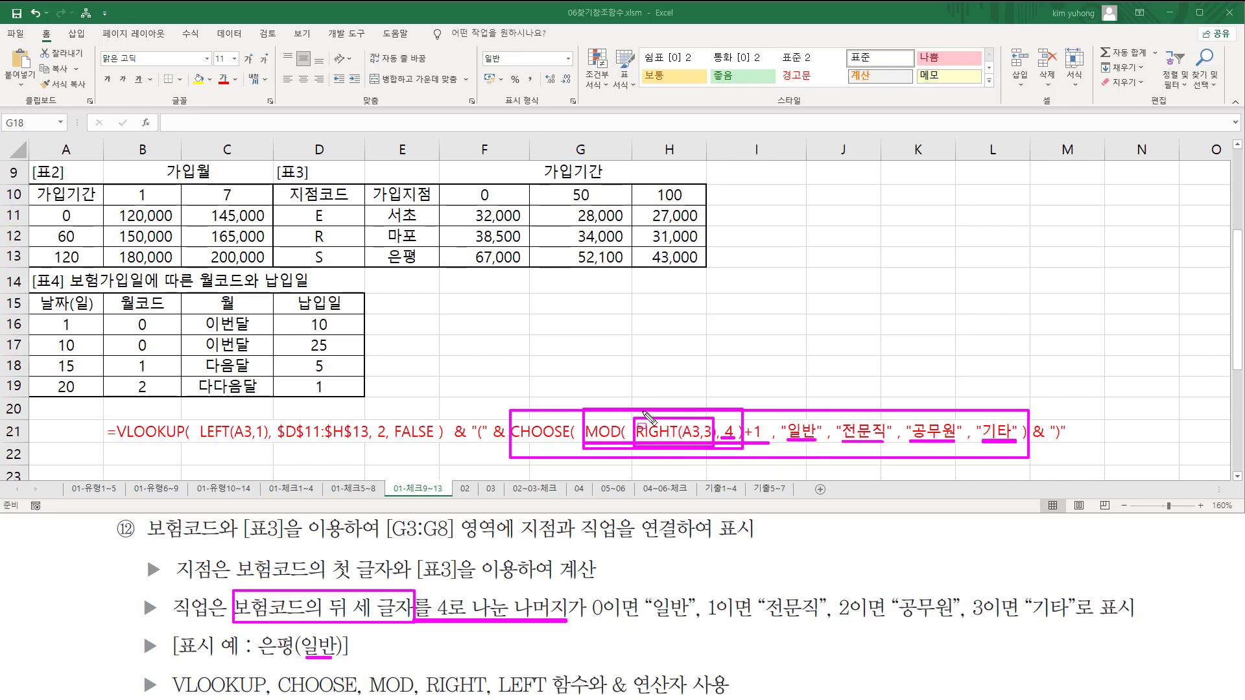
{"action": "key", "text": "Escape"}
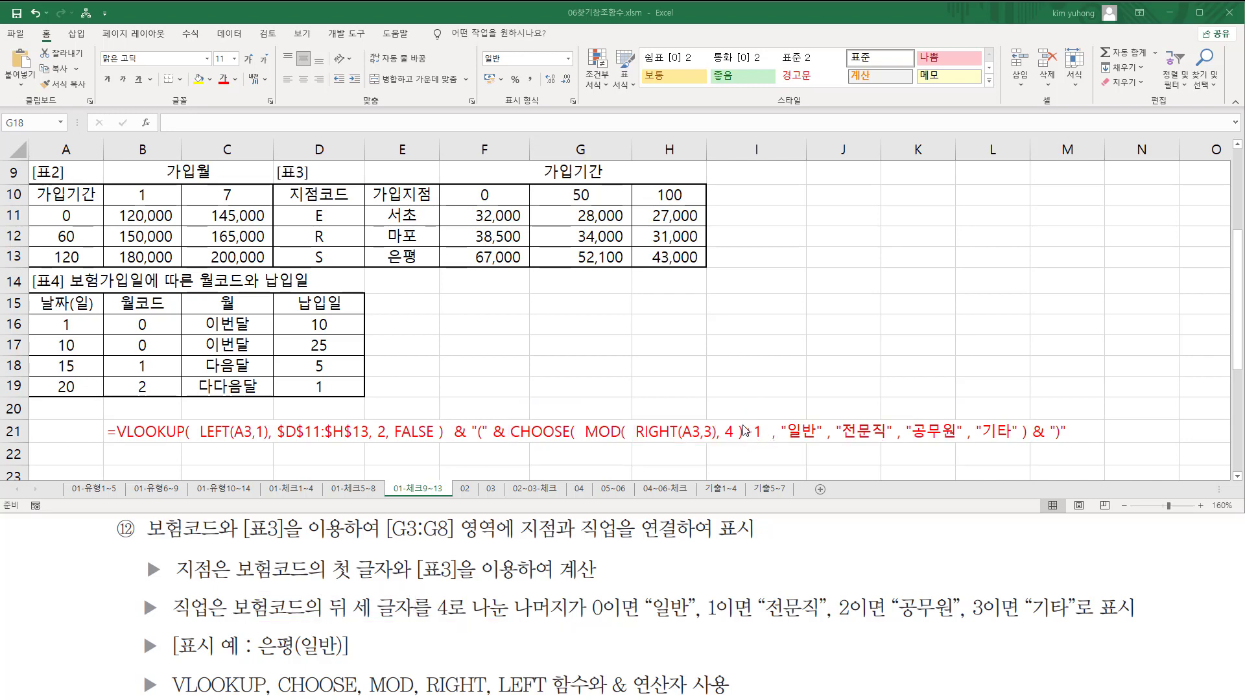
{"action": "left_click_drag", "start_coordinate": [745, 417], "coordinate": [764, 446]}
{"action": "left_click_drag", "start_coordinate": [789, 444], "coordinate": [815, 443]}
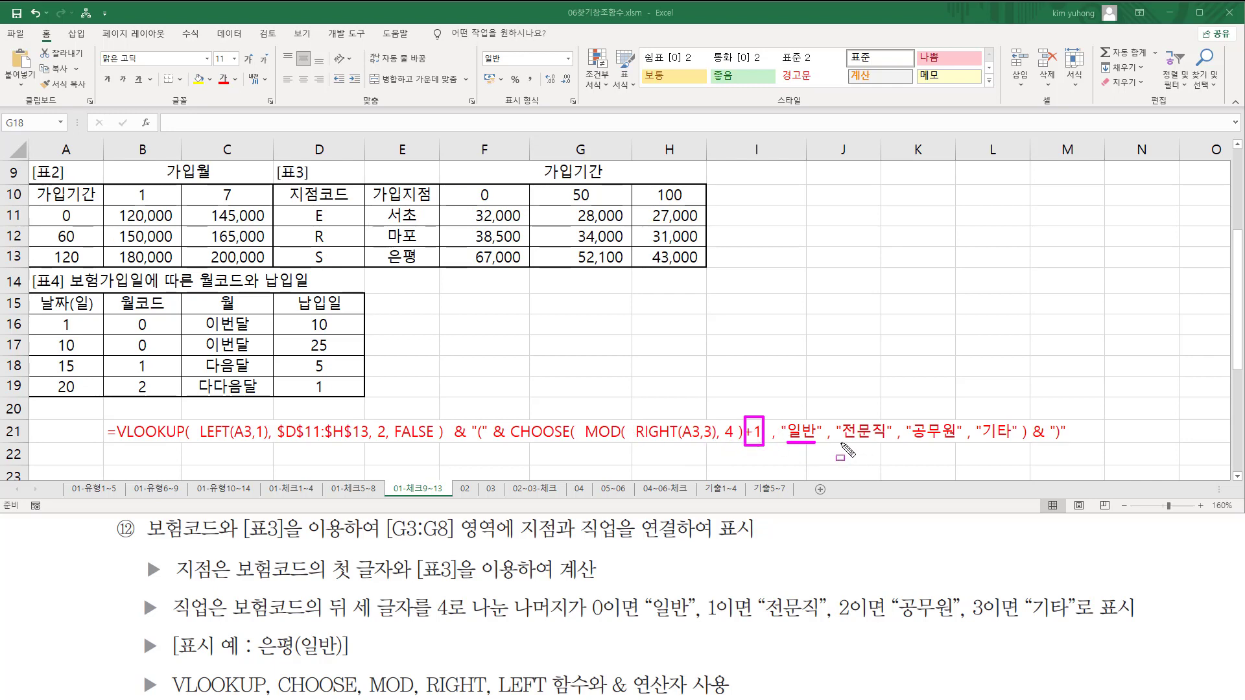
{"action": "left_click_drag", "start_coordinate": [841, 443], "coordinate": [886, 443]}
{"action": "key", "text": "Escape"}
- Review how the B21 formula text joins VLOOKUP, CHOOSE and both parentheses with & to match the display example 은평(일반)
{"action": "mouse_move", "coordinate": [115, 410]}
{"action": "left_mouse_down"}
{"action": "mouse_move", "coordinate": [130, 433]}
{"action": "mouse_move", "coordinate": [446, 449]}
{"action": "left_mouse_up"}
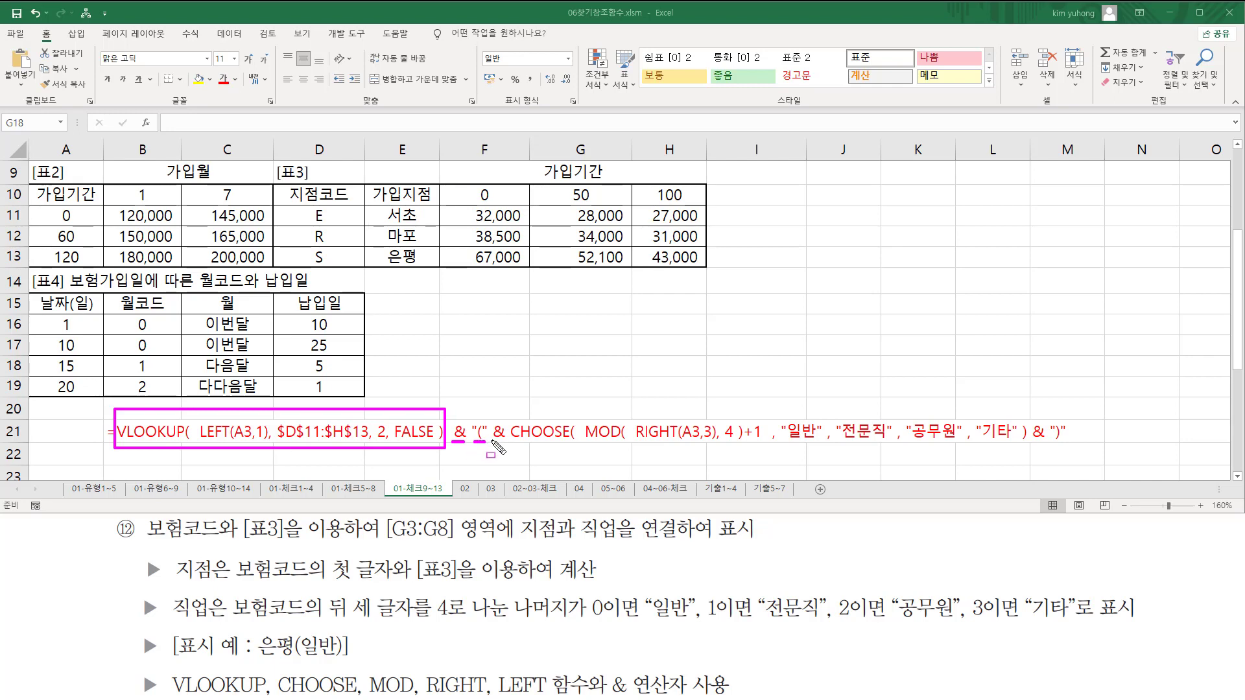
{"action": "left_click_drag", "start_coordinate": [491, 442], "coordinate": [1029, 448]}
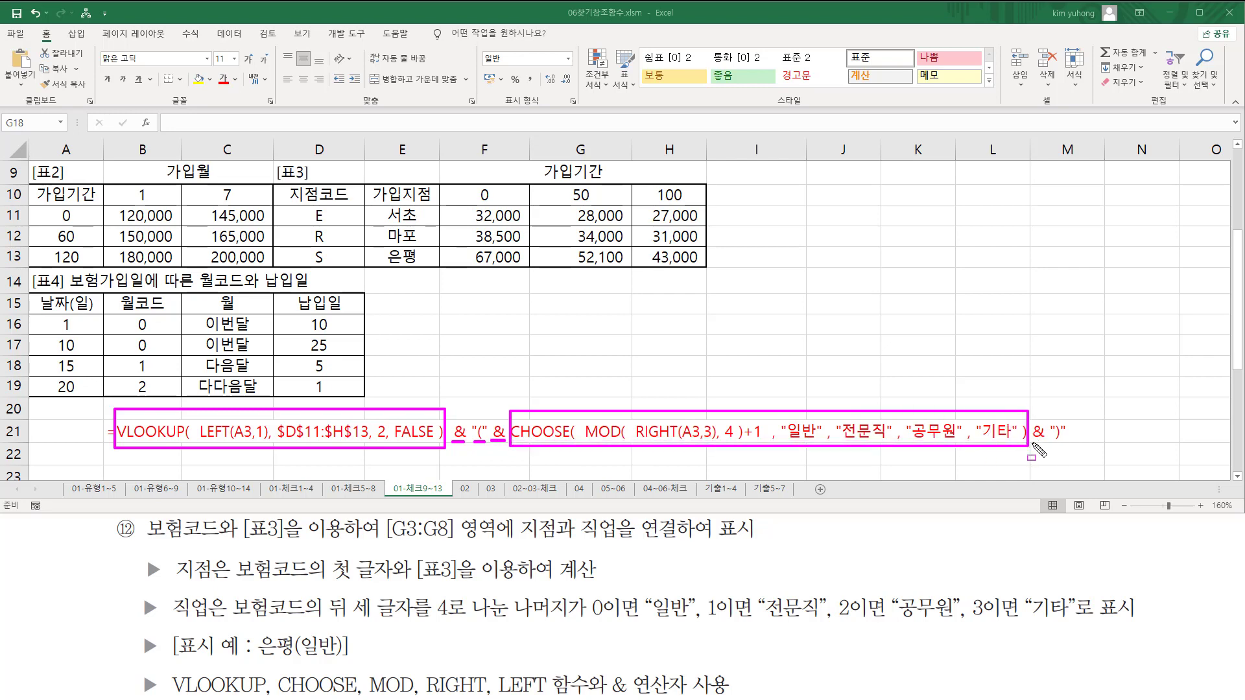
{"action": "left_click_drag", "start_coordinate": [1031, 442], "coordinate": [1071, 441]}
{"action": "left_click_drag", "start_coordinate": [256, 628], "coordinate": [344, 662]}
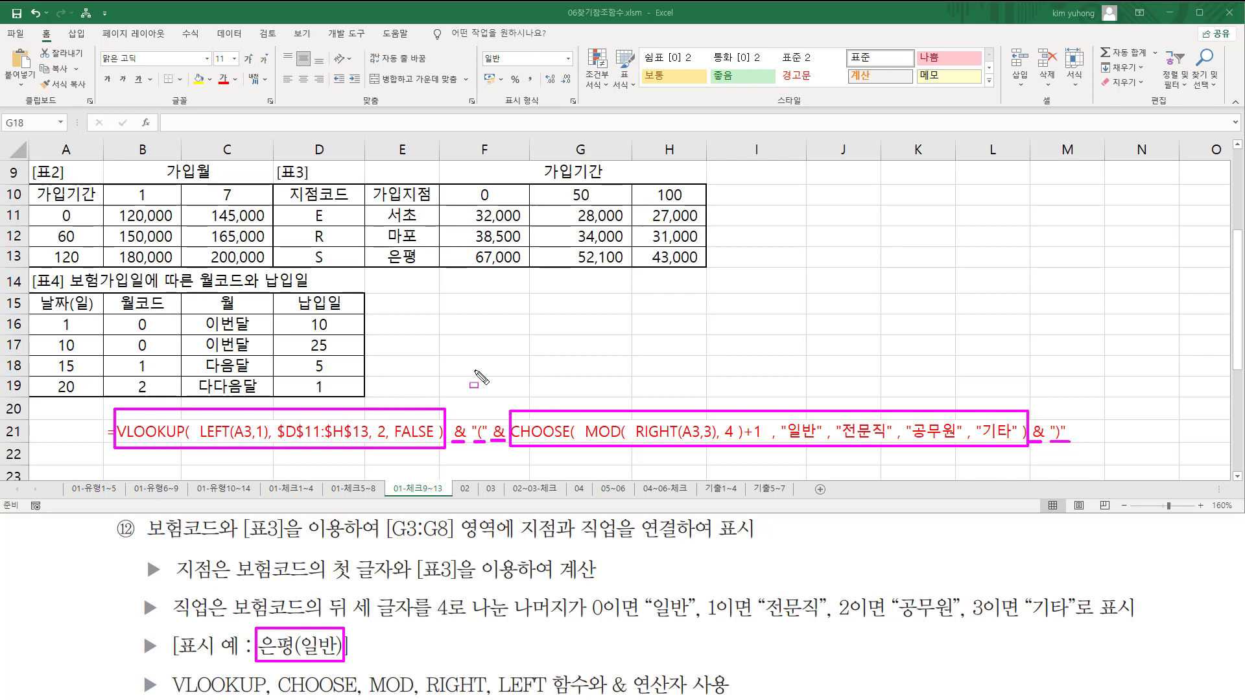
{"action": "key", "text": "Escape"}
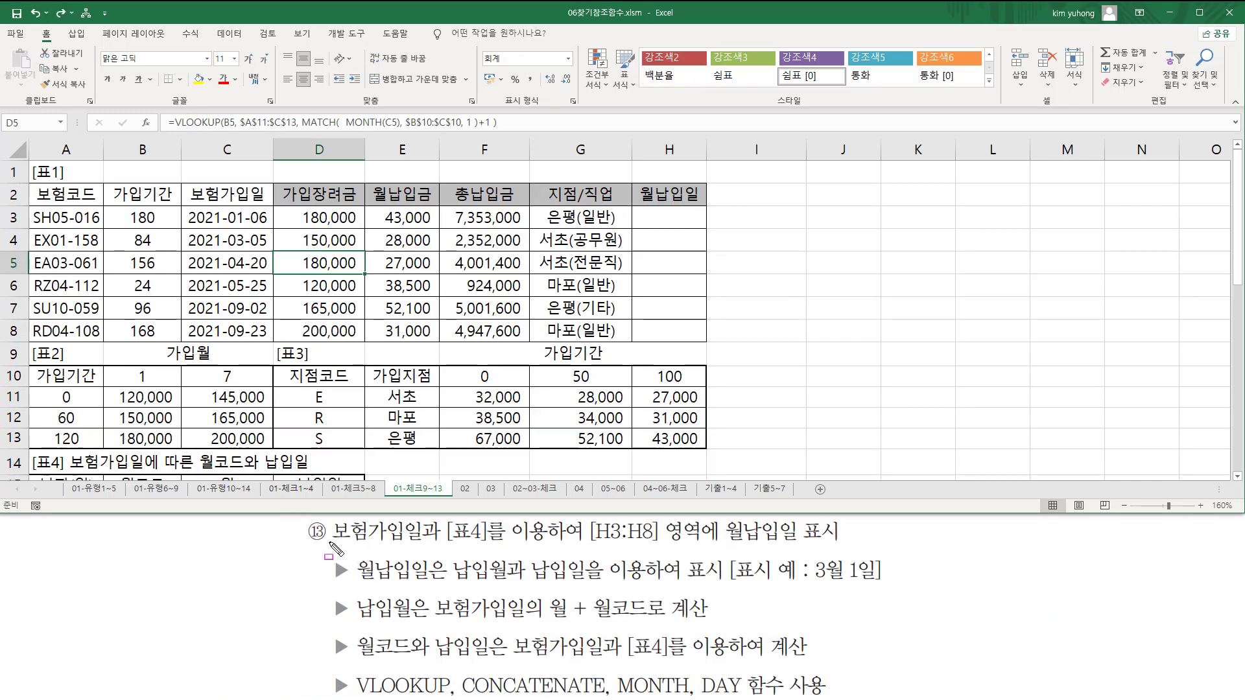
- Read the requirements of exercise 13 for 월납입일 in H3:H8, covering the display format, 납입월 calculation and use of [표4]
{"action": "left_click_drag", "start_coordinate": [331, 545], "coordinate": [839, 544]}
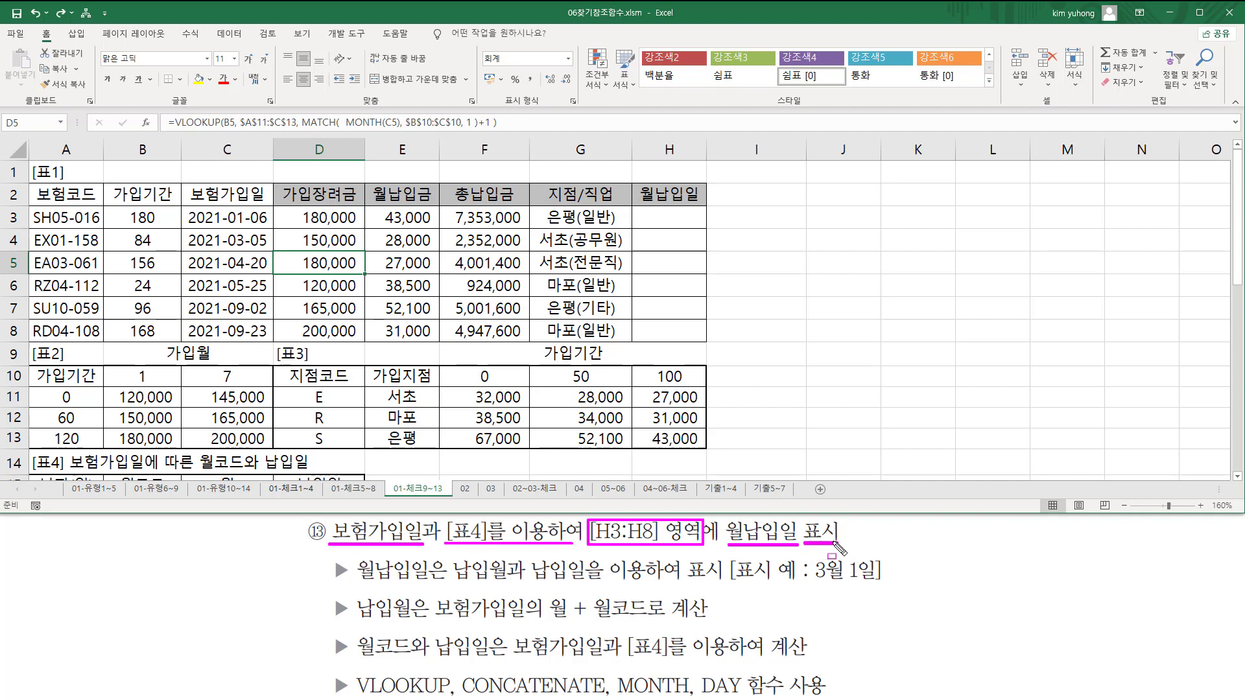
{"action": "left_click_drag", "start_coordinate": [642, 212], "coordinate": [695, 341]}
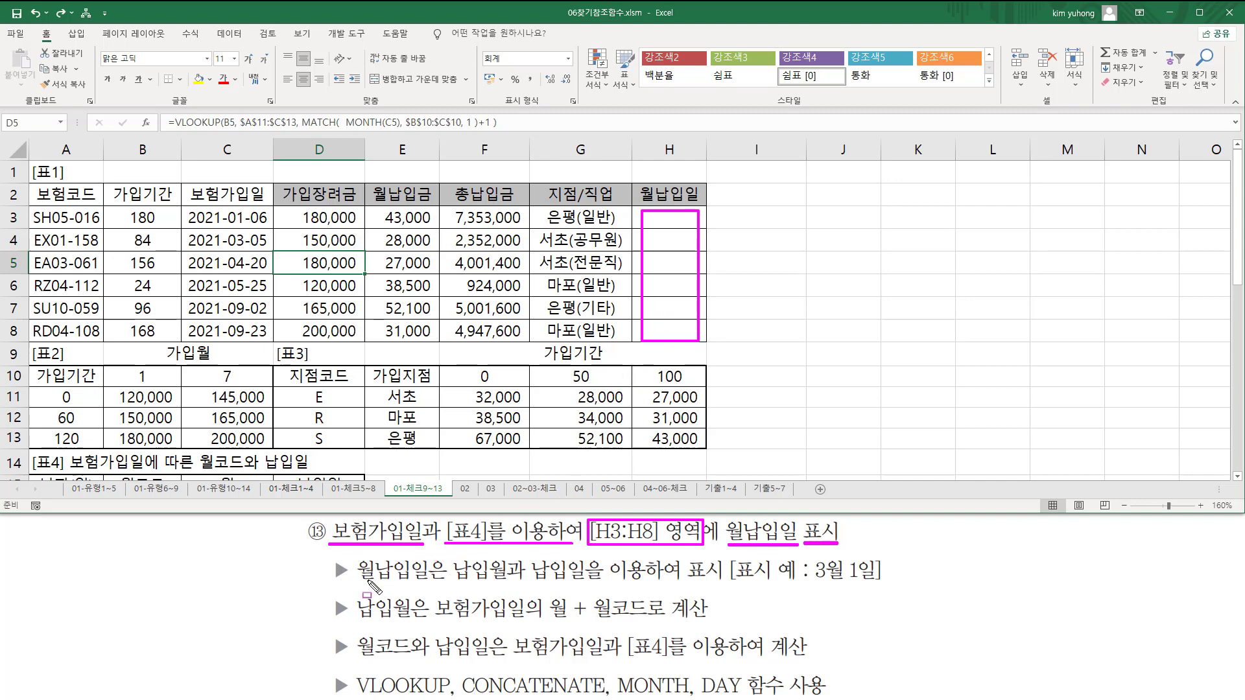
{"action": "left_click_drag", "start_coordinate": [353, 581], "coordinate": [588, 590]}
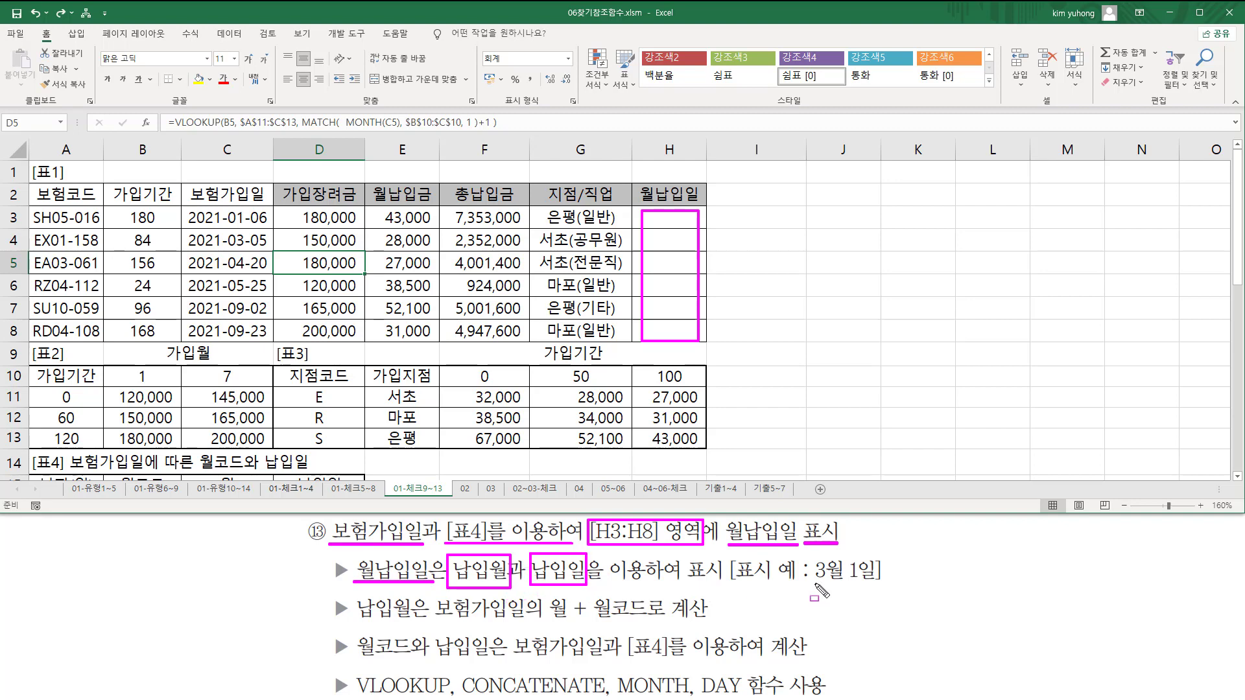
{"action": "left_click_drag", "start_coordinate": [813, 583], "coordinate": [877, 584]}
{"action": "mouse_move", "coordinate": [345, 627]}
{"action": "left_mouse_down"}
{"action": "mouse_move", "coordinate": [418, 628]}
{"action": "mouse_move", "coordinate": [420, 600]}
{"action": "mouse_move", "coordinate": [512, 622]}
{"action": "mouse_move", "coordinate": [713, 627]}
{"action": "left_mouse_up"}
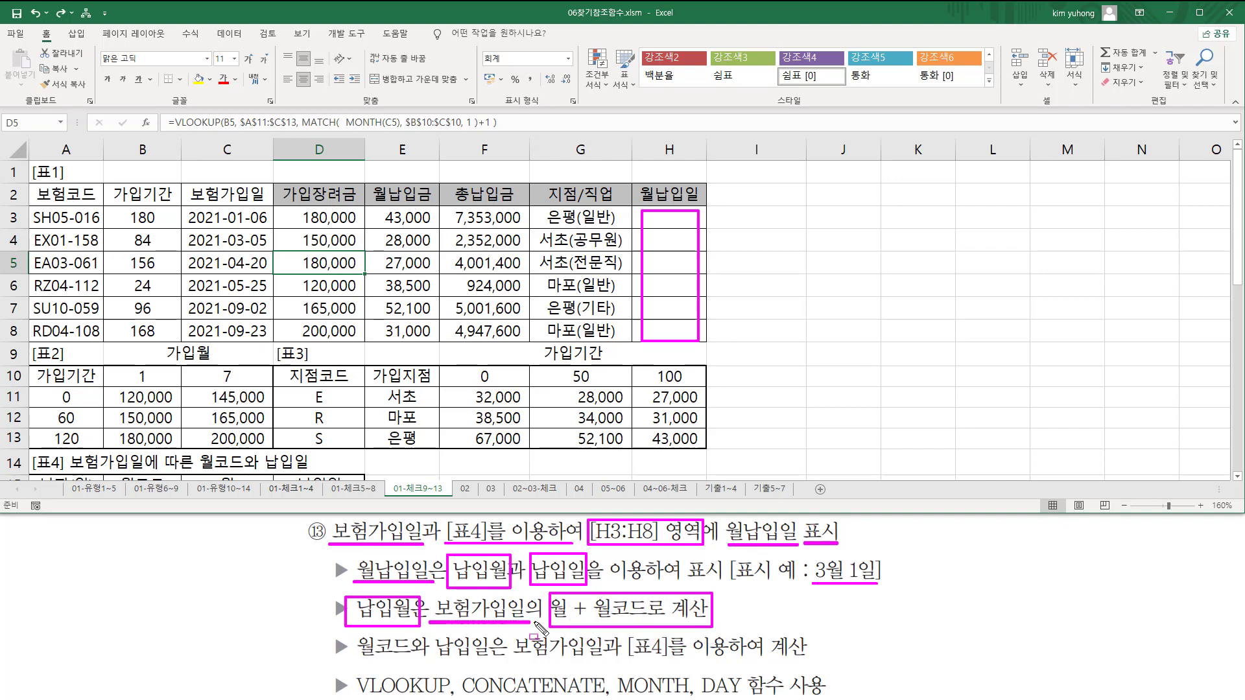
{"action": "left_click_drag", "start_coordinate": [351, 658], "coordinate": [513, 658]}
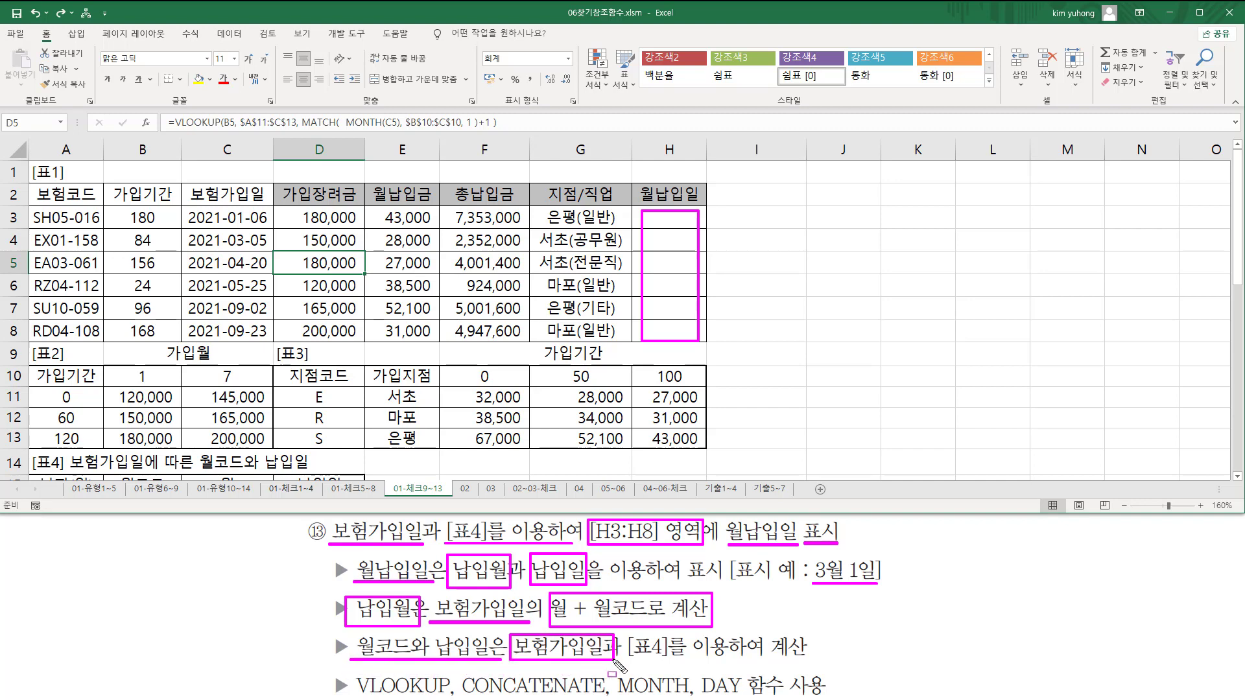
{"action": "left_click_drag", "start_coordinate": [627, 658], "coordinate": [793, 659]}
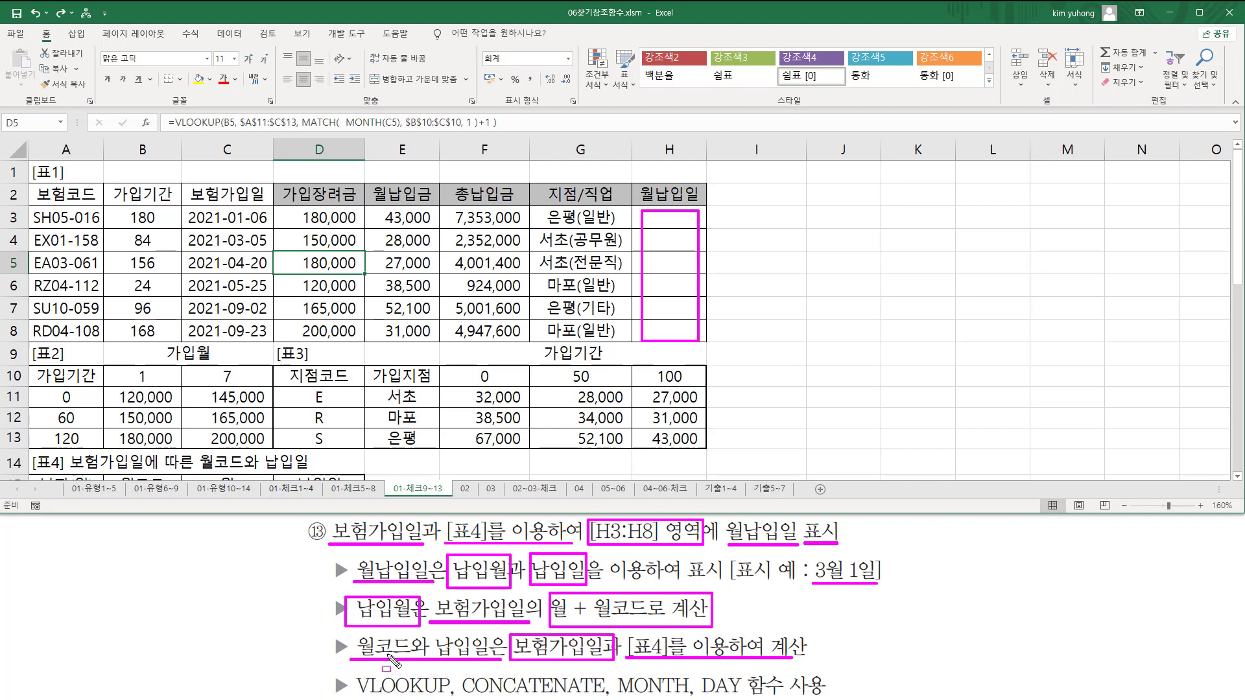
{"action": "key", "text": "Escape"}
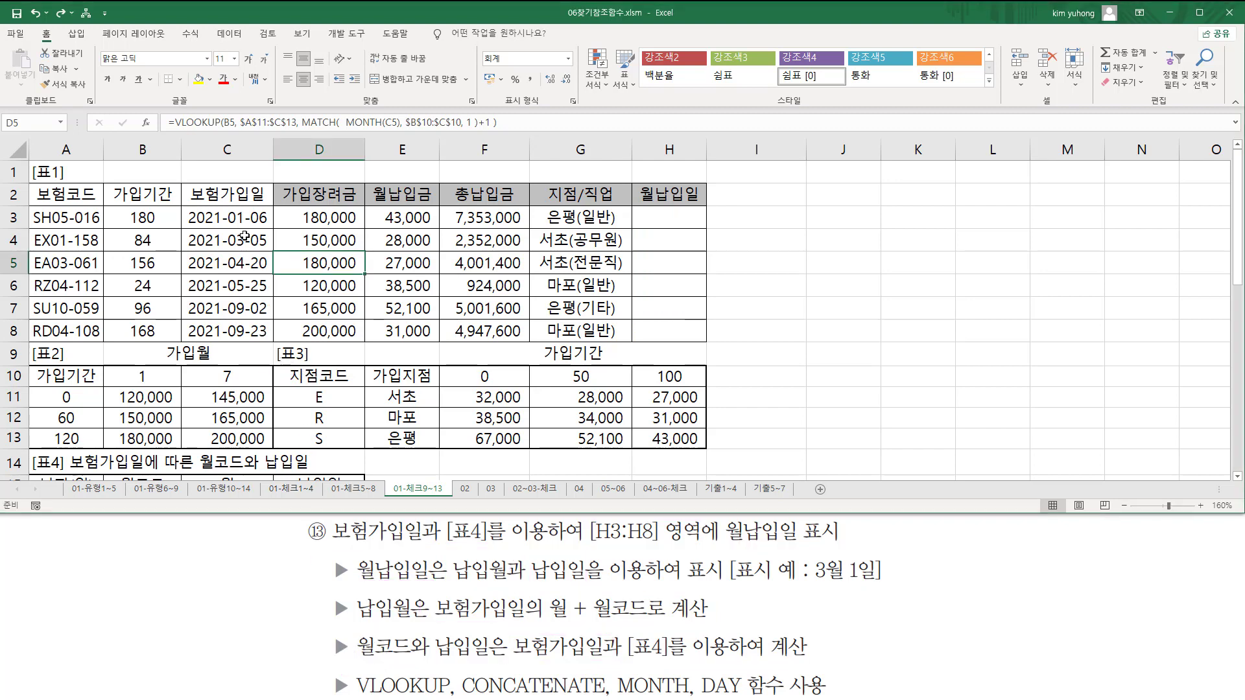
- Copy the 보험가입일 dates from C3 and C5 to the blank area beside [표4] and place them in F16:F17
{"action": "left_click", "coordinate": [253, 222]}
{"action": "left_click", "coordinate": [245, 261], "text": "ctrl"}
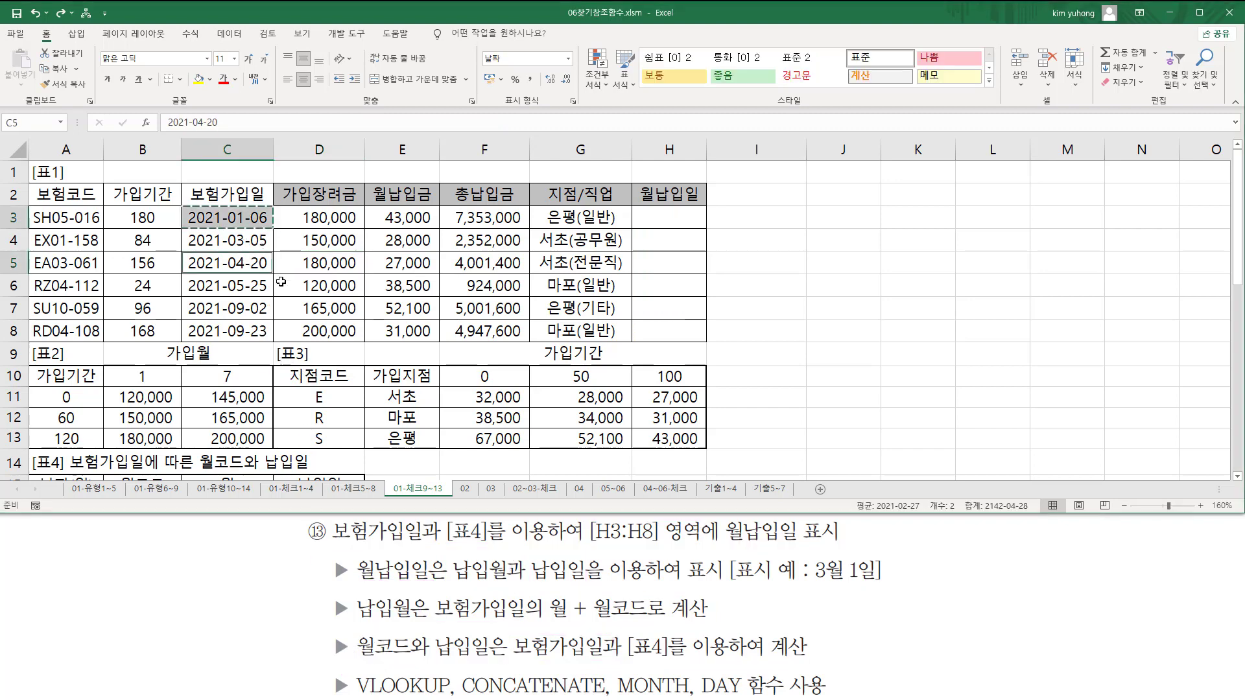
{"action": "key", "text": "ctrl+c"}
{"action": "scroll", "coordinate": [276, 288], "scroll_direction": "down", "scroll_amount": 2}
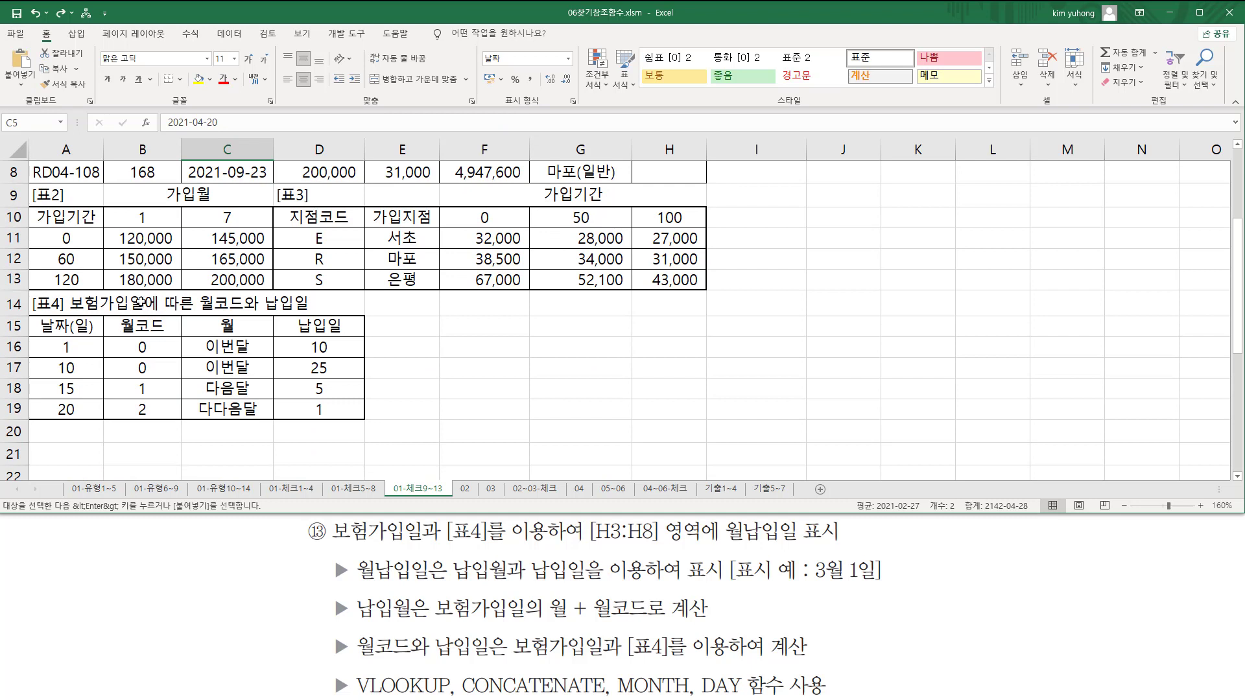
{"action": "left_click", "coordinate": [449, 335]}
{"action": "key", "text": "ctrl+v"}
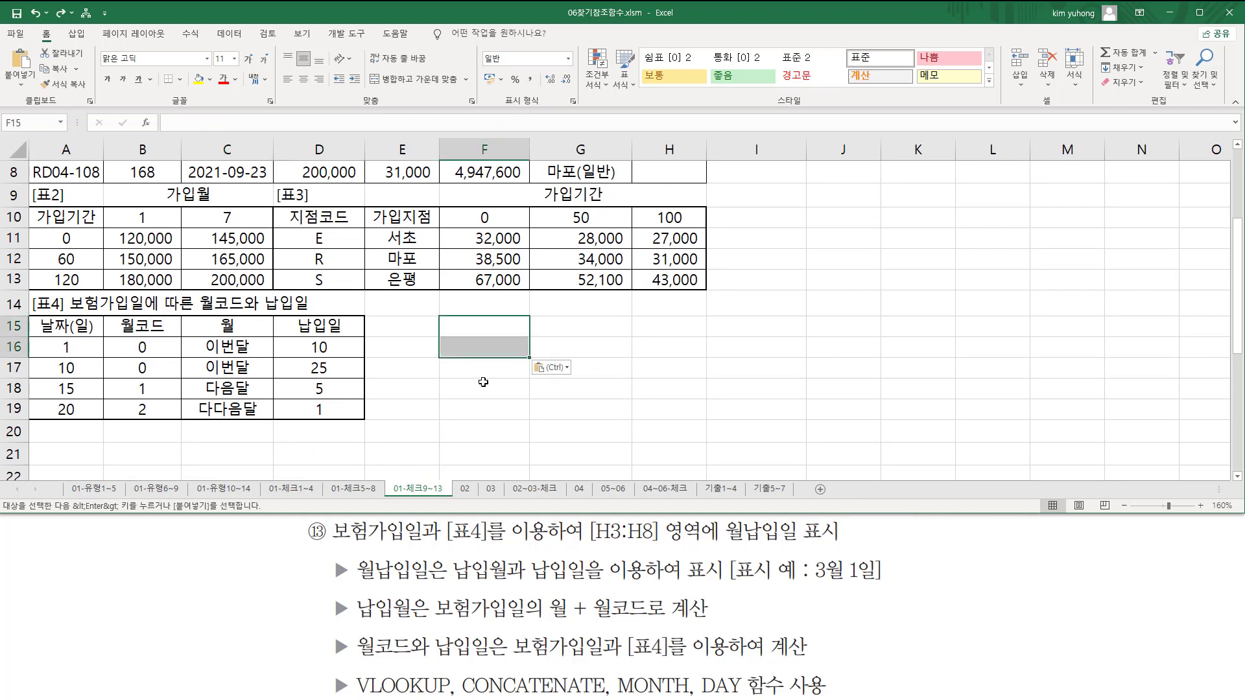
{"action": "left_click", "coordinate": [455, 388]}
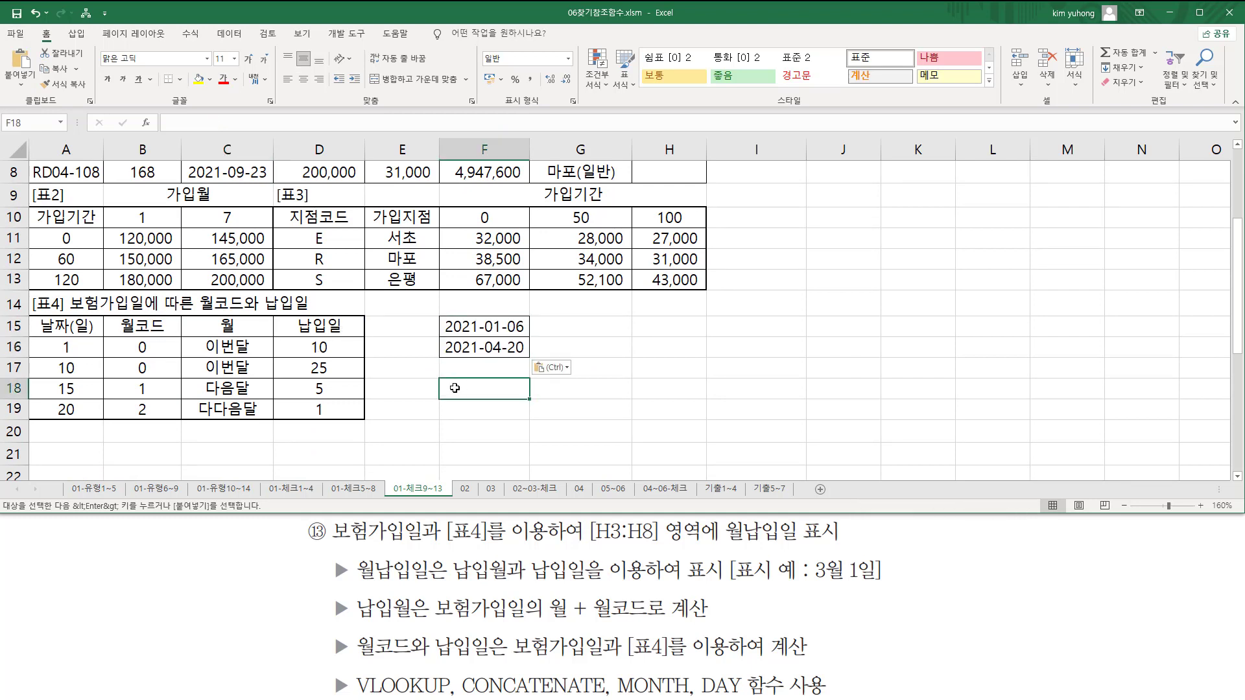
{"action": "left_click", "coordinate": [458, 329]}
{"action": "left_click", "coordinate": [464, 346]}
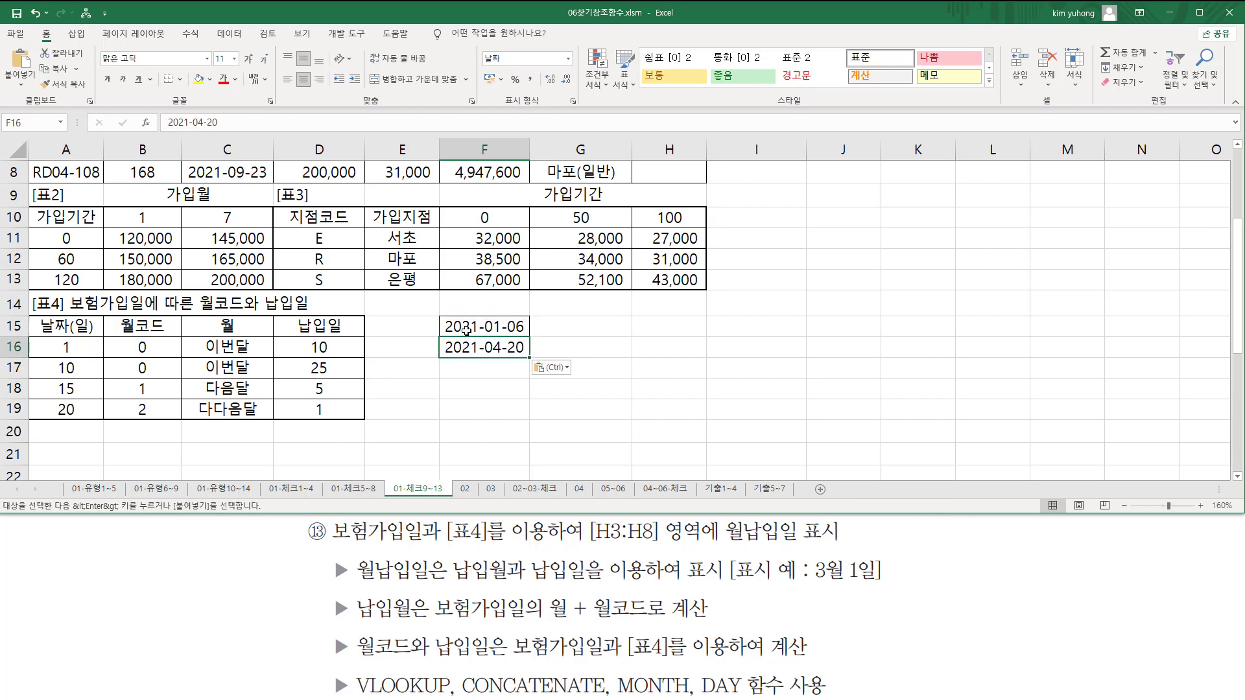
{"action": "left_click_drag", "start_coordinate": [466, 329], "coordinate": [477, 371]}
{"action": "left_click", "coordinate": [471, 348]}
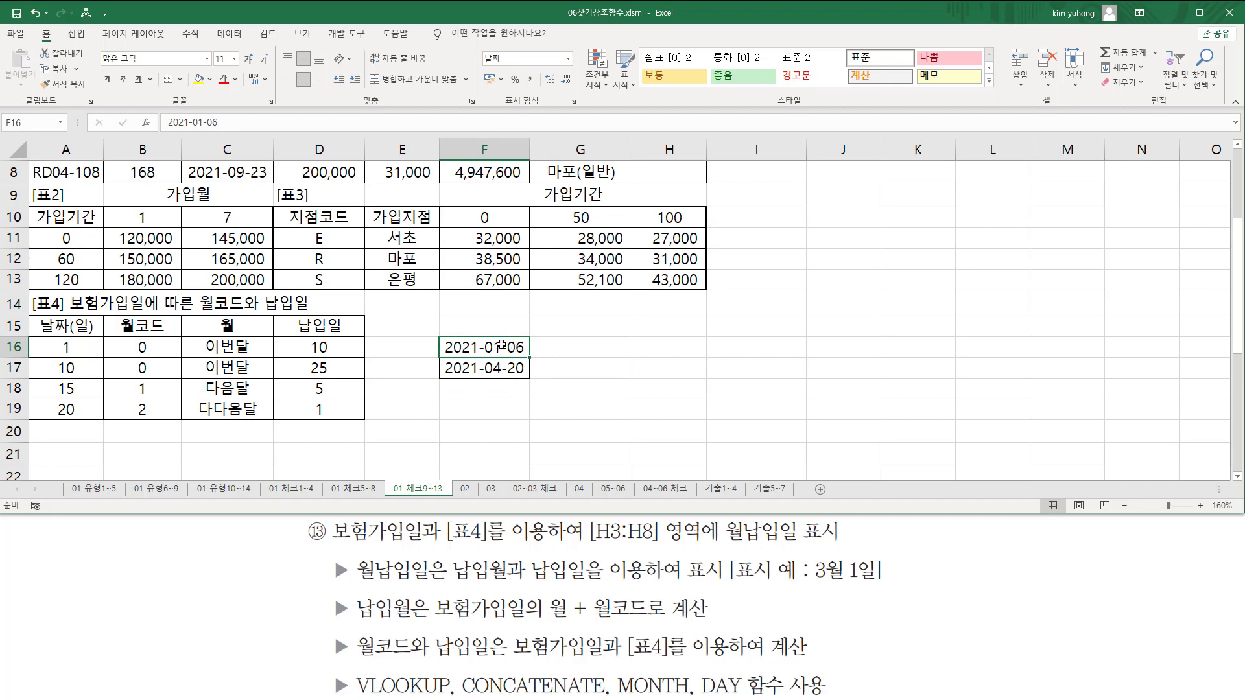
- Match the day of the F16 date to [표4] and enter the example payment date 01월 10일 in G16
{"action": "left_click", "coordinate": [545, 349]}
{"action": "left_click", "coordinate": [479, 349]}
{"action": "left_click_drag", "start_coordinate": [482, 356], "coordinate": [525, 355]}
{"action": "left_click_drag", "start_coordinate": [506, 333], "coordinate": [526, 357]}
{"action": "left_click_drag", "start_coordinate": [58, 338], "coordinate": [79, 357]}
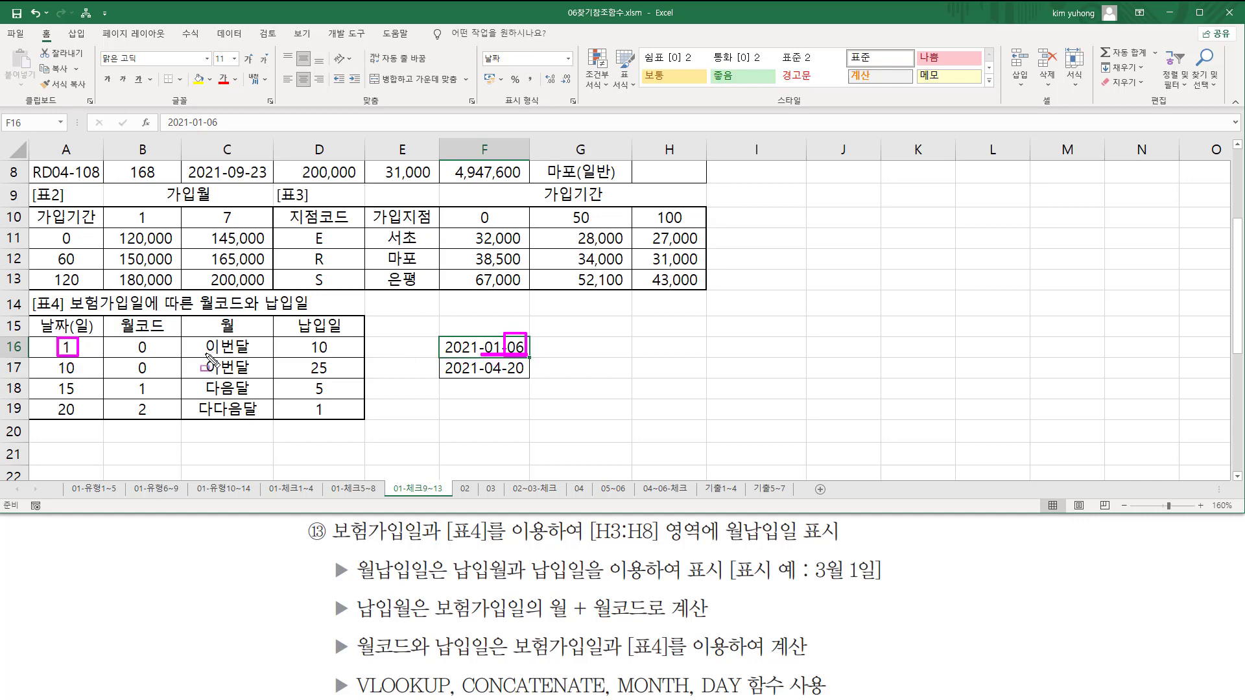
{"action": "left_click_drag", "start_coordinate": [199, 355], "coordinate": [336, 354]}
{"action": "key", "text": "Escape"}
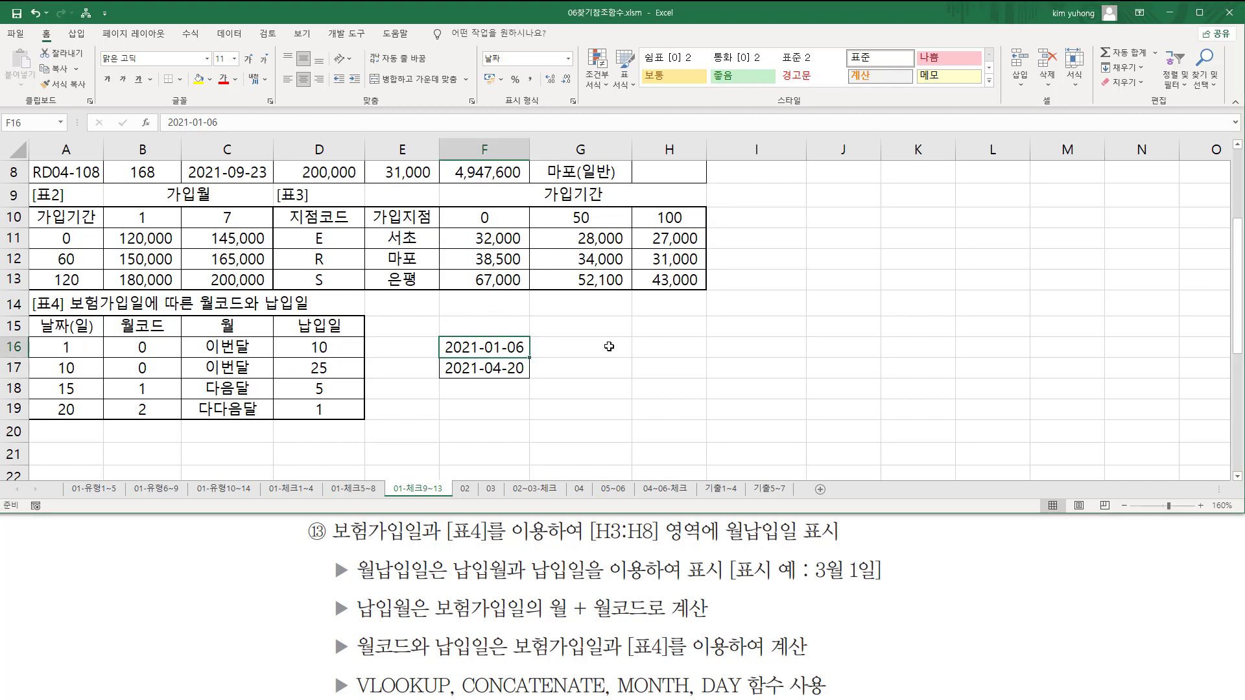
{"action": "left_click", "coordinate": [609, 347]}
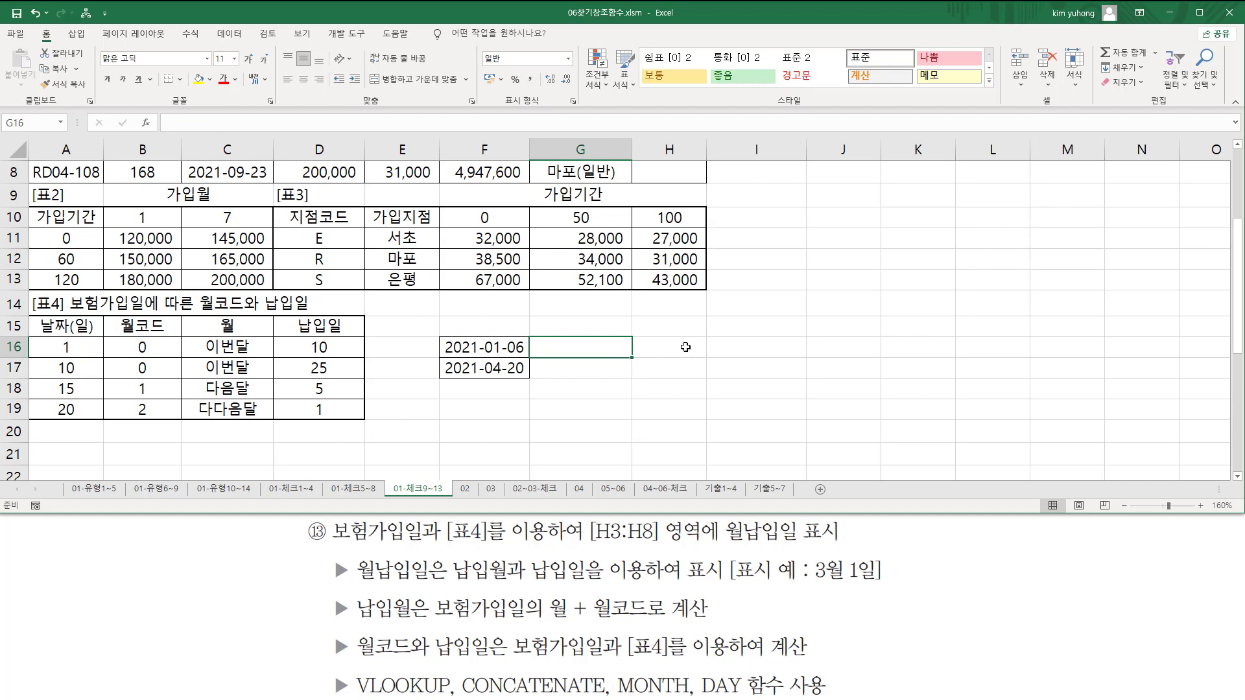
{"action": "type", "text": "1월 10일"}
{"action": "key", "text": "Return"}
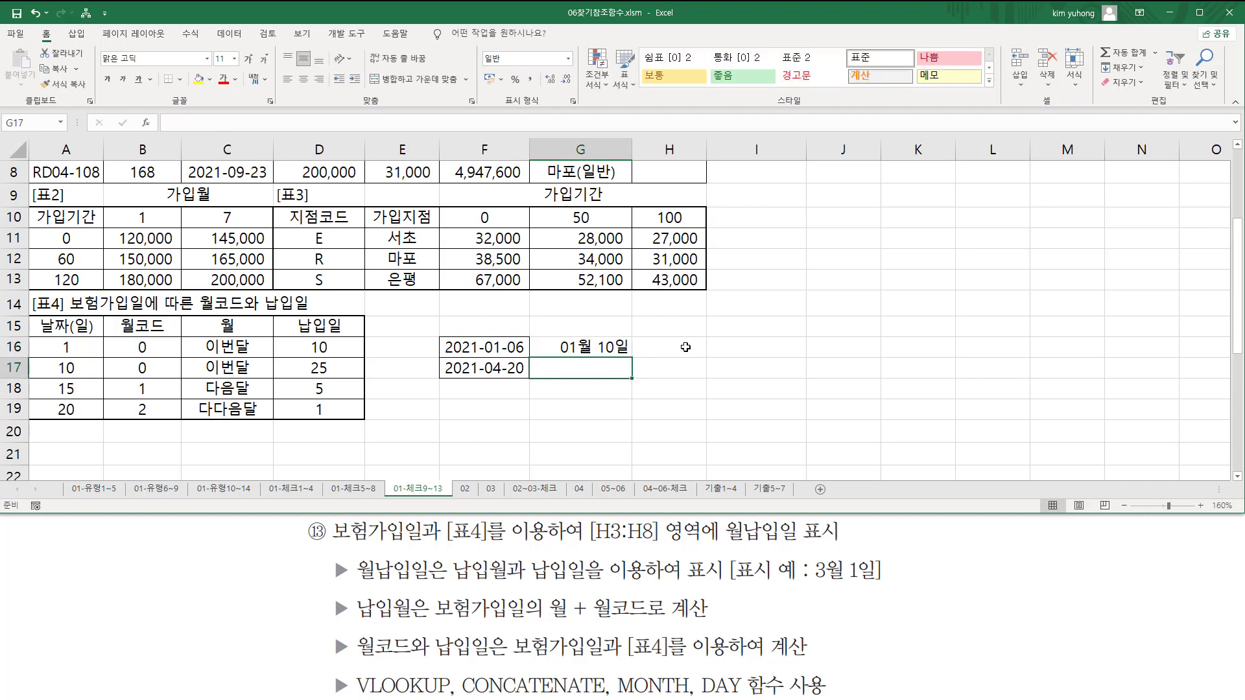
- Match the day of the F17 date to the 20 row of [표4] and enter the example payment date 6-1 in G17
{"action": "left_click_drag", "start_coordinate": [483, 376], "coordinate": [527, 376]}
{"action": "key", "text": "Escape"}
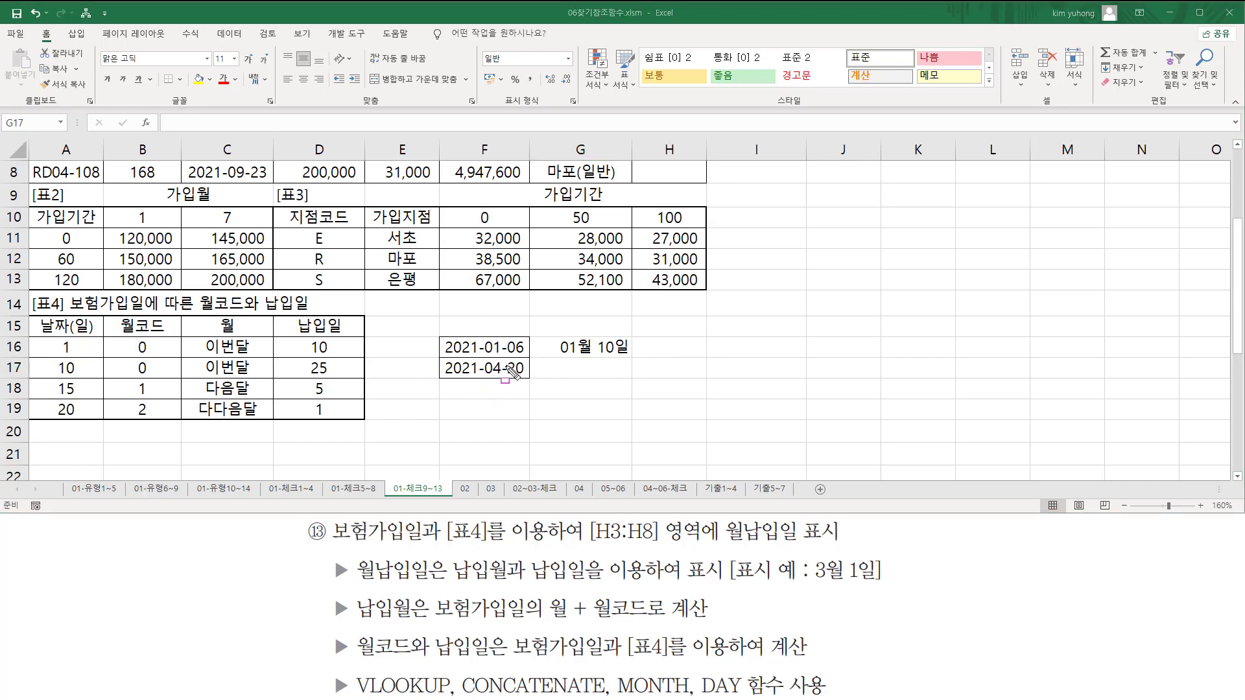
{"action": "left_click_drag", "start_coordinate": [54, 334], "coordinate": [81, 422]}
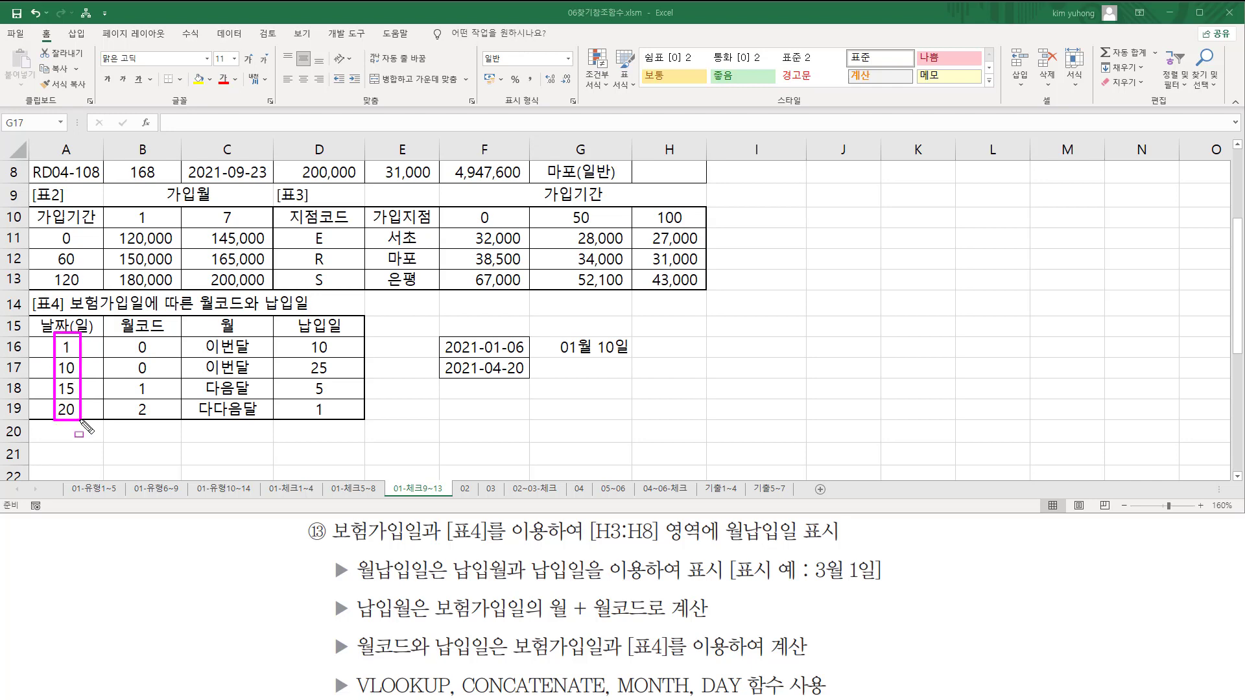
{"action": "left_click_drag", "start_coordinate": [506, 358], "coordinate": [529, 381]}
{"action": "mouse_move", "coordinate": [44, 403]}
{"action": "left_mouse_down"}
{"action": "mouse_move", "coordinate": [72, 421]}
{"action": "mouse_move", "coordinate": [367, 423]}
{"action": "left_mouse_up"}
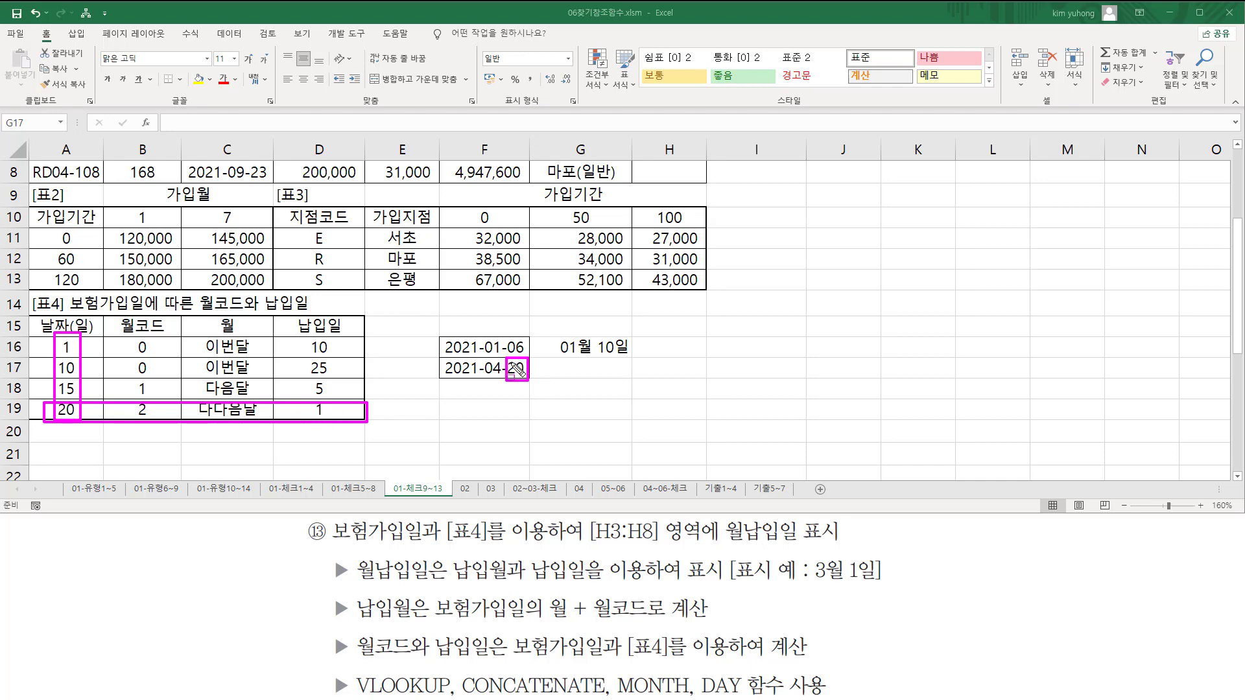
{"action": "key", "text": "Escape"}
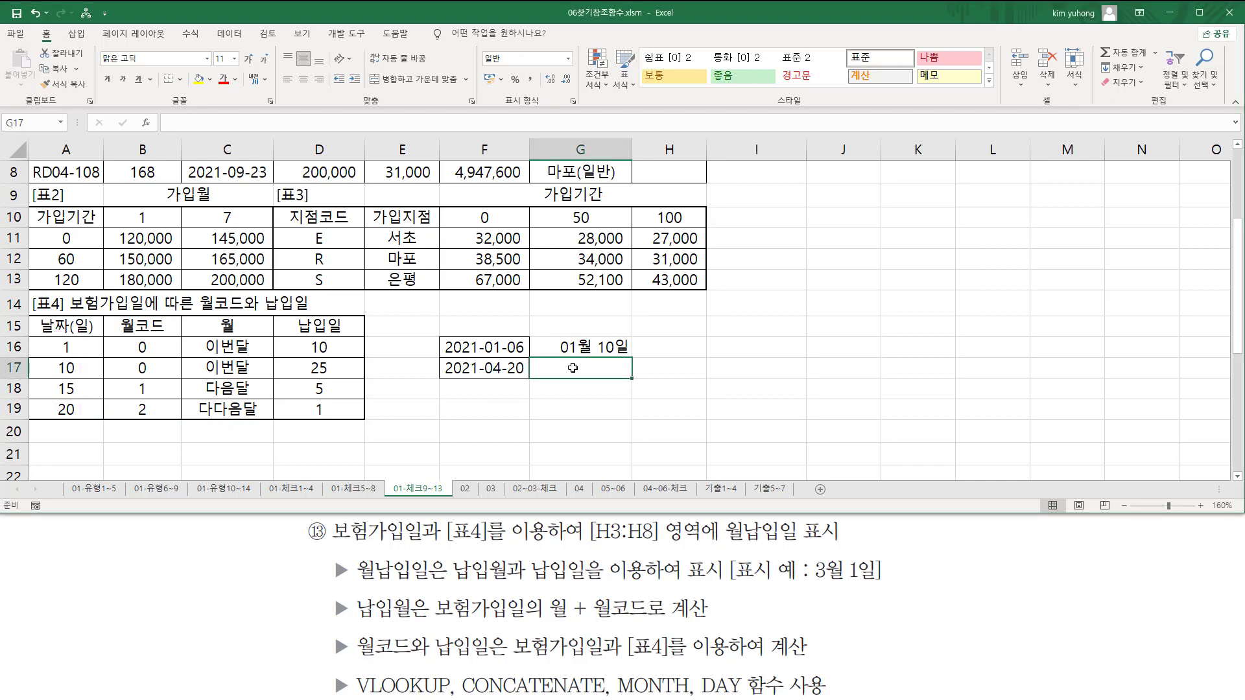
{"action": "type", "text": "6-1"}
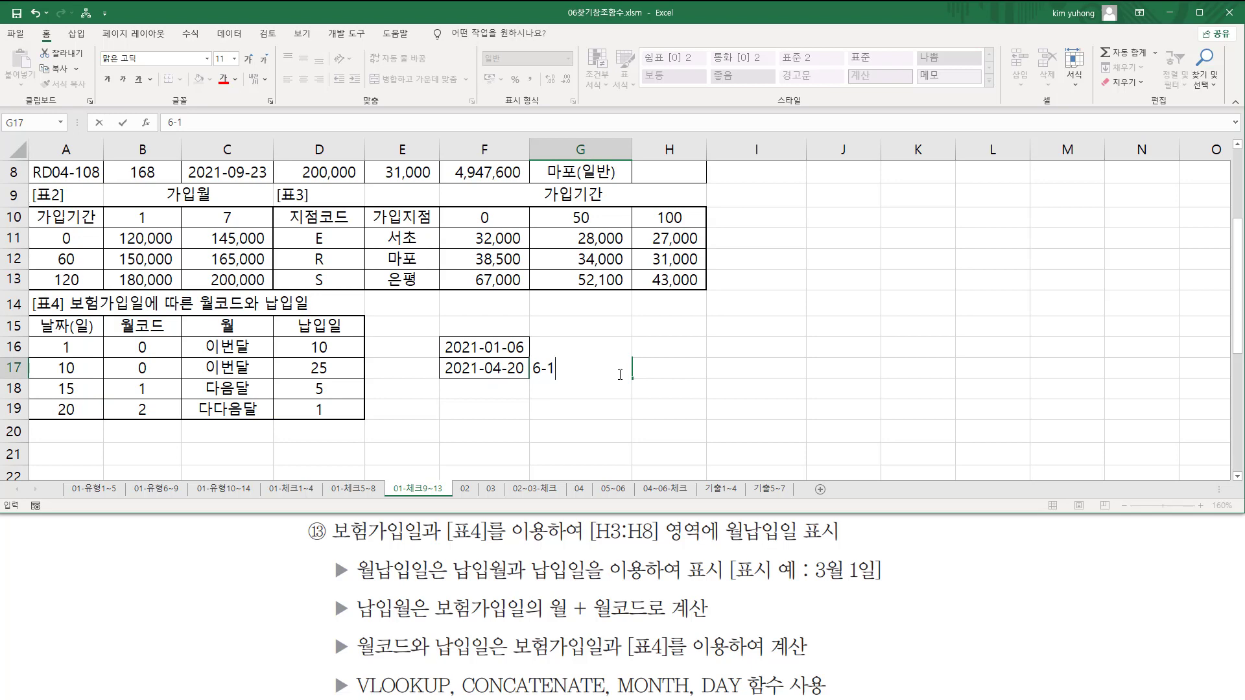
{"action": "key", "text": "Return"}
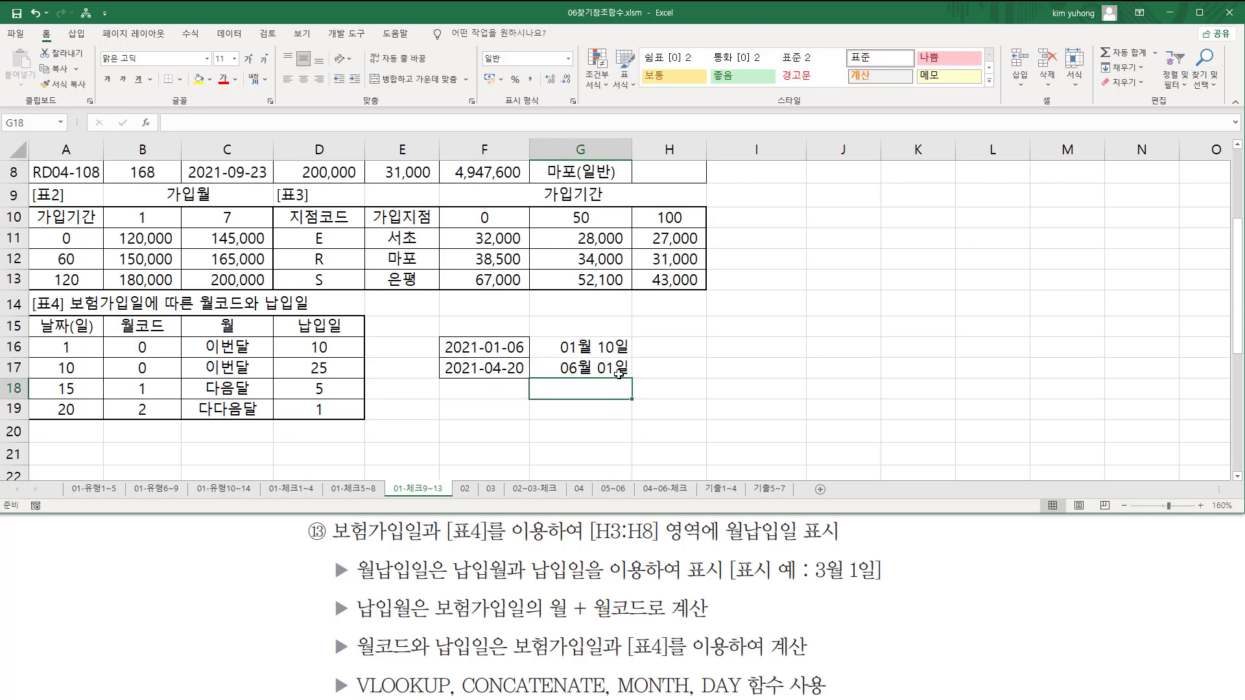
{"action": "mouse_move", "coordinate": [559, 335]}
{"action": "left_mouse_down"}
{"action": "mouse_move", "coordinate": [584, 378]}
{"action": "mouse_move", "coordinate": [637, 380]}
{"action": "left_mouse_up"}
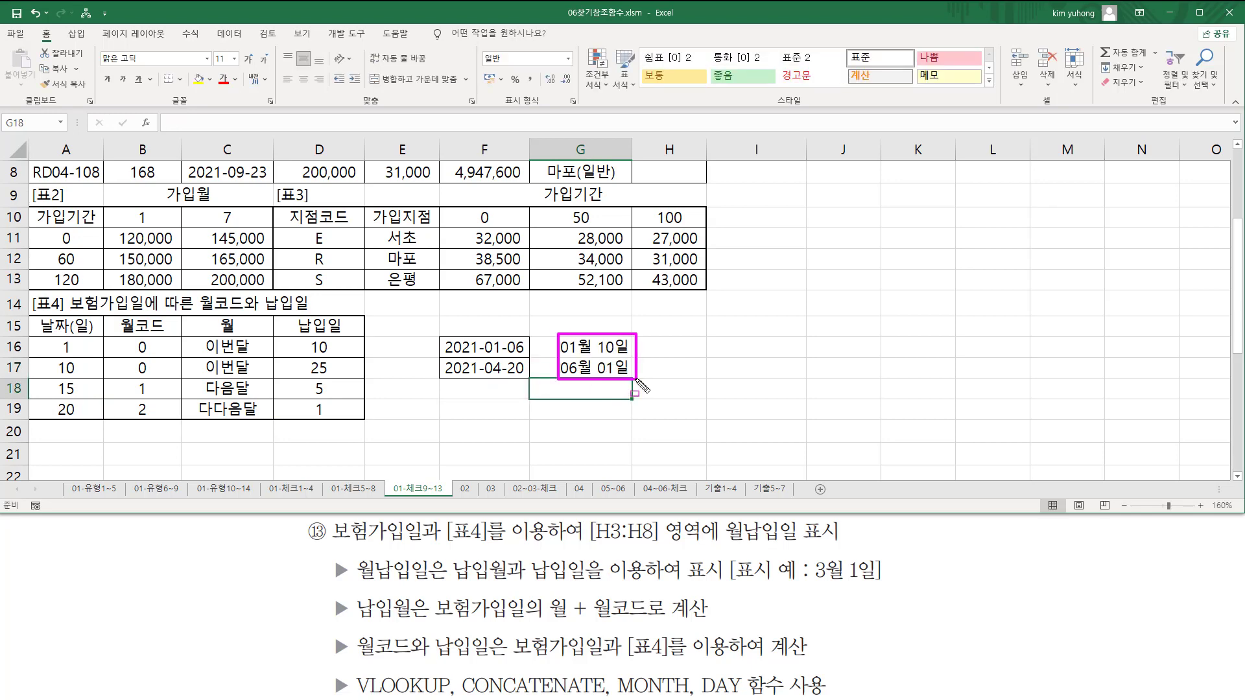
- Examine how the day and month of the F16:F17 dates relate to [표4] and the 월 + 월코드 rule
{"action": "key", "text": "Escape"}
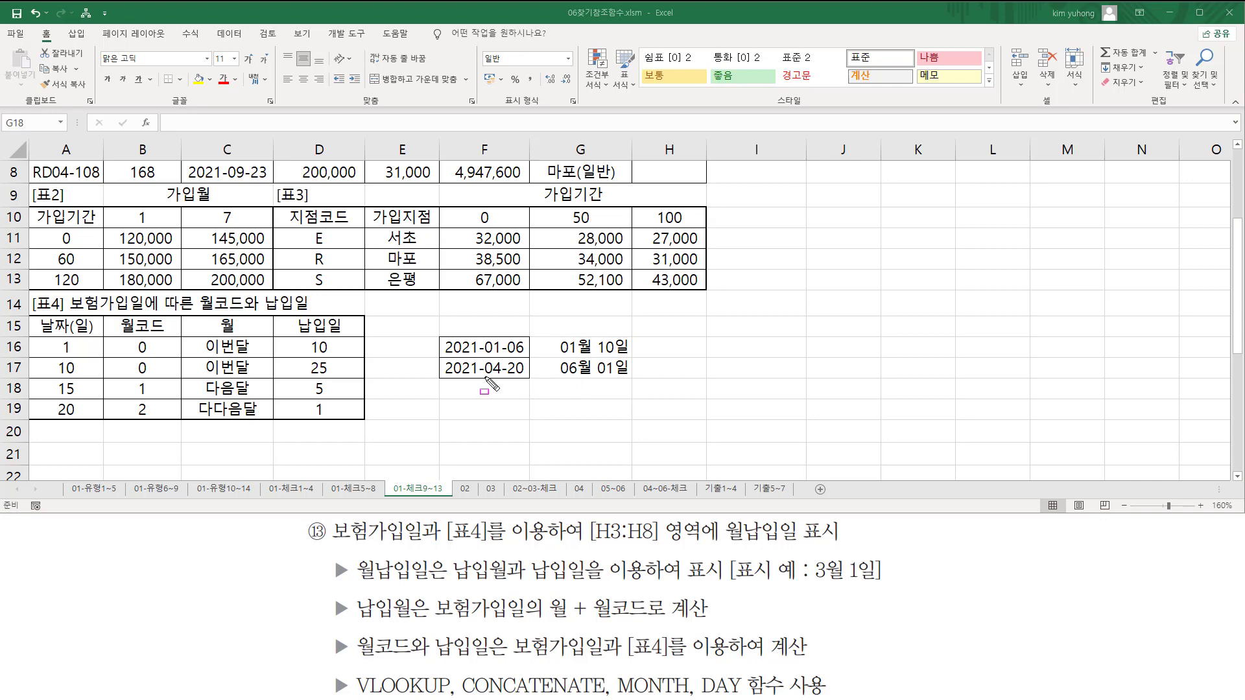
{"action": "left_click_drag", "start_coordinate": [483, 376], "coordinate": [627, 377]}
{"action": "left_click_drag", "start_coordinate": [504, 330], "coordinate": [535, 387]}
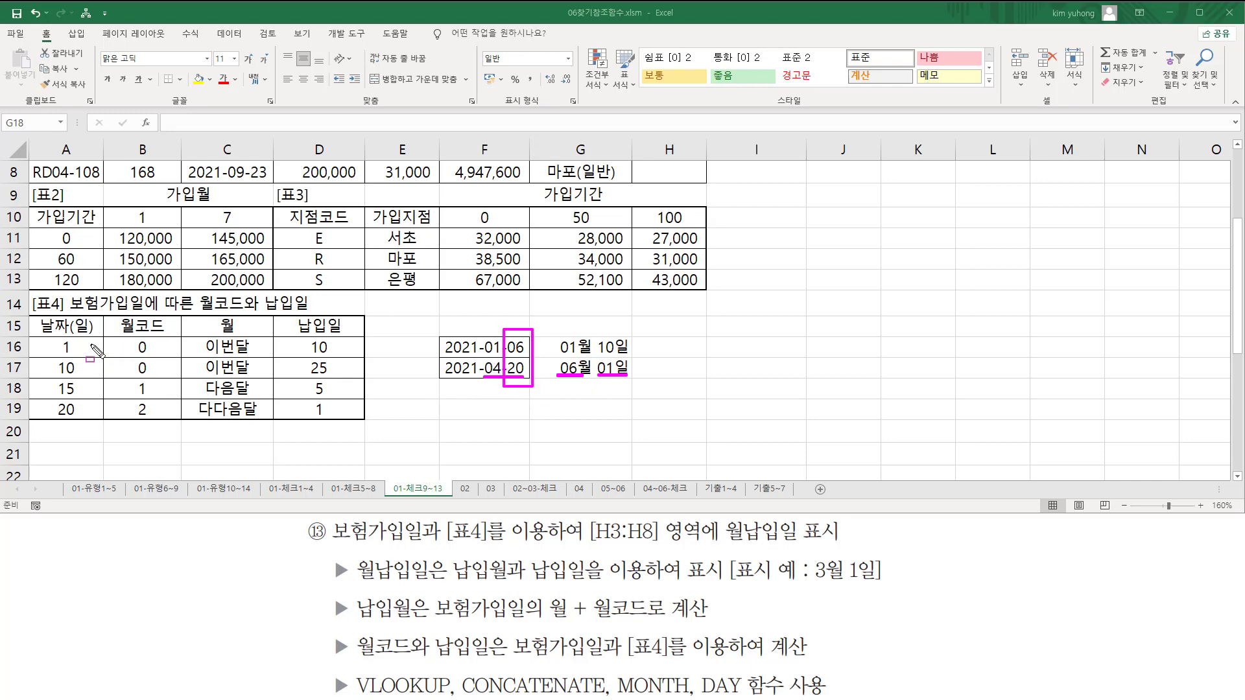
{"action": "mouse_move", "coordinate": [44, 338]}
{"action": "left_mouse_down"}
{"action": "mouse_move", "coordinate": [61, 389]}
{"action": "mouse_move", "coordinate": [93, 418]}
{"action": "left_mouse_up"}
{"action": "mouse_move", "coordinate": [303, 337]}
{"action": "left_mouse_down"}
{"action": "mouse_move", "coordinate": [328, 373]}
{"action": "mouse_move", "coordinate": [335, 431]}
{"action": "left_mouse_up"}
{"action": "left_click_drag", "start_coordinate": [598, 327], "coordinate": [626, 397]}
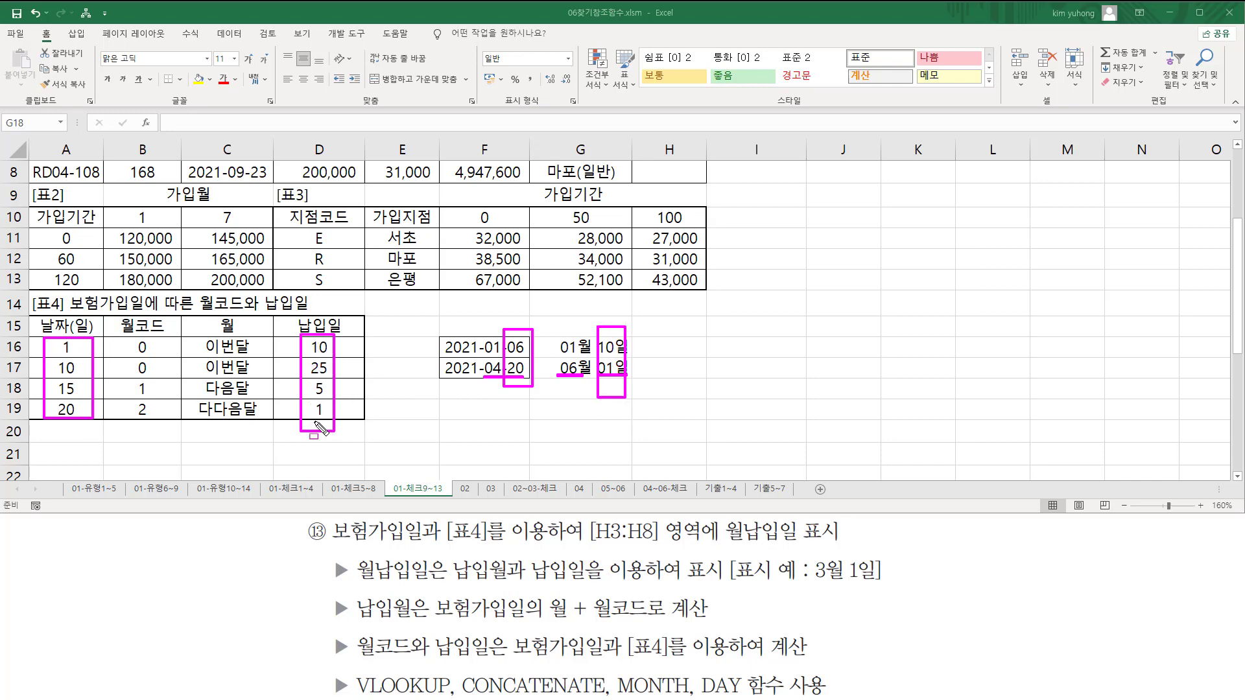
{"action": "left_click_drag", "start_coordinate": [556, 325], "coordinate": [583, 410]}
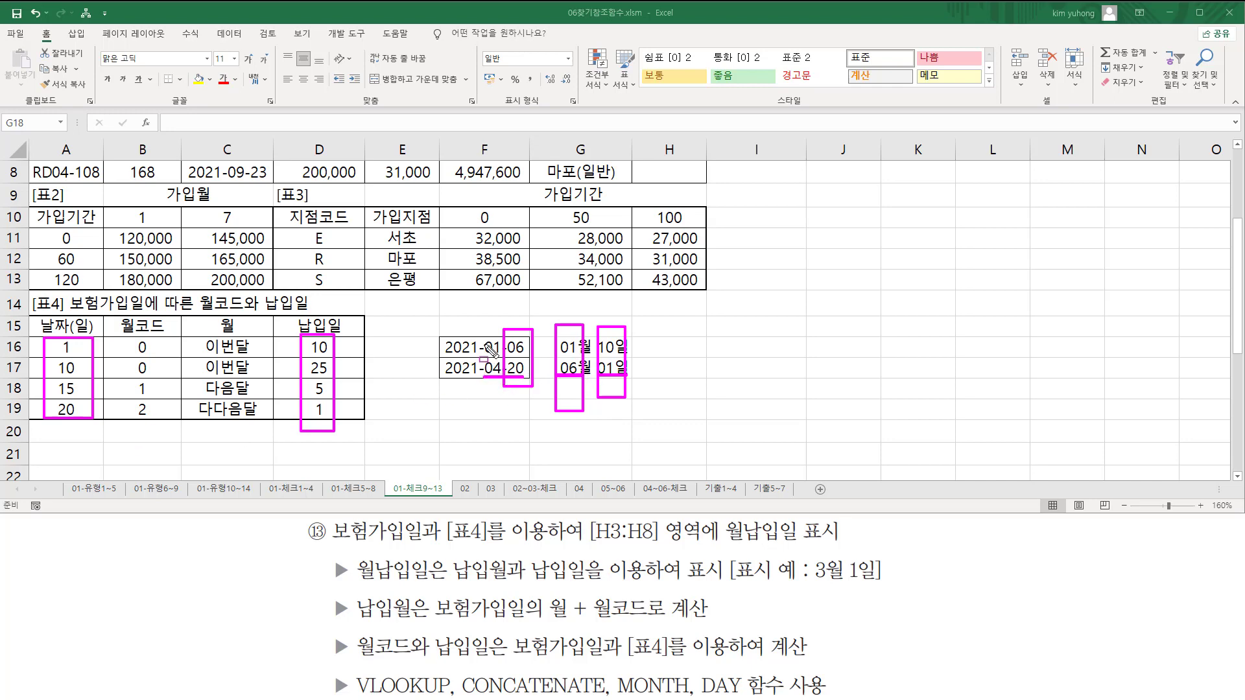
{"action": "mouse_move", "coordinate": [498, 329]}
{"action": "left_mouse_down"}
{"action": "mouse_move", "coordinate": [481, 360]}
{"action": "mouse_move", "coordinate": [494, 397]}
{"action": "mouse_move", "coordinate": [499, 329]}
{"action": "left_mouse_up"}
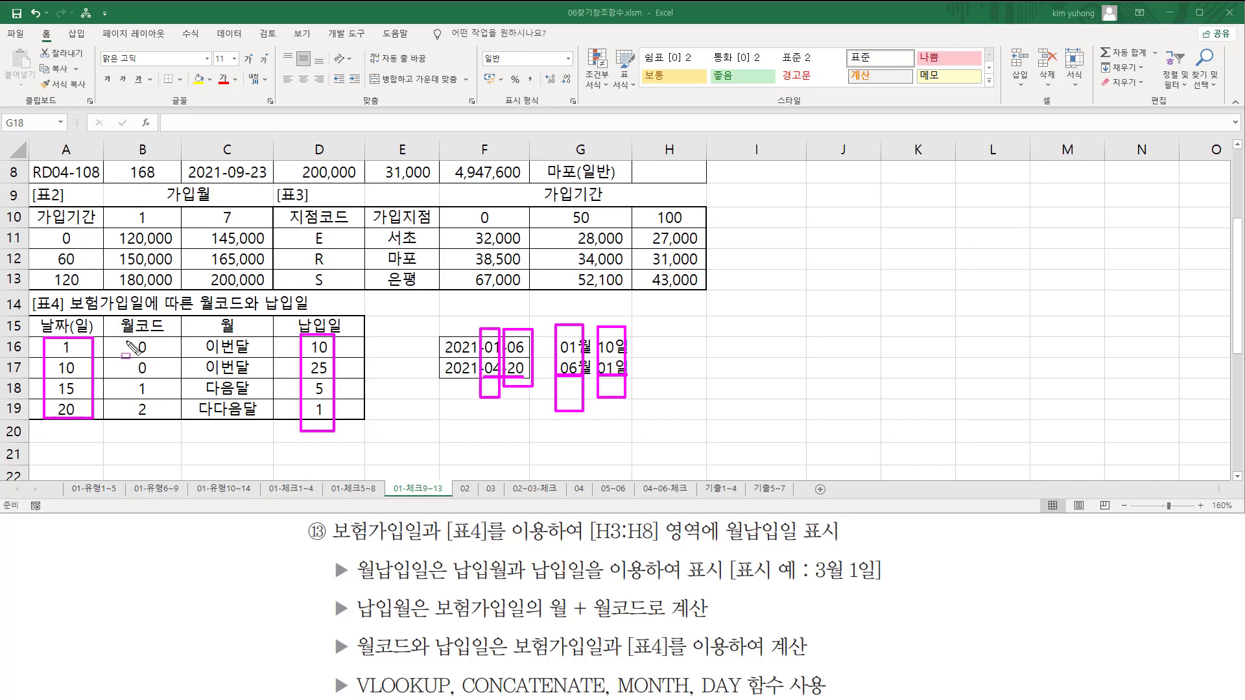
{"action": "mouse_move", "coordinate": [129, 344]}
{"action": "left_mouse_down"}
{"action": "mouse_move", "coordinate": [133, 390]}
{"action": "mouse_move", "coordinate": [159, 429]}
{"action": "left_mouse_up"}
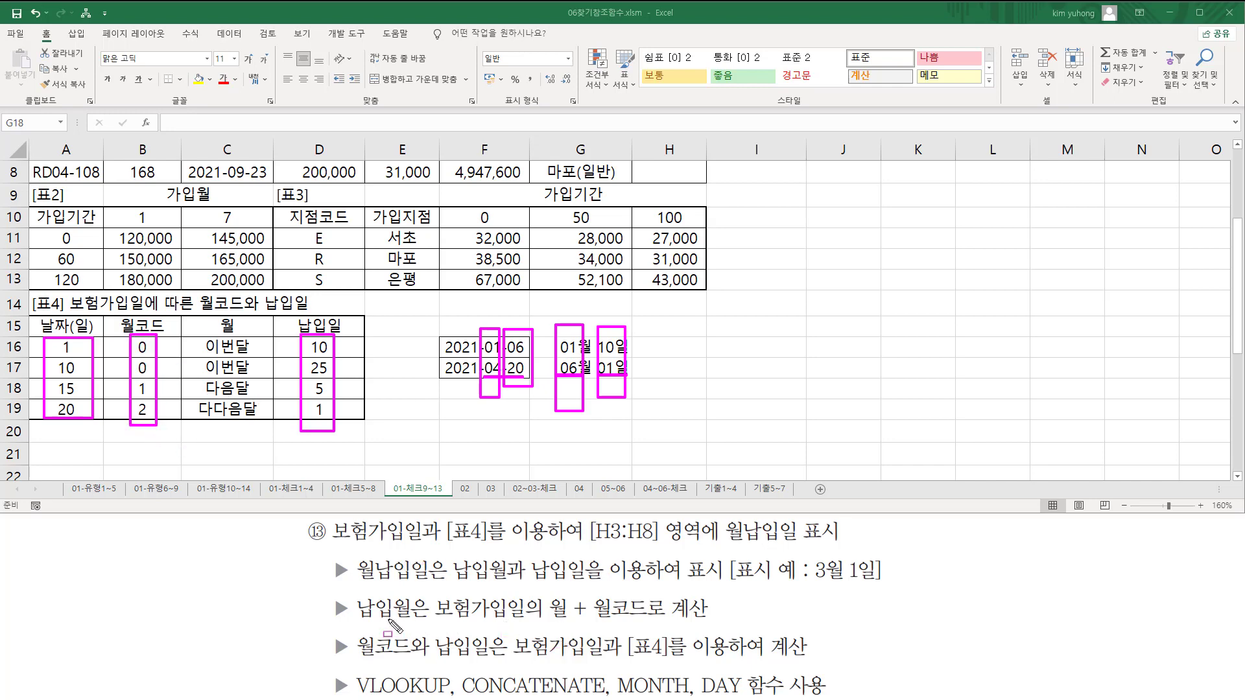
{"action": "mouse_move", "coordinate": [359, 621]}
{"action": "left_mouse_down"}
{"action": "mouse_move", "coordinate": [654, 623]}
{"action": "mouse_move", "coordinate": [650, 591]}
{"action": "left_mouse_up"}
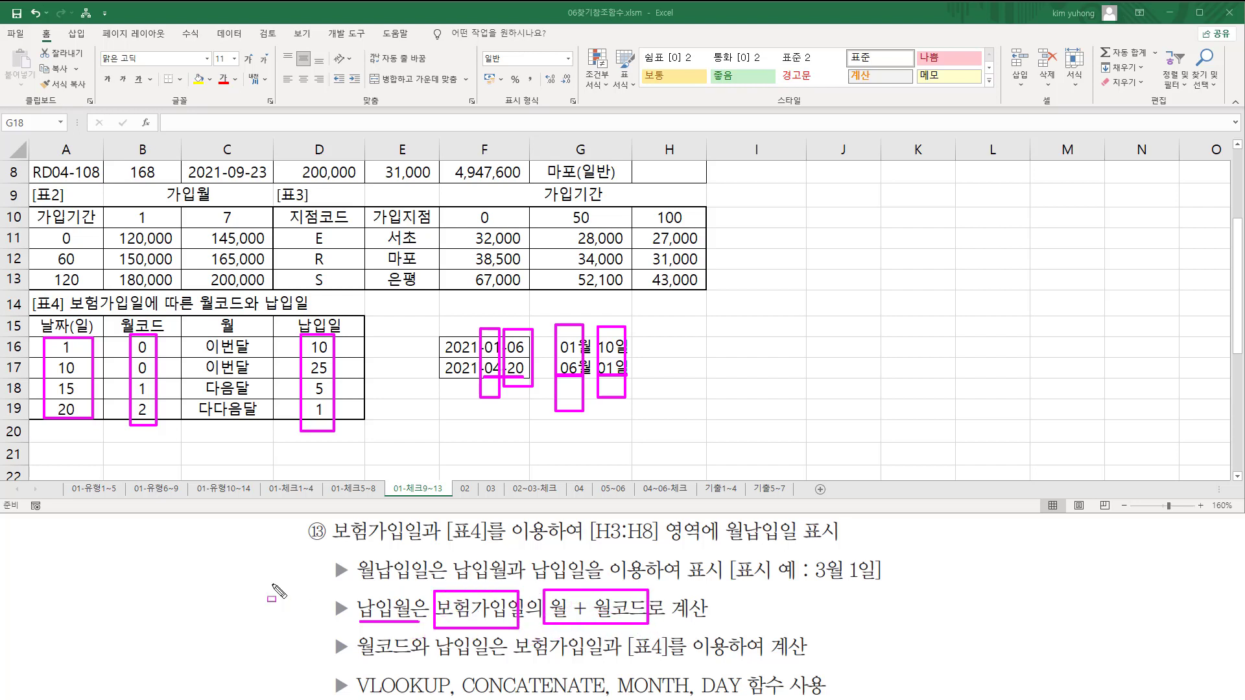
{"action": "key", "text": "Escape"}
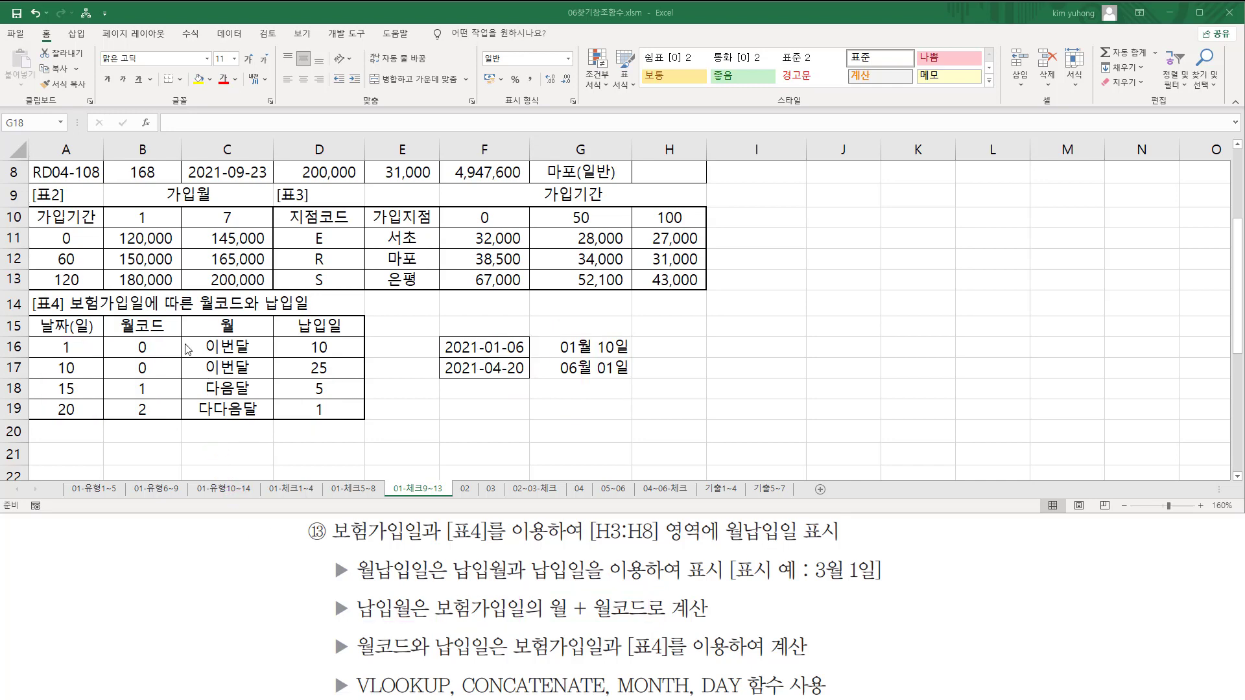
- Compare each 월코드 in [표4] with its 이번달, 다음달 or 다다음달 label
{"action": "left_click_drag", "start_coordinate": [197, 355], "coordinate": [257, 355]}
{"action": "left_click_drag", "start_coordinate": [131, 356], "coordinate": [155, 356]}
{"action": "left_click_drag", "start_coordinate": [198, 394], "coordinate": [249, 395]}
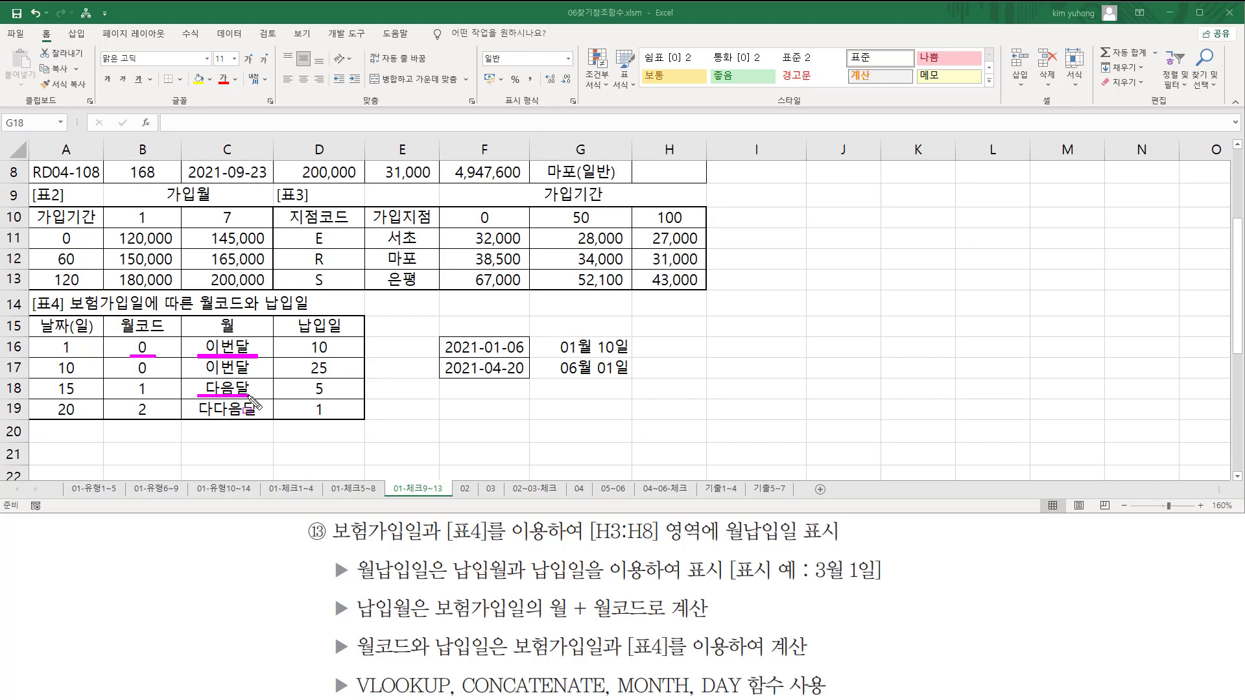
{"action": "left_click_drag", "start_coordinate": [133, 395], "coordinate": [254, 413]}
{"action": "left_click_drag", "start_coordinate": [129, 415], "coordinate": [160, 415]}
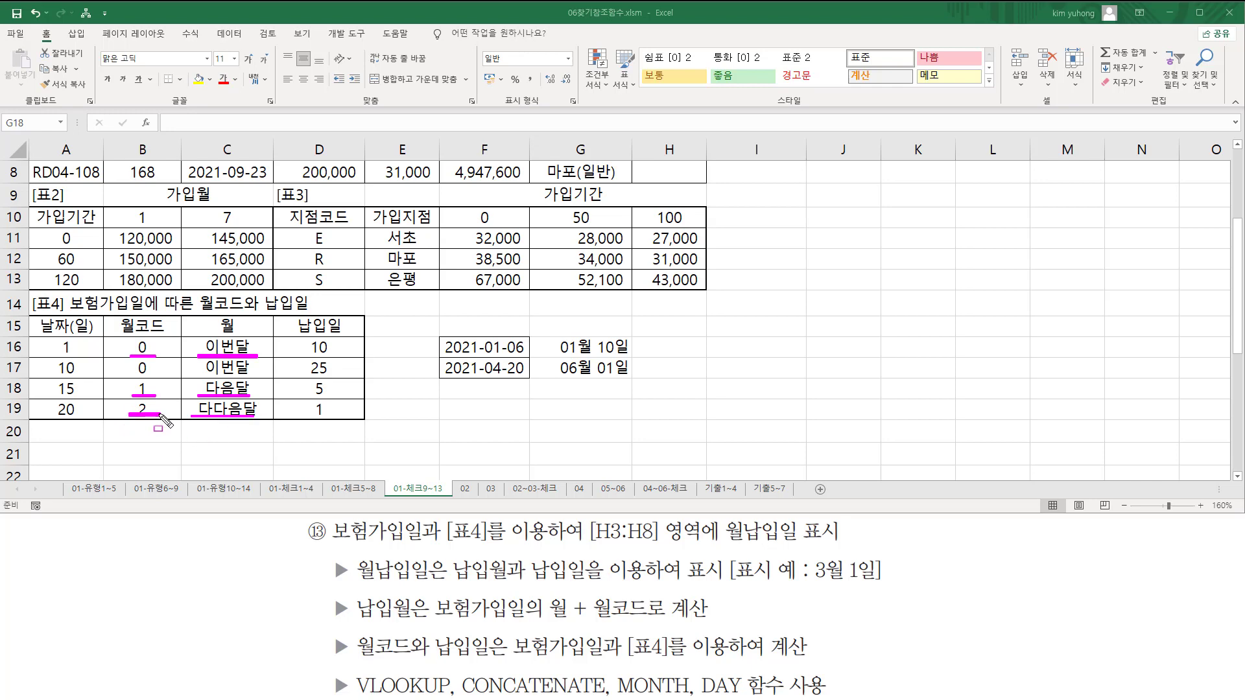
{"action": "key", "text": "Escape"}
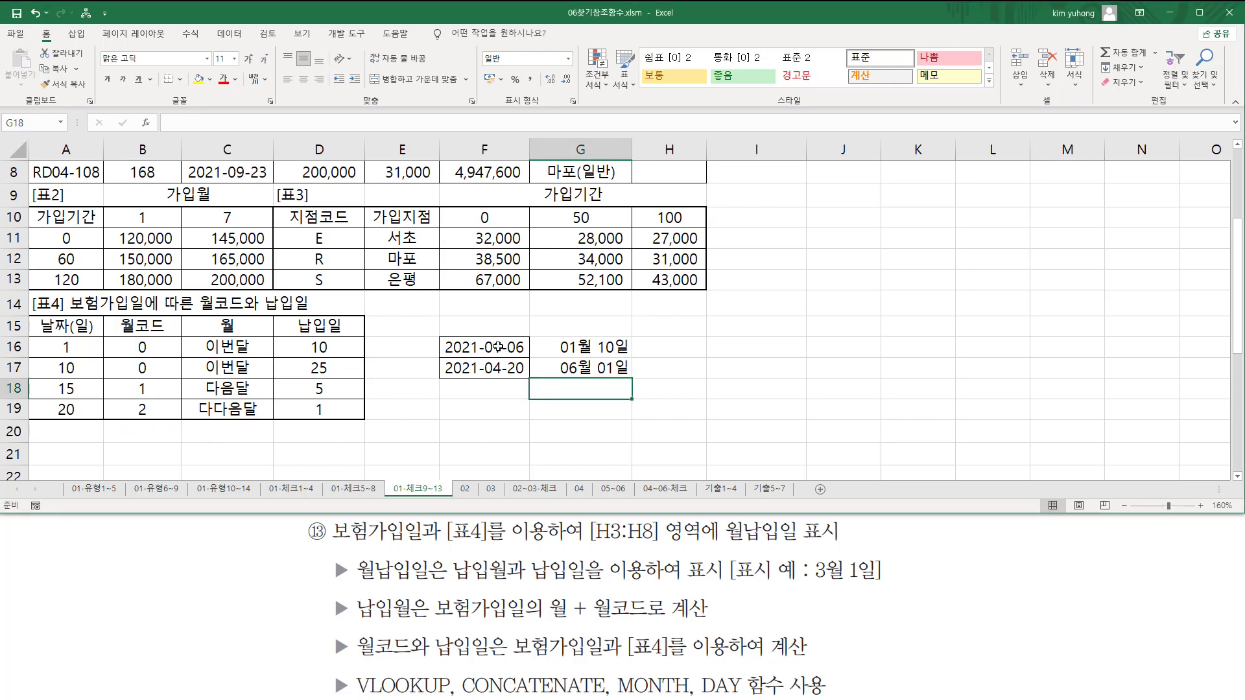
- Clear the example dates and payment dates from F16:G17
{"action": "left_click_drag", "start_coordinate": [484, 347], "coordinate": [548, 369]}
{"action": "key", "text": "Delete"}
{"action": "scroll", "coordinate": [653, 256], "scroll_direction": "up", "scroll_amount": 3}
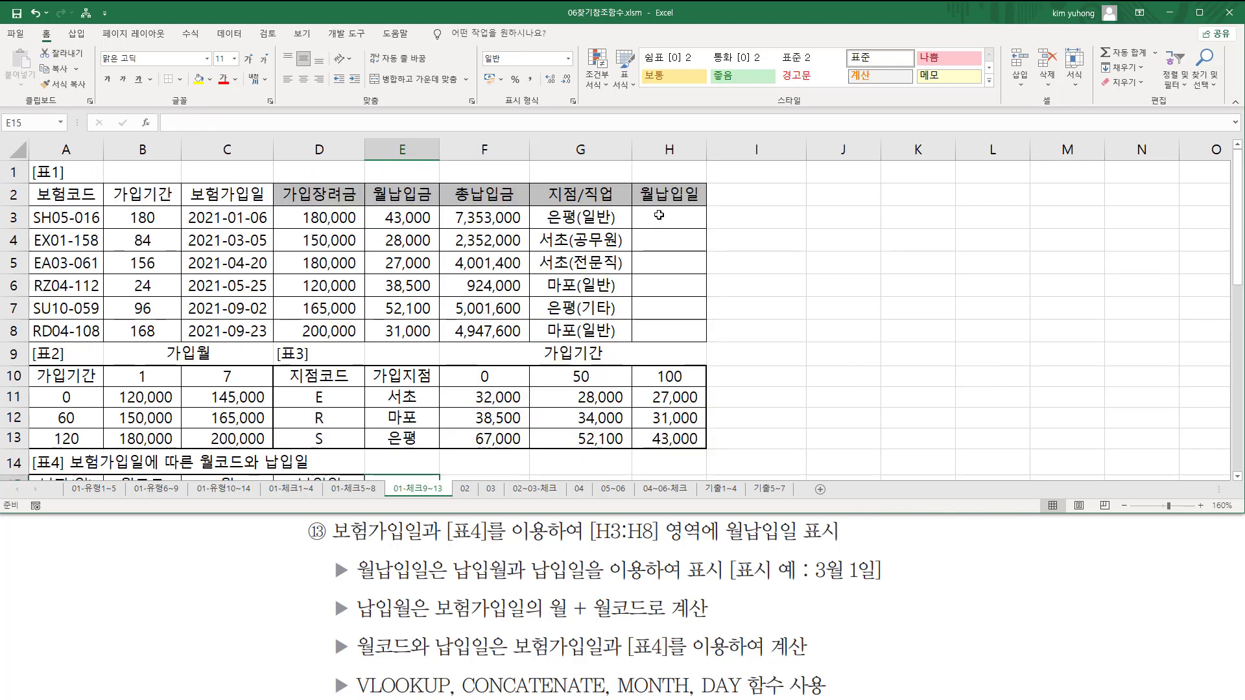
- Review the 날짜(일), 월코드 and 납입일 columns of [표4] and enter =DAY(C3) in H3
{"action": "left_click", "coordinate": [675, 220]}
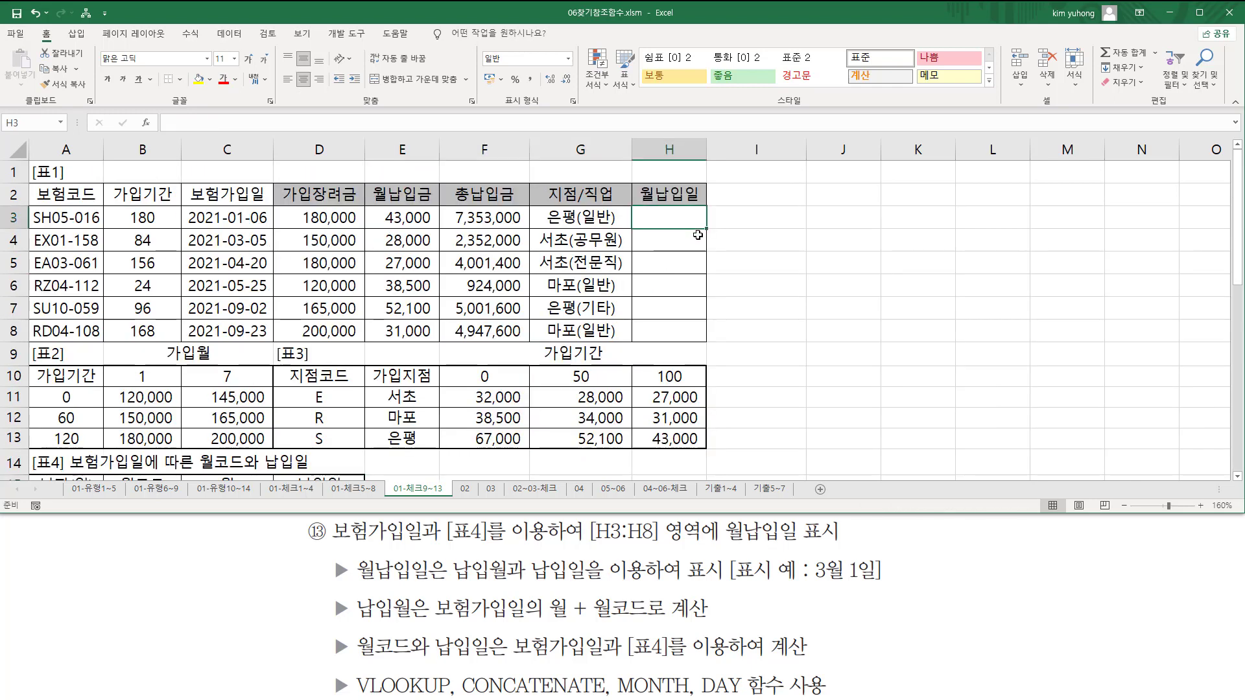
{"action": "type", "text": "="}
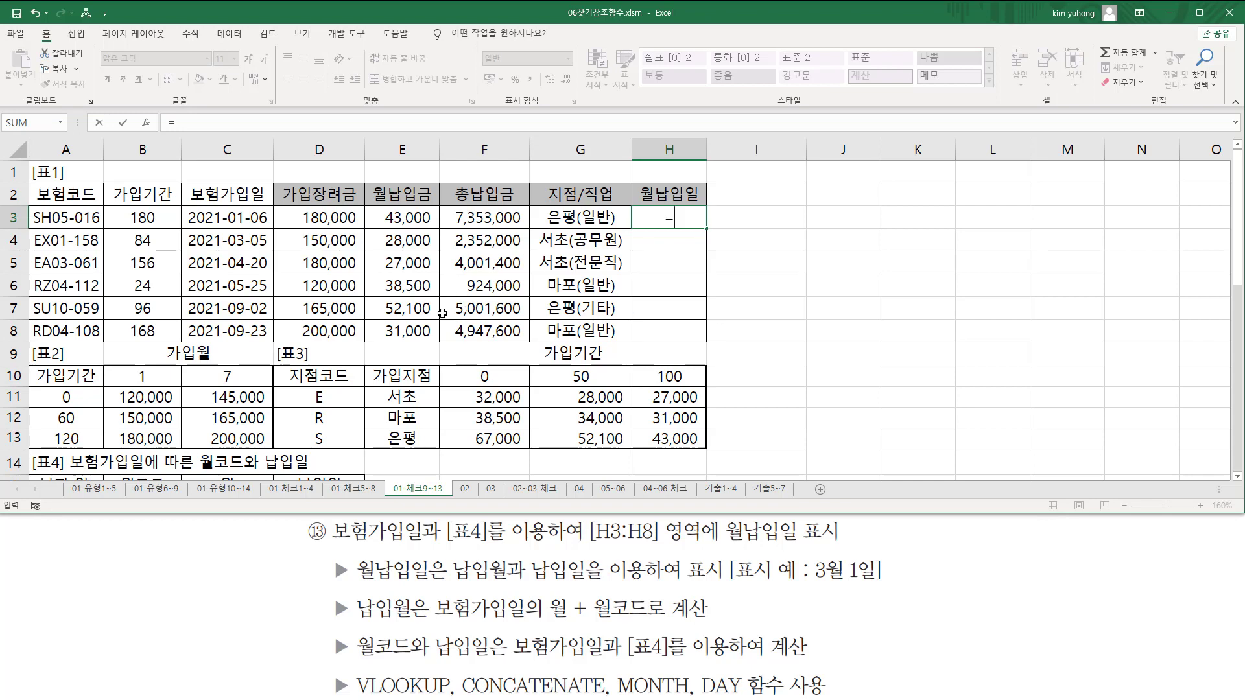
{"action": "scroll", "coordinate": [241, 373], "scroll_direction": "down", "scroll_amount": 2}
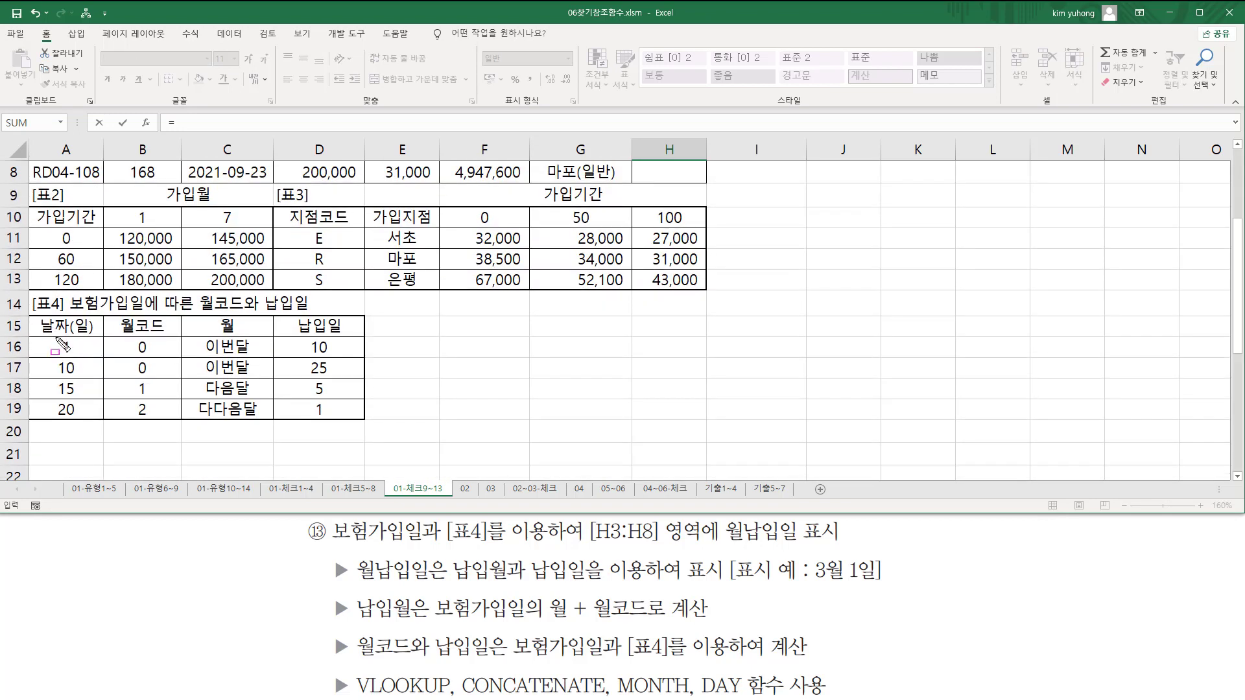
{"action": "left_click_drag", "start_coordinate": [56, 337], "coordinate": [80, 418]}
{"action": "left_click_drag", "start_coordinate": [132, 338], "coordinate": [149, 427]}
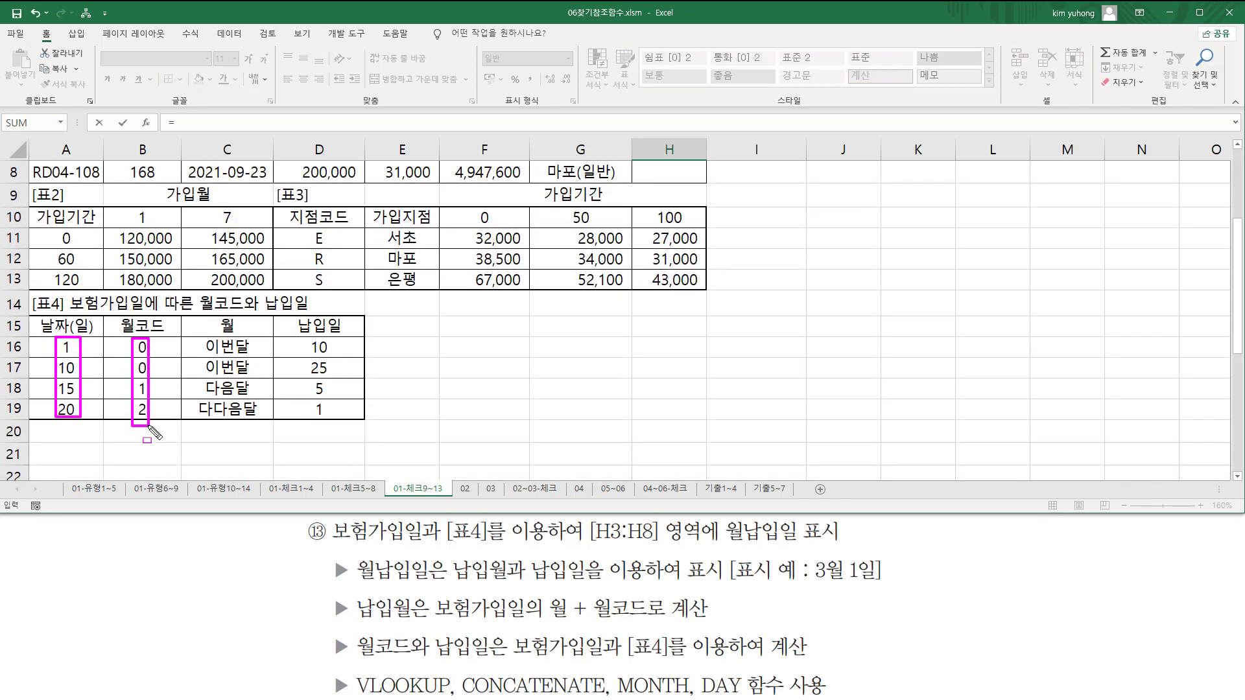
{"action": "left_click_drag", "start_coordinate": [306, 337], "coordinate": [333, 427]}
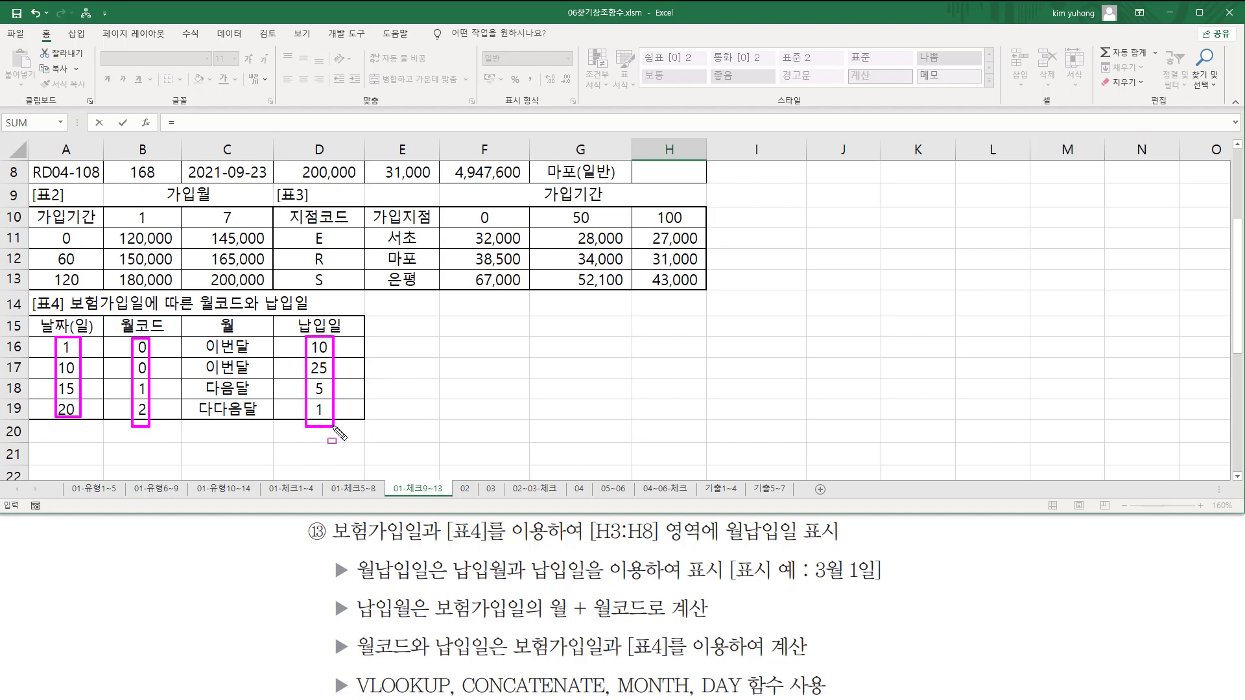
{"action": "key", "text": "Escape"}
{"action": "scroll", "coordinate": [291, 238], "scroll_direction": "up", "scroll_amount": 3}
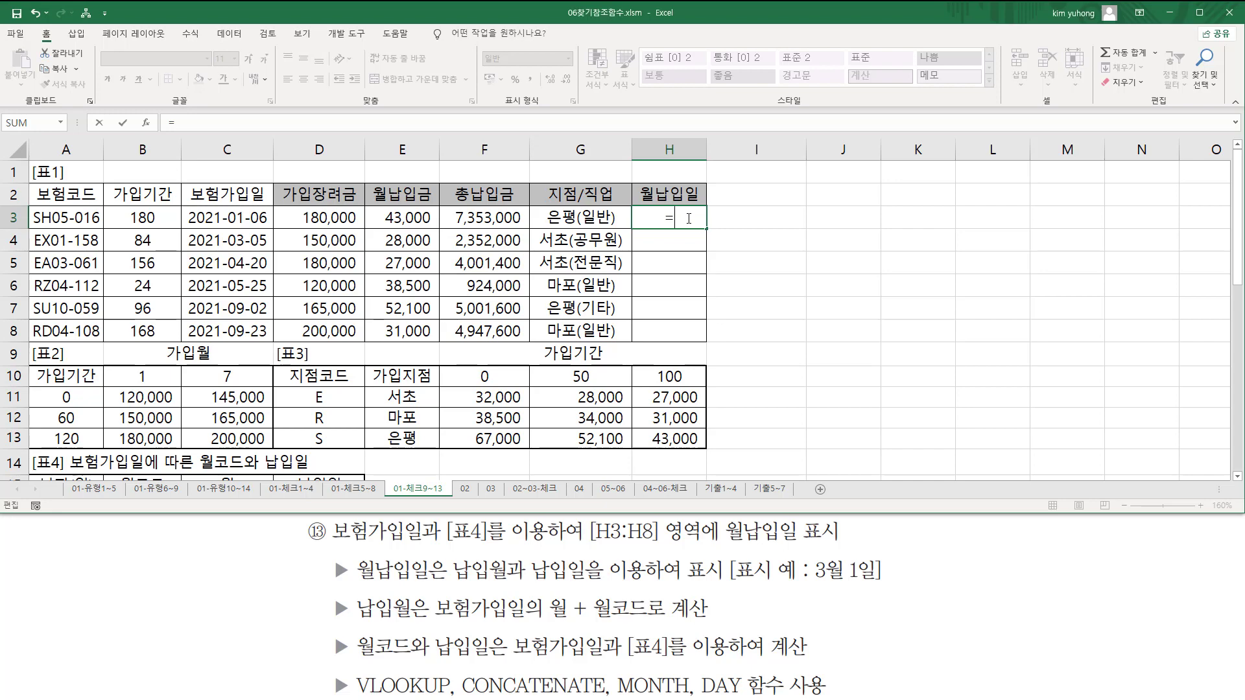
{"action": "type", "text": "day("}
{"action": "left_click", "coordinate": [225, 216]}
{"action": "key", "text": "Return"}
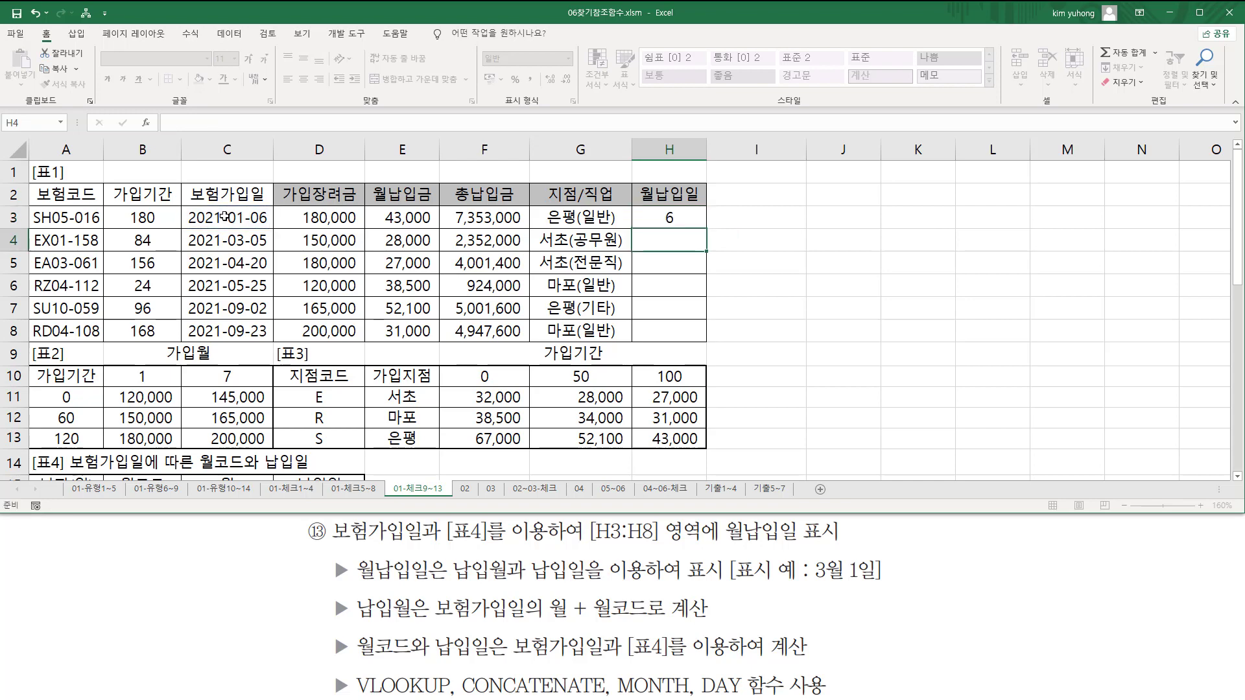
- Fill the DAY formula from H3 down to H8 and compare the results with the days in 보험가입일
{"action": "left_click", "coordinate": [669, 220]}
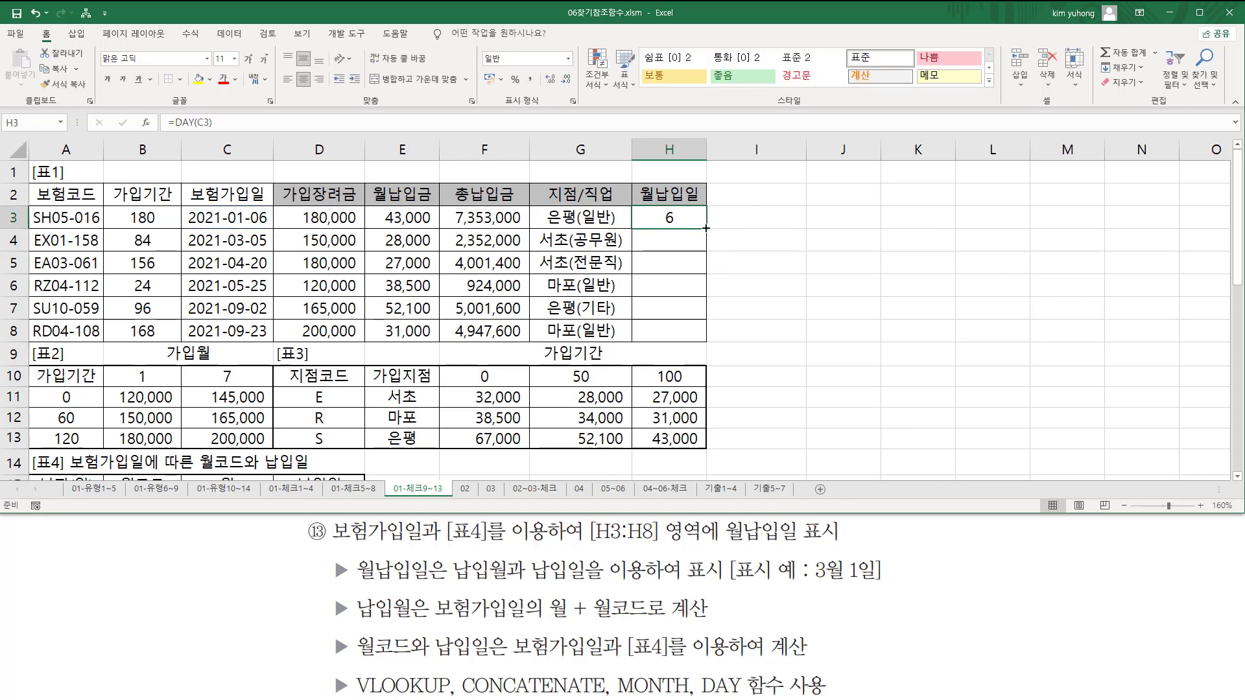
{"action": "left_click_drag", "start_coordinate": [706, 229], "coordinate": [703, 344]}
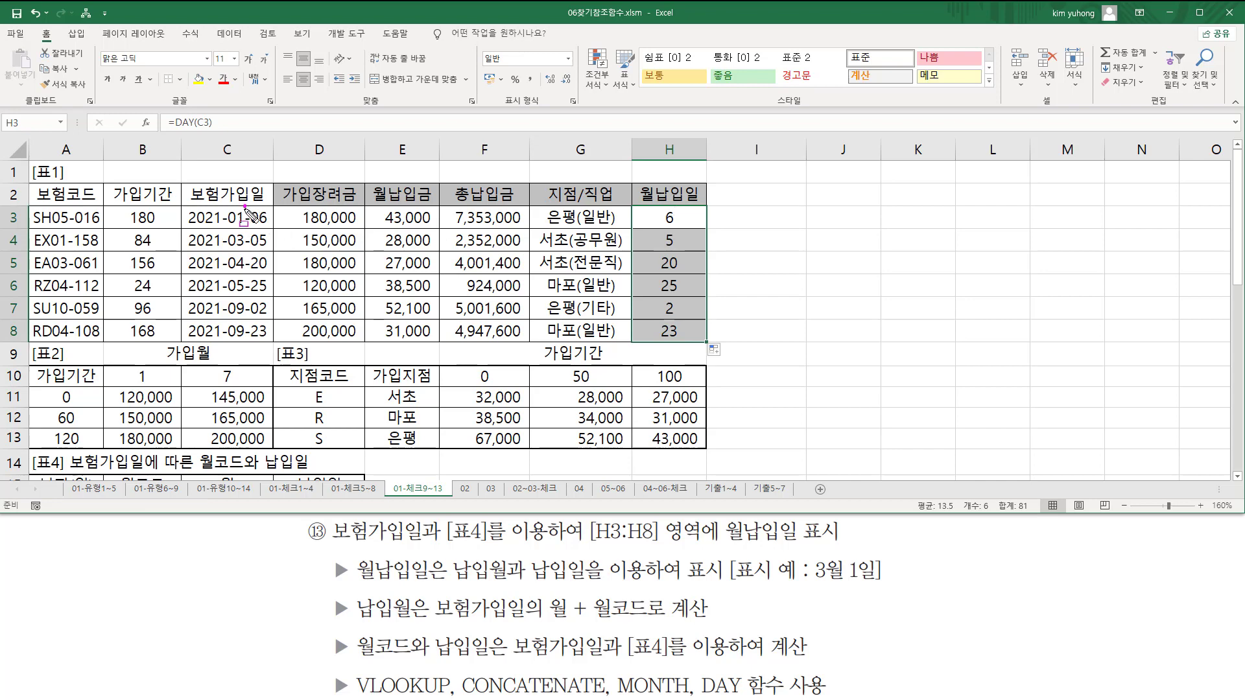
{"action": "left_click_drag", "start_coordinate": [245, 206], "coordinate": [269, 342]}
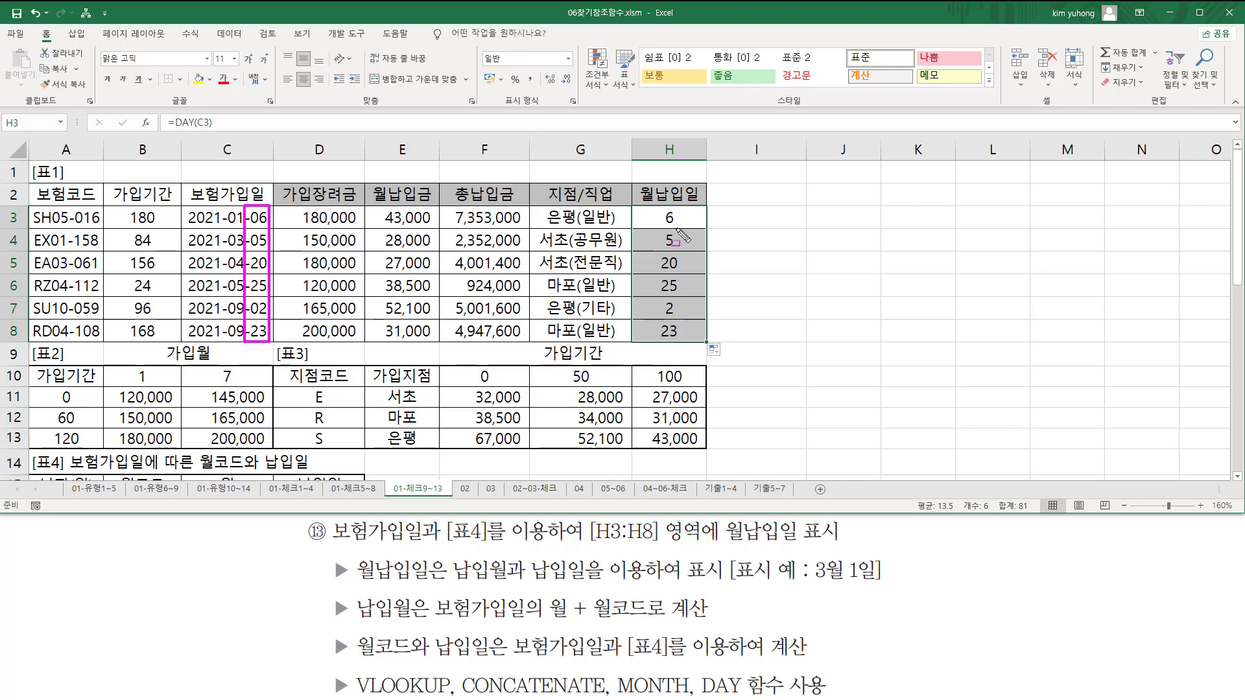
{"action": "key", "text": "Escape"}
- Check the 월코드 column of [표4] and wrap DAY(C3) in H3 in a VLOOKUP as its lookup value
{"action": "scroll", "coordinate": [173, 329], "scroll_direction": "down", "scroll_amount": 3}
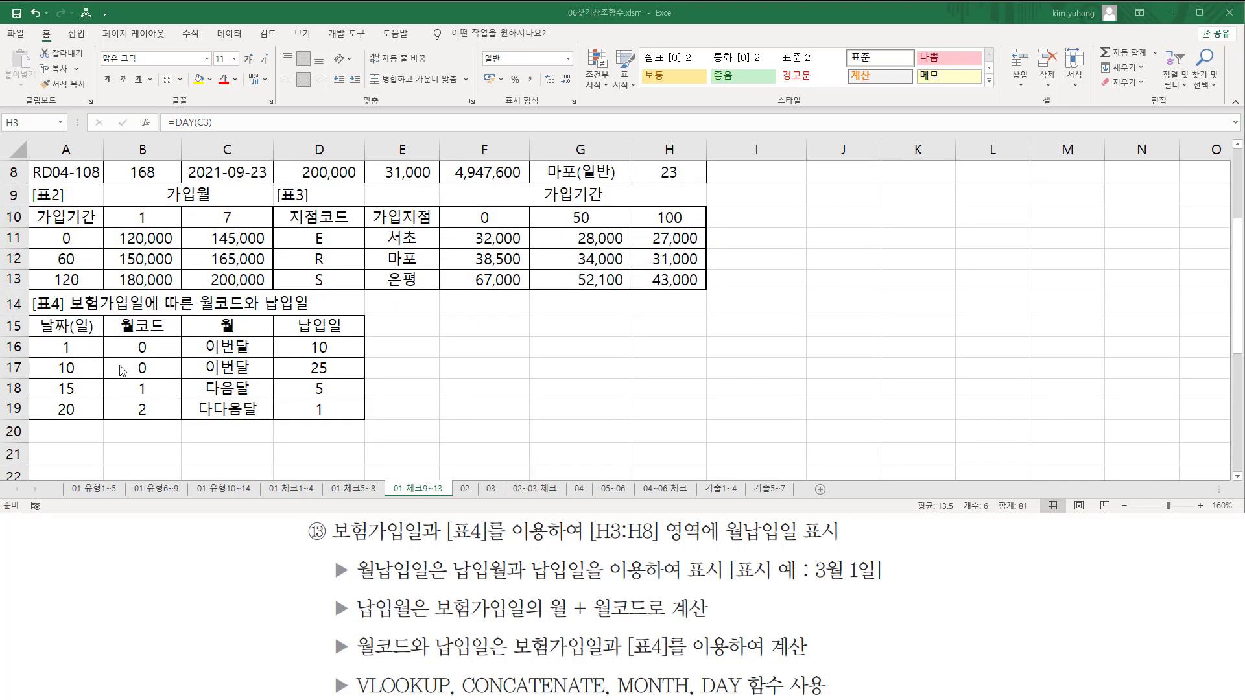
{"action": "left_click_drag", "start_coordinate": [133, 338], "coordinate": [150, 425]}
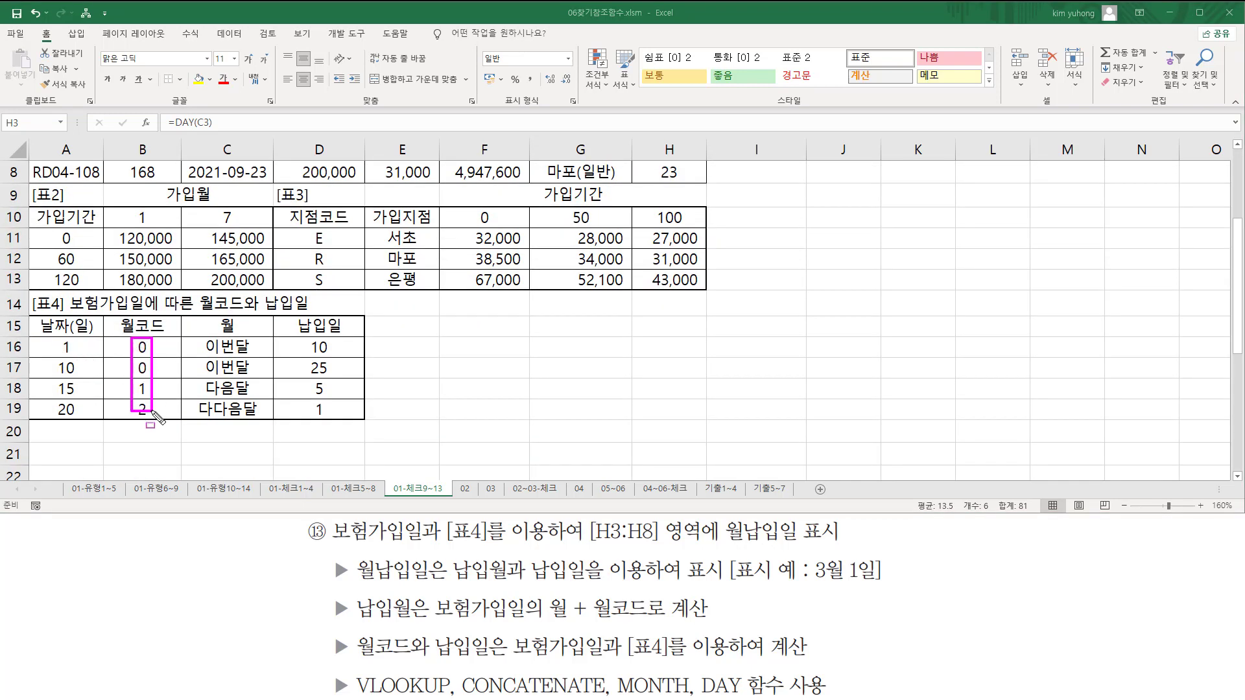
{"action": "key", "text": "Escape"}
{"action": "scroll", "coordinate": [681, 225], "scroll_direction": "up", "scroll_amount": 3}
{"action": "double_click", "coordinate": [671, 221]}
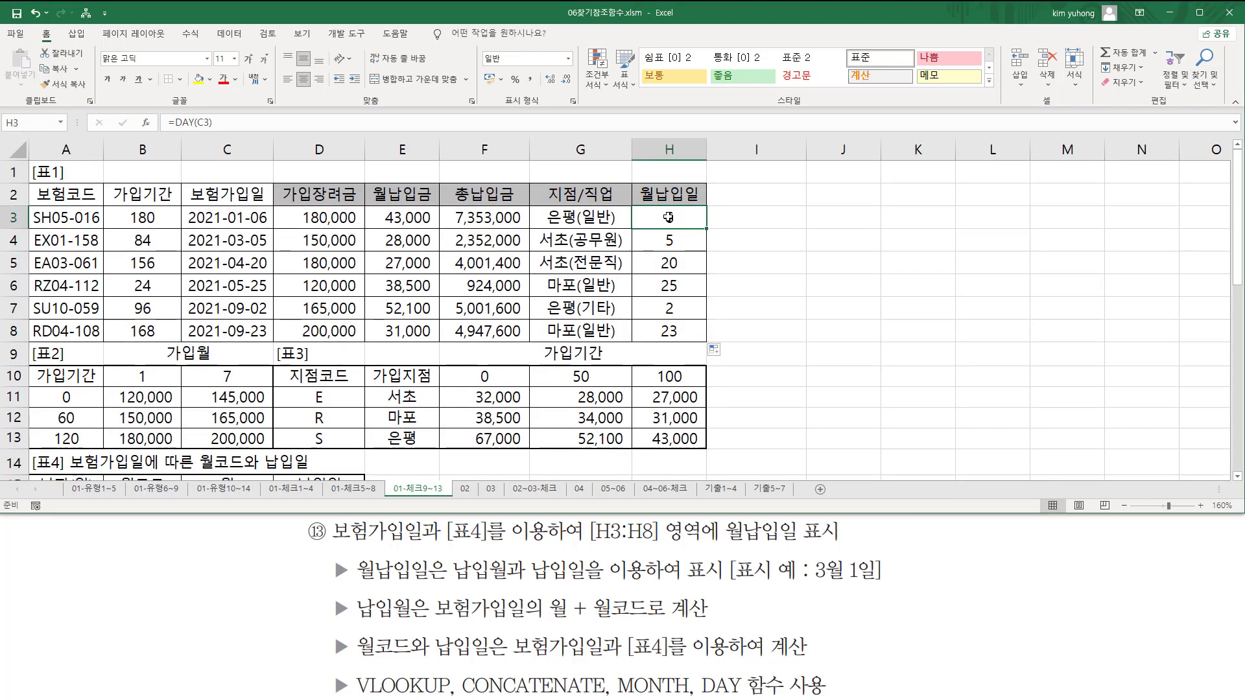
{"action": "left_click", "coordinate": [649, 217]}
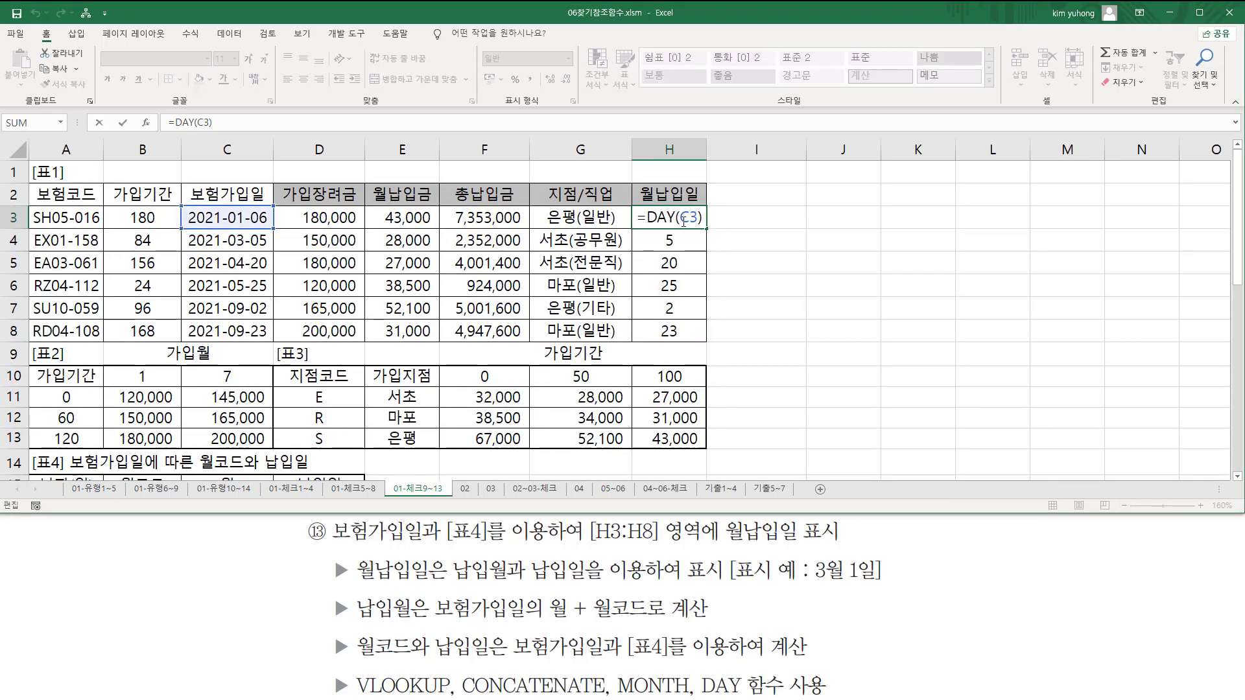
{"action": "type", "text": "vl"}
{"action": "key", "text": "Tab"}
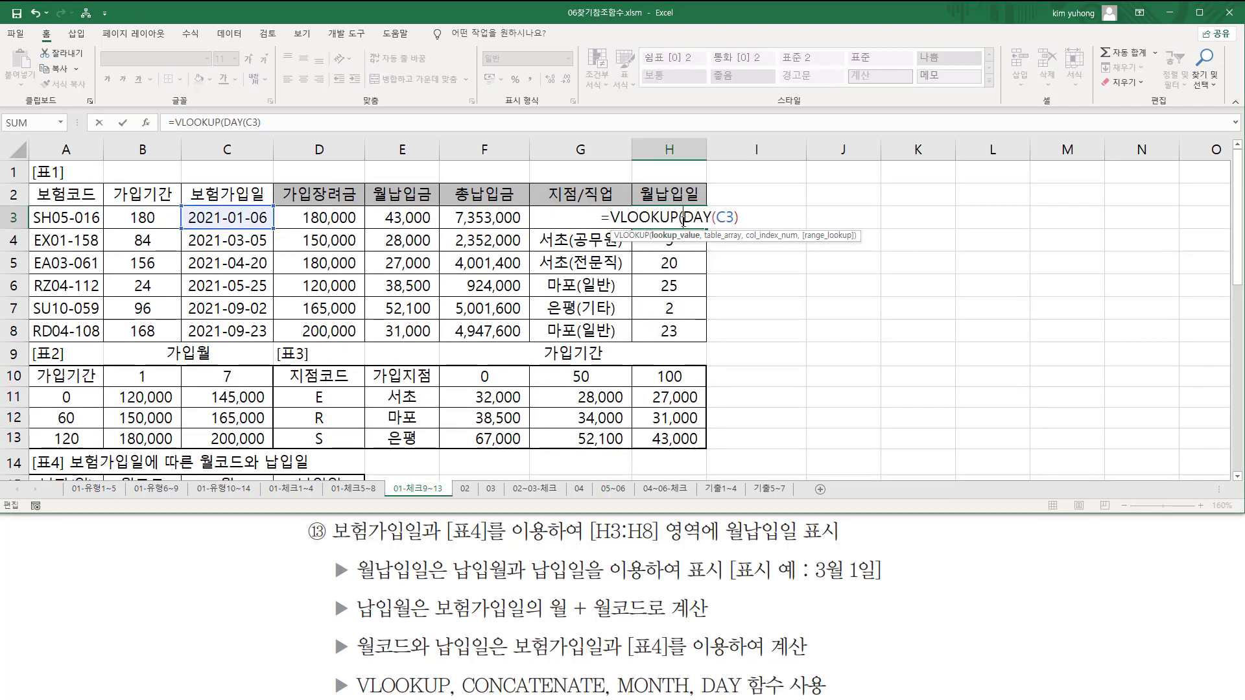
{"action": "key", "text": "shift+End"}
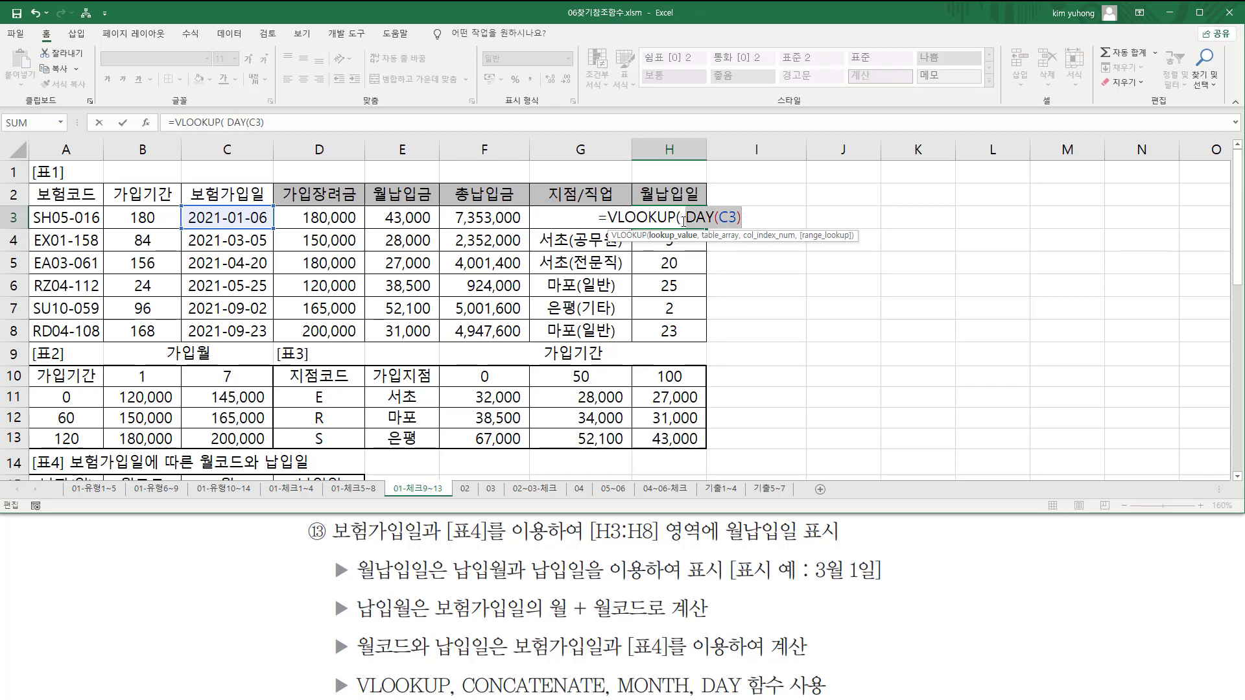
{"action": "key", "text": "End"}
{"action": "type", "text": ","}
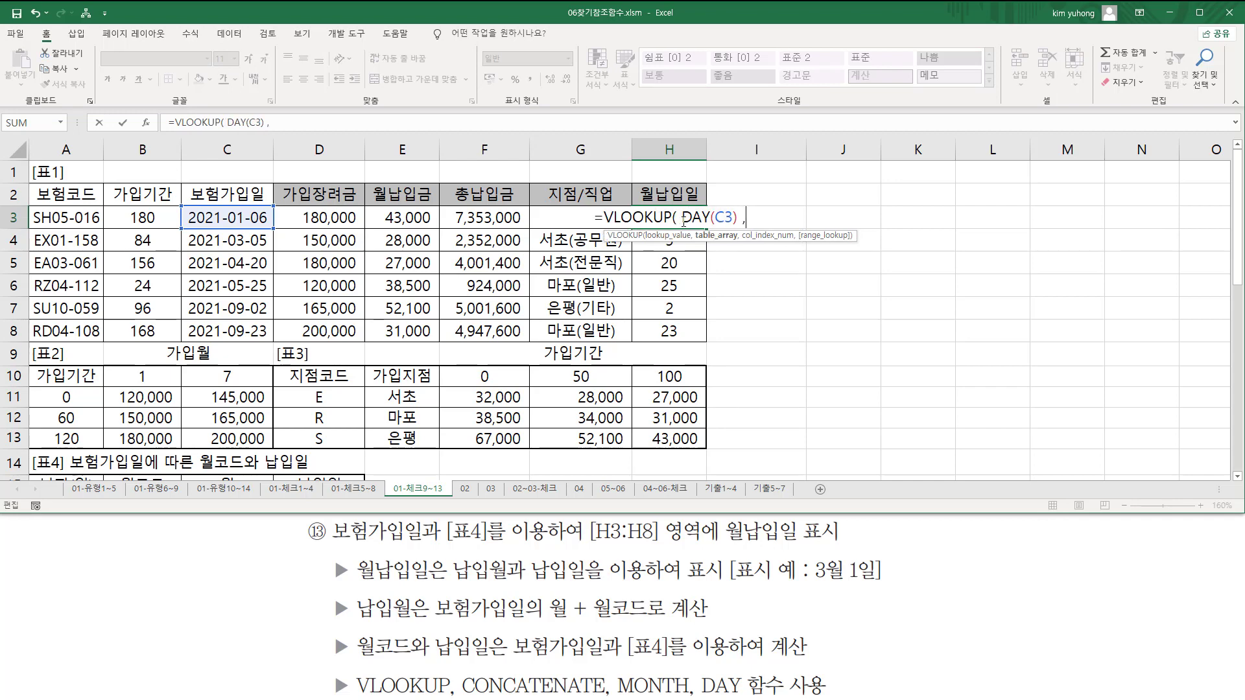
- Set the table array of the VLOOKUP in H3 to the absolute range $A$16:$D$19 and its column index to 2
{"action": "scroll", "coordinate": [338, 265], "scroll_direction": "down", "scroll_amount": 3}
{"action": "left_click_drag", "start_coordinate": [65, 347], "coordinate": [312, 409]}
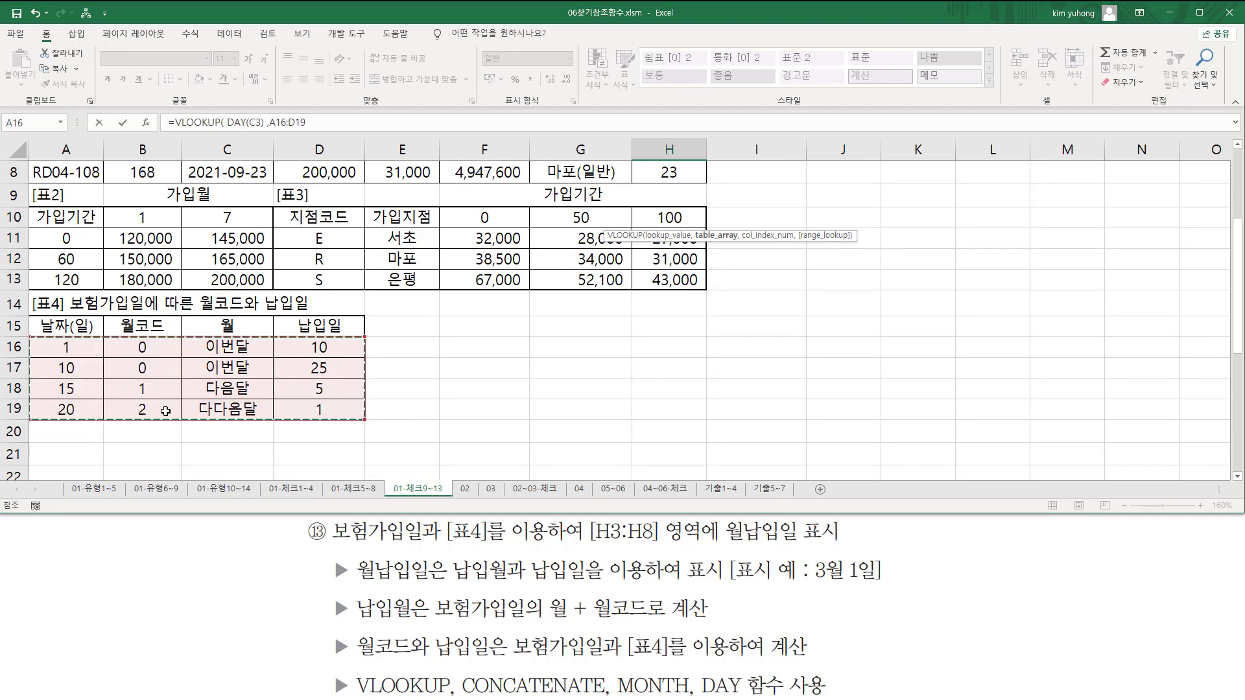
{"action": "key", "text": "F4"}
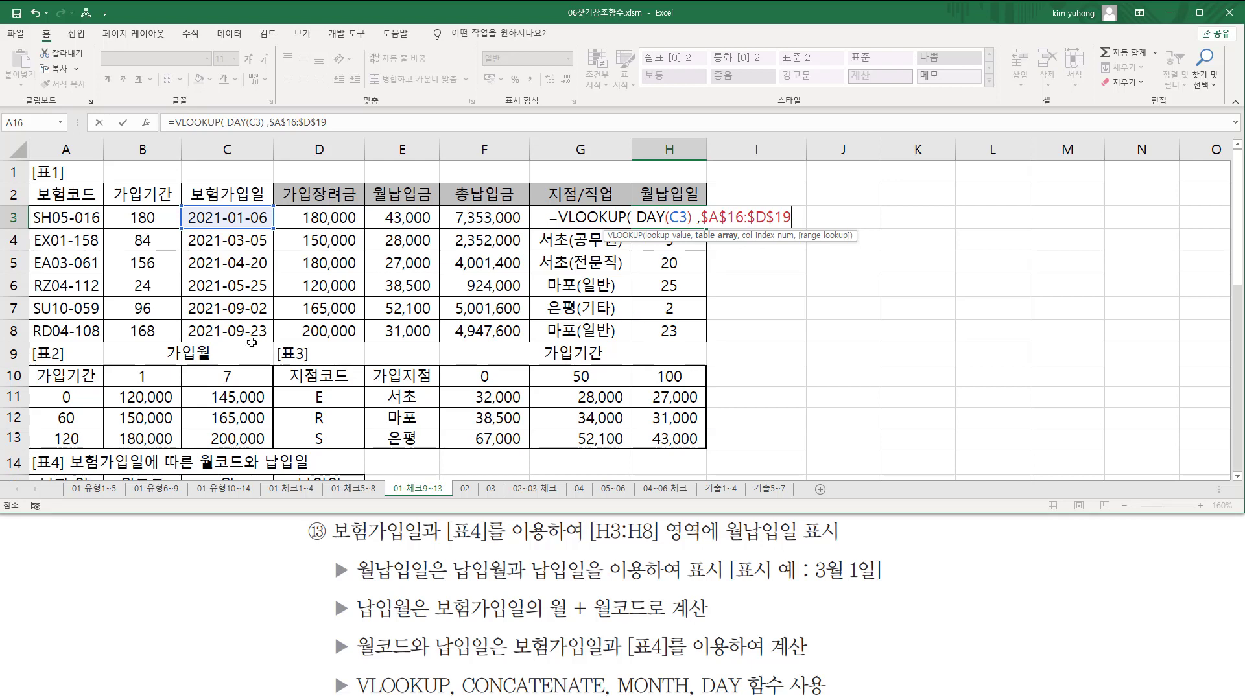
{"action": "type", "text": ","}
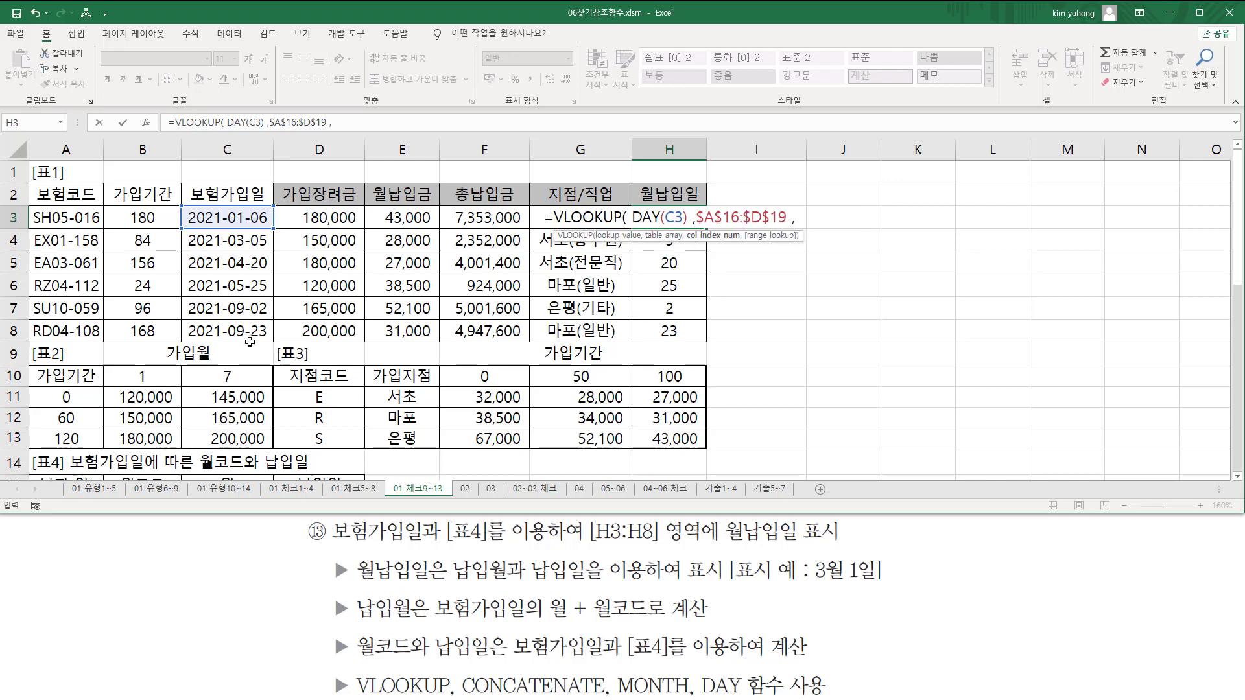
{"action": "scroll", "coordinate": [250, 342], "scroll_direction": "down", "scroll_amount": 2}
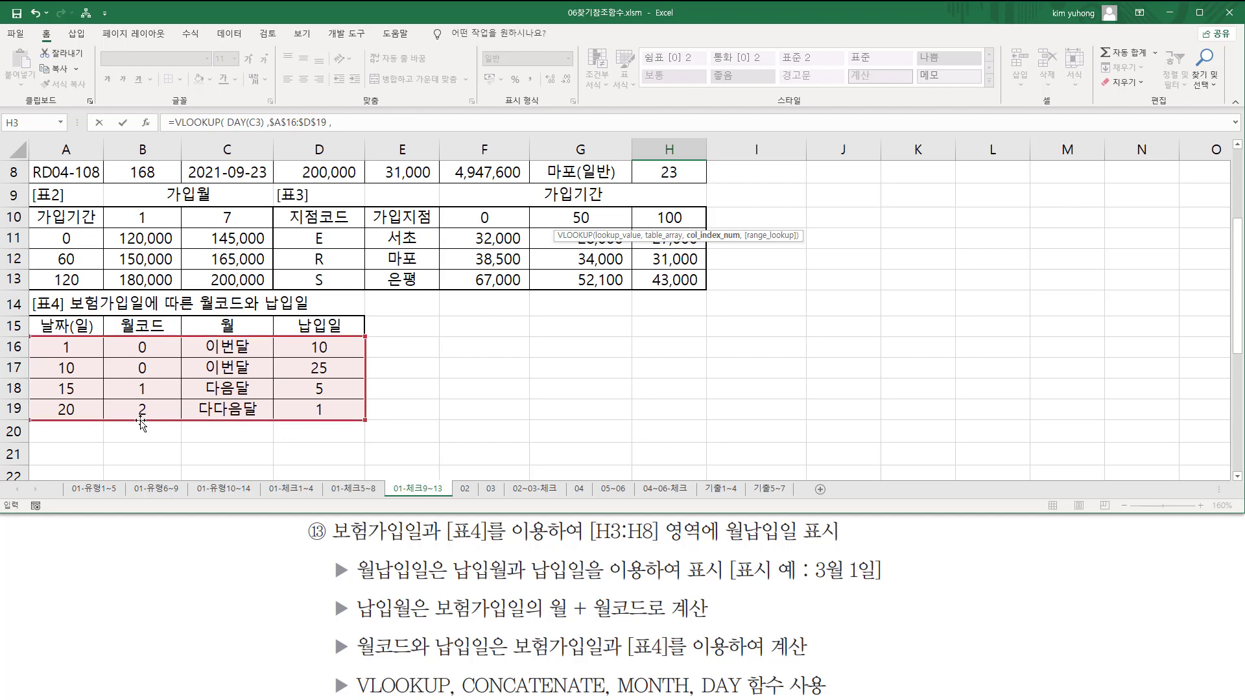
{"action": "type", "text": "2"}
{"action": "scroll", "coordinate": [732, 220], "scroll_direction": "up", "scroll_amount": 3}
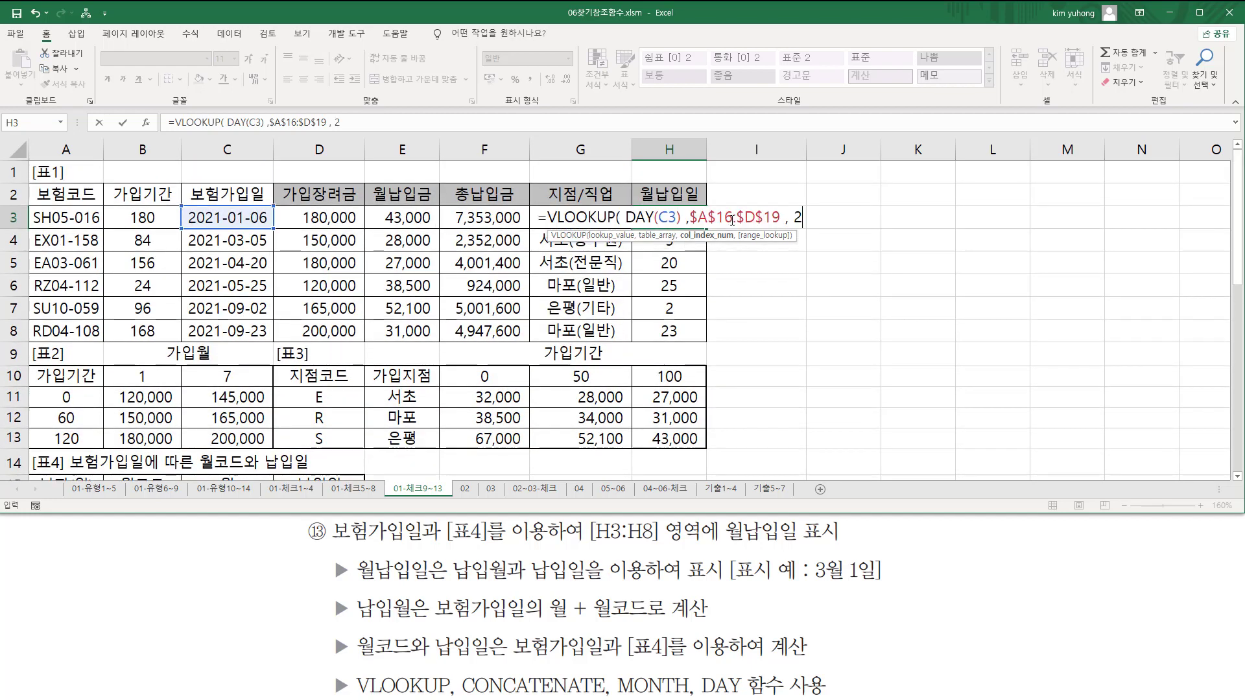
- Check the 날짜(일) values of [표4], then complete the VLOOKUP in H3 without a range_lookup argument so it uses approximate match
{"action": "type", "text": ","}
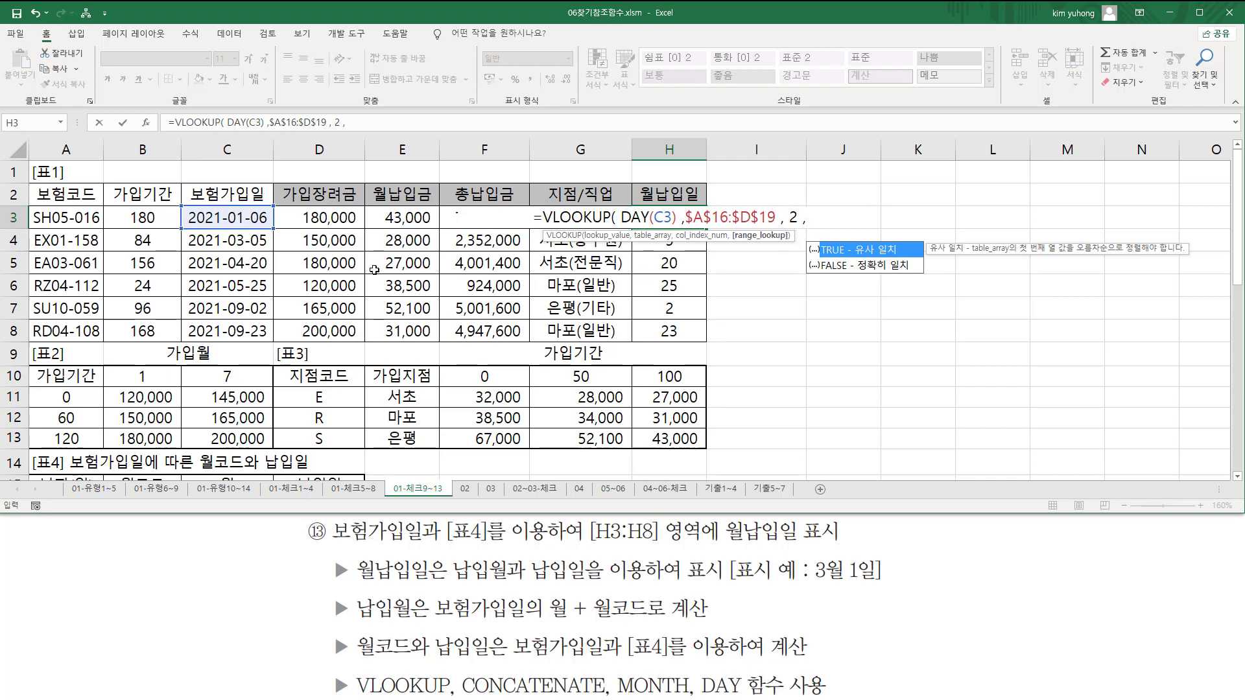
{"action": "scroll", "coordinate": [374, 270], "scroll_direction": "down", "scroll_amount": 3}
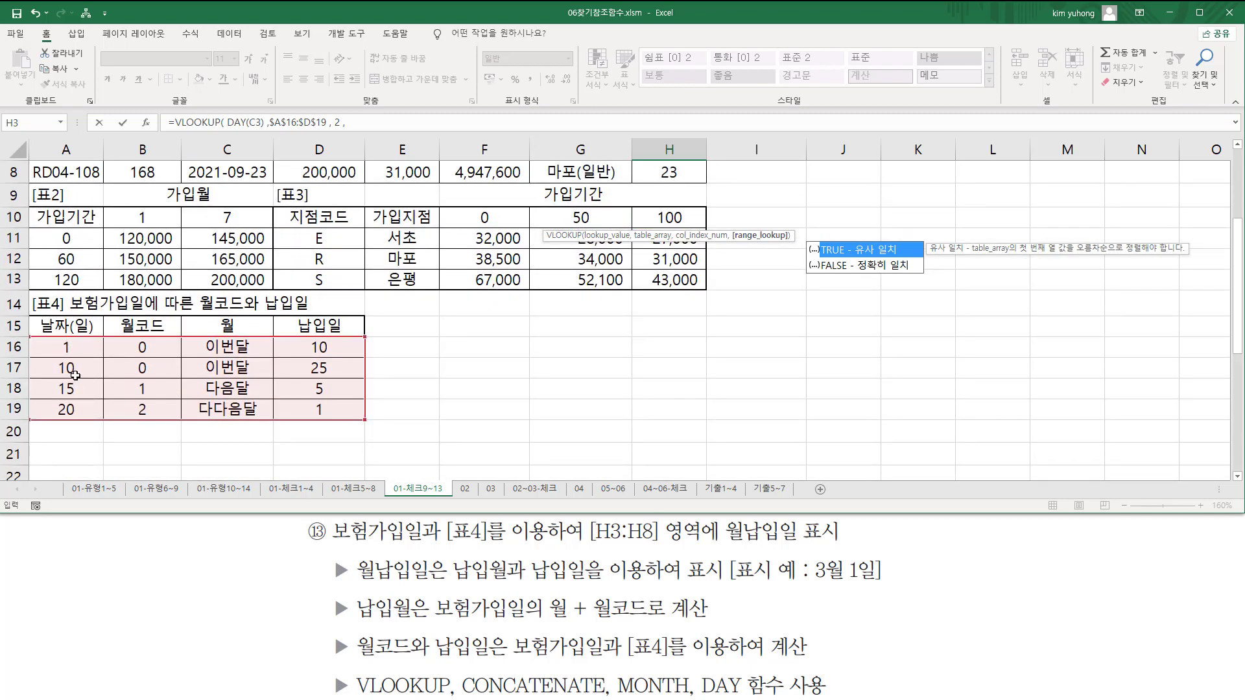
{"action": "scroll", "coordinate": [509, 309], "scroll_direction": "up", "scroll_amount": 3}
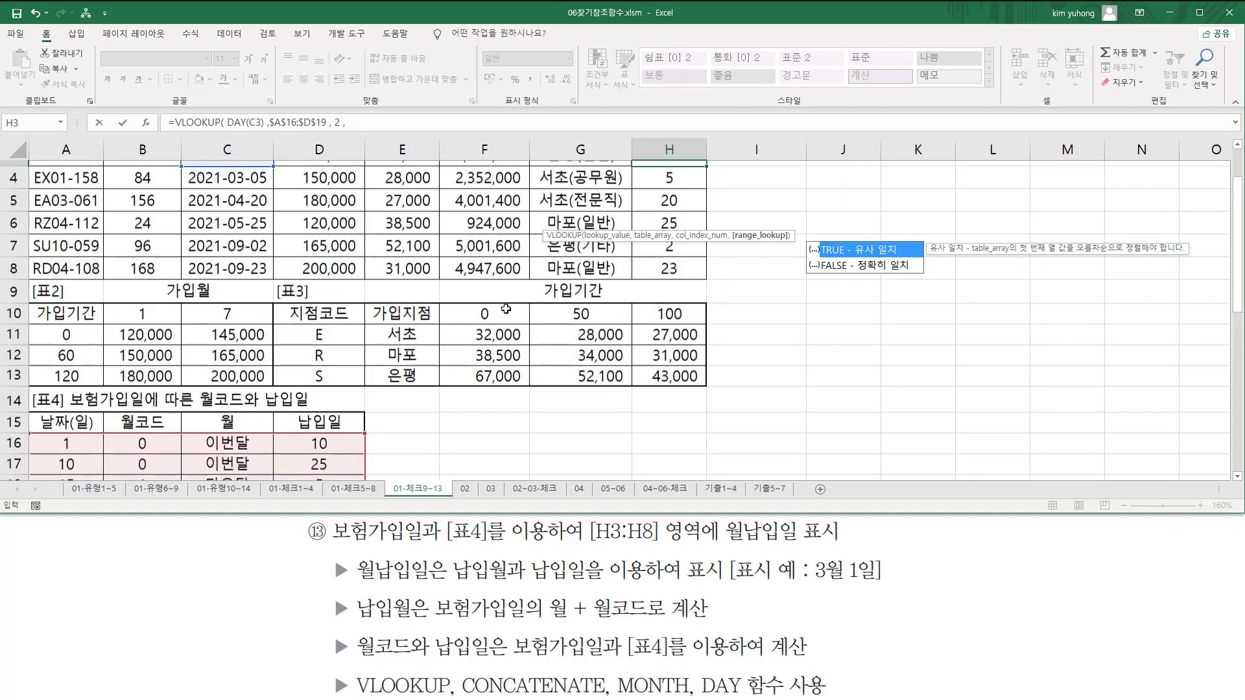
{"action": "key", "text": "BackSpace"}
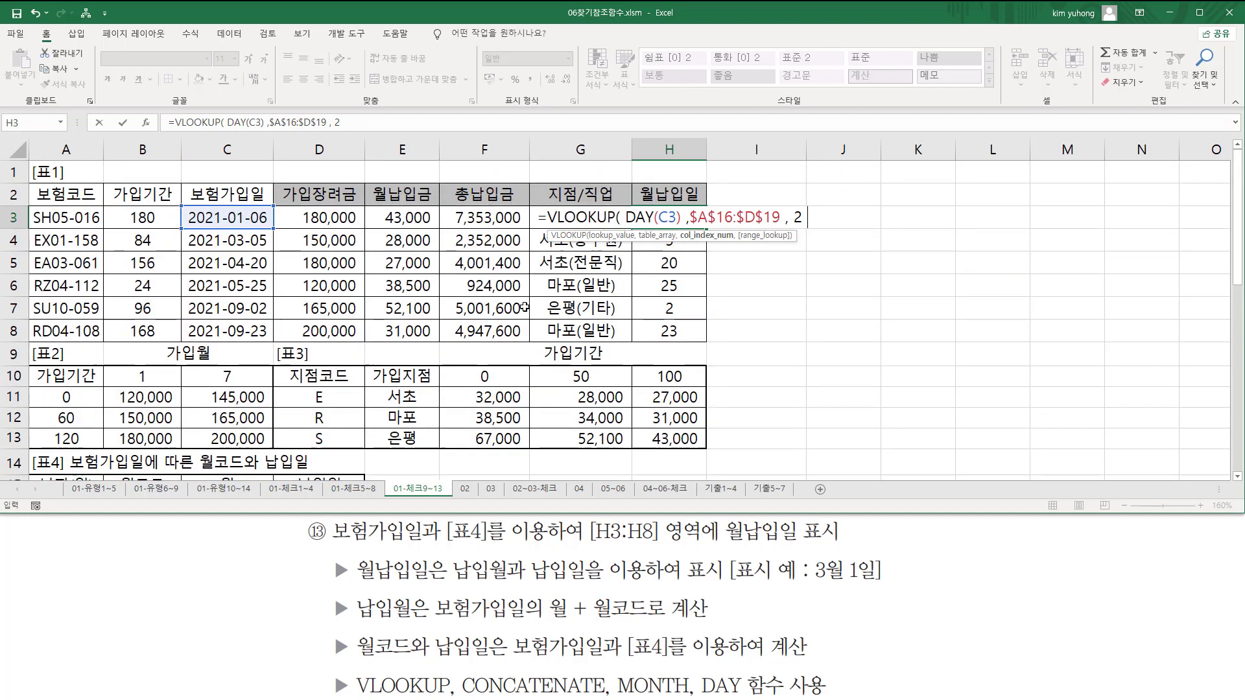
{"action": "type", "text": ")"}
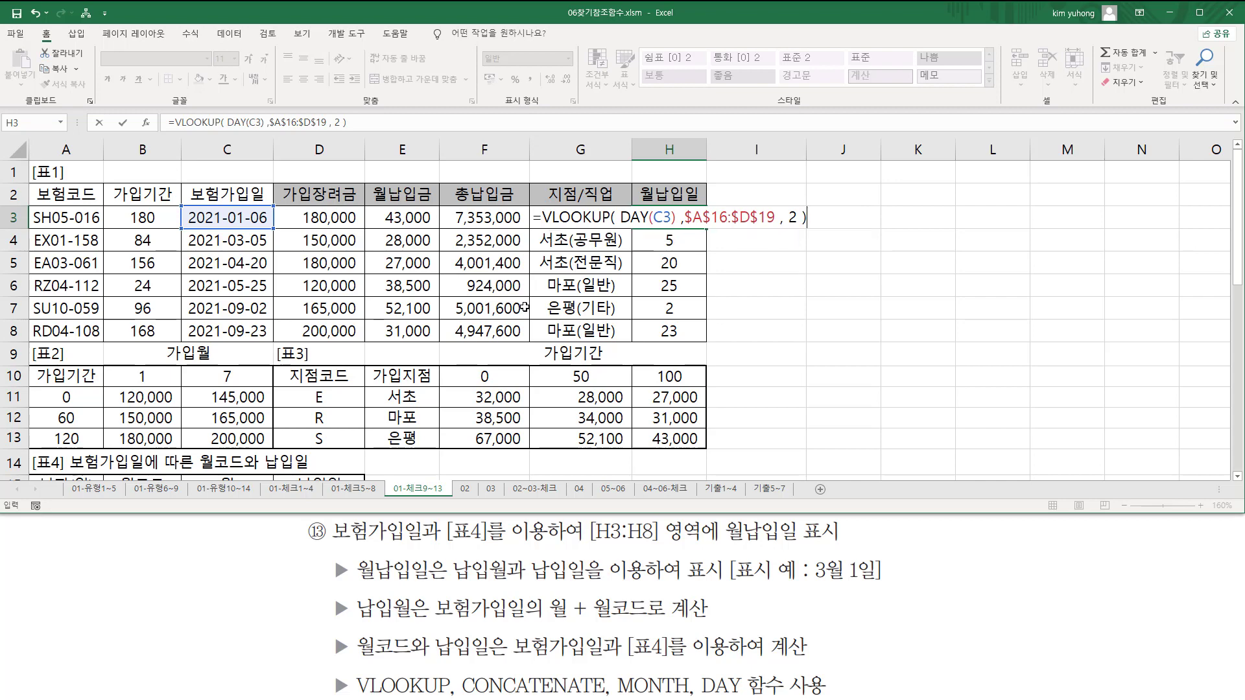
{"action": "key", "text": "Return"}
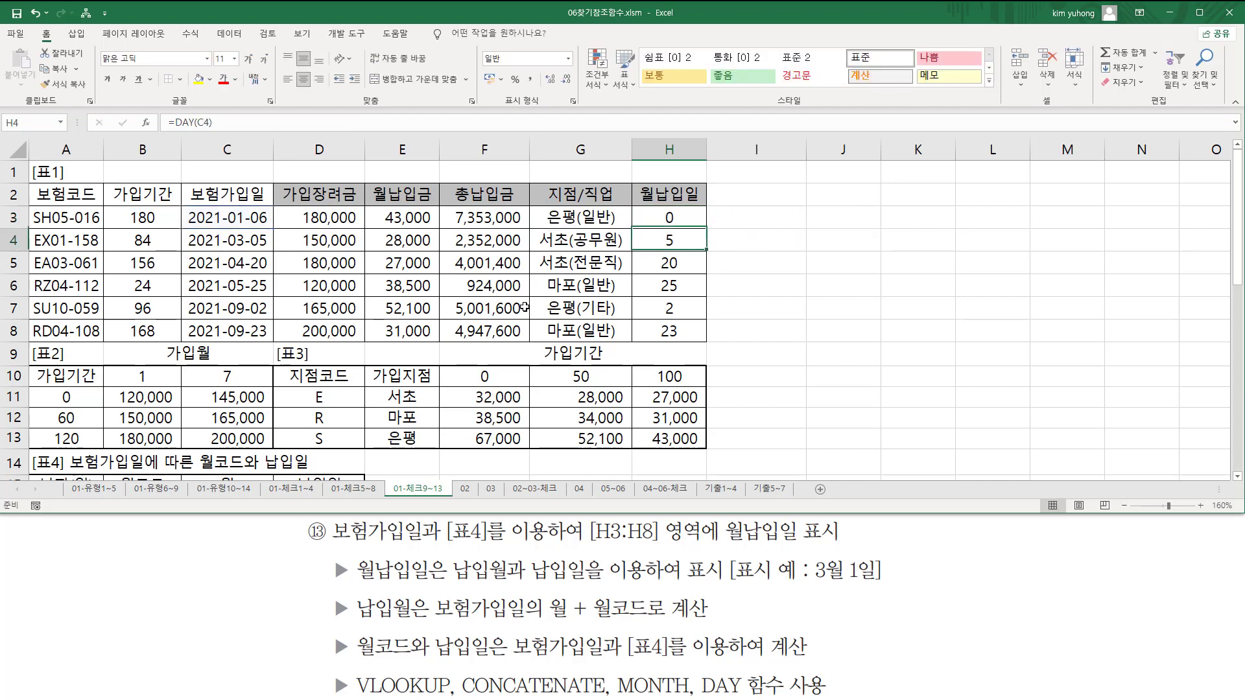
- Fill the VLOOKUP formula from H3 down to H8 and compare the rows dated the 20th or after with the last row of [표4]
{"action": "left_click", "coordinate": [679, 217]}
{"action": "left_click_drag", "start_coordinate": [707, 227], "coordinate": [697, 337]}
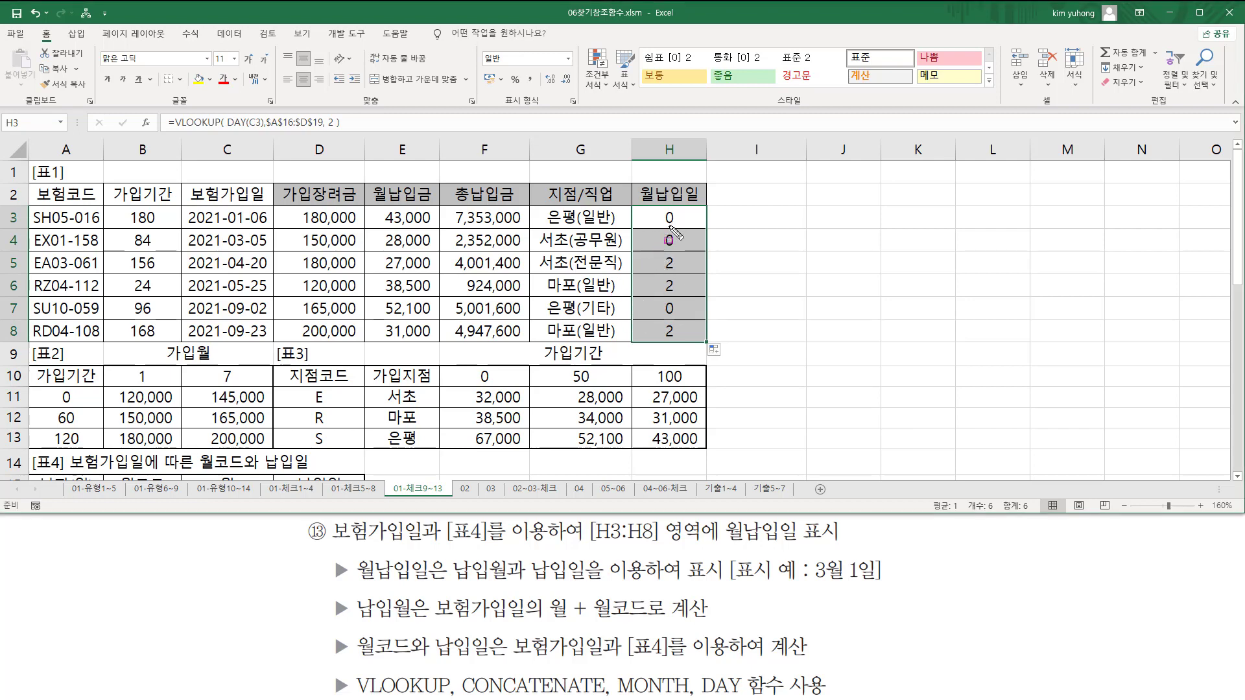
{"action": "left_click_drag", "start_coordinate": [680, 282], "coordinate": [674, 337]}
{"action": "mouse_move", "coordinate": [248, 250]}
{"action": "left_mouse_down"}
{"action": "mouse_move", "coordinate": [276, 295]}
{"action": "mouse_move", "coordinate": [272, 344]}
{"action": "mouse_move", "coordinate": [264, 321]}
{"action": "left_mouse_up"}
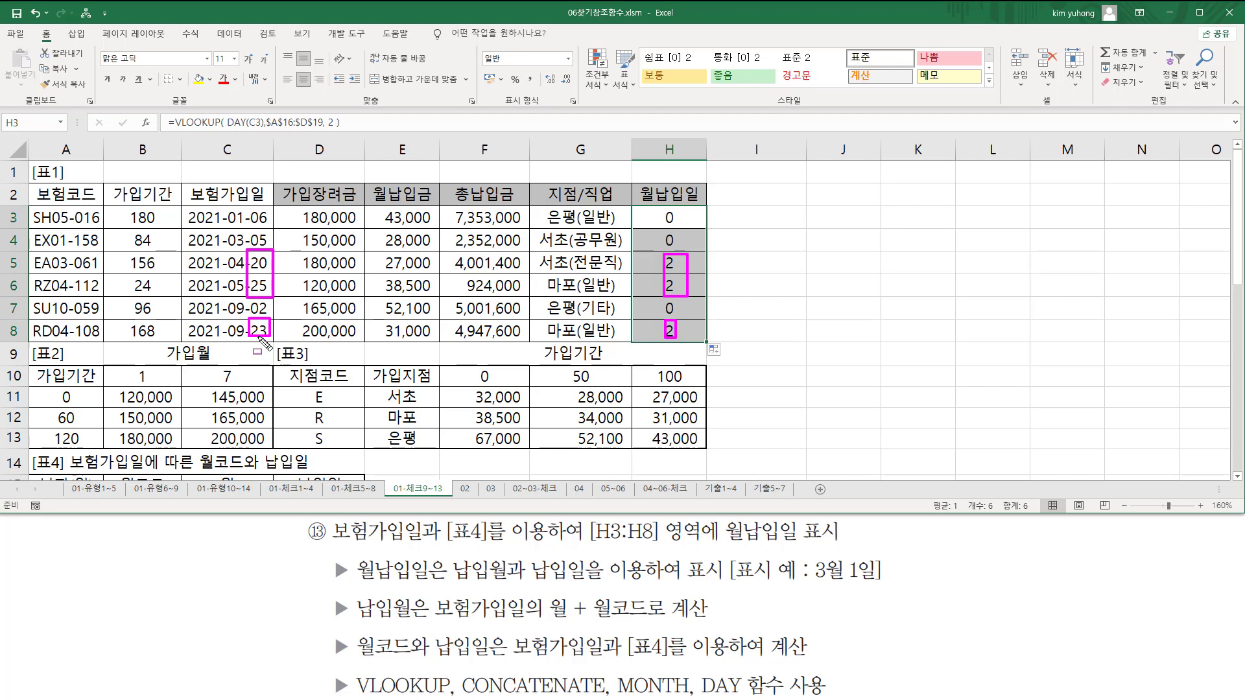
{"action": "key", "text": "Escape"}
{"action": "scroll", "coordinate": [218, 364], "scroll_direction": "down", "scroll_amount": 2}
{"action": "scroll", "coordinate": [218, 365], "scroll_direction": "down", "scroll_amount": 1}
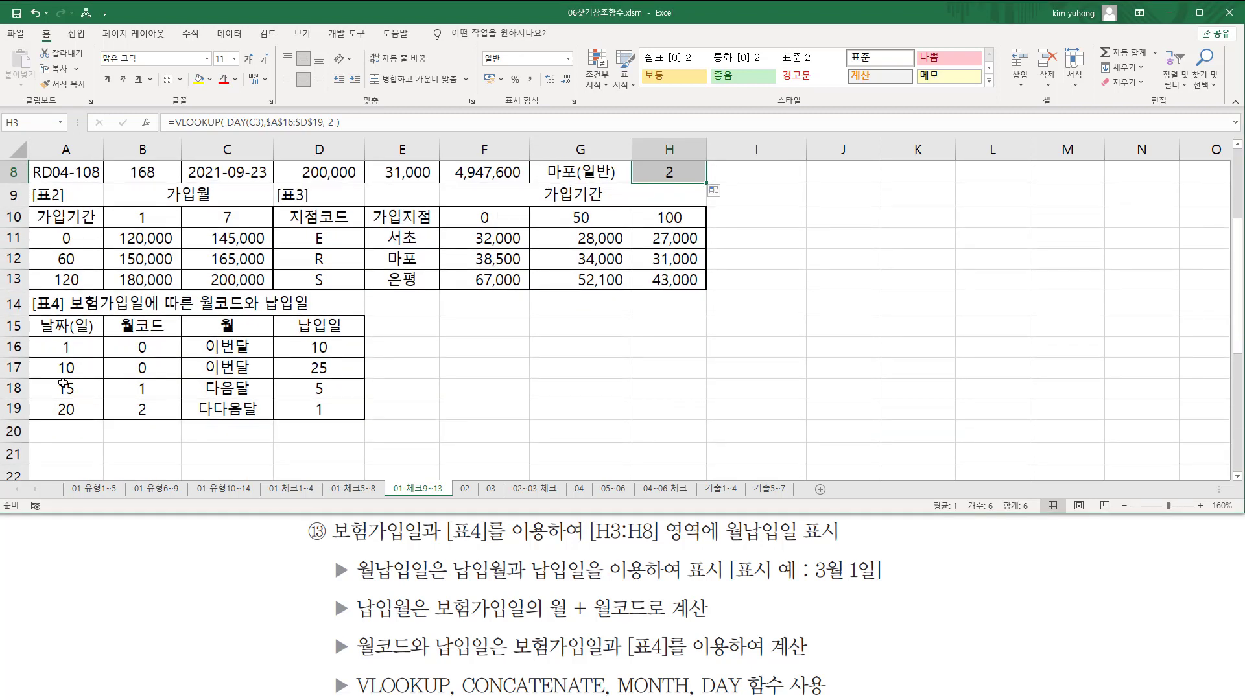
{"action": "mouse_move", "coordinate": [50, 402]}
{"action": "left_mouse_down"}
{"action": "mouse_move", "coordinate": [76, 420]}
{"action": "mouse_move", "coordinate": [83, 404]}
{"action": "mouse_move", "coordinate": [152, 420]}
{"action": "left_mouse_up"}
{"action": "key", "text": "Escape"}
{"action": "scroll", "coordinate": [589, 266], "scroll_direction": "up", "scroll_amount": 3}
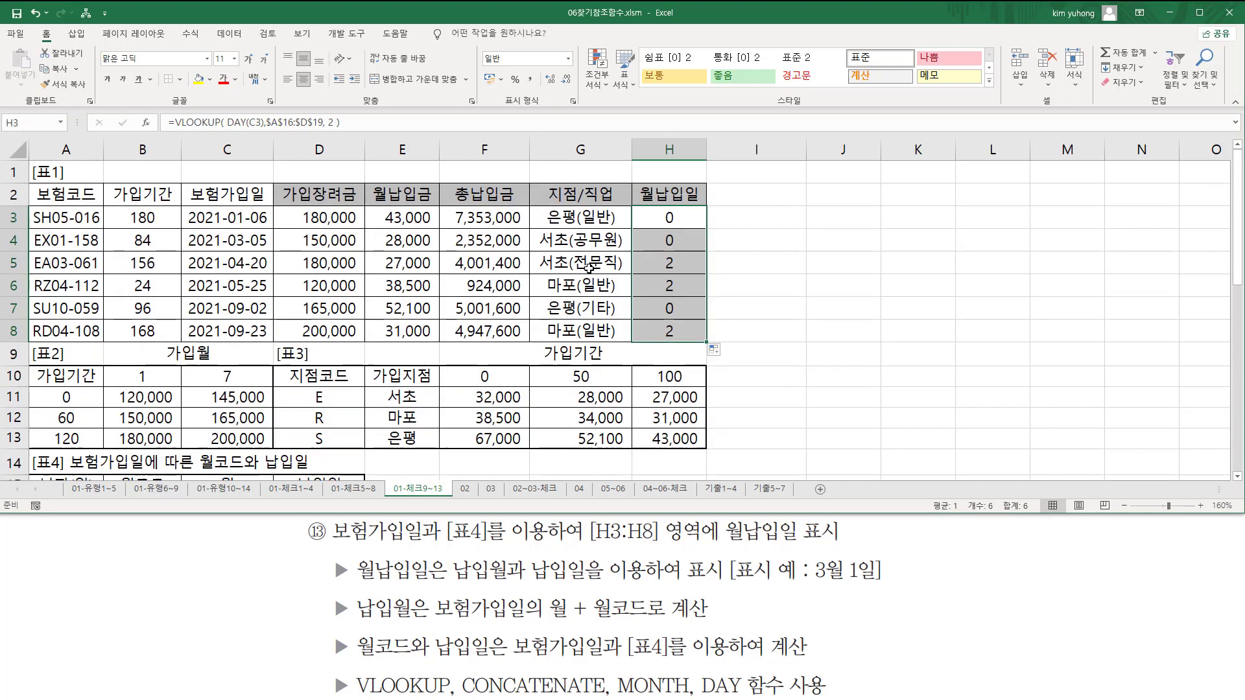
- Compare the 월코드 results in H3, H4 and H7 with the days in 보험가입일 and the first row of [표4]
{"action": "mouse_move", "coordinate": [656, 230]}
{"action": "left_mouse_down"}
{"action": "mouse_move", "coordinate": [667, 222]}
{"action": "mouse_move", "coordinate": [662, 300]}
{"action": "mouse_move", "coordinate": [686, 319]}
{"action": "left_mouse_up"}
{"action": "mouse_move", "coordinate": [253, 206]}
{"action": "left_mouse_down"}
{"action": "mouse_move", "coordinate": [268, 214]}
{"action": "mouse_move", "coordinate": [260, 250]}
{"action": "mouse_move", "coordinate": [252, 207]}
{"action": "left_mouse_up"}
{"action": "mouse_move", "coordinate": [248, 299]}
{"action": "left_mouse_down"}
{"action": "mouse_move", "coordinate": [265, 313]}
{"action": "mouse_move", "coordinate": [248, 299]}
{"action": "left_mouse_up"}
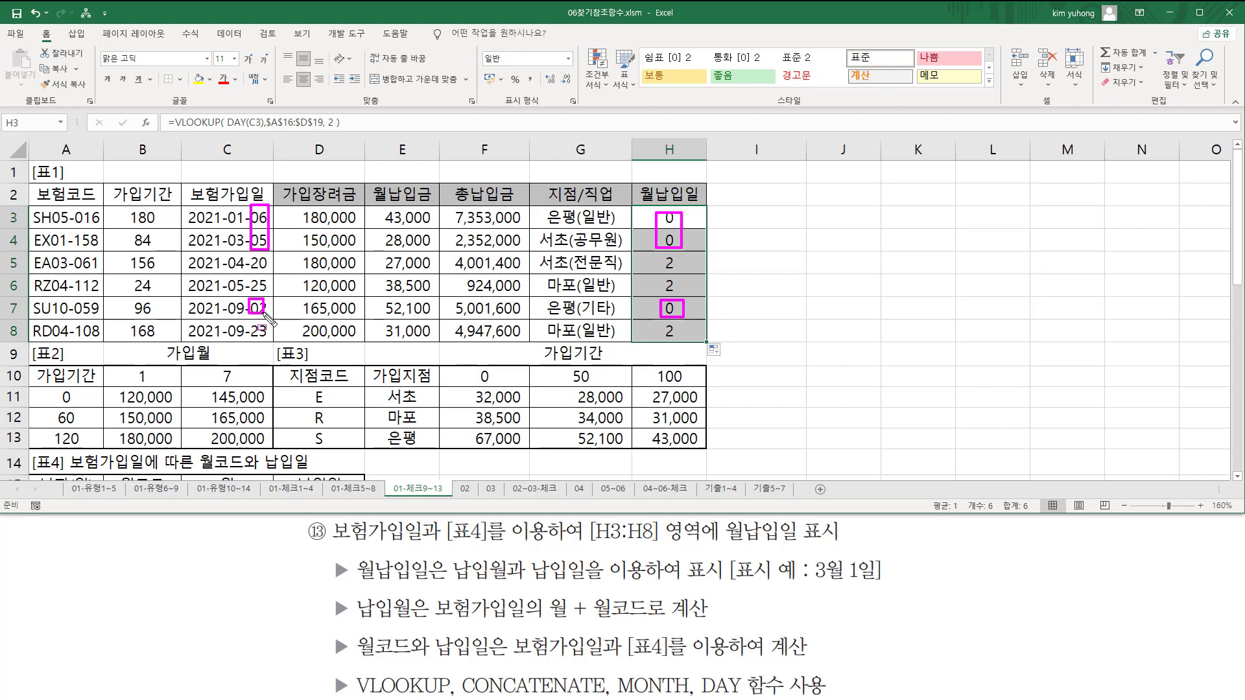
{"action": "key", "text": "Escape"}
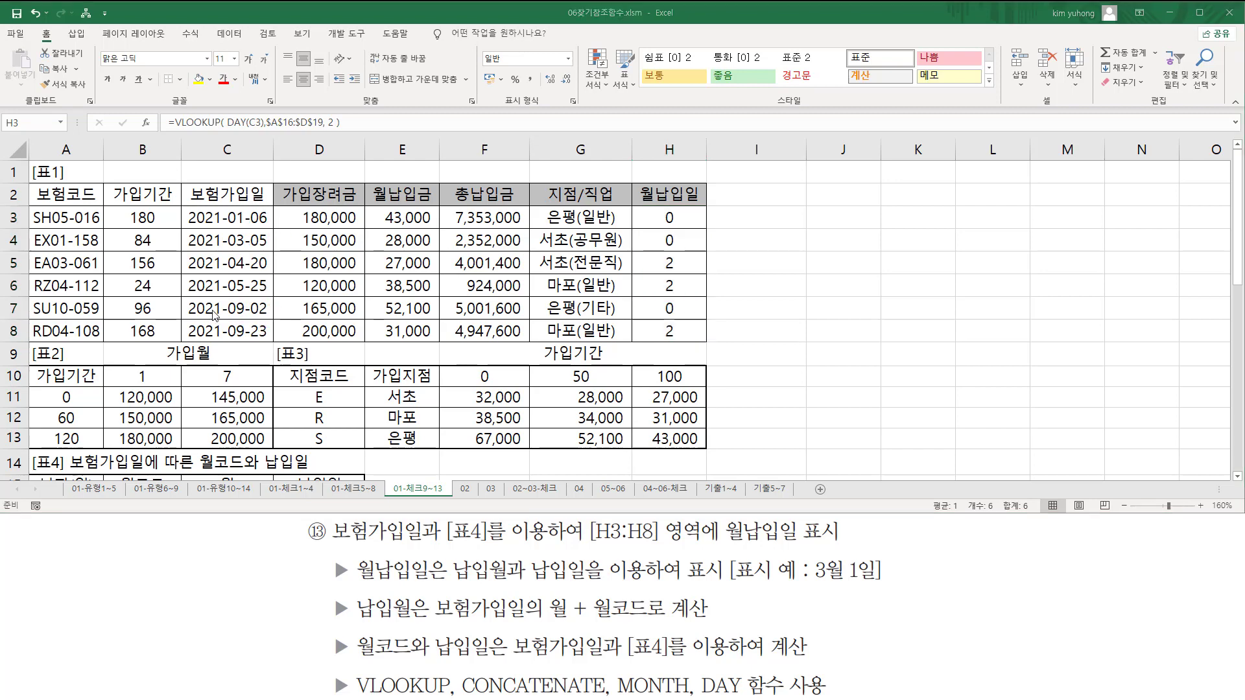
{"action": "scroll", "coordinate": [113, 354], "scroll_direction": "down", "scroll_amount": 3}
{"action": "key", "text": "ctrl+shift+d"}
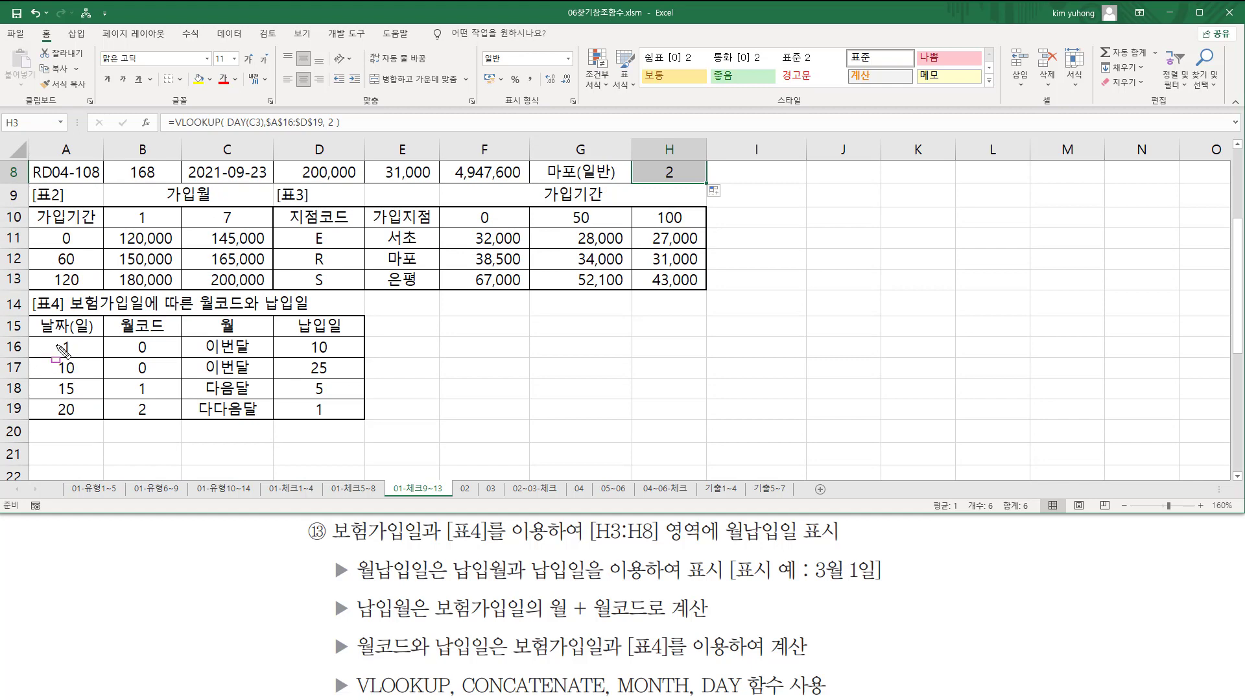
{"action": "mouse_move", "coordinate": [55, 338]}
{"action": "left_mouse_down"}
{"action": "mouse_move", "coordinate": [90, 356]}
{"action": "mouse_move", "coordinate": [151, 356]}
{"action": "left_mouse_up"}
{"action": "key", "text": "Escape"}
{"action": "scroll", "coordinate": [660, 330], "scroll_direction": "up", "scroll_amount": 3}
- Review the months in 보험가입일 and add MONTH(C3) + in front of the VLOOKUP in H3
{"action": "left_click", "coordinate": [660, 216]}
{"action": "double_click", "coordinate": [653, 217]}
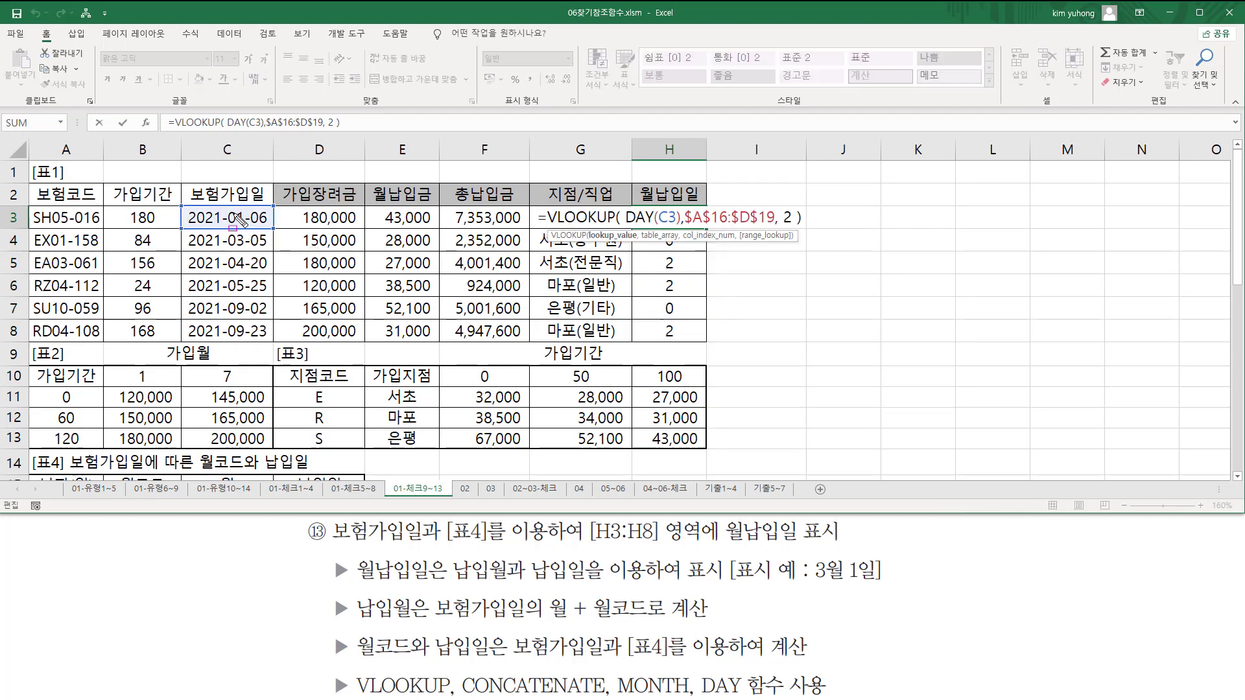
{"action": "left_click_drag", "start_coordinate": [225, 201], "coordinate": [246, 346]}
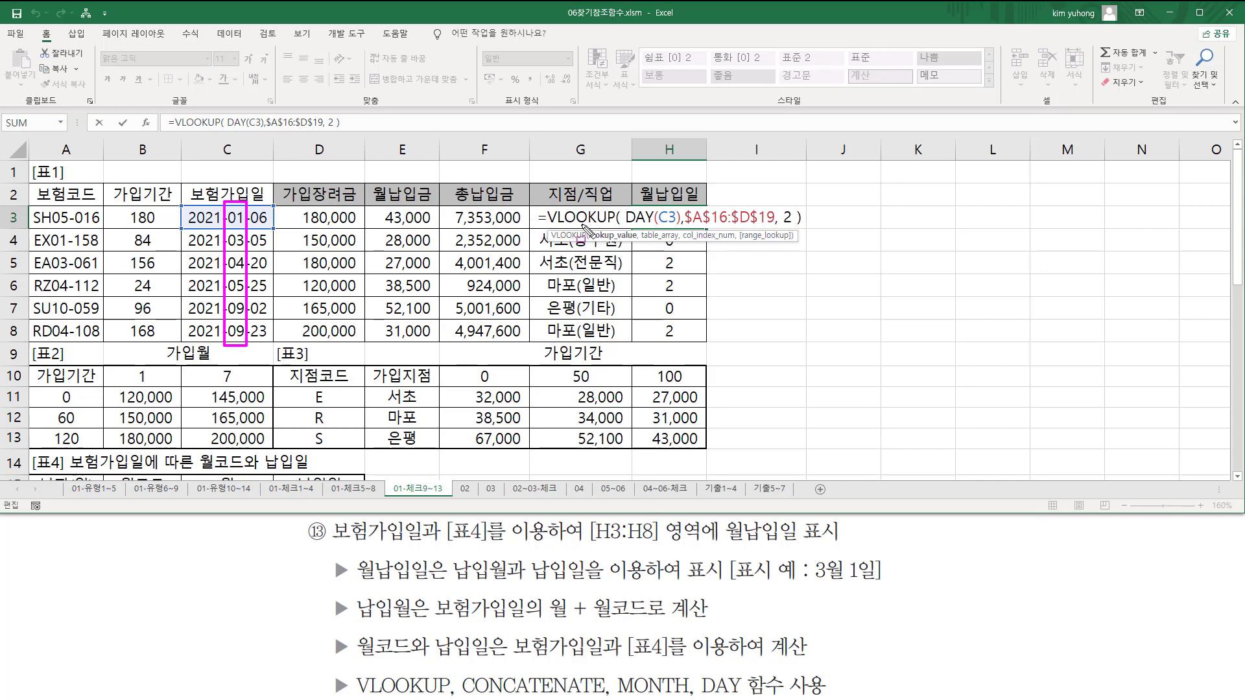
{"action": "key", "text": "Escape"}
{"action": "left_click", "coordinate": [548, 218]}
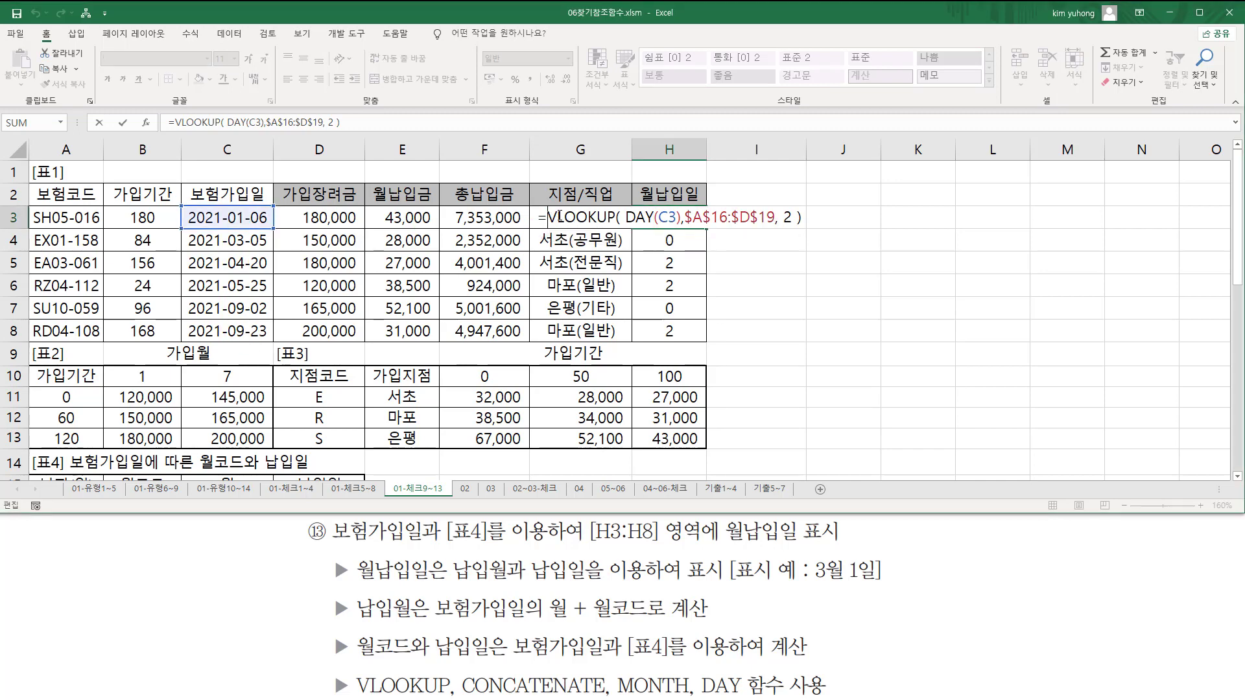
{"action": "type", "text": "month"}
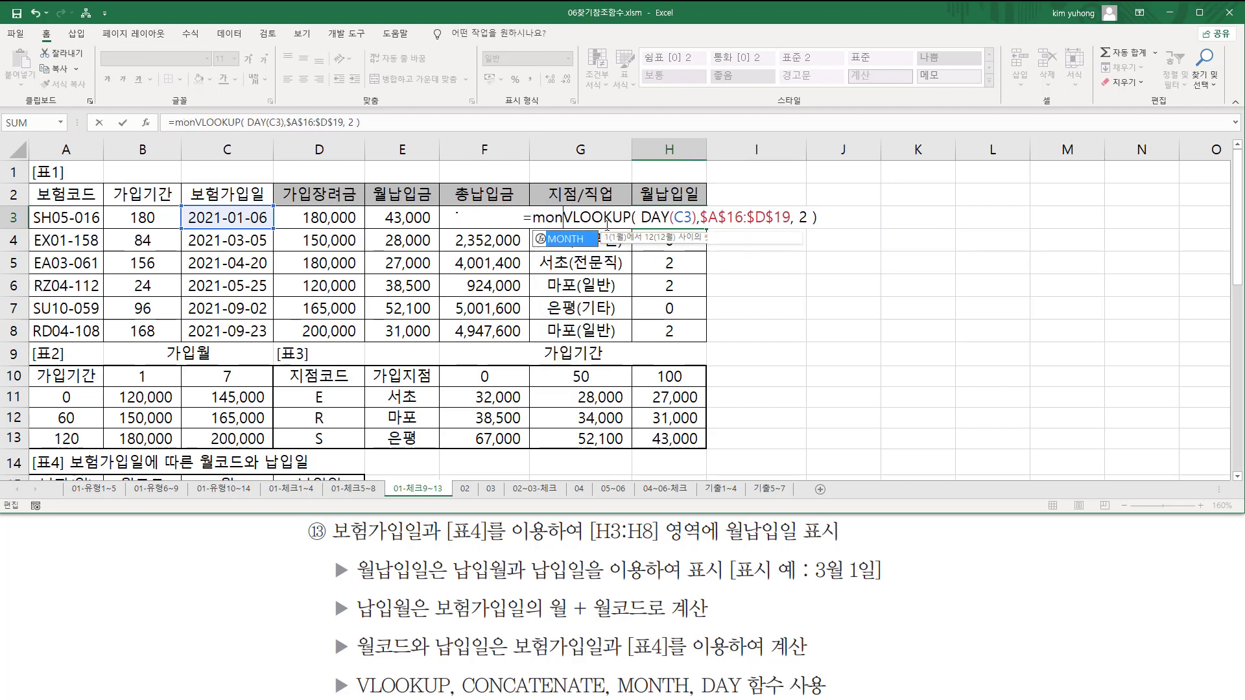
{"action": "type", "text": "("}
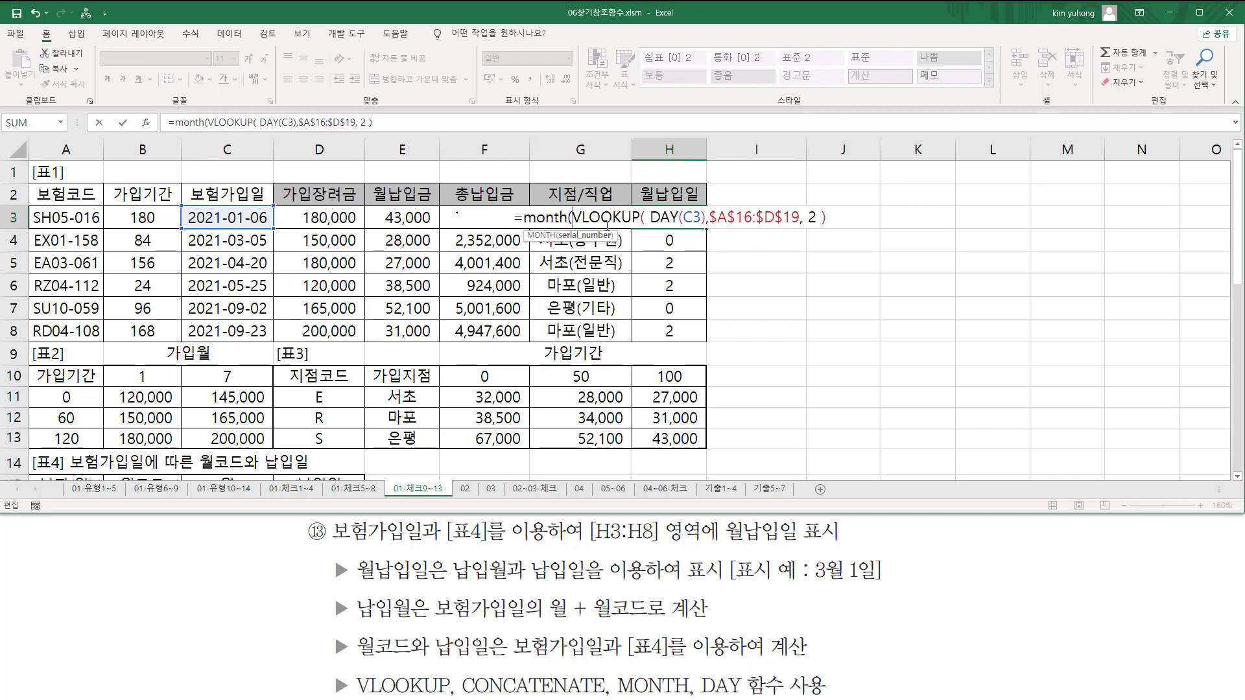
{"action": "left_click", "coordinate": [232, 218]}
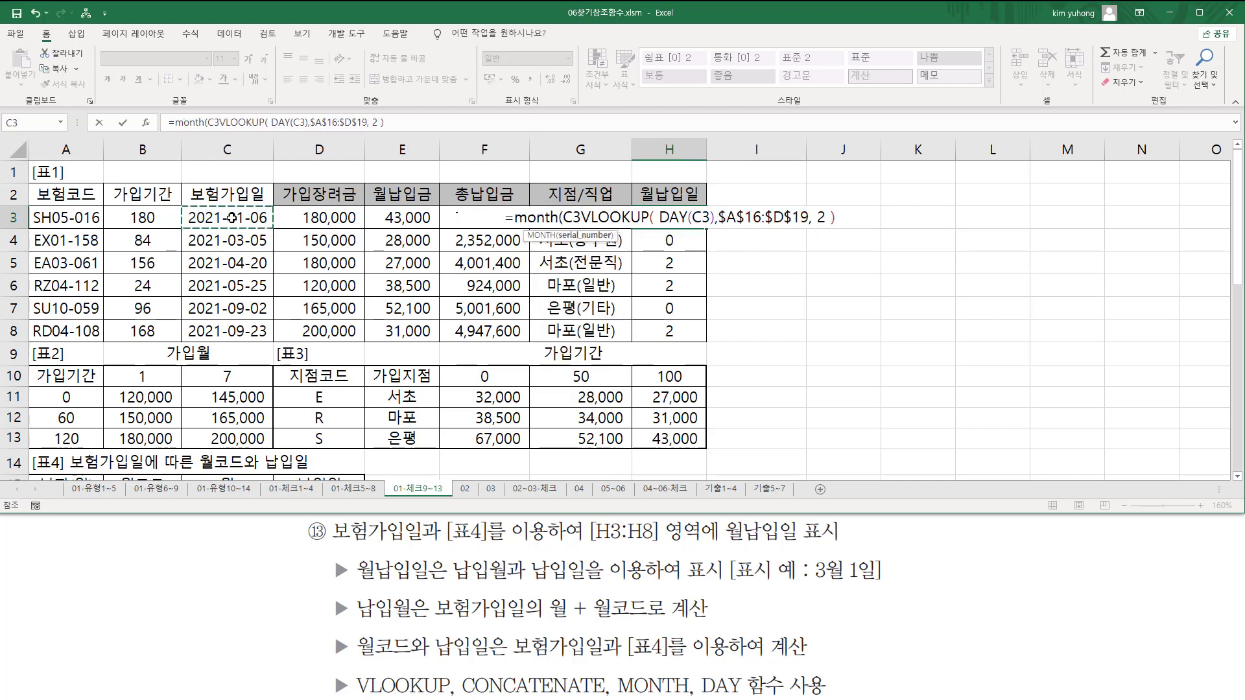
{"action": "type", "text": ")"}
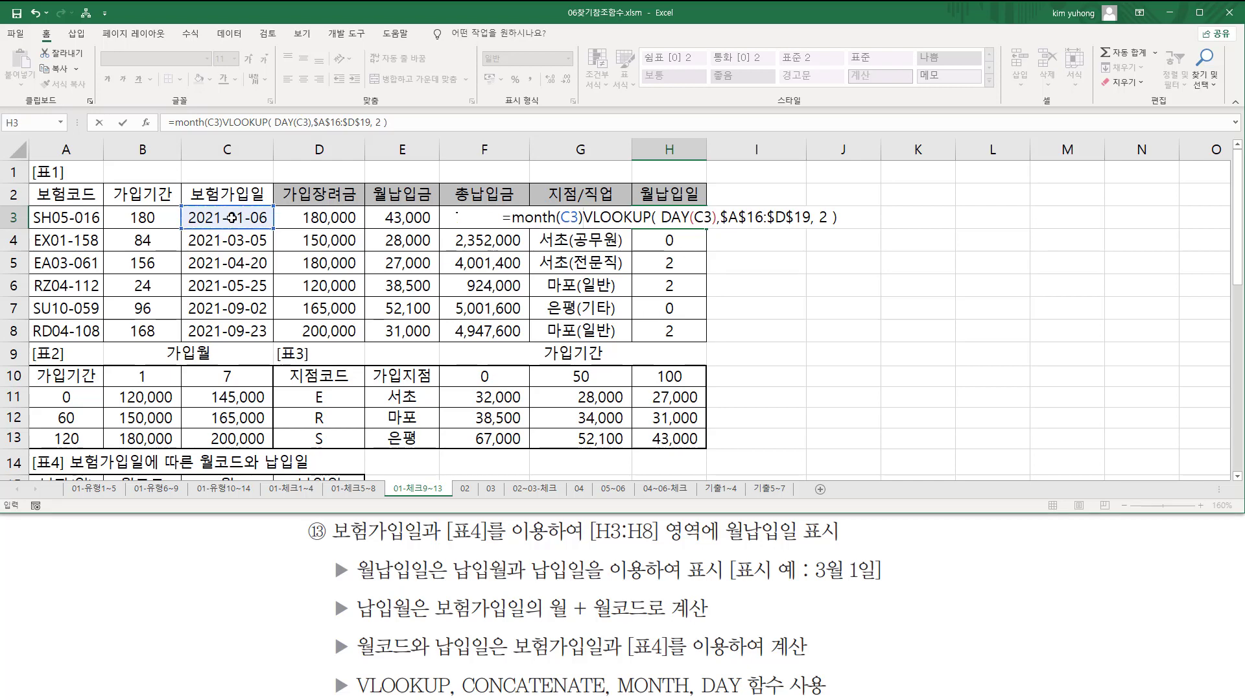
{"action": "type", "text": "+"}
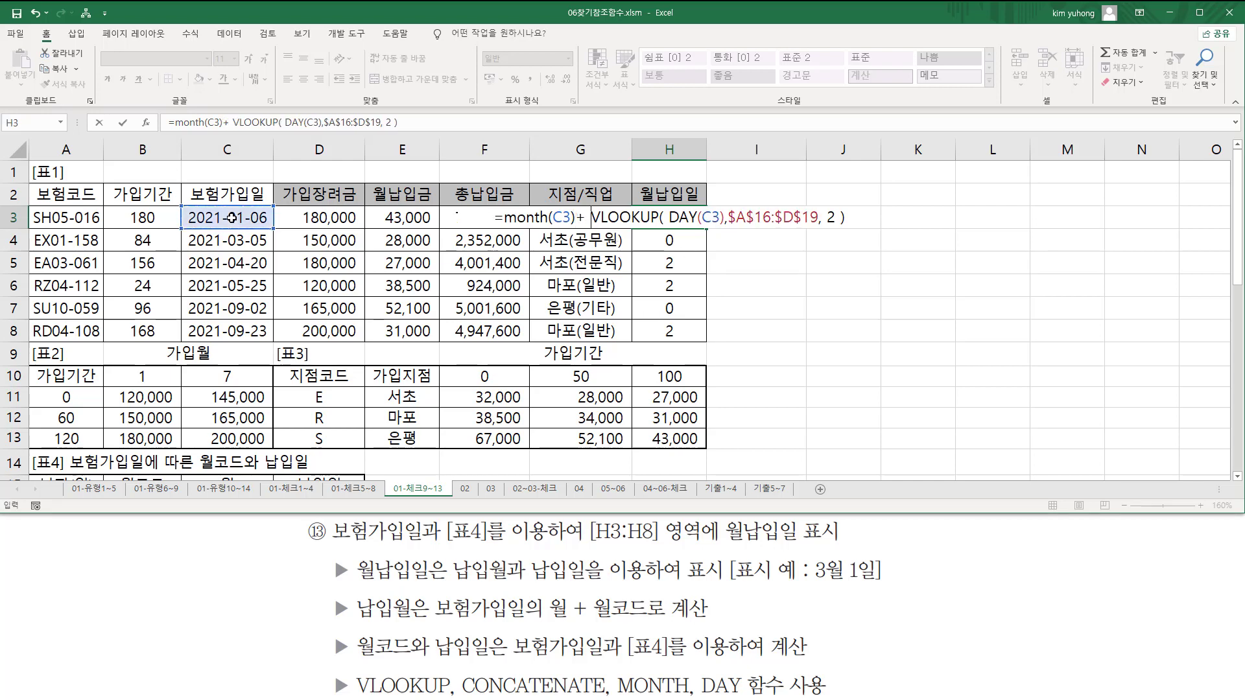
{"action": "left_click", "coordinate": [578, 223]}
- Compare the MONTH and VLOOKUP parts of the H3 formula with the exercise's 납입월 rule and display example
{"action": "mouse_move", "coordinate": [591, 205]}
{"action": "left_mouse_down"}
{"action": "mouse_move", "coordinate": [714, 227]}
{"action": "mouse_move", "coordinate": [851, 230]}
{"action": "left_mouse_up"}
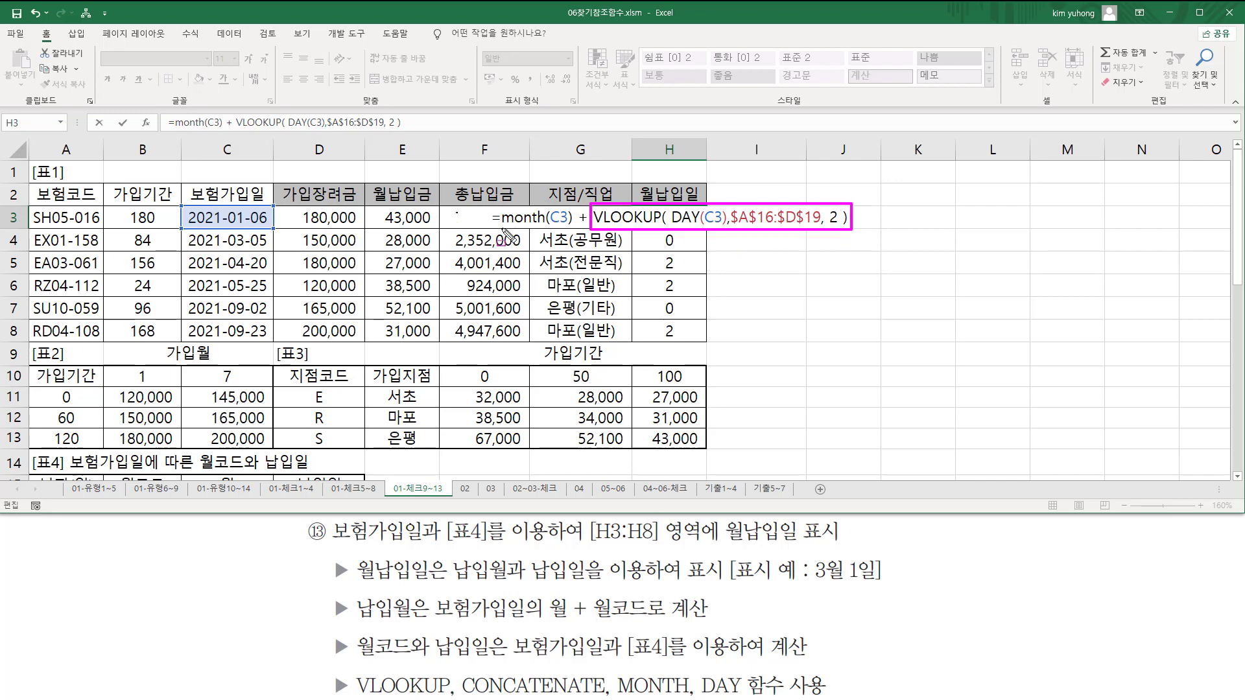
{"action": "left_click_drag", "start_coordinate": [502, 226], "coordinate": [570, 226]}
{"action": "mouse_move", "coordinate": [434, 592]}
{"action": "left_mouse_down"}
{"action": "mouse_move", "coordinate": [458, 629]}
{"action": "mouse_move", "coordinate": [571, 626]}
{"action": "left_mouse_up"}
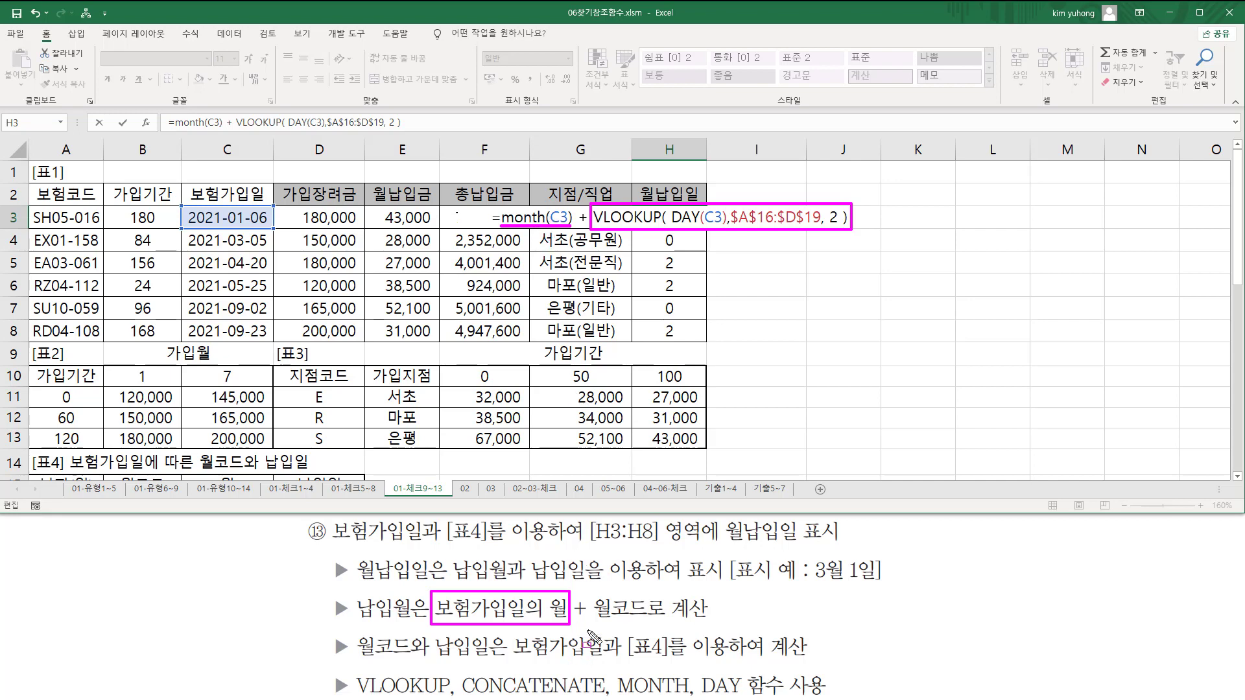
{"action": "left_click_drag", "start_coordinate": [571, 620], "coordinate": [646, 620]}
{"action": "left_click_drag", "start_coordinate": [575, 227], "coordinate": [601, 227]}
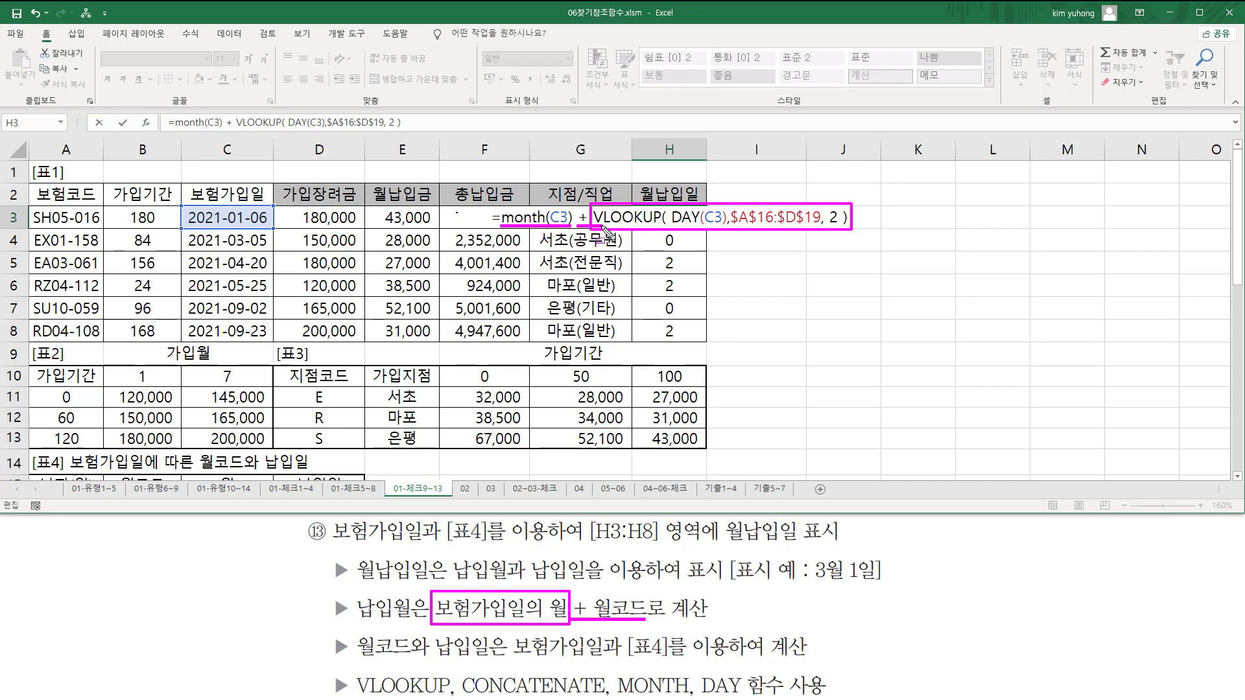
{"action": "left_click_drag", "start_coordinate": [395, 596], "coordinate": [409, 624]}
{"action": "left_click_drag", "start_coordinate": [813, 553], "coordinate": [824, 572]}
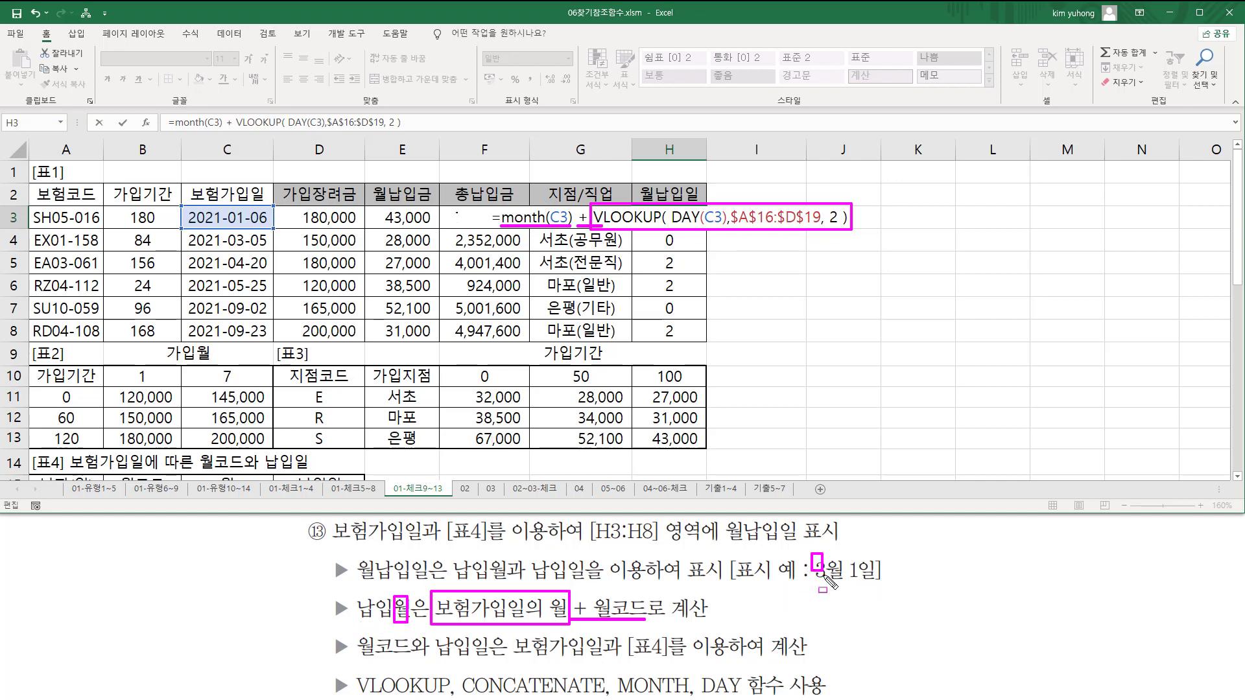
{"action": "key", "text": "Escape"}
- Enter the MONTH plus VLOOKUP formula in H3, fill it down to H4 and compare the result with the month in C4
{"action": "left_click", "coordinate": [685, 218]}
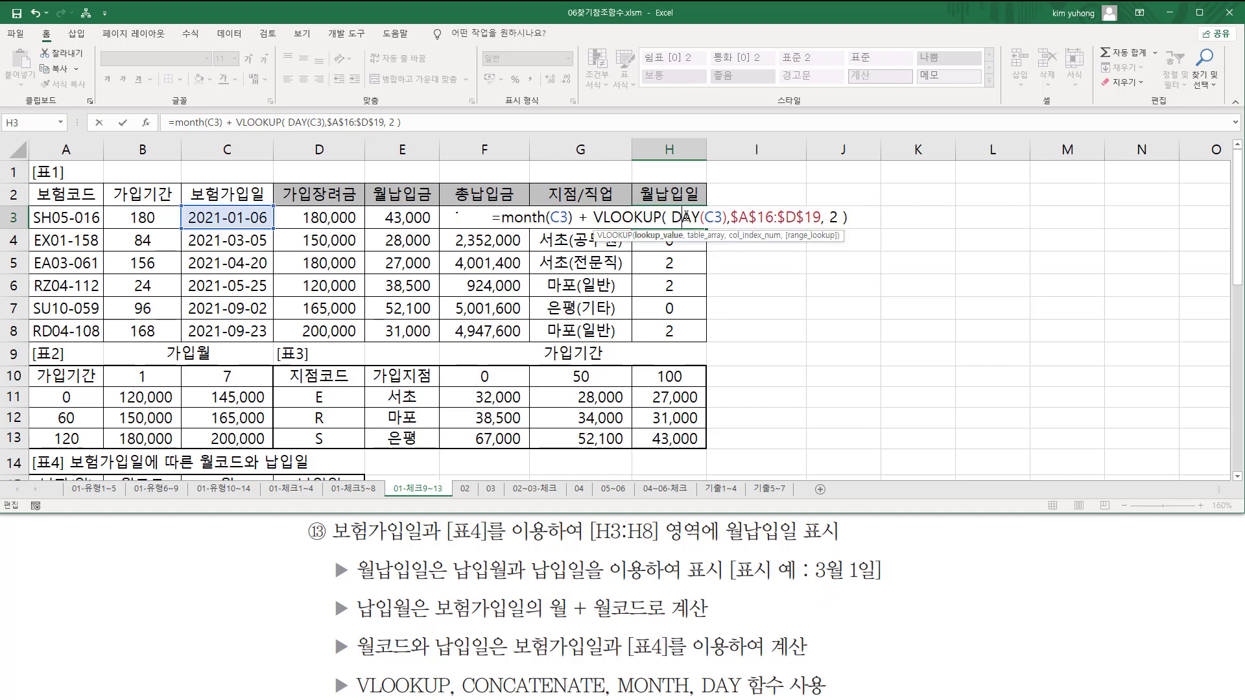
{"action": "key", "text": "Return"}
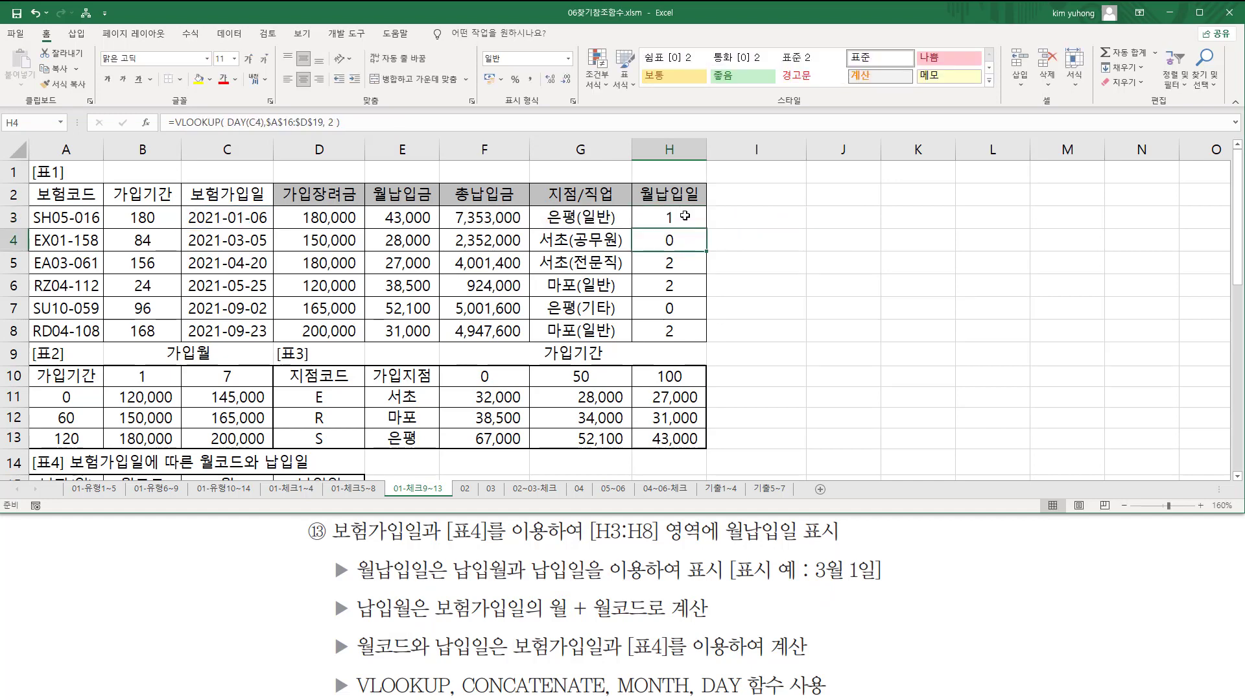
{"action": "left_click", "coordinate": [677, 217]}
{"action": "left_click_drag", "start_coordinate": [709, 230], "coordinate": [709, 247]}
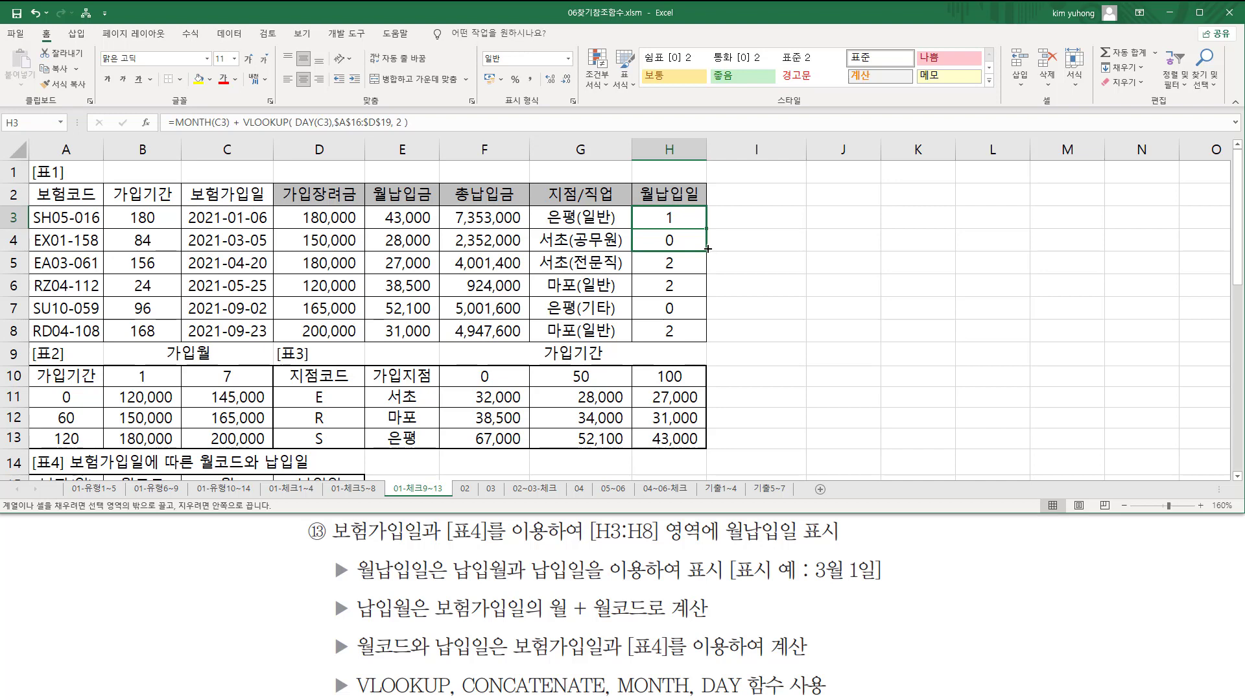
{"action": "left_click_drag", "start_coordinate": [709, 249], "coordinate": [709, 250]}
{"action": "left_click_drag", "start_coordinate": [230, 247], "coordinate": [254, 247]}
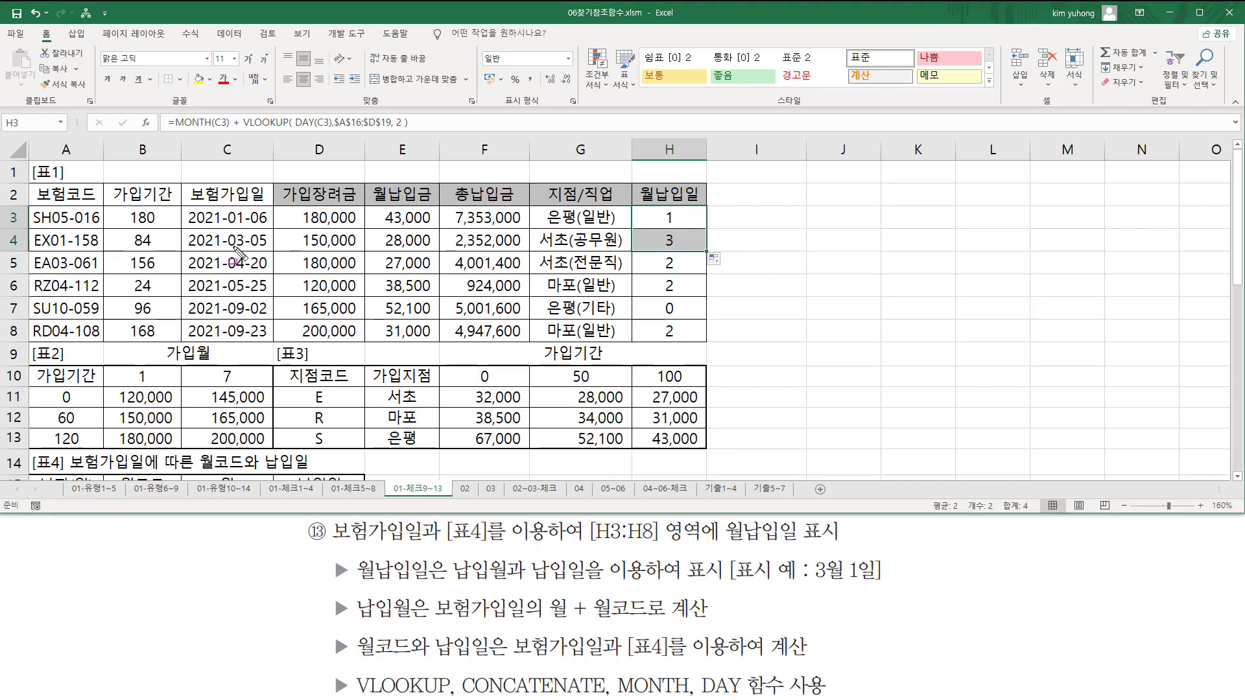
{"action": "mouse_move", "coordinate": [660, 247]}
{"action": "left_mouse_down"}
{"action": "mouse_move", "coordinate": [676, 247]}
{"action": "mouse_move", "coordinate": [679, 295]}
{"action": "left_mouse_up"}
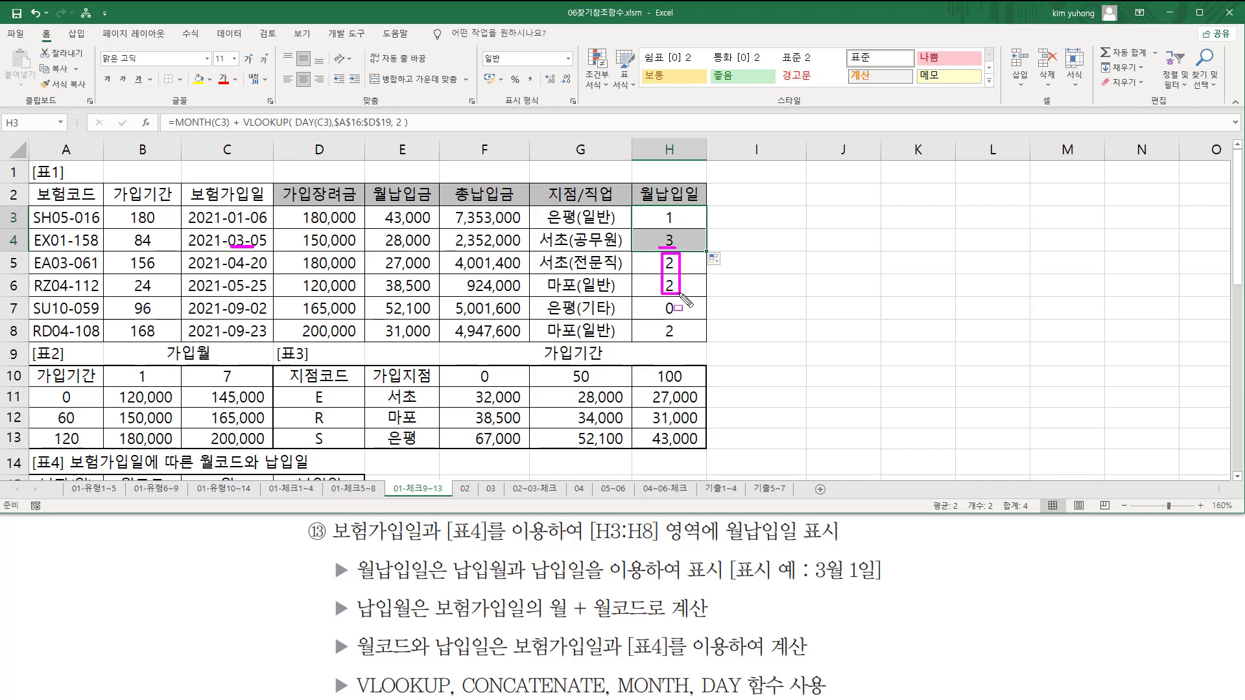
- Fill the H4 formula down to H8 and compare the months with 보험가입일 and the exercise's display example
{"action": "left_click_drag", "start_coordinate": [227, 253], "coordinate": [246, 298]}
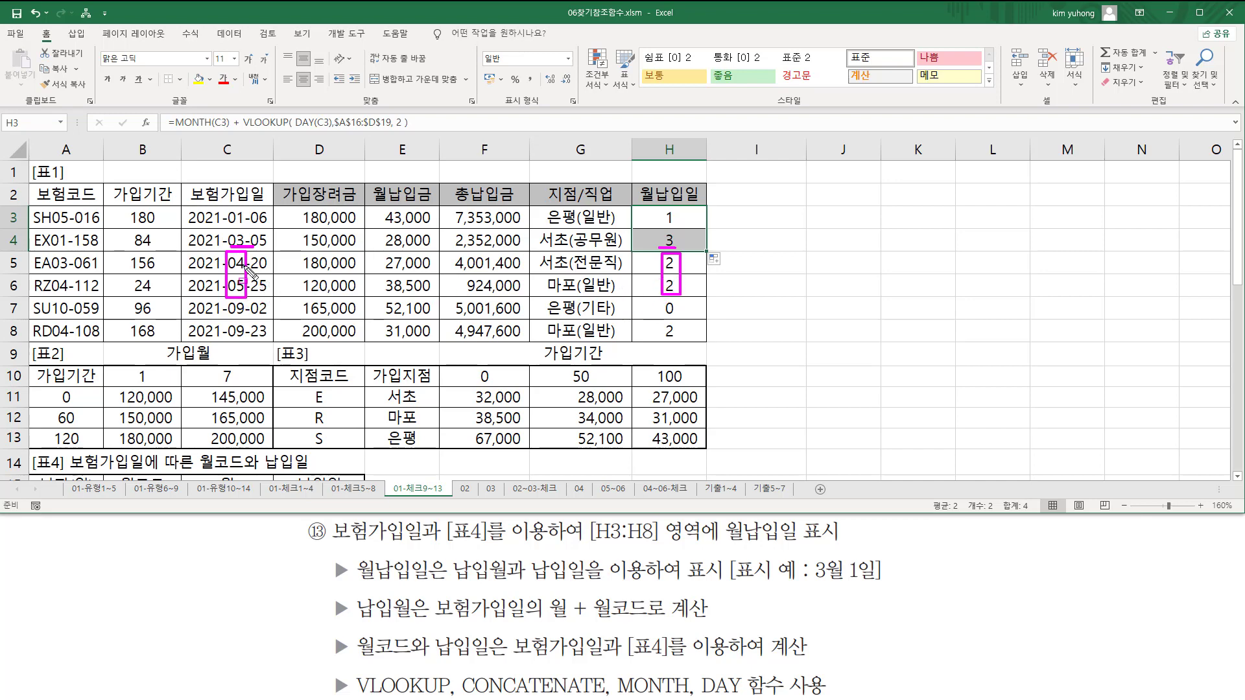
{"action": "key", "text": "Escape"}
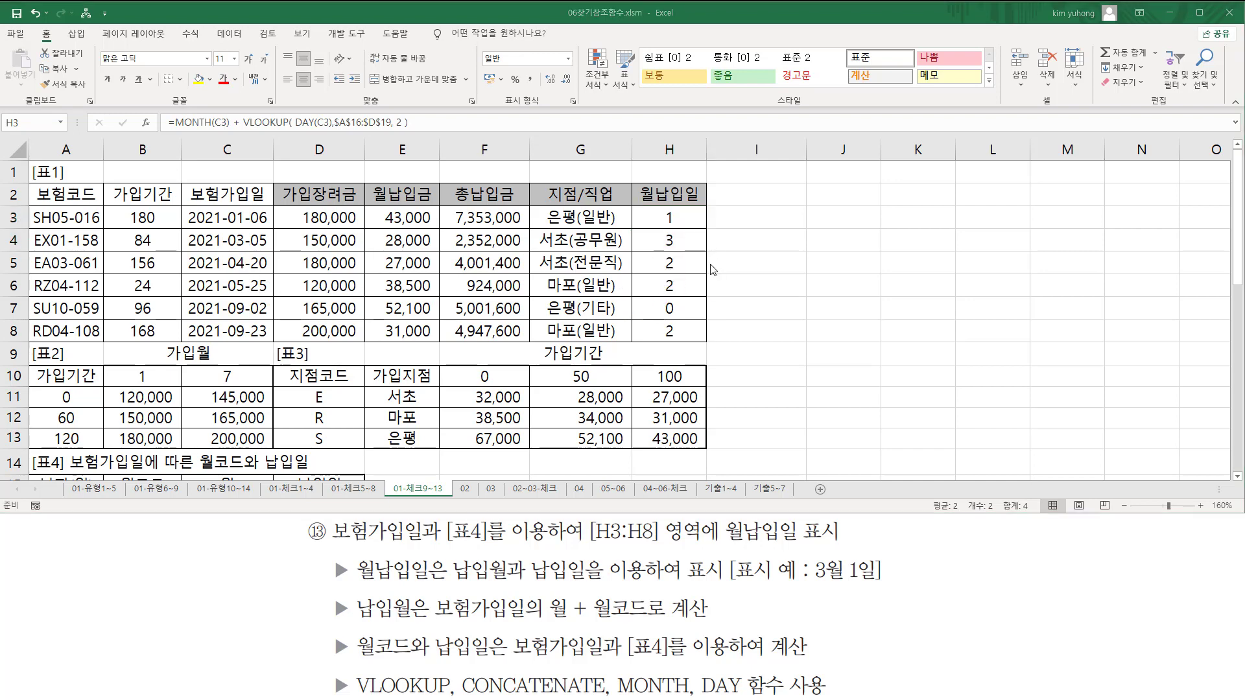
{"action": "left_click", "coordinate": [685, 247]}
{"action": "left_click_drag", "start_coordinate": [706, 252], "coordinate": [698, 333]}
{"action": "left_click_drag", "start_coordinate": [656, 253], "coordinate": [677, 296]}
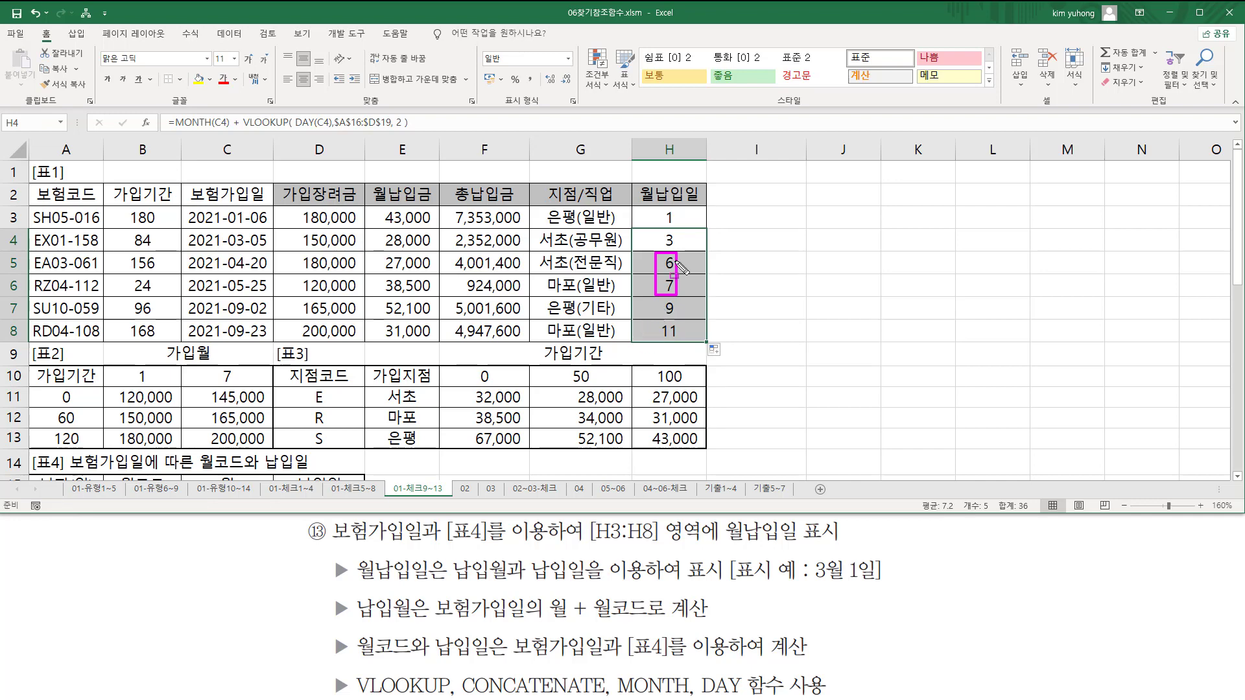
{"action": "key", "text": "Escape"}
{"action": "left_click_drag", "start_coordinate": [656, 204], "coordinate": [685, 343]}
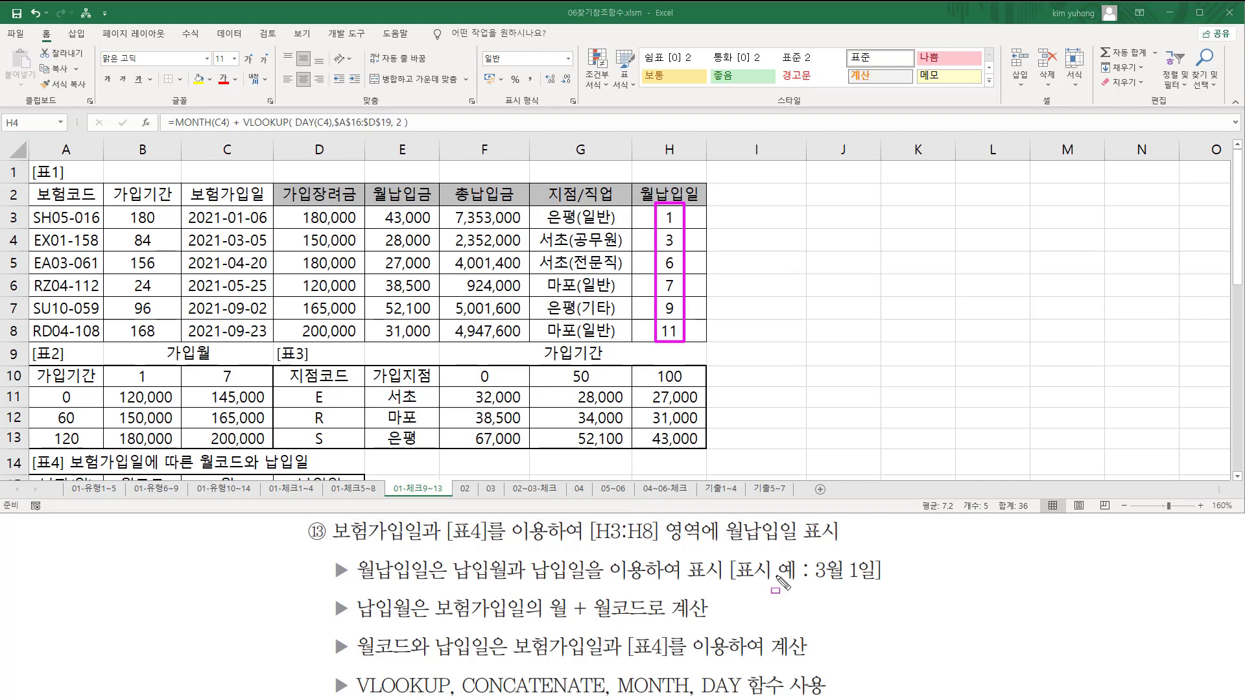
{"action": "mouse_move", "coordinate": [815, 558]}
{"action": "left_mouse_down"}
{"action": "mouse_move", "coordinate": [828, 590]}
{"action": "mouse_move", "coordinate": [852, 587]}
{"action": "mouse_move", "coordinate": [857, 571]}
{"action": "mouse_move", "coordinate": [861, 591]}
{"action": "left_mouse_up"}
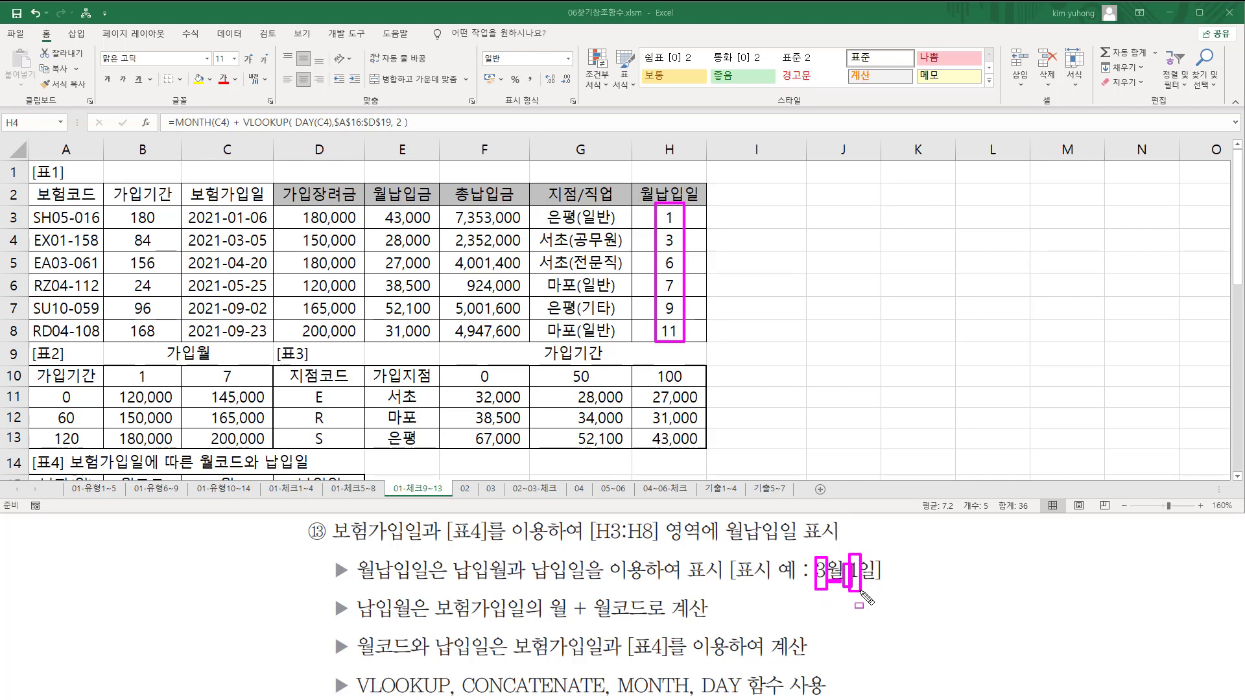
{"action": "key", "text": "Escape"}
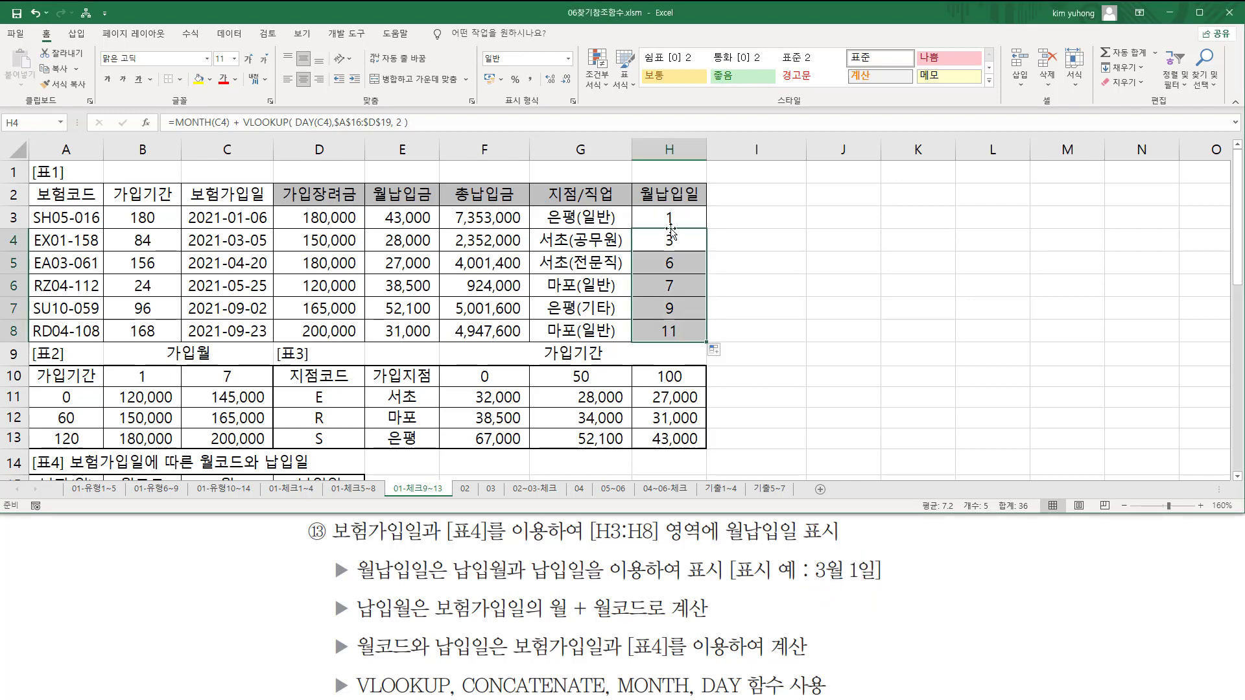
- Remove the MONTH plus VLOOKUP expression after the equals sign in H3 and review the 날짜(일) and 납입일 columns of [표4]
{"action": "left_click", "coordinate": [673, 219]}
{"action": "left_click_drag", "start_coordinate": [420, 127], "coordinate": [173, 124]}
{"action": "key", "text": "BackSpace"}
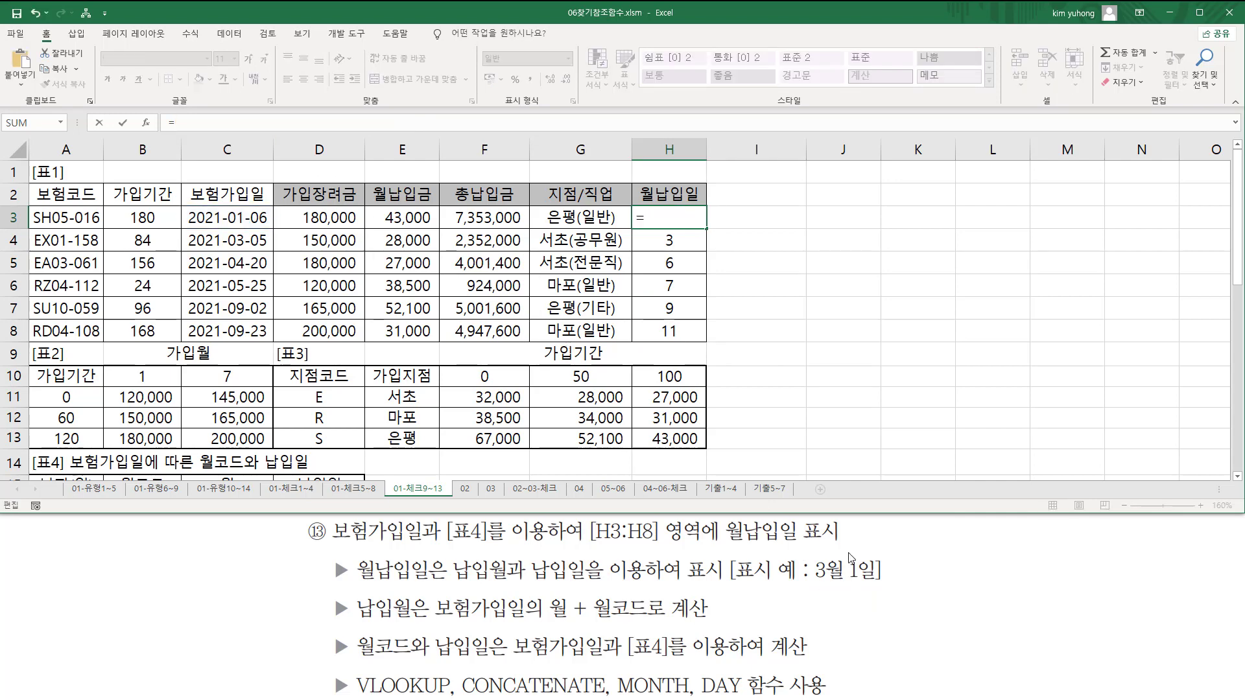
{"action": "scroll", "coordinate": [302, 300], "scroll_direction": "down", "scroll_amount": 5}
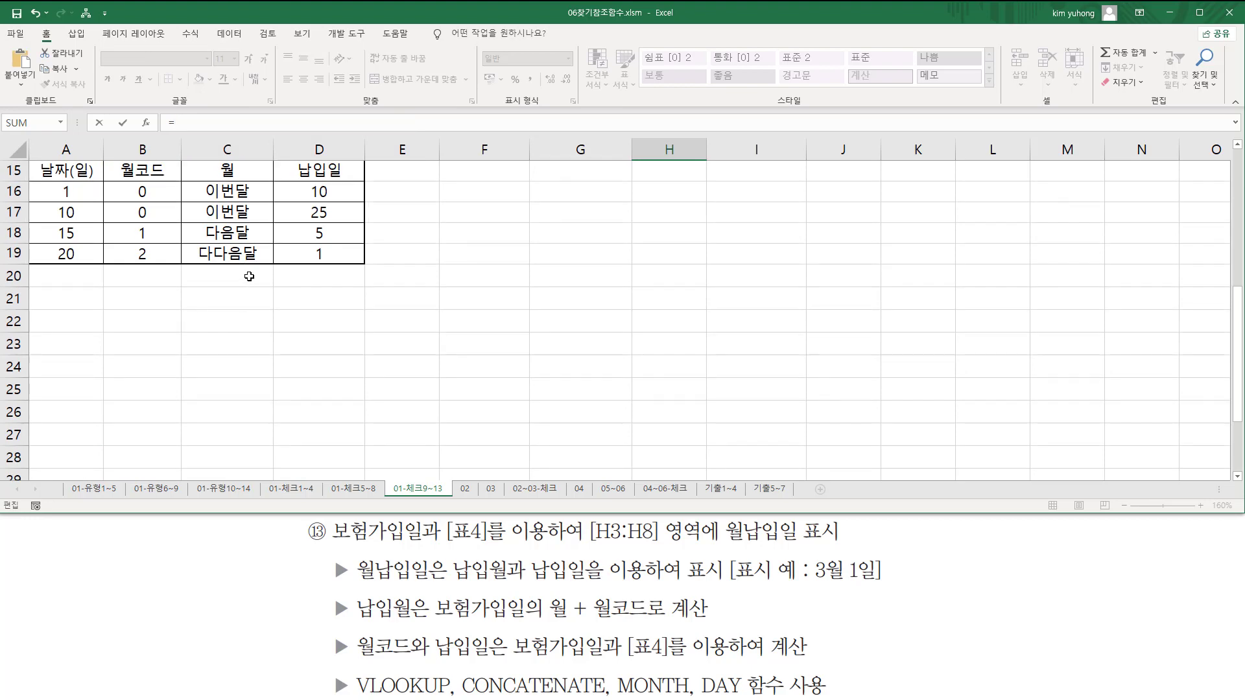
{"action": "scroll", "coordinate": [250, 278], "scroll_direction": "up", "scroll_amount": 2}
{"action": "left_click_drag", "start_coordinate": [33, 335], "coordinate": [386, 432]}
{"action": "left_click_drag", "start_coordinate": [308, 335], "coordinate": [331, 429]}
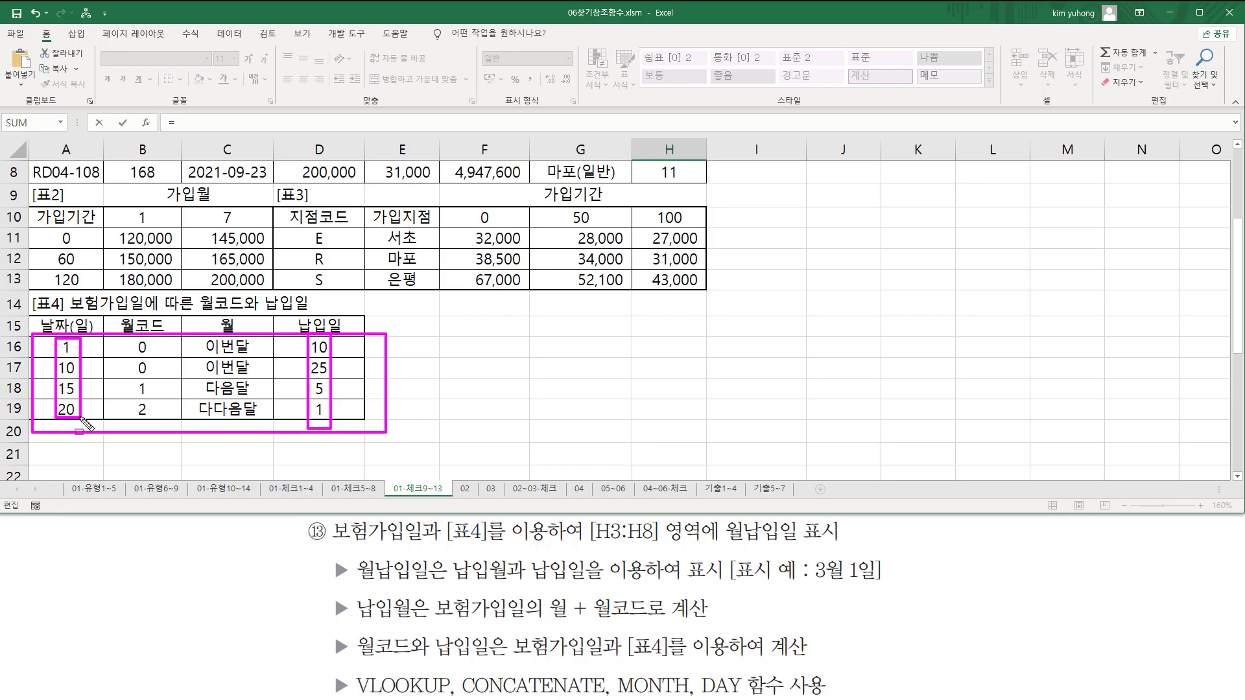
{"action": "key", "text": "Escape"}
{"action": "scroll", "coordinate": [514, 347], "scroll_direction": "up", "scroll_amount": 3}
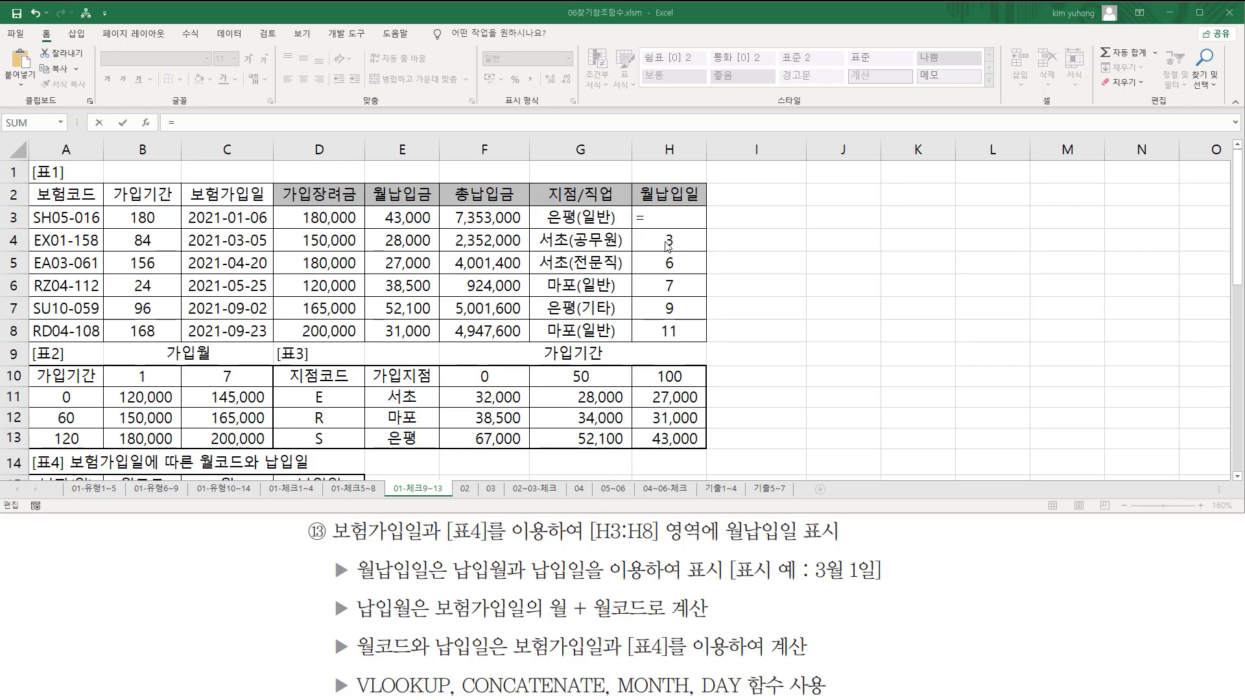
- Begin a VLOOKUP in H3 with DAY(C3) as the lookup value
{"action": "type", "text": "vlo"}
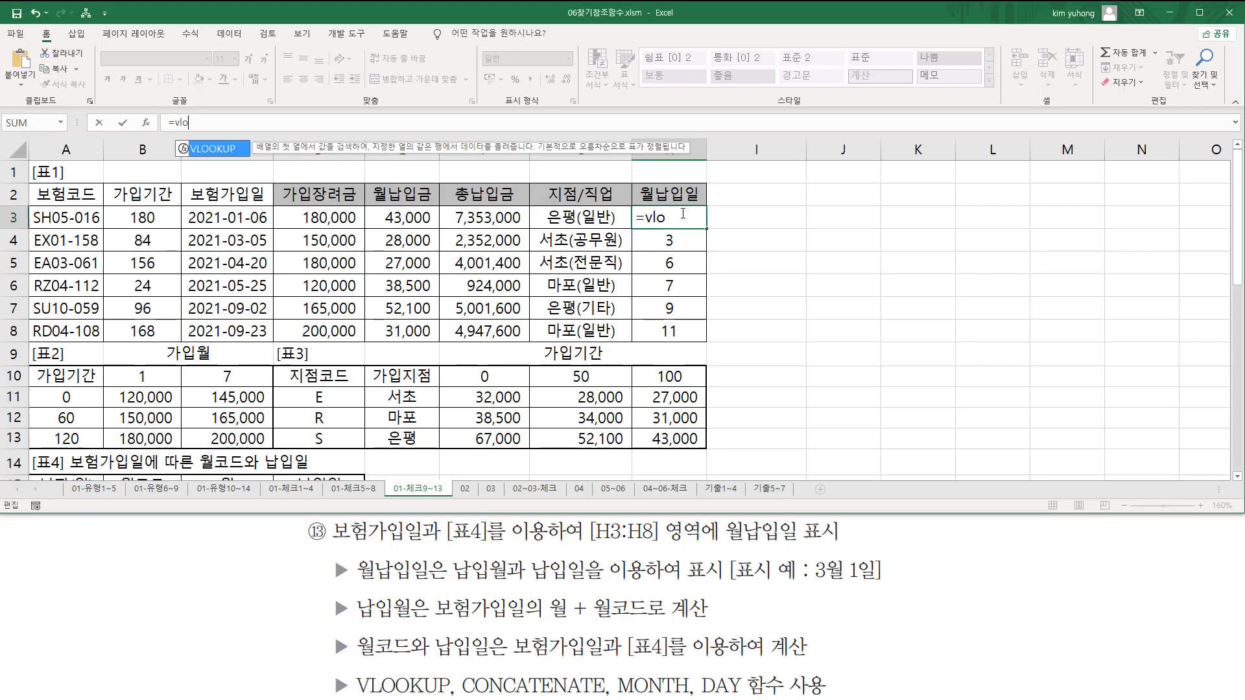
{"action": "key", "text": "Tab"}
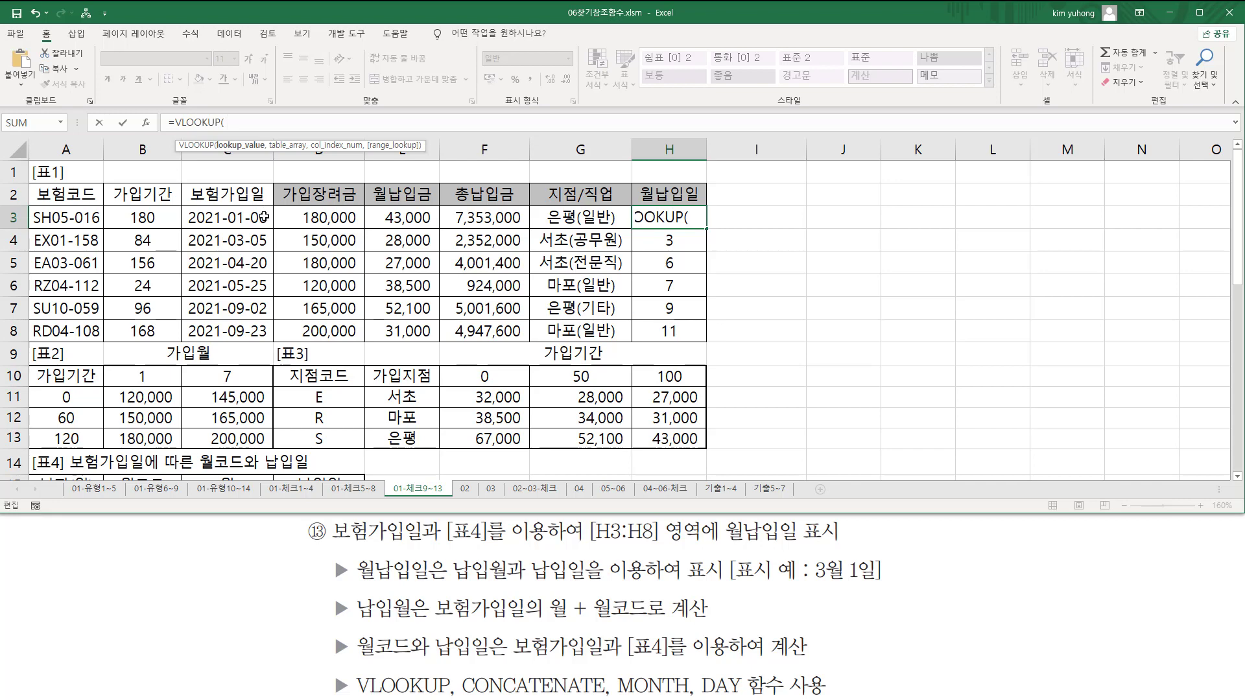
{"action": "type", "text": "day"}
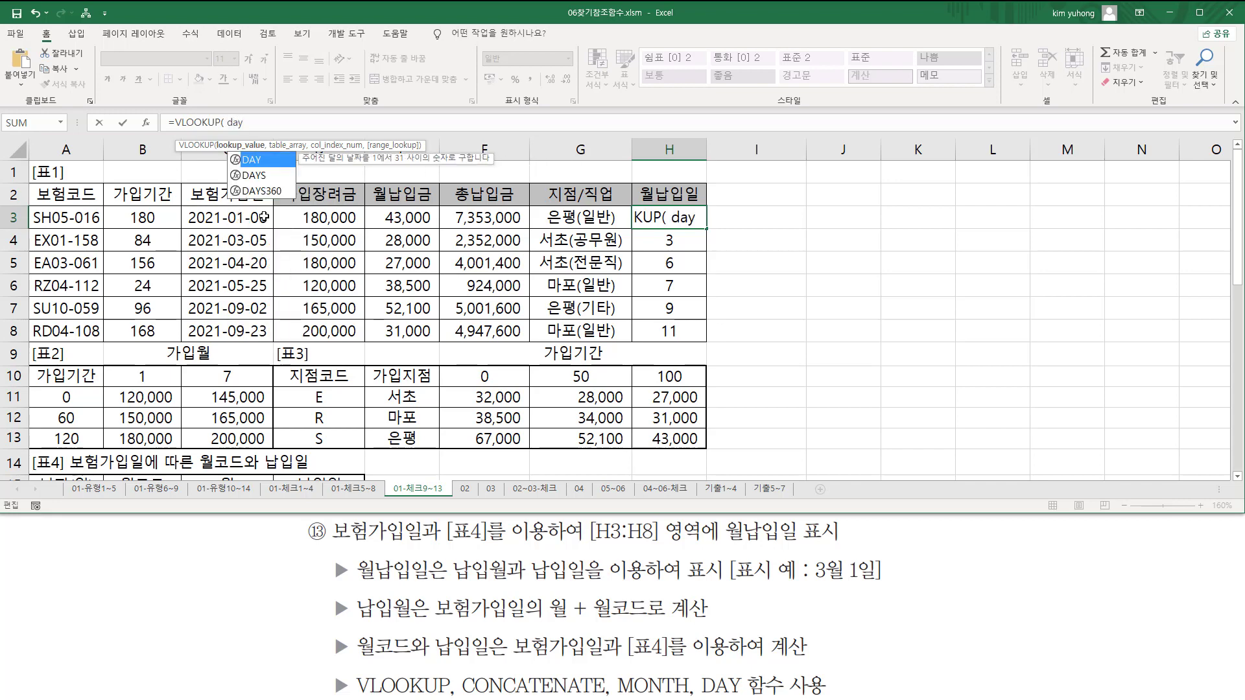
{"action": "type", "text": "("}
{"action": "left_click", "coordinate": [264, 216]}
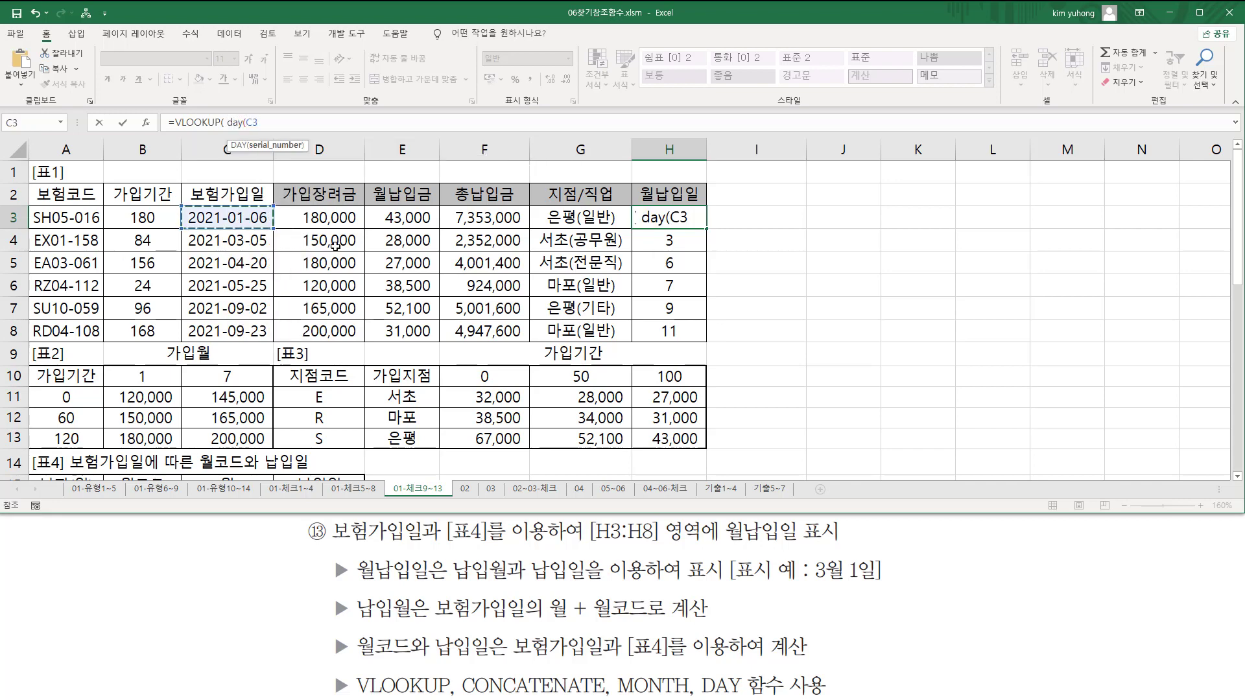
{"action": "type", "text": ")"}
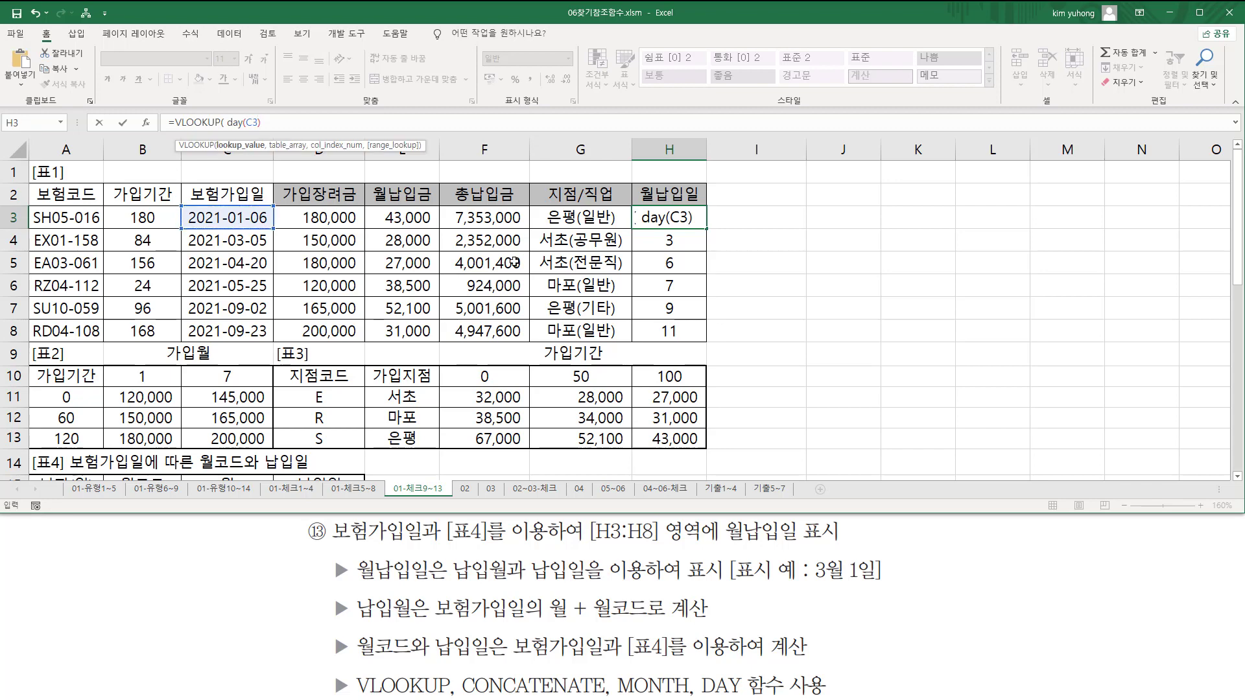
{"action": "type", "text": ","}
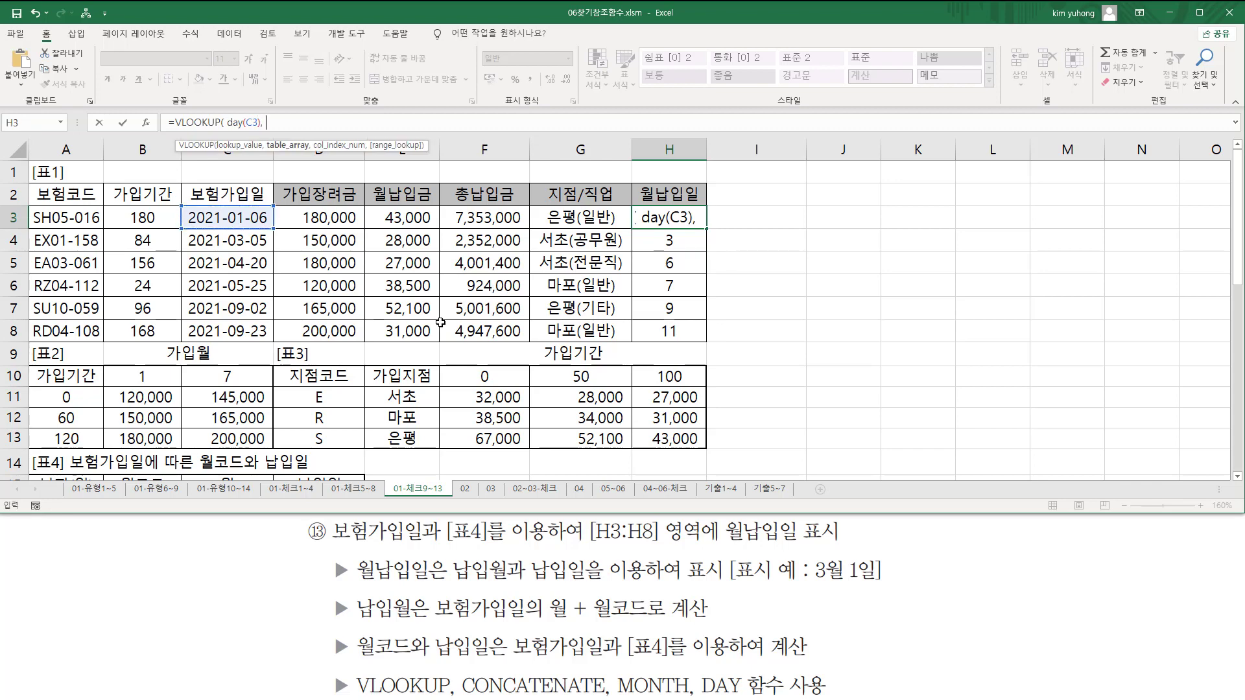
- Set the VLOOKUP table range in H3 to the [표4] data as the absolute reference $A$16:$D$19
{"action": "scroll", "coordinate": [376, 334], "scroll_direction": "down", "scroll_amount": 5}
{"action": "left_click", "coordinate": [72, 189]}
{"action": "left_click_drag", "start_coordinate": [166, 198], "coordinate": [328, 253]}
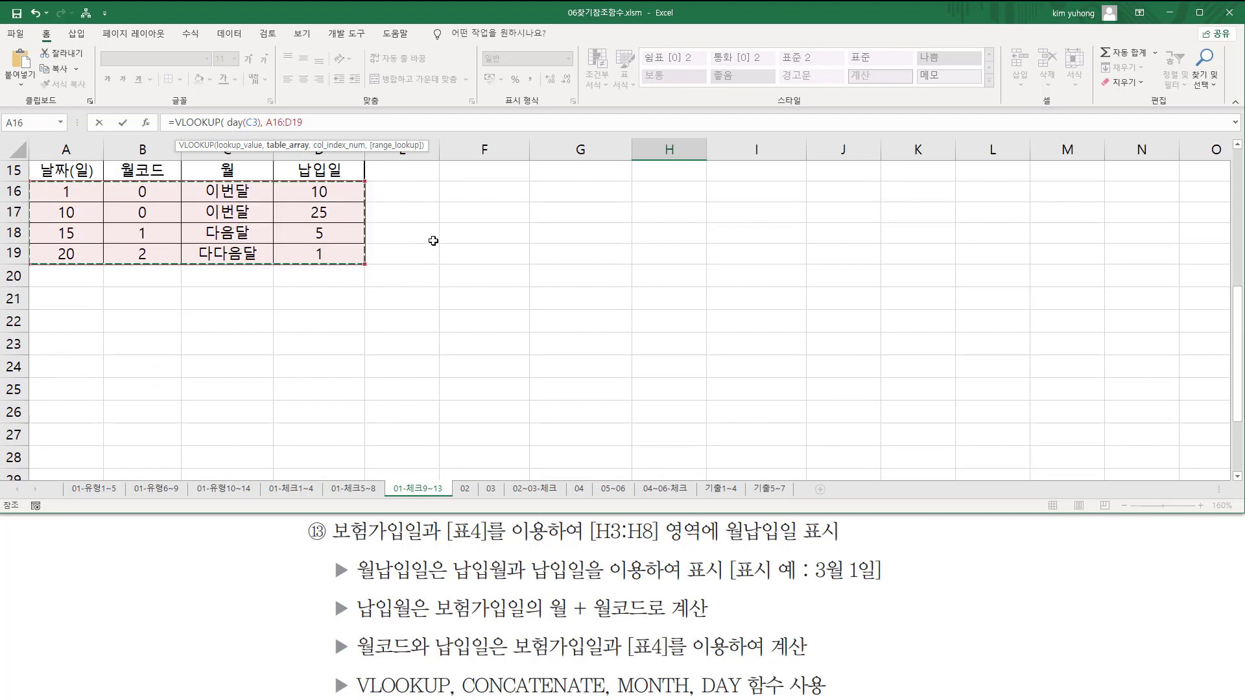
{"action": "scroll", "coordinate": [322, 342], "scroll_direction": "up", "scroll_amount": 2}
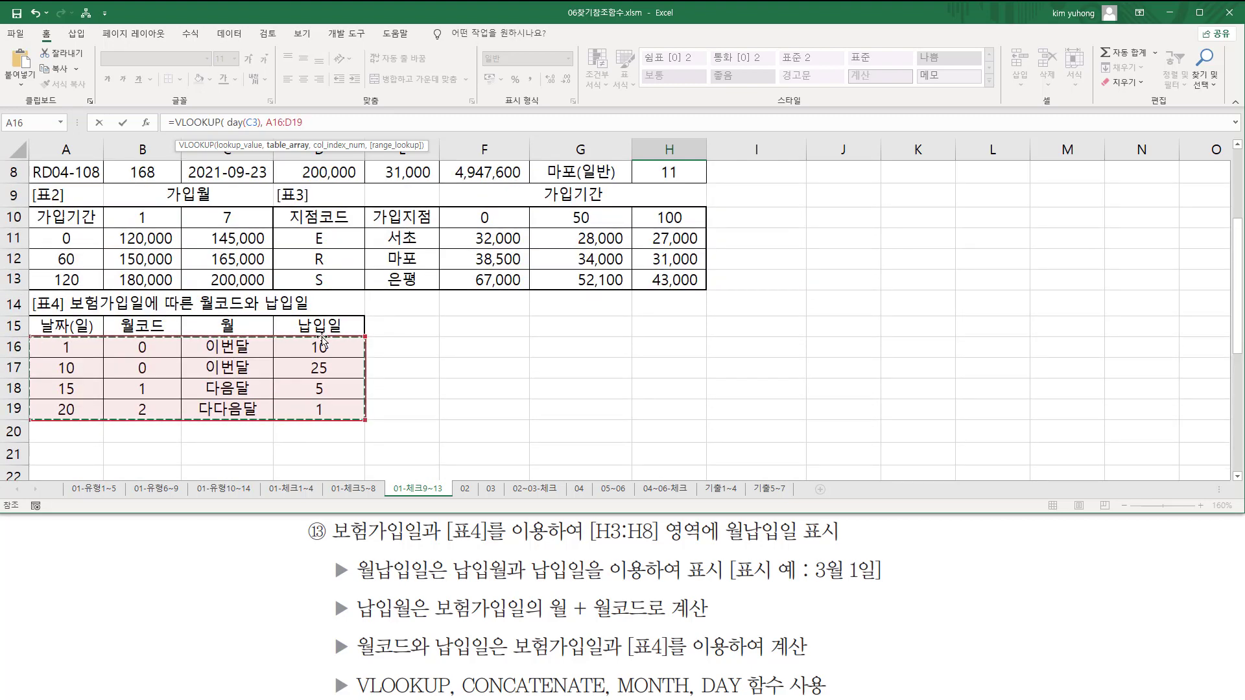
{"action": "scroll", "coordinate": [323, 337], "scroll_direction": "up", "scroll_amount": 2}
{"action": "key", "text": "F4"}
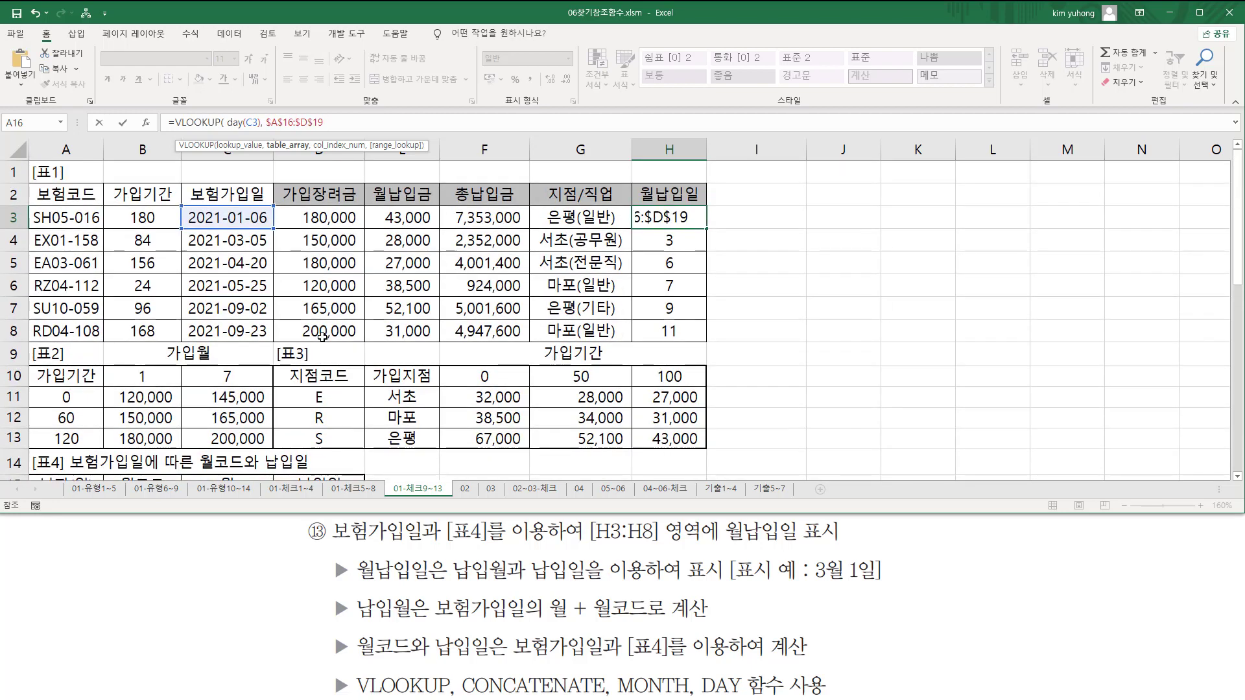
{"action": "type", "text": ","}
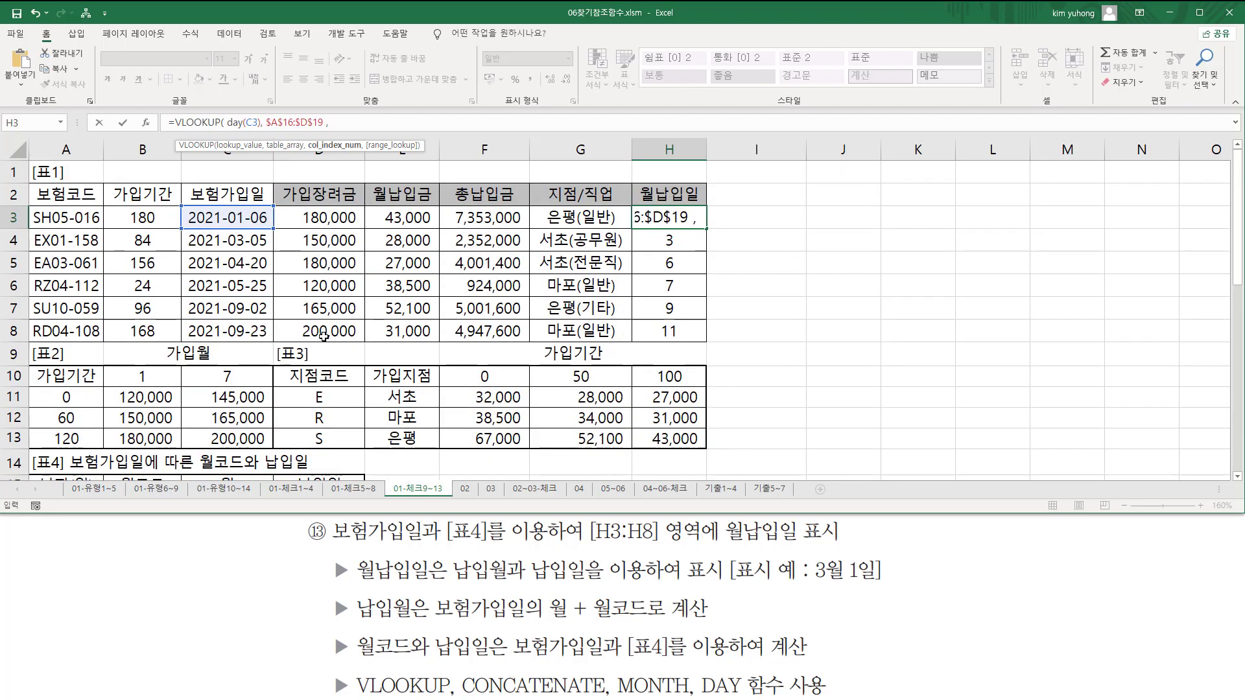
- Complete the H3 VLOOKUP with column index 4 for 납입일, omitting the match type, and enter the formula
{"action": "scroll", "coordinate": [318, 340], "scroll_direction": "down", "scroll_amount": 2}
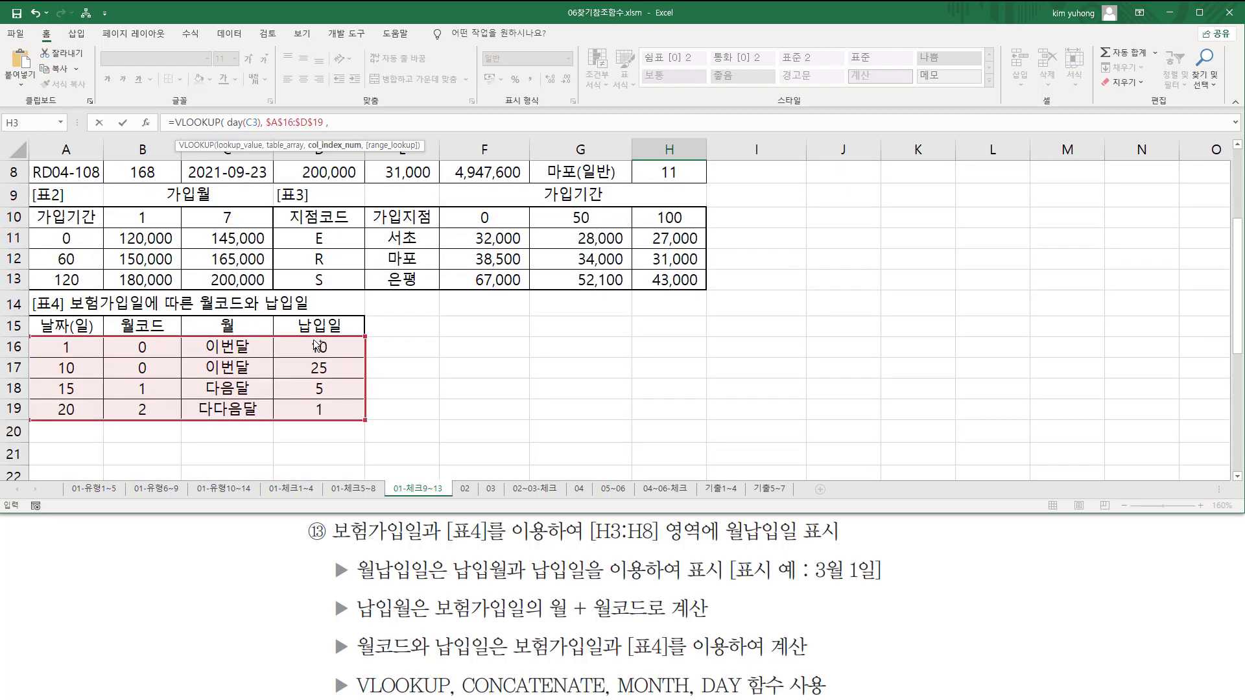
{"action": "left_click_drag", "start_coordinate": [297, 312], "coordinate": [342, 424]}
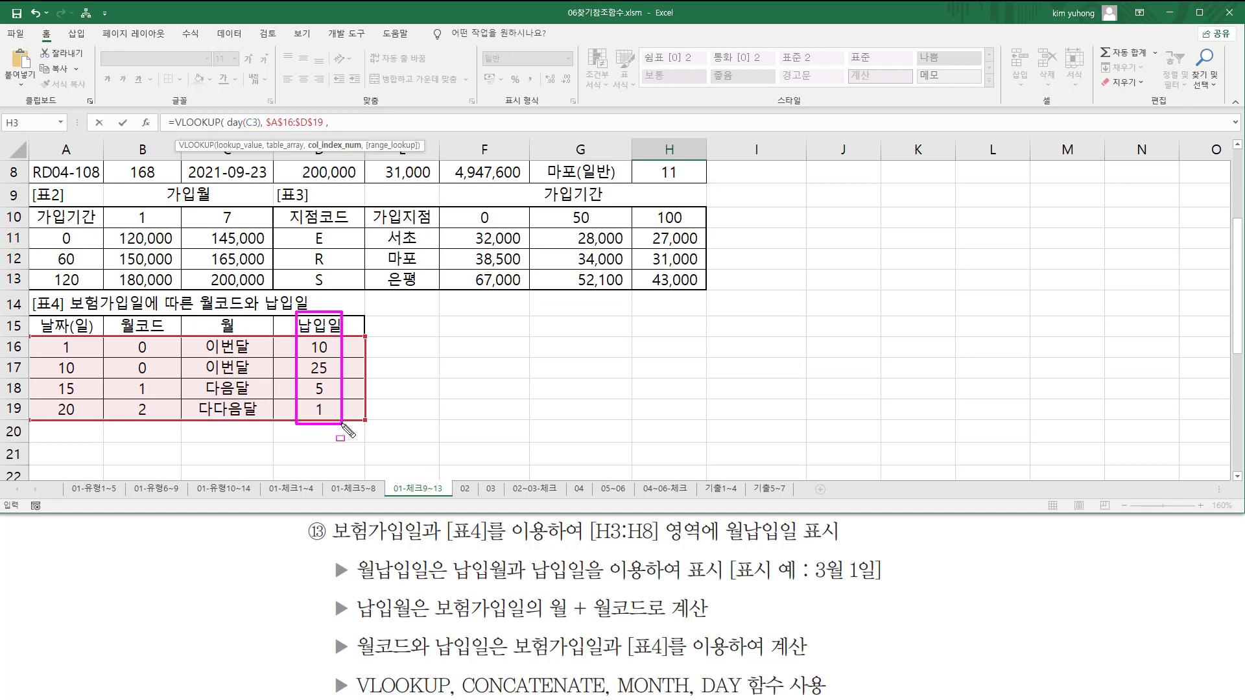
{"action": "key", "text": "Escape"}
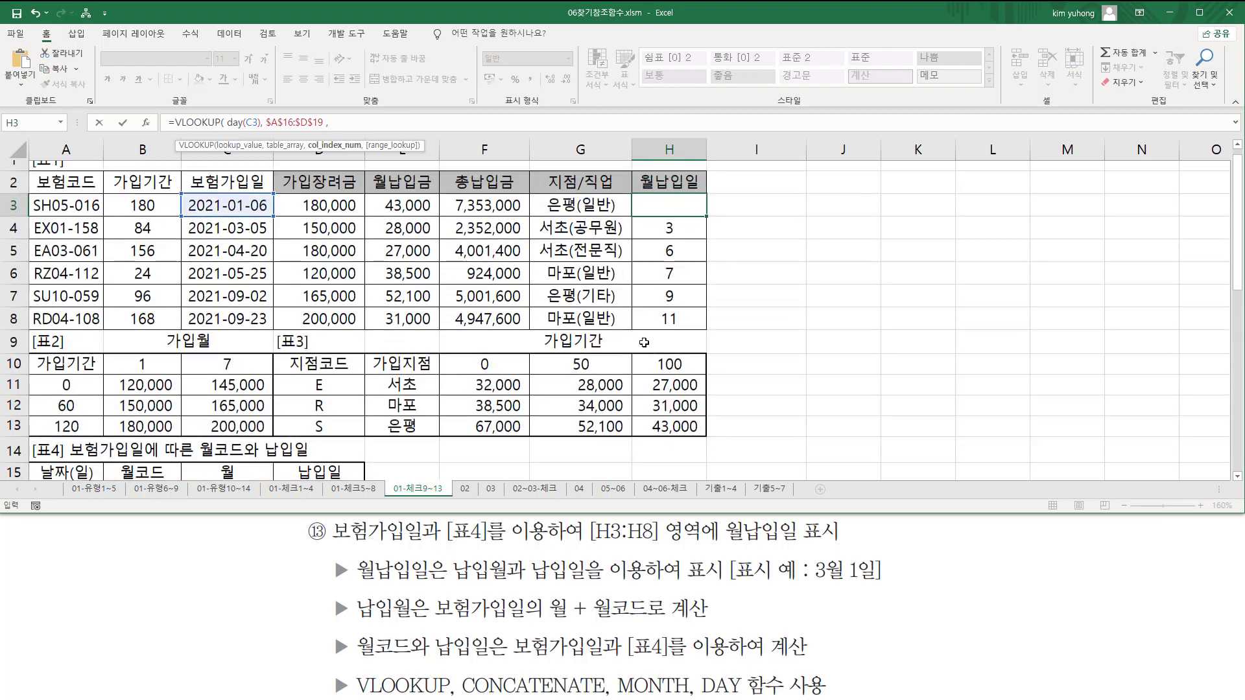
{"action": "scroll", "coordinate": [584, 325], "scroll_direction": "up", "scroll_amount": 3}
{"action": "type", "text": "4"}
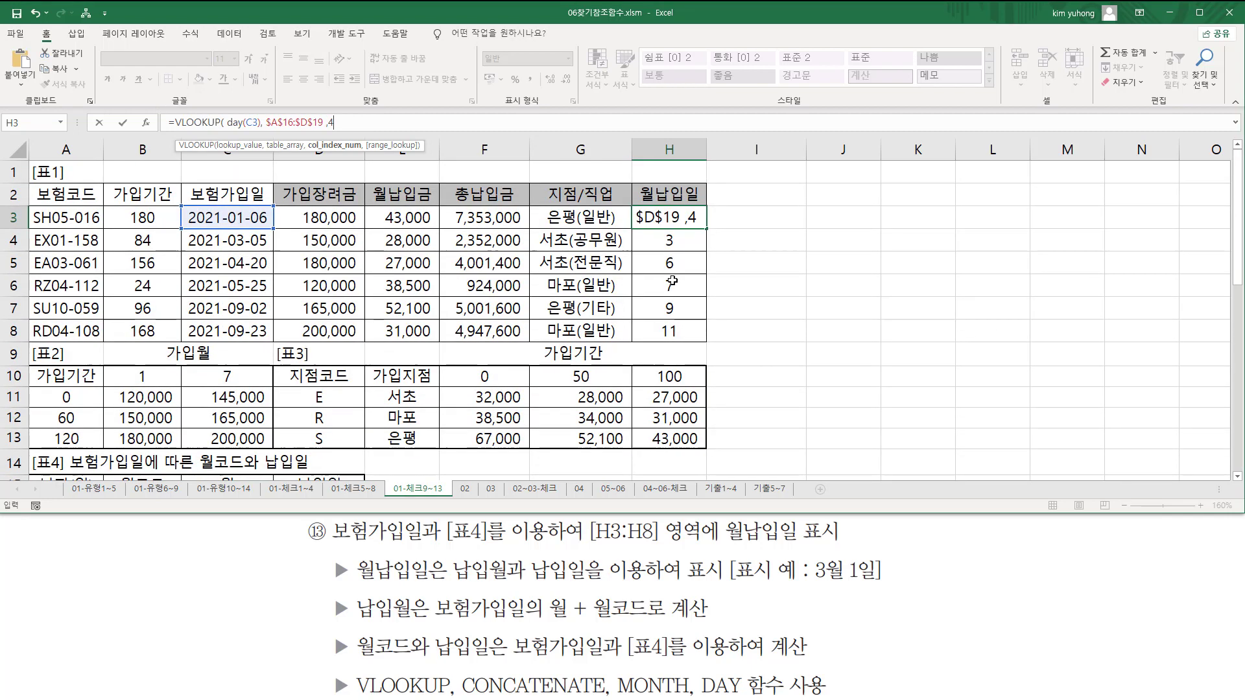
{"action": "type", "text": ","}
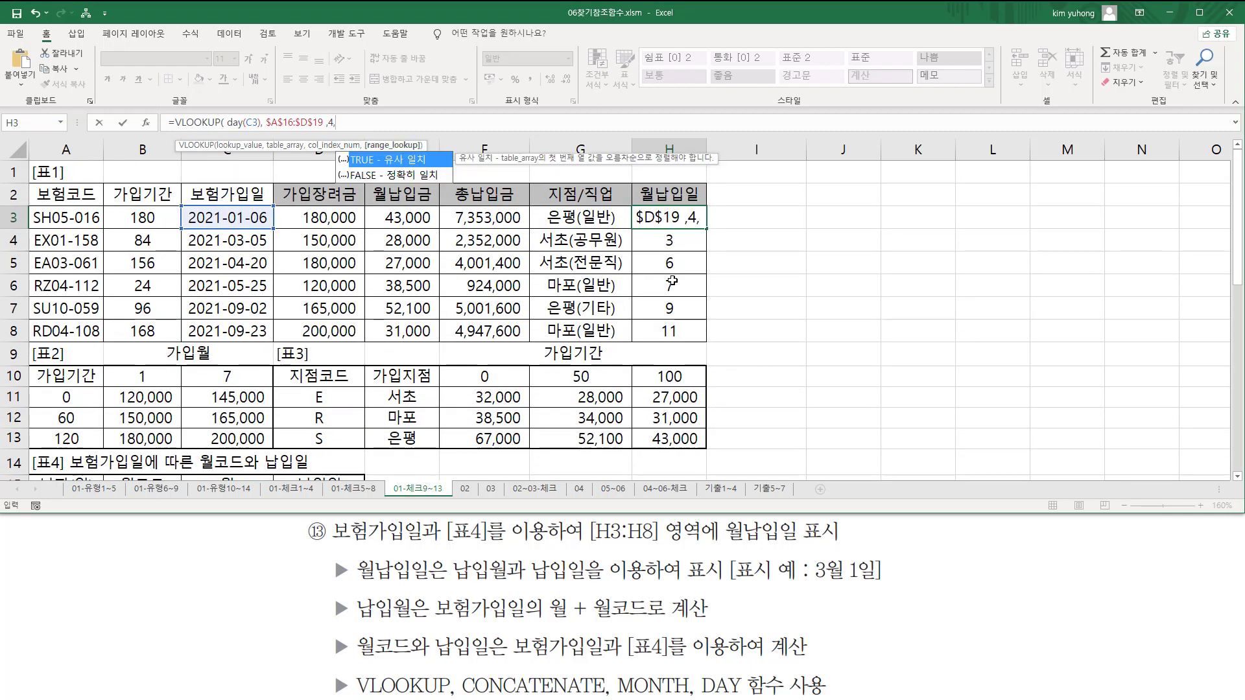
{"action": "key", "text": "BackSpace"}
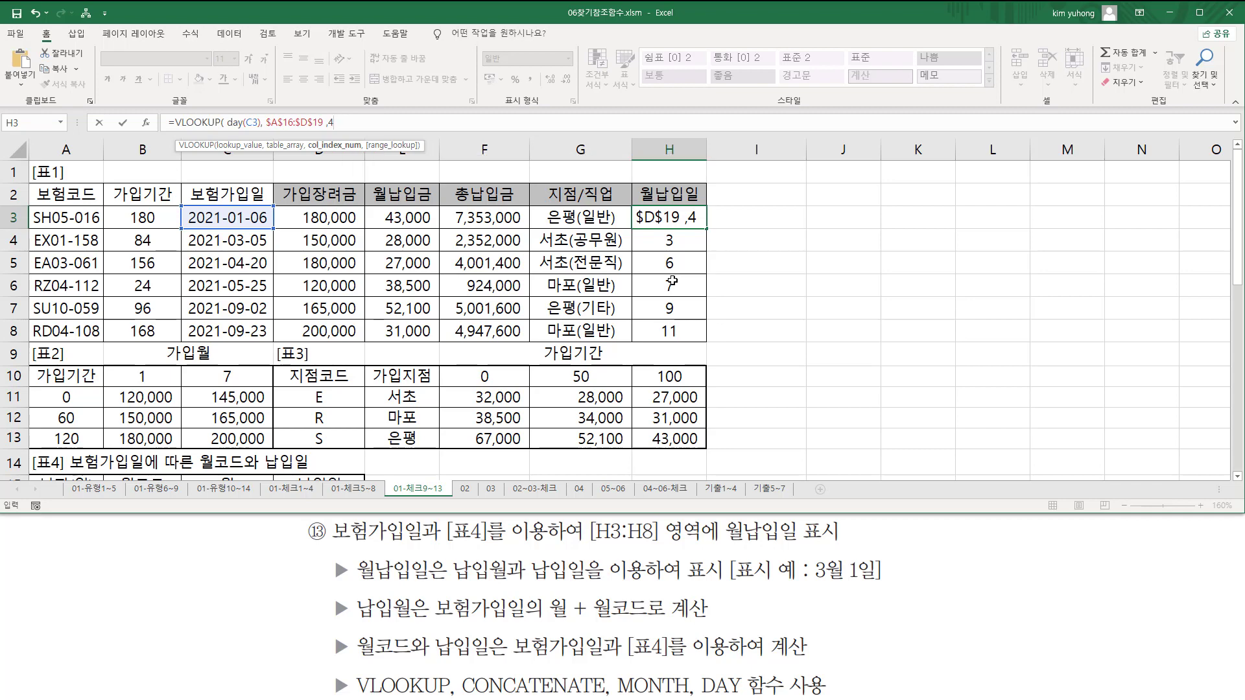
{"action": "type", "text": ")"}
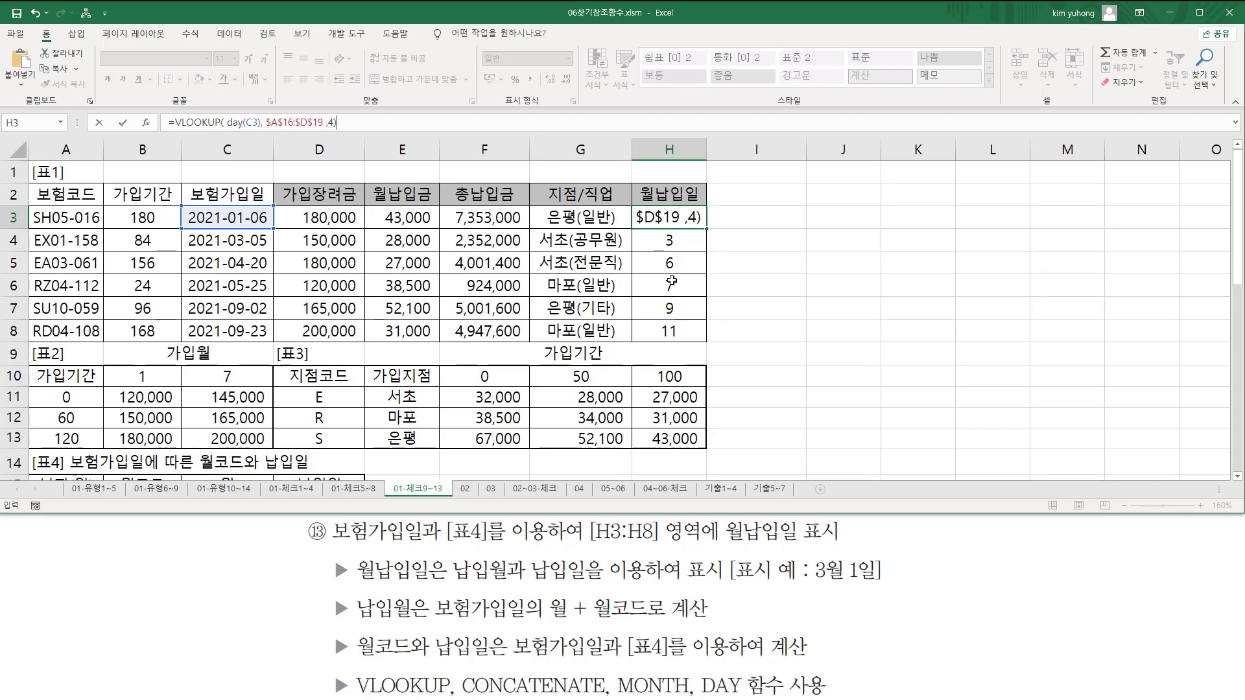
{"action": "key", "text": "Return"}
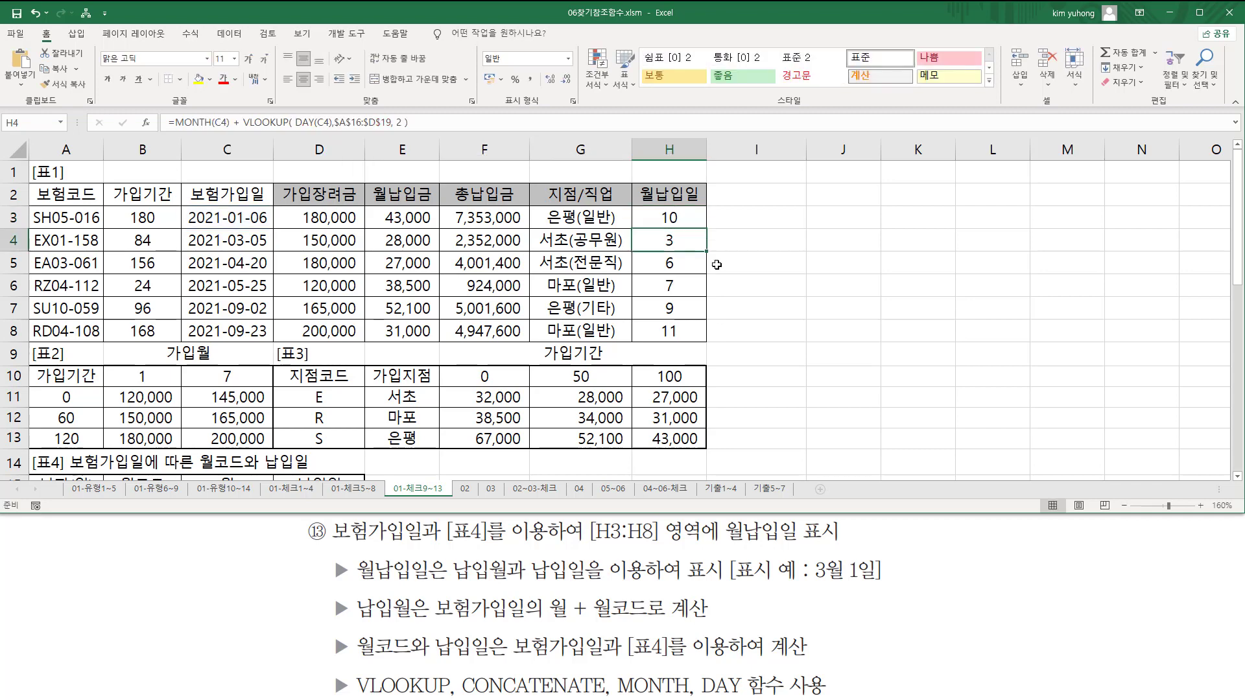
- Fill the H3 VLOOKUP down to H8 and review the exercise's display example and its CONCATENATE requirement
{"action": "left_click", "coordinate": [701, 218]}
{"action": "left_click_drag", "start_coordinate": [708, 230], "coordinate": [704, 342]}
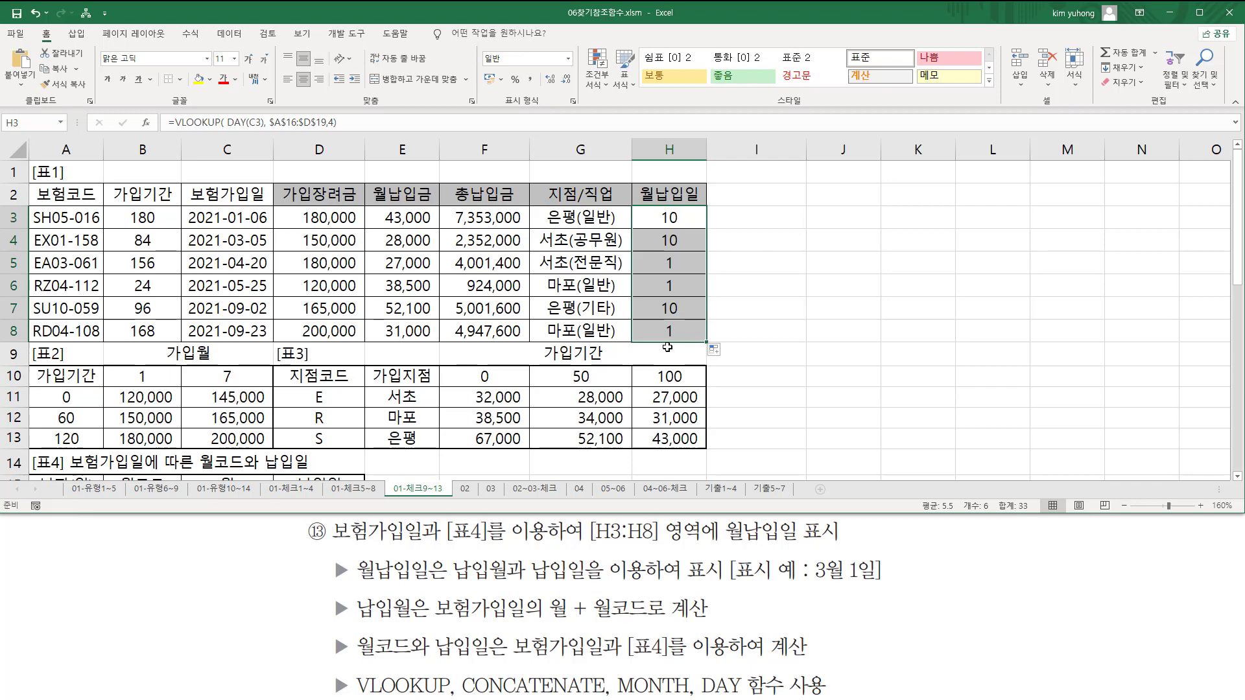
{"action": "key", "text": "ctrl+2"}
{"action": "left_click_drag", "start_coordinate": [848, 553], "coordinate": [860, 591]}
{"action": "left_click_drag", "start_coordinate": [814, 553], "coordinate": [828, 588]}
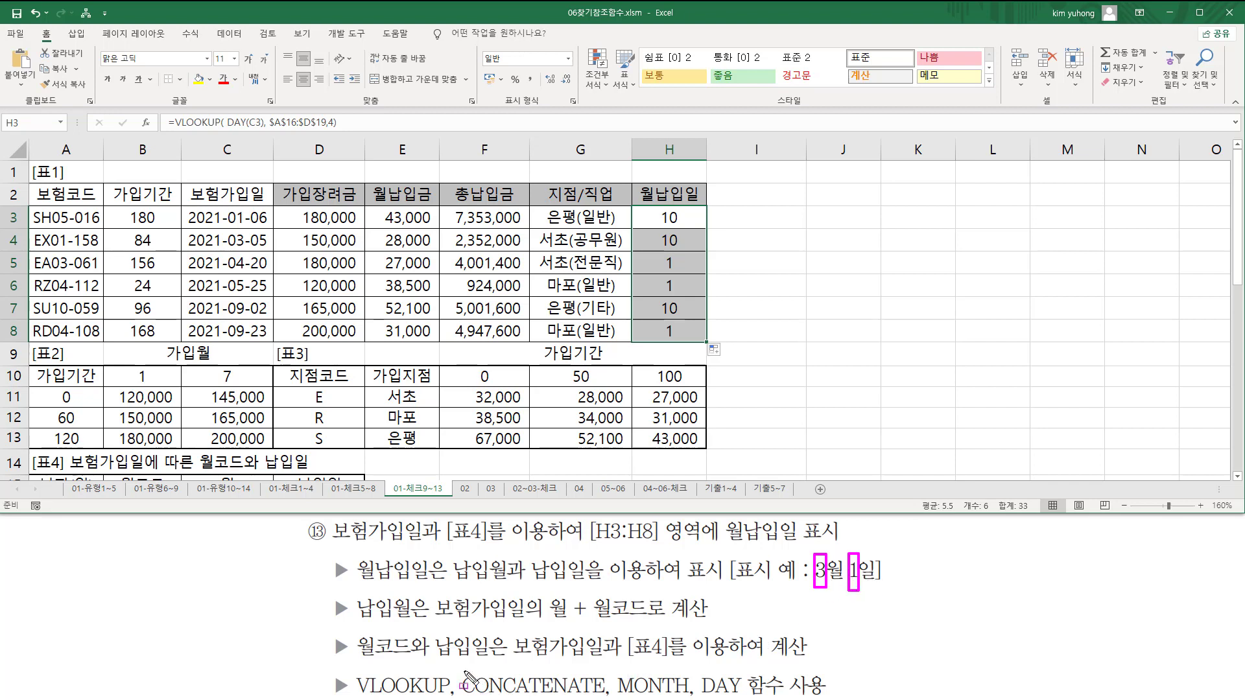
{"action": "mouse_move", "coordinate": [462, 671]}
{"action": "left_mouse_down"}
{"action": "mouse_move", "coordinate": [466, 688]}
{"action": "mouse_move", "coordinate": [604, 695]}
{"action": "left_mouse_up"}
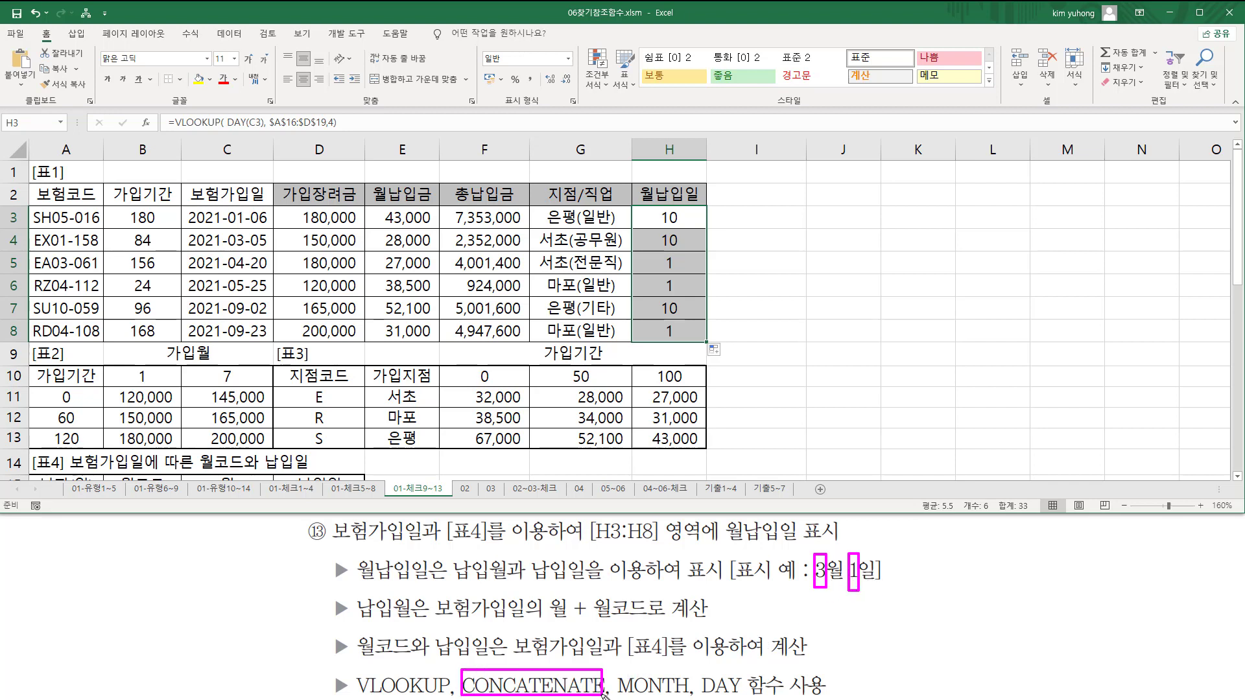
{"action": "key", "text": "Escape"}
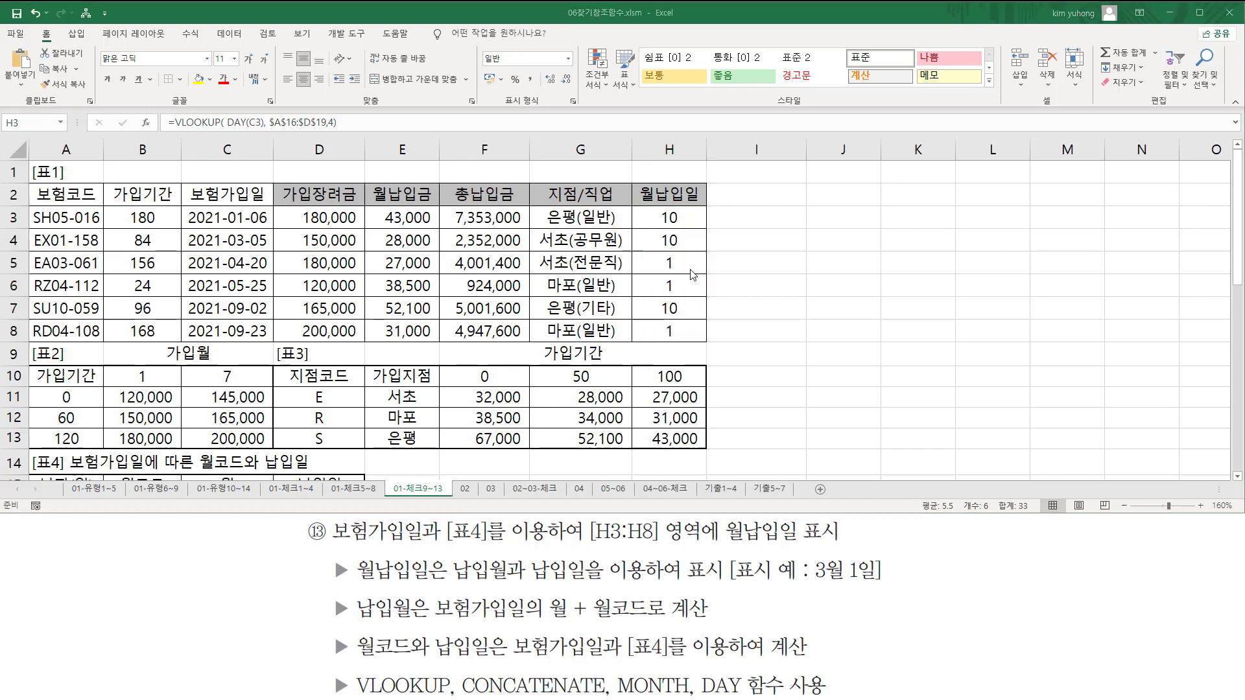
- Wrap the H3 VLOOKUP in CONCATENATE and insert MONTH(C3) + VLOOKUP(DAY(C3),$A$16:$D$19,2) as its first text argument
{"action": "left_click", "coordinate": [654, 212]}
{"action": "double_click", "coordinate": [654, 213]}
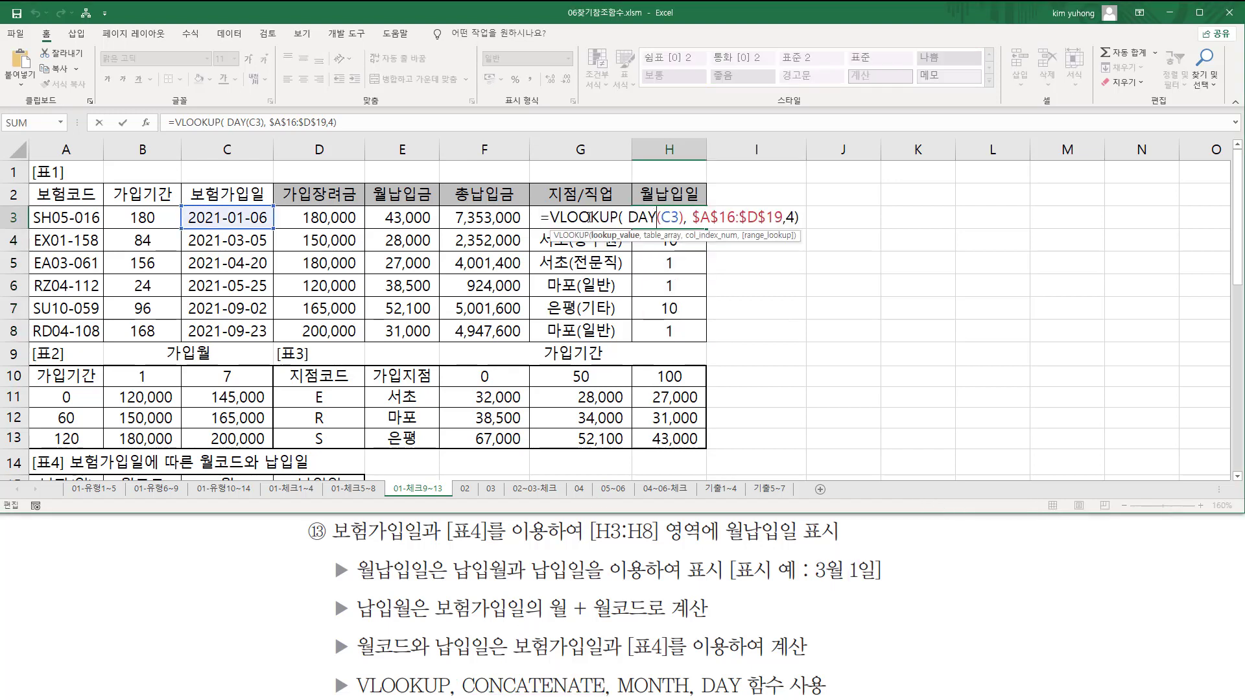
{"action": "left_click", "coordinate": [552, 217]}
{"action": "type", "text": "con"}
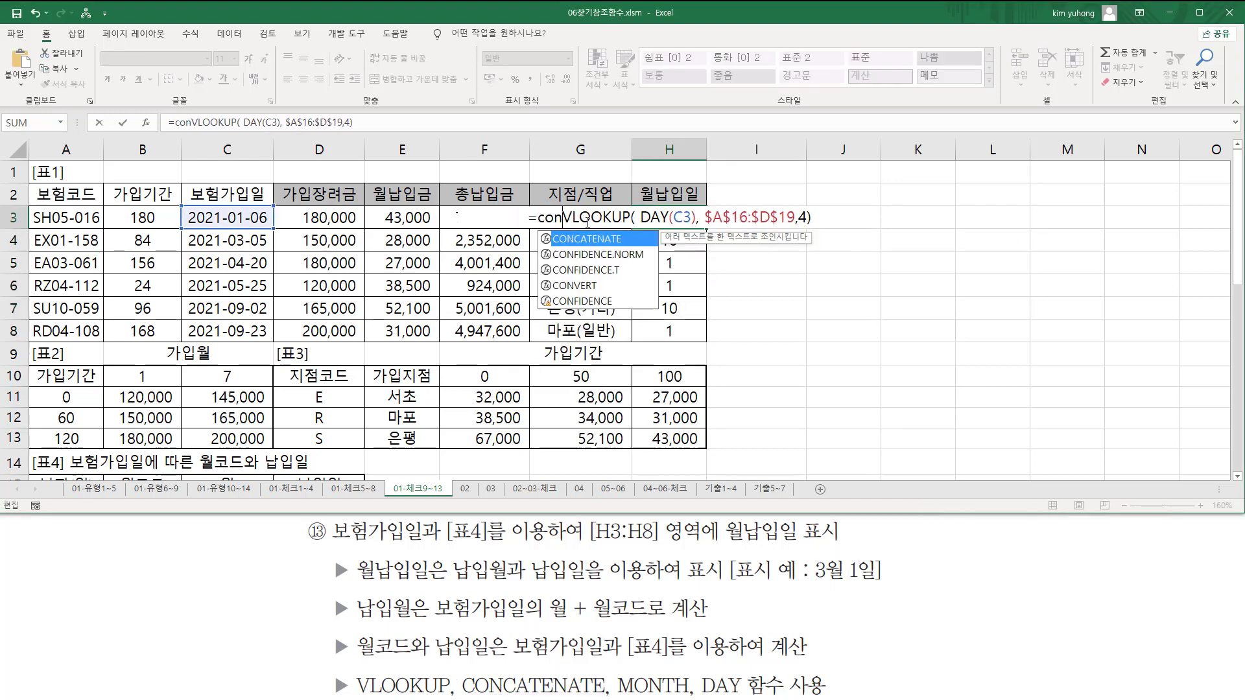
{"action": "key", "text": "Tab"}
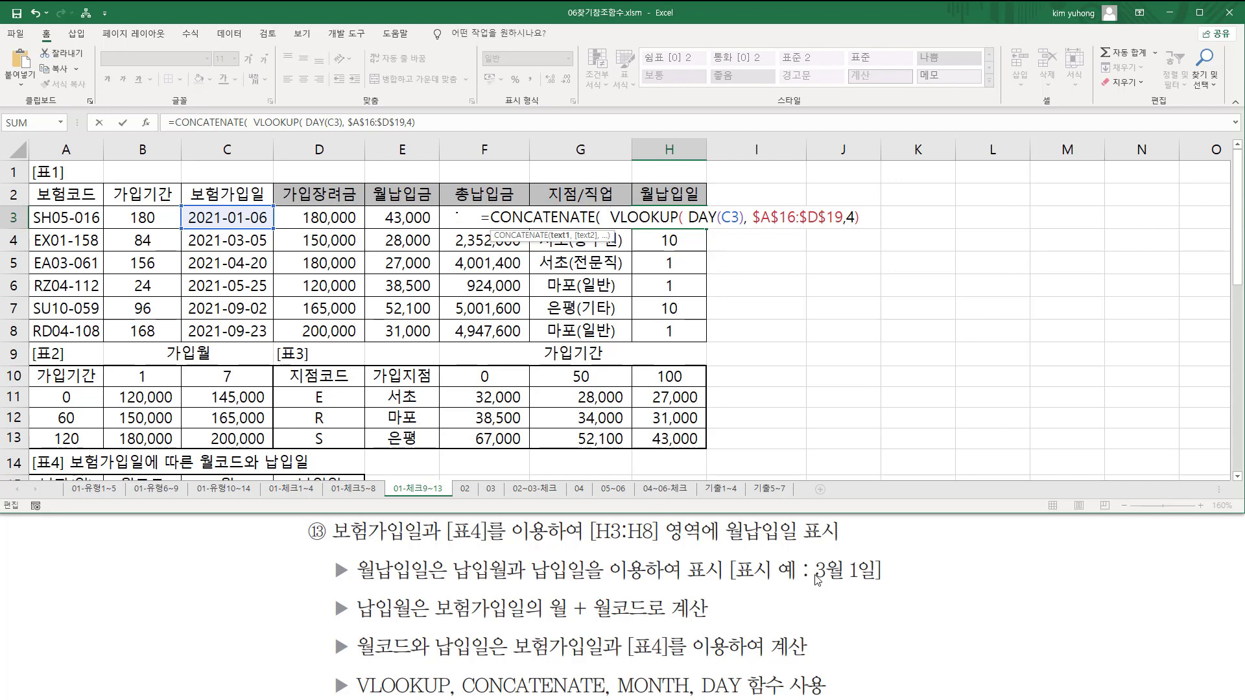
{"action": "type", "text": "MONTH(C3) + VLOOKUP( DAY(C3),$A$16:$D$19, 2 )"}
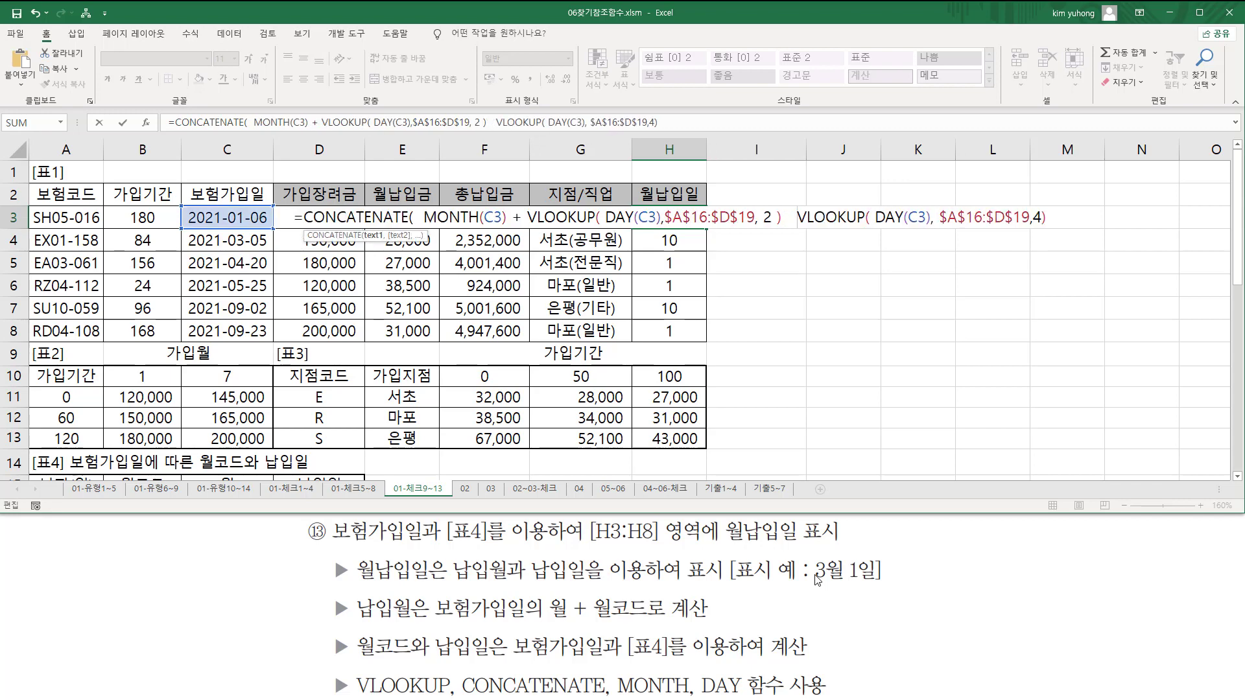
{"action": "key", "text": "BackSpace"}
{"action": "key", "text": "BackSpace"}
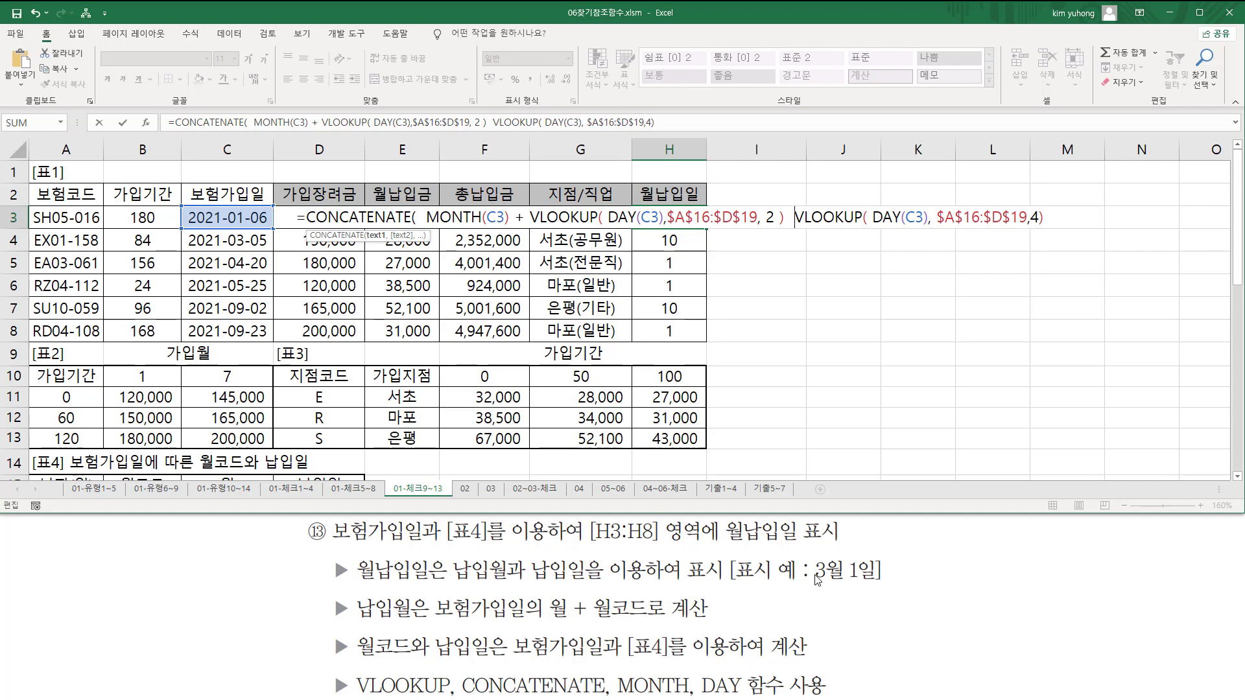
- Insert "월 " with a trailing space between the month part and the 납입일 VLOOKUP in H3, and compare it with the display example
{"action": "type", "text": ", "}
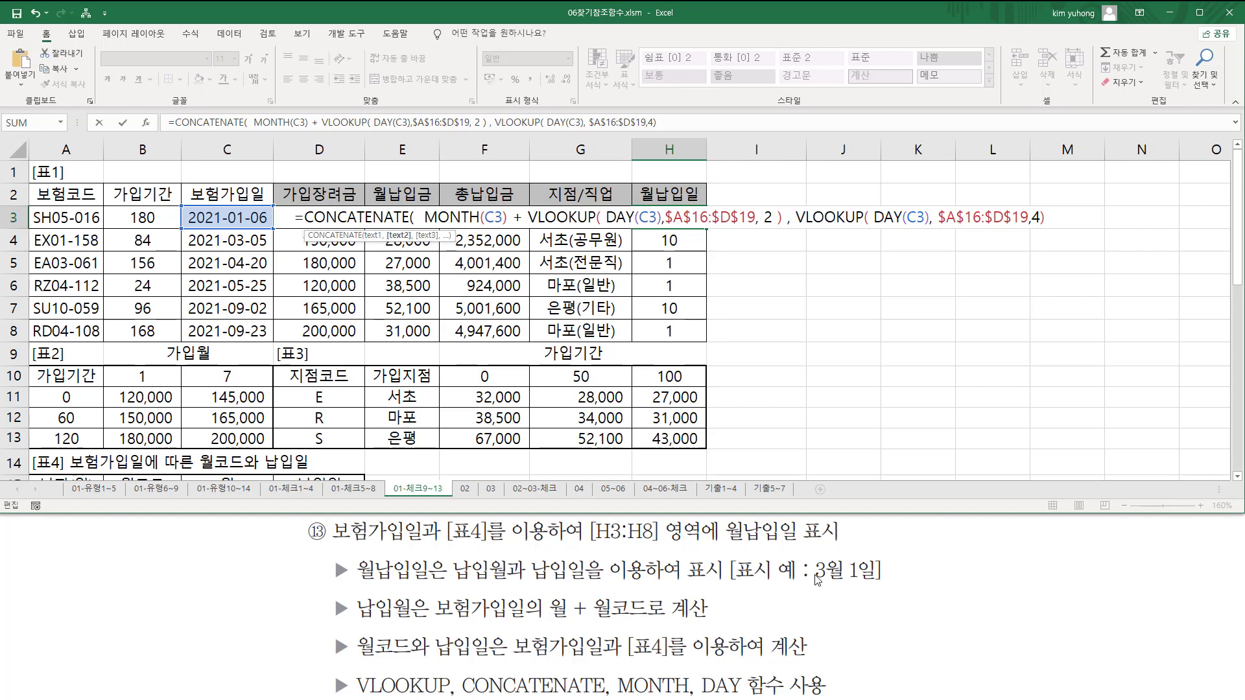
{"action": "type", "text": "\"월"}
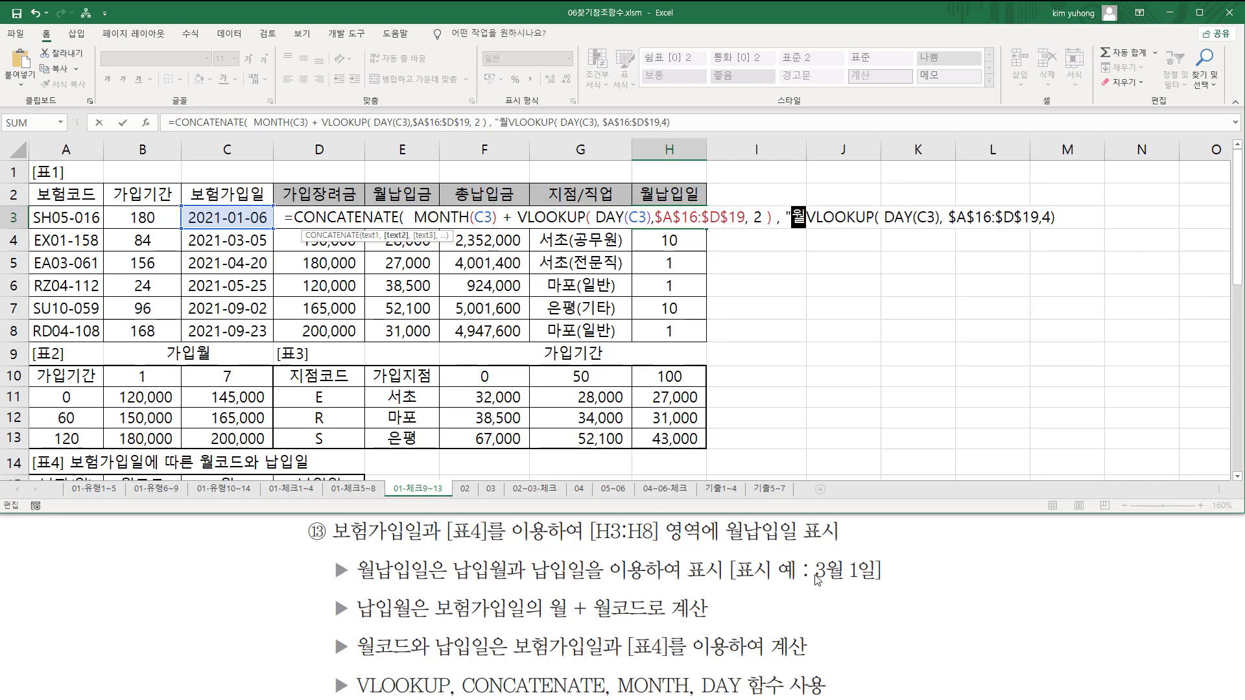
{"action": "type", "text": " \""}
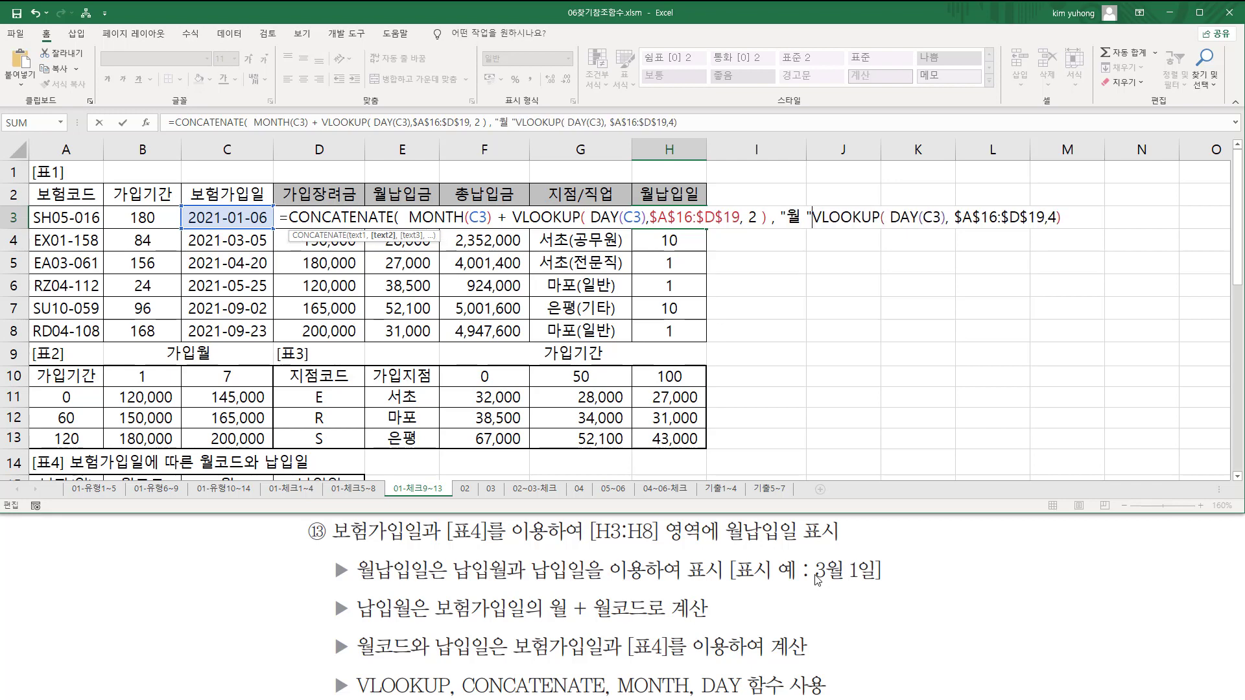
{"action": "type", "text": " ,"}
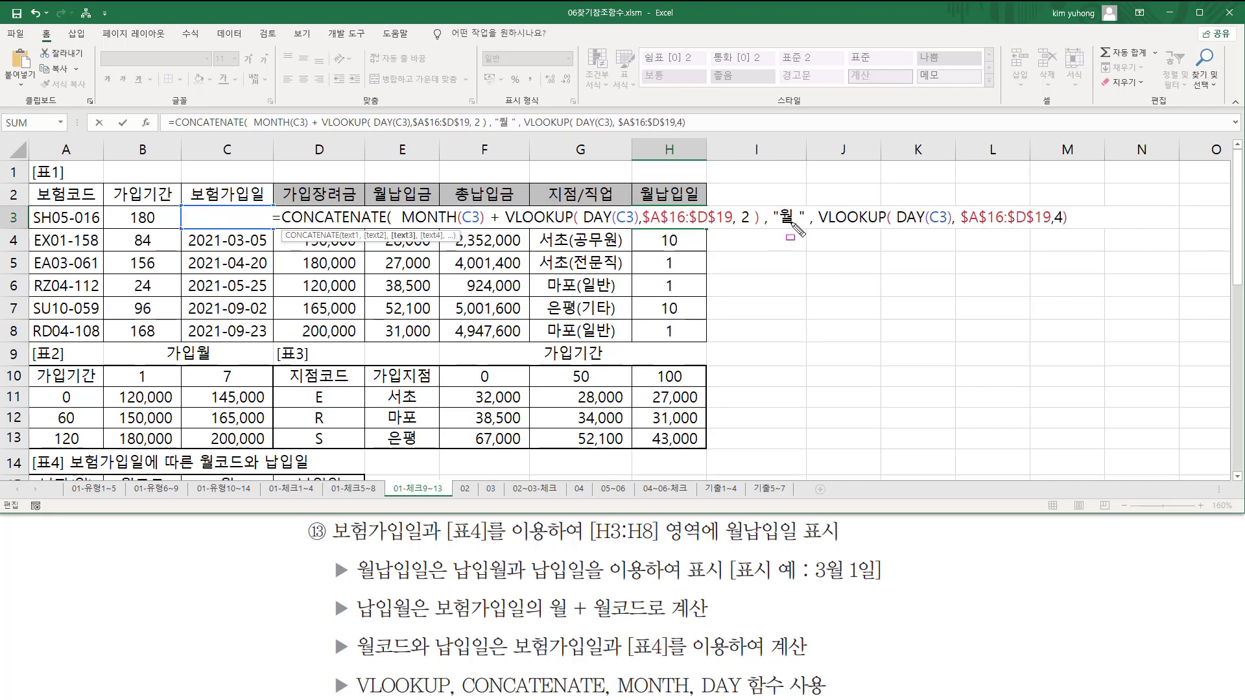
{"action": "mouse_move", "coordinate": [779, 227]}
{"action": "left_mouse_down"}
{"action": "mouse_move", "coordinate": [798, 227]}
{"action": "mouse_move", "coordinate": [799, 207]}
{"action": "left_mouse_up"}
{"action": "left_click_drag", "start_coordinate": [844, 560], "coordinate": [849, 581]}
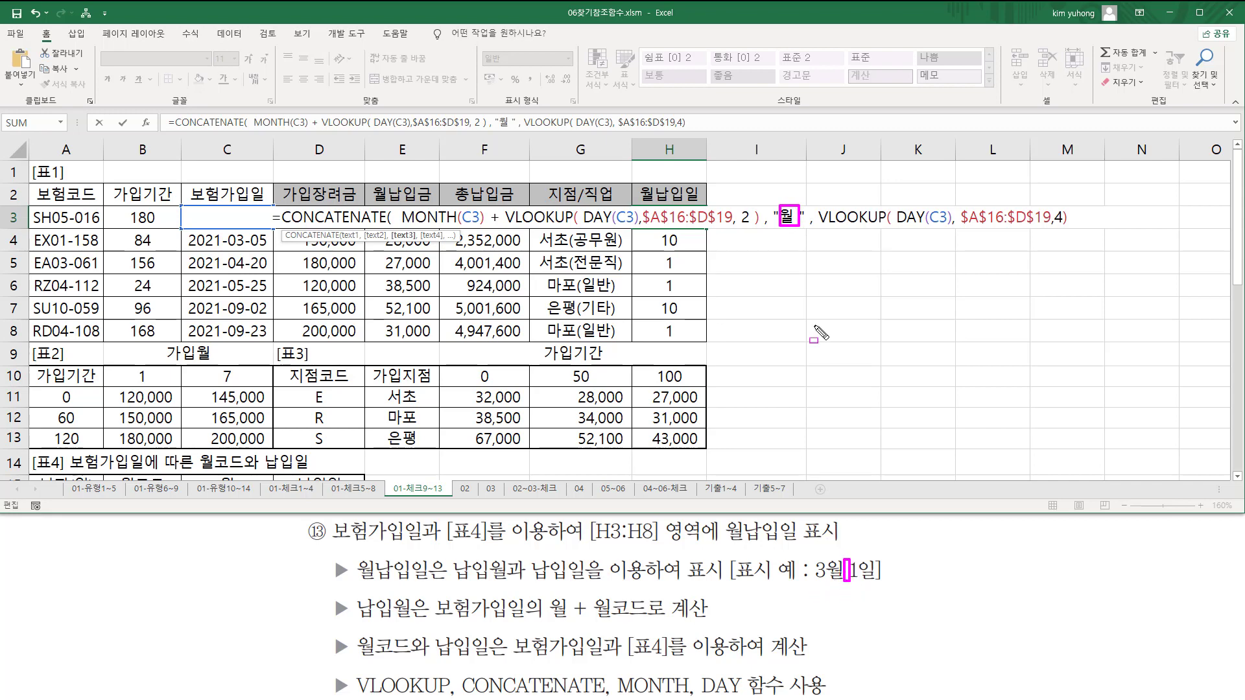
{"action": "left_click_drag", "start_coordinate": [793, 210], "coordinate": [799, 221]}
{"action": "left_click_drag", "start_coordinate": [819, 227], "coordinate": [1065, 227]}
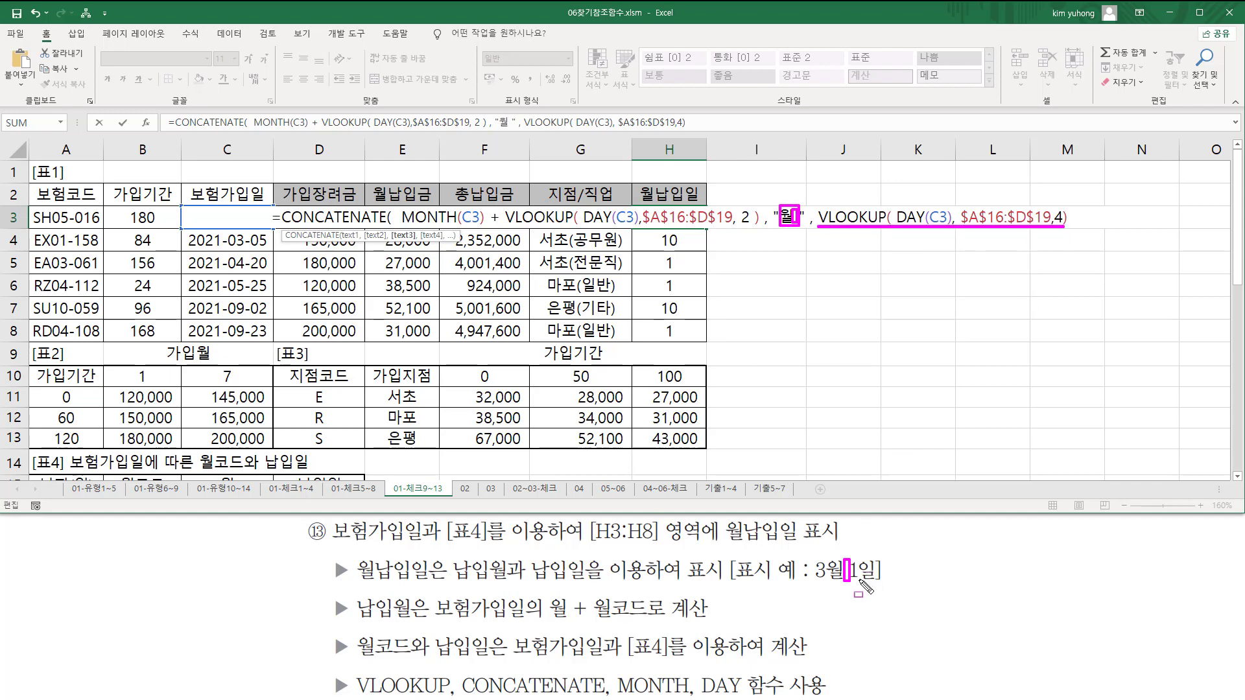
{"action": "left_click_drag", "start_coordinate": [849, 579], "coordinate": [873, 588]}
{"action": "key", "text": "Escape"}
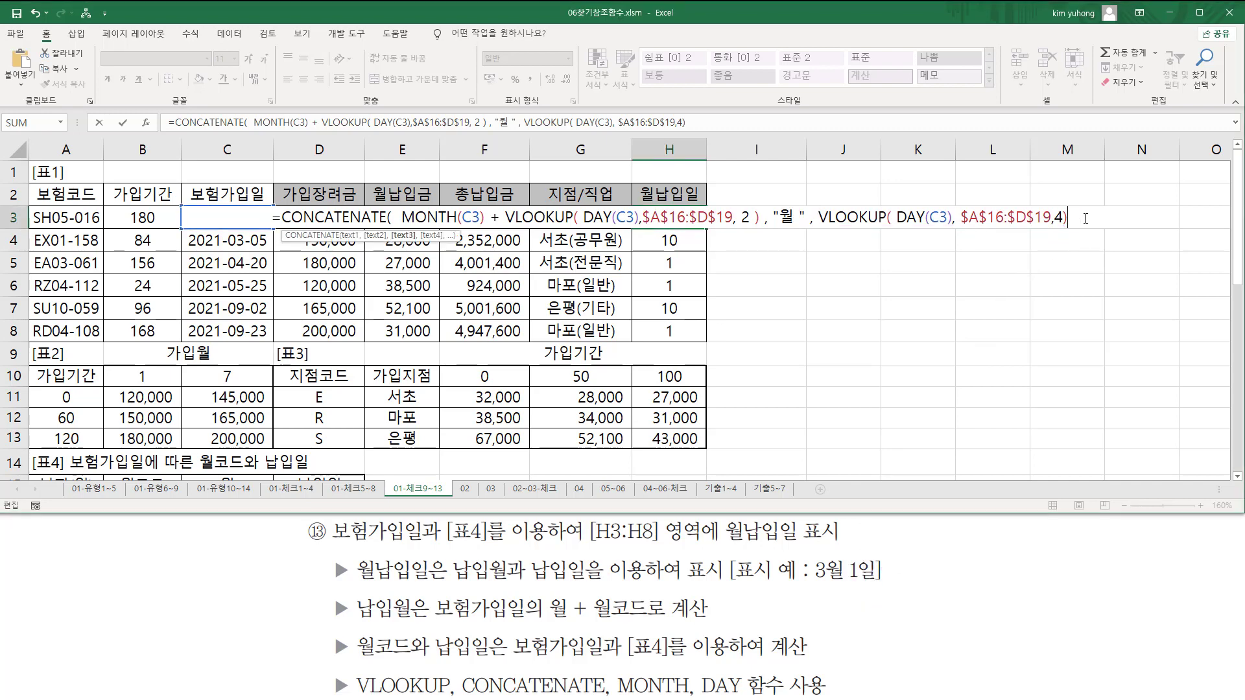
- Append "일" as the last CONCATENATE text in H3, enter the formula and fill it down to H8
{"action": "type", "text": ","}
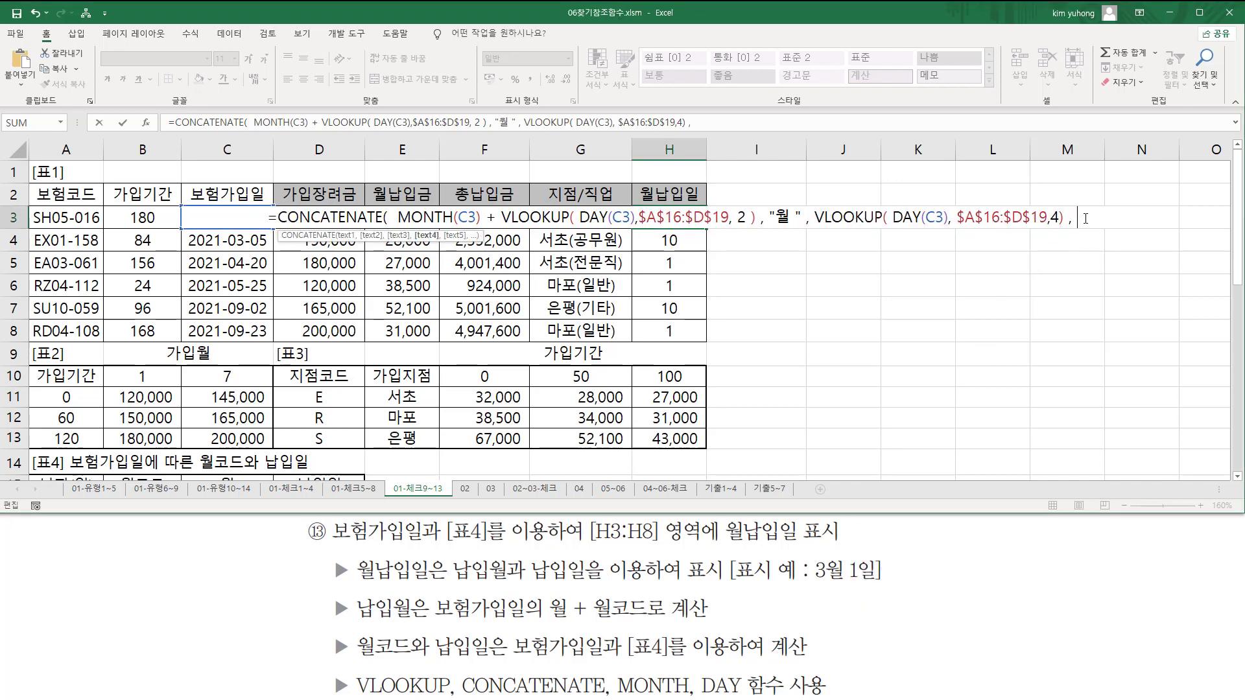
{"action": "type", "text": "\"이"}
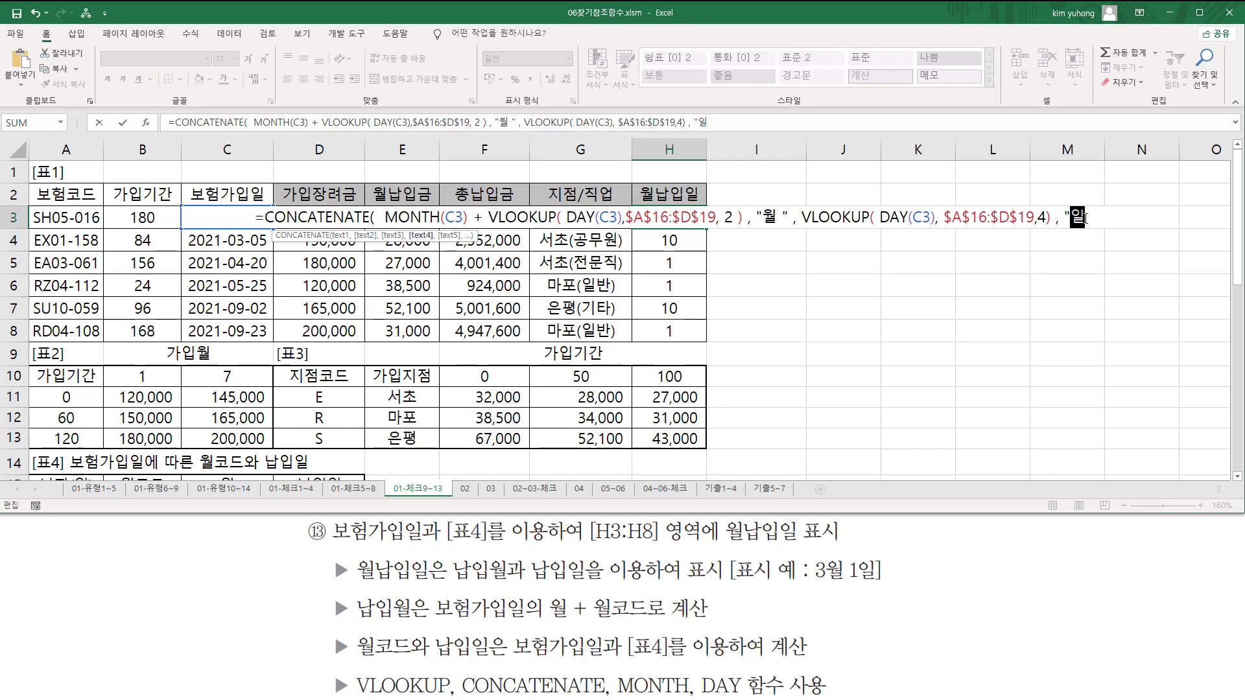
{"action": "type", "text": "\""}
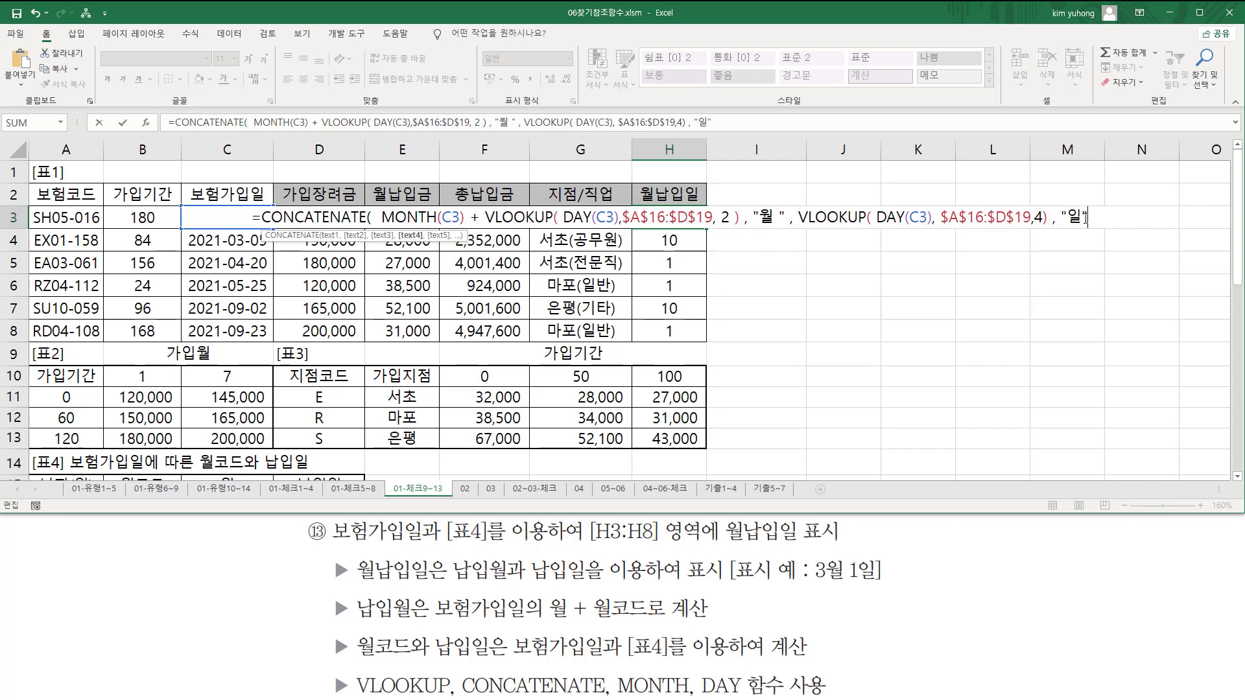
{"action": "type", "text": " )"}
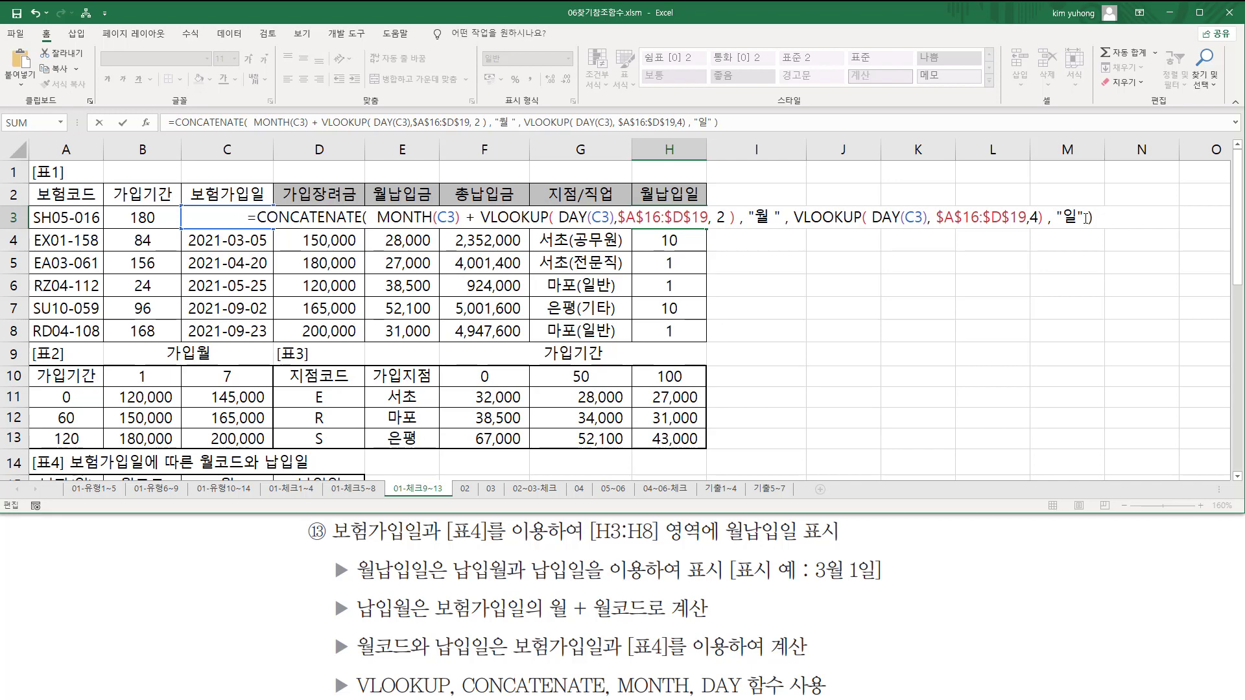
{"action": "key", "text": "Return"}
{"action": "left_click", "coordinate": [676, 221]}
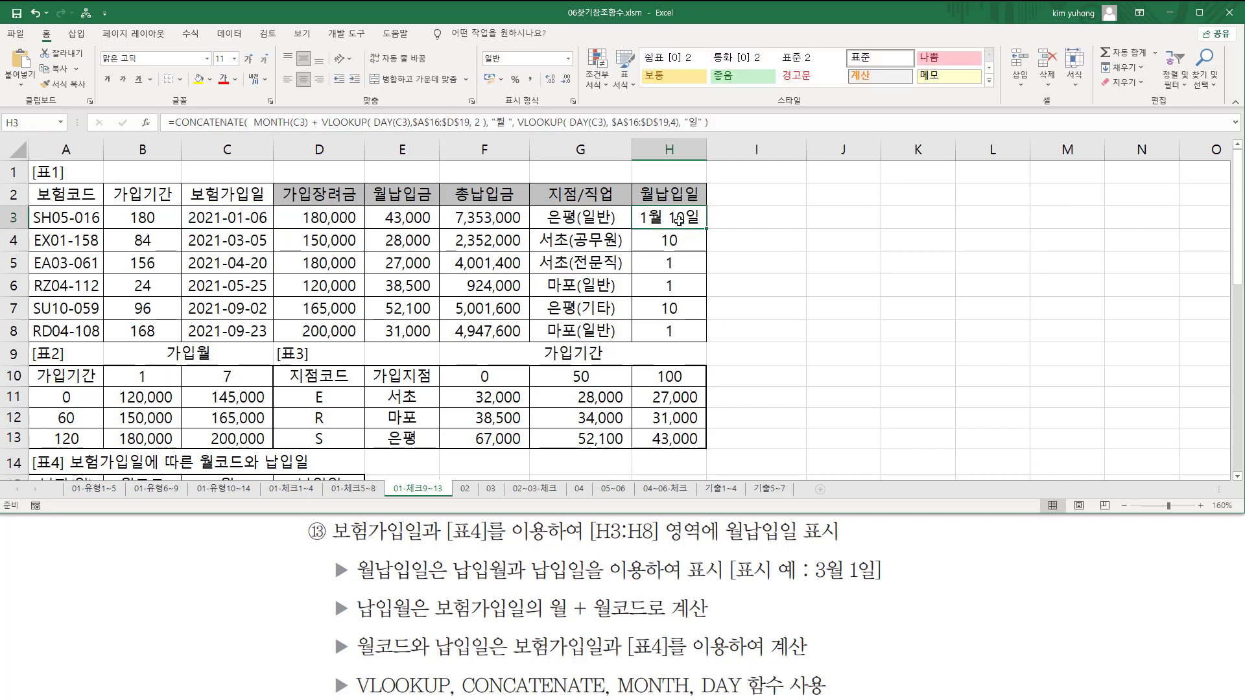
{"action": "left_click_drag", "start_coordinate": [707, 230], "coordinate": [703, 348]}
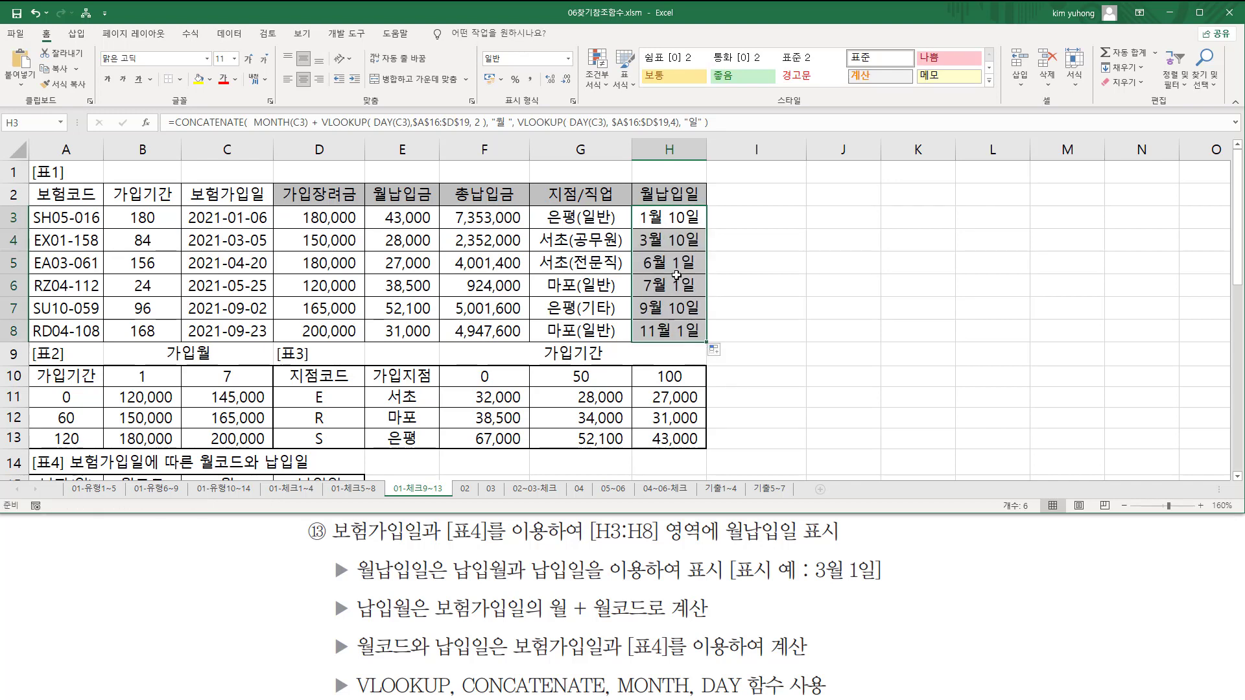
- Write the complete H3 CONCATENATE formula as plain text in row 21 below [표4]
{"action": "scroll", "coordinate": [483, 280], "scroll_direction": "down", "scroll_amount": 3}
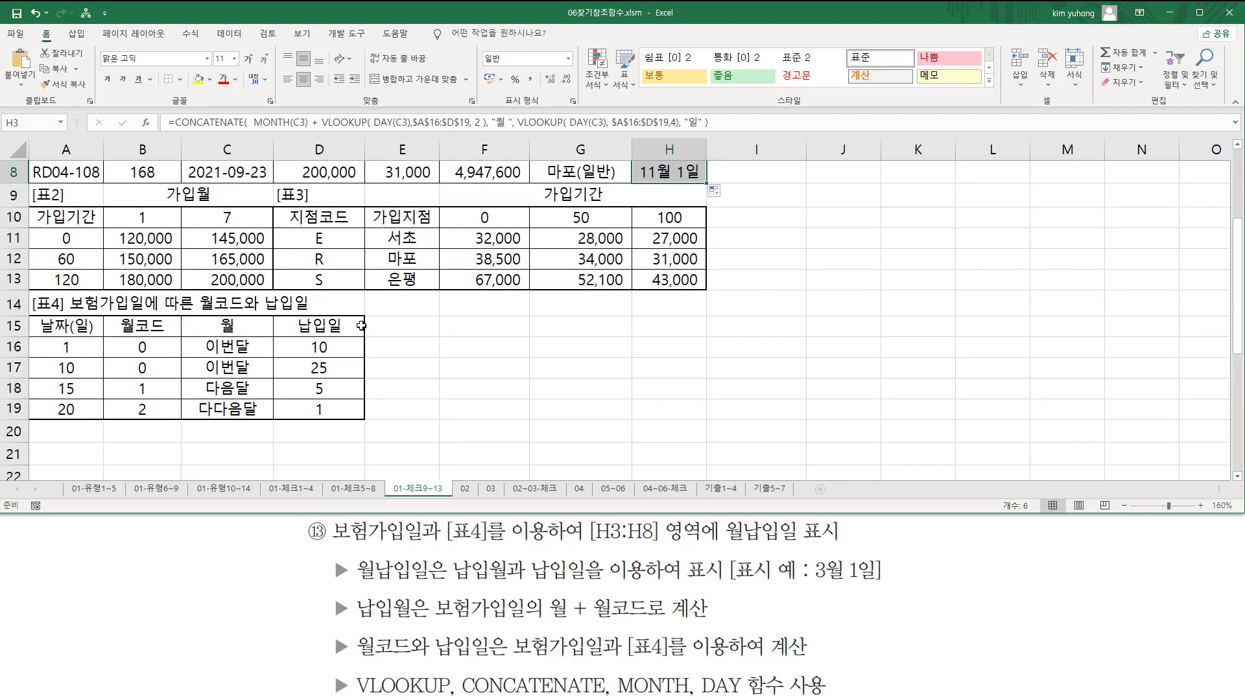
{"action": "left_click", "coordinate": [161, 447]}
{"action": "type", "text": "'"}
{"action": "type", "text": "=CONCATENATE(  MONTH(C3) + VLOOKUP( DAY(C3),$A$16:$D$19, 2 ), \"월 \", VLOOKUP( DAY(C3), $A$16:$D$19,4), \"일\" )"}
{"action": "key", "text": "Return"}
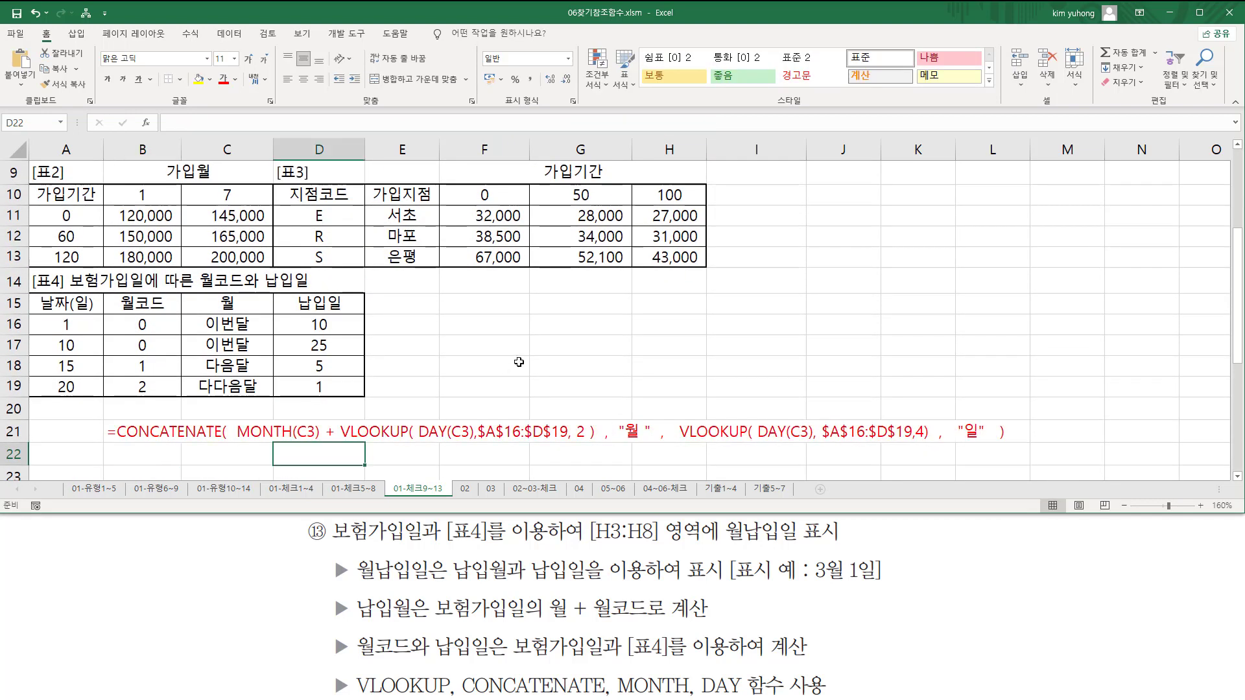
{"action": "left_click", "coordinate": [518, 362]}
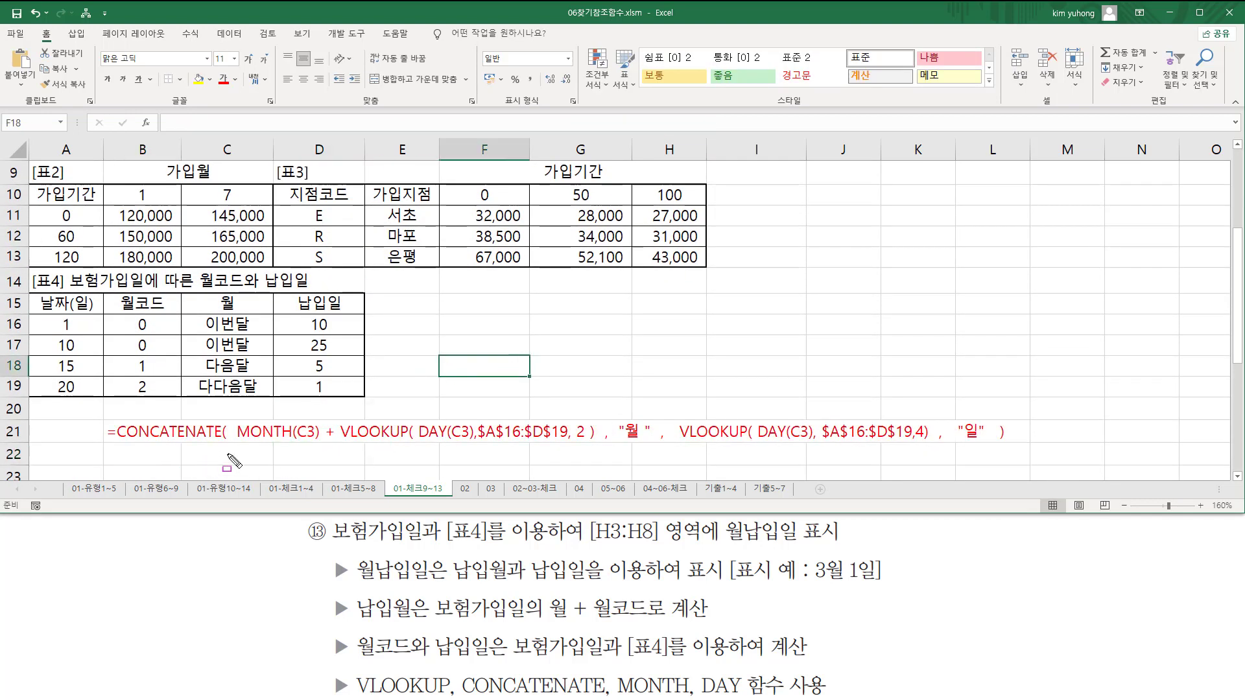
- Examine the month calculation and the 납입일 lookup in the row 21 formula against the [표4] data
{"action": "mouse_move", "coordinate": [228, 444]}
{"action": "left_mouse_down"}
{"action": "mouse_move", "coordinate": [318, 445]}
{"action": "mouse_move", "coordinate": [322, 422]}
{"action": "mouse_move", "coordinate": [593, 440]}
{"action": "left_mouse_up"}
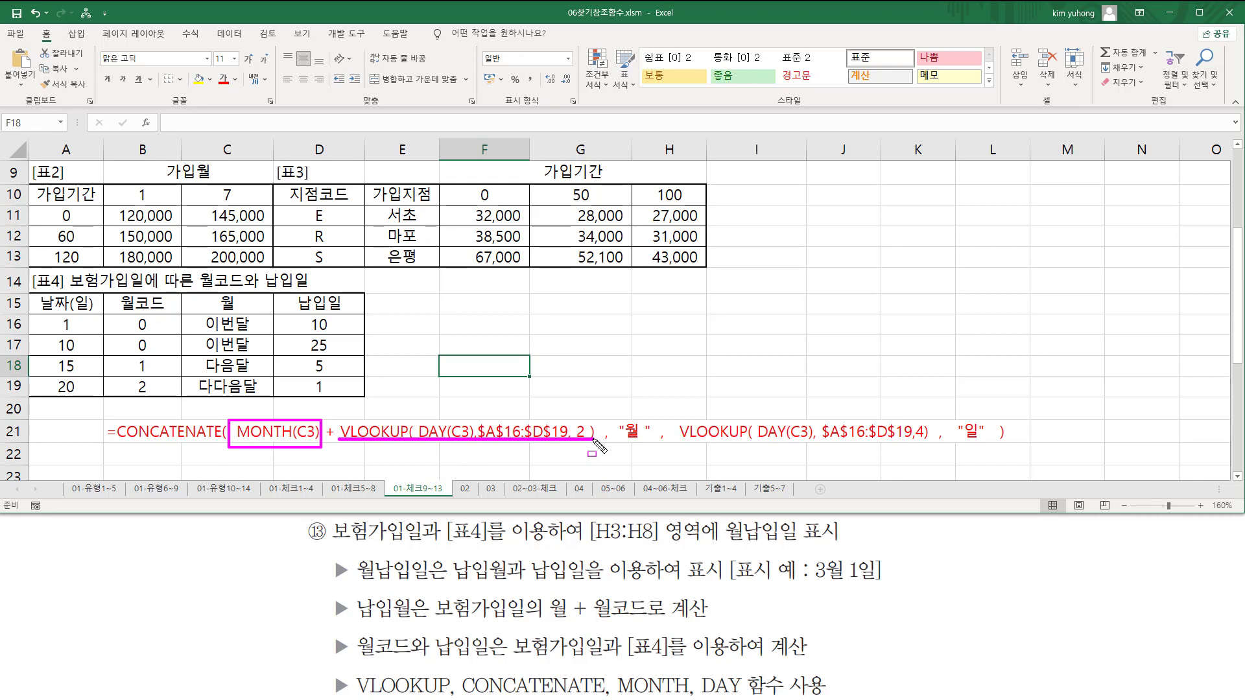
{"action": "left_click_drag", "start_coordinate": [322, 422], "coordinate": [337, 444]}
{"action": "key", "text": "Escape"}
{"action": "mouse_move", "coordinate": [235, 416]}
{"action": "left_mouse_down"}
{"action": "mouse_move", "coordinate": [344, 446]}
{"action": "mouse_move", "coordinate": [597, 448]}
{"action": "left_mouse_up"}
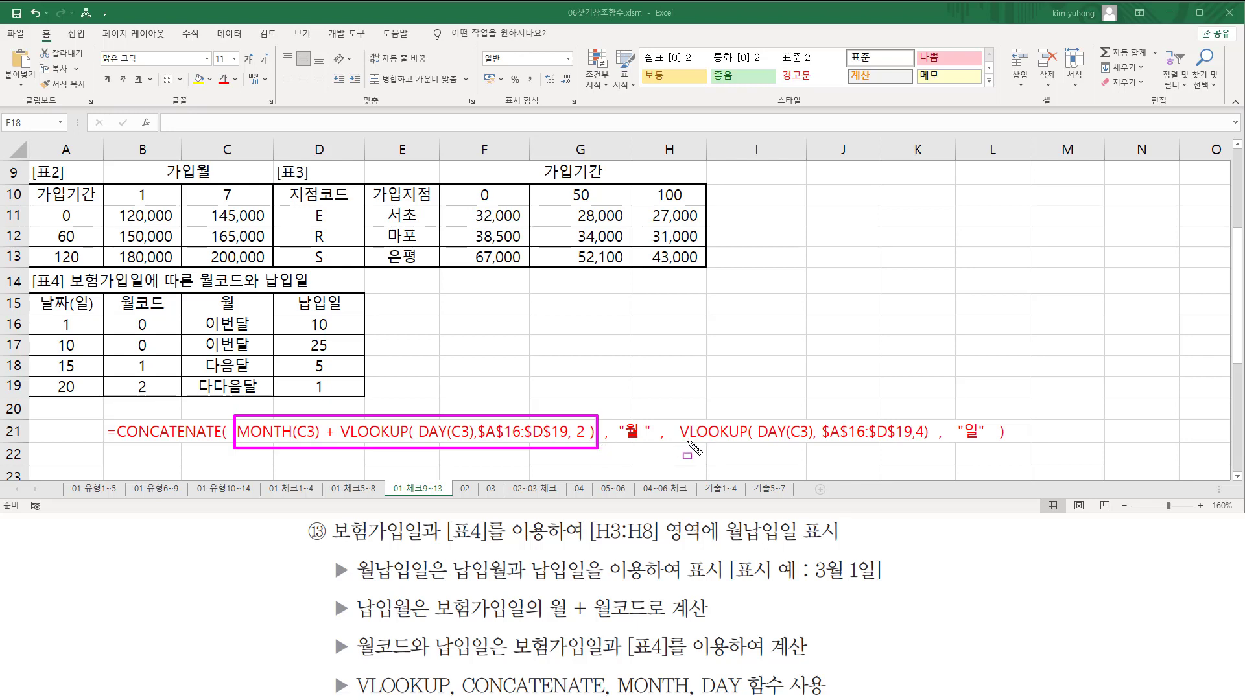
{"action": "left_click_drag", "start_coordinate": [678, 443], "coordinate": [928, 443]}
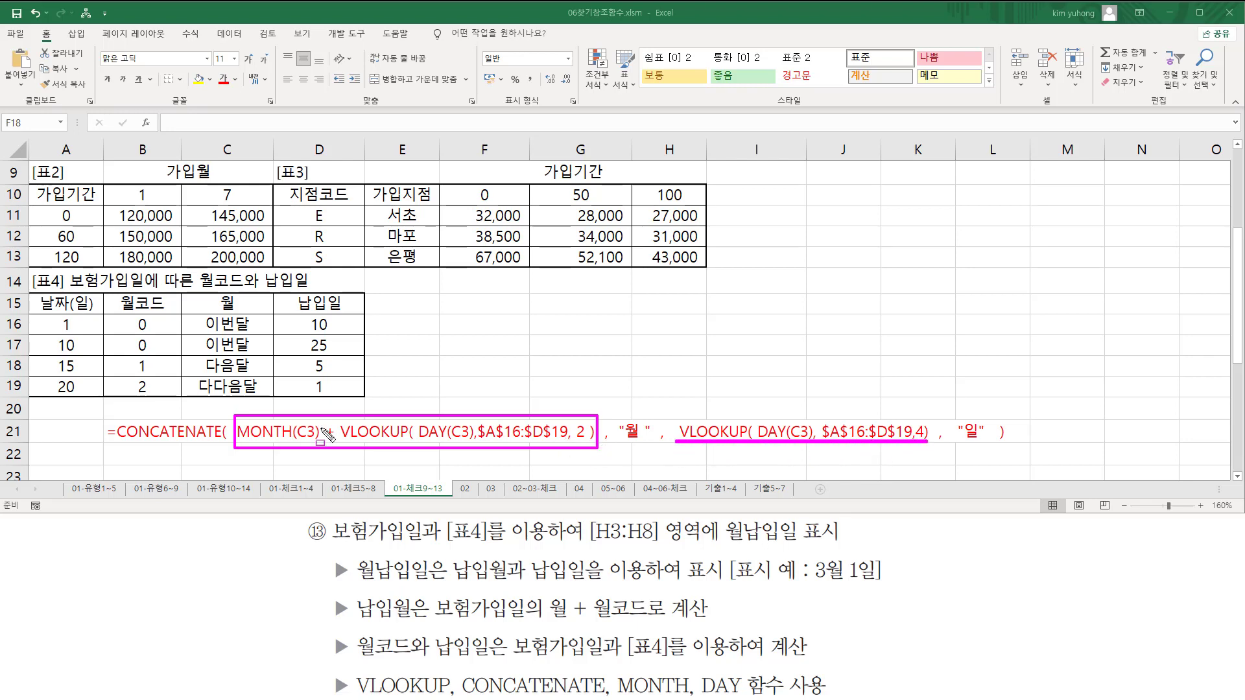
{"action": "mouse_move", "coordinate": [31, 308]}
{"action": "left_mouse_down"}
{"action": "mouse_move", "coordinate": [59, 344]}
{"action": "mouse_move", "coordinate": [360, 395]}
{"action": "left_mouse_up"}
{"action": "left_click_drag", "start_coordinate": [305, 308], "coordinate": [347, 394]}
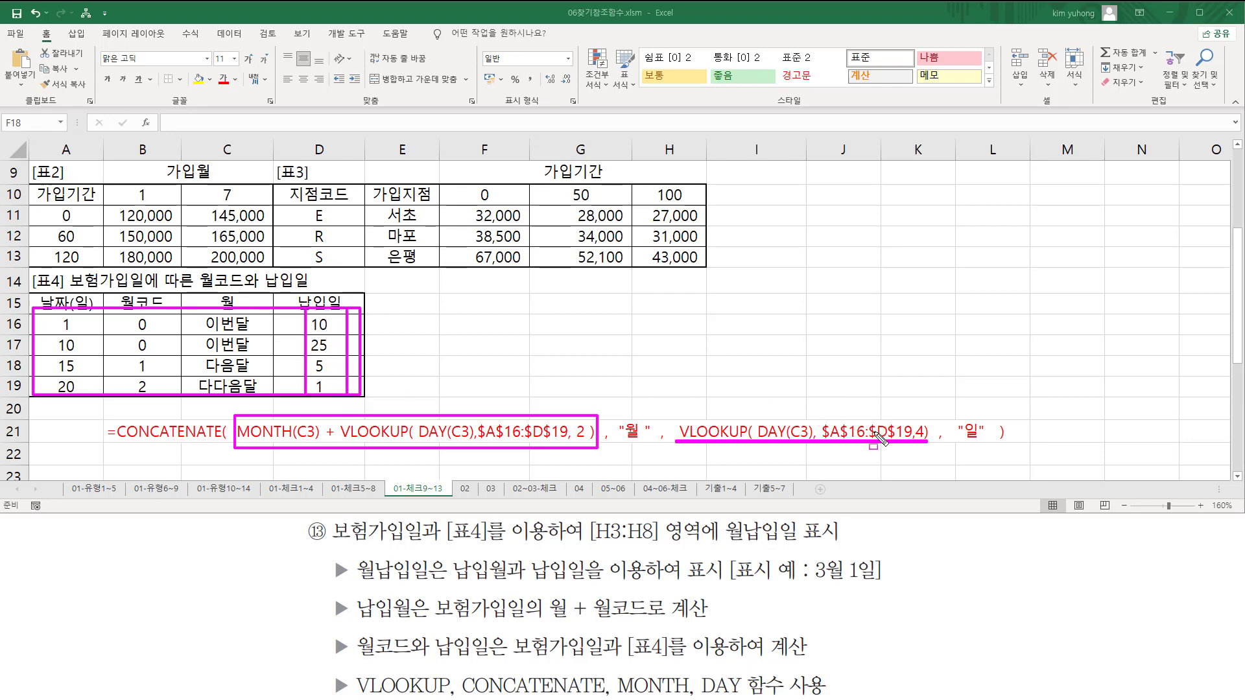
{"action": "key", "text": "Escape"}
{"action": "left_click", "coordinate": [523, 382]}
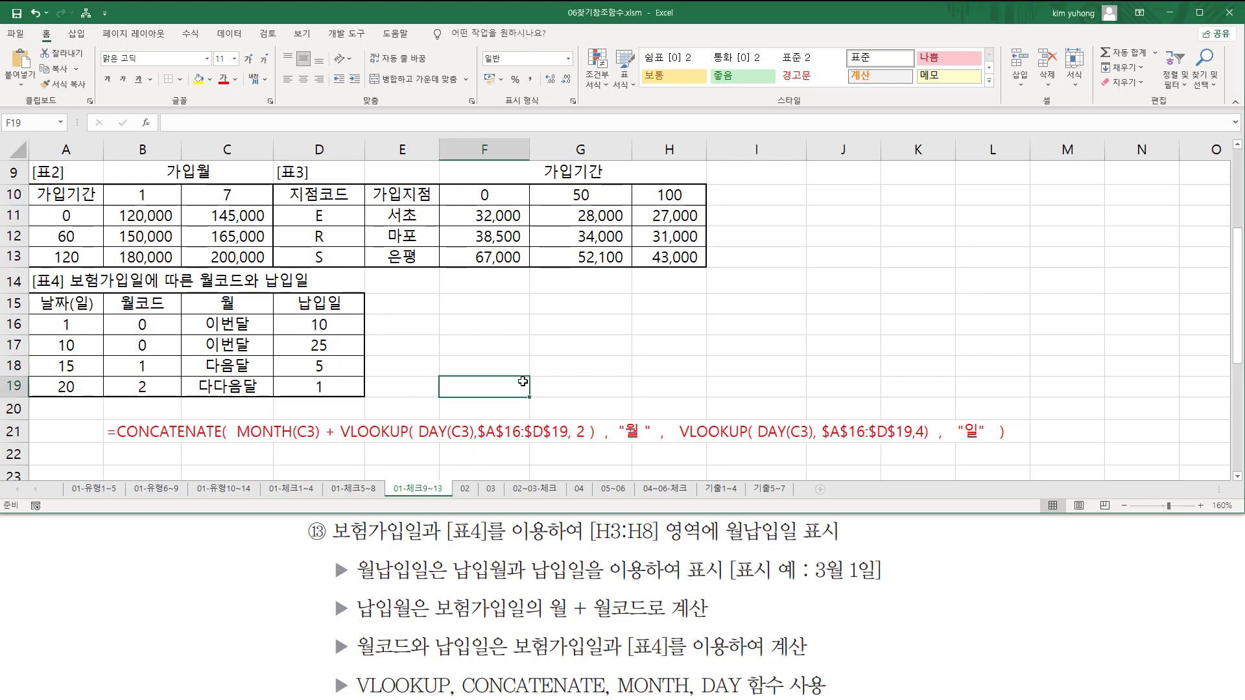
- Compare the formula's two VLOOKUP calls, relating column indexes 2 and 4 to the 월코드 and 납입일 columns of [표4]
{"action": "key", "text": "ctrl+2"}
{"action": "left_click_drag", "start_coordinate": [340, 444], "coordinate": [595, 445]}
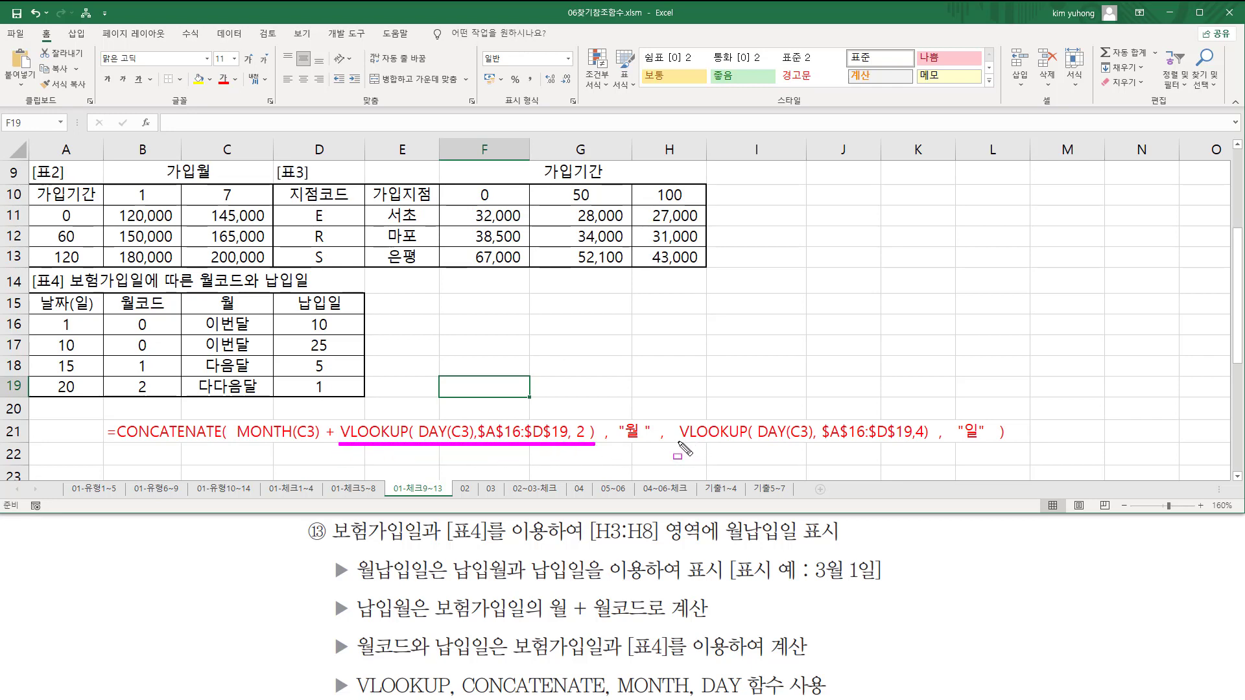
{"action": "left_click_drag", "start_coordinate": [678, 444], "coordinate": [930, 444]}
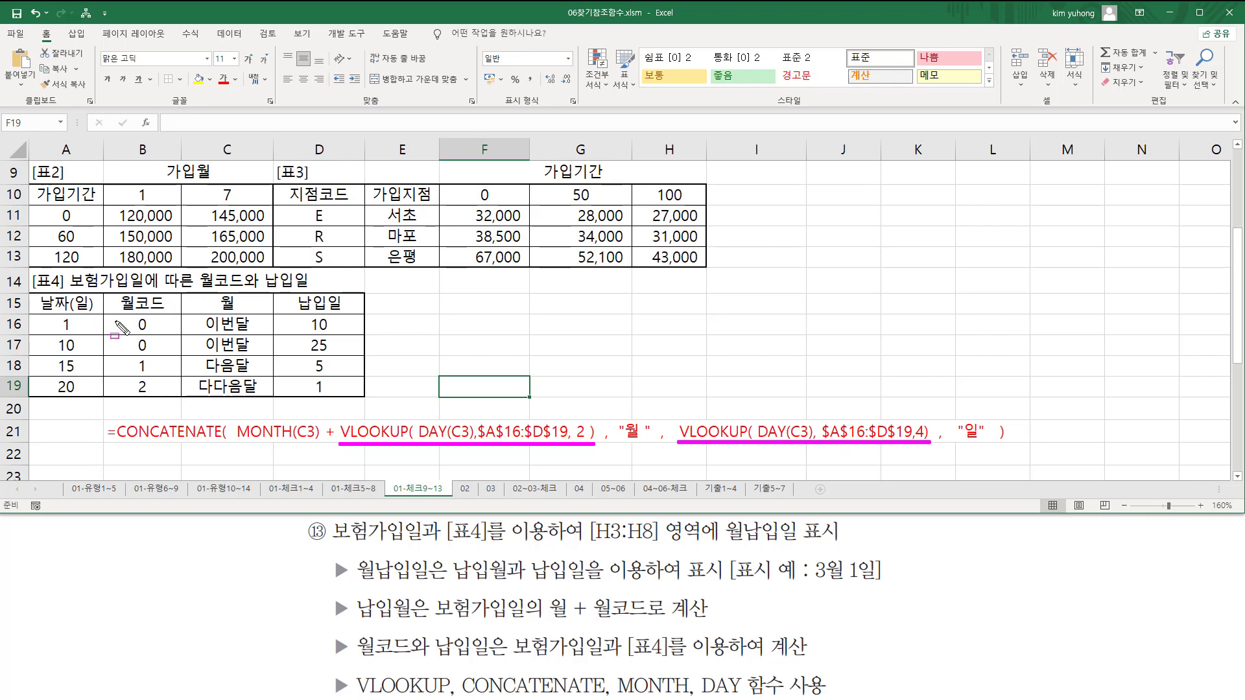
{"action": "left_click_drag", "start_coordinate": [131, 312], "coordinate": [150, 403]}
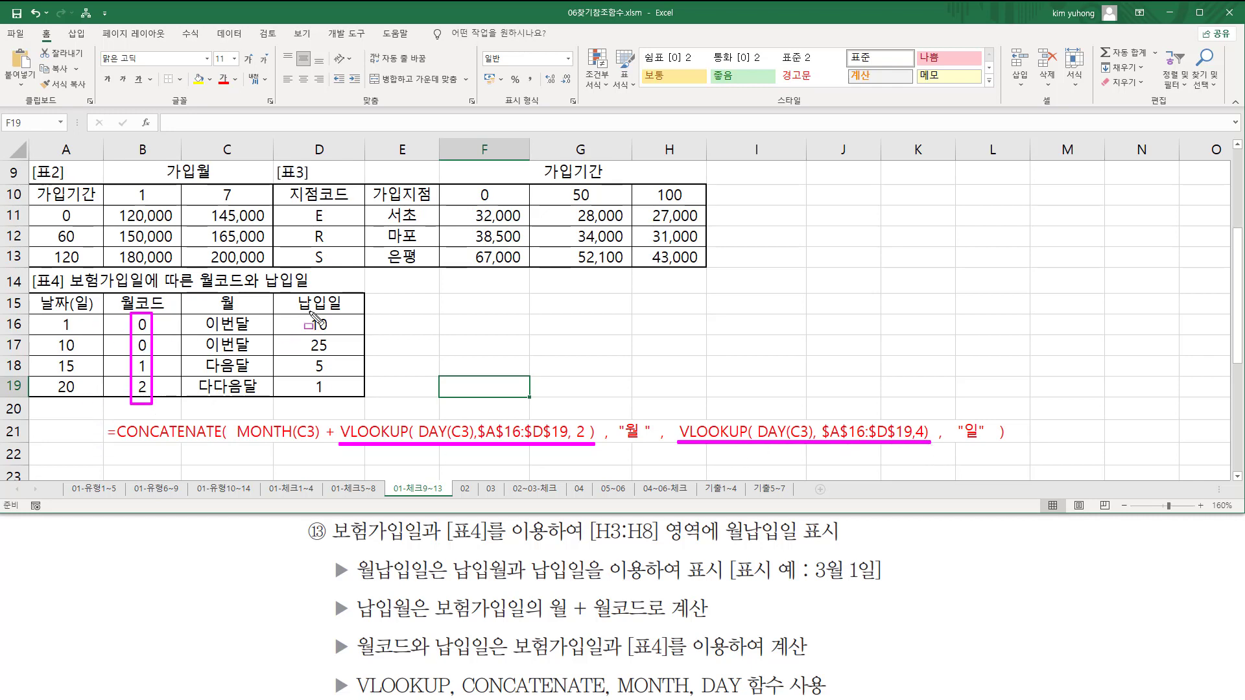
{"action": "left_click_drag", "start_coordinate": [310, 313], "coordinate": [328, 397]}
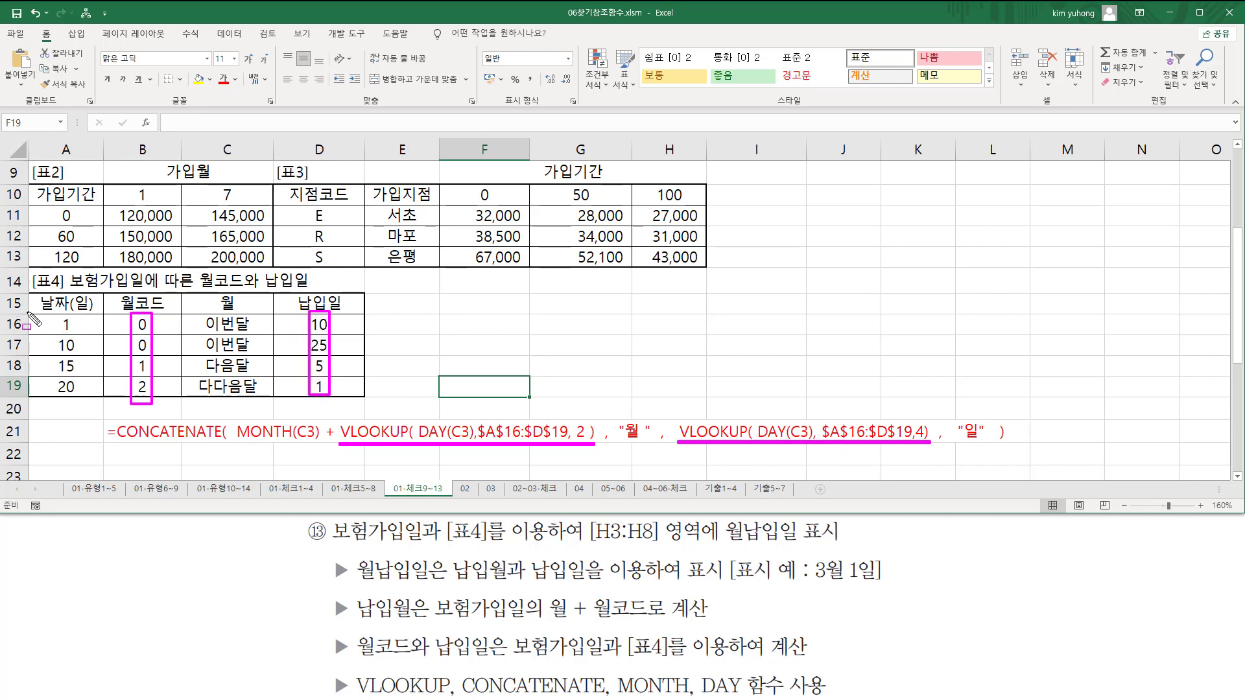
{"action": "mouse_move", "coordinate": [28, 313]}
{"action": "left_mouse_down"}
{"action": "mouse_move", "coordinate": [265, 360]}
{"action": "mouse_move", "coordinate": [366, 399]}
{"action": "left_mouse_up"}
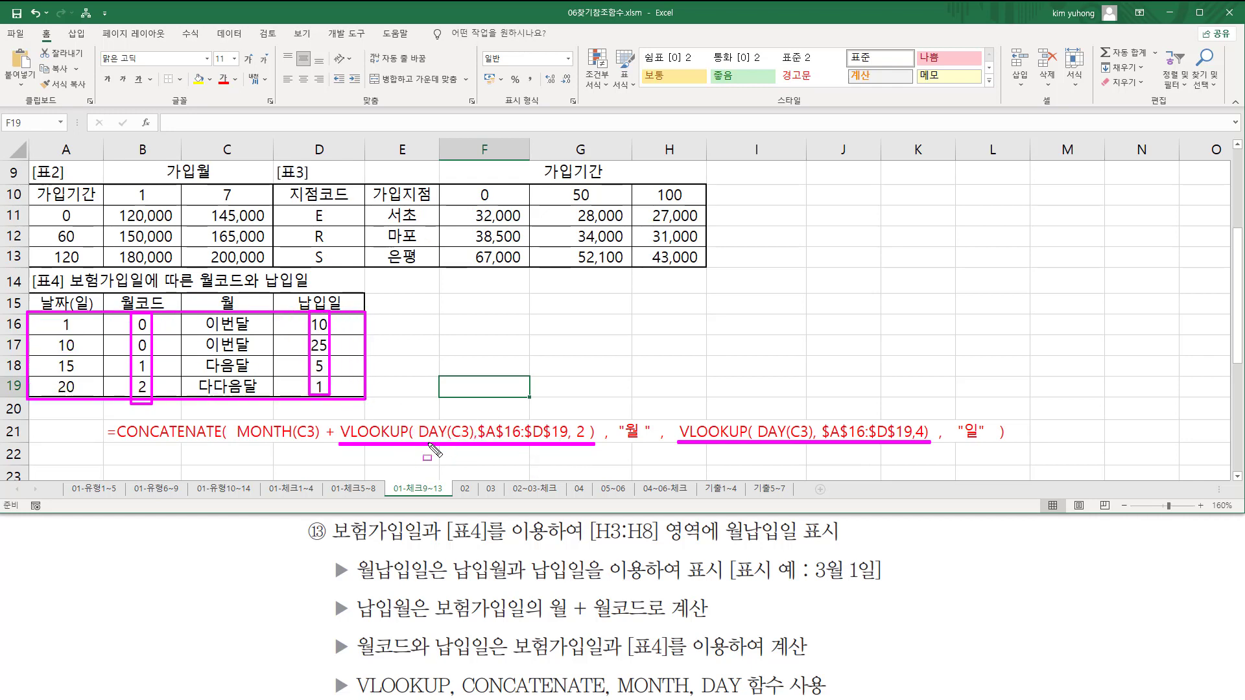
{"action": "left_click_drag", "start_coordinate": [575, 411], "coordinate": [590, 457]}
{"action": "left_click_drag", "start_coordinate": [915, 415], "coordinate": [929, 465]}
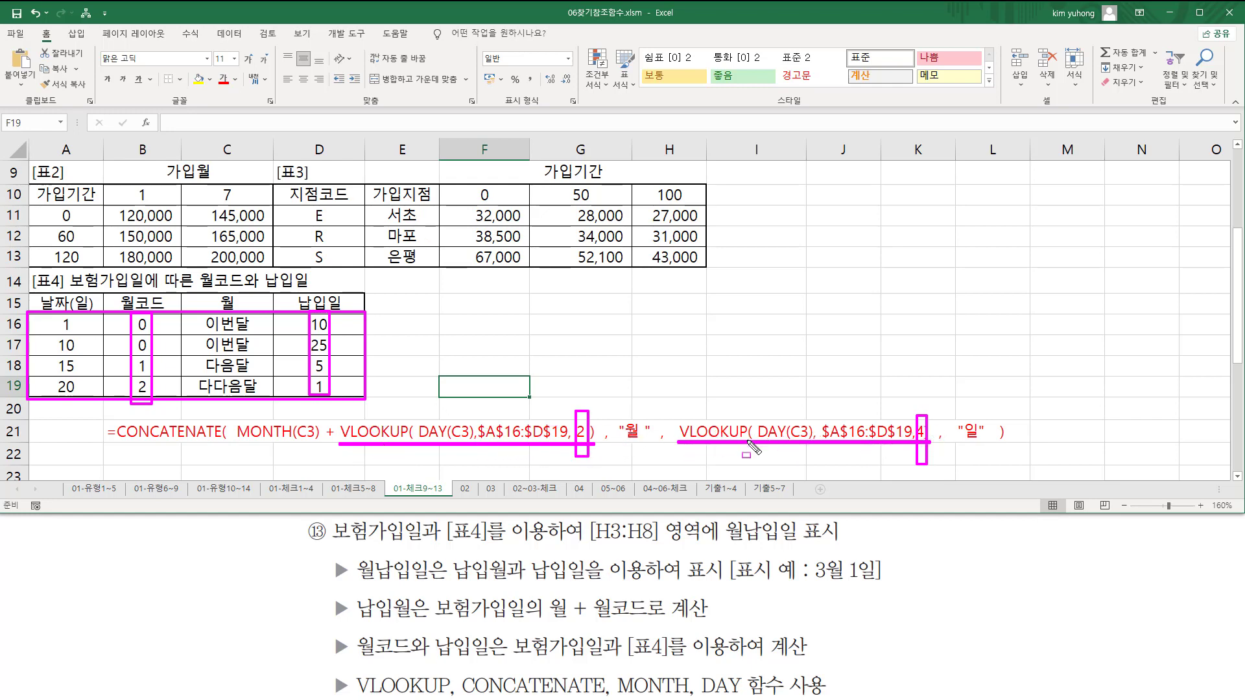
{"action": "key", "text": "Escape"}
- Review the four CONCATENATE arguments in row 21: month sum, "월 ", 납입일 VLOOKUP and "일"
{"action": "key", "text": "ctrl+2"}
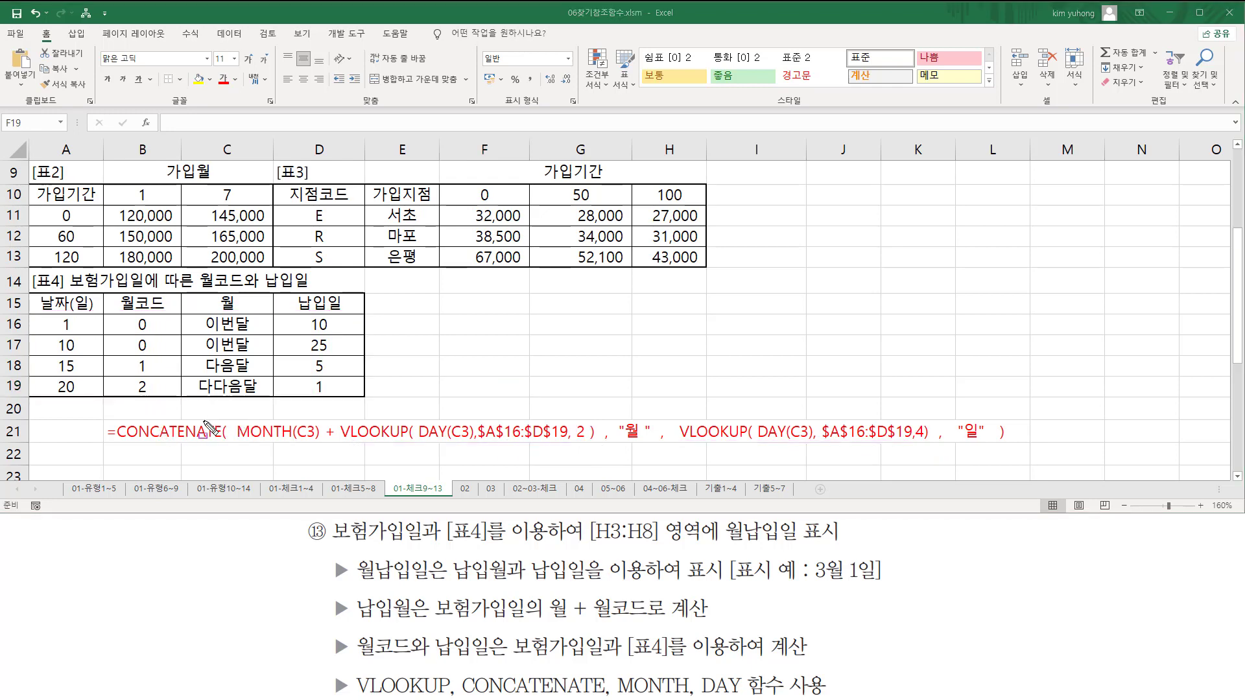
{"action": "left_click_drag", "start_coordinate": [233, 410], "coordinate": [598, 448]}
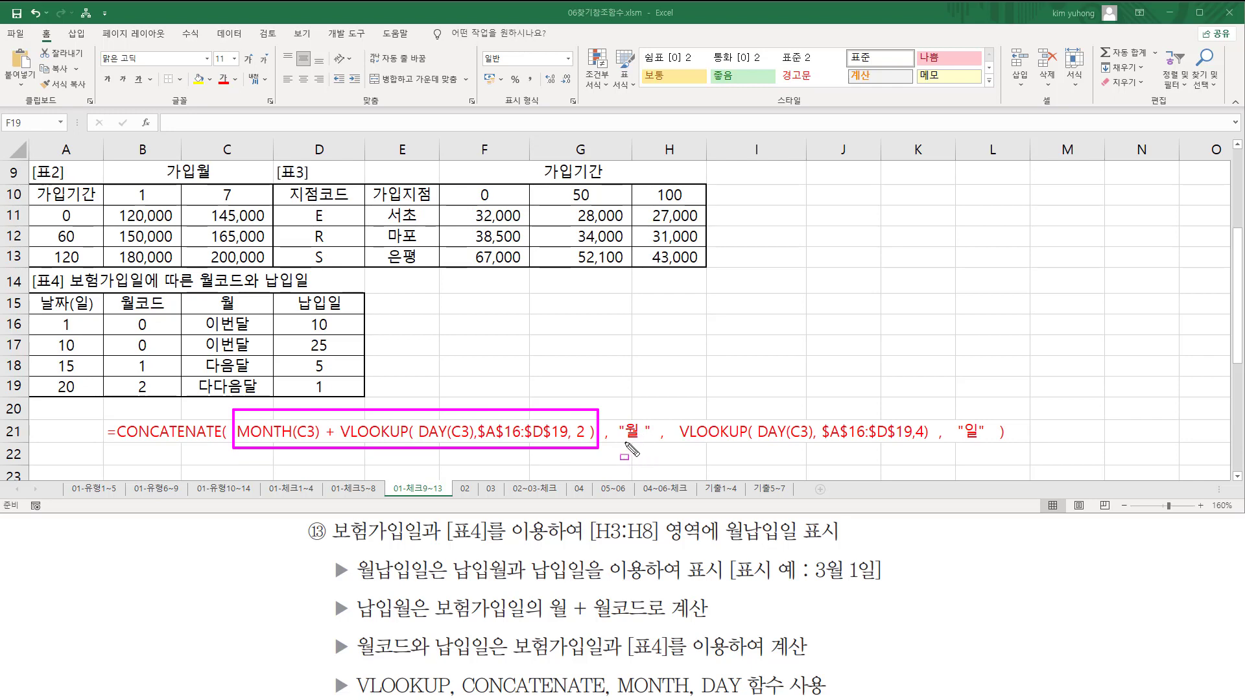
{"action": "left_click_drag", "start_coordinate": [621, 442], "coordinate": [647, 442]}
{"action": "mouse_move", "coordinate": [675, 414]}
{"action": "left_mouse_down"}
{"action": "mouse_move", "coordinate": [814, 452]}
{"action": "mouse_move", "coordinate": [934, 449]}
{"action": "left_mouse_up"}
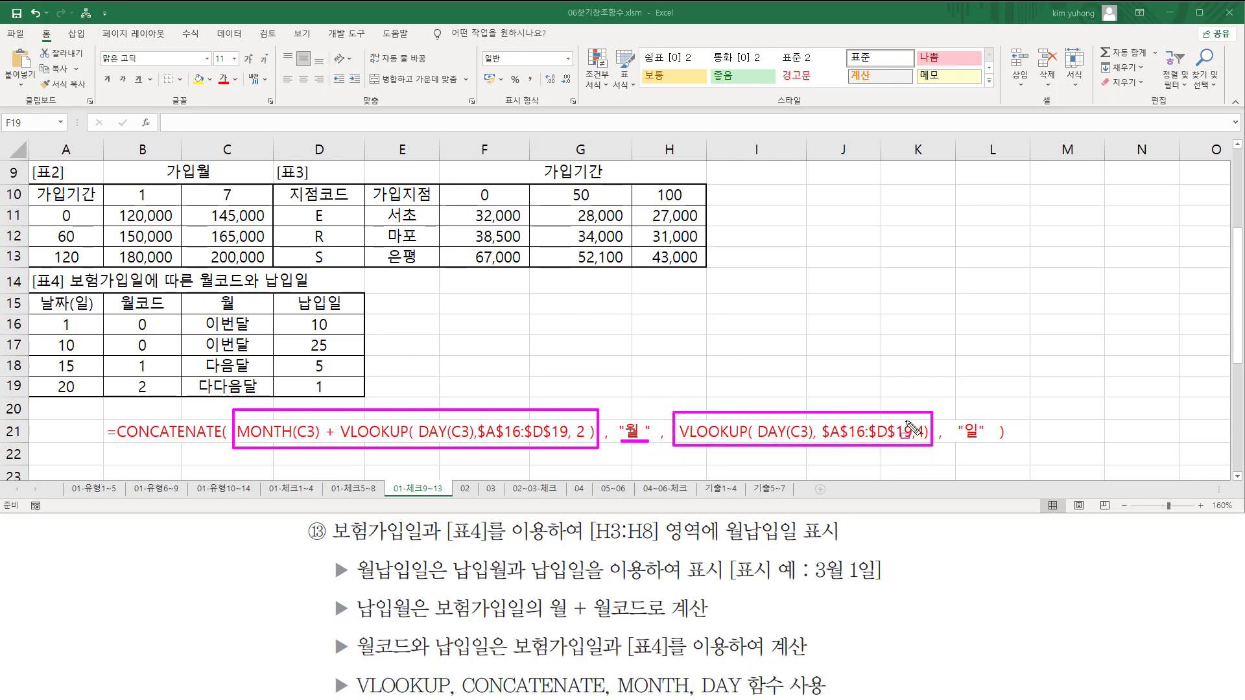
{"action": "left_click_drag", "start_coordinate": [964, 441], "coordinate": [984, 441]}
{"action": "key", "text": "Escape"}
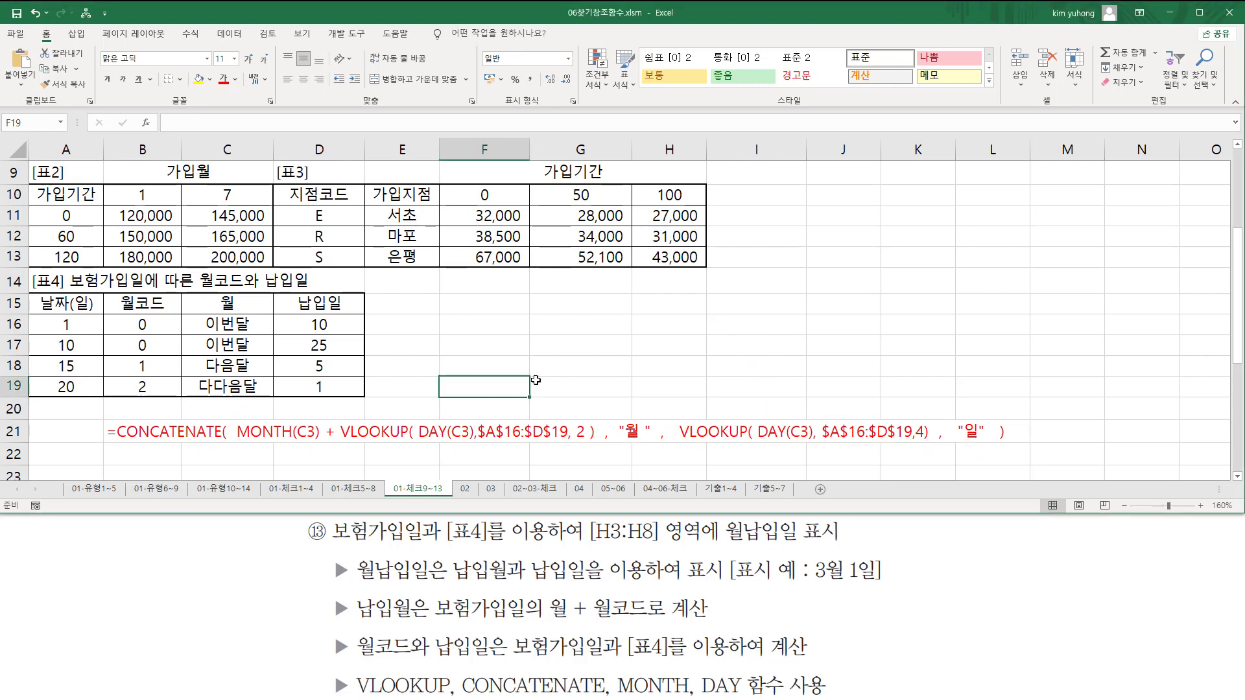